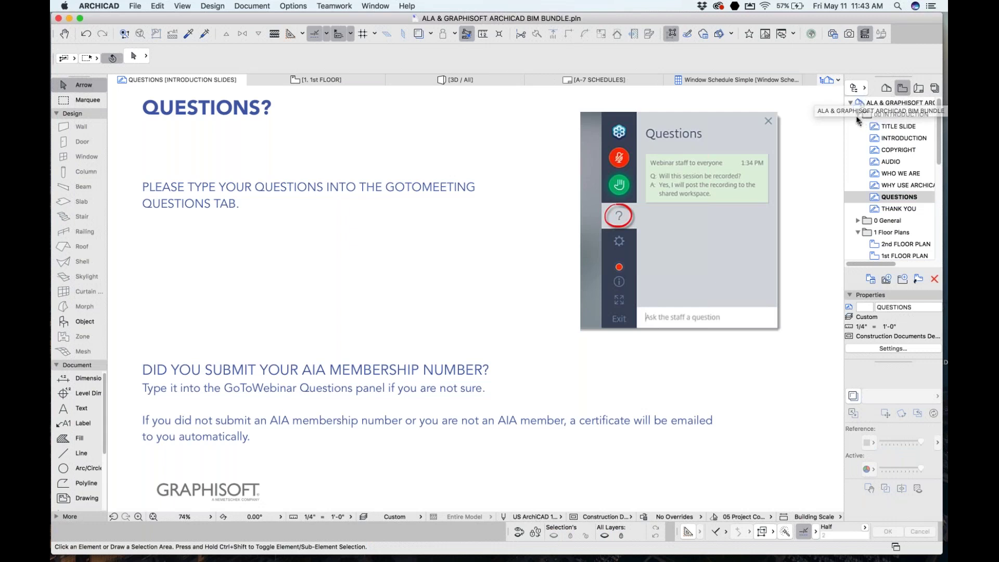
- Create a new independent worksheet named "sketch" with a blank reference ID
click(858, 114)
click(885, 89)
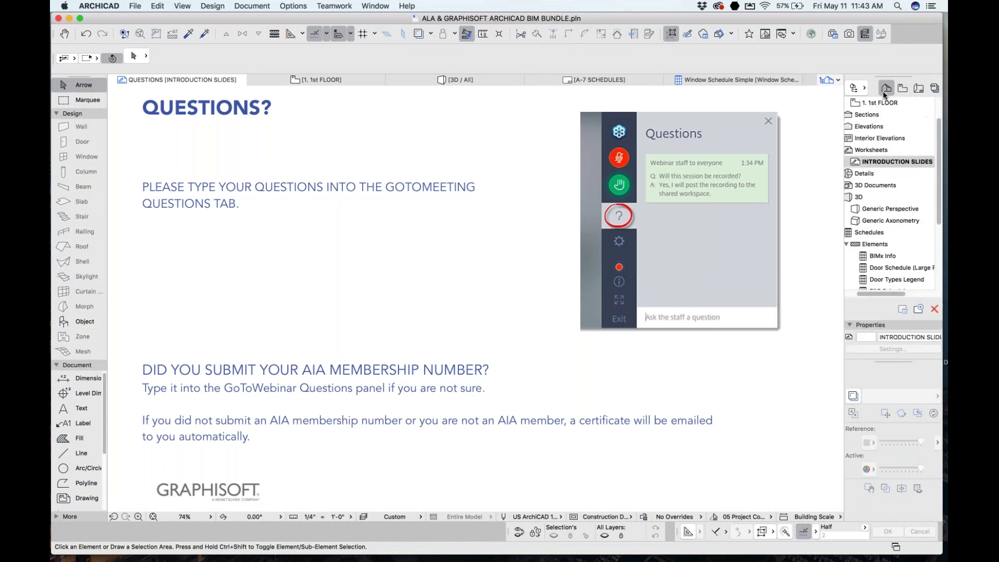
click(874, 151)
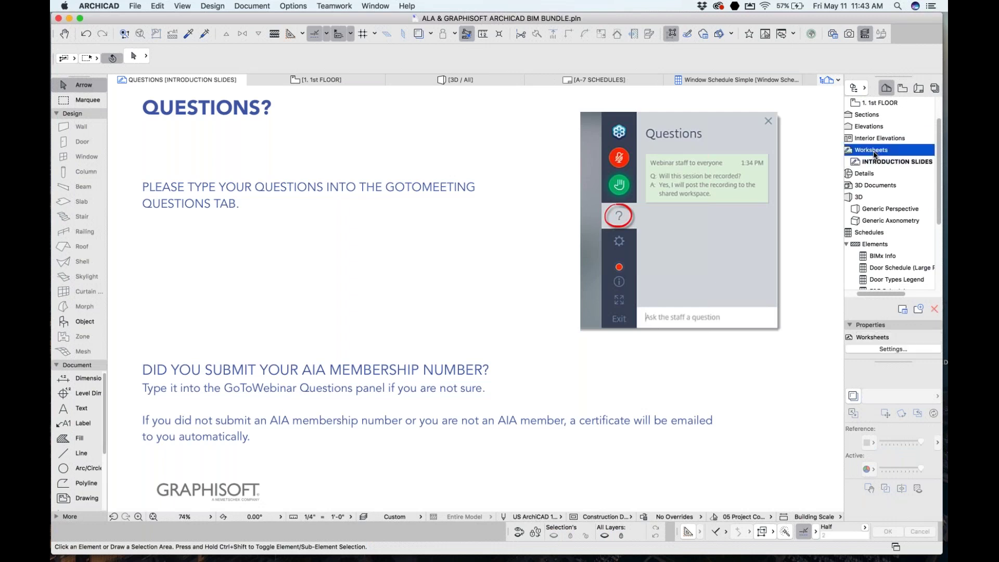
right_click(875, 154)
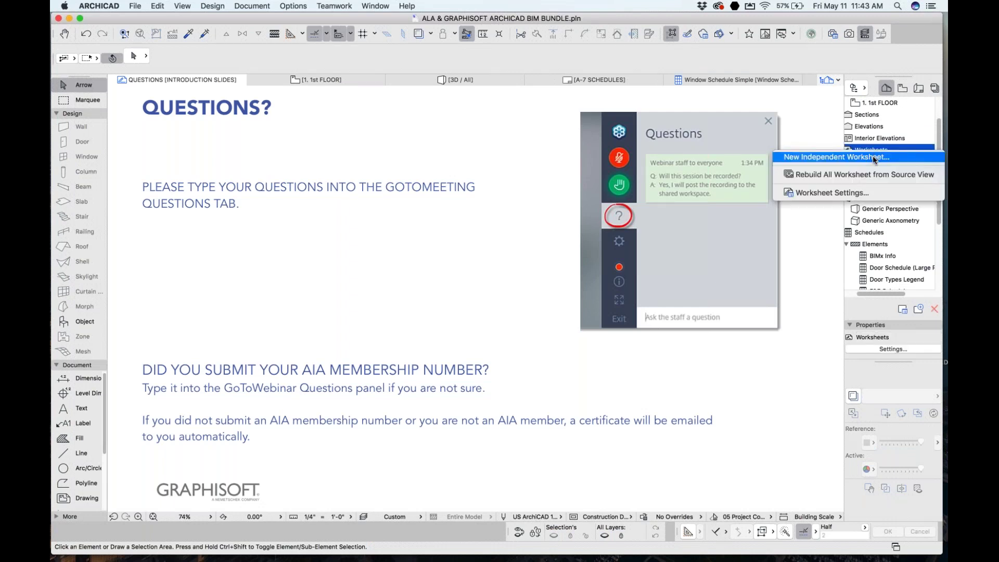
click(837, 157)
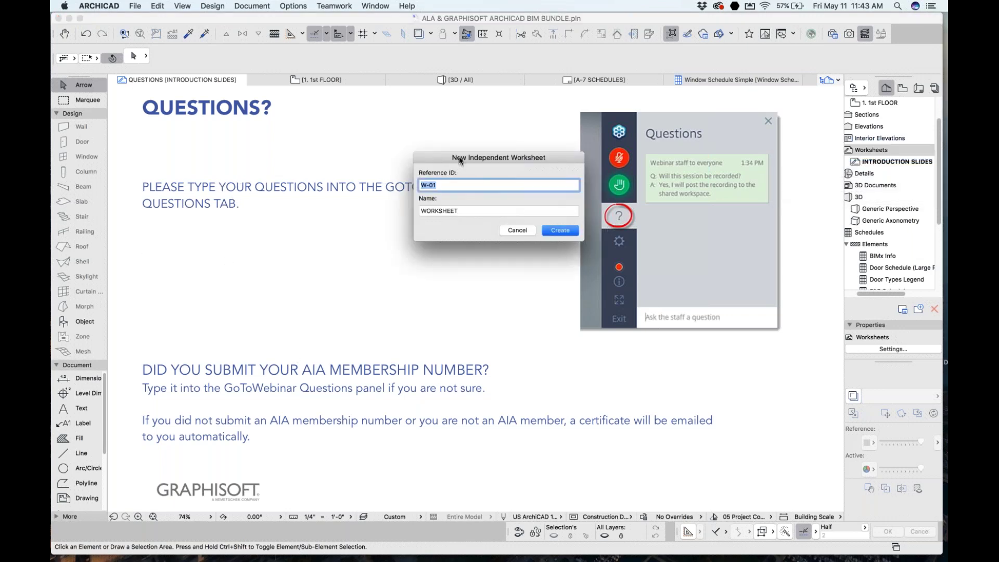
key(BackSpace)
key(Tab)
text(detail)
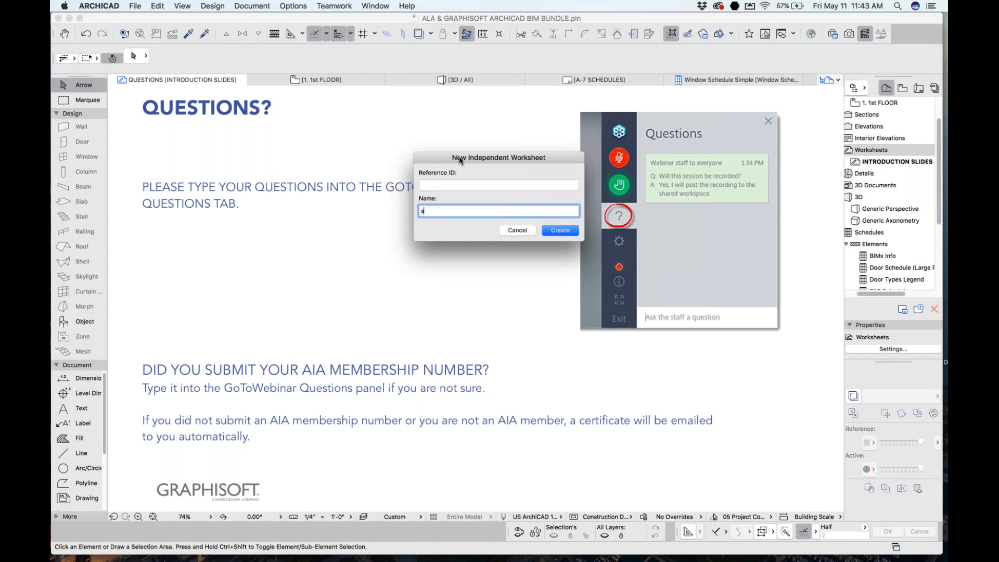
key(Return)
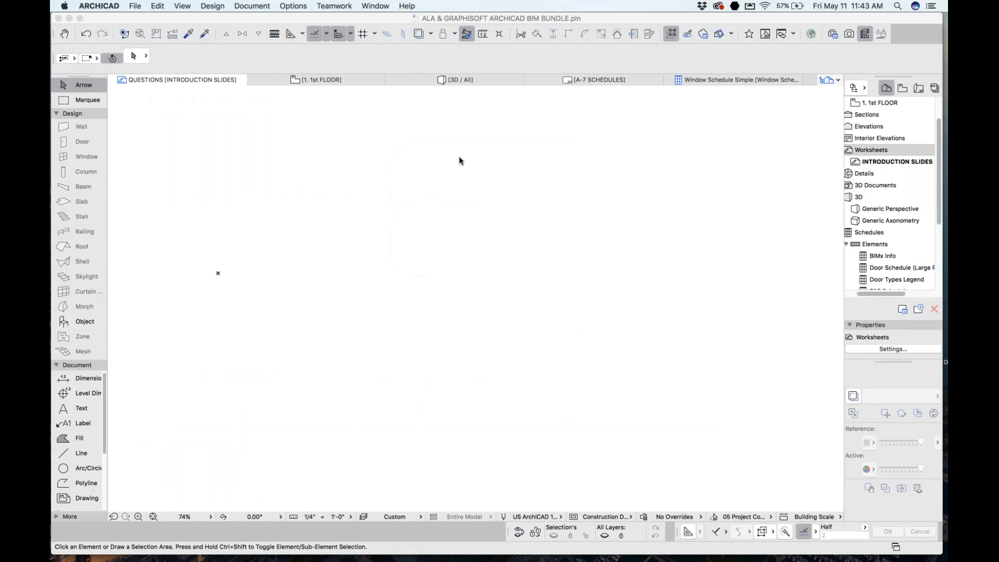
- Switch to Finder and place PLAN.jpg from the handsketches folder into the empty sketch worksheet
click(86, 556)
drag(338, 124, 715, 159)
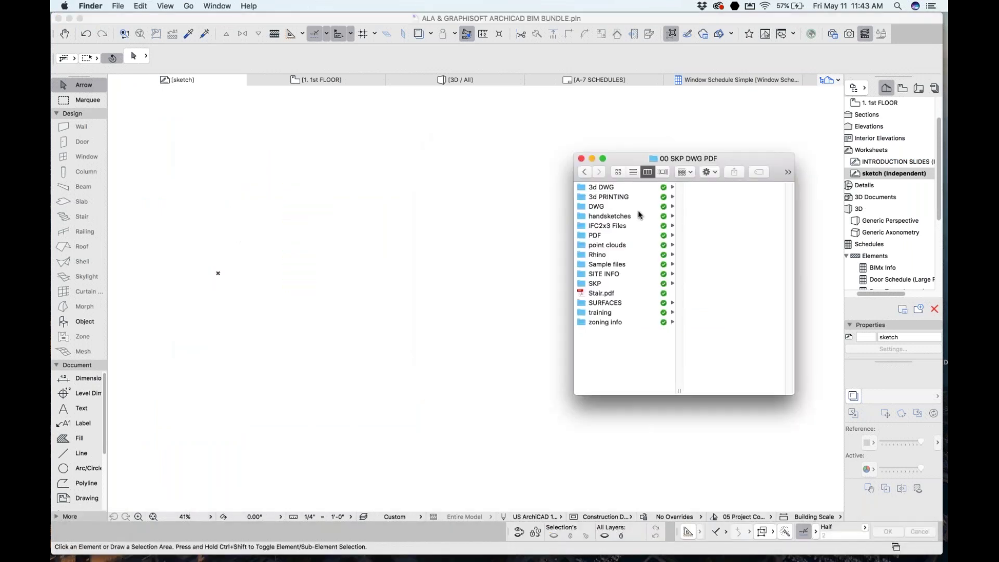
click(618, 266)
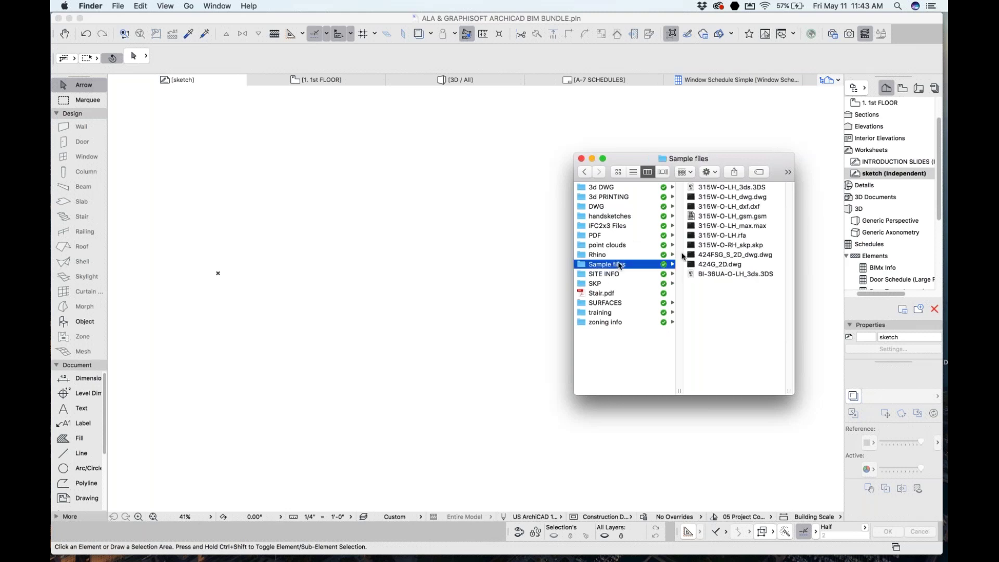
click(610, 216)
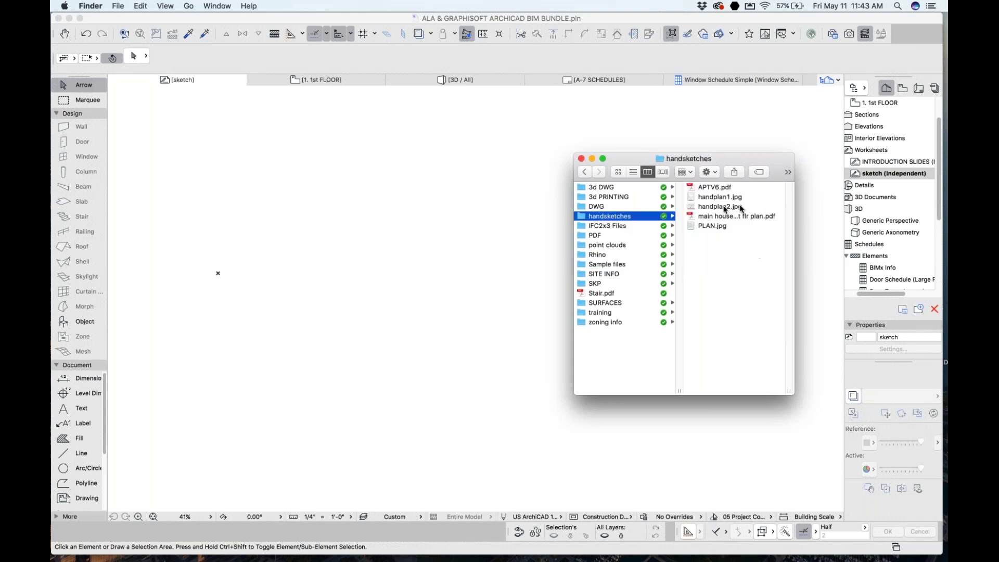
click(723, 226)
mouse_move(670, 227)
mouse_down()
mouse_move(479, 216)
mouse_move(527, 210)
mouse_up()
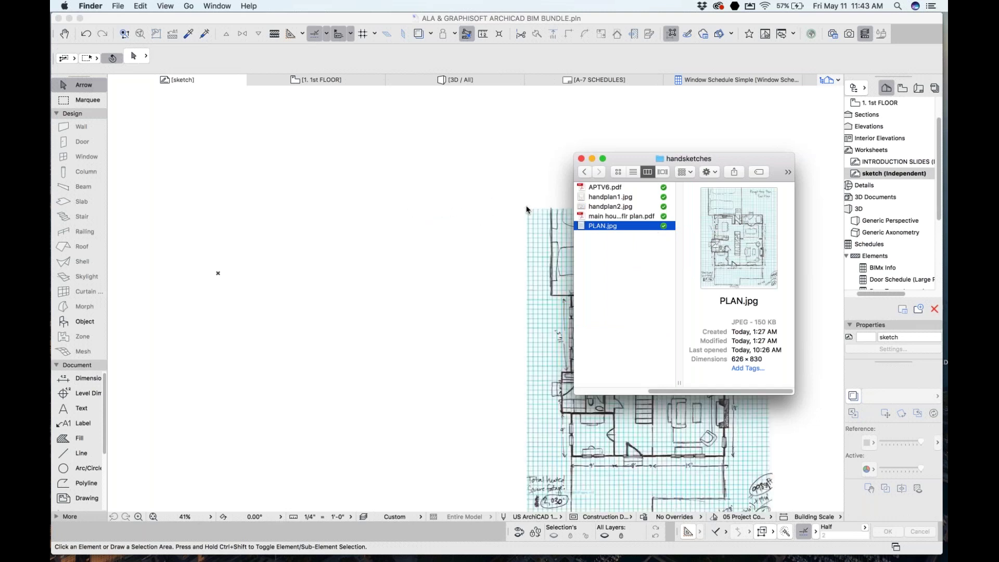
click(532, 218)
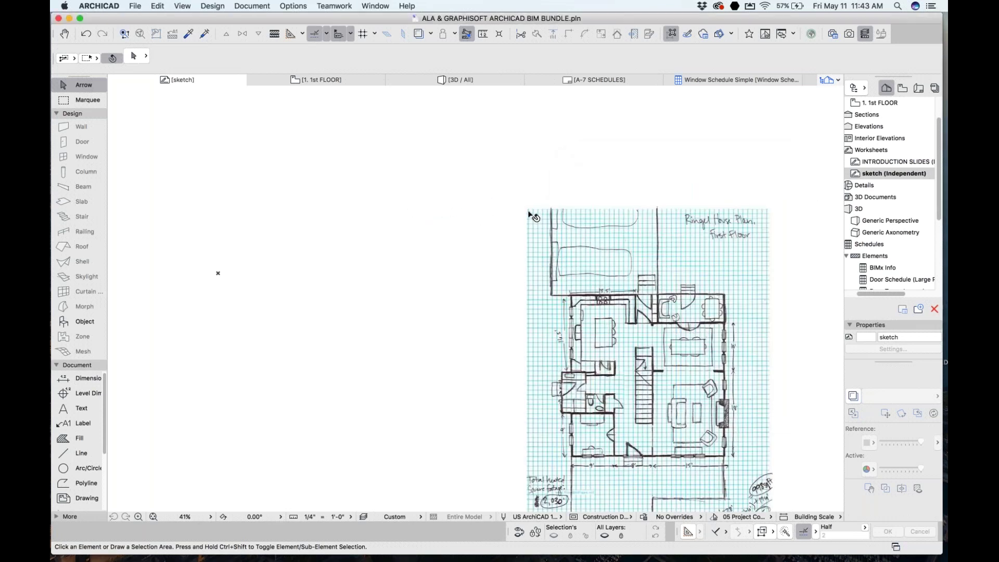
- Resize the placed sketch graphically so that the front wall segment marked 15' becomes 15' long, keeping all resize options enabled
click(531, 215)
scroll(525, 370, down, 3)
mouse_move(560, 366)
mouse_down()
mouse_move(547, 252)
mouse_move(521, 242)
mouse_up()
scroll(551, 298, up, 2)
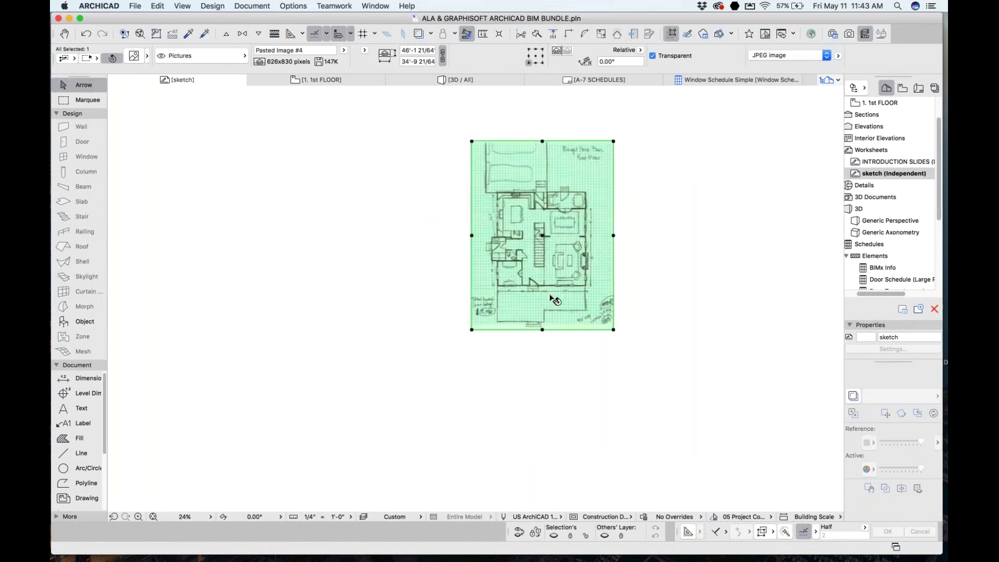
scroll(555, 300, up, 5)
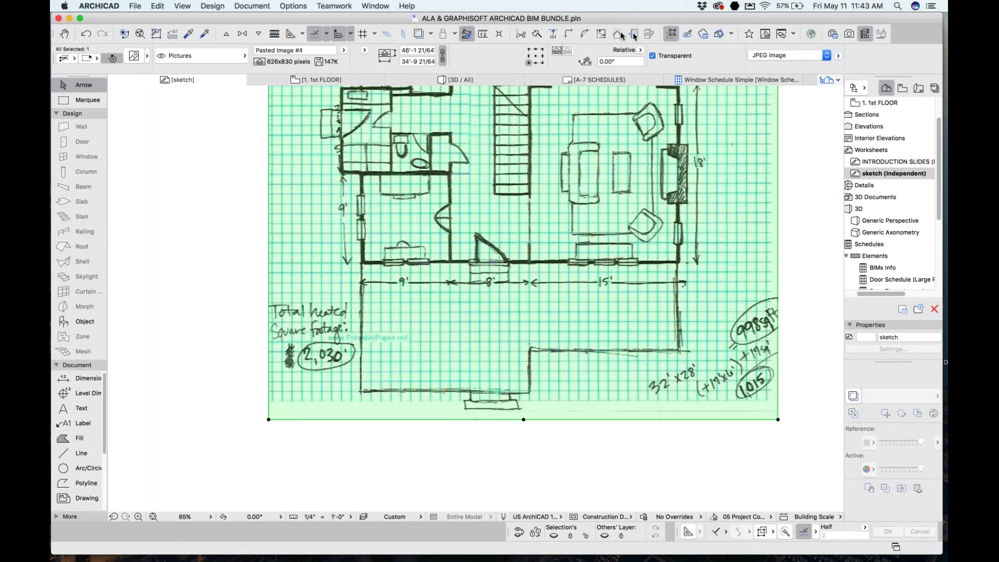
click(602, 34)
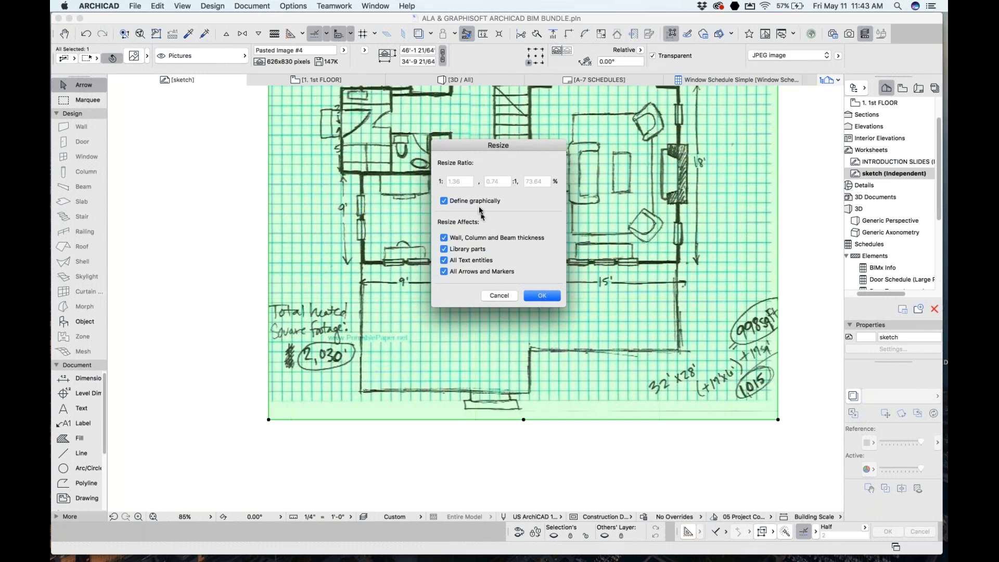
click(530, 295)
click(529, 264)
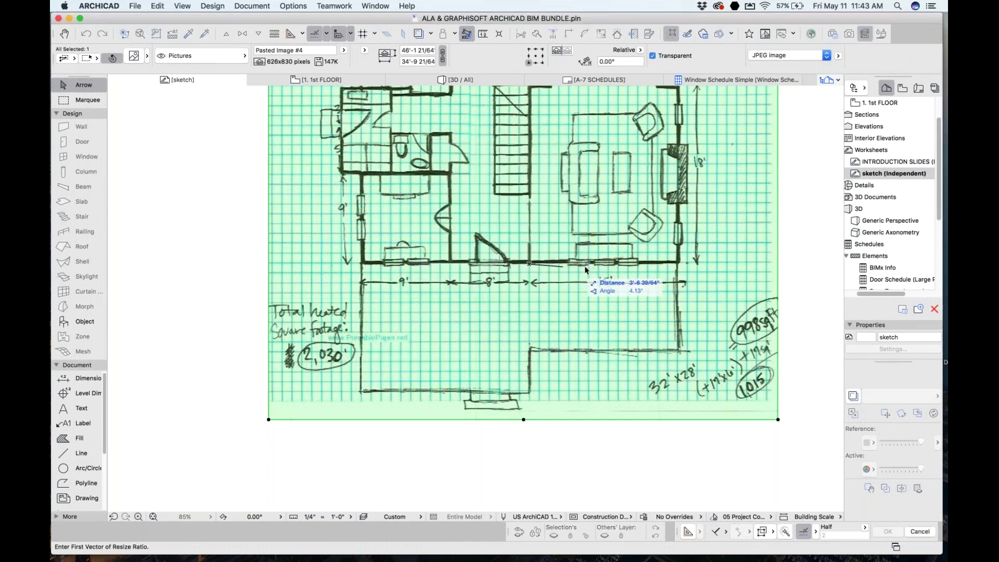
click(682, 266)
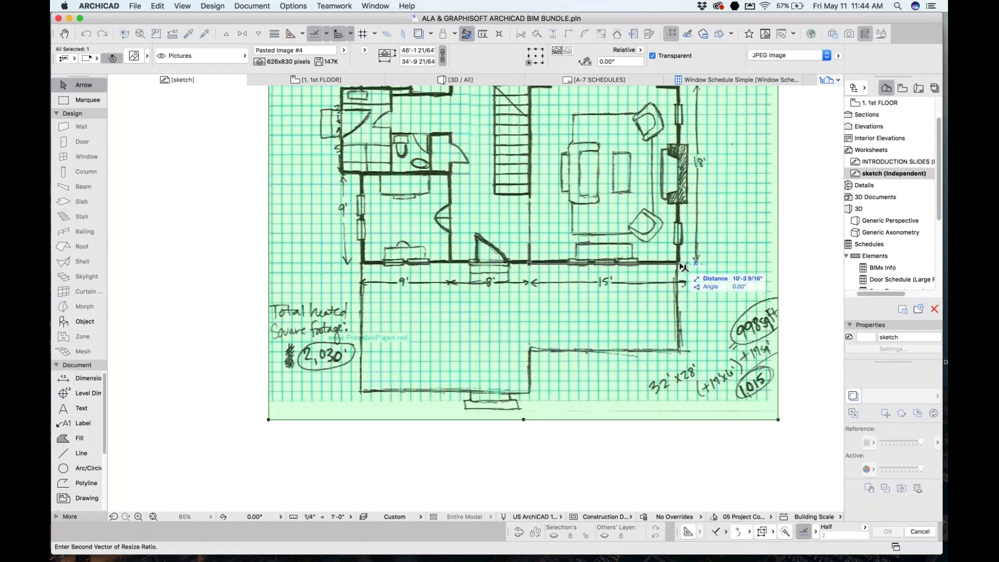
text(15)
key(Return)
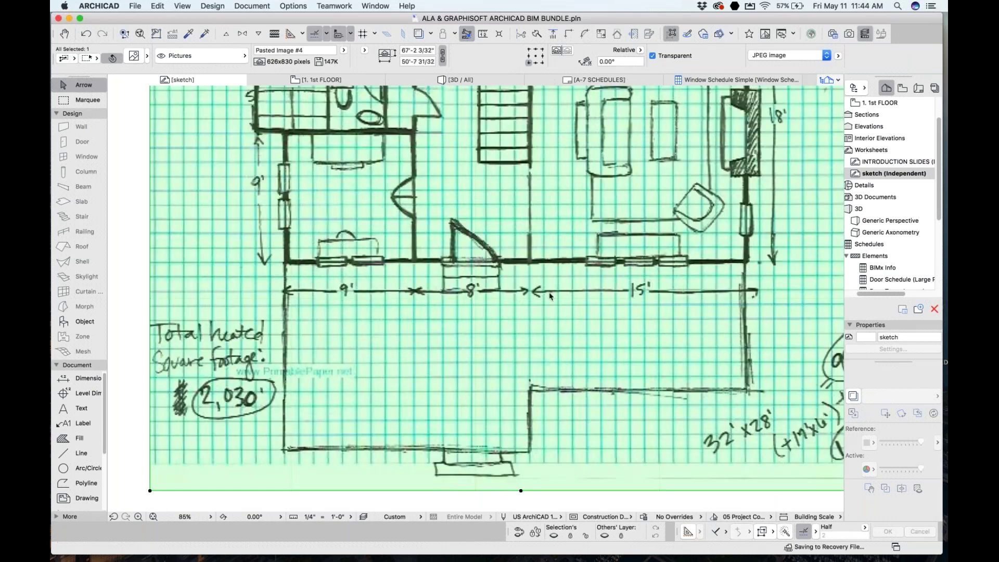
- Move the resized sketch picture straight up by about 13' in the worksheet
scroll(560, 325, down, 5)
scroll(512, 317, up, 3)
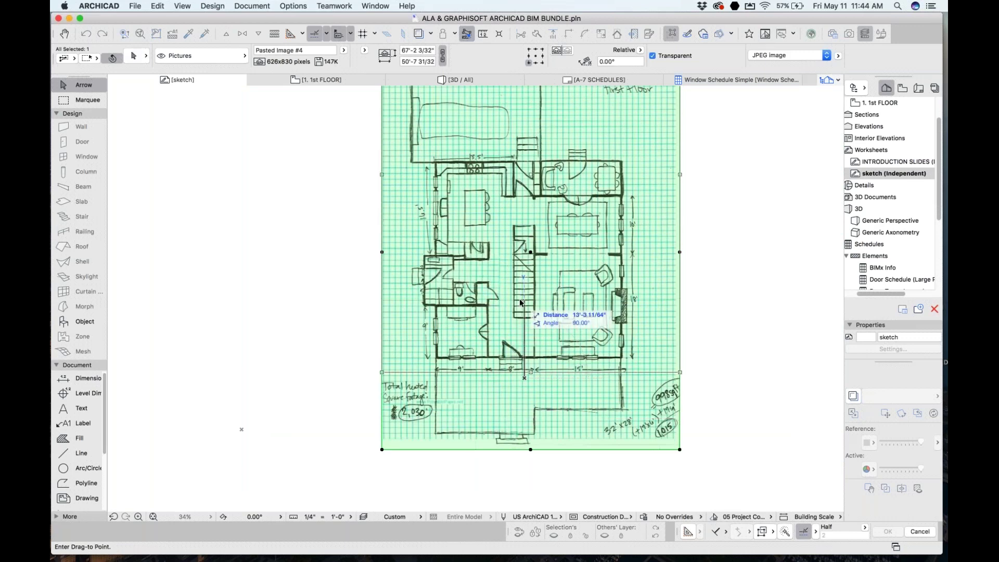
drag(527, 384, 527, 305)
- Open the 1st FLOOR plan and show the sketch worksheet beneath it as a trace reference
click(327, 81)
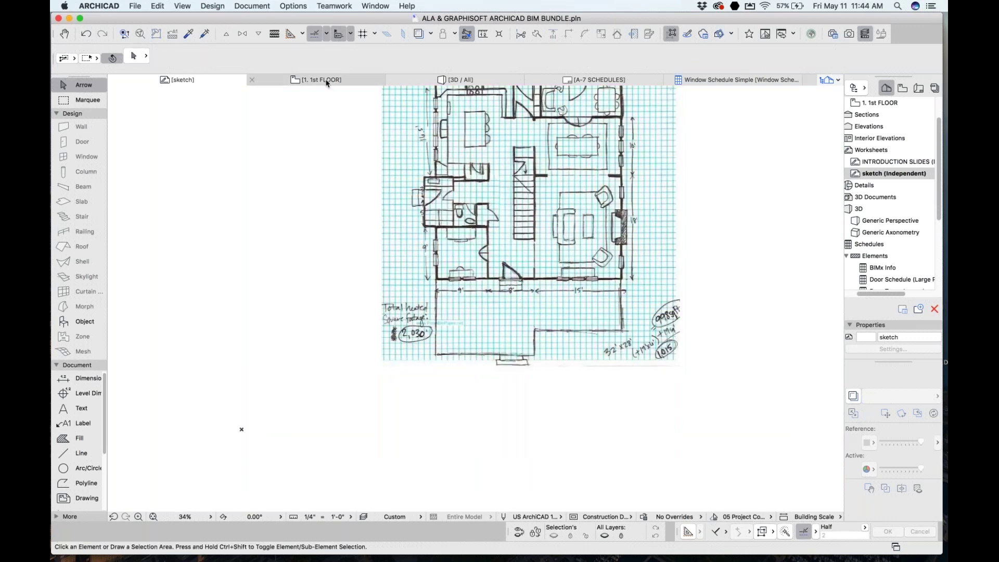
right_click(215, 83)
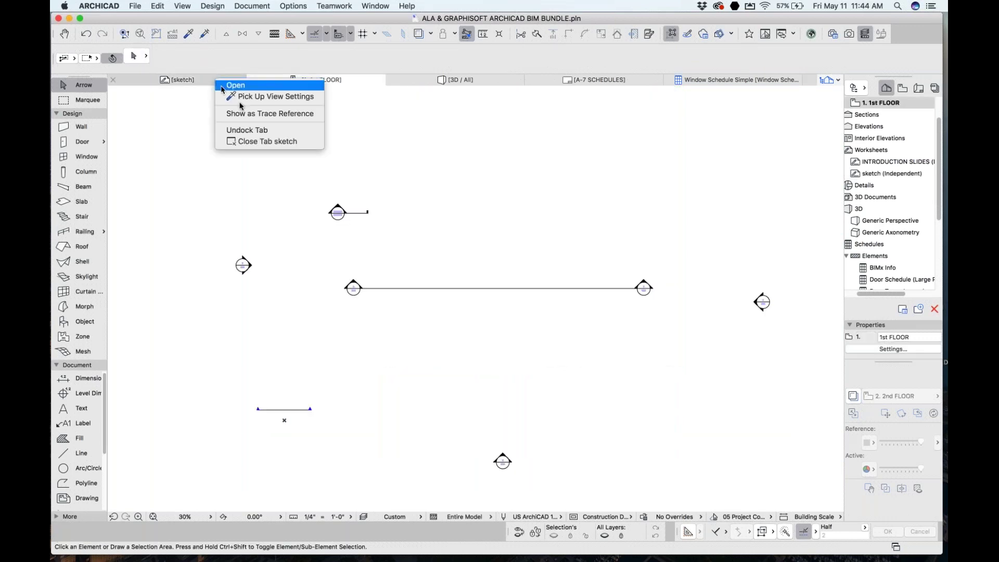
click(242, 115)
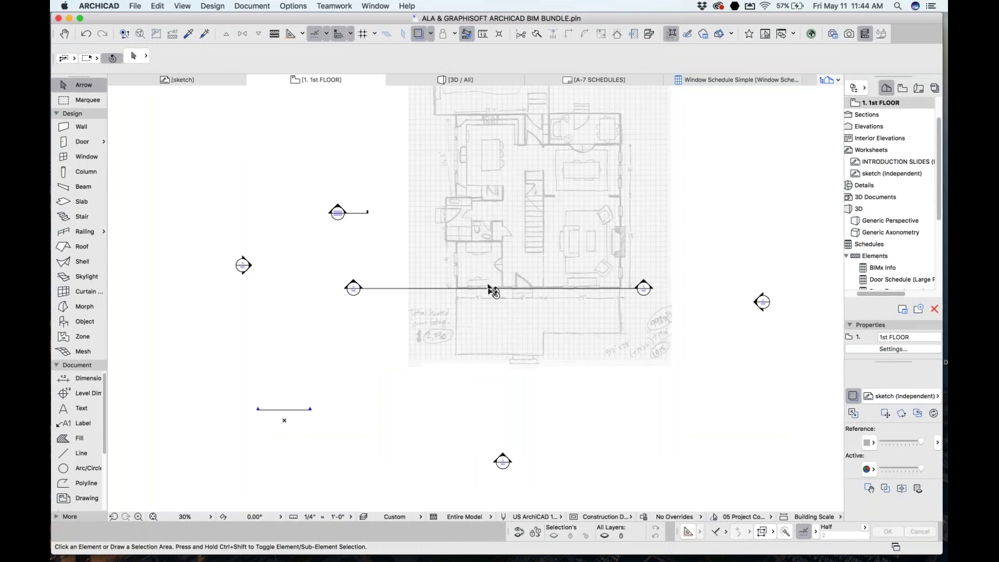
- Draw a 9' horizontal exterior wall along the front of the traced plan's lower-left room, using the inside face as reference line
scroll(491, 288, up, 5)
click(78, 127)
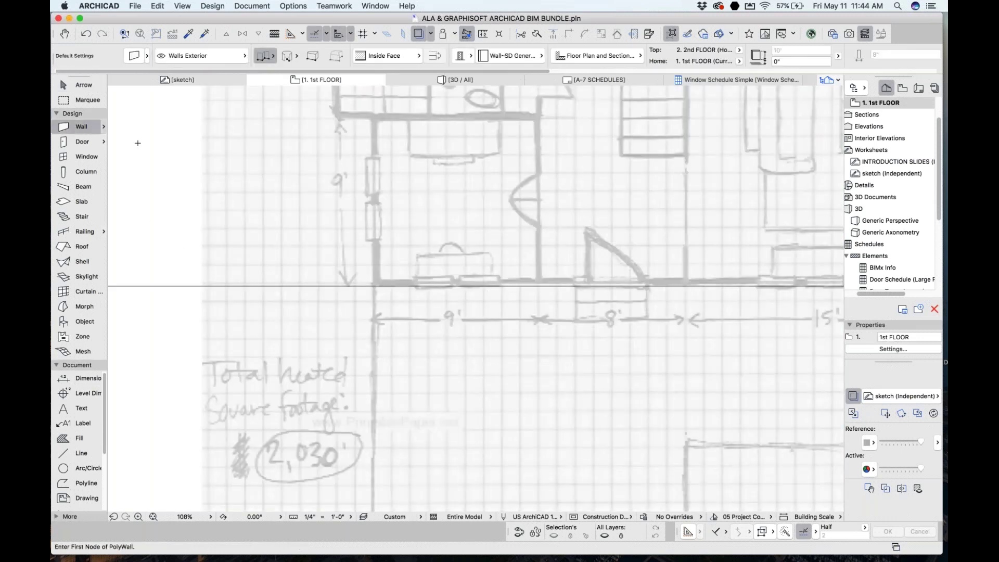
click(381, 283)
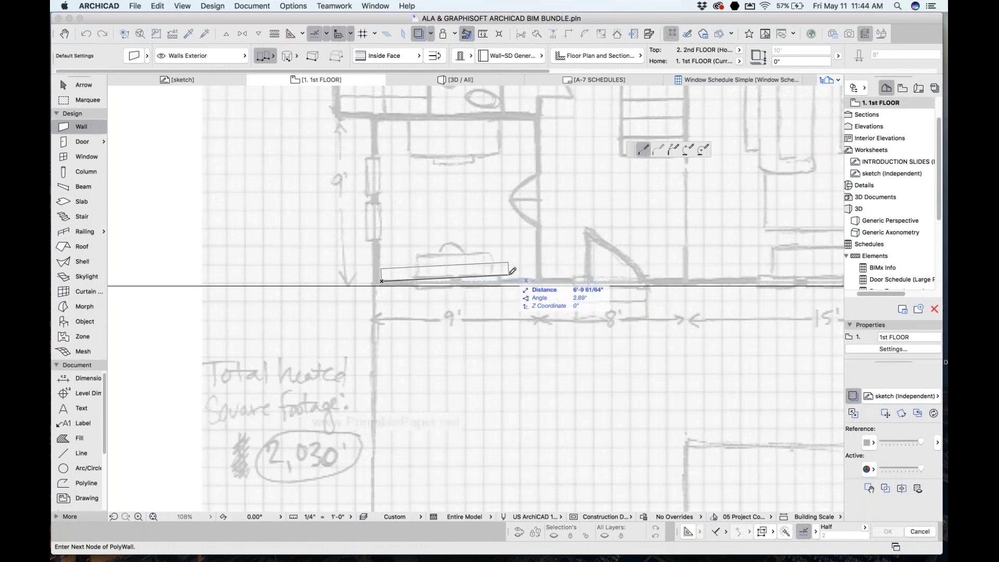
key(Tab)
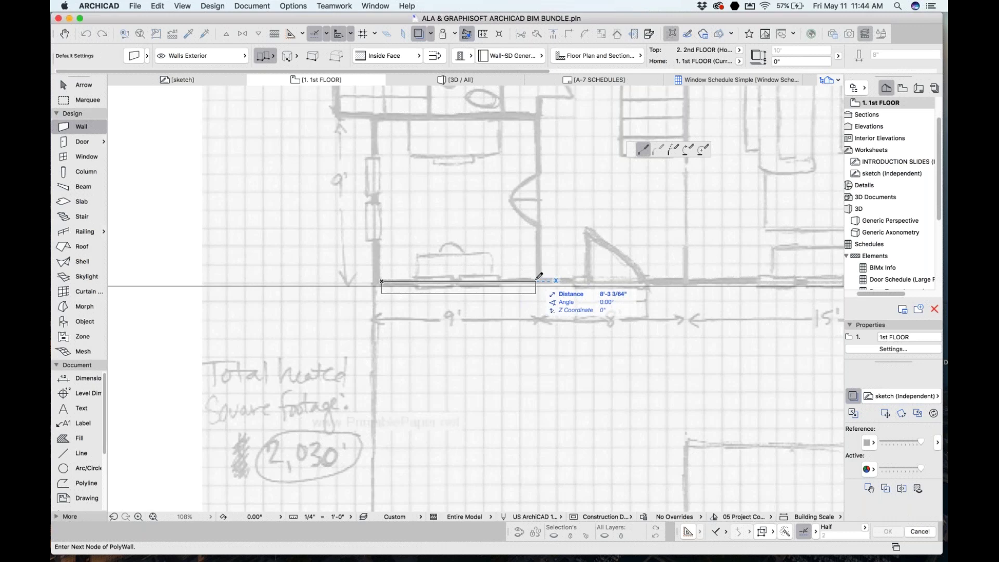
text(9)
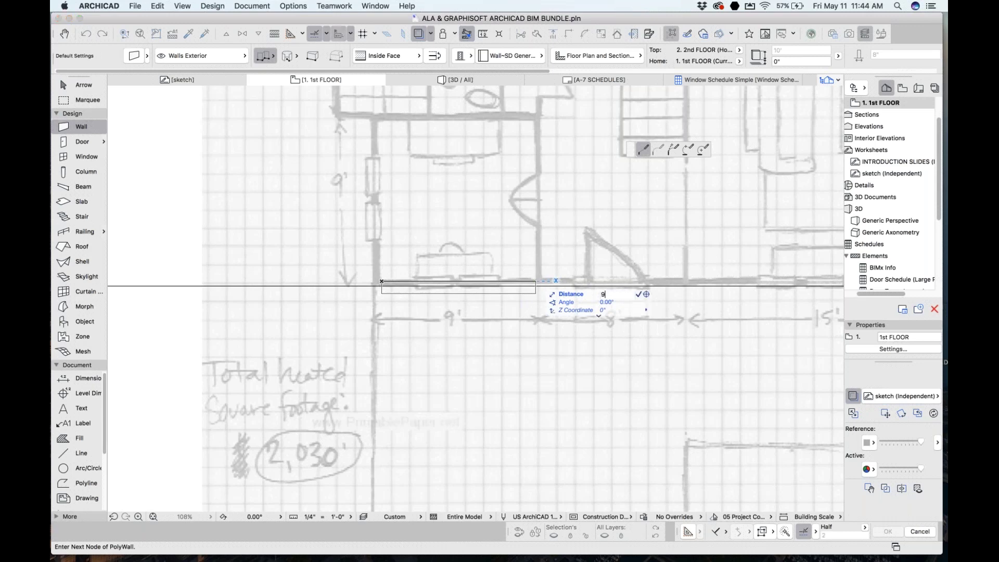
key(Return)
click(551, 279)
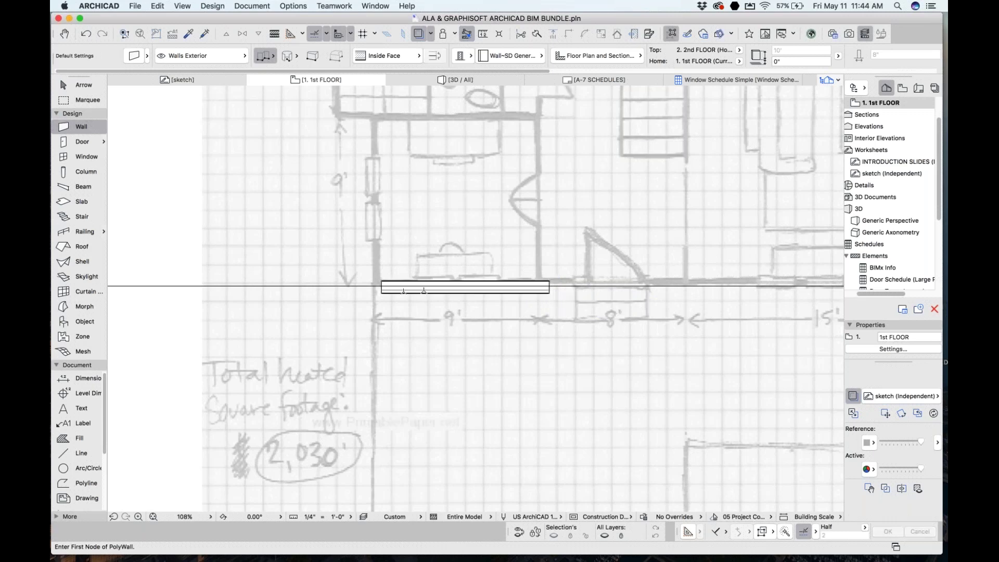
key(Escape)
- Shift the wall onto the outer corner of the traced sketch and remove it from the floor plan
click(384, 286)
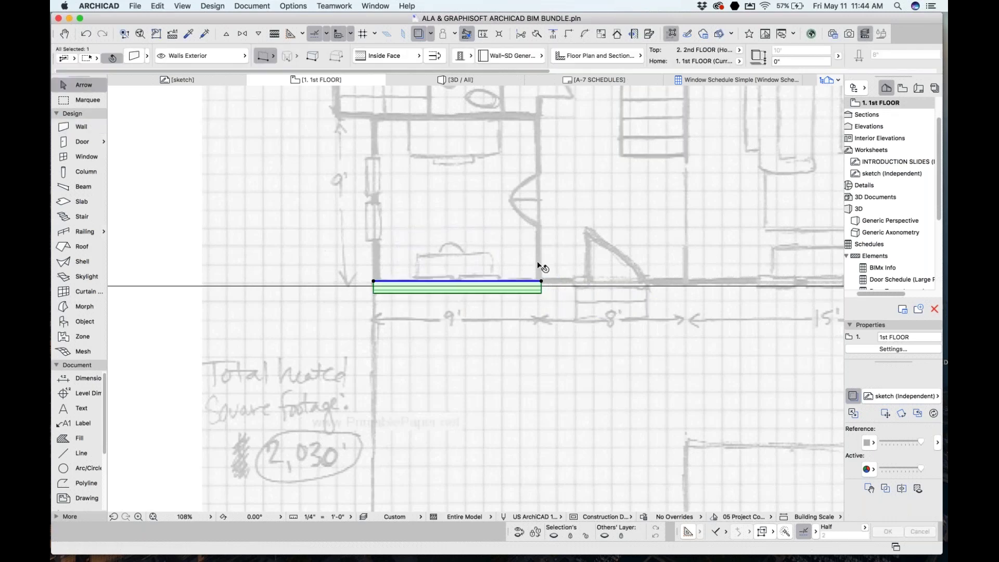
click(553, 292)
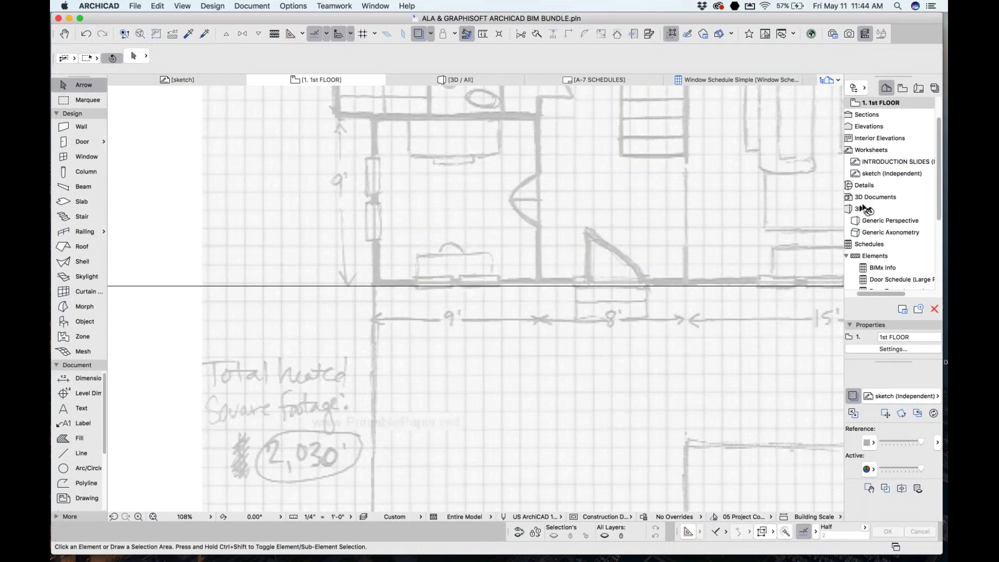
- Create another independent worksheet named "dwg" with a blank reference ID
click(867, 151)
right_click(867, 151)
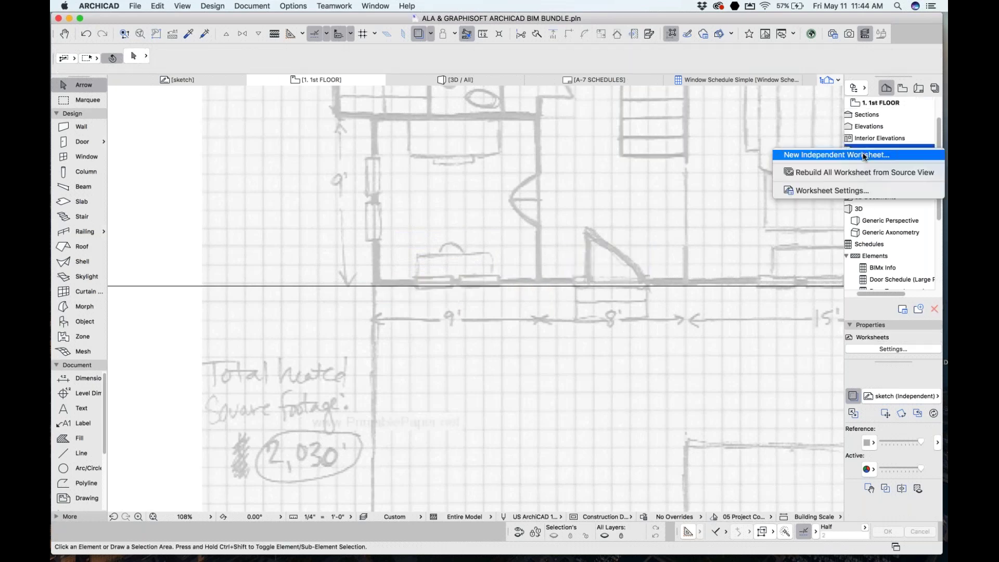
click(879, 156)
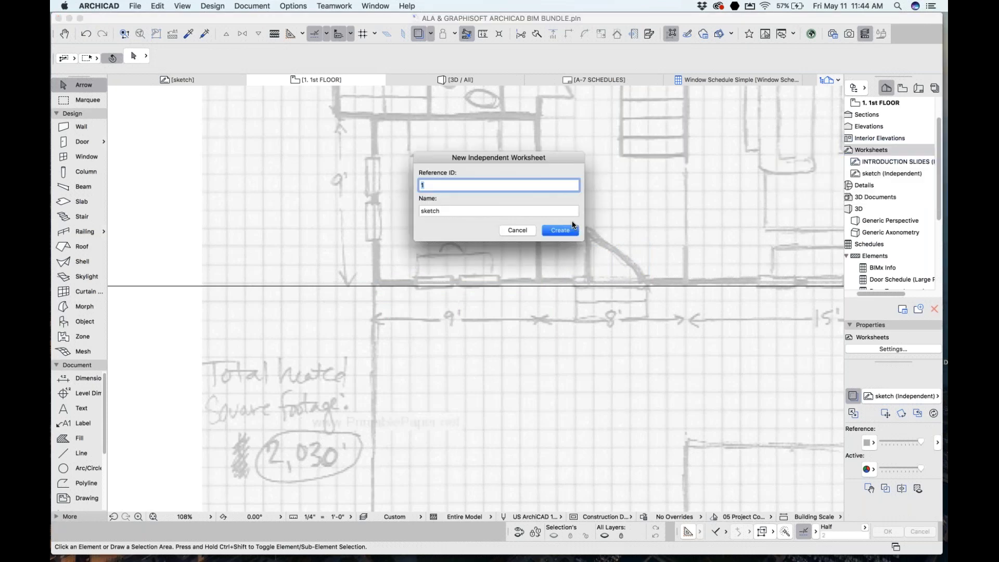
key(Tab)
text(d)
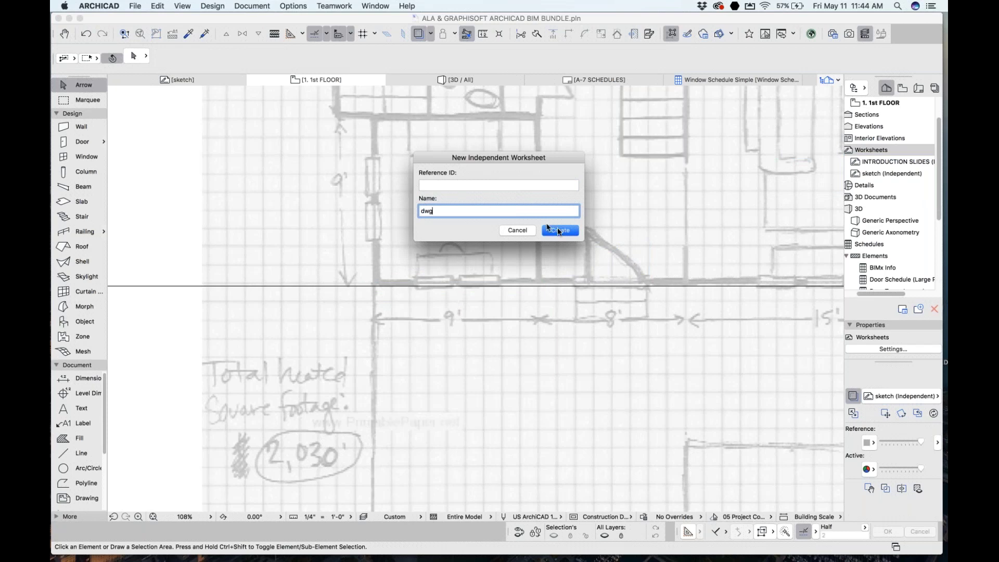
click(558, 229)
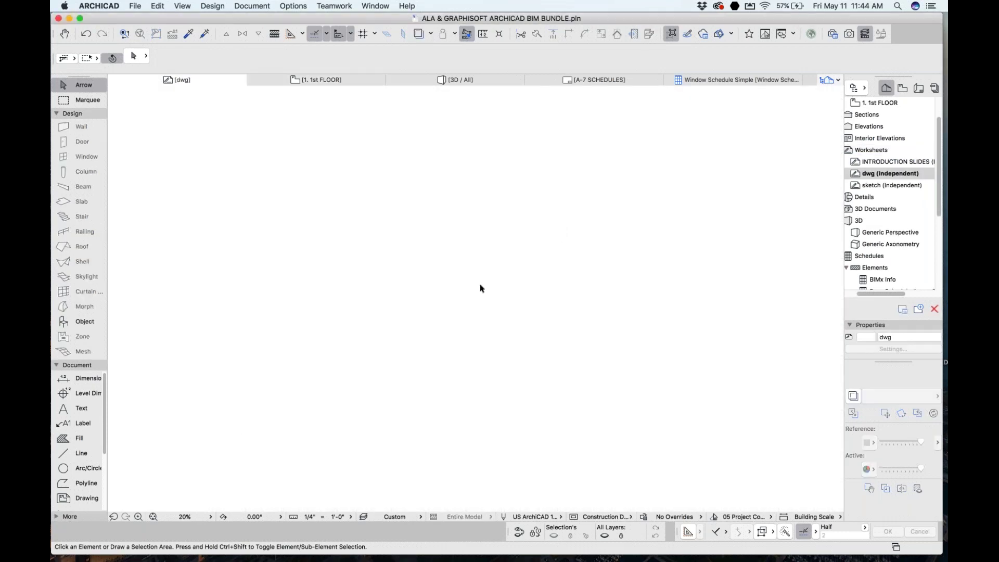
- Place SAMPLEHOUSE.dwg from the DWG folder into the dwg worksheet with one drawing unit equal to 1 inch
scroll(480, 288, down, 3)
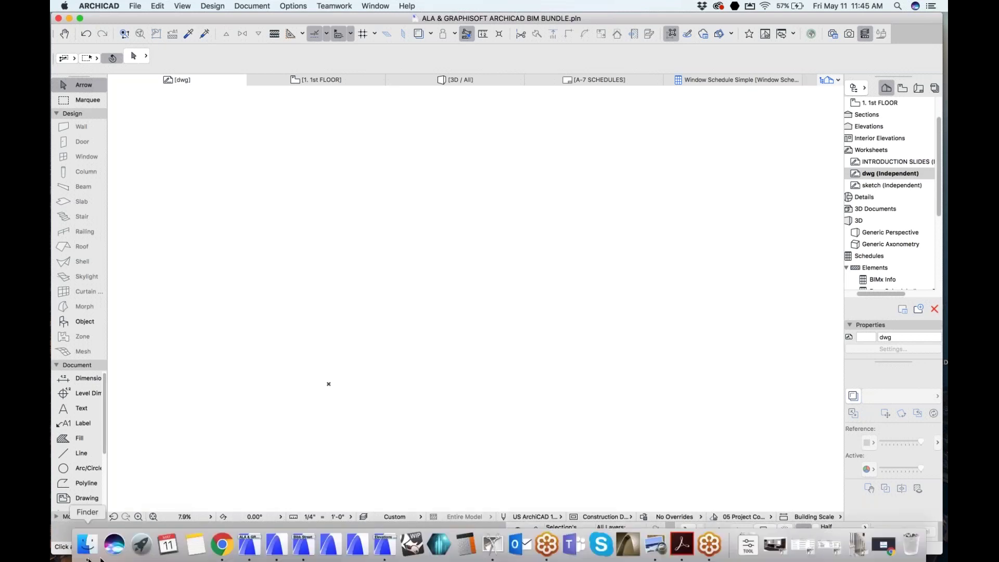
click(87, 553)
drag(654, 392, 565, 383)
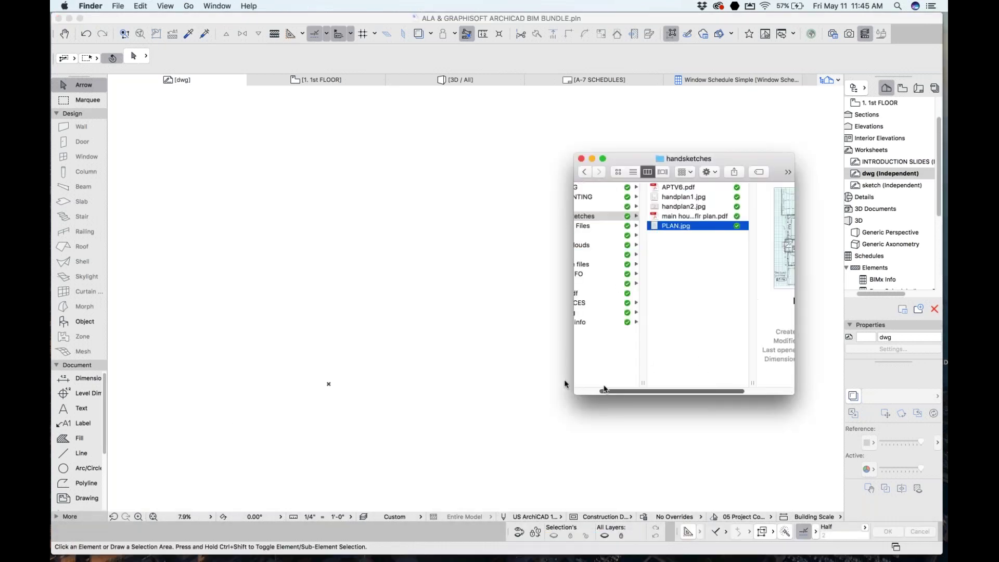
click(605, 206)
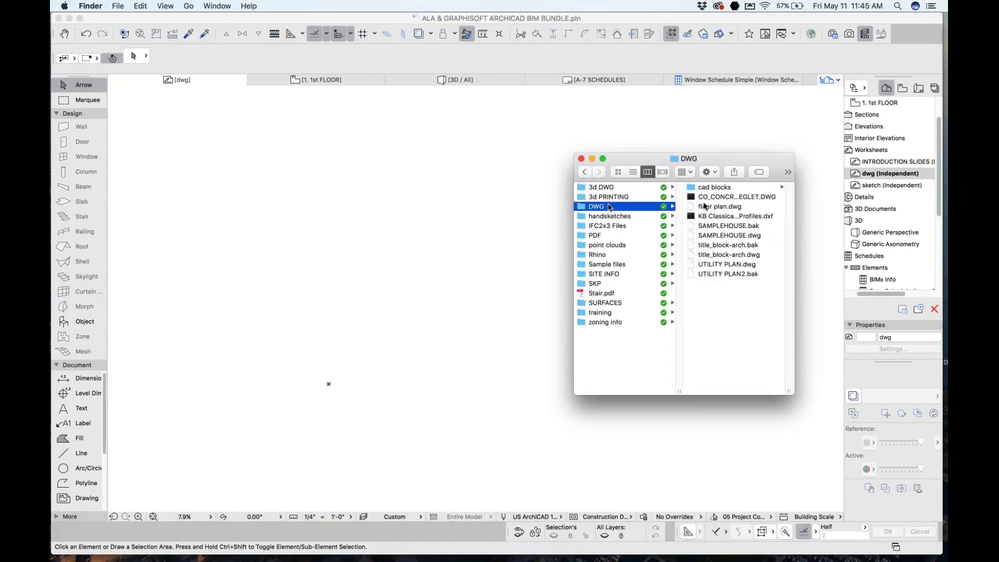
click(738, 256)
click(636, 236)
drag(623, 239, 512, 235)
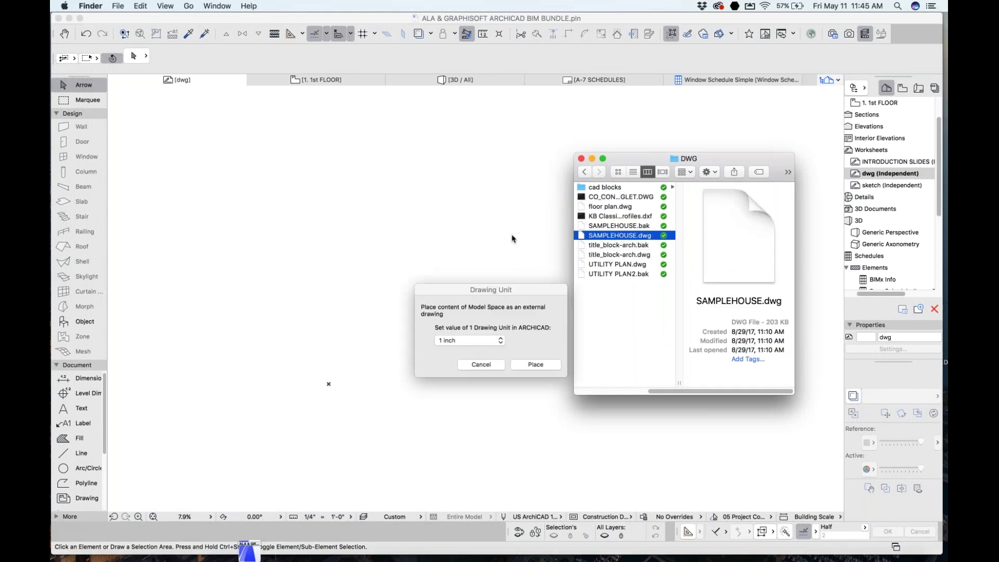
click(536, 365)
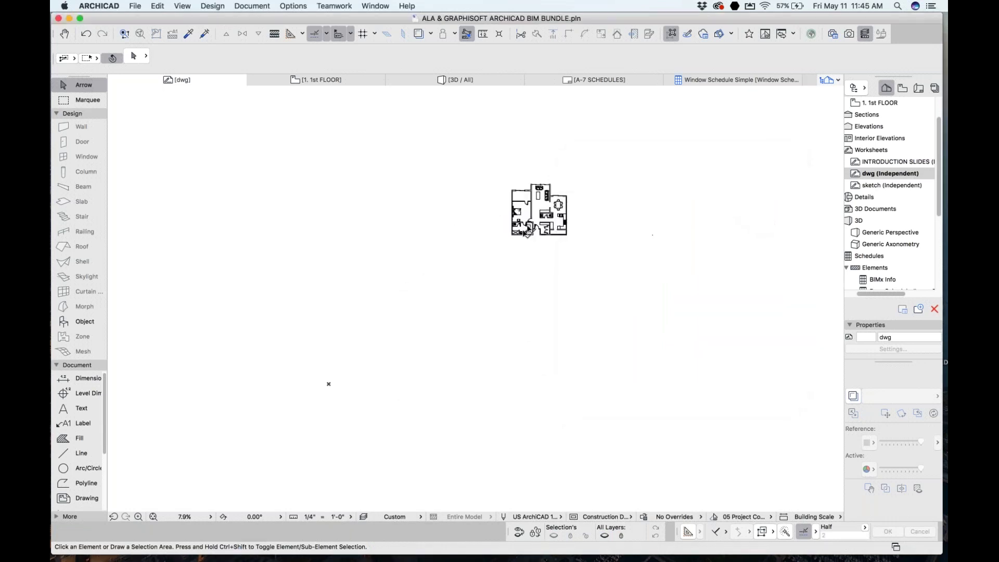
- Explode the placed SAMPLEHOUSE drawing into the current view using the drawing's layer, without keeping the original elements
click(527, 230)
drag(513, 235, 398, 338)
scroll(398, 338, up, 10)
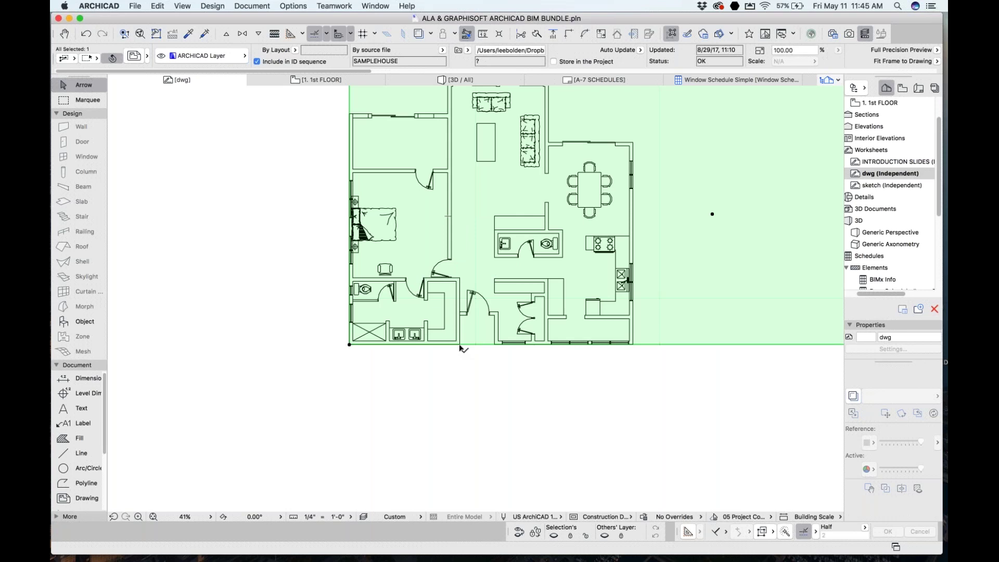
scroll(460, 346, up, 10)
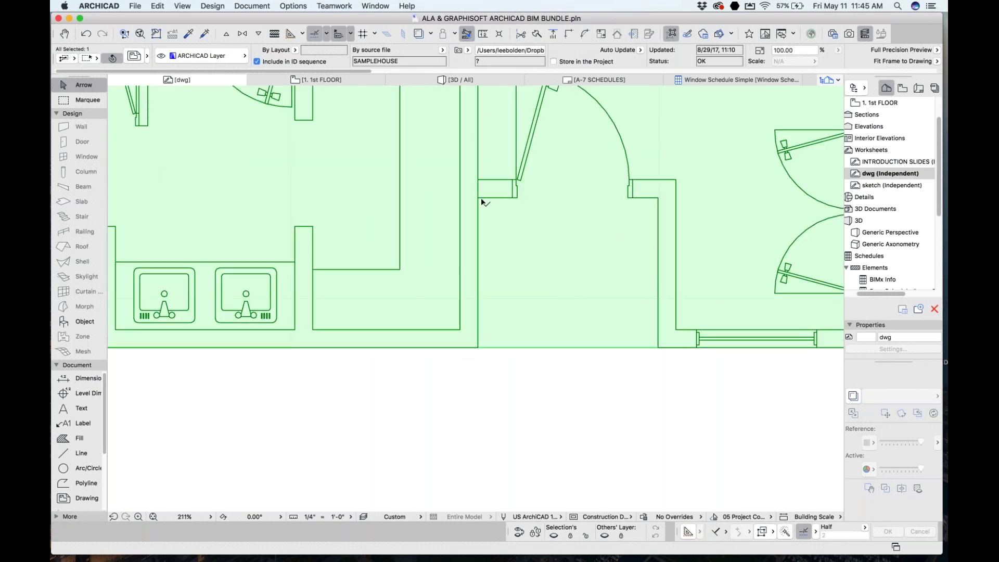
right_click(501, 207)
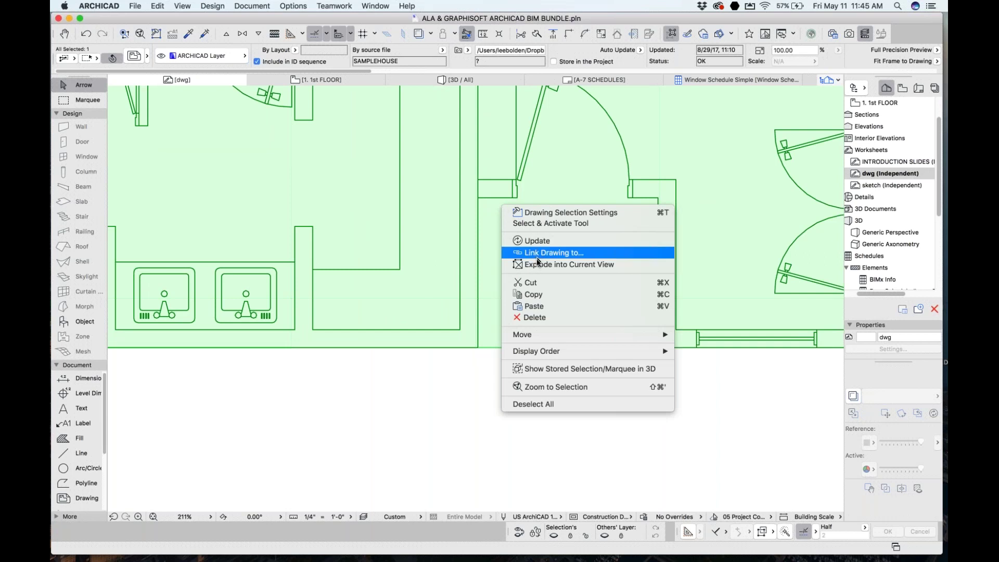
click(538, 266)
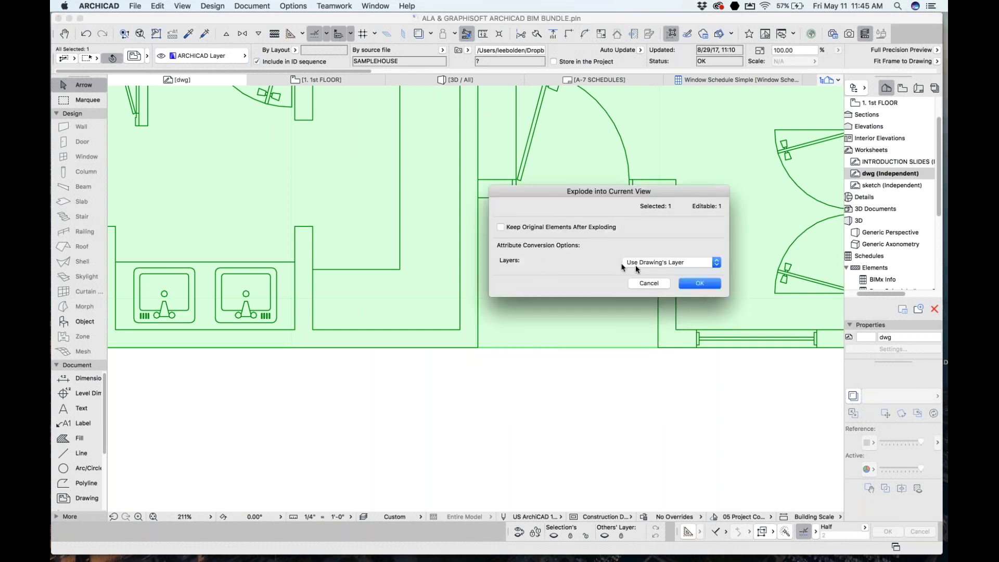
click(686, 263)
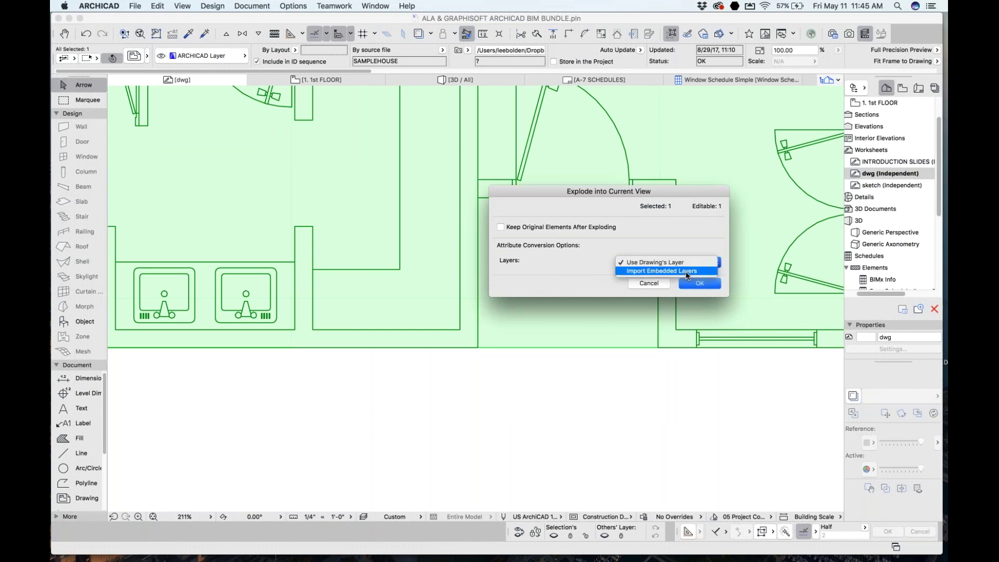
click(700, 243)
click(702, 284)
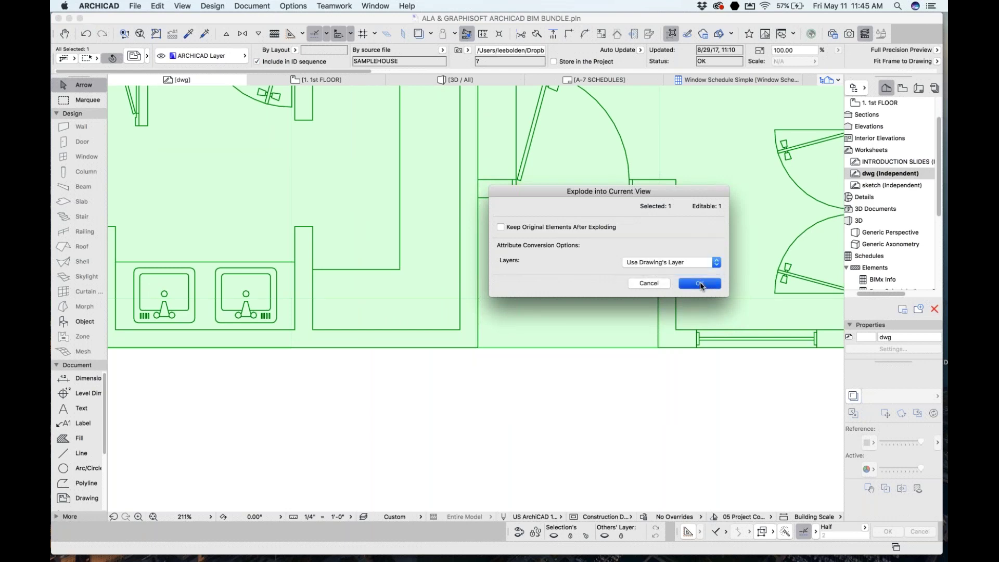
scroll(548, 292, down, 10)
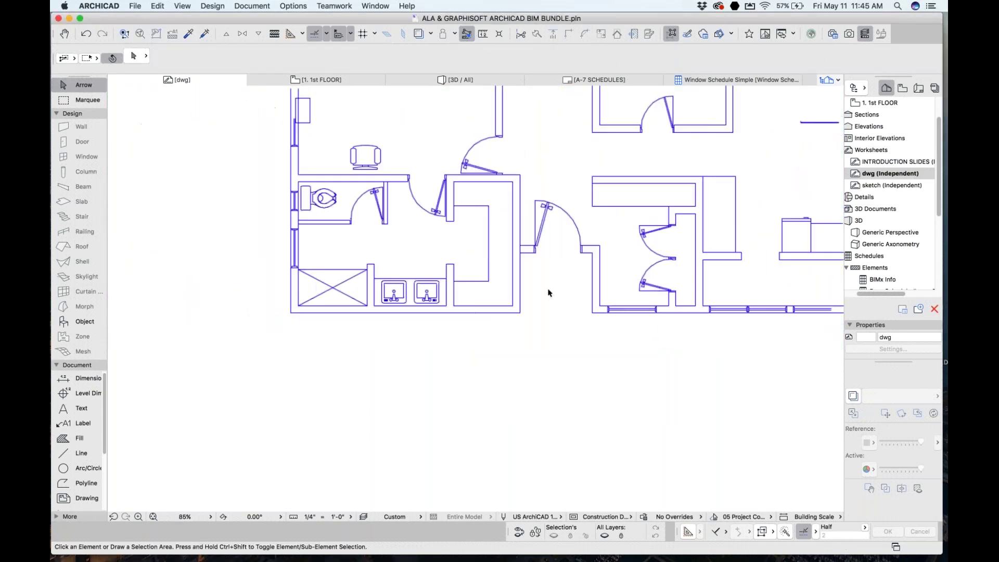
- Open the 1st FLOOR plan and show the dwg worksheet beneath it as the trace reference
click(351, 84)
right_click(206, 82)
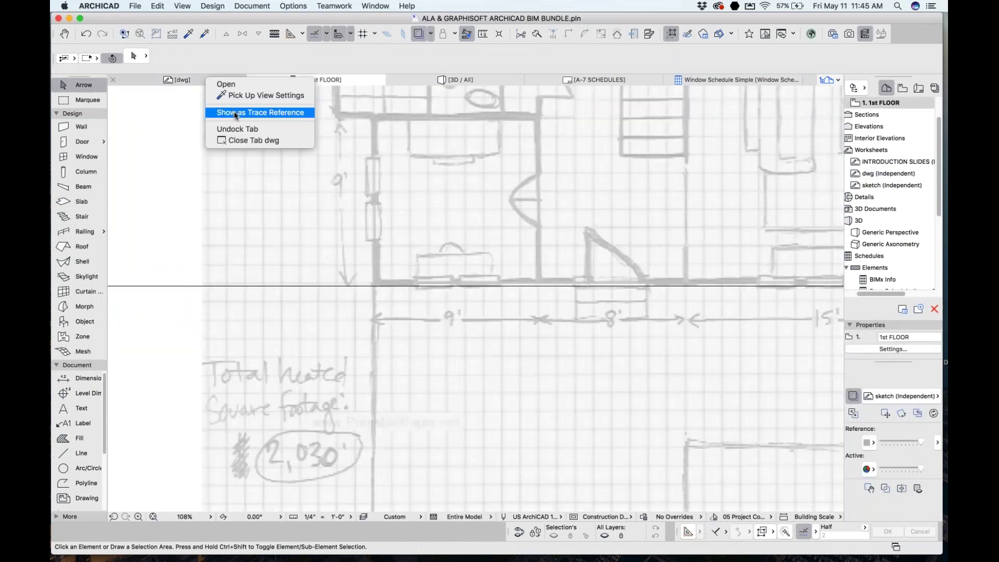
click(235, 113)
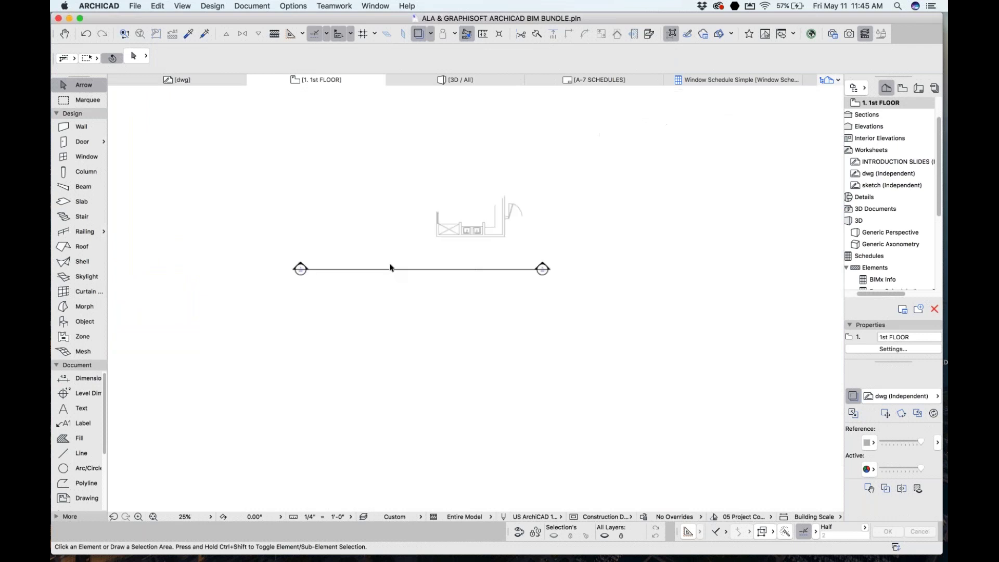
scroll(451, 217, up, 3)
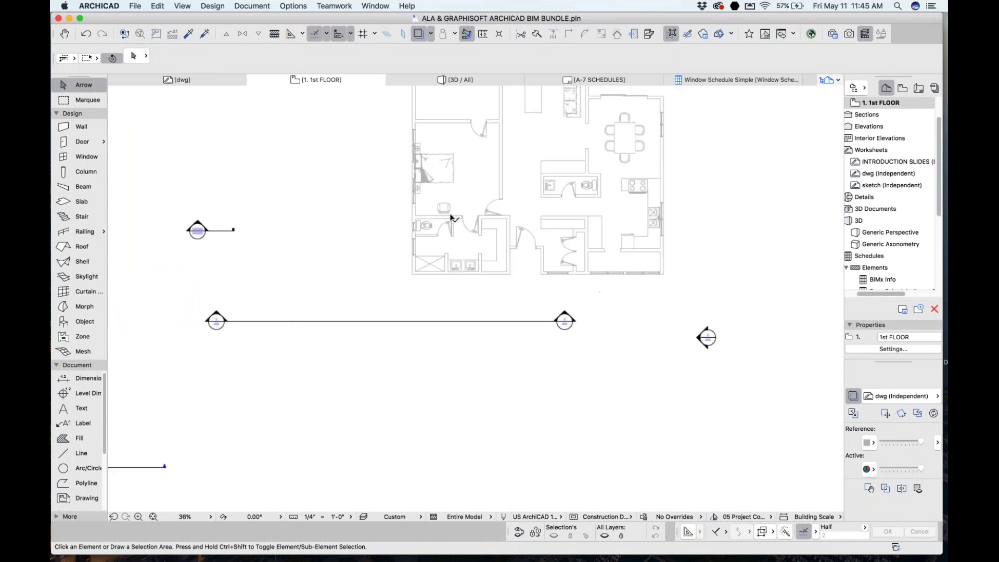
- Draw a closed rectangle of inside-face exterior walls over the traced rooms beside the entry, with a front wall about 18'-7" long
click(71, 129)
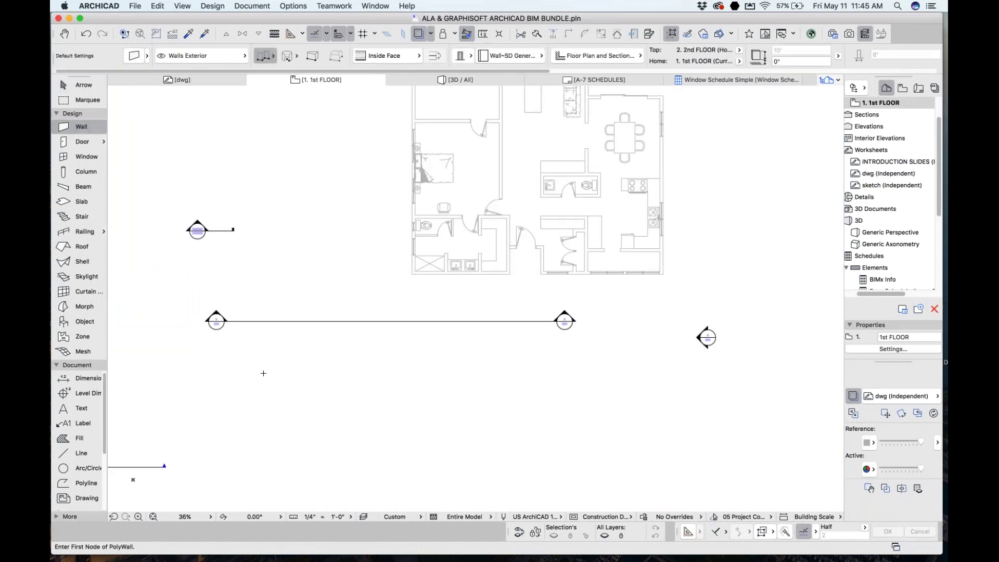
scroll(480, 250, up, 3)
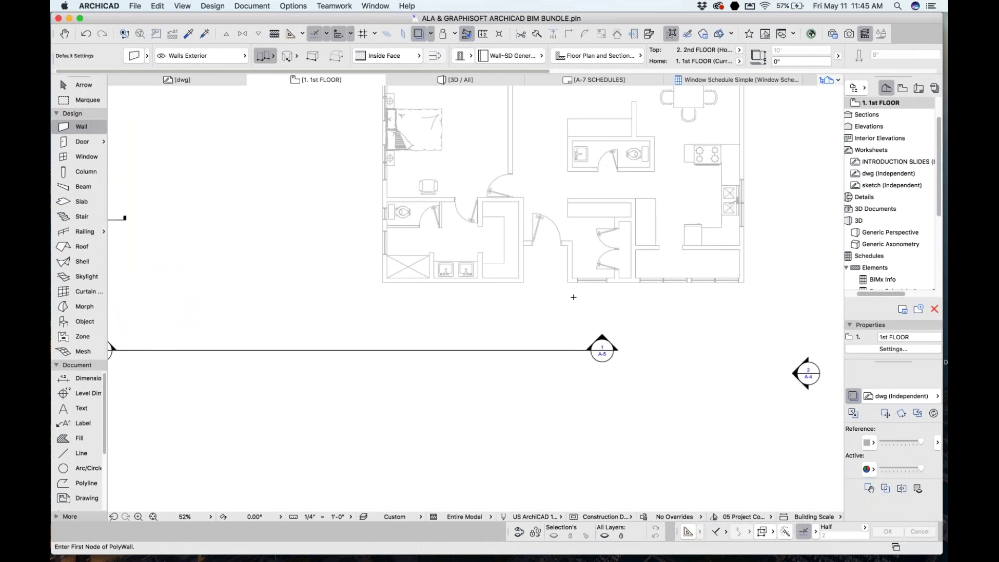
scroll(581, 284, up, 2)
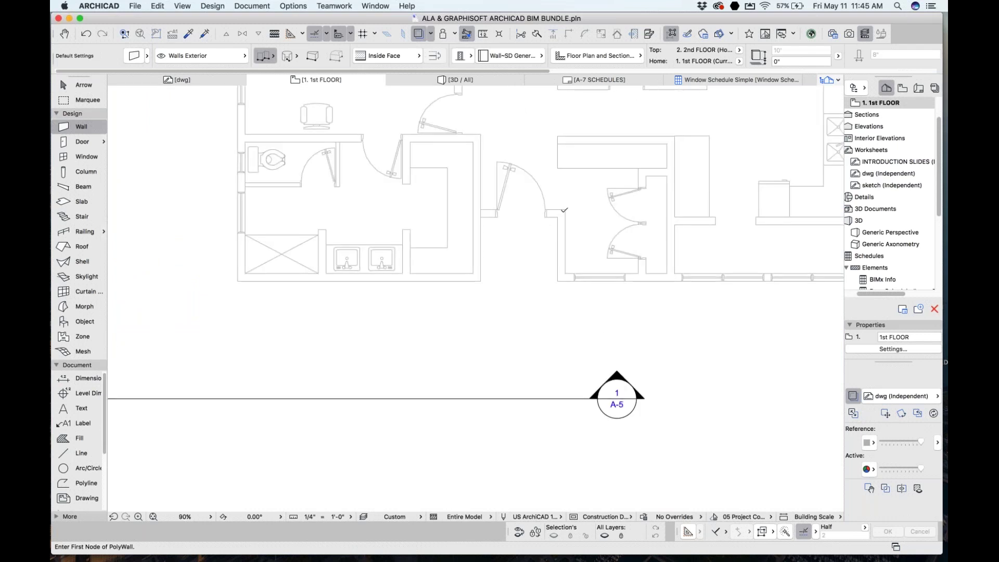
click(565, 208)
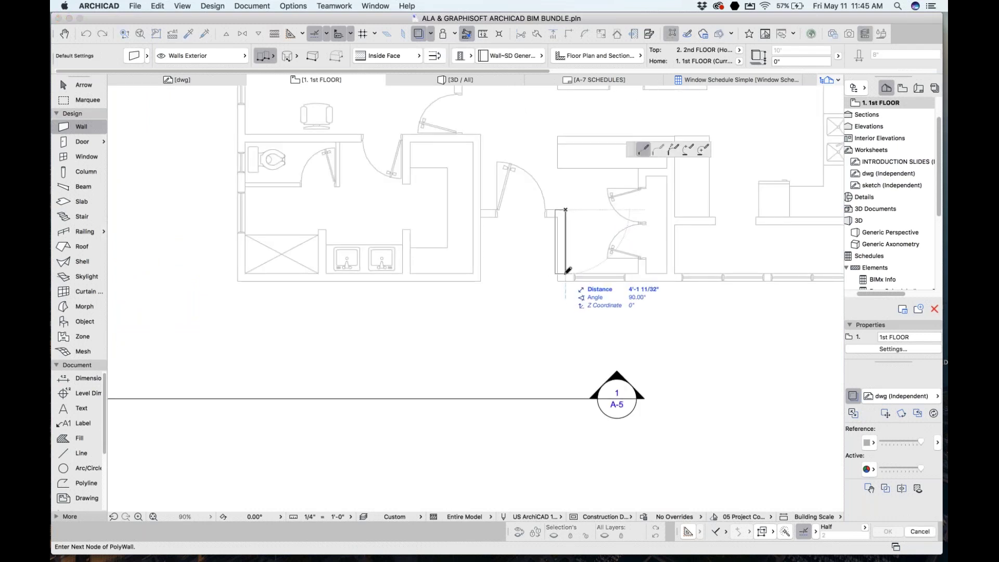
click(566, 274)
scroll(567, 272, right, 5)
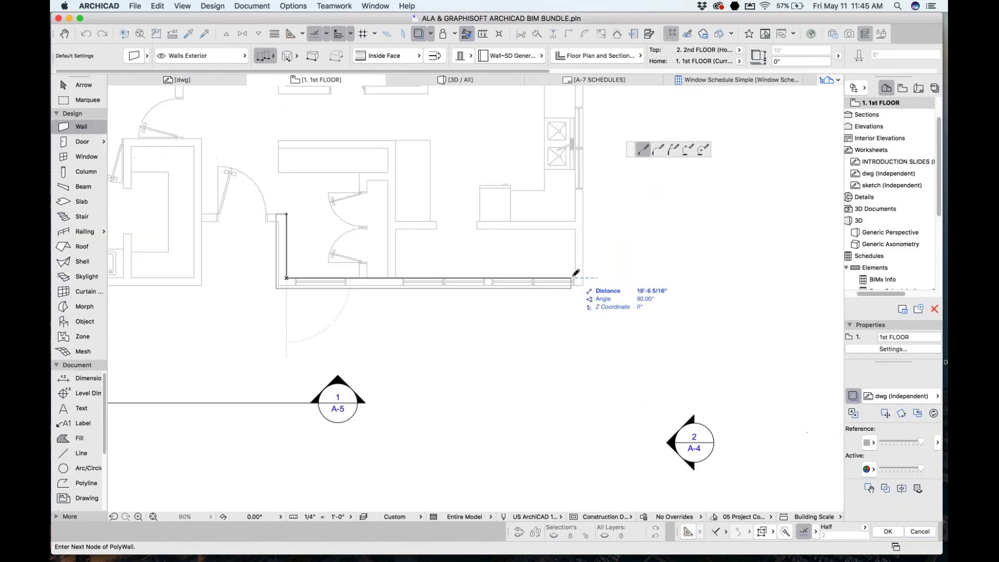
scroll(577, 273, up, 5)
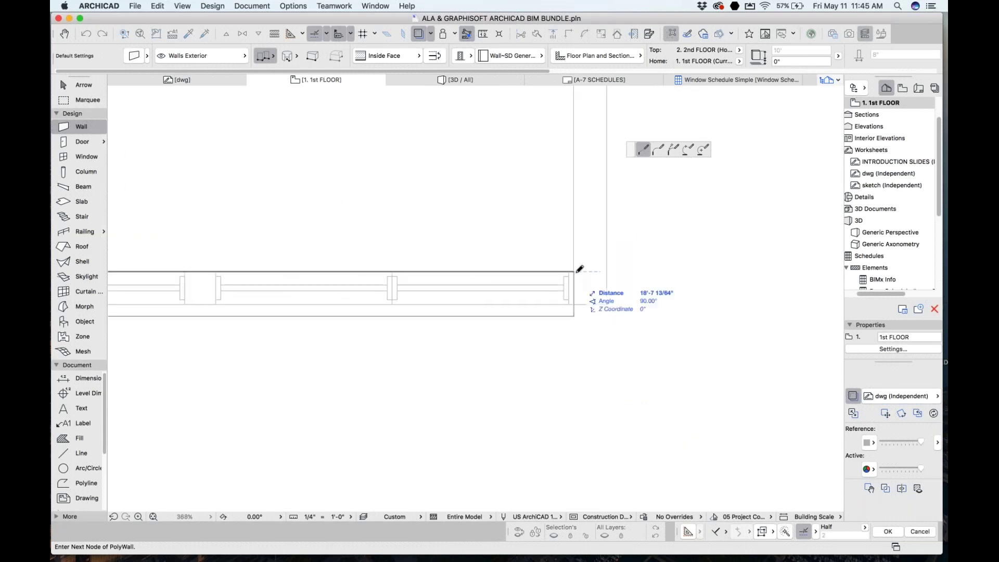
scroll(575, 276, down, 3)
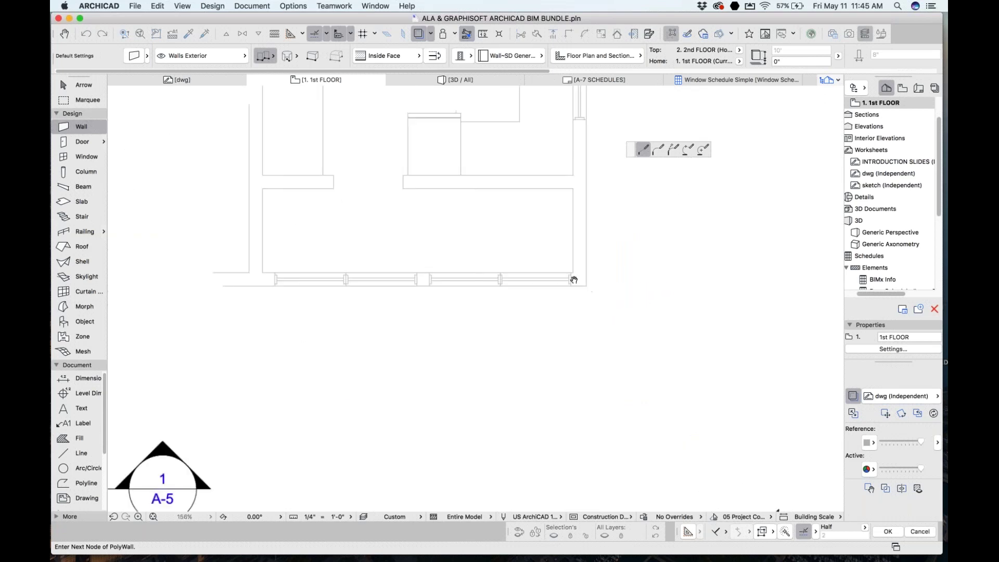
scroll(573, 280, down, 2)
scroll(585, 216, down, 3)
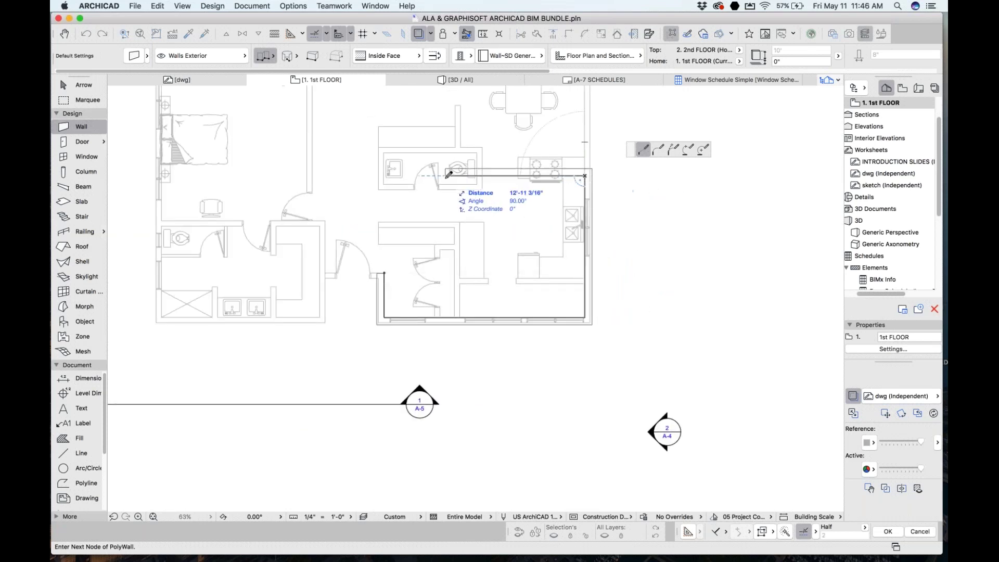
click(384, 176)
click(386, 271)
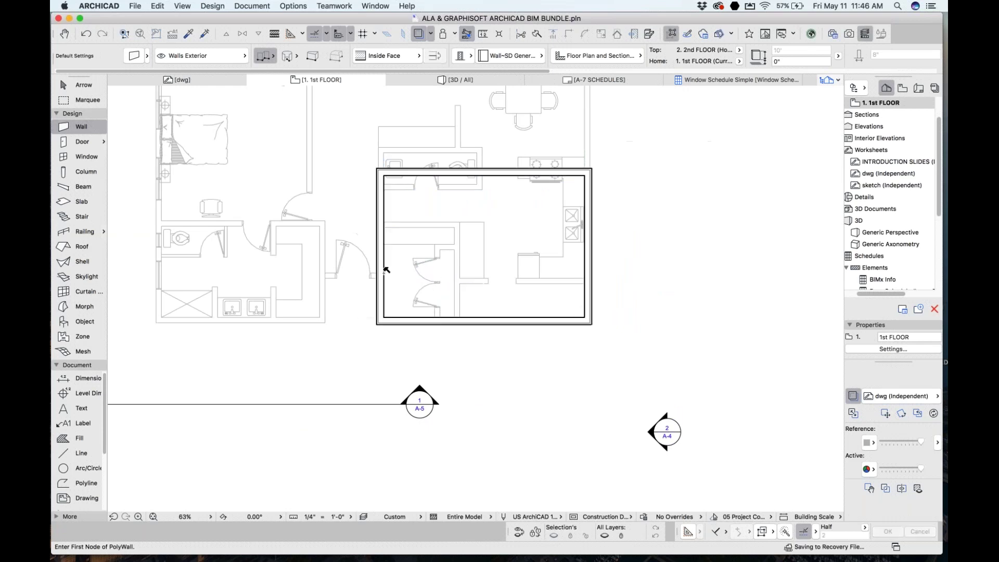
- Fade the active plan to about one third and place a 3' by 5' W Double Hung 21 window by its corner at the front wall's first traced window
scroll(416, 336, up, 5)
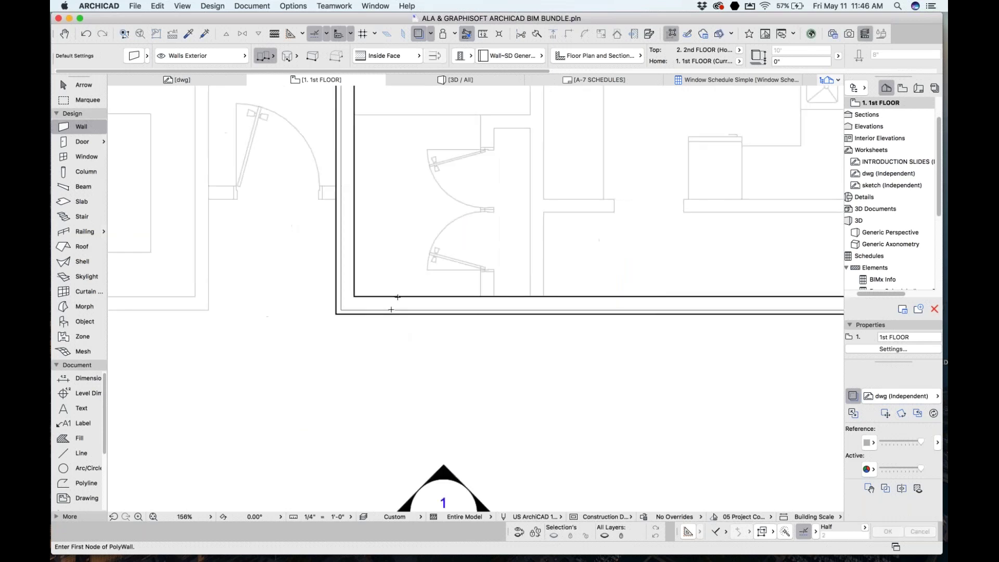
drag(920, 468, 893, 469)
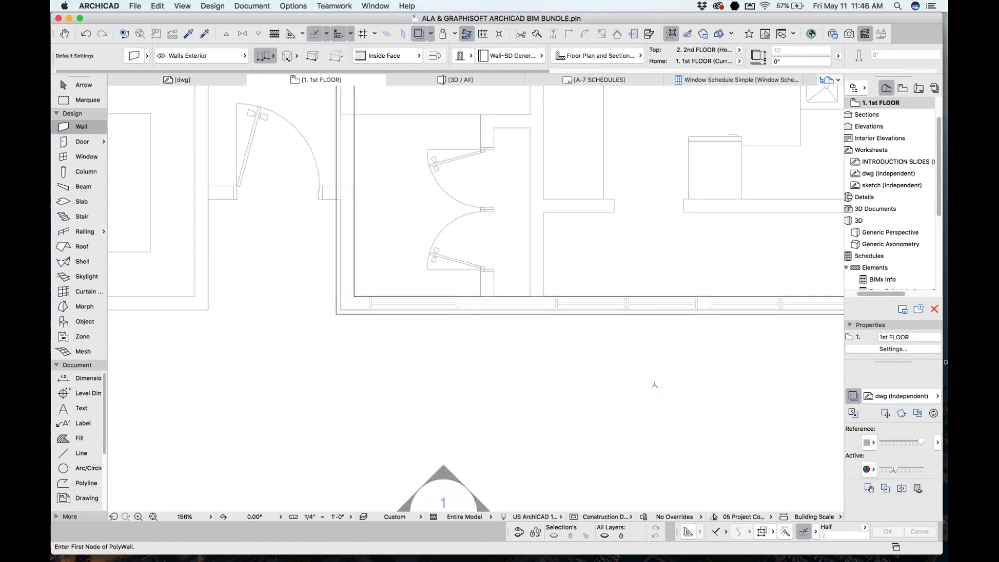
scroll(388, 314, up, 7)
click(83, 156)
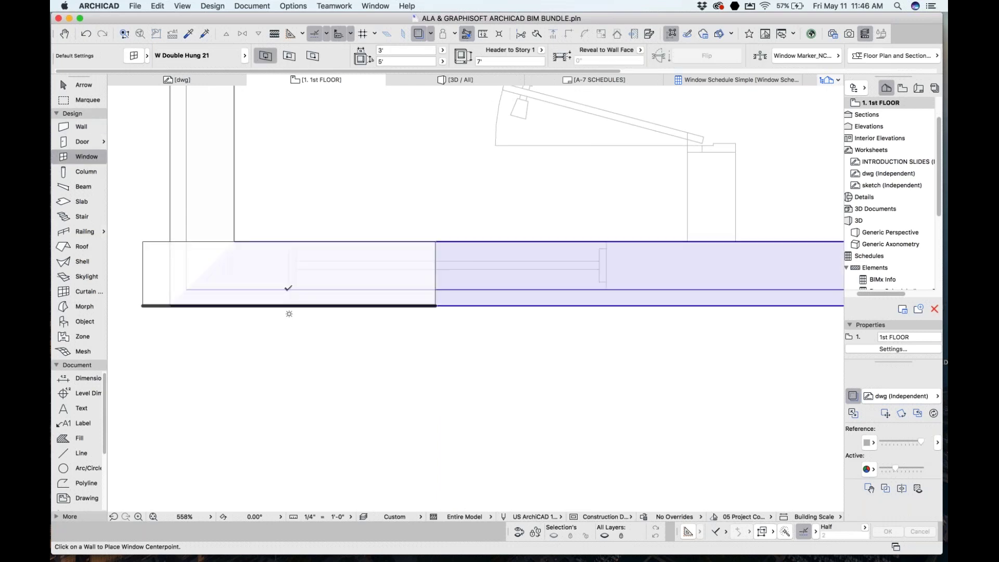
key(alt+shift+Tab)
click(289, 288)
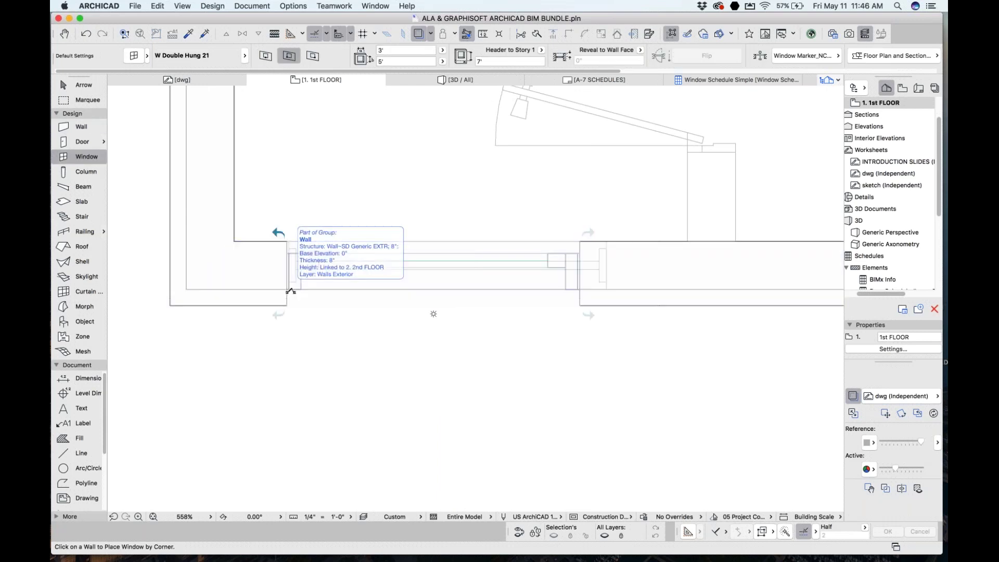
key(Escape)
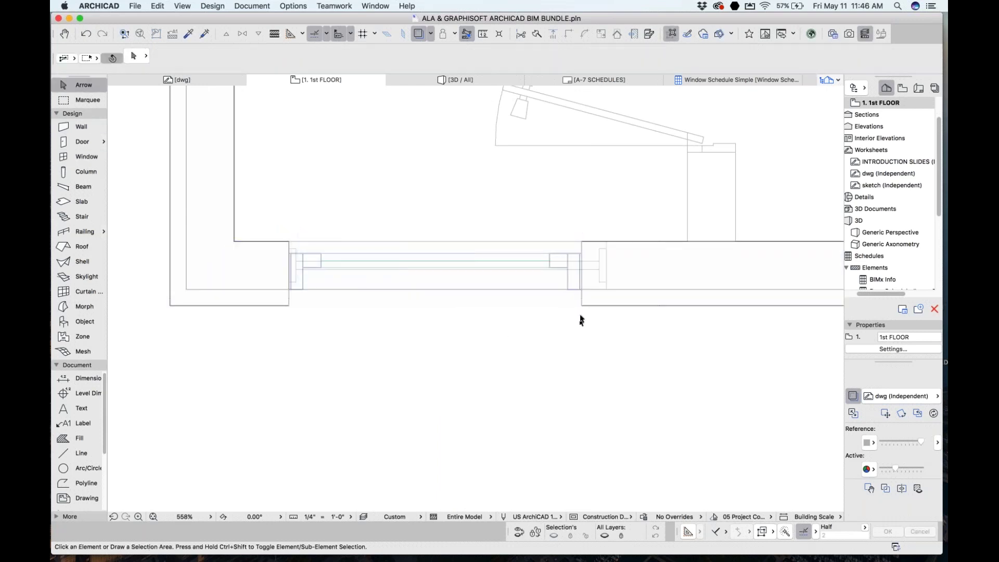
- Stretch the front wall's window to the far edge of the traced opening, making it about 3'-3" wide
click(583, 306)
click(582, 305)
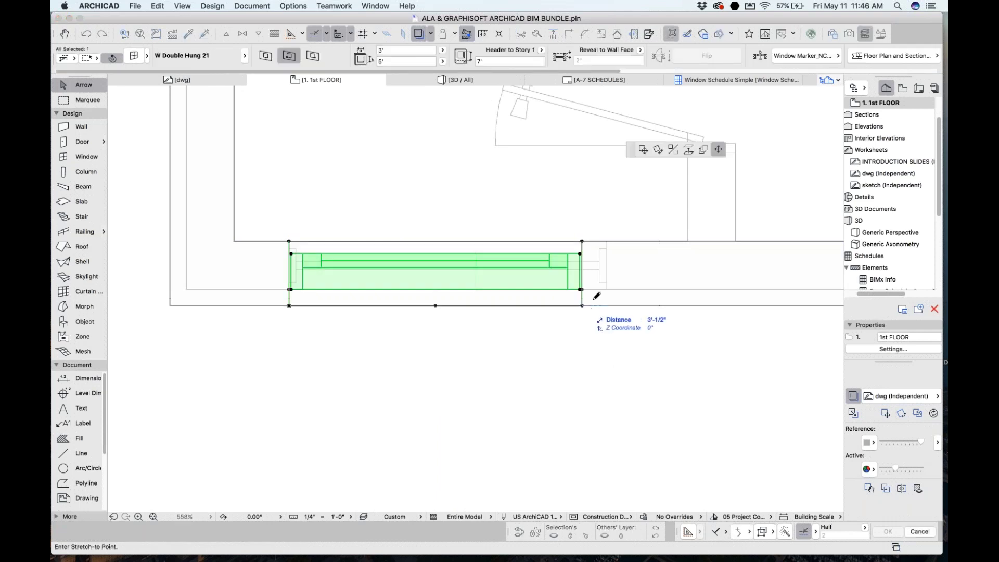
click(612, 240)
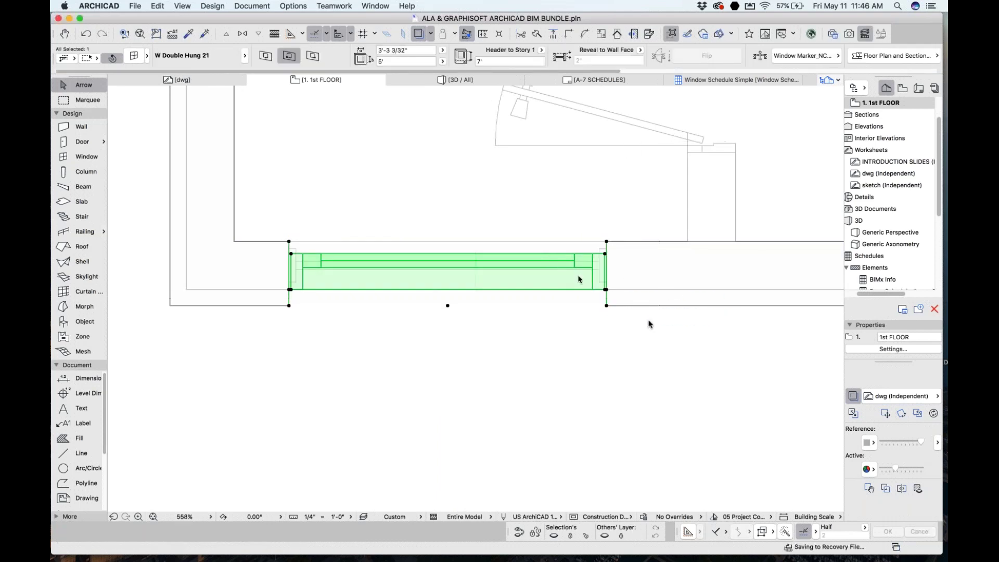
click(405, 309)
scroll(404, 306, down, 5)
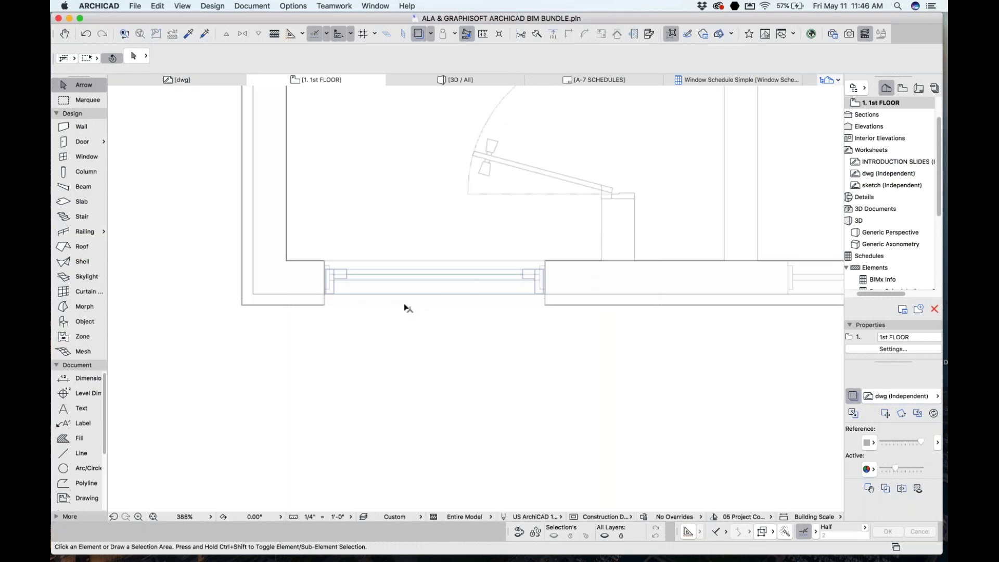
- Inspect the exterior walls and double-hung window in the 3D view and return to the 1st FLOOR plan
click(454, 81)
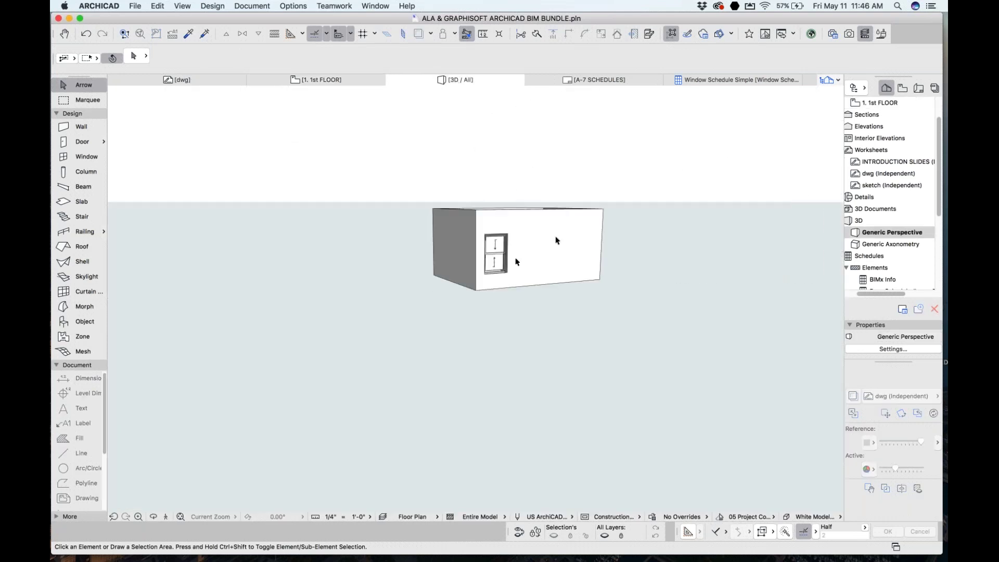
scroll(517, 262, up, 3)
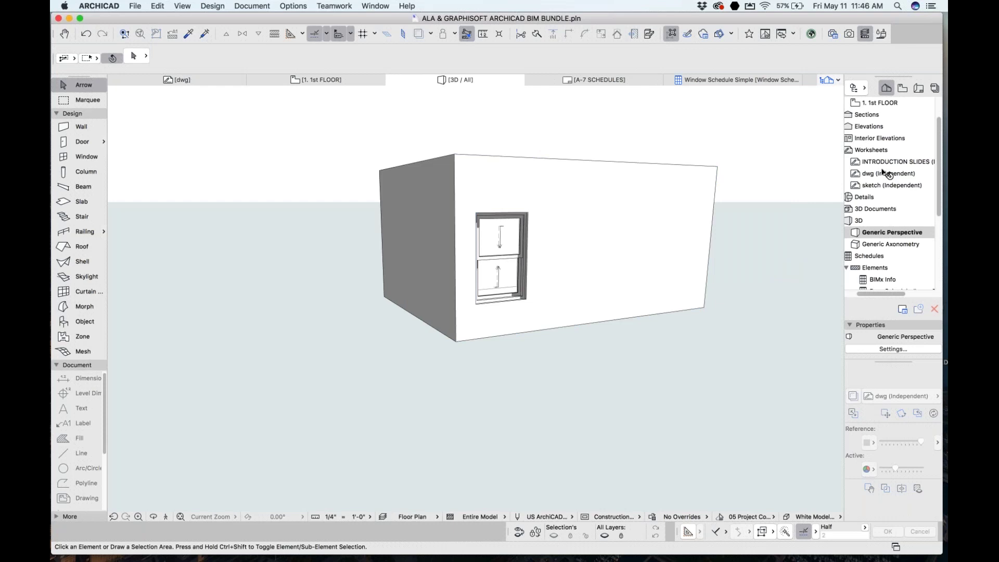
click(343, 79)
scroll(479, 310, down, 10)
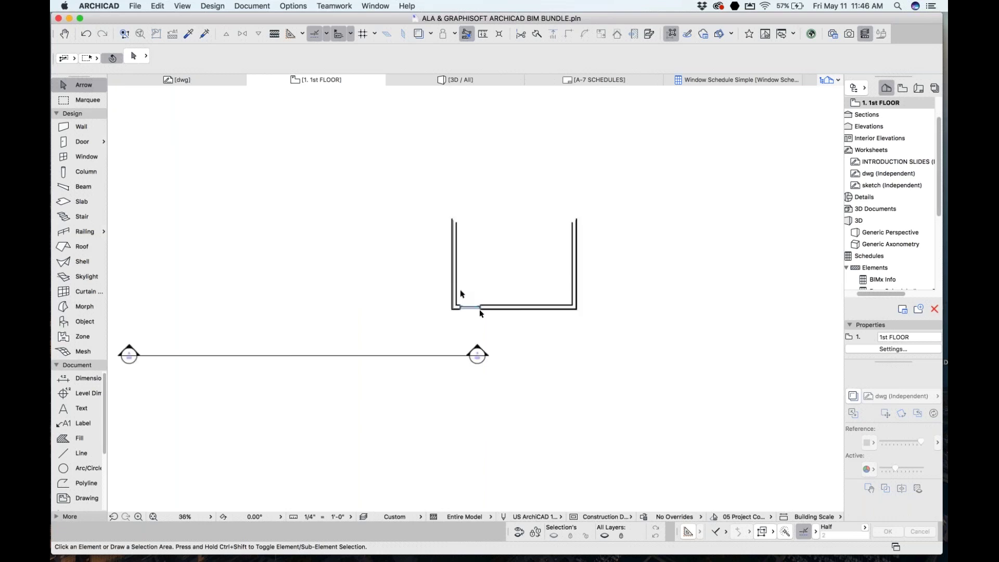
- Delete the rectangle of exterior walls together with its double-hung window from the 1st FLOOR plan
drag(444, 214, 610, 332)
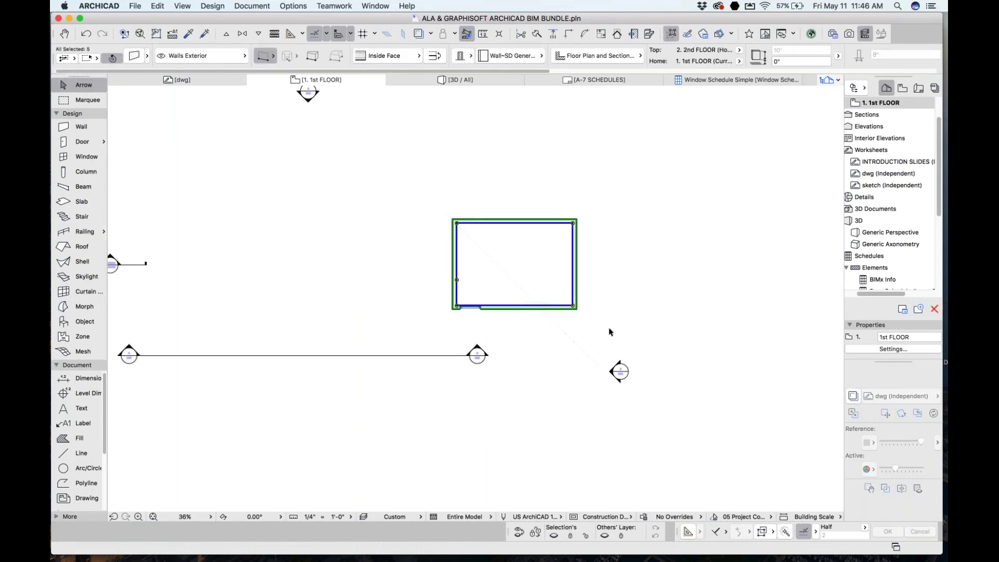
key(Delete)
middle_drag(277, 306, 416, 278)
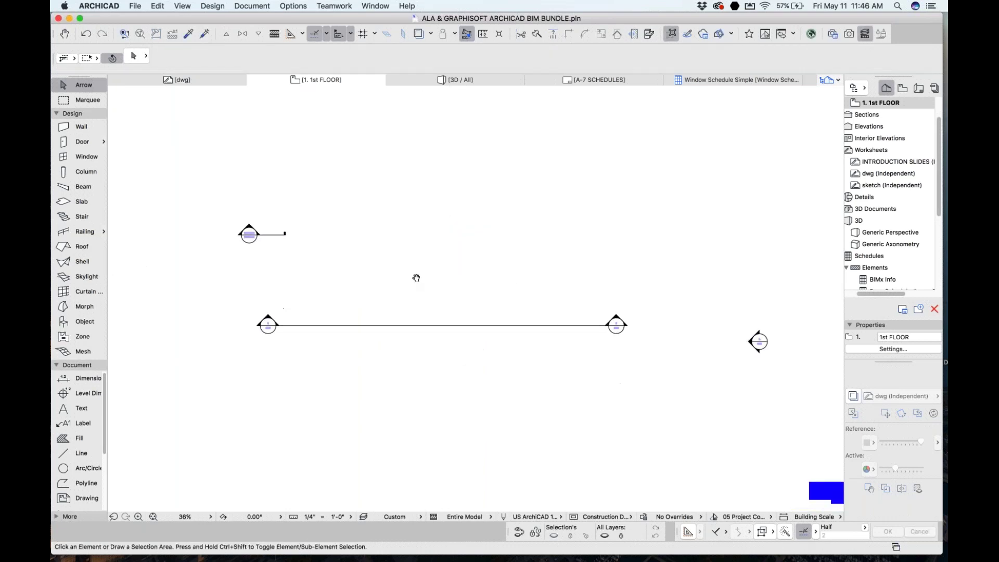
click(95, 127)
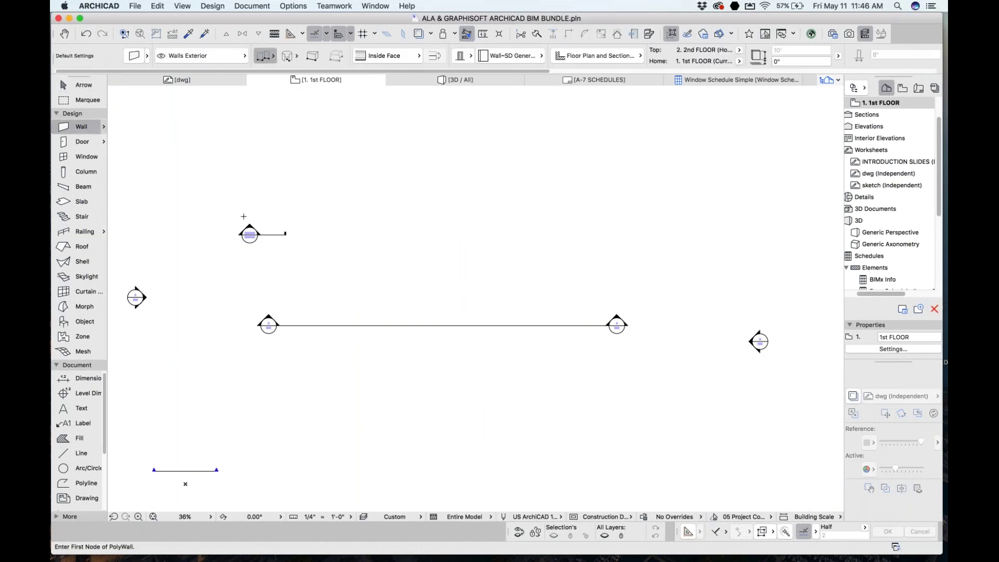
click(347, 243)
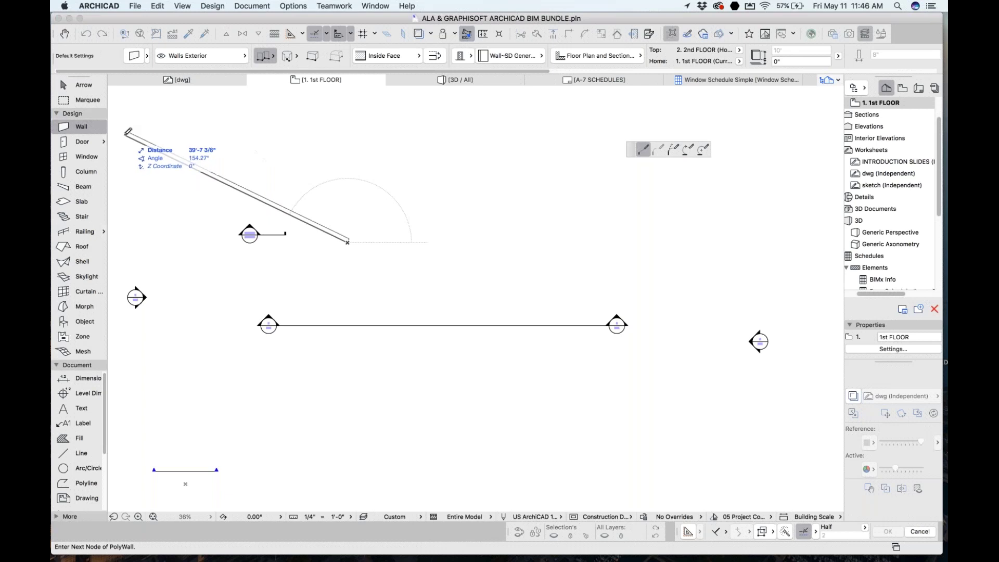
key(Escape)
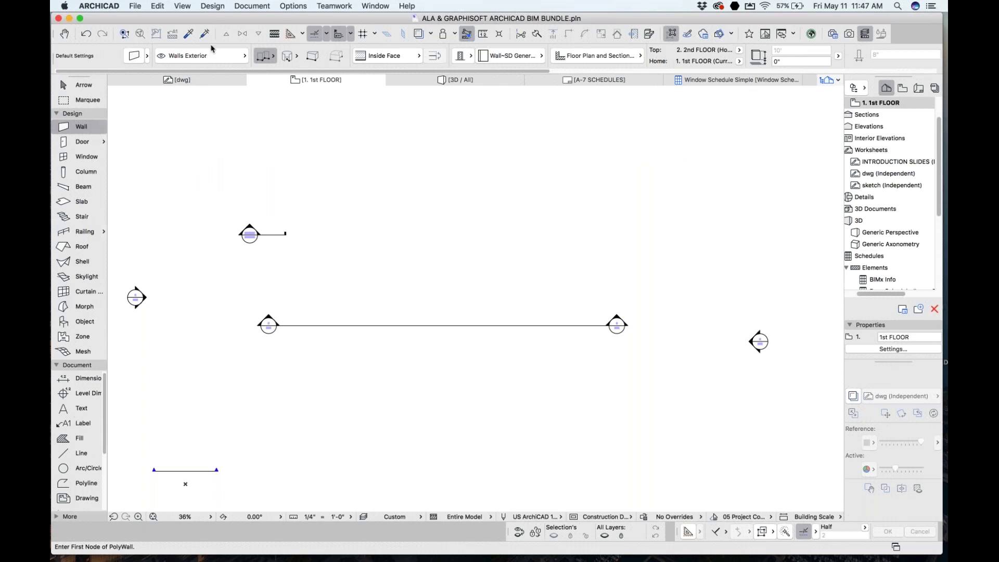
- Review the default settings of the Wall and Door tools
scroll(556, 61, right, 5)
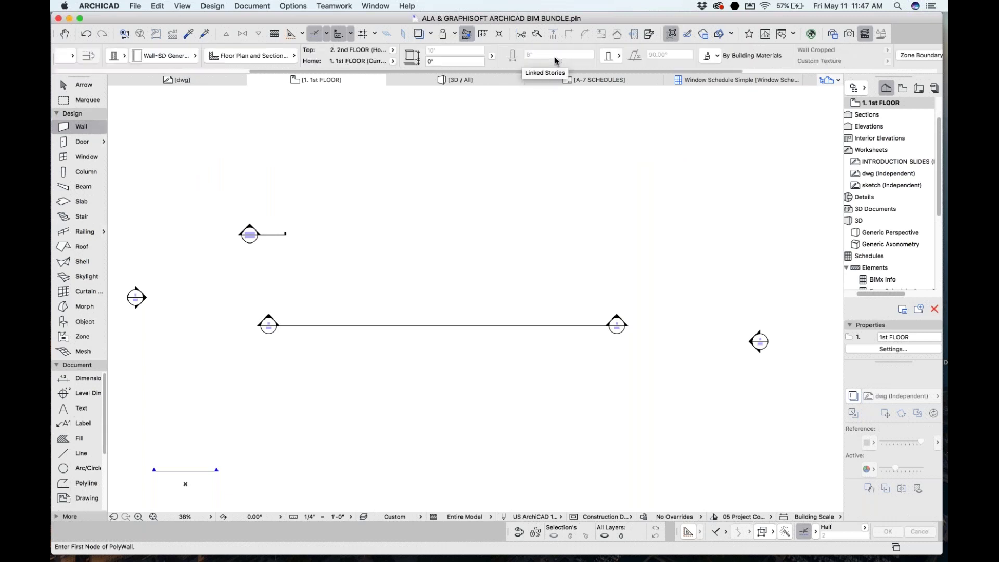
click(82, 142)
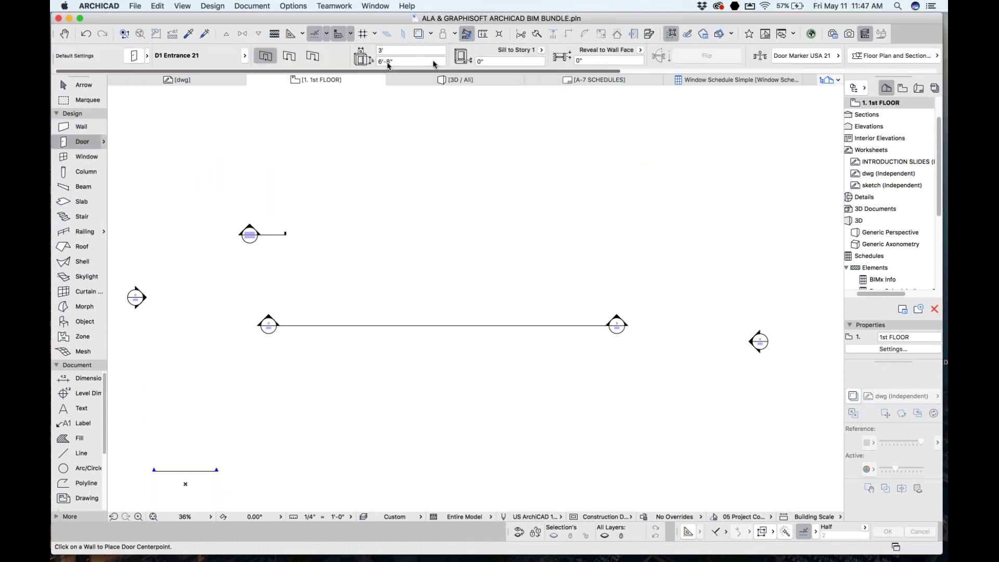
click(82, 127)
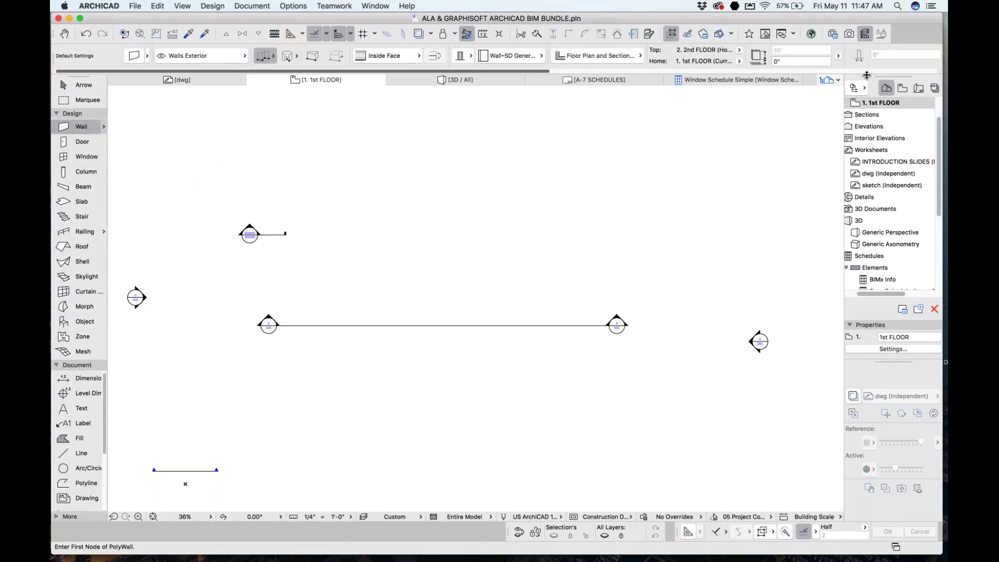
- Review the project's stories and the 1st FLOOR PLAN view's layer combination, graphic override and renovation filter options, leaving the settings as they are
click(881, 89)
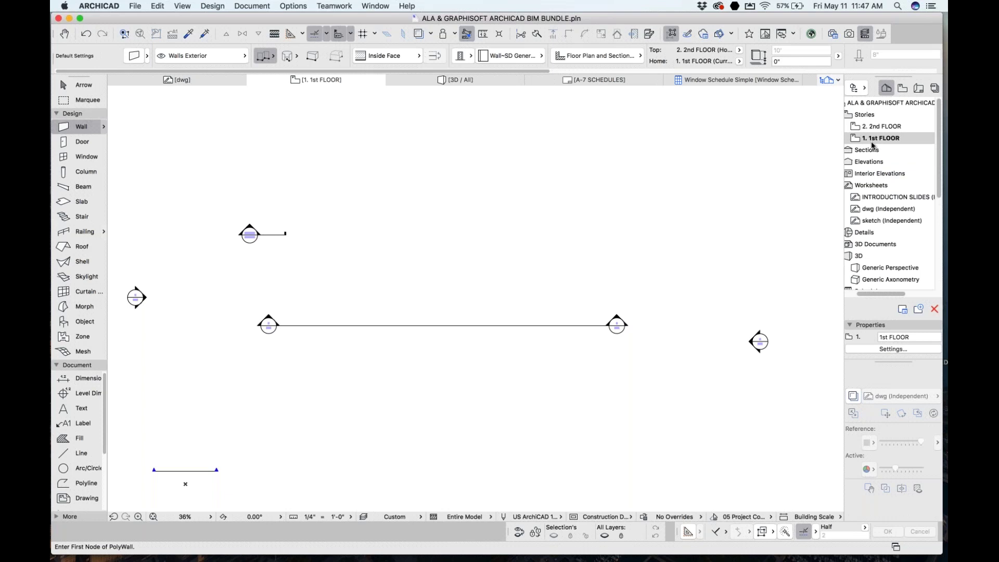
click(902, 88)
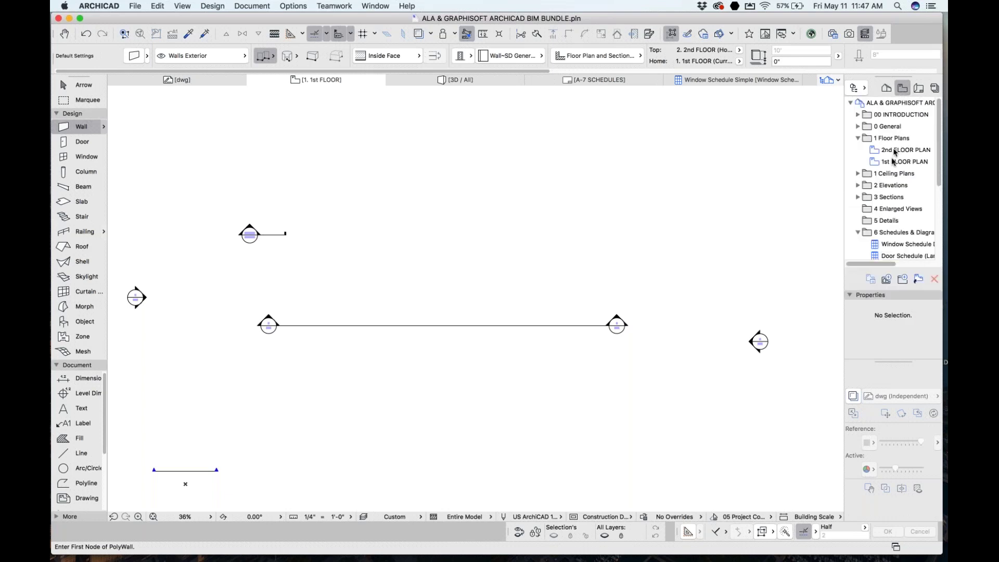
click(894, 348)
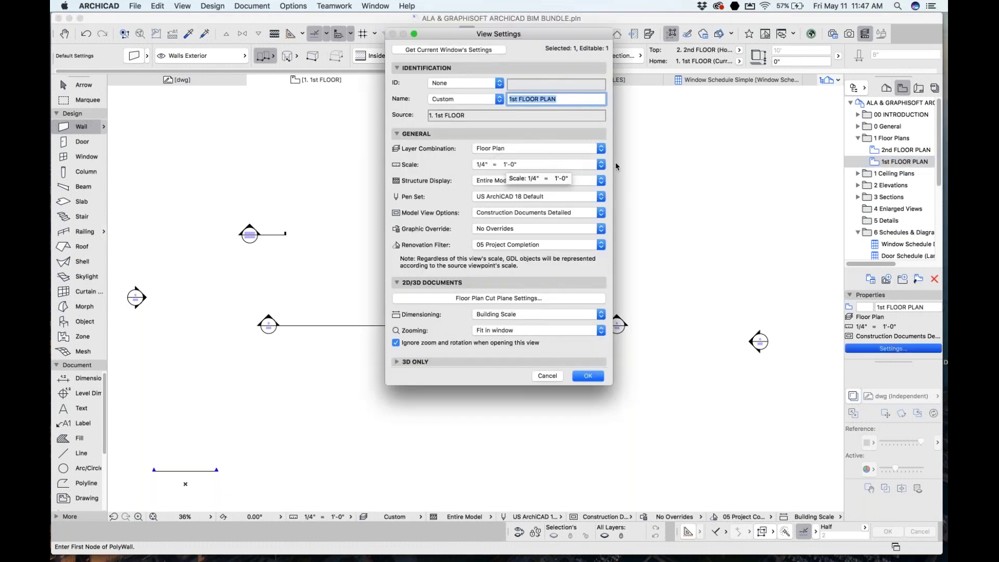
click(601, 151)
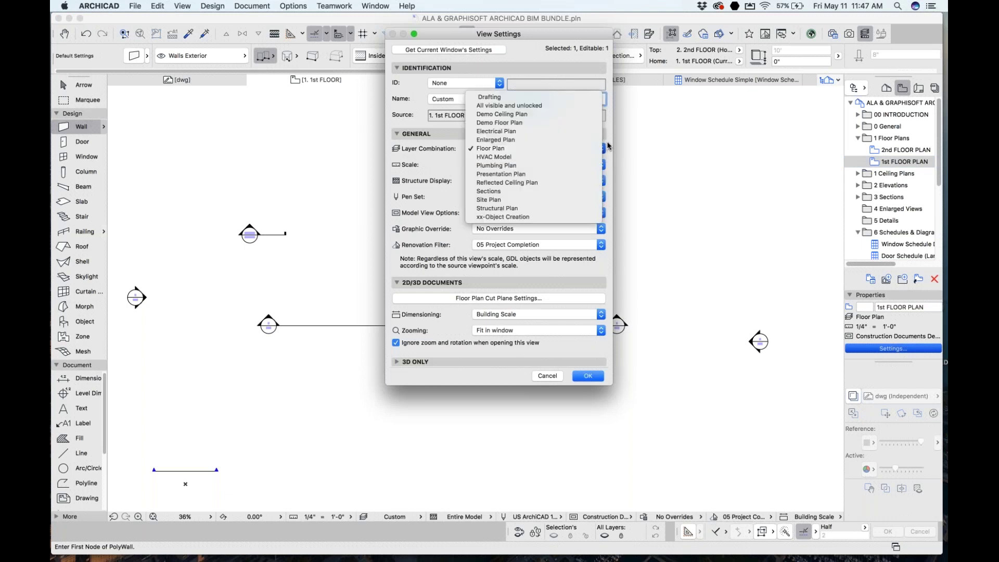
click(608, 146)
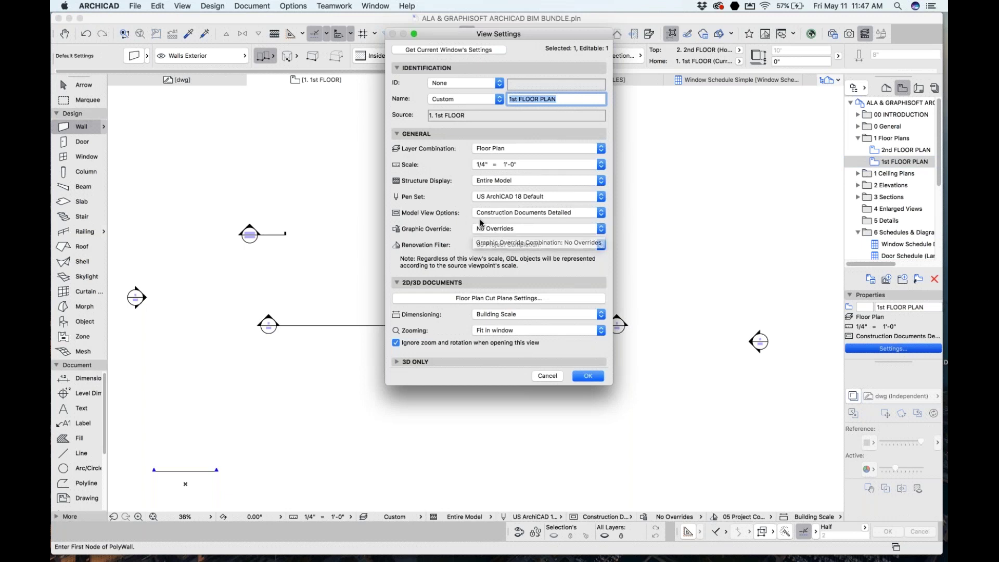
click(508, 230)
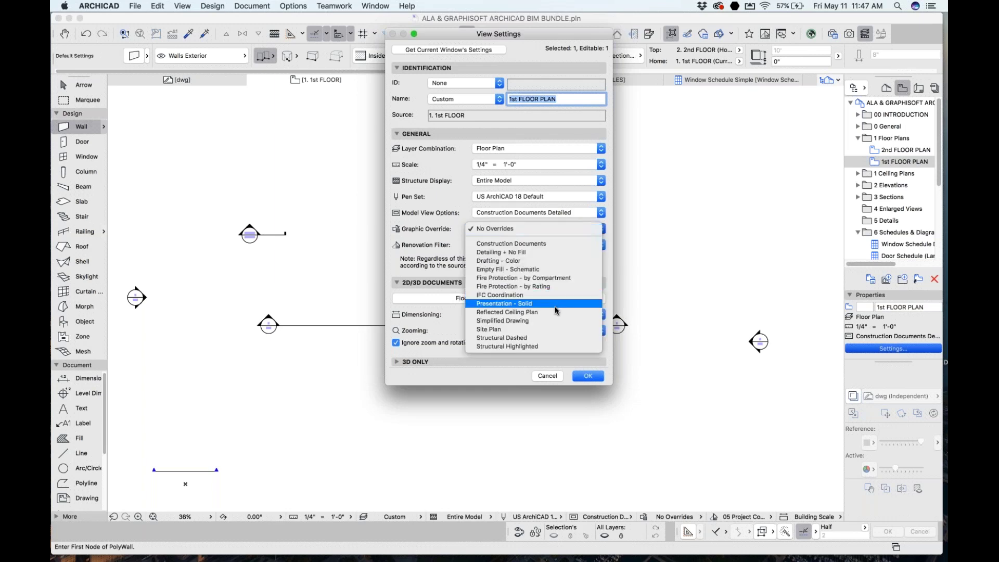
click(436, 253)
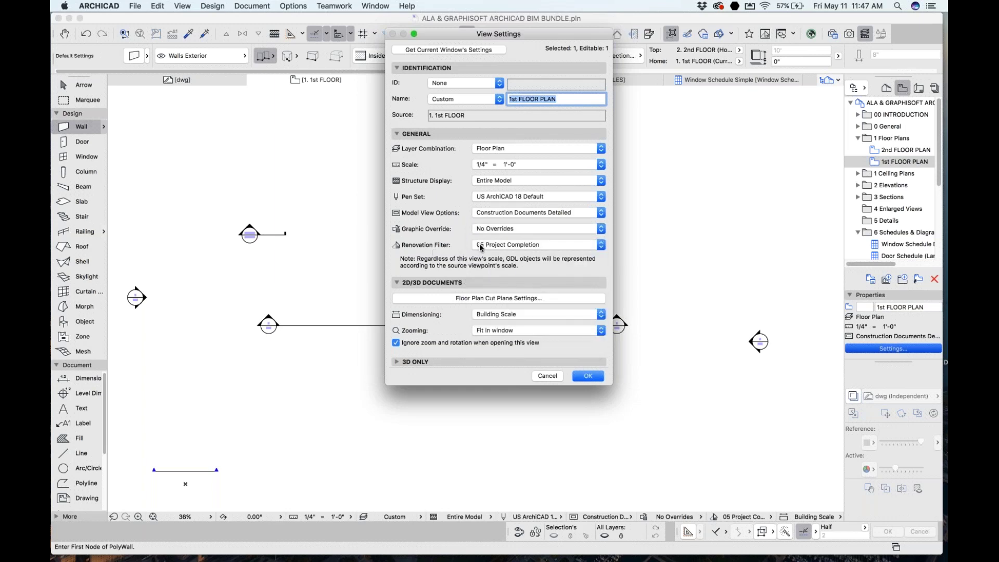
click(480, 244)
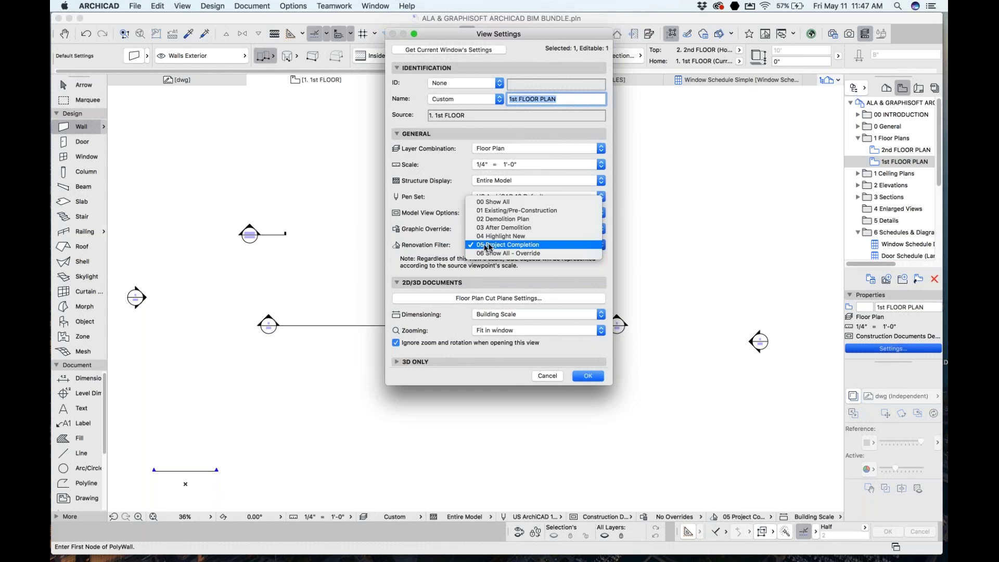
click(533, 285)
click(536, 376)
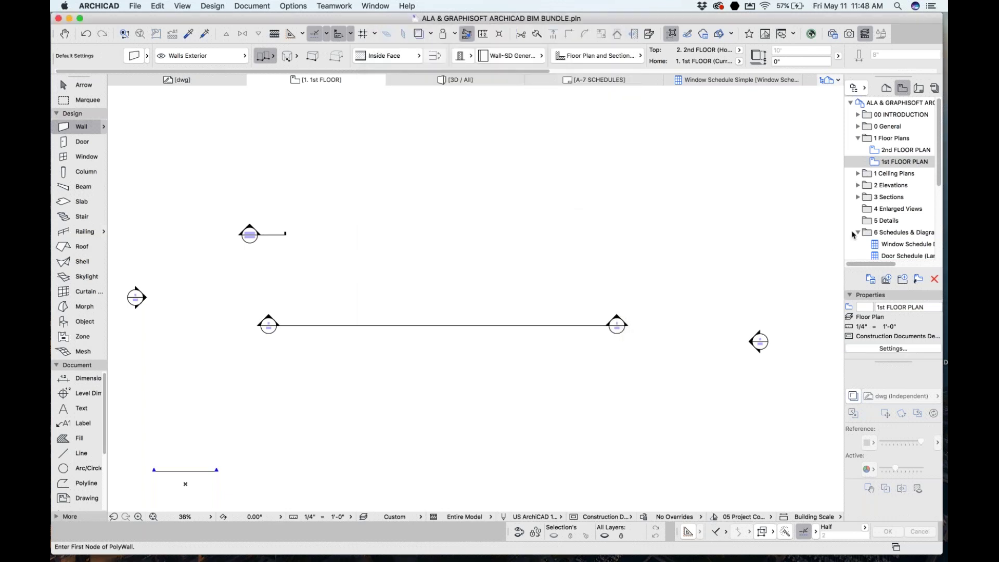
- Open the A-1 1st FLOOR PLAN layout and its Arch-D master layout, and examine the master's title block
click(919, 90)
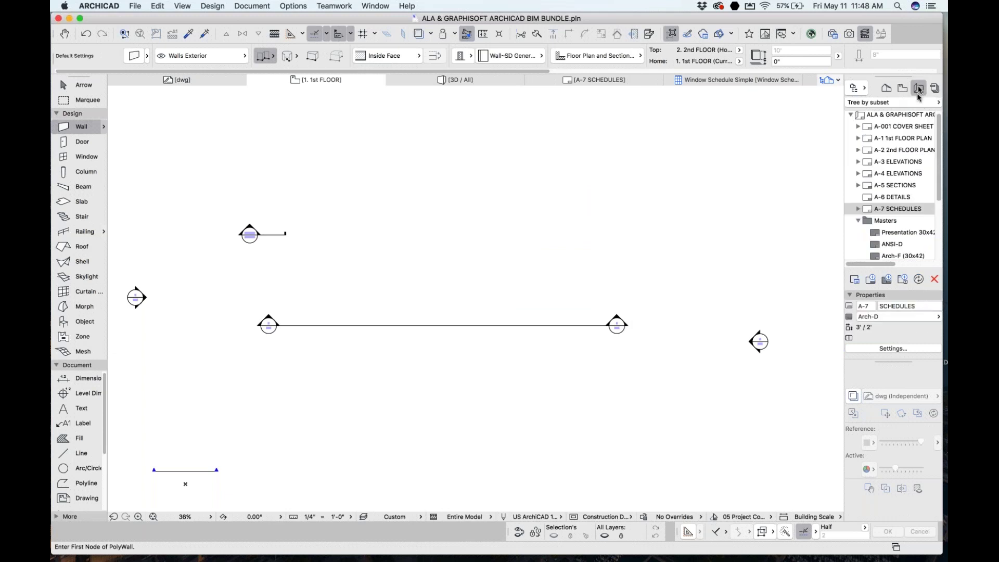
double_click(894, 141)
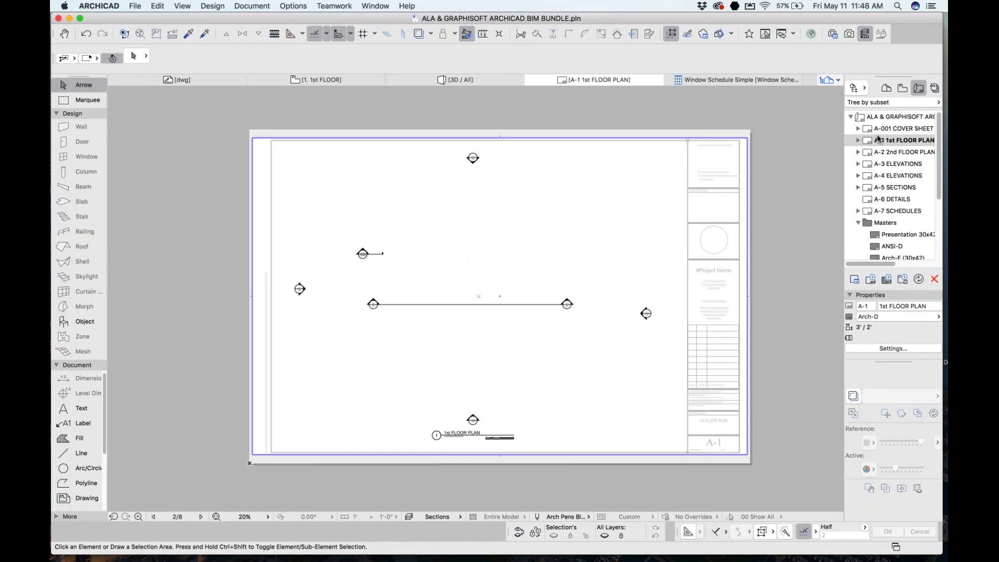
scroll(896, 237, down, 3)
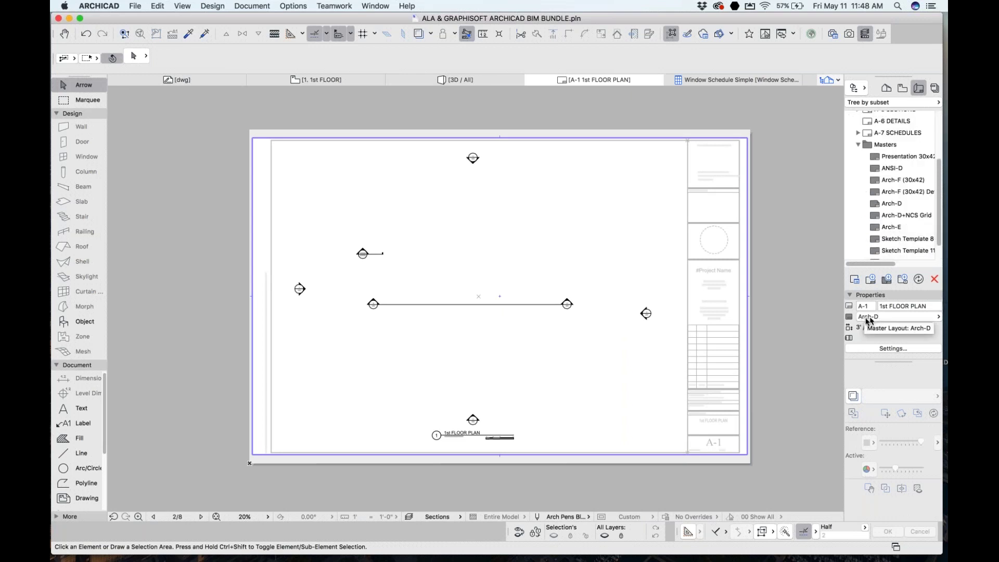
double_click(899, 204)
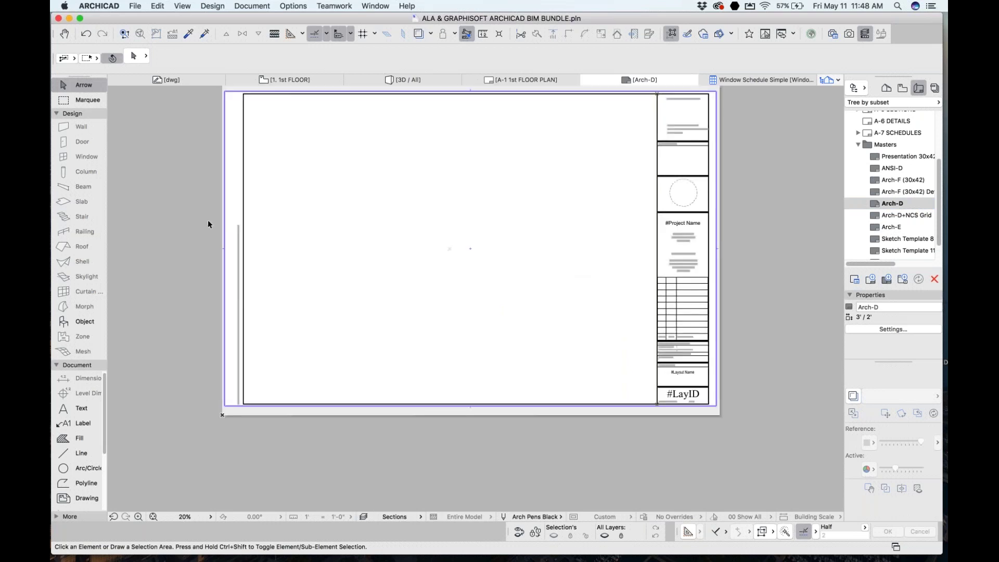
middle_drag(270, 183, 275, 222)
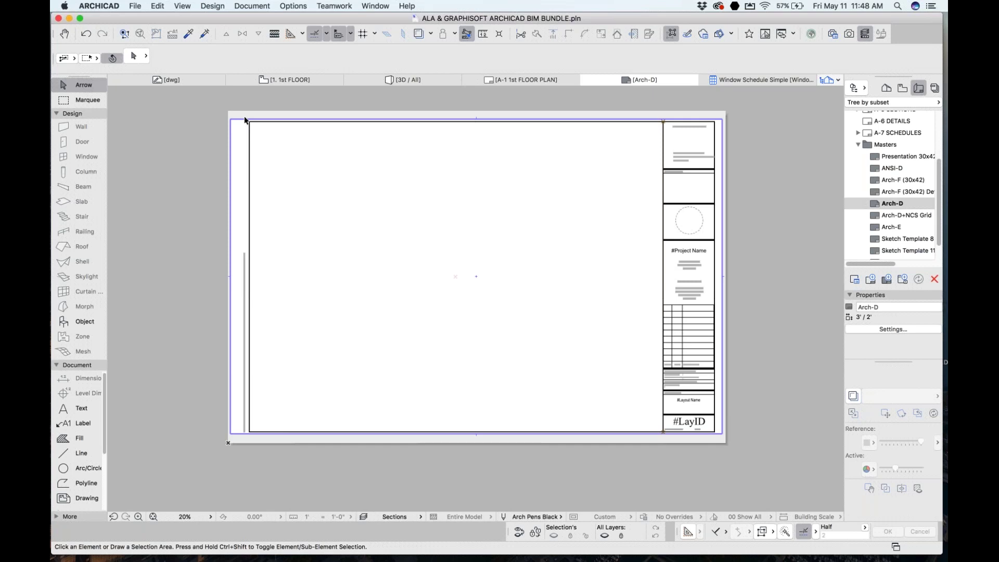
scroll(713, 435, up, 3)
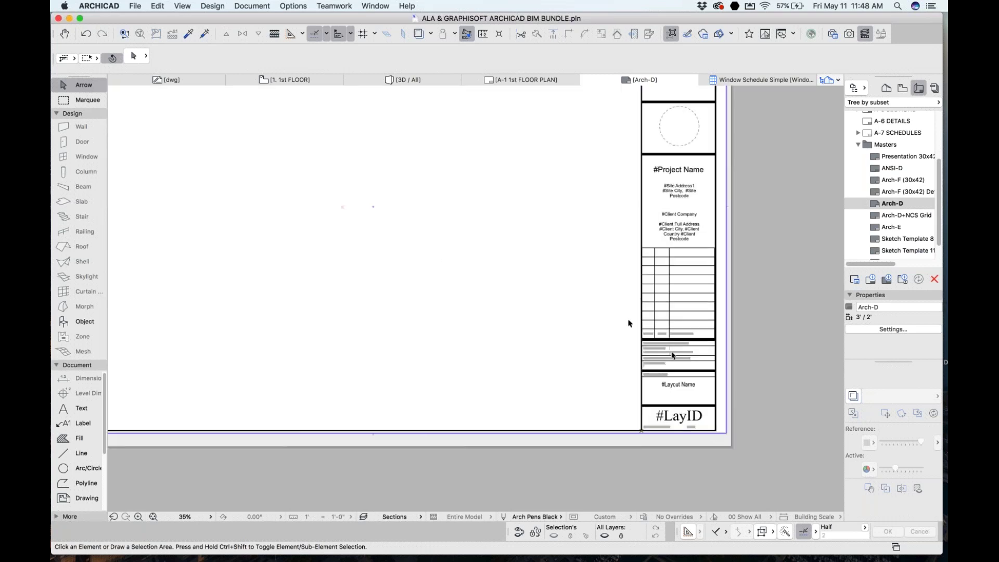
scroll(630, 323, up, 1)
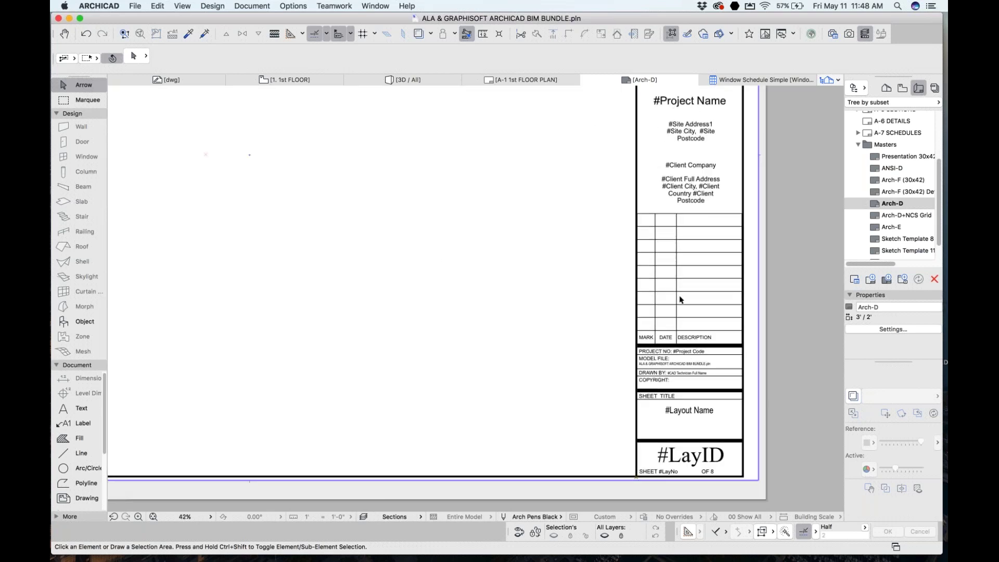
- Set the project name to ALA Project in the project information
click(136, 6)
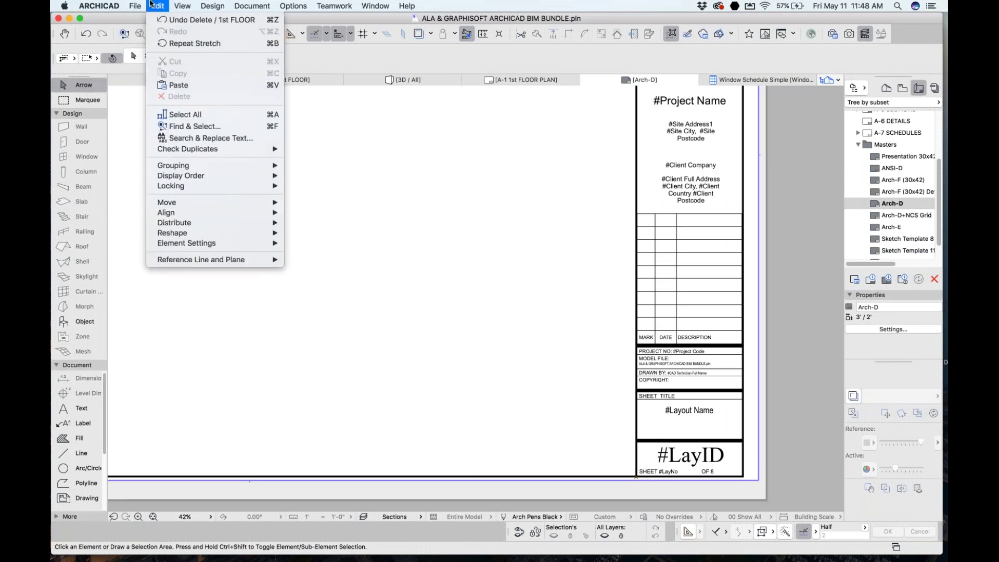
mouse_move(189, 182)
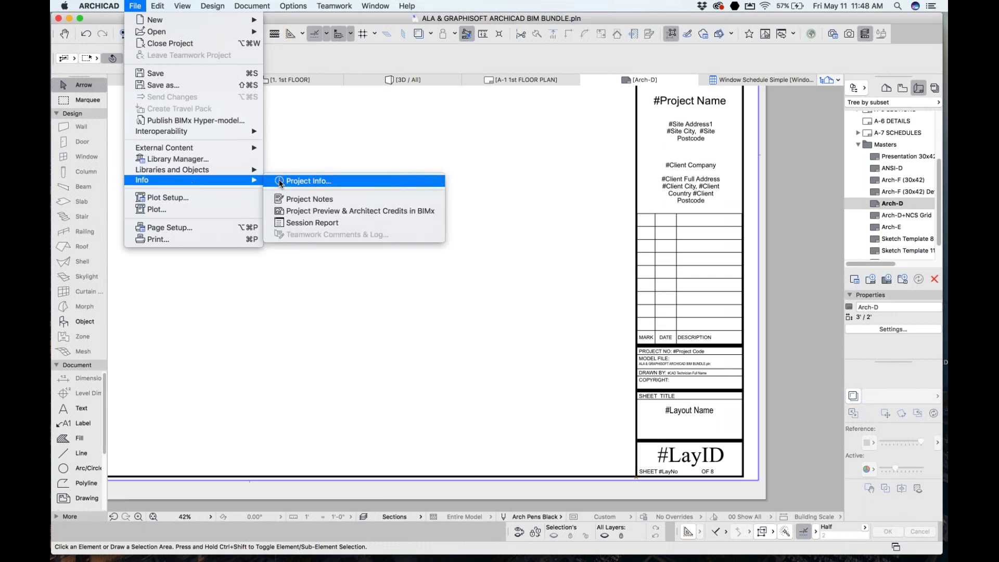
click(291, 180)
click(510, 167)
click(520, 158)
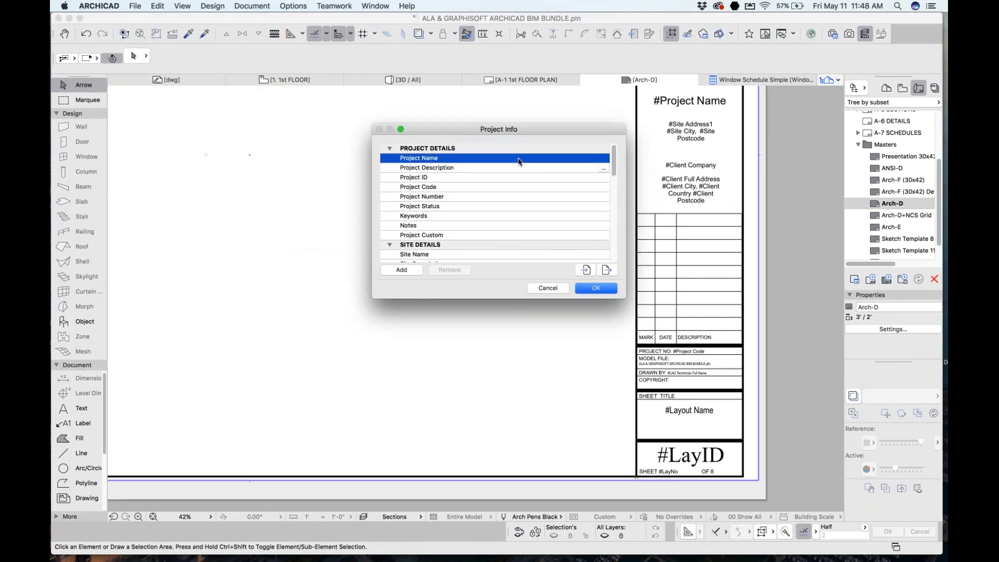
text(Residenc)
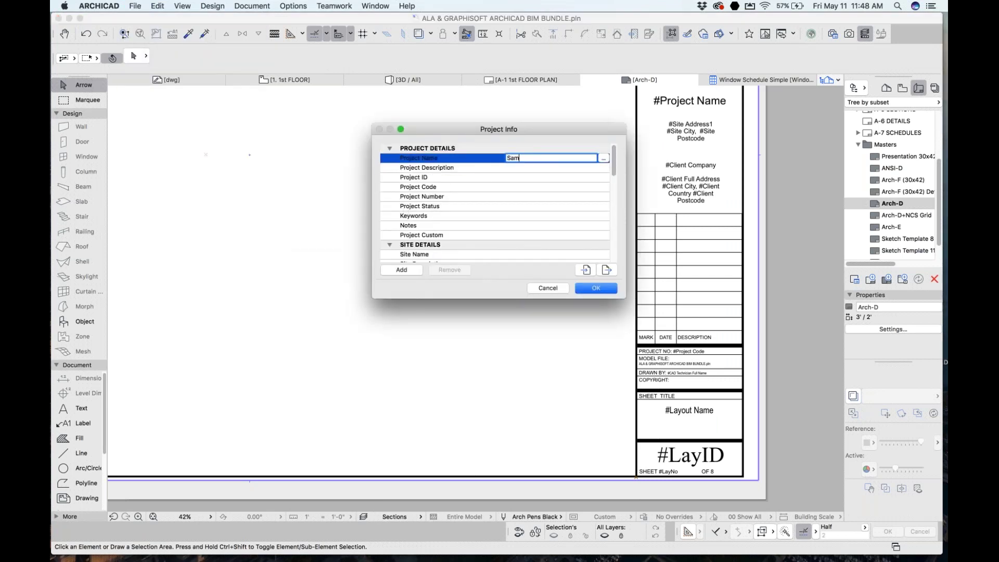
key(super+a)
text(r)
click(596, 287)
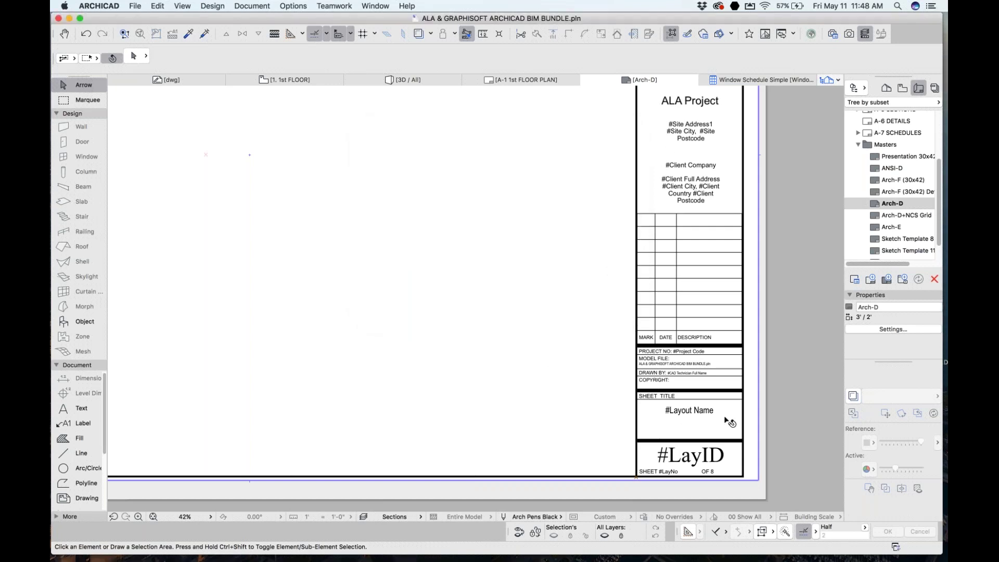
- Look through the available publisher sets and select the BIMx set
click(935, 90)
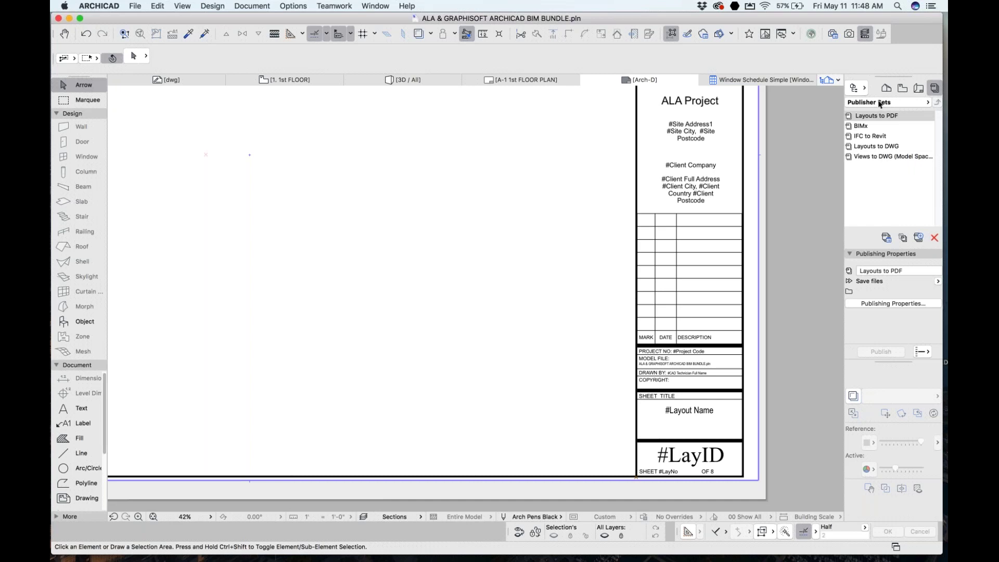
click(881, 128)
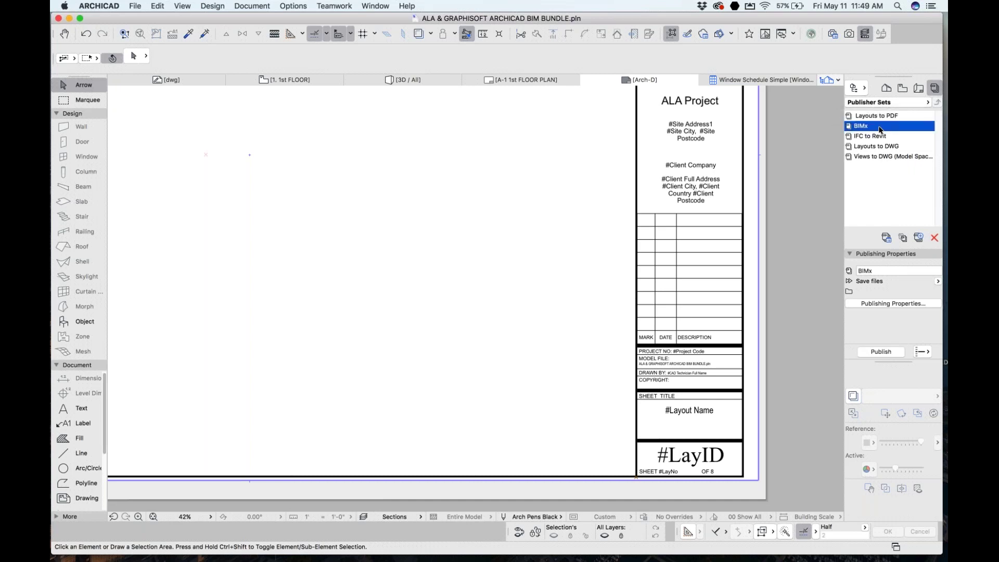
click(942, 383)
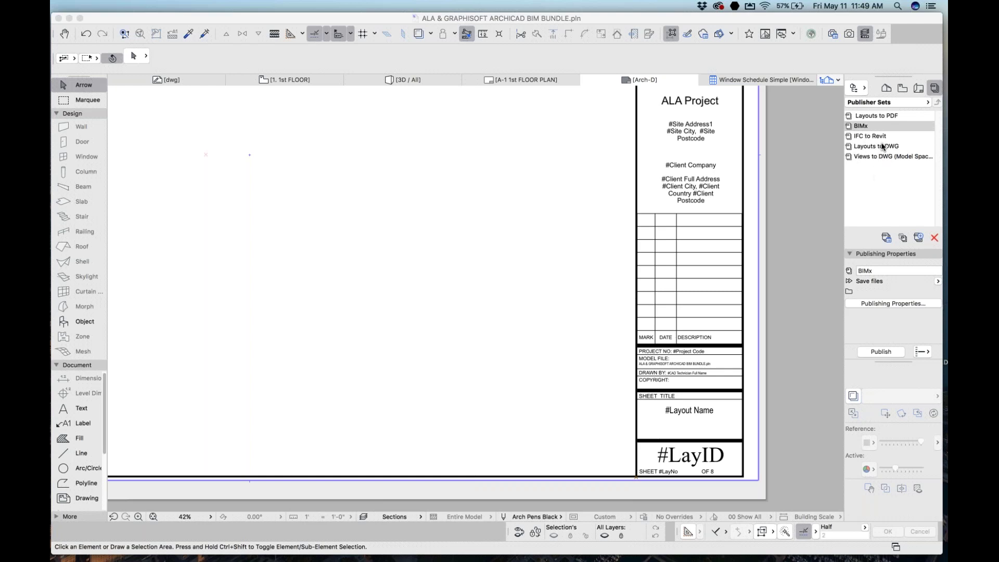
- Switch the navigator to the project's view map and return to the 1st FLOOR plan
click(904, 90)
click(904, 89)
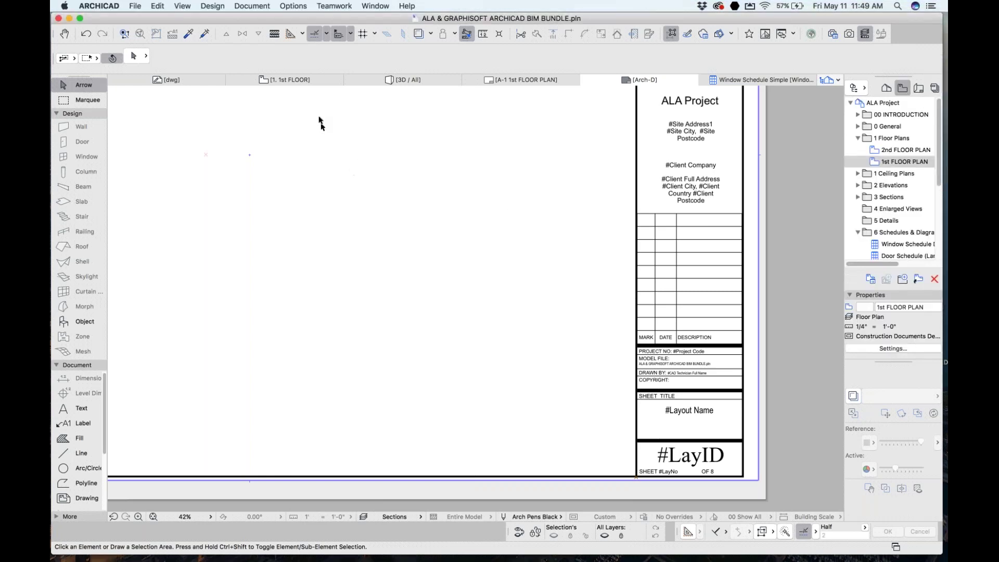
click(307, 79)
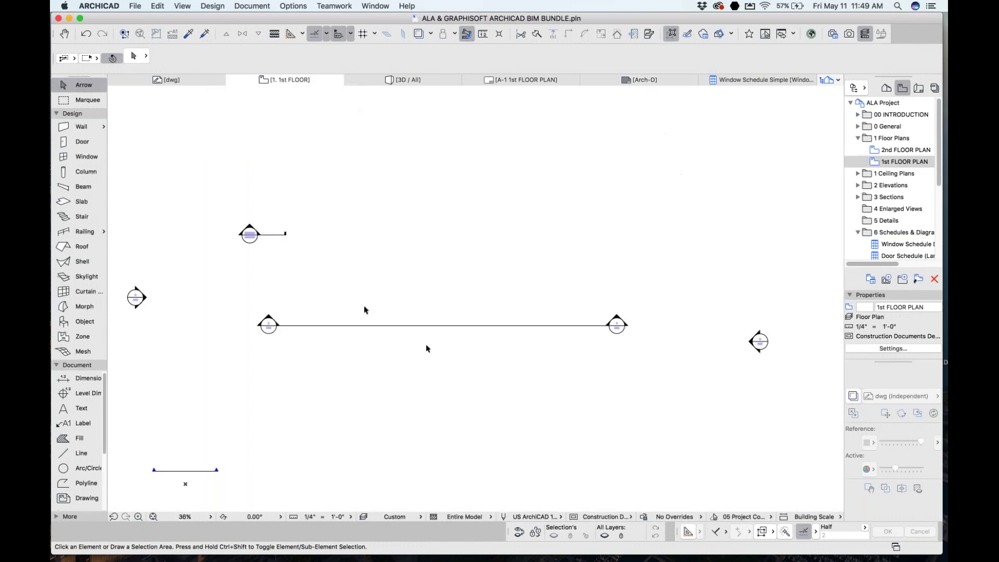
- Activate the Wall tool and review its layer, geometry method and reference line options, keeping the defaults
click(93, 127)
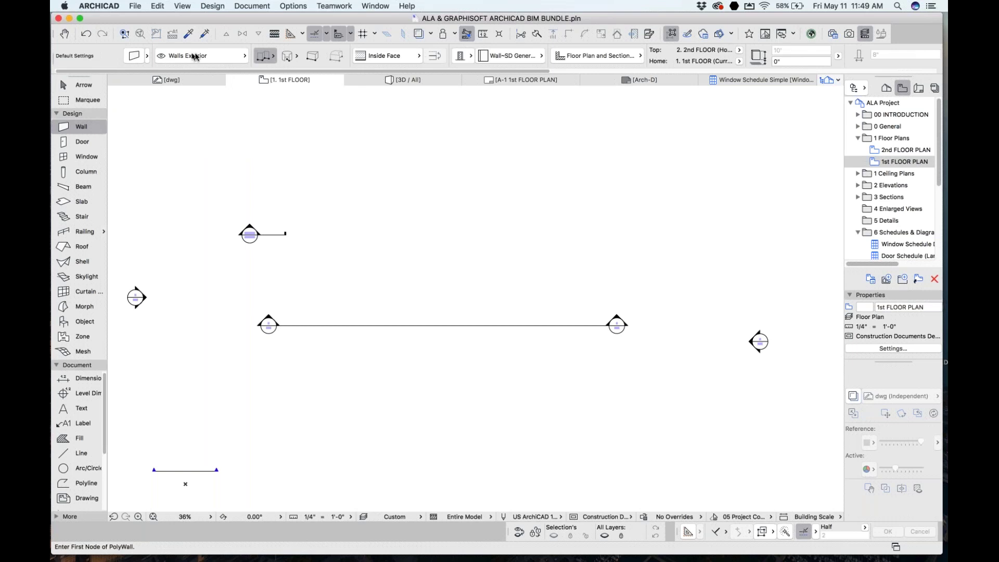
click(228, 56)
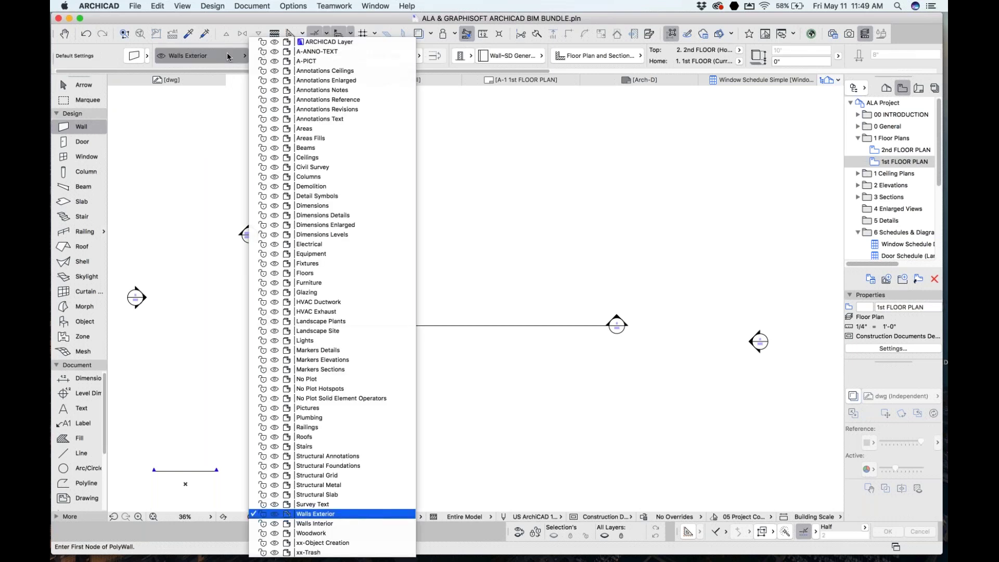
click(227, 57)
click(264, 59)
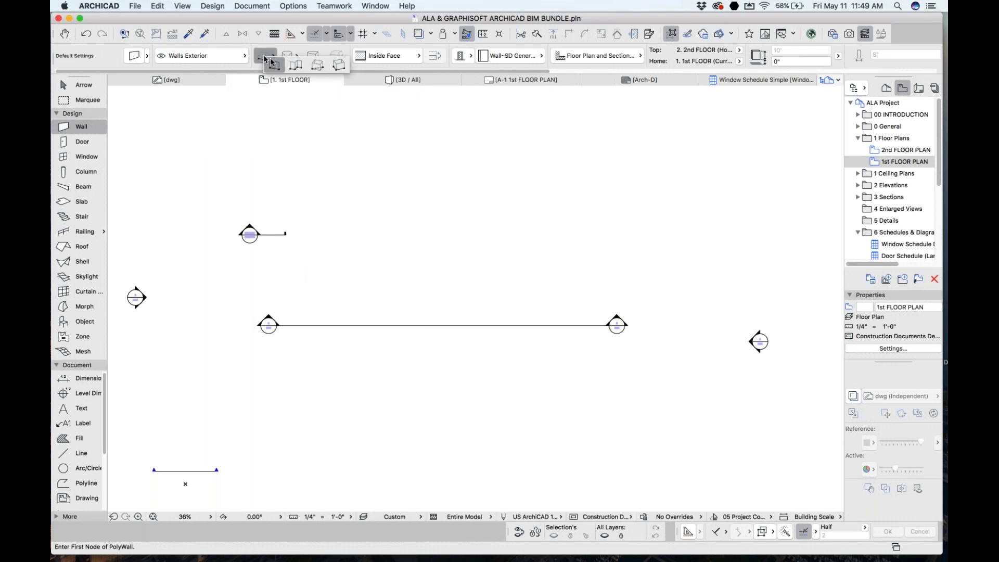
click(339, 67)
click(402, 55)
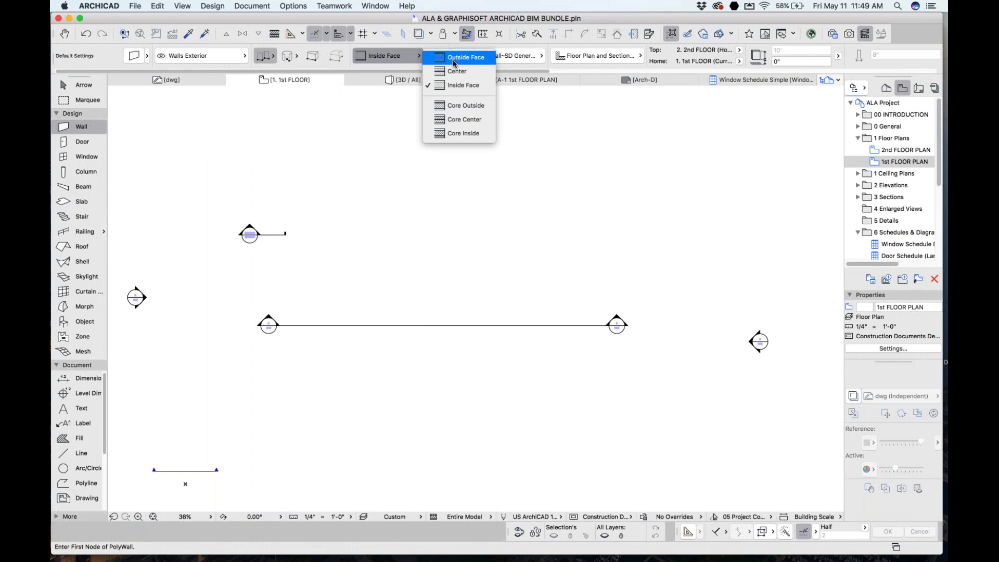
key(Escape)
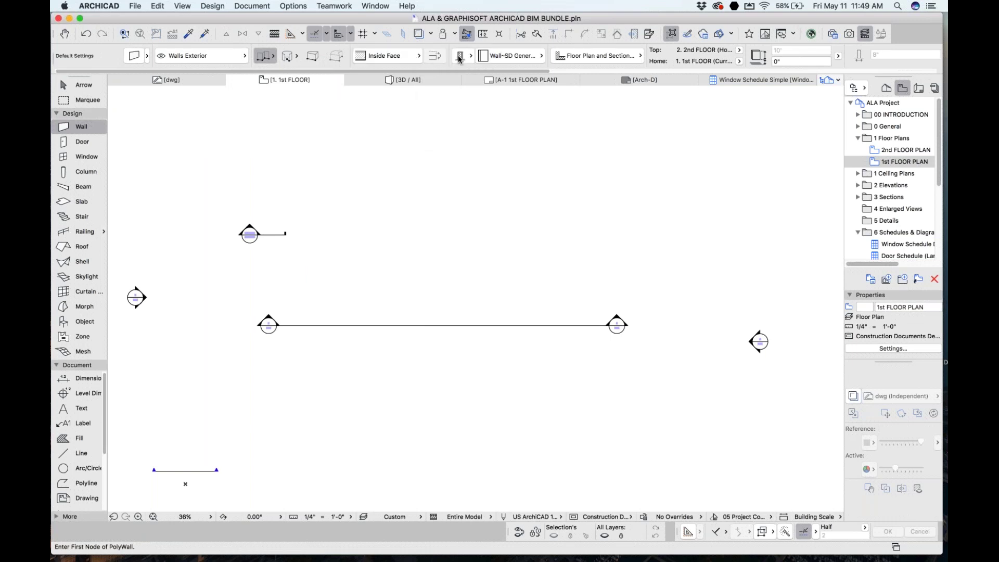
click(459, 57)
- Draw three chained exterior walls at right angles in a U shape, 20', 30' and 20' long, open toward the plan's upper side
click(362, 252)
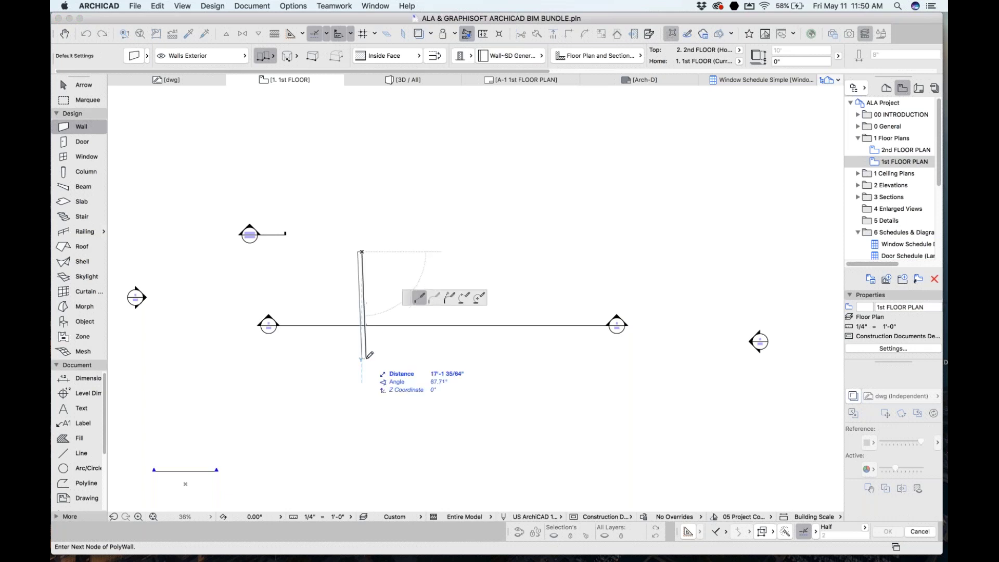
text(20)
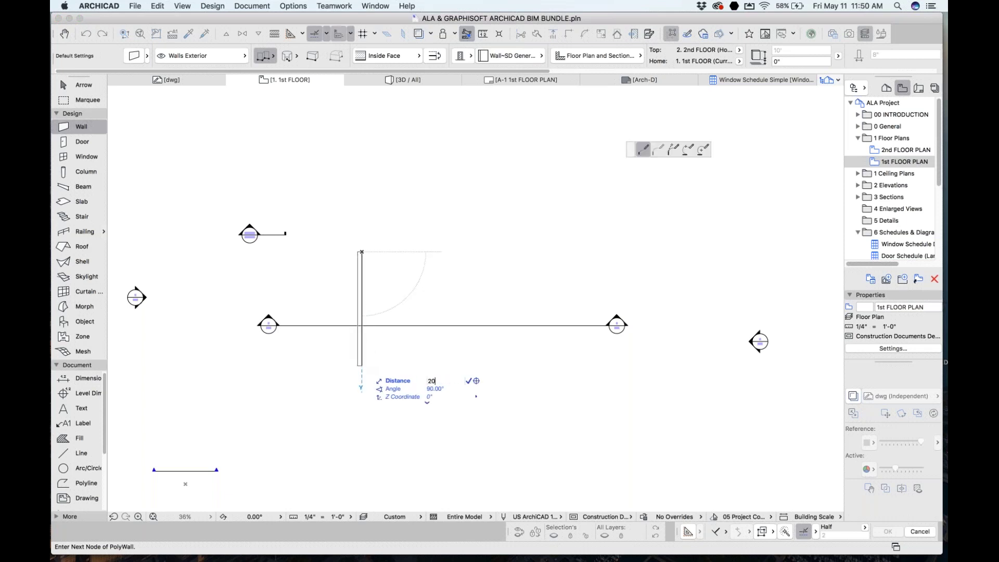
key(Return)
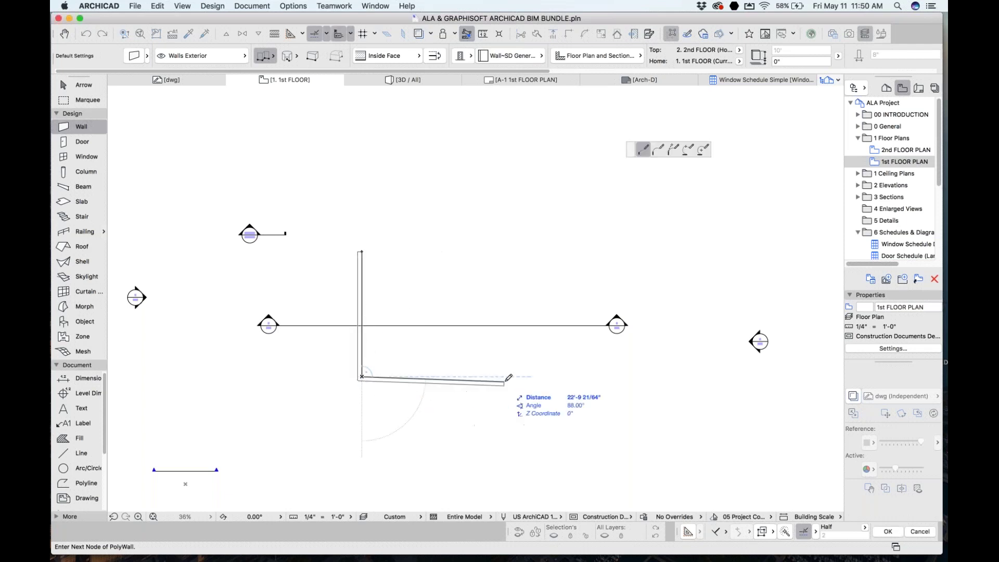
text(30)
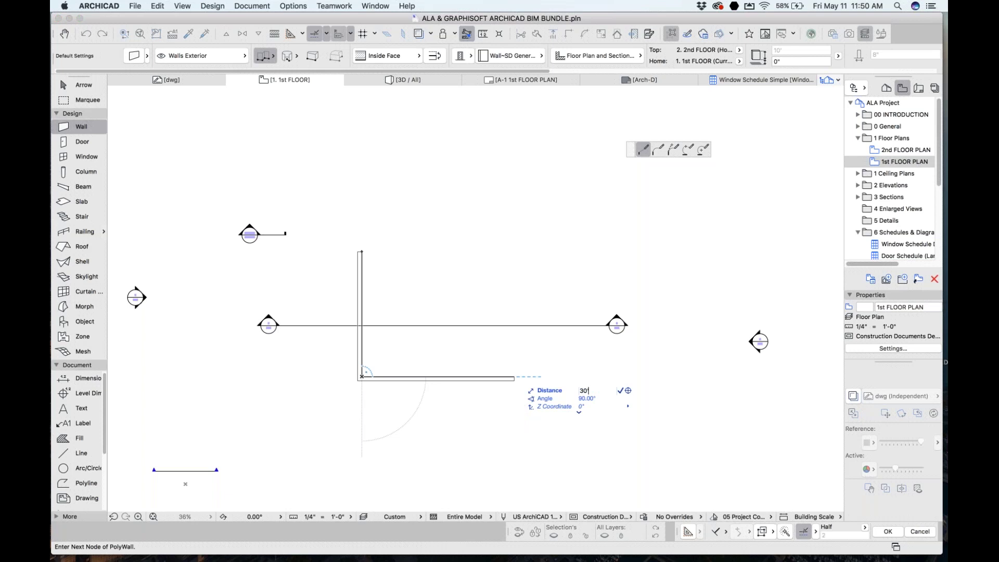
key(Return)
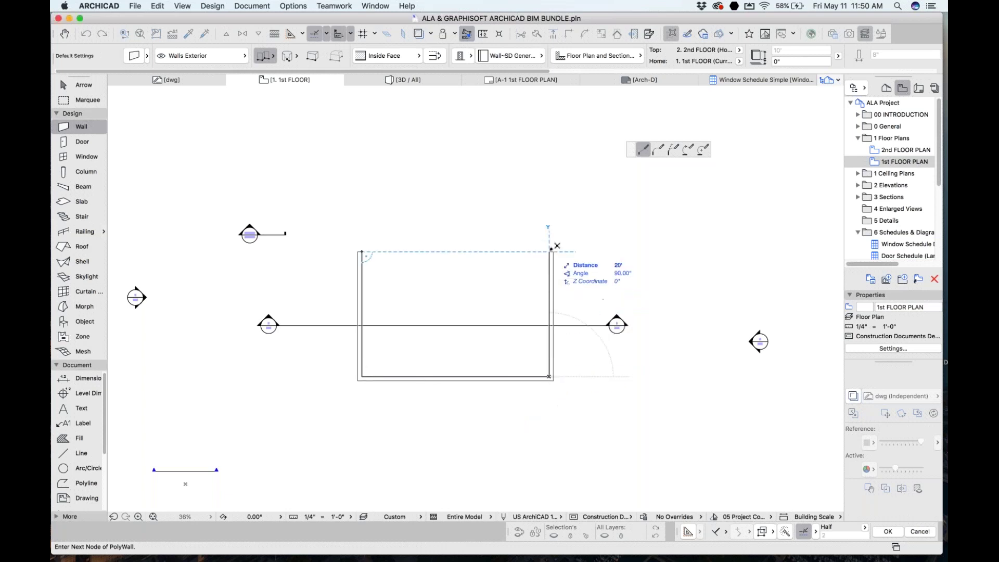
click(551, 249)
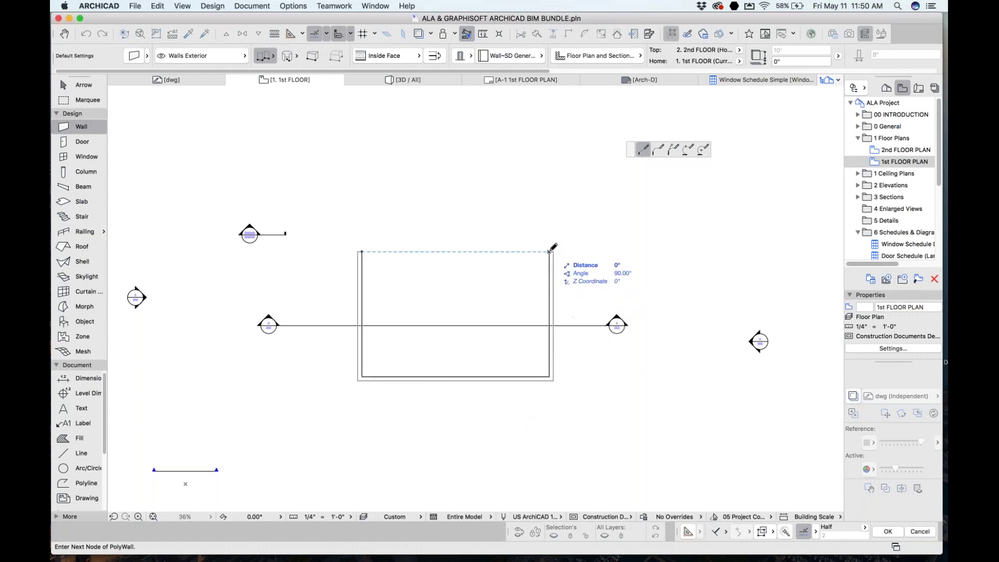
- Try continuing the wall chain with curved segments from the third wall's end, and take those segments back
click(659, 149)
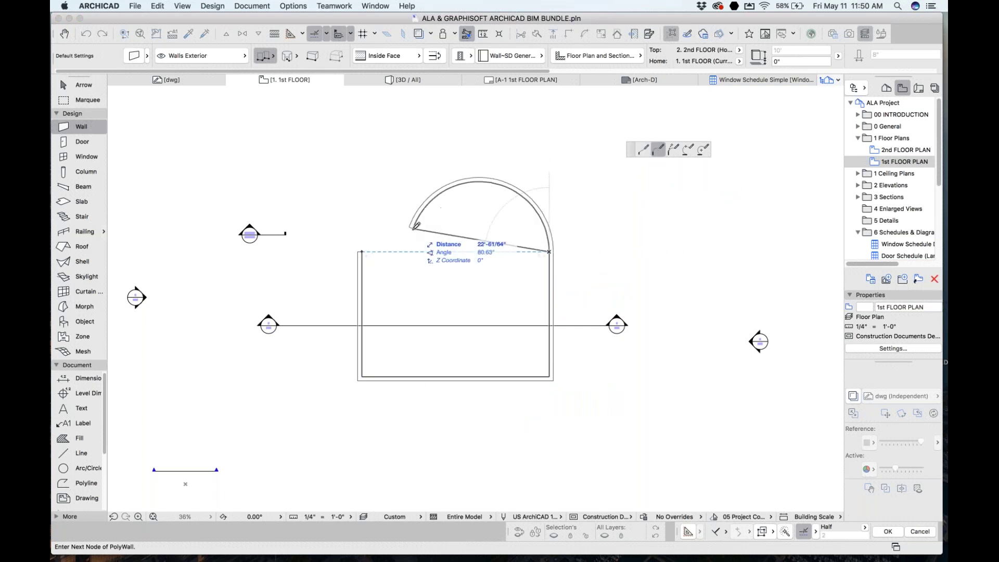
click(496, 207)
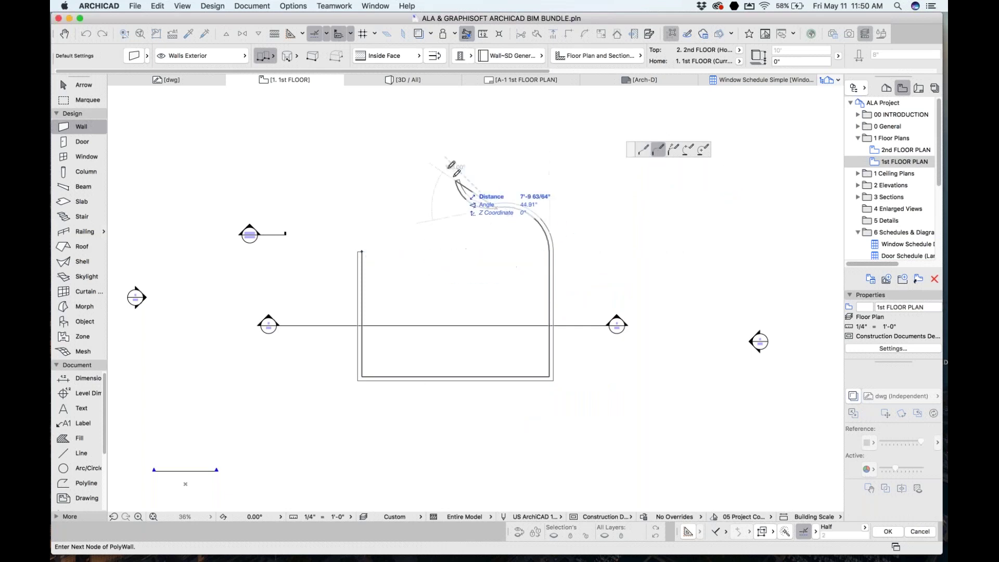
click(448, 166)
key(BackSpace)
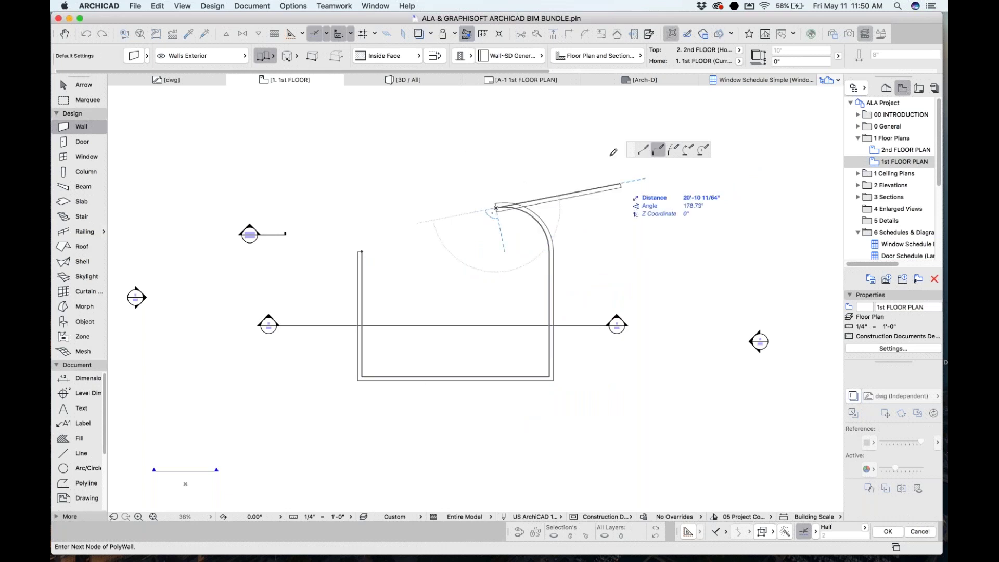
key(BackSpace)
key(BackSpace)
- Close the rectangle with a 30' straight wall back to the starting corner and view the walls in 3D
click(550, 252)
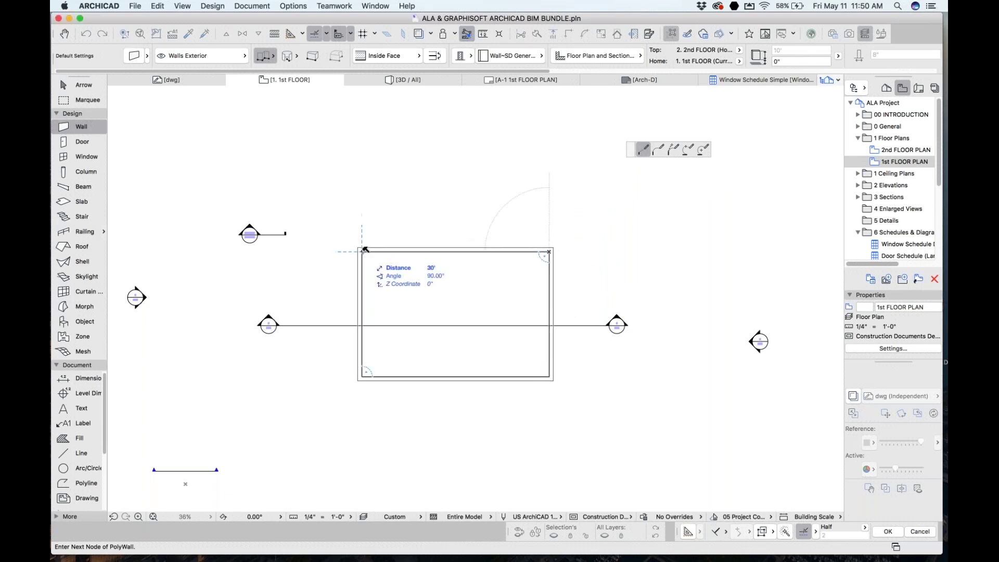
click(363, 251)
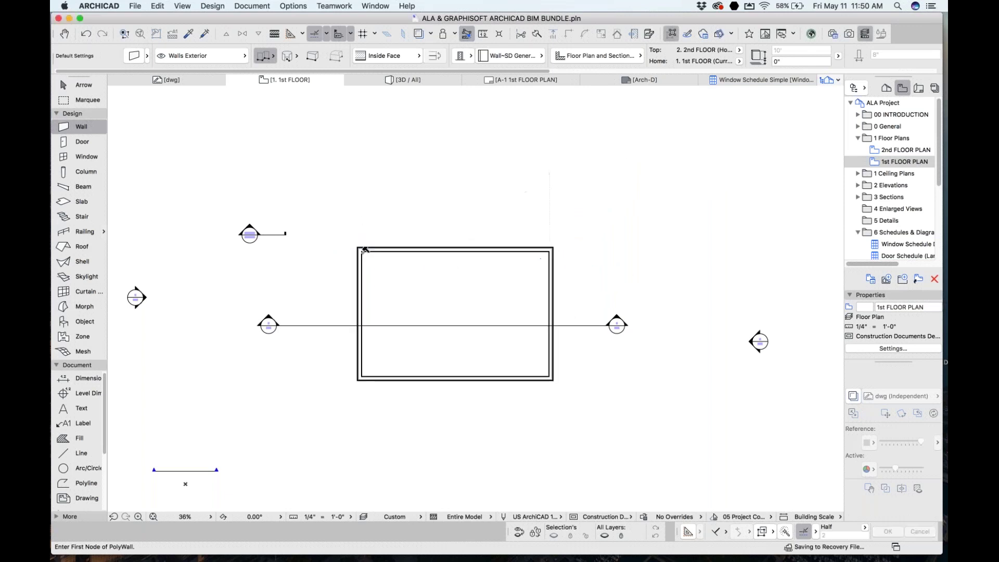
click(417, 79)
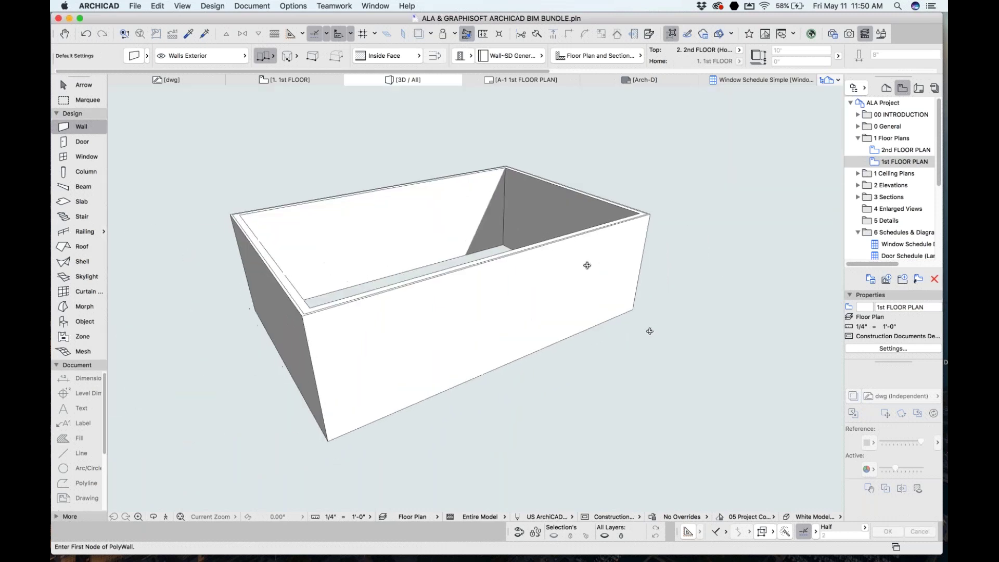
- Return to the 1st FLOOR plan and set the snap points to Divisions, using the rectangle's upper wall to inspect them
click(303, 81)
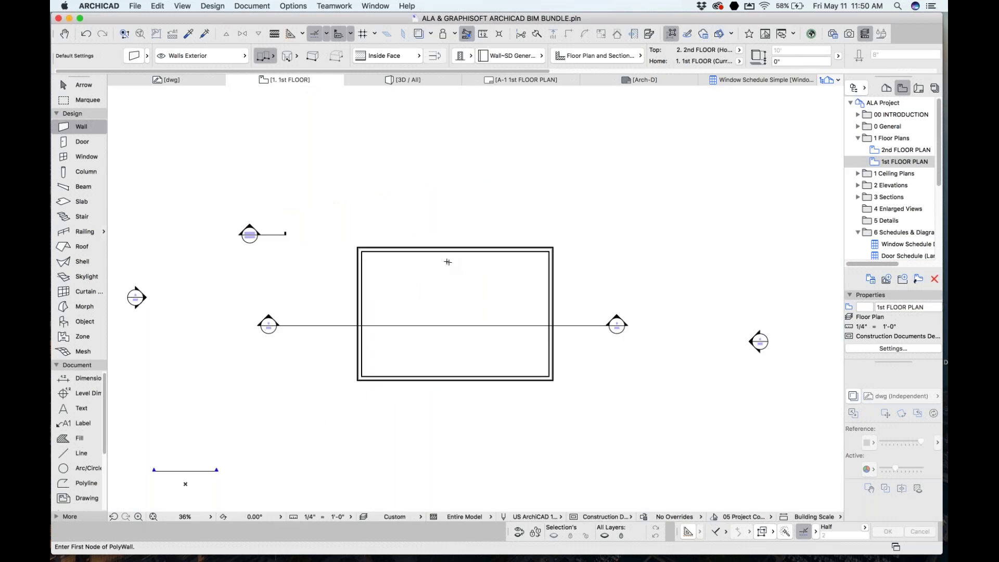
shift+click(446, 257)
scroll(445, 257, up, 4)
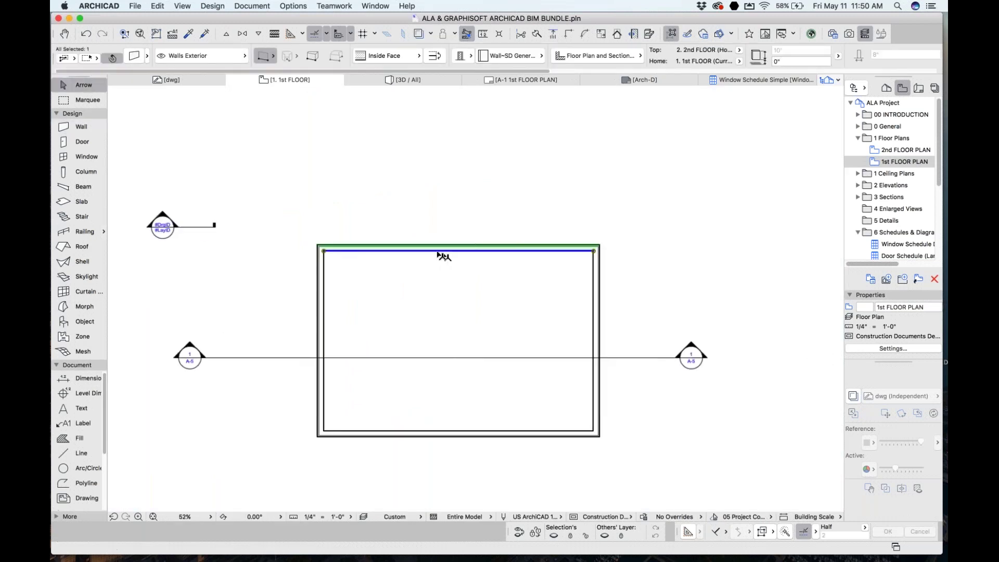
mouse_move(441, 254)
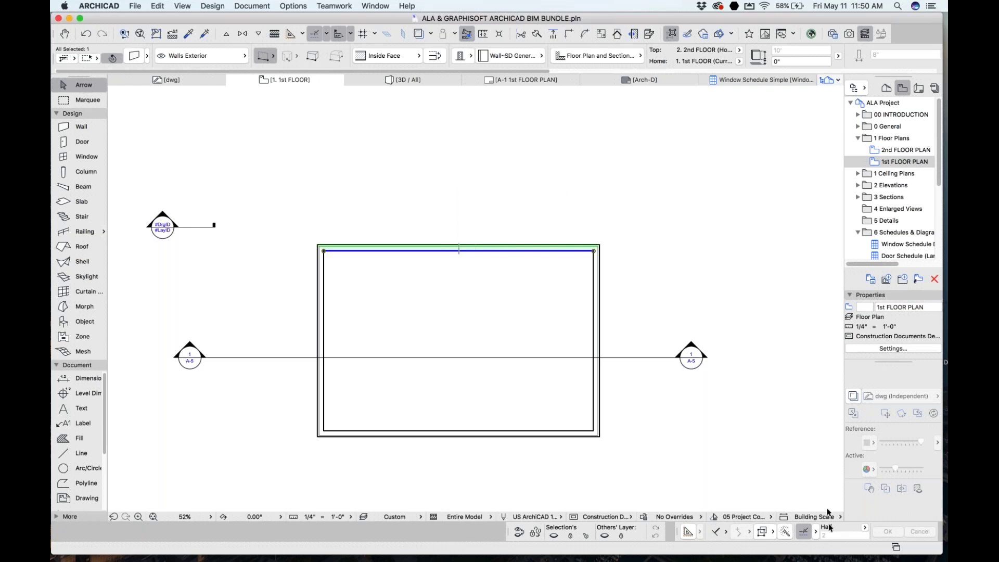
click(865, 530)
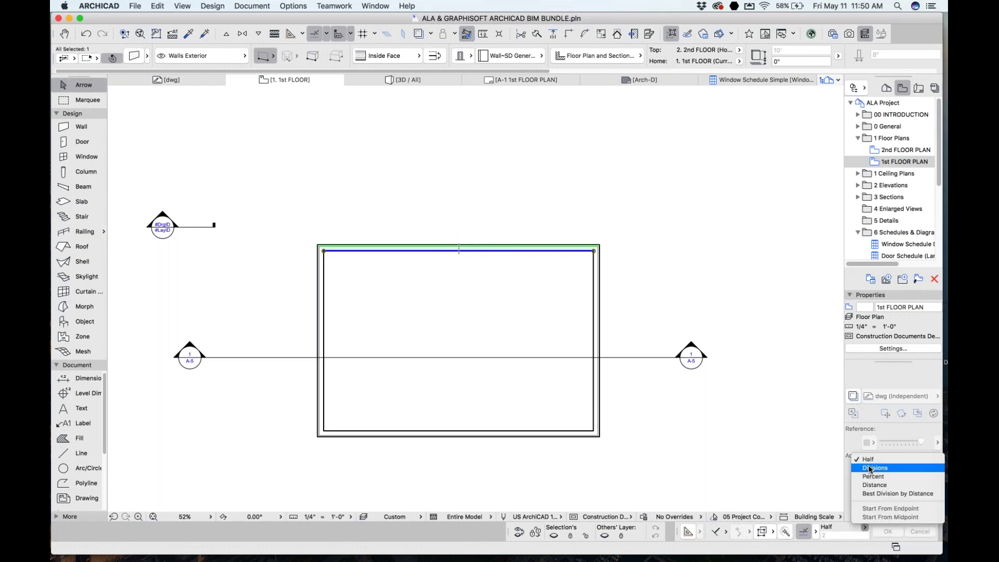
click(884, 471)
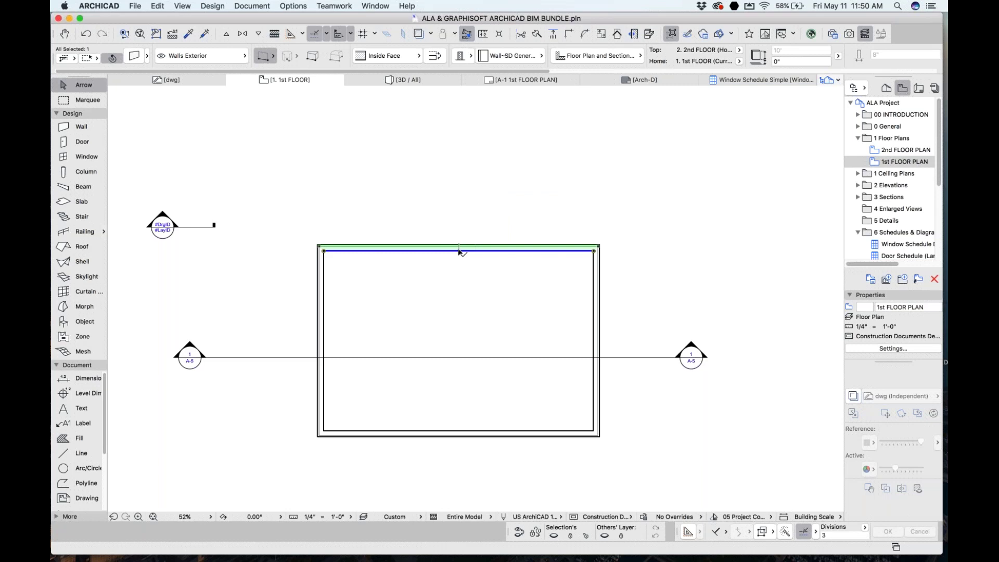
scroll(439, 250, down, 2)
scroll(441, 249, up, 3)
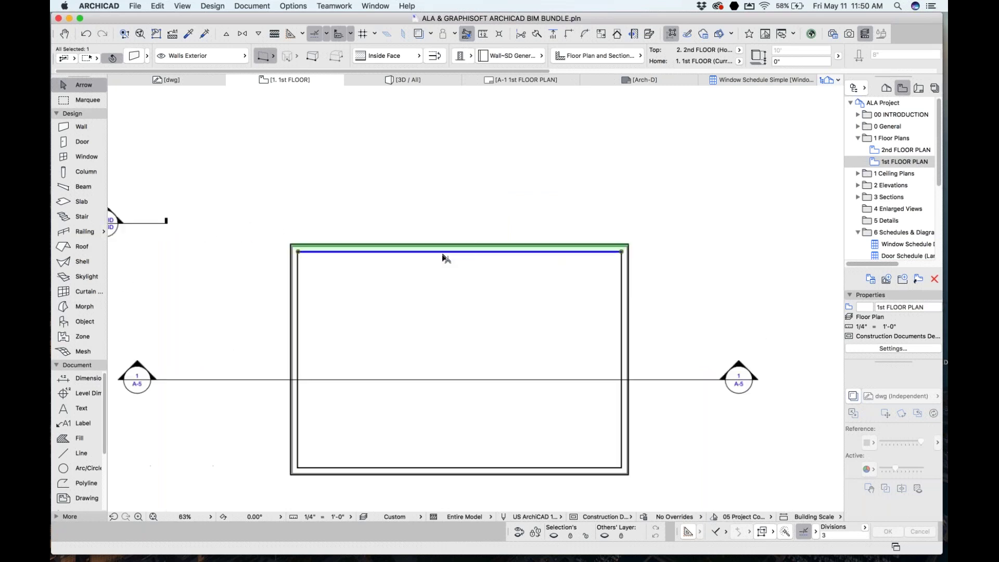
key(Escape)
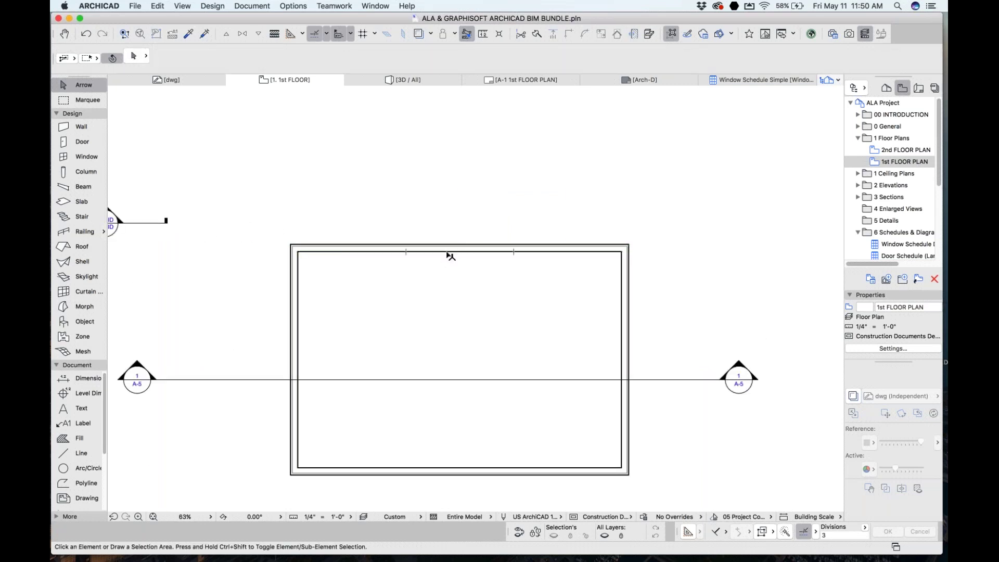
- Insert two nodes in the rectangle's upper wall at its division snap points, splitting it into three segments
click(451, 255)
click(453, 250)
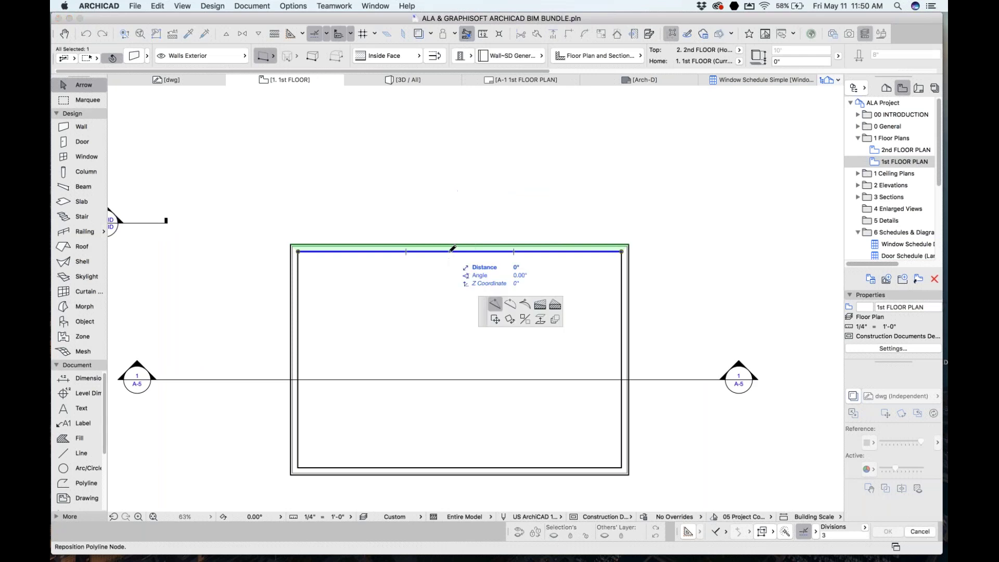
click(507, 255)
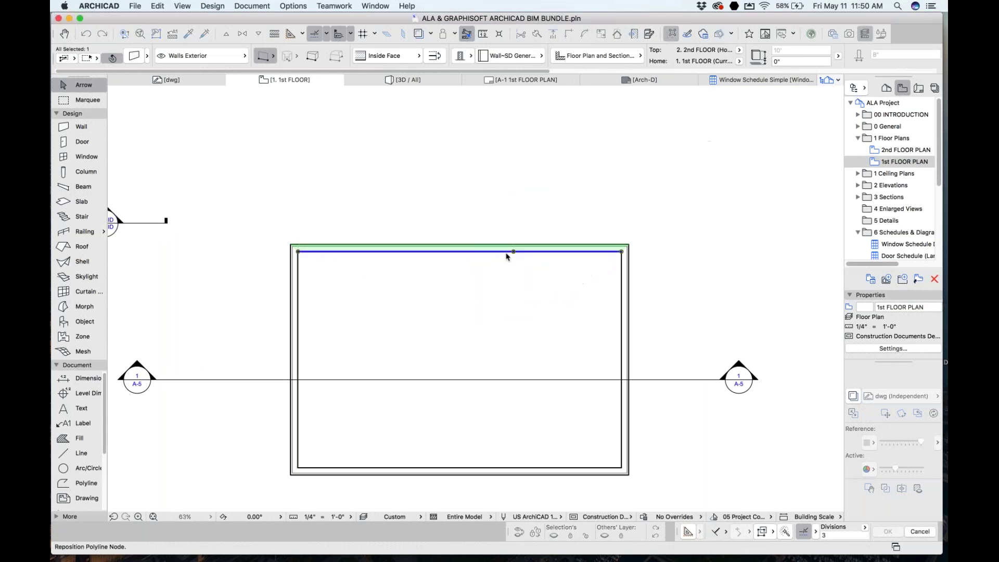
click(496, 256)
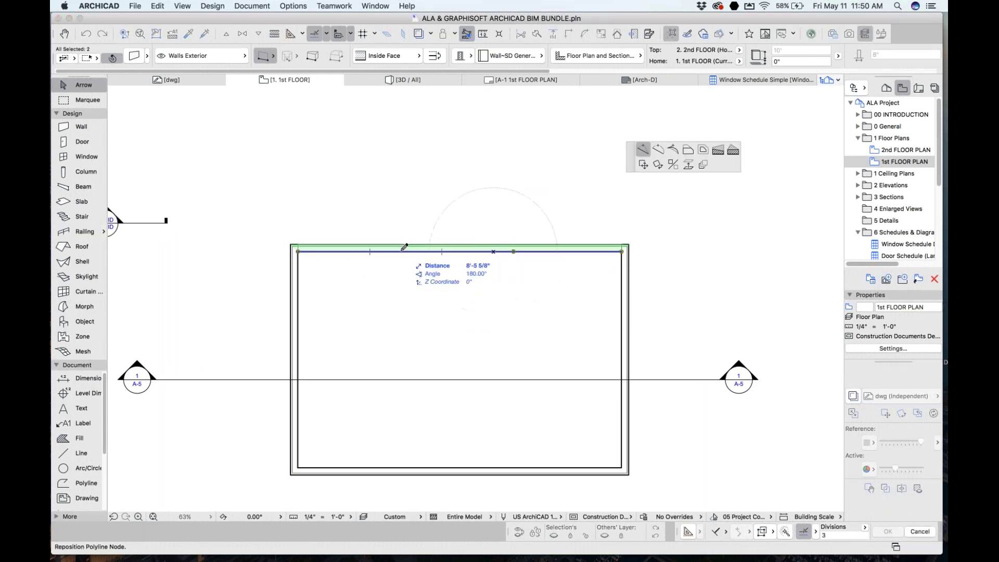
click(370, 252)
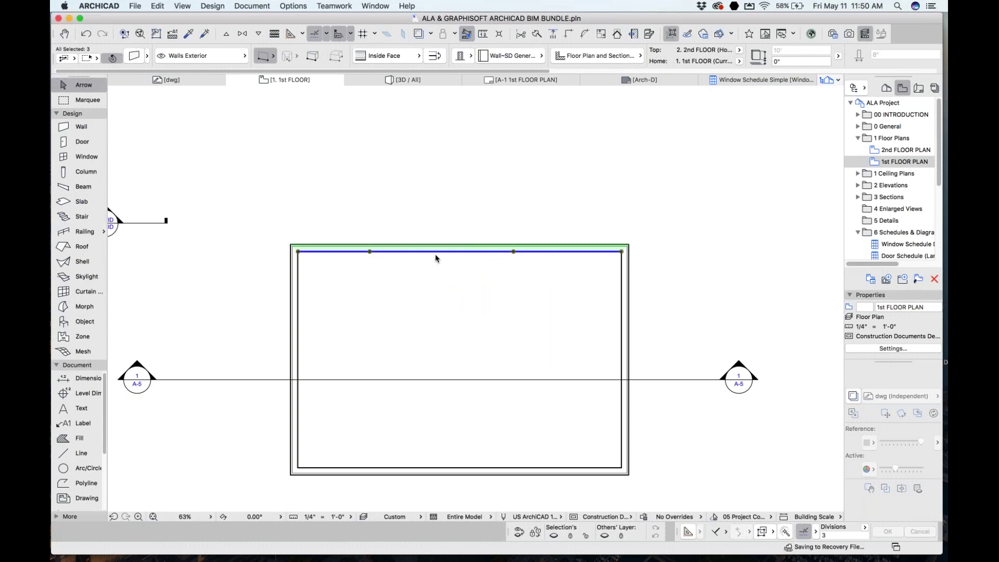
- Offset the middle segment of the upper wall 5' outward to form a rectangular bump-out
click(446, 250)
click(688, 149)
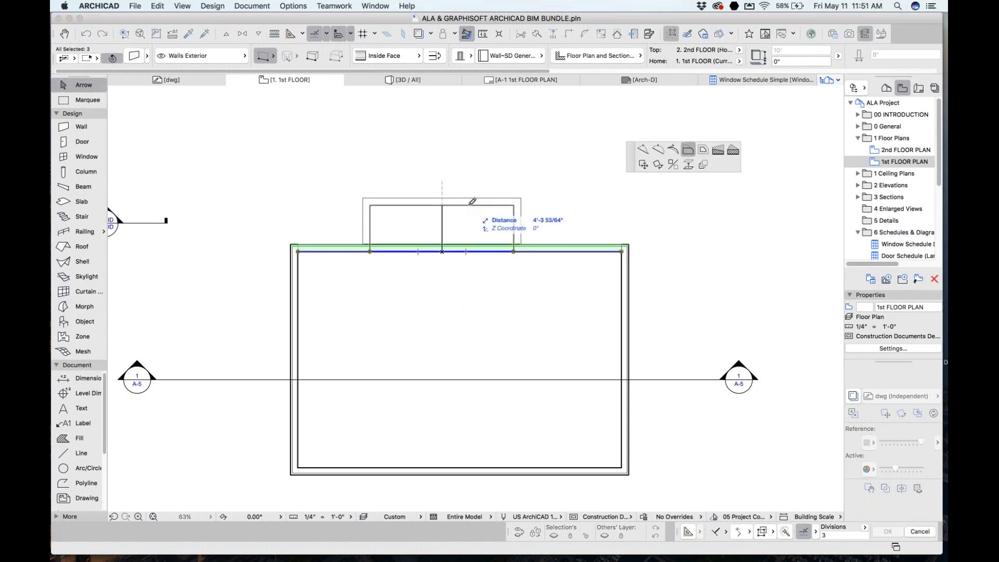
text(5)
key(Return)
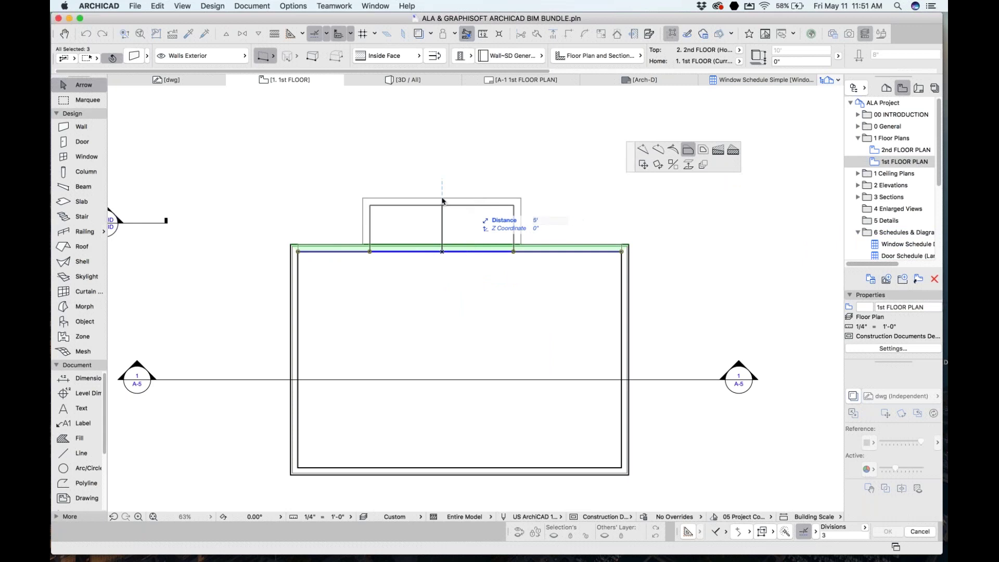
click(442, 200)
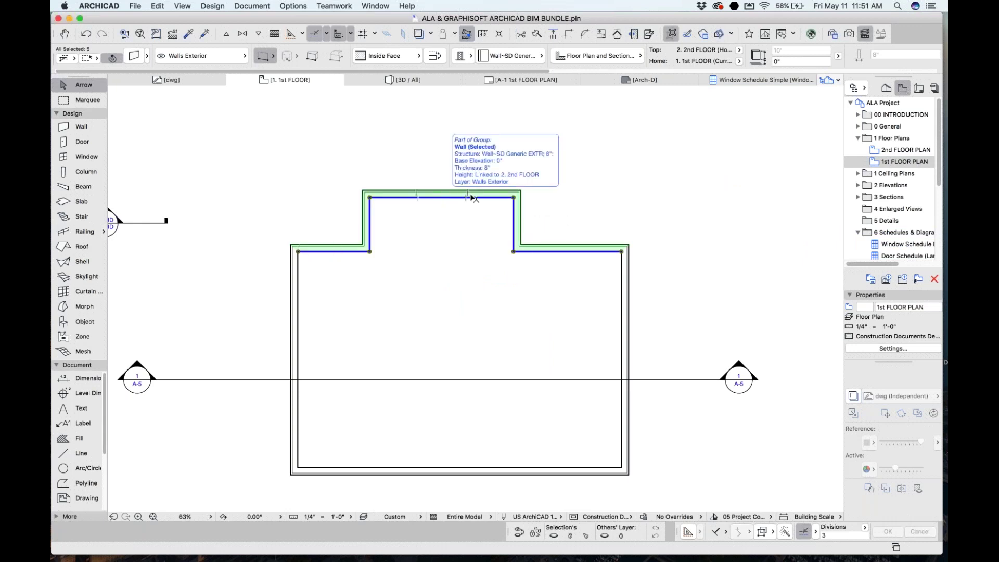
- In the 3D view, insert two nodes along the base edge of the short end wall, splitting it into three segments
key(F5)
key(F5)
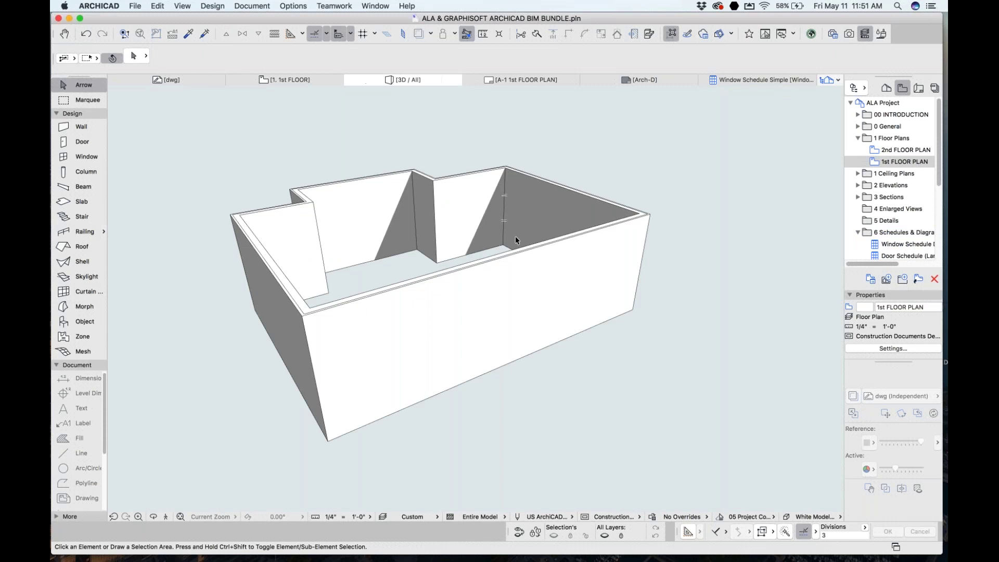
click(350, 327)
shift+middle_drag(354, 330, 464, 352)
click(464, 352)
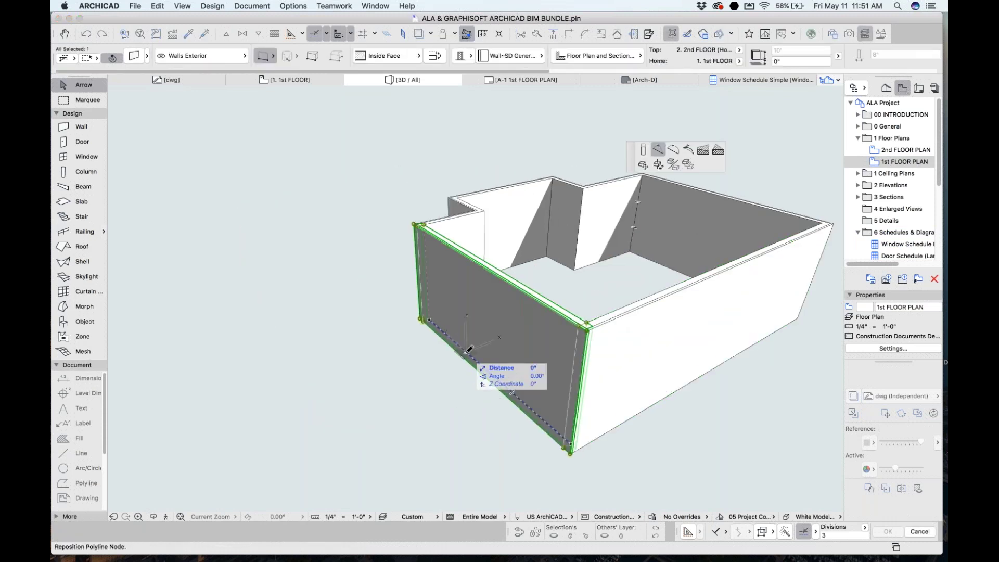
click(460, 353)
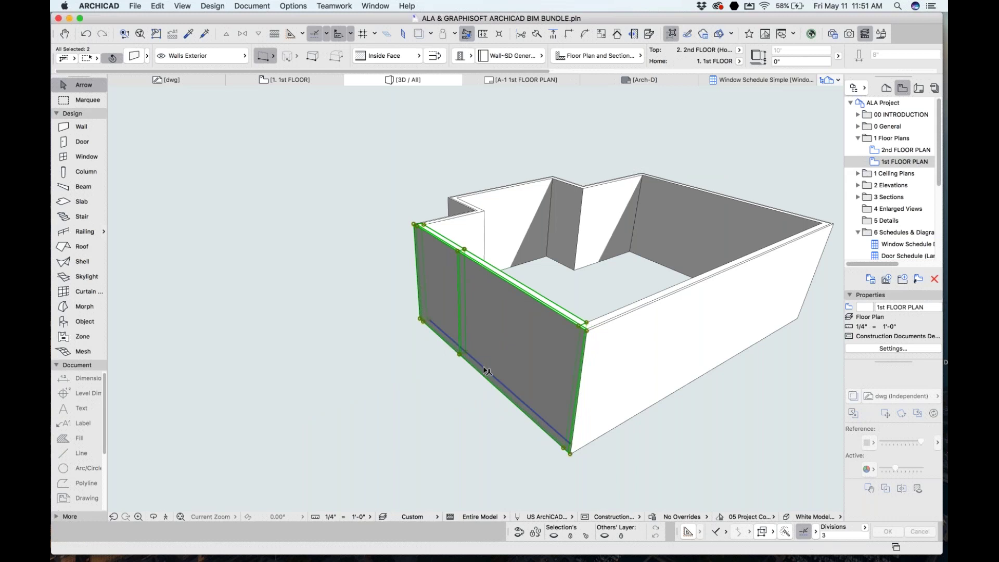
click(482, 373)
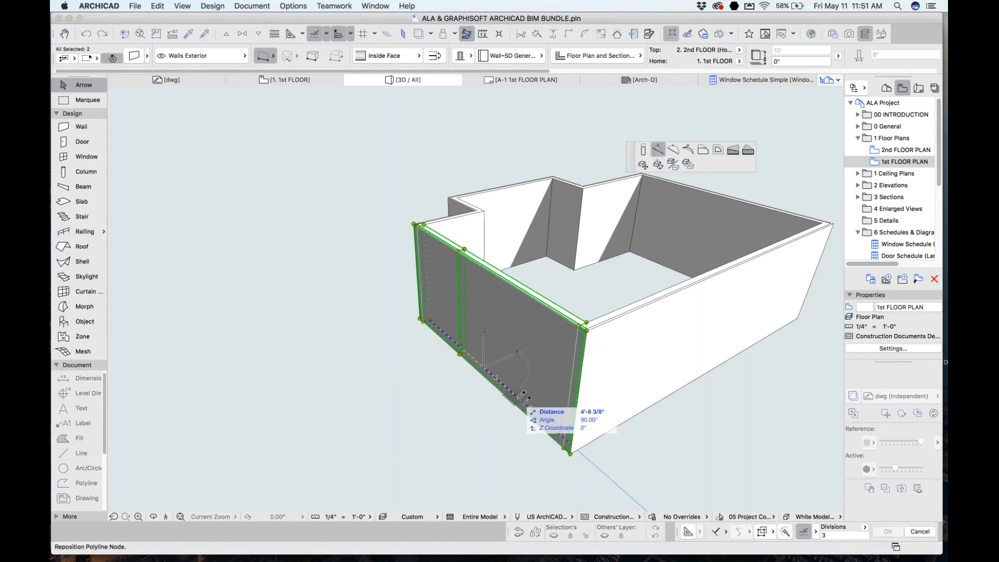
click(530, 406)
- Offset the middle segment of the short end wall 5' outward to form a second rectangular bump-out
click(522, 407)
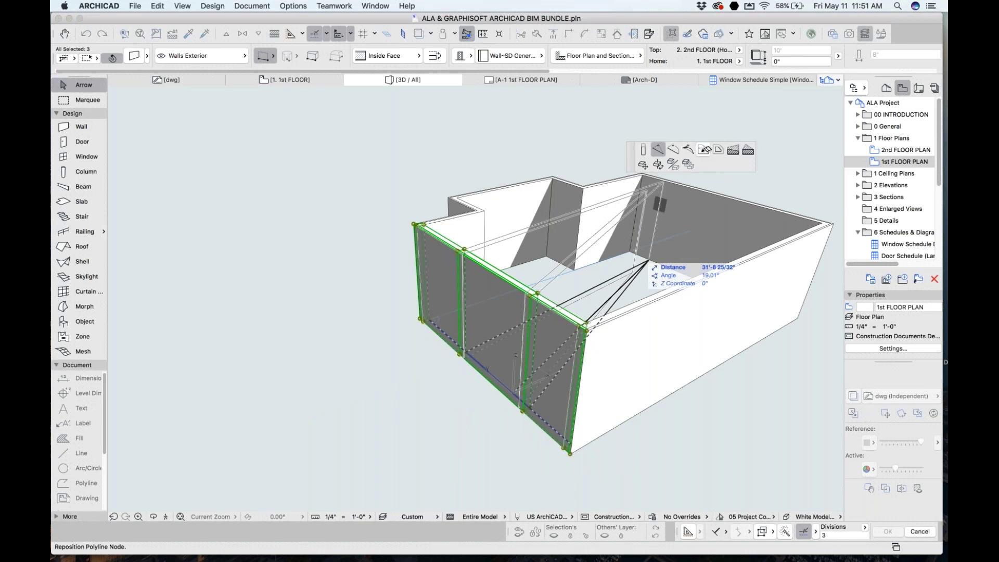
click(703, 150)
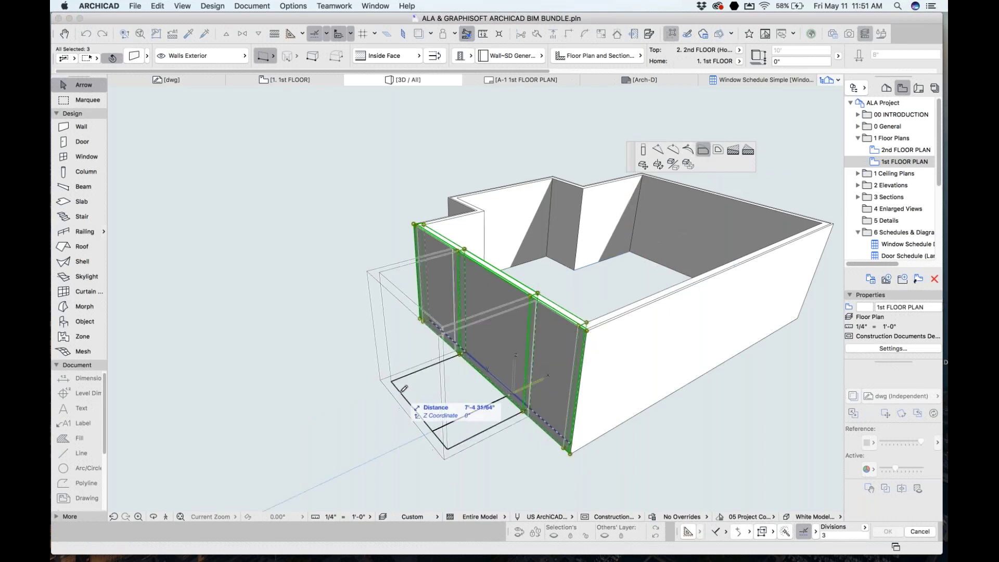
text(5)
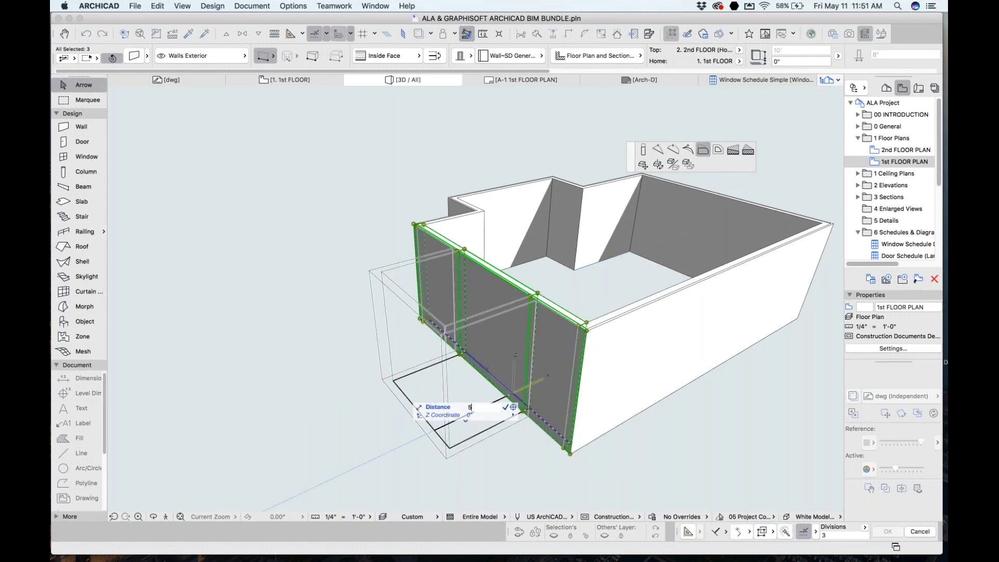
key(Return)
click(613, 272)
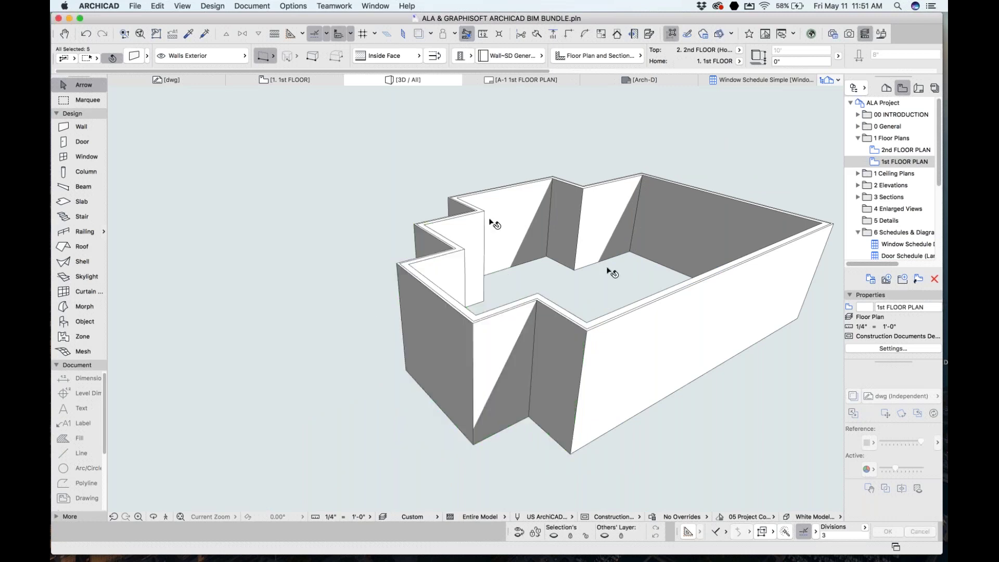
shift+middle_drag(584, 413, 674, 415)
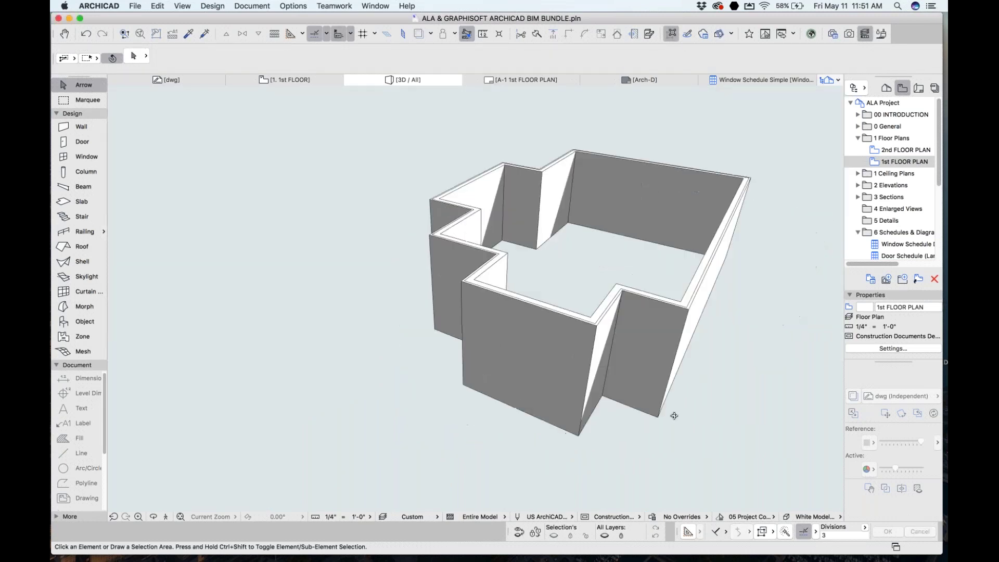
- Return to the 1st FLOOR plan and set the Slab tool to the composite structure FLR Conc.4"+4"gravel; 8"
click(276, 82)
click(436, 247)
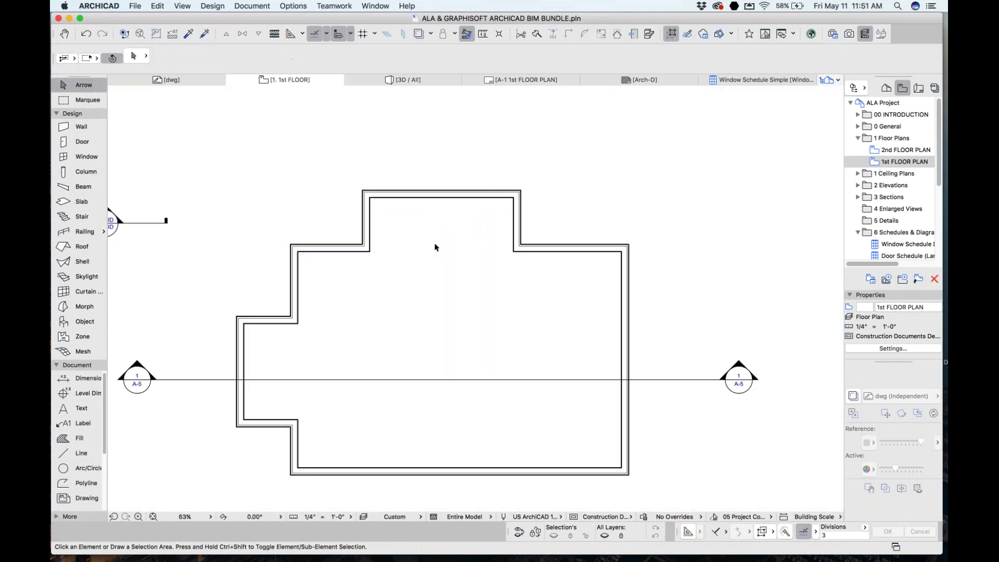
scroll(327, 229, down, 3)
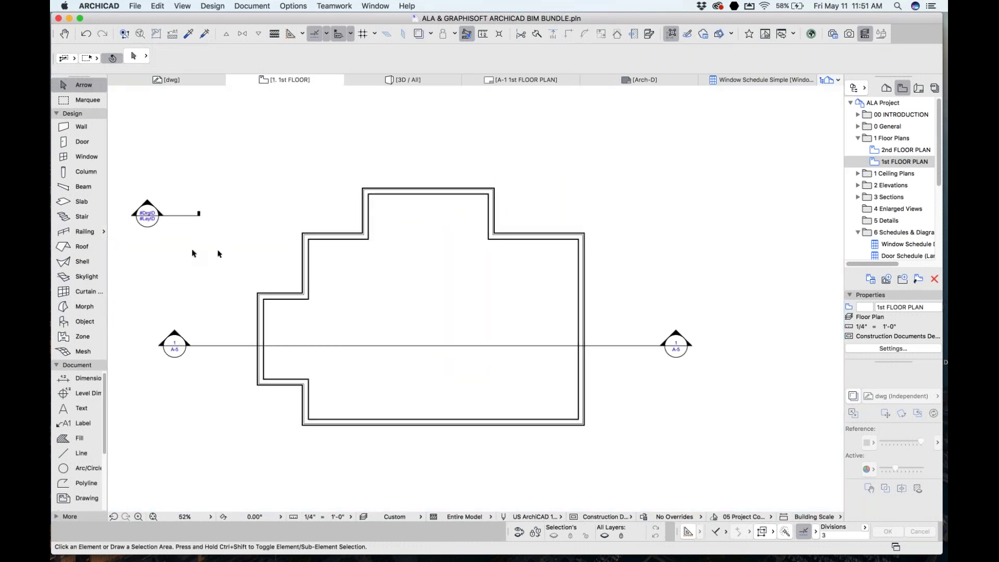
click(88, 205)
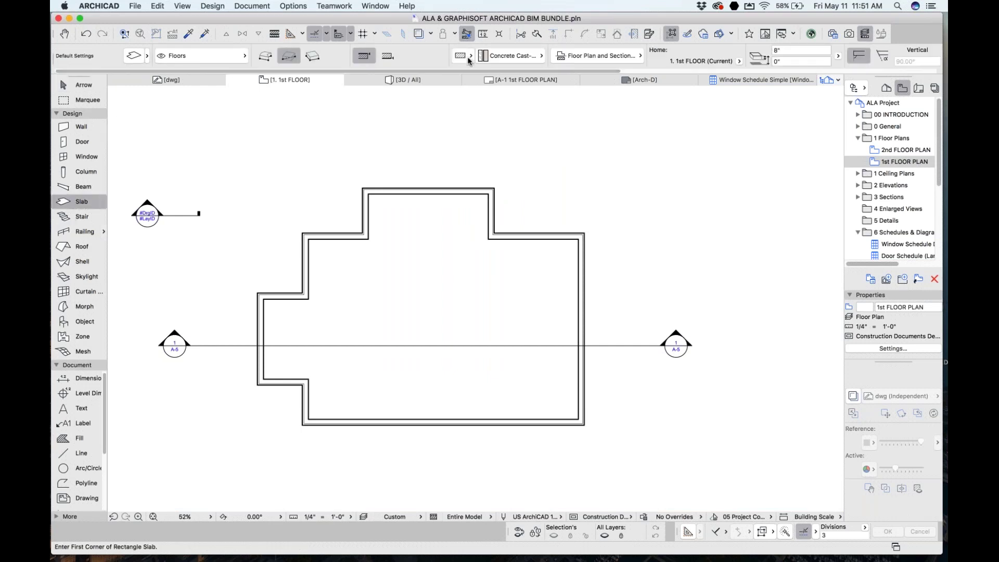
click(525, 61)
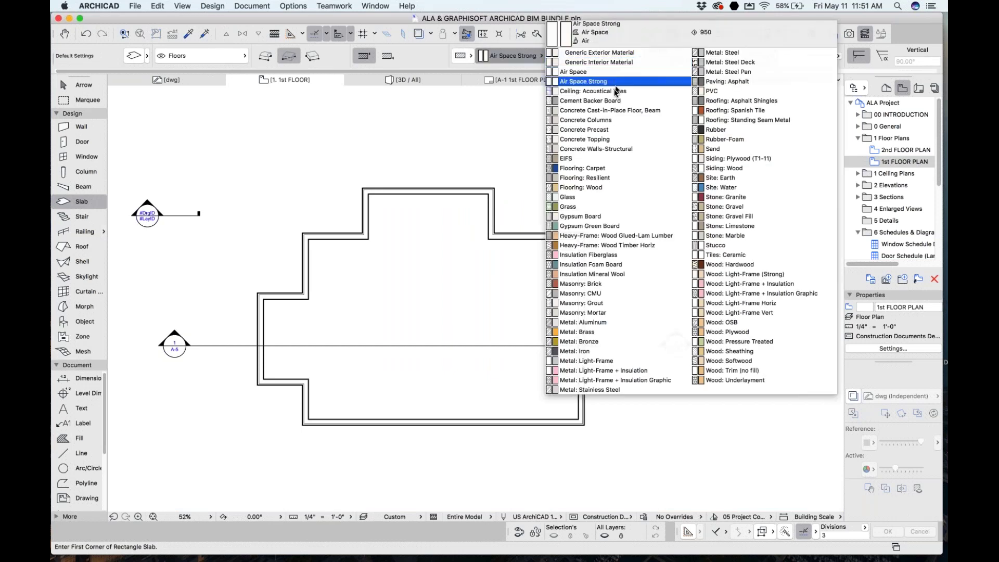
click(460, 56)
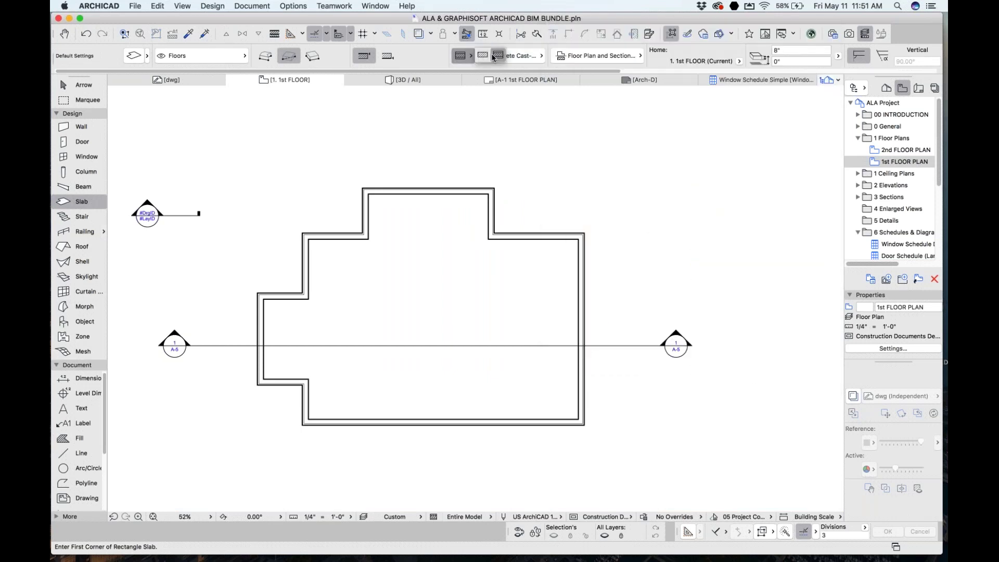
click(479, 56)
click(509, 55)
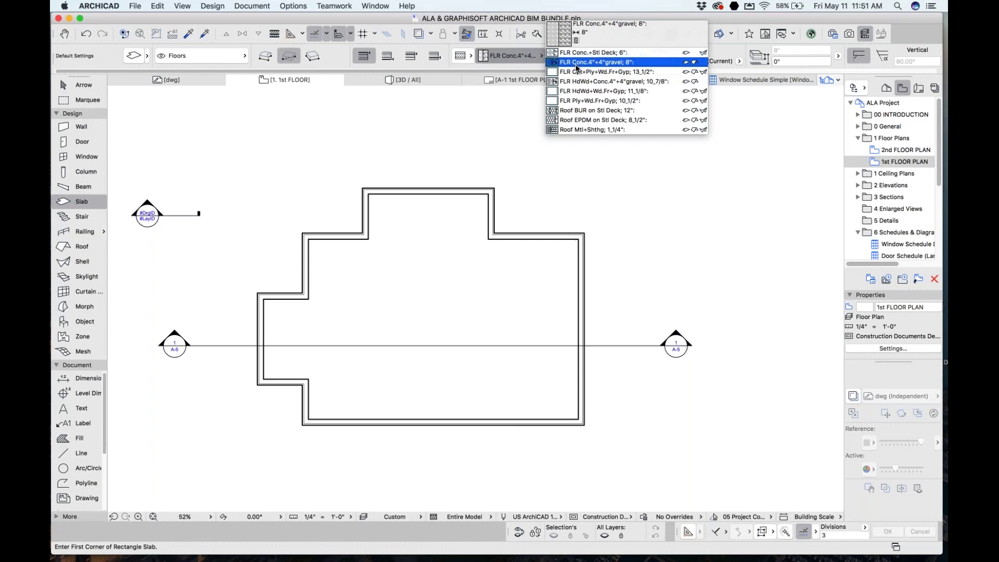
click(578, 63)
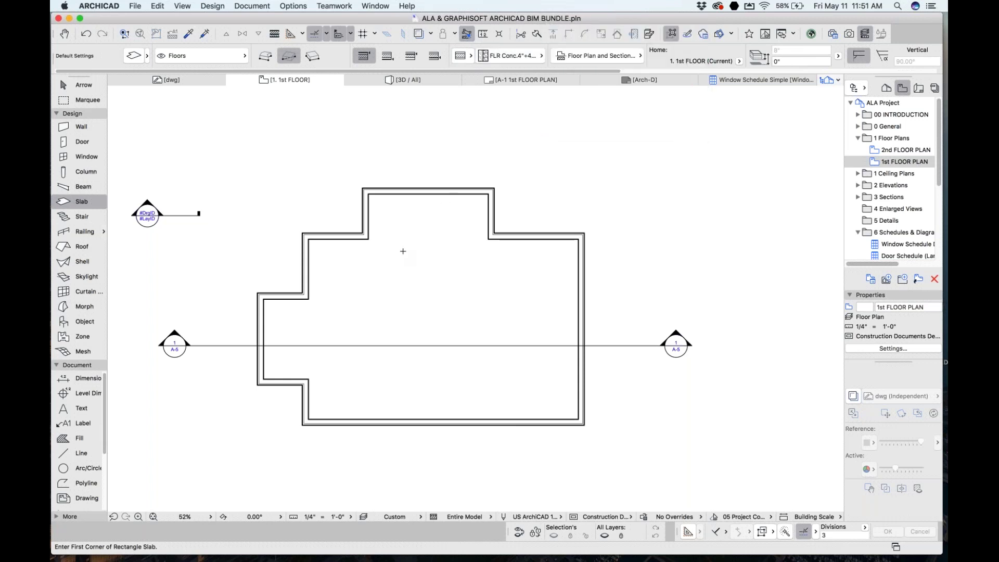
- Draw a polygonal floor slab following the outer corners of the exterior walls, including both bump-outs
click(362, 188)
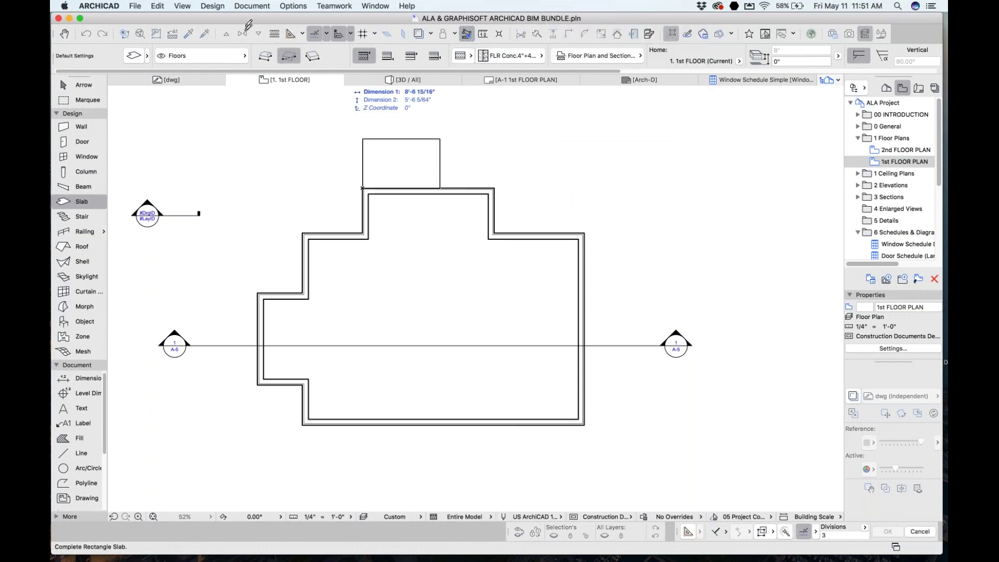
click(265, 56)
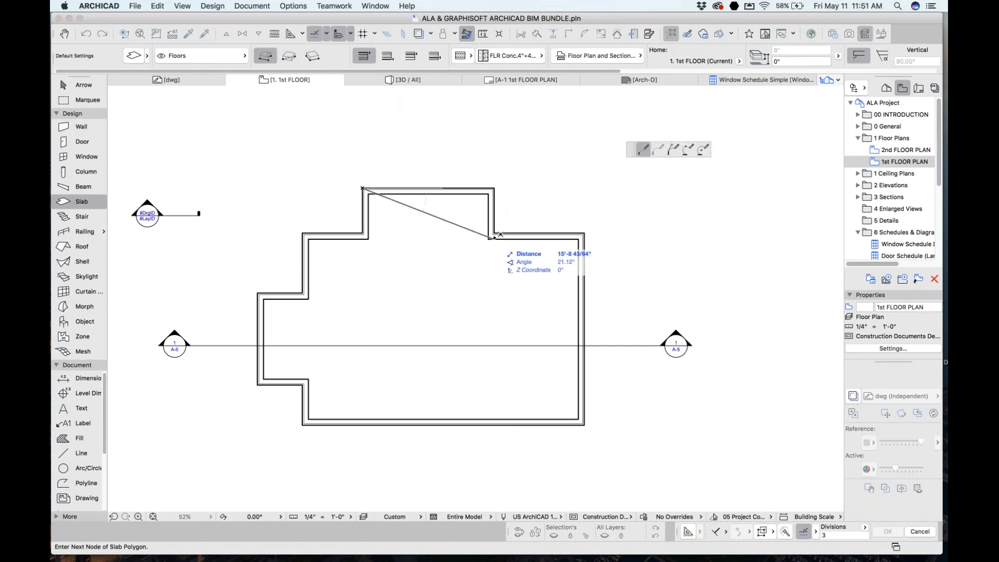
click(495, 188)
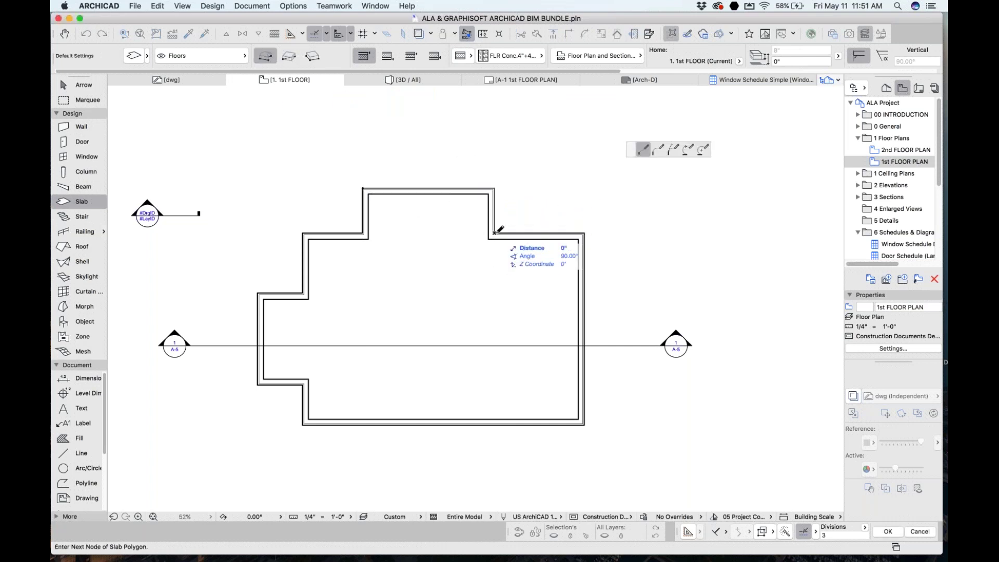
click(494, 235)
double_click(584, 234)
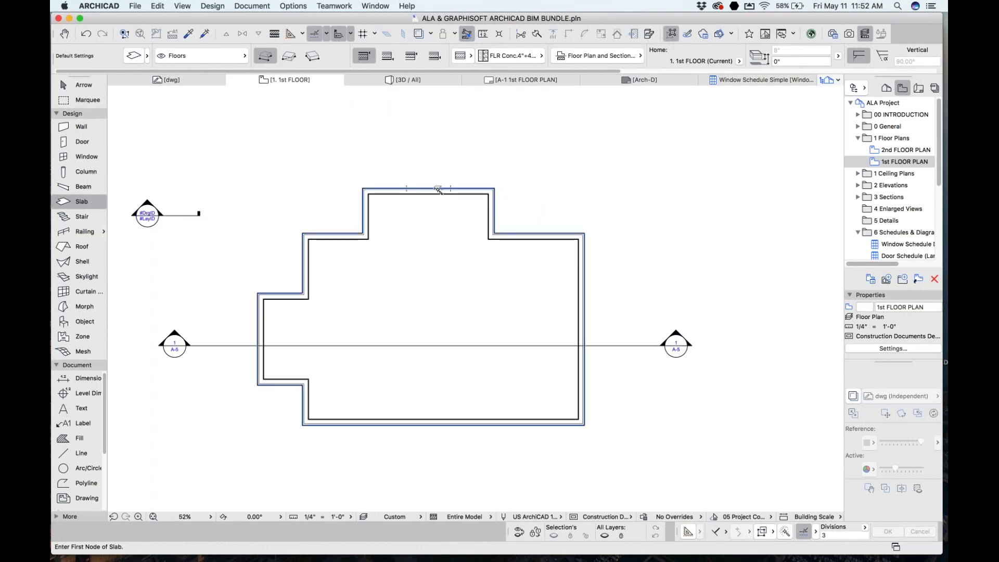
key(Escape)
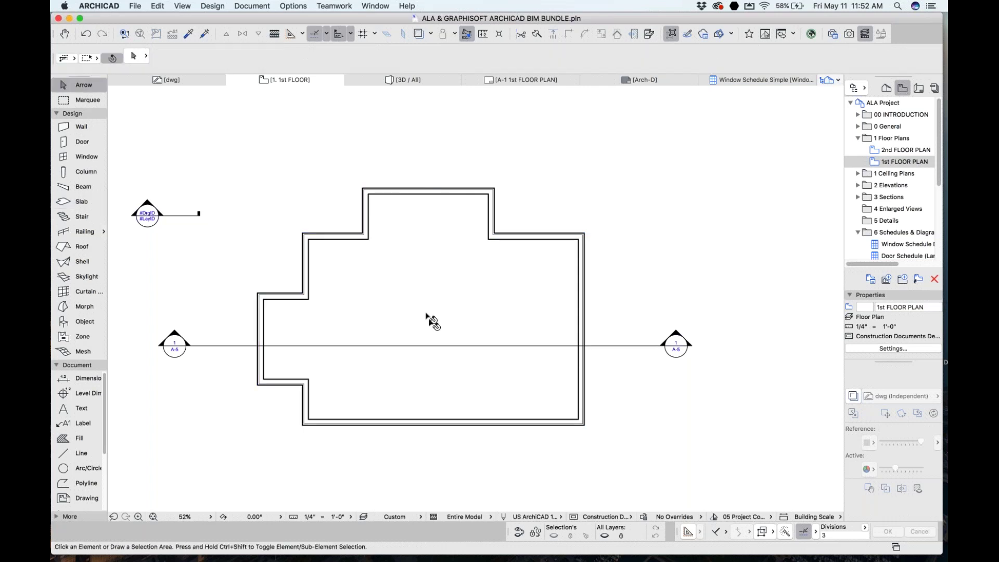
- View the floor slab on its own in 3D, then show the whole model with the walls
click(430, 317)
key(F5)
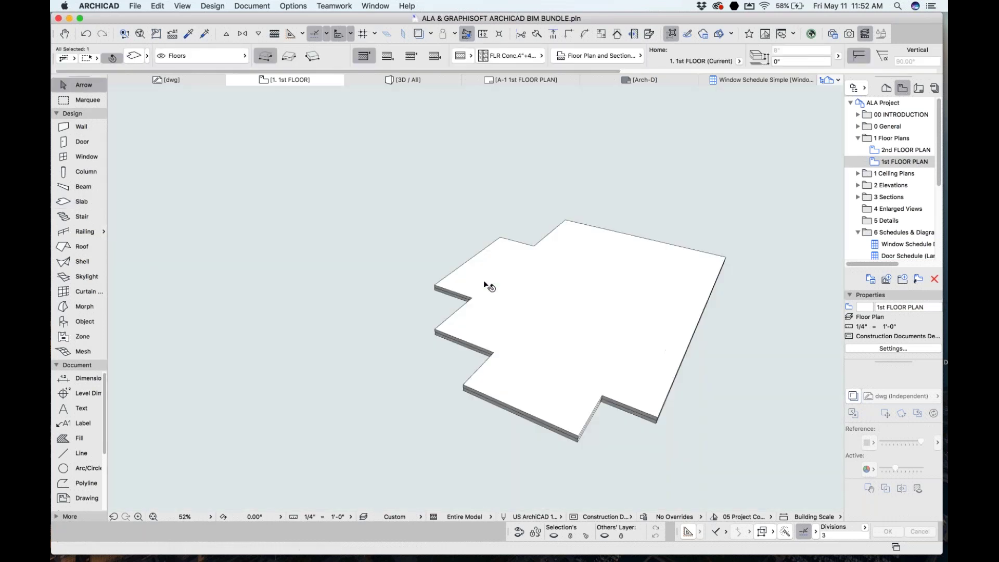
key(ctrl+F5)
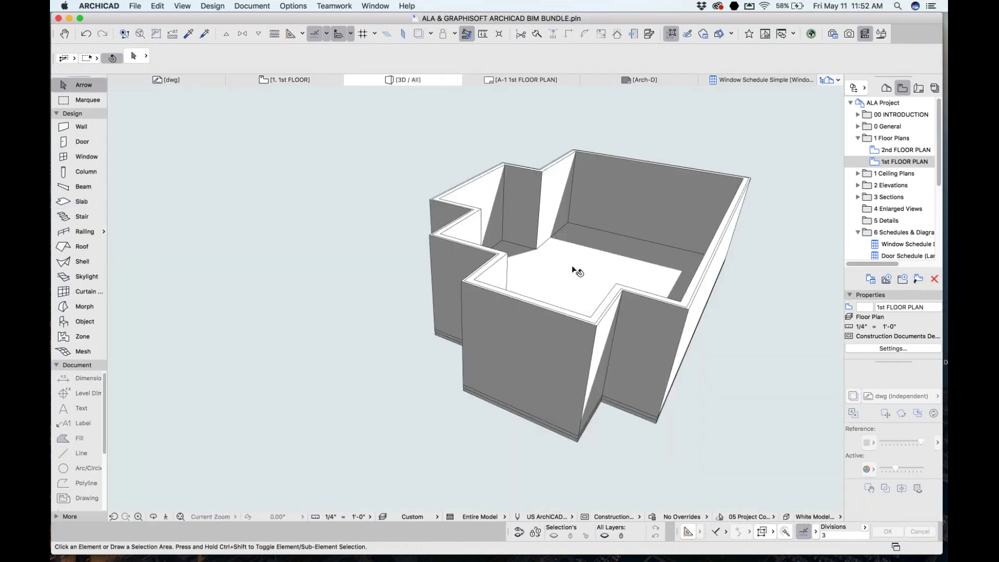
scroll(447, 256, up, 3)
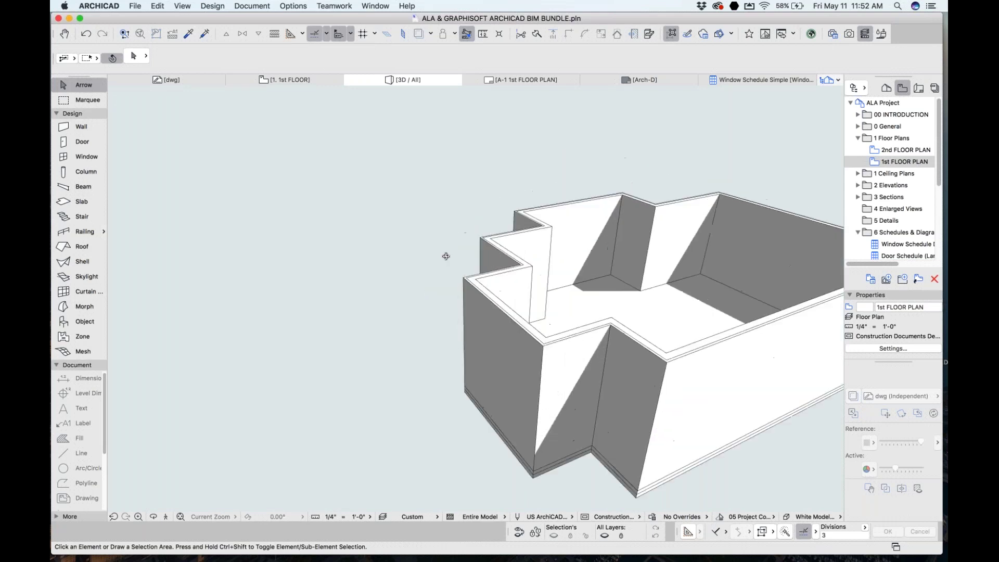
- Deselect the slab in the 1st FLOOR plan and examine the slab's edge beneath the walls in 3D
click(310, 77)
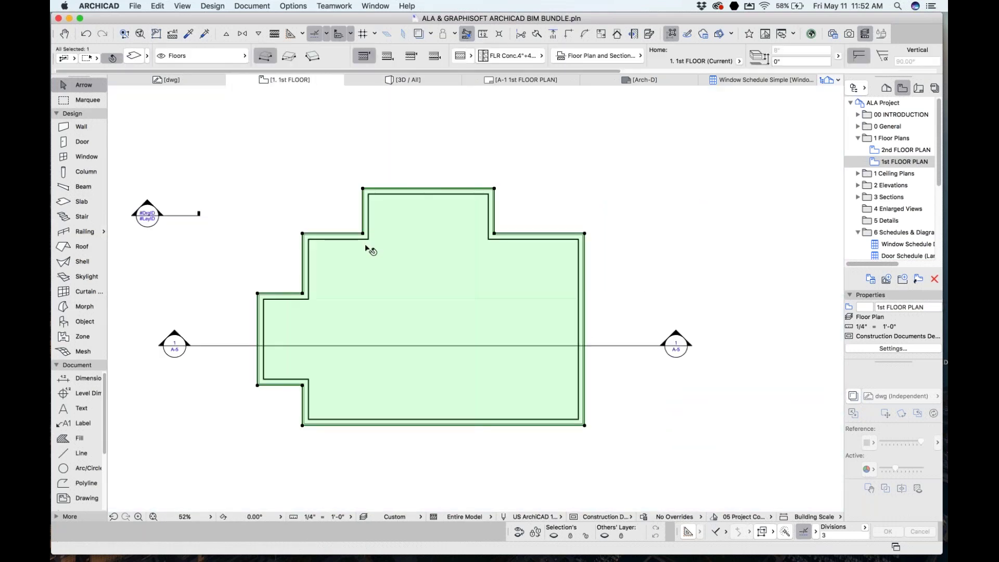
key(Escape)
scroll(367, 284, up, 5)
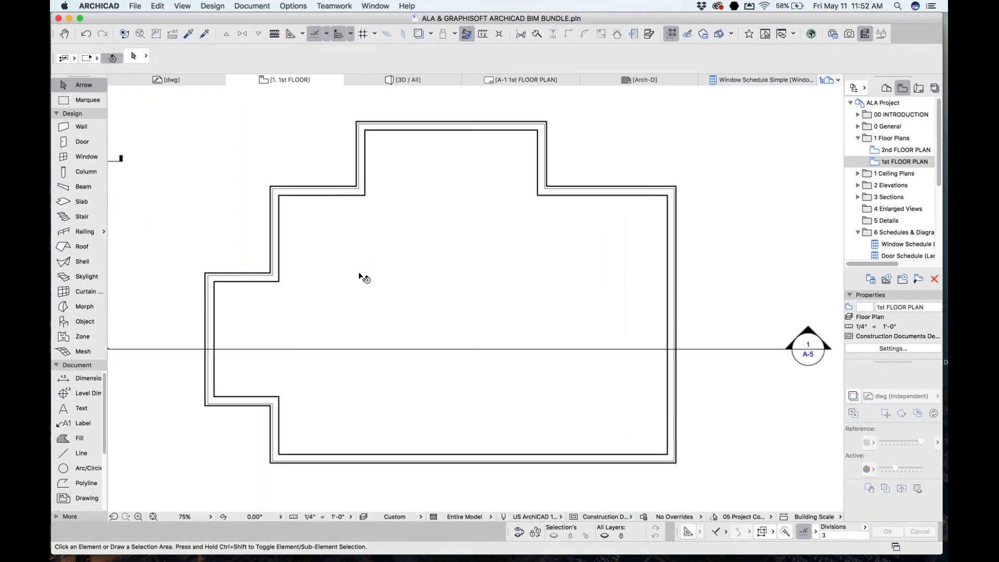
key(F3)
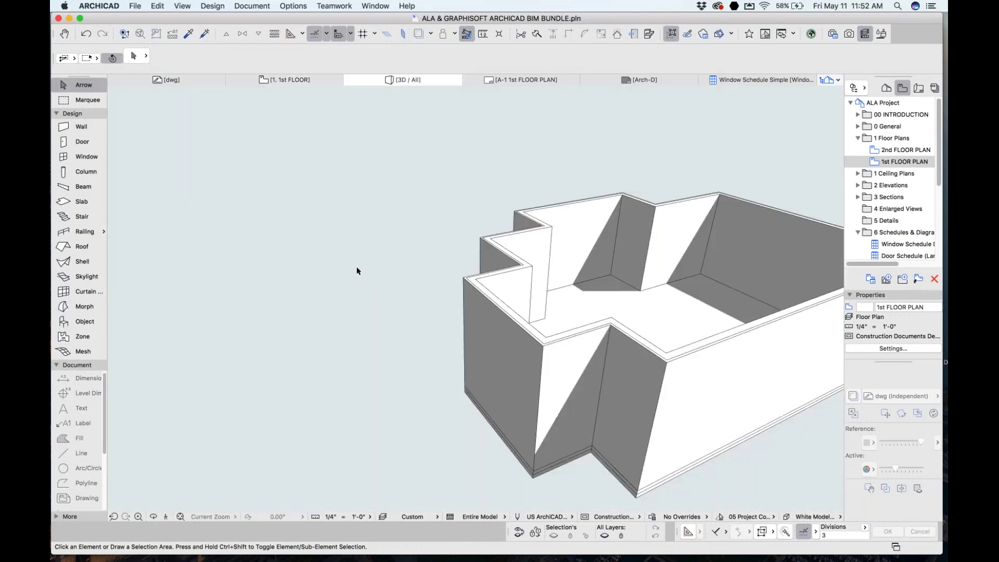
shift+middle_drag(425, 256, 421, 212)
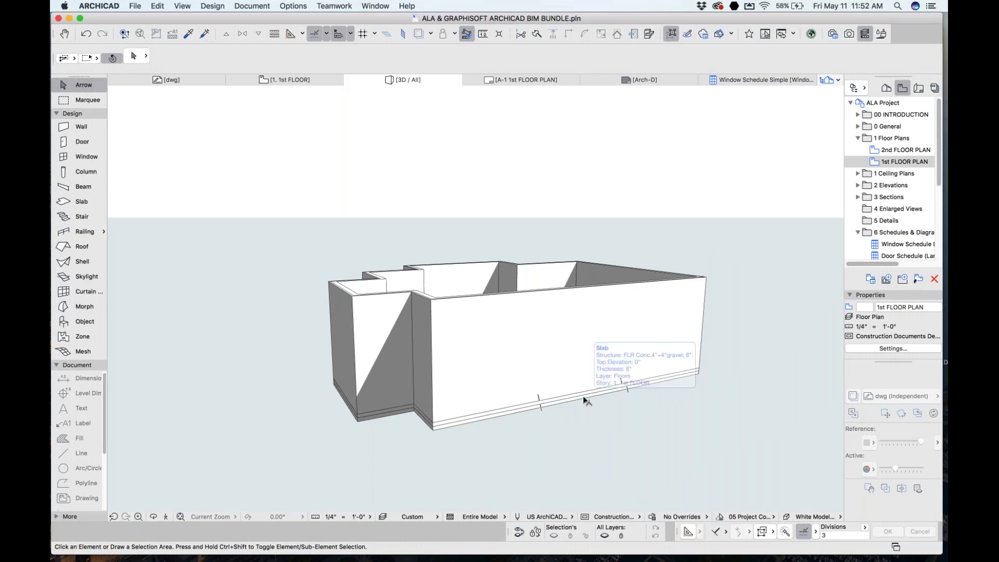
scroll(529, 404, up, 10)
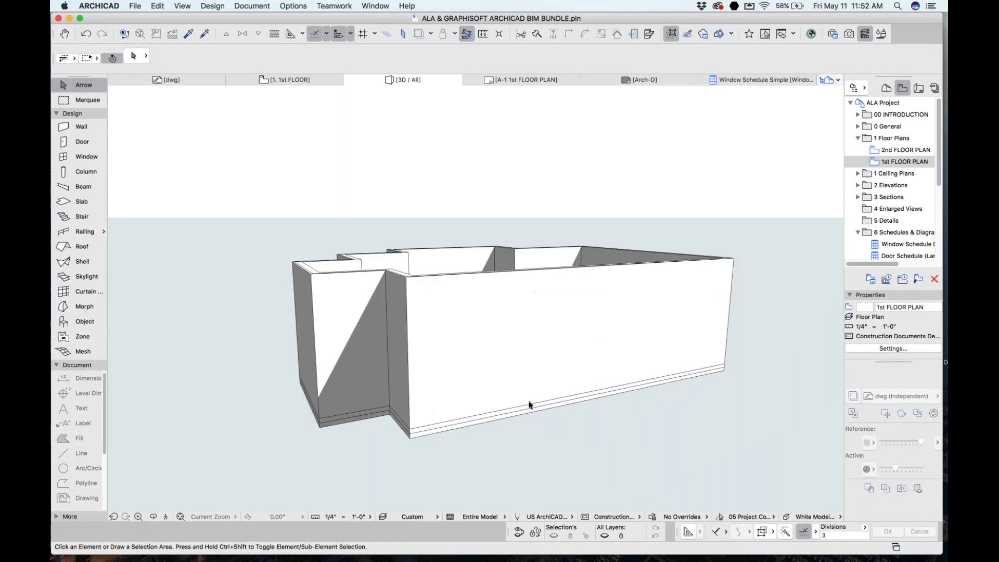
scroll(525, 383, down, 10)
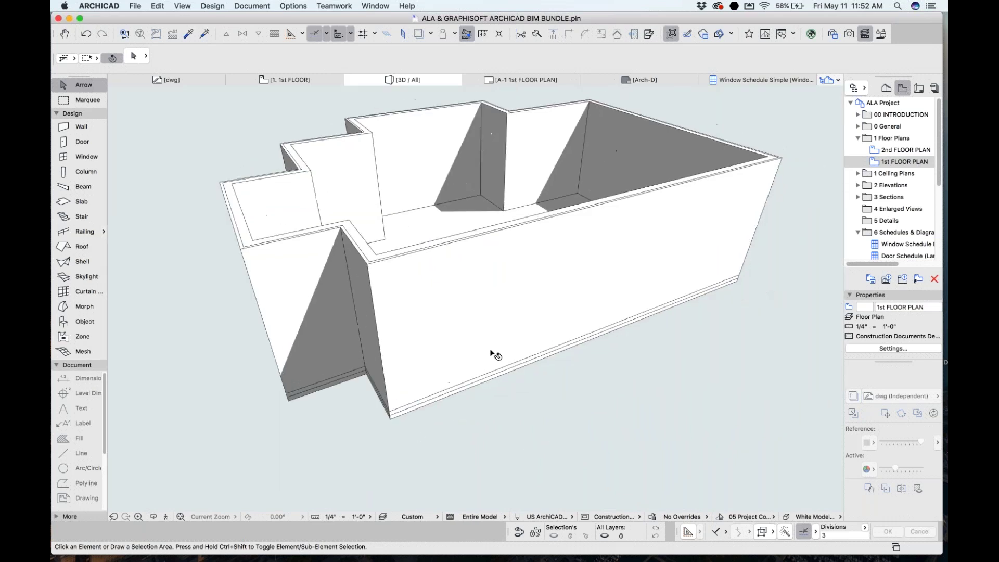
scroll(492, 356, down, 3)
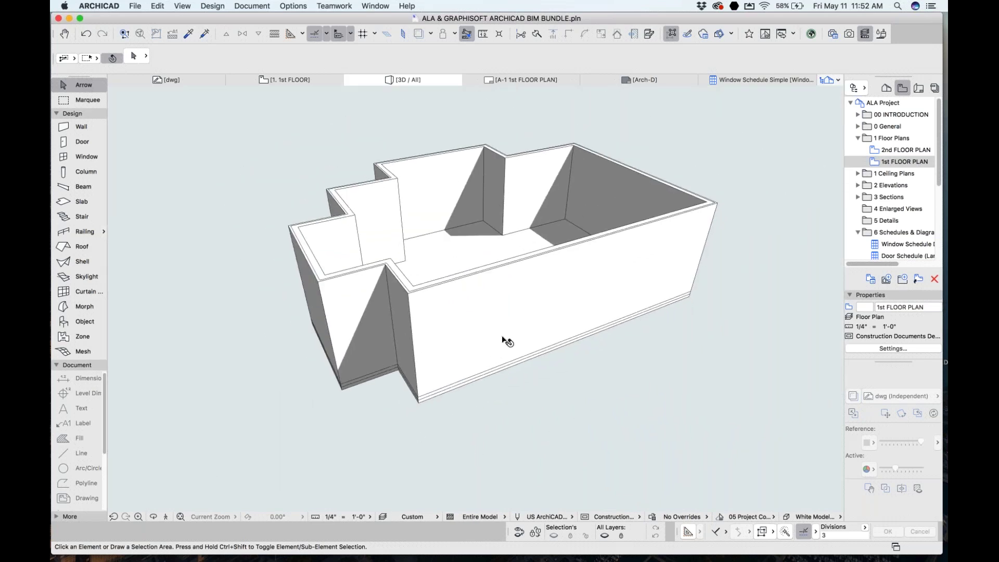
- Change the 3D style to Detailed Shading and view the walls and slab from a lower angle
click(818, 516)
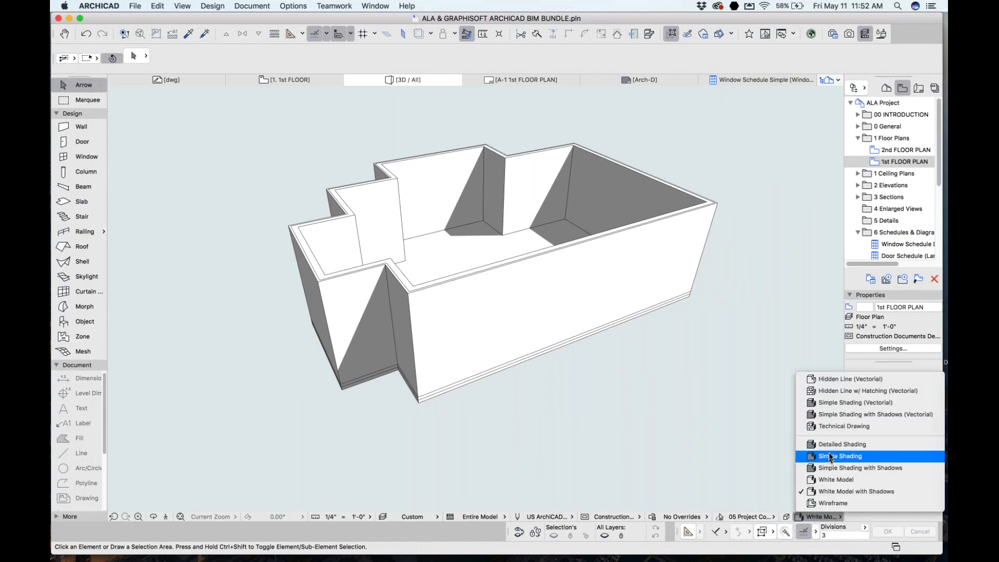
click(831, 445)
shift+middle_drag(519, 345, 537, 326)
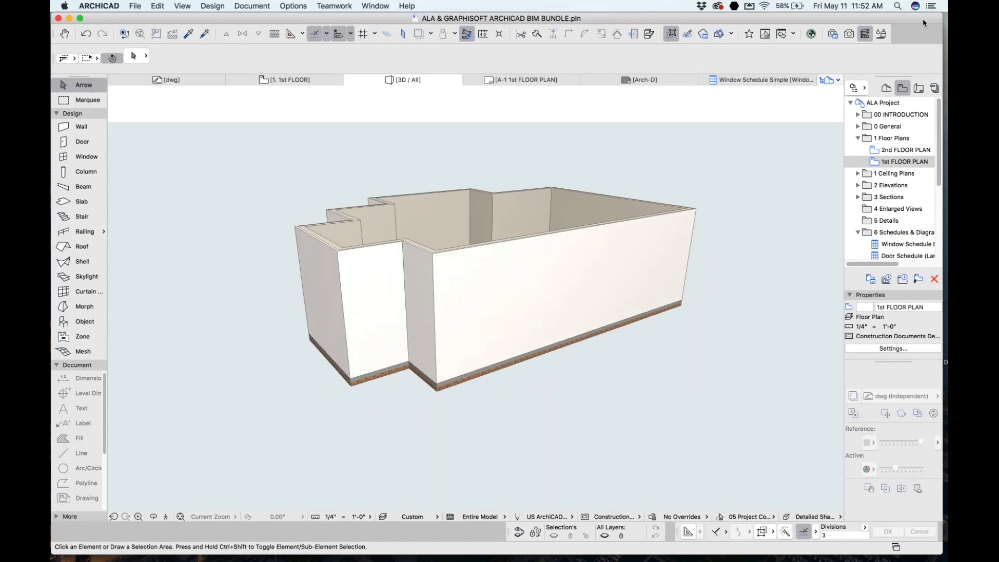
- Open the Surface Painter and apply the Brick - 22 21 surface to the outer face of the long exterior wall
click(882, 36)
drag(696, 307, 518, 525)
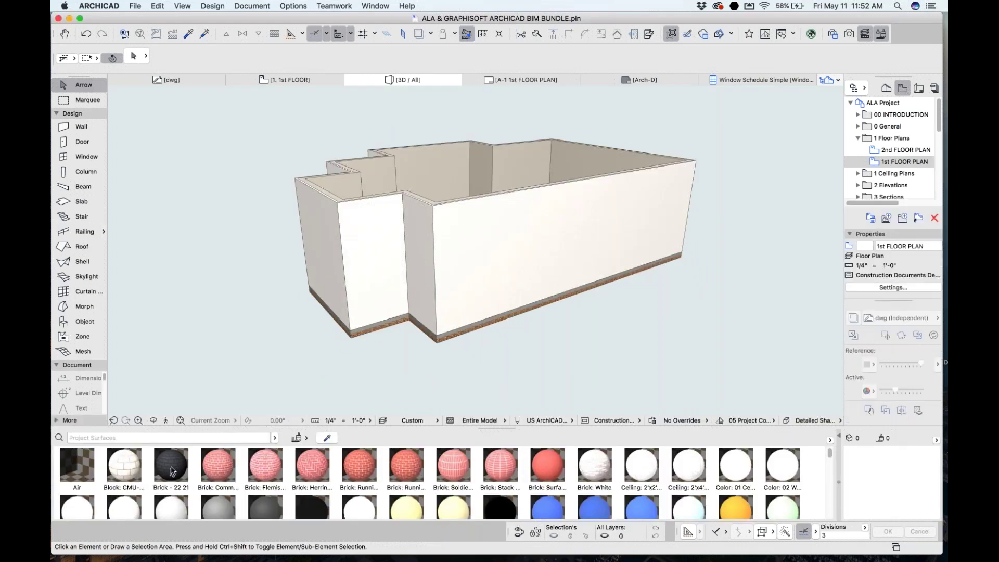
mouse_move(173, 471)
mouse_down()
mouse_move(476, 244)
mouse_move(434, 259)
mouse_up()
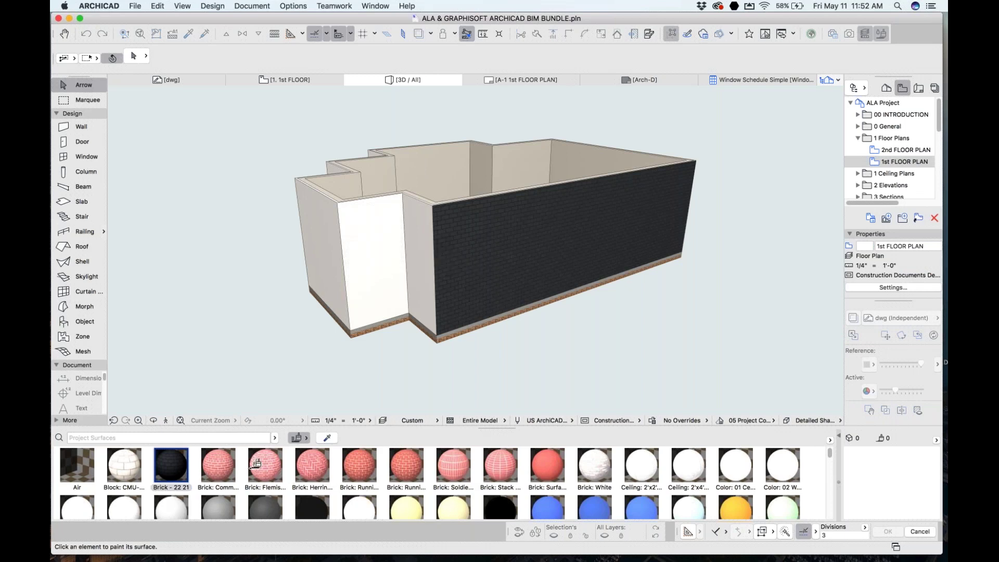
- Paint the short return wall with Brick: Flemish Bond, the adjoining bump-out face with Brick: White and the end wall with Brick: Stack
click(258, 467)
mouse_move(258, 467)
mouse_down()
mouse_move(411, 225)
mouse_move(423, 248)
mouse_up()
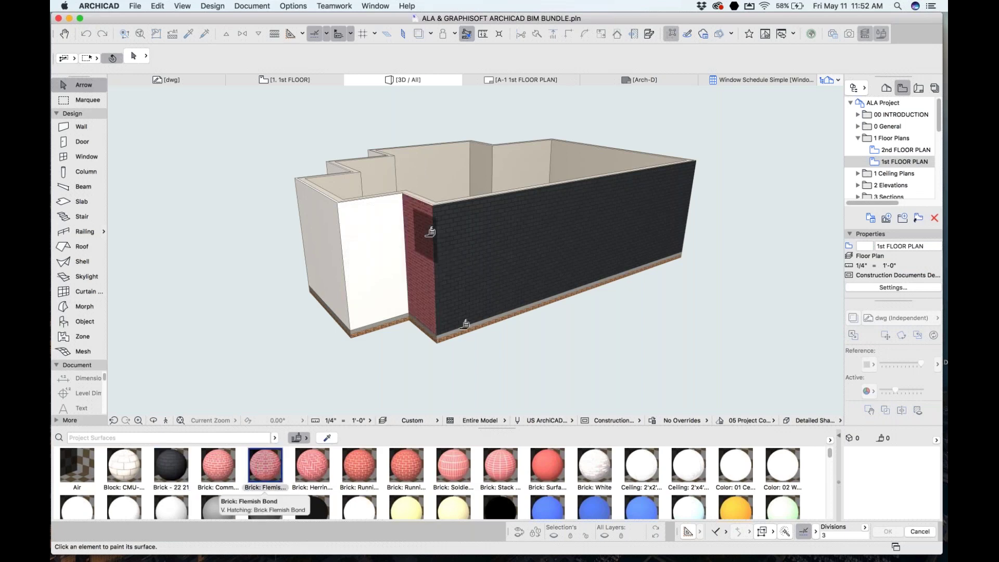
mouse_move(594, 469)
mouse_down()
mouse_move(530, 434)
mouse_move(385, 291)
mouse_move(401, 289)
mouse_up()
mouse_move(497, 464)
mouse_down()
mouse_move(281, 266)
mouse_move(312, 234)
mouse_move(249, 216)
mouse_up()
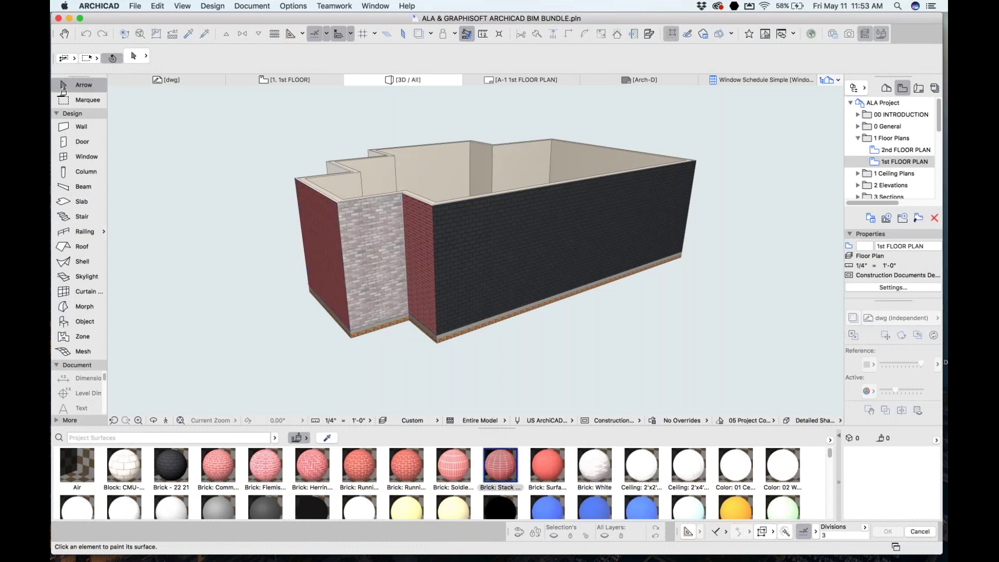
- Select the whole model and replace its other exterior brick surfaces with Brick - 22 21 using the Surface Painter, then deselect
click(64, 87)
drag(223, 127, 744, 399)
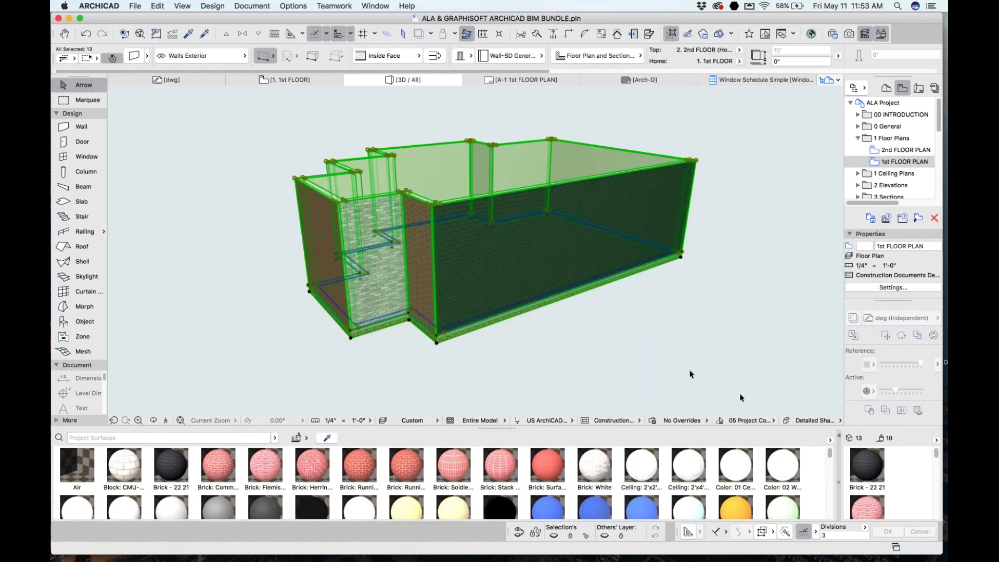
scroll(420, 176, up, 2)
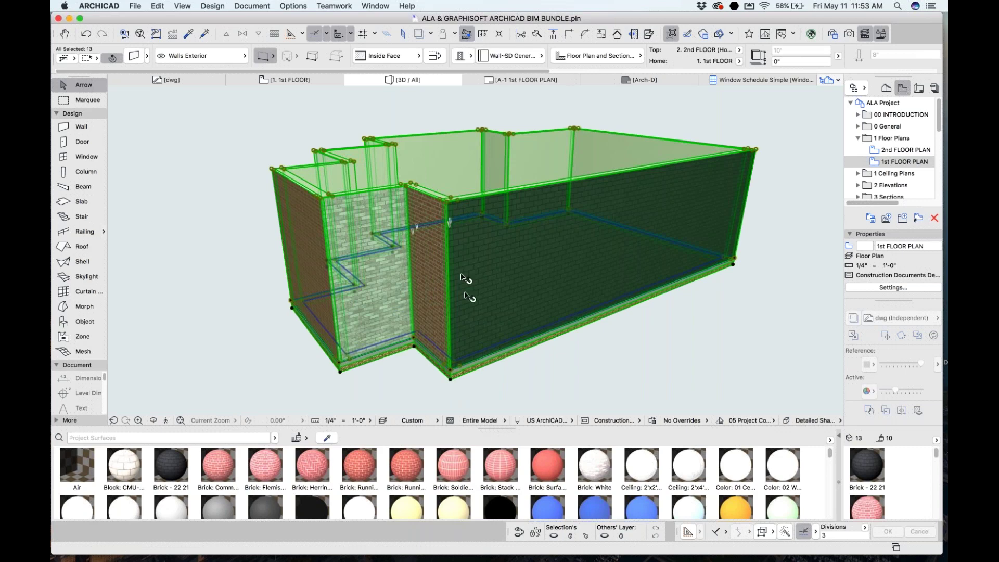
shift+middle_drag(474, 302, 462, 270)
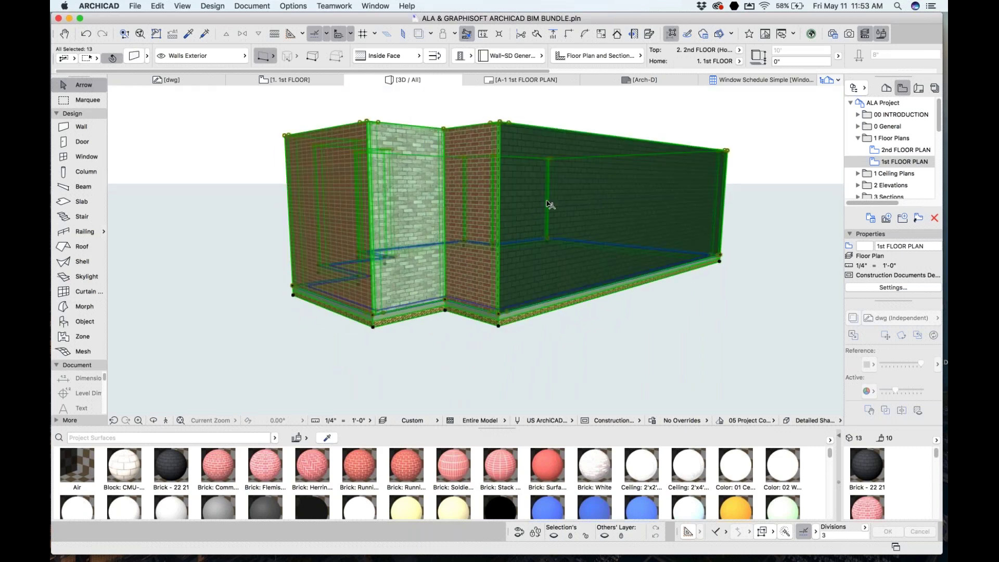
click(176, 475)
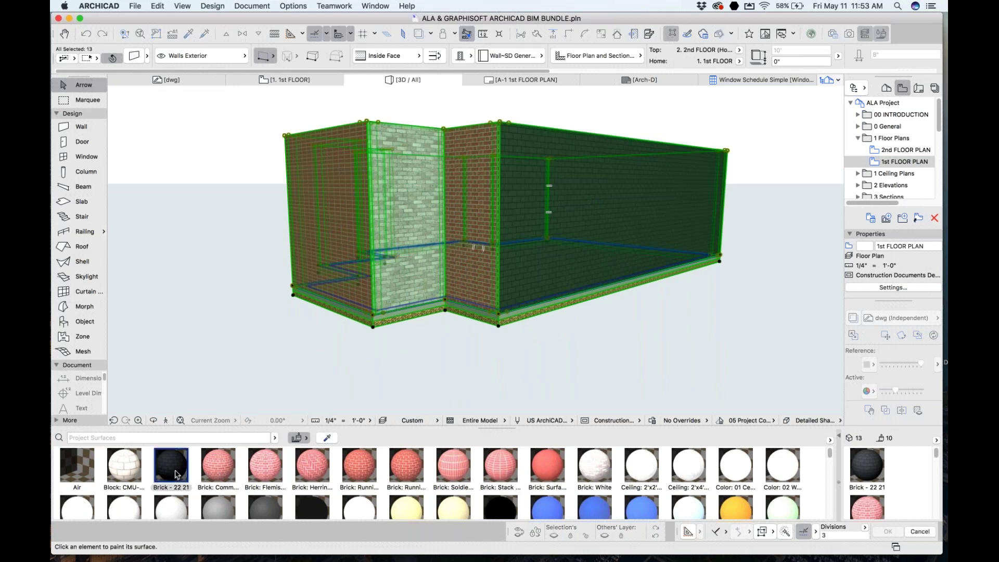
click(865, 511)
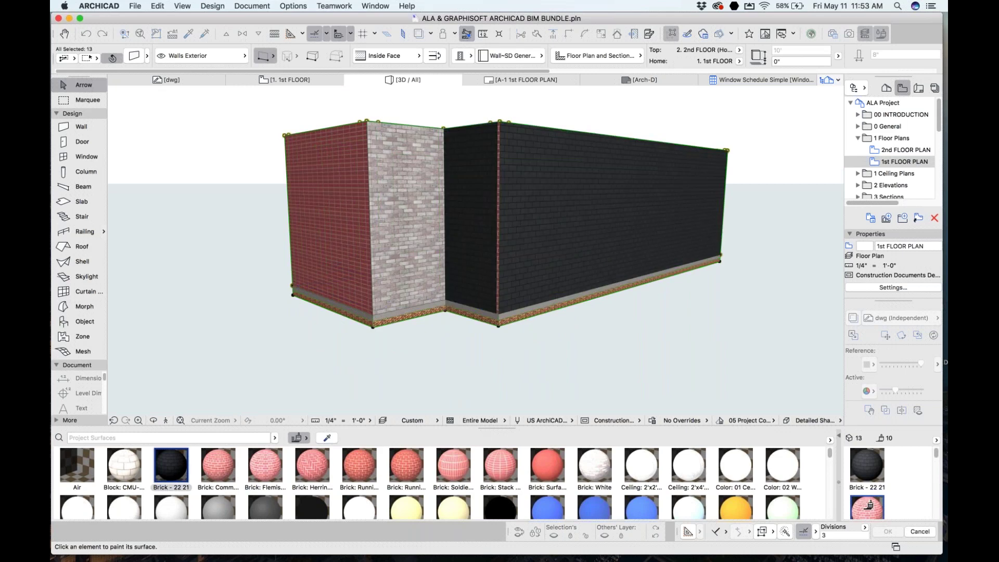
click(870, 504)
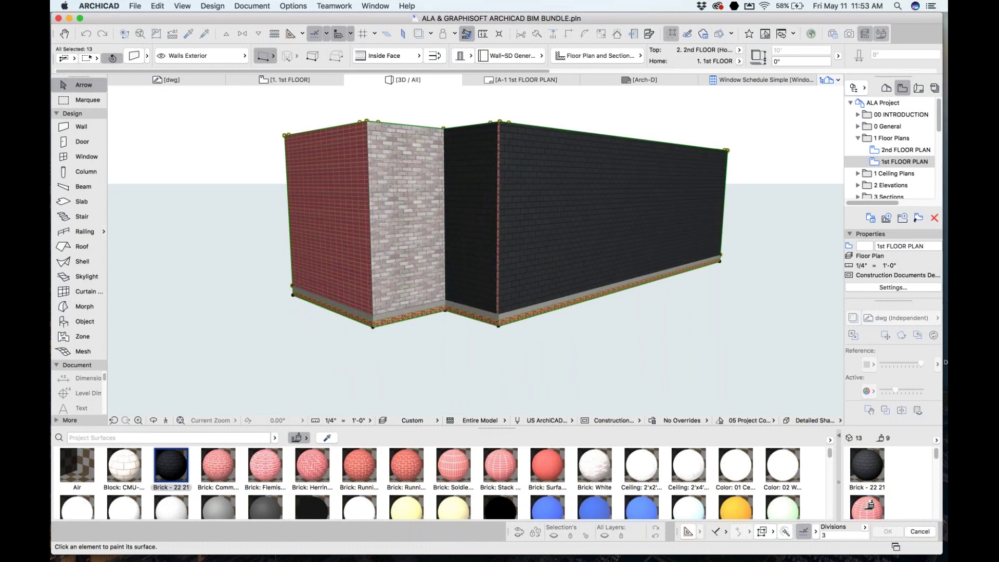
click(871, 505)
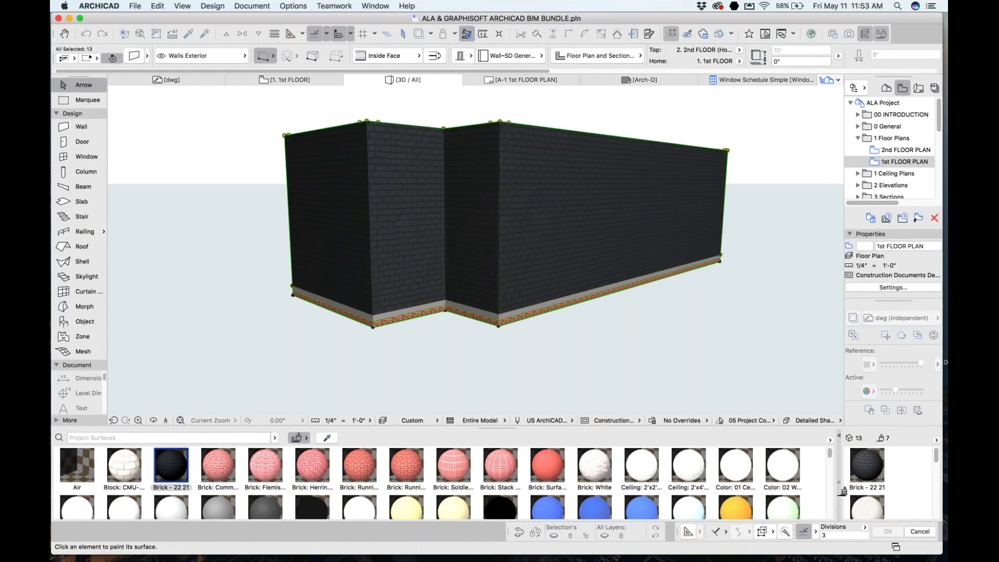
key(Escape)
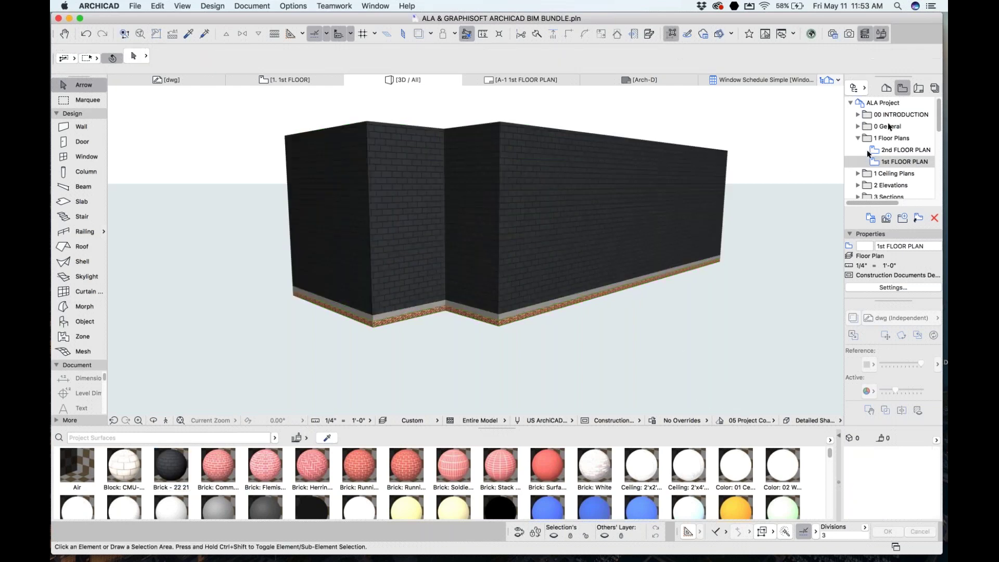
- Open the south, east, north and west elevations in turn to examine how the painted walls appear
click(886, 88)
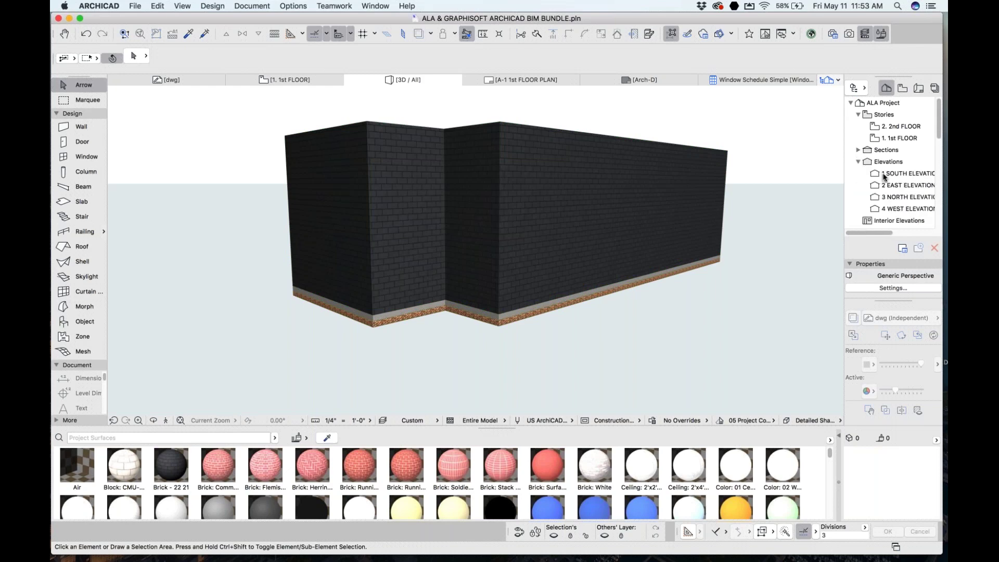
double_click(885, 175)
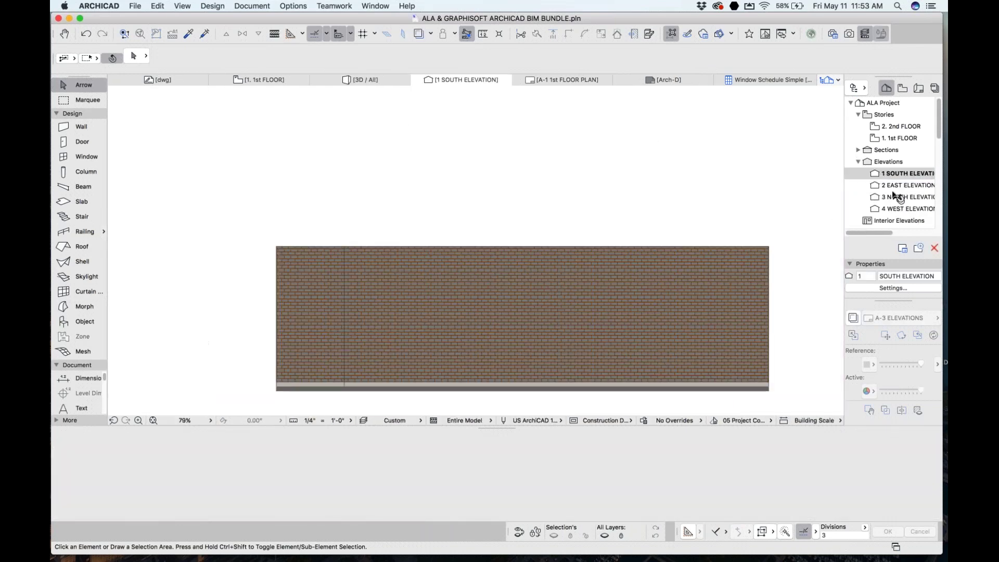
double_click(895, 187)
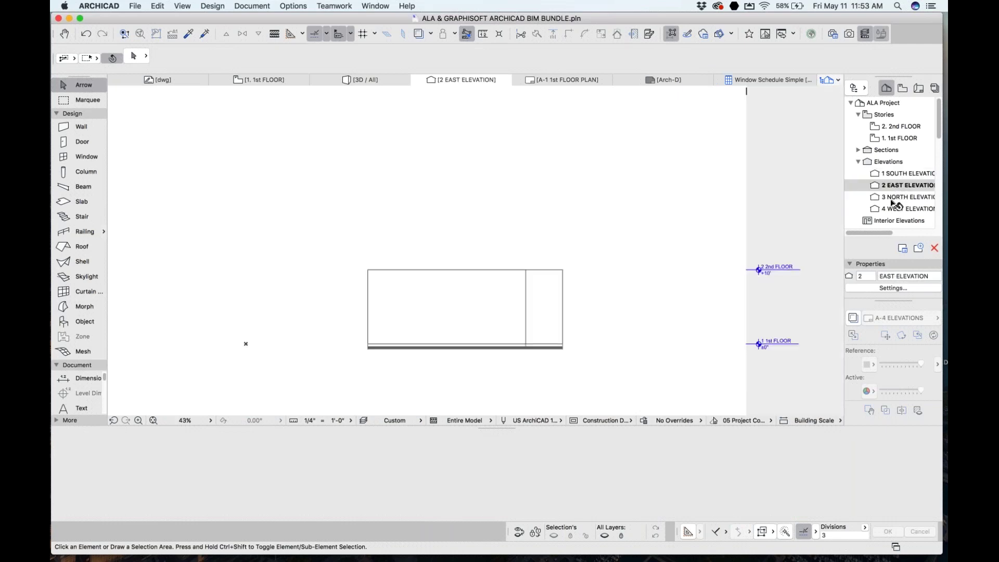
double_click(891, 200)
double_click(892, 210)
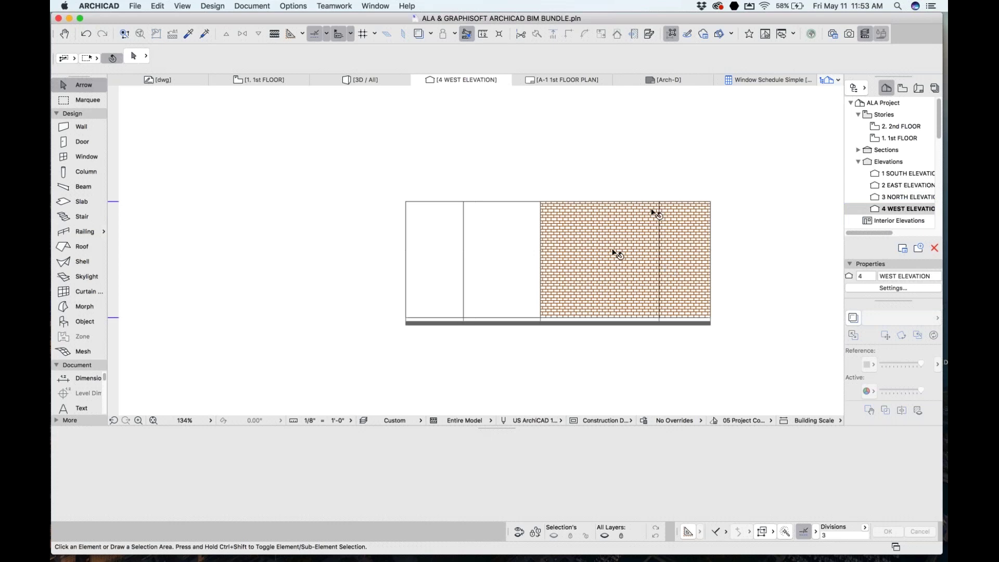
- Select all walls in the 3D view and remove all their surface overrides
click(359, 79)
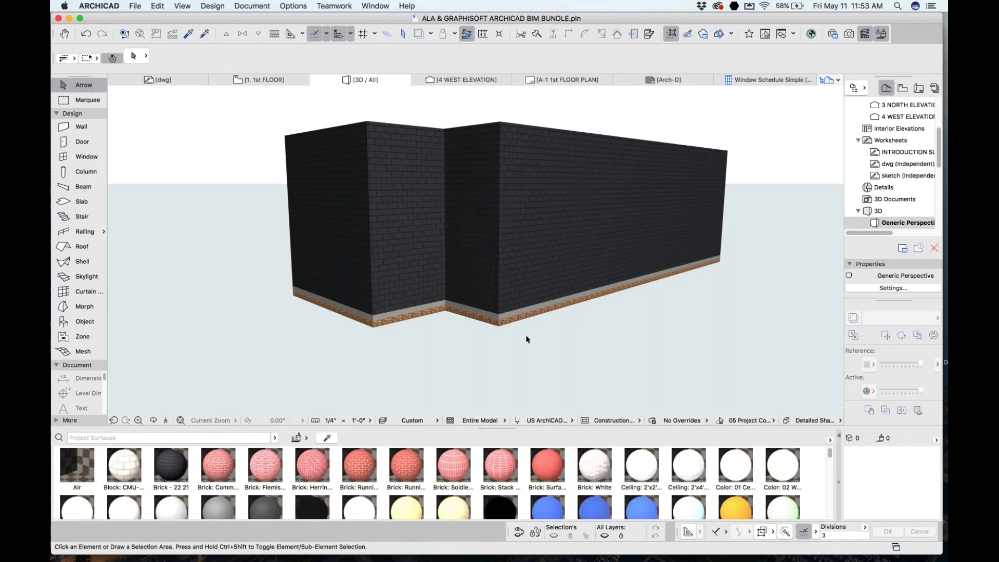
click(81, 128)
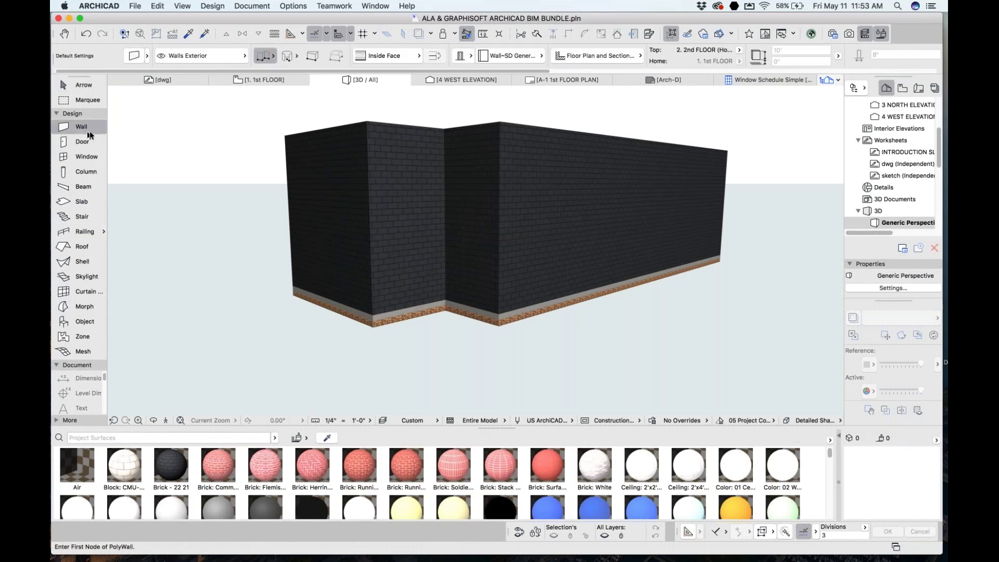
key(super+a)
click(937, 440)
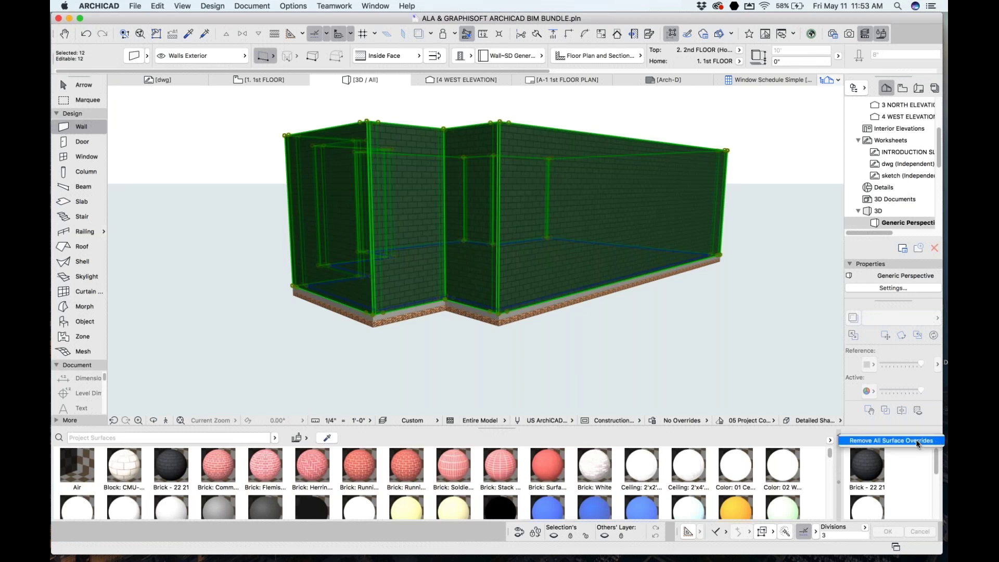
click(918, 441)
- Set the selected walls' composite to Wall Brick+Wd2x6; 11 1/4", deselect them and inspect the wall layers at the corner
scroll(377, 156, up, 2)
shift+middle_drag(378, 155, 381, 211)
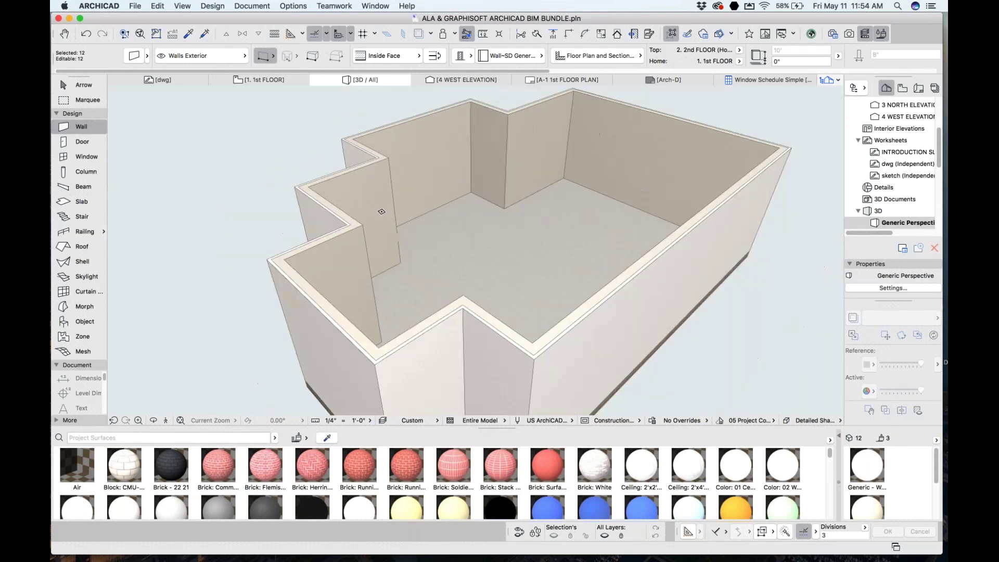
click(504, 59)
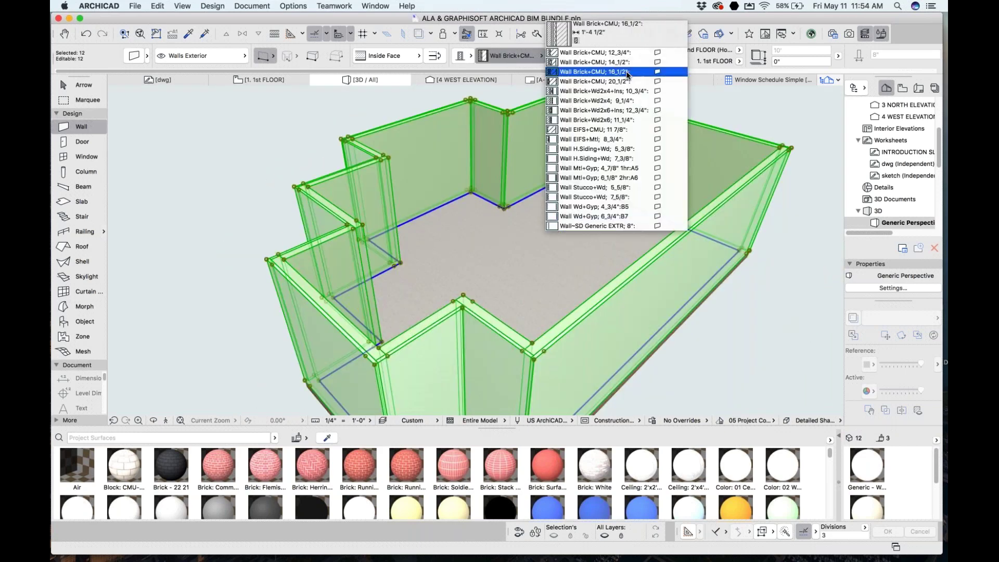
click(627, 120)
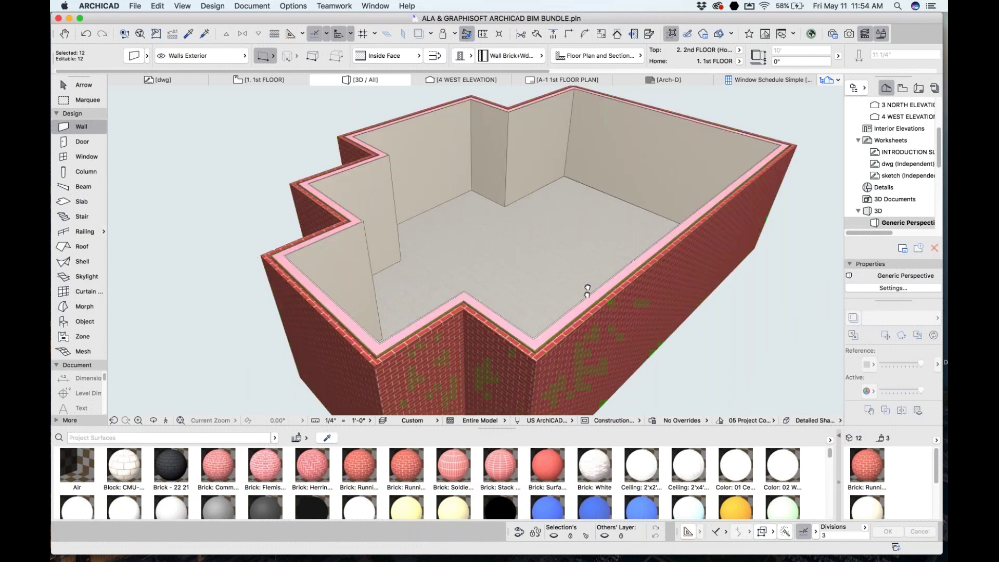
key(Escape)
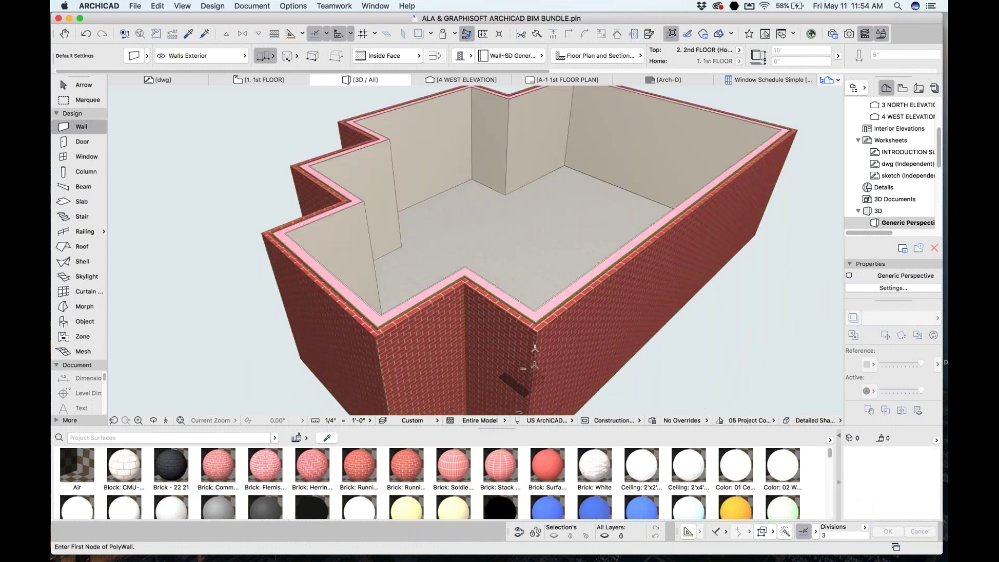
key(Escape)
scroll(537, 328, up, 5)
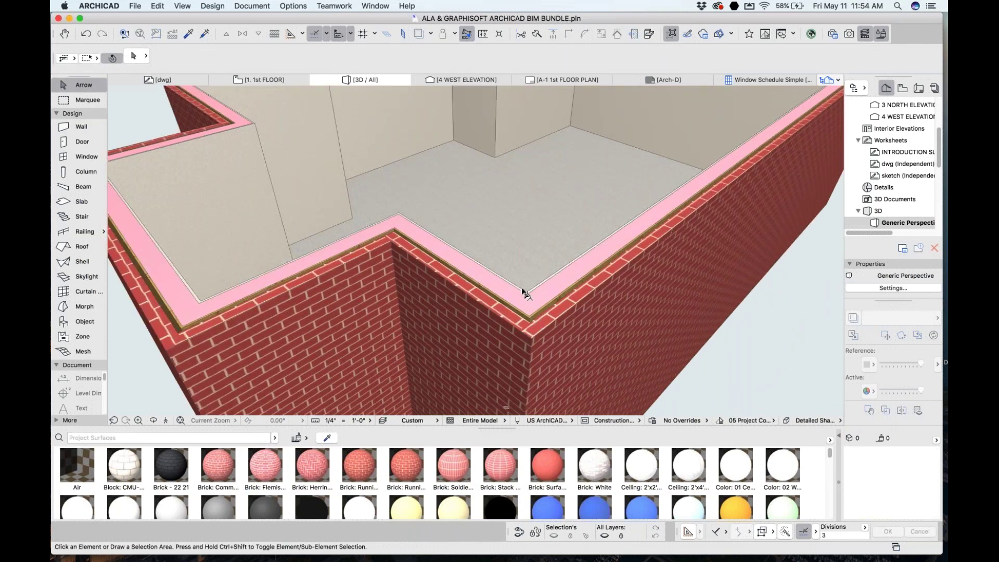
mouse_move(527, 313)
middle_down()
mouse_move(537, 280)
mouse_move(525, 325)
middle_up()
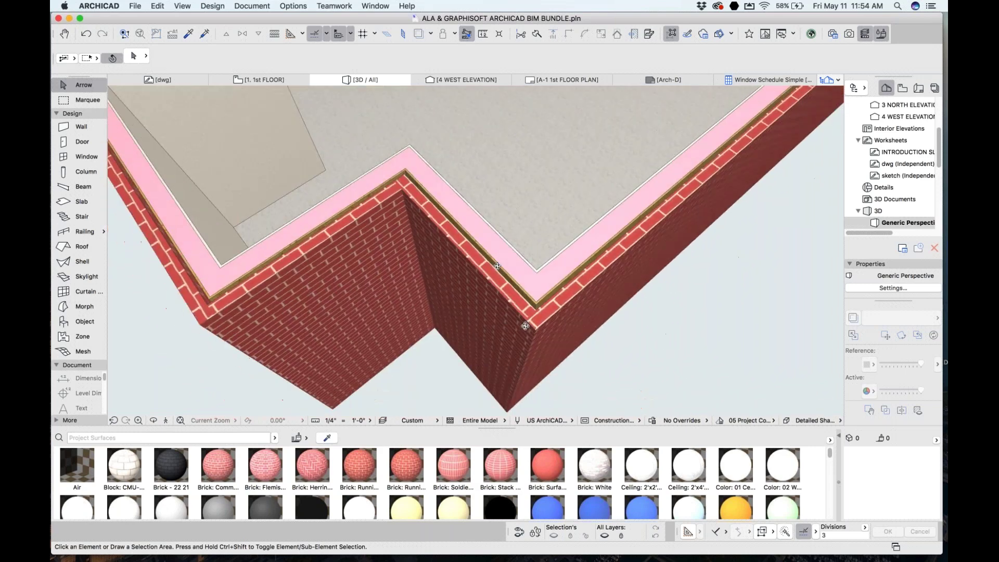
- In the 1st FLOOR plan, set the westernmost bump-out wall's composite to Wall H.Siding+Wd; 7 3/8"
click(261, 80)
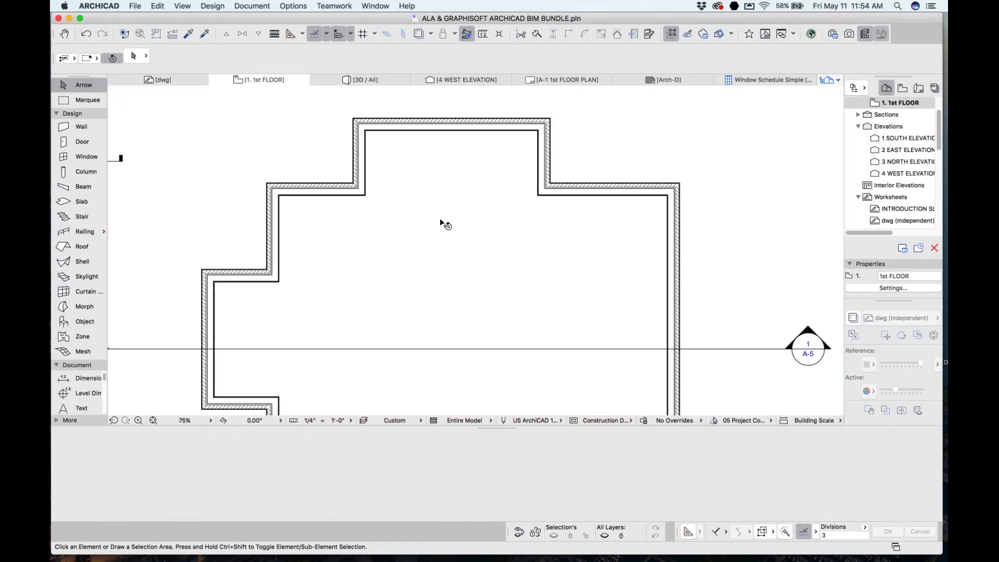
middle_drag(392, 196, 400, 158)
click(221, 279)
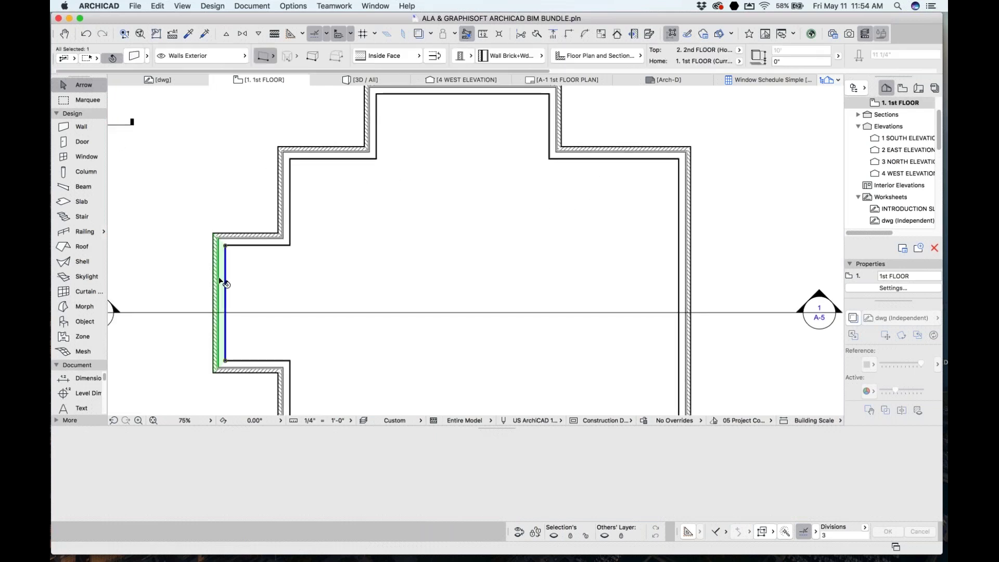
scroll(214, 289, up, 3)
click(461, 58)
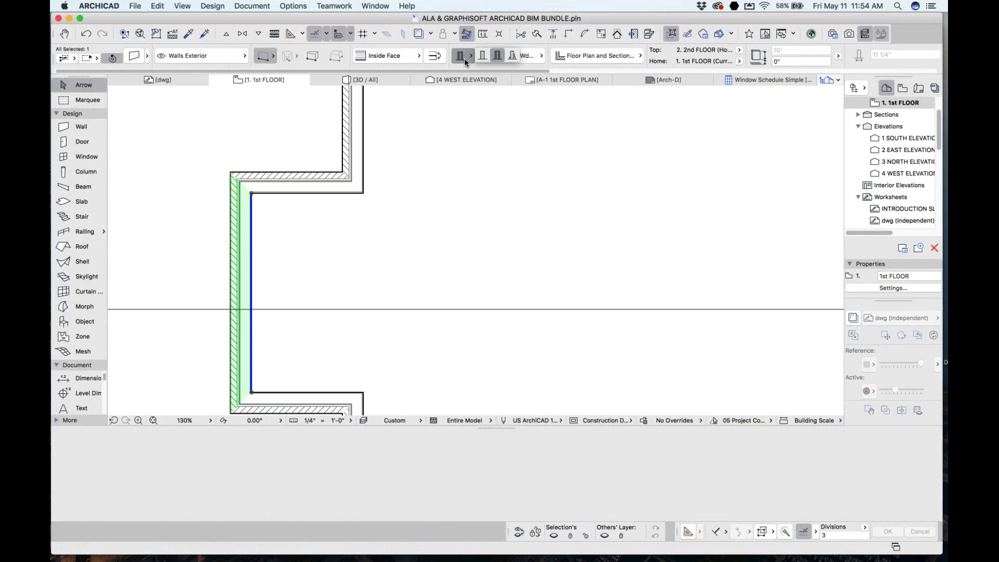
click(500, 59)
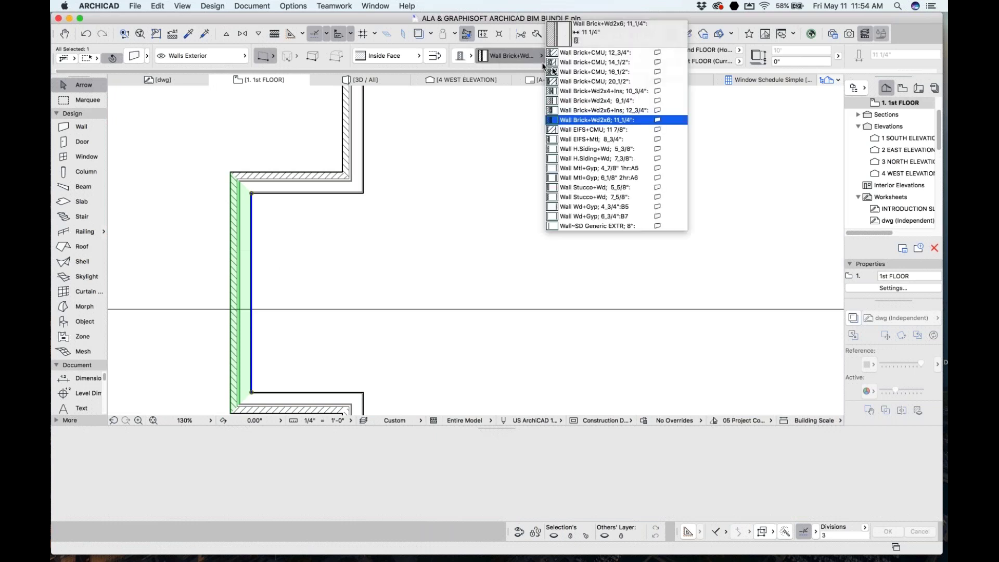
click(583, 159)
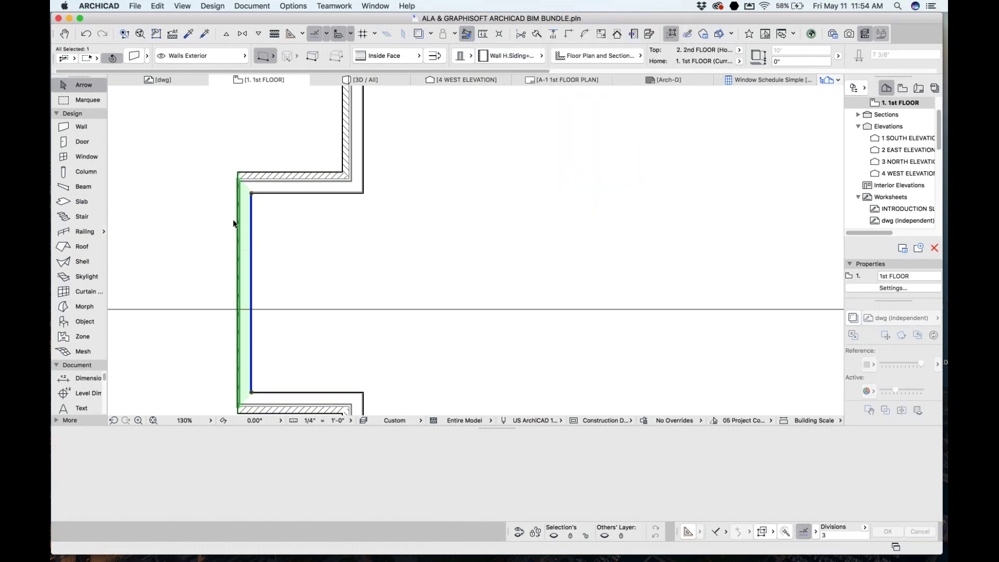
- Close the composite list without a change and examine the siding wall's layers at its corner with the brick wall
click(497, 62)
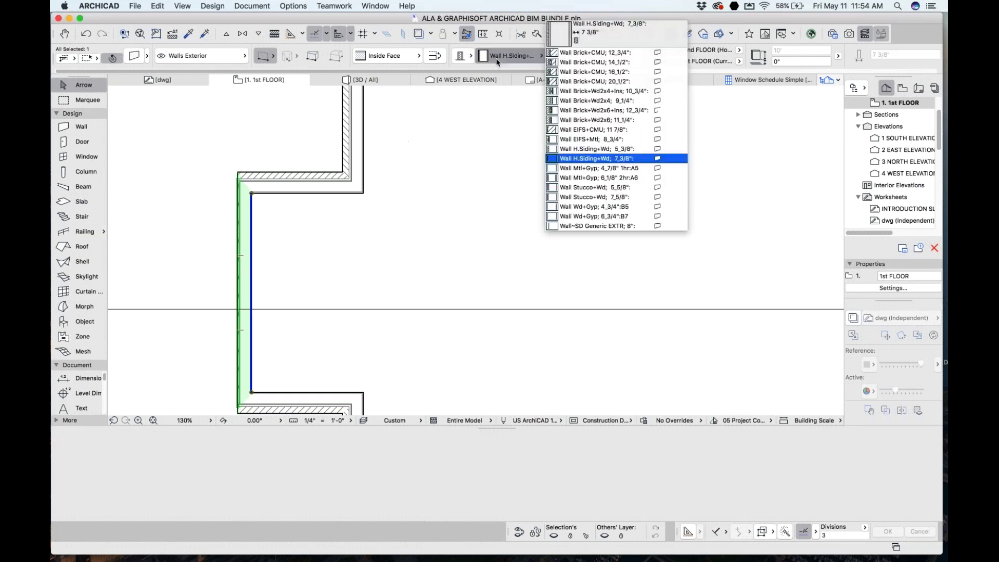
click(249, 214)
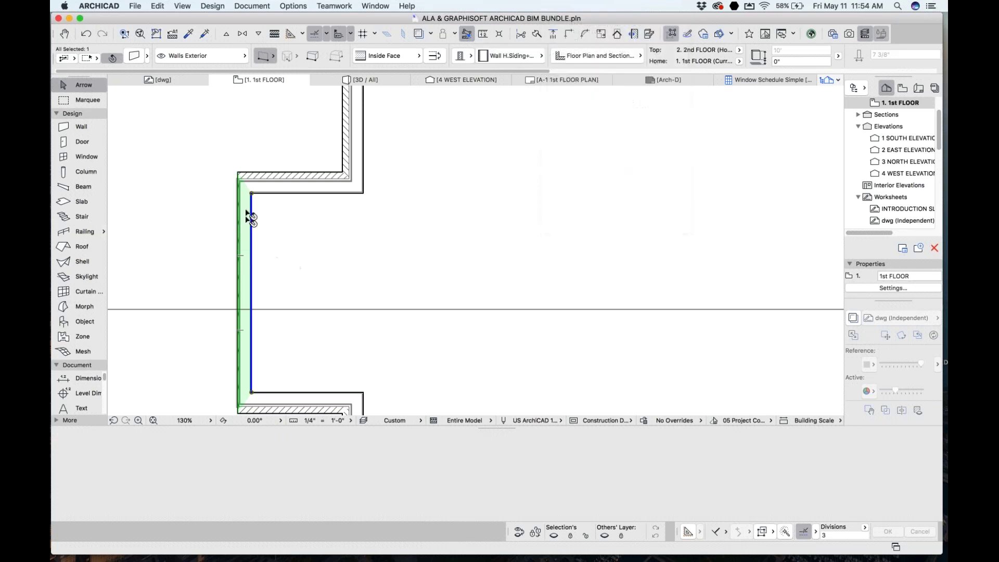
scroll(248, 198, up, 15)
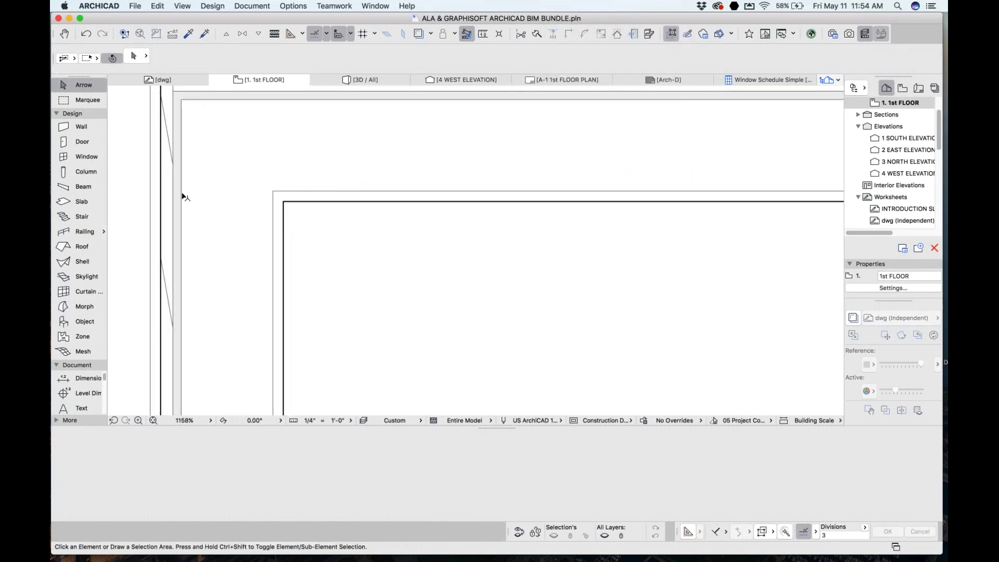
scroll(208, 213, down, 5)
scroll(208, 214, down, 5)
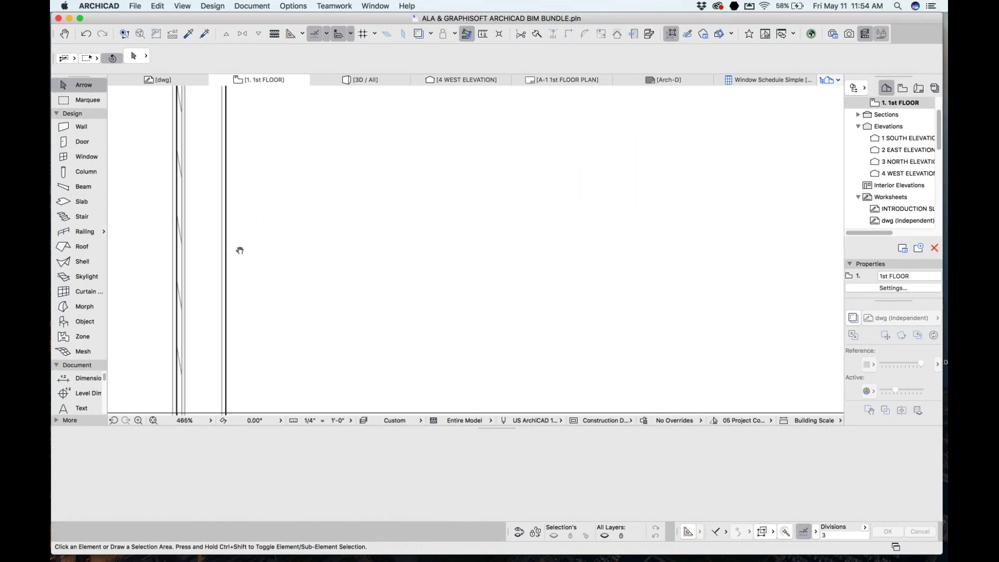
scroll(242, 256, down, 5)
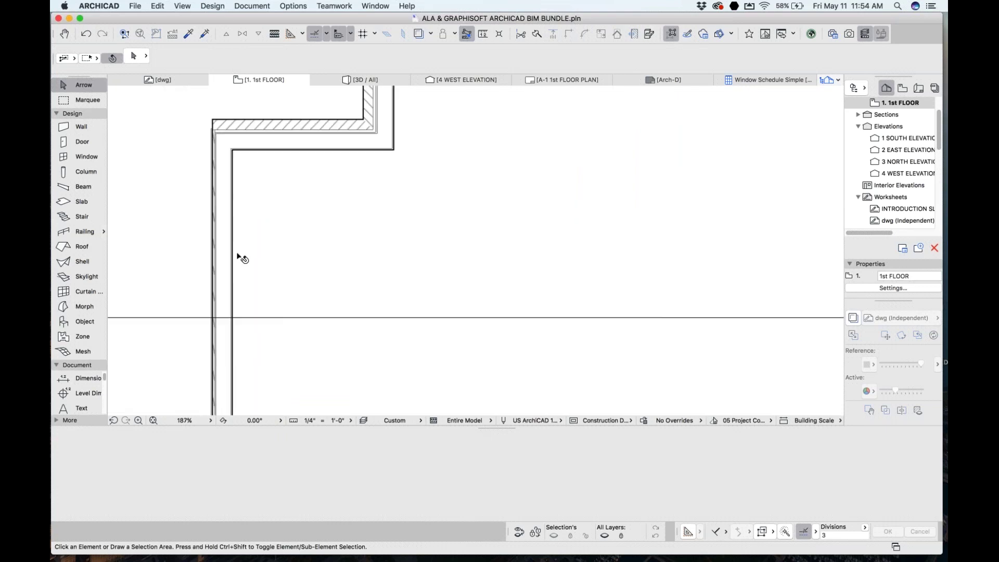
- Transfer the adjacent brick wall's settings to the siding bump-out wall, excluding home story and ID, and deselect it
click(225, 191)
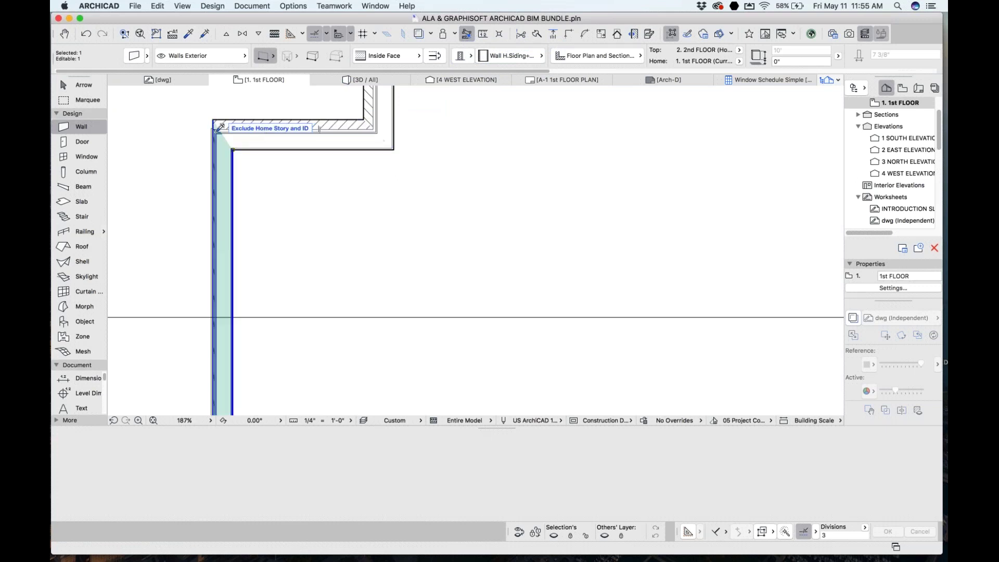
key(Escape)
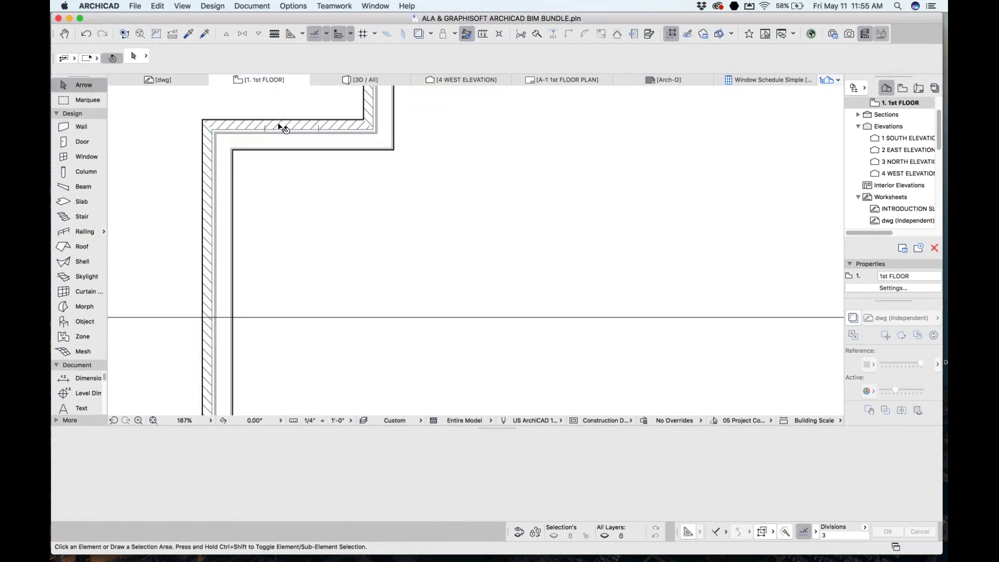
- Open the brick bump-out wall's composite for editing and review the brick skin's type options and the available composites, keeping Wall Brick+Wd2x6; 11 1/4"
click(281, 125)
right_click(282, 125)
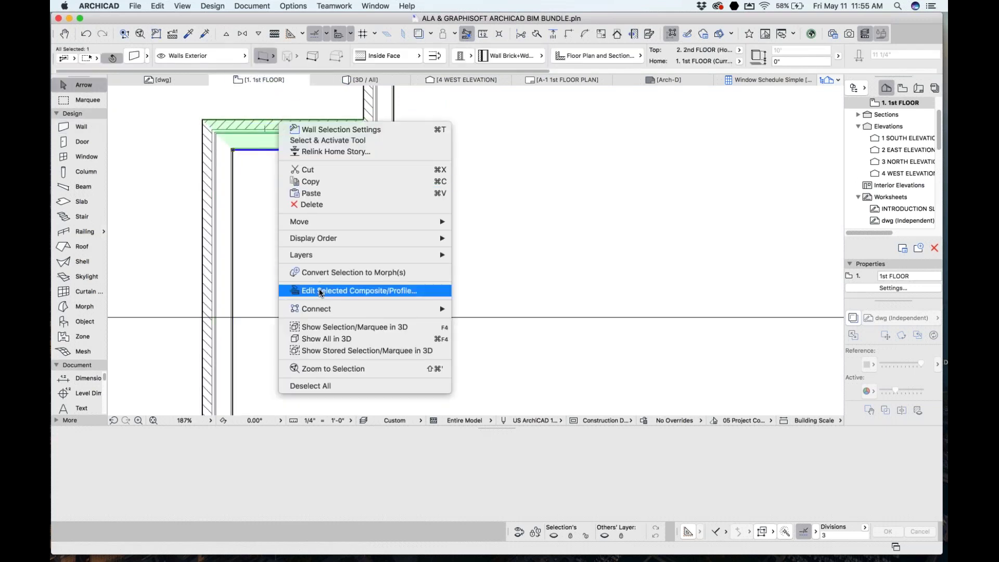
click(321, 288)
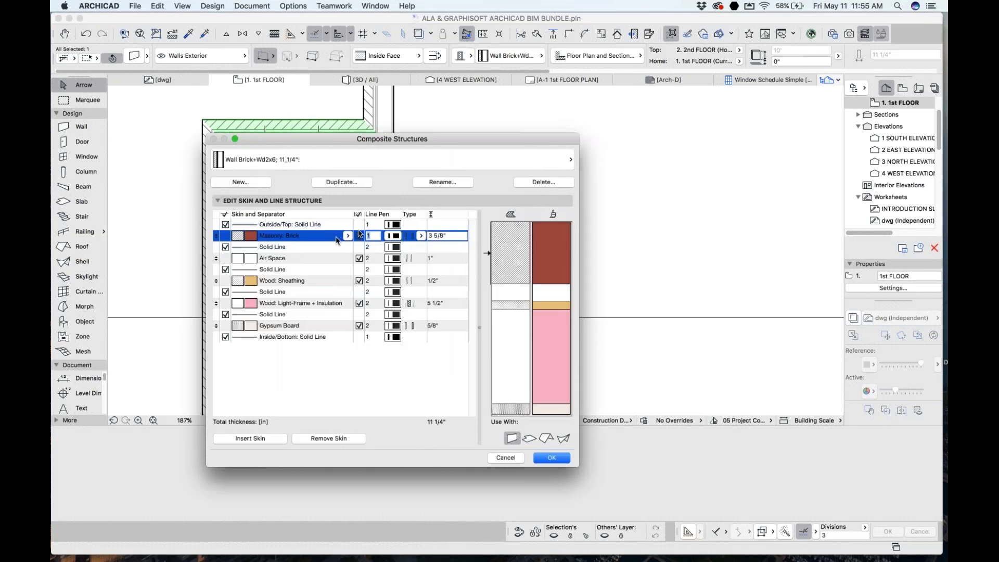
click(421, 236)
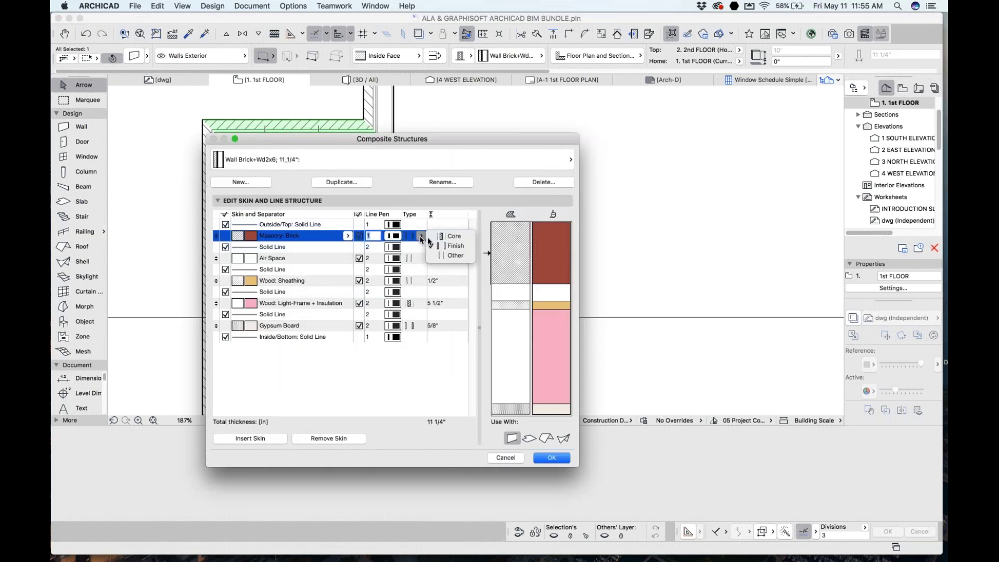
click(428, 238)
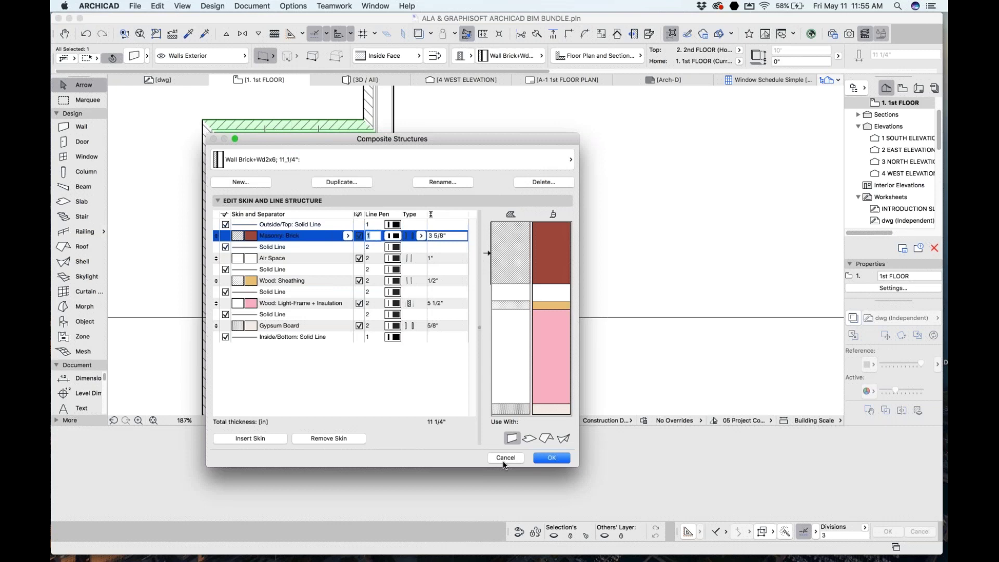
click(523, 163)
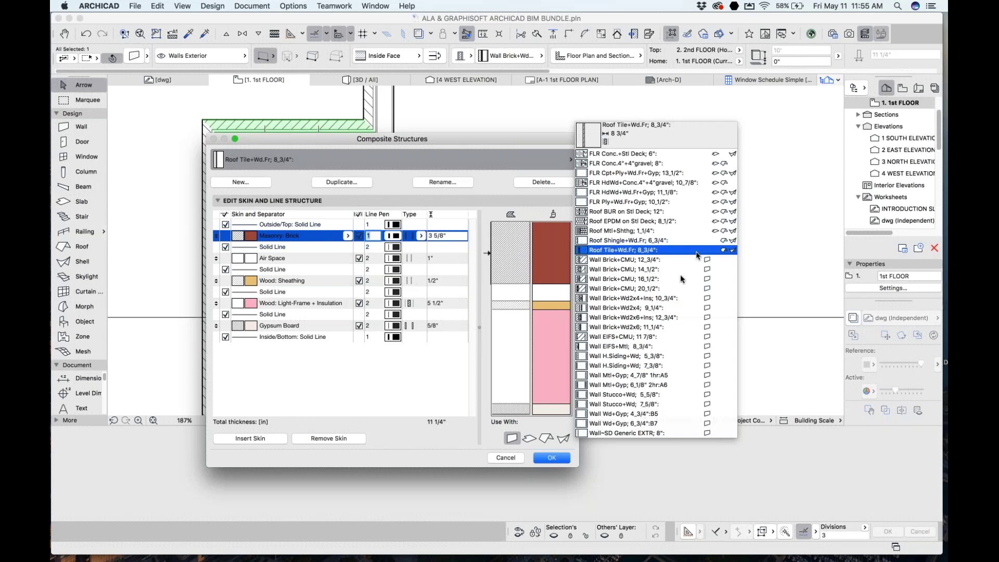
click(676, 327)
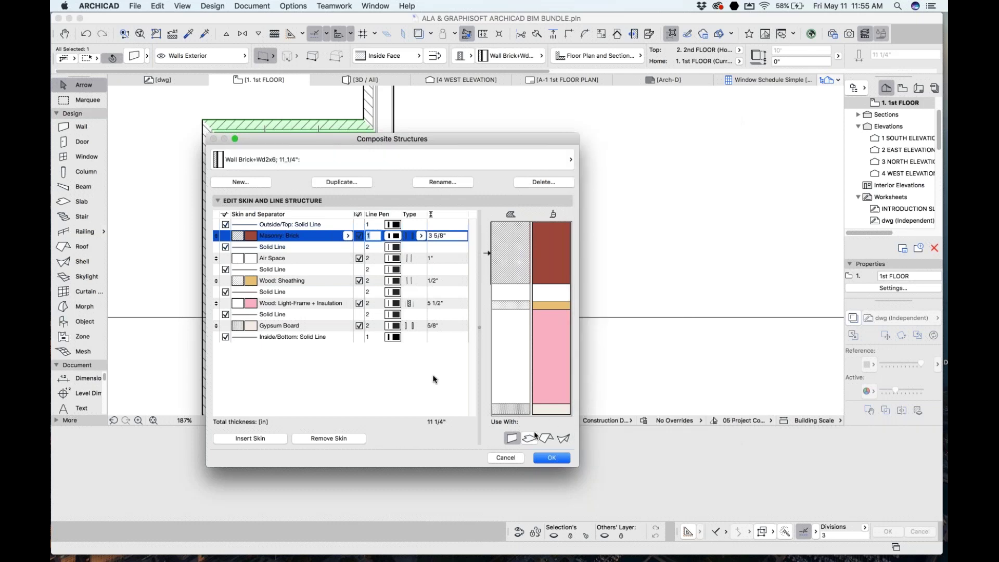
- Add a 2" Generic Exterior Material skin inside the gypsum board of the Wall Brick+Wd2x6 composite and apply it to the walls
click(327, 327)
click(250, 438)
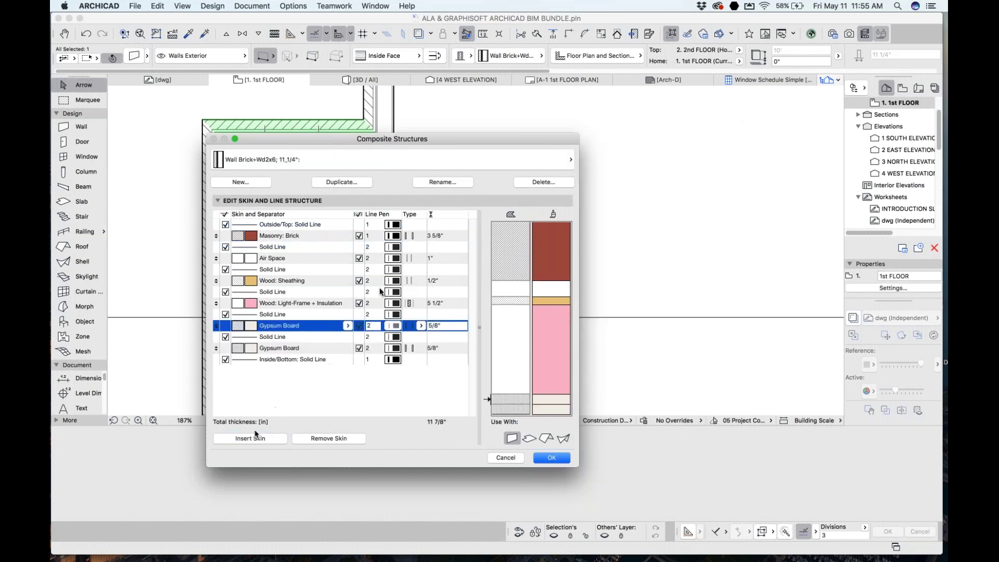
click(342, 349)
click(348, 347)
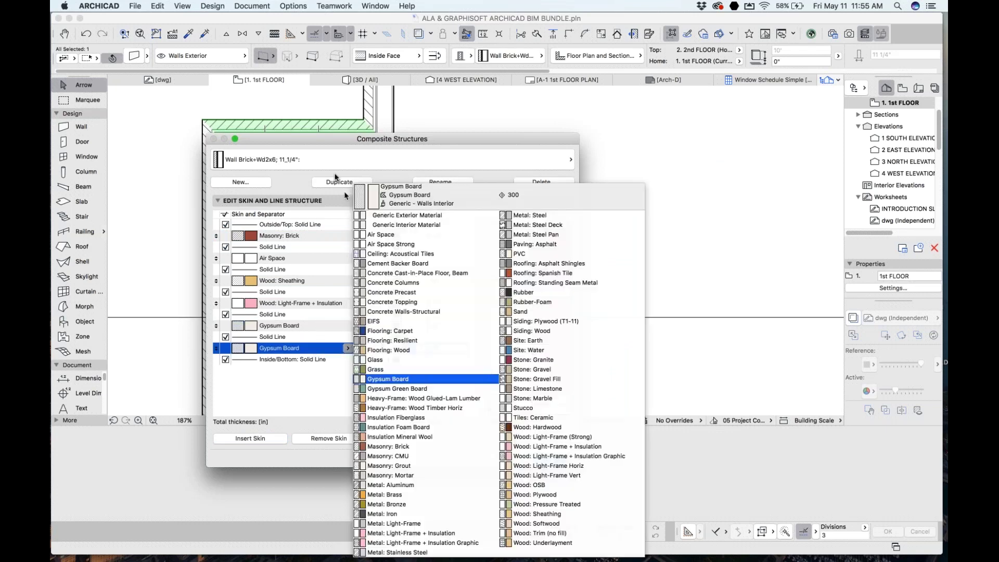
click(407, 215)
click(424, 347)
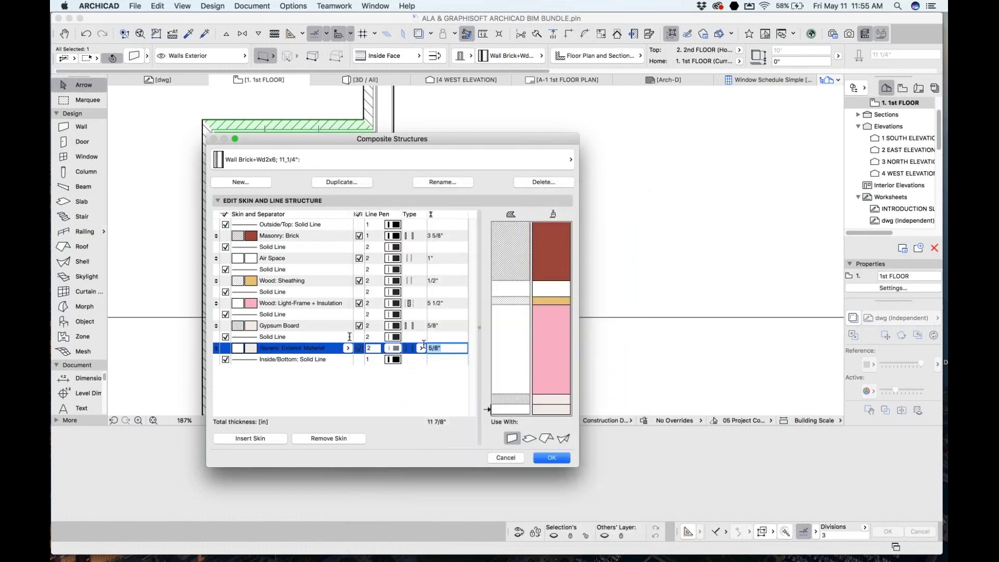
key(Return)
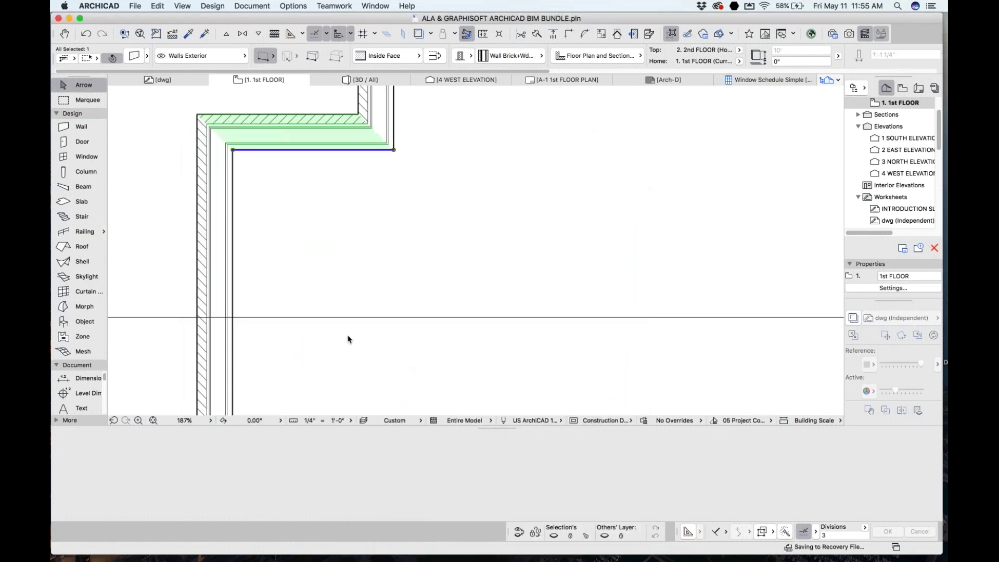
scroll(272, 194, up, 5)
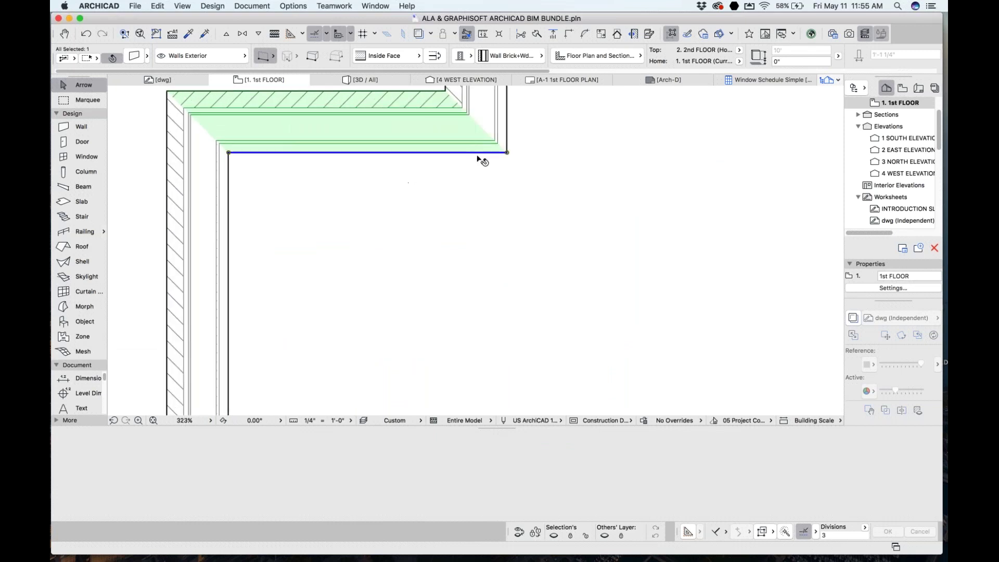
- Remove the Generic Exterior Material skin from the selected wall's composite, apply the change and deselect the wall
right_click(409, 139)
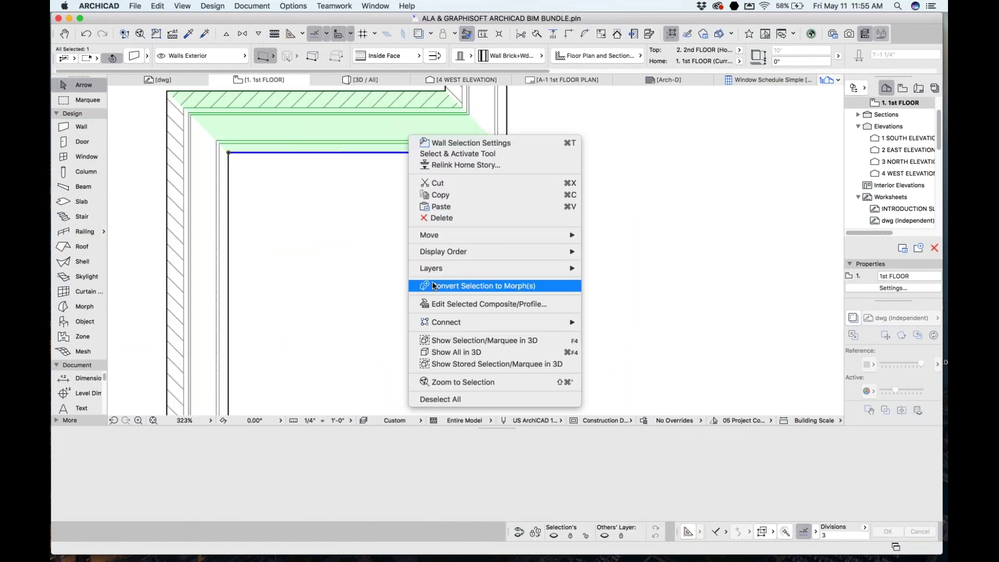
click(419, 306)
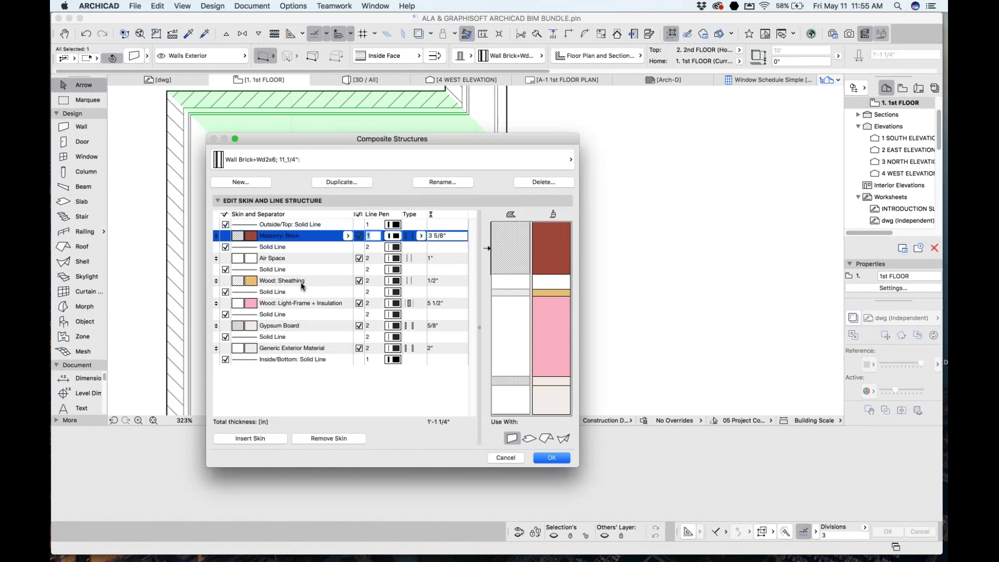
click(320, 348)
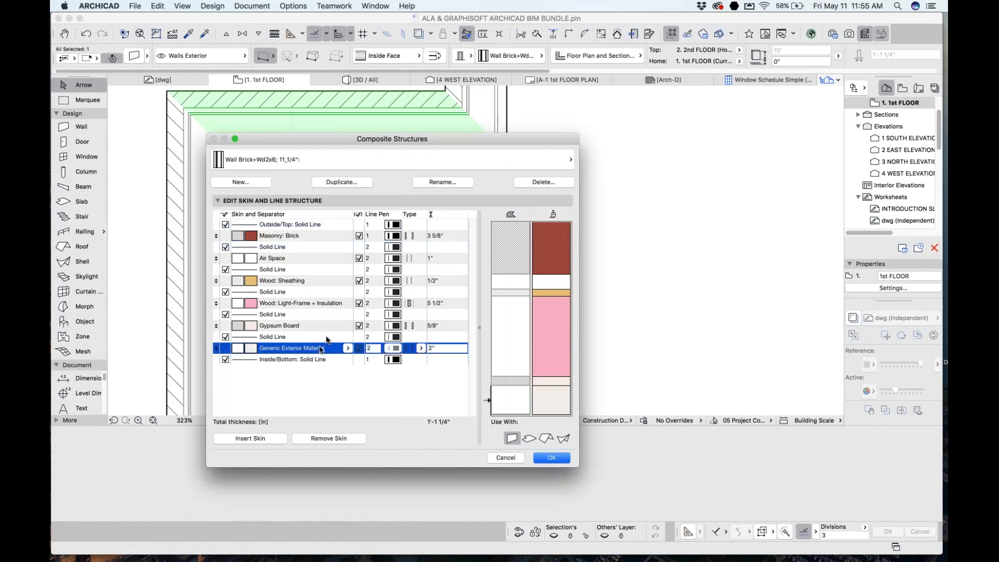
click(332, 438)
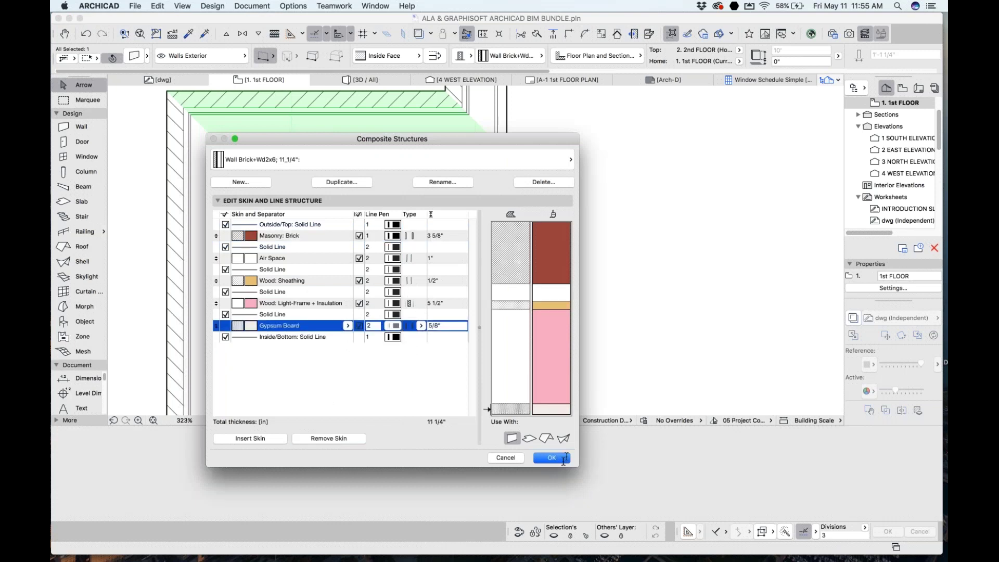
click(553, 458)
scroll(409, 296, down, 5)
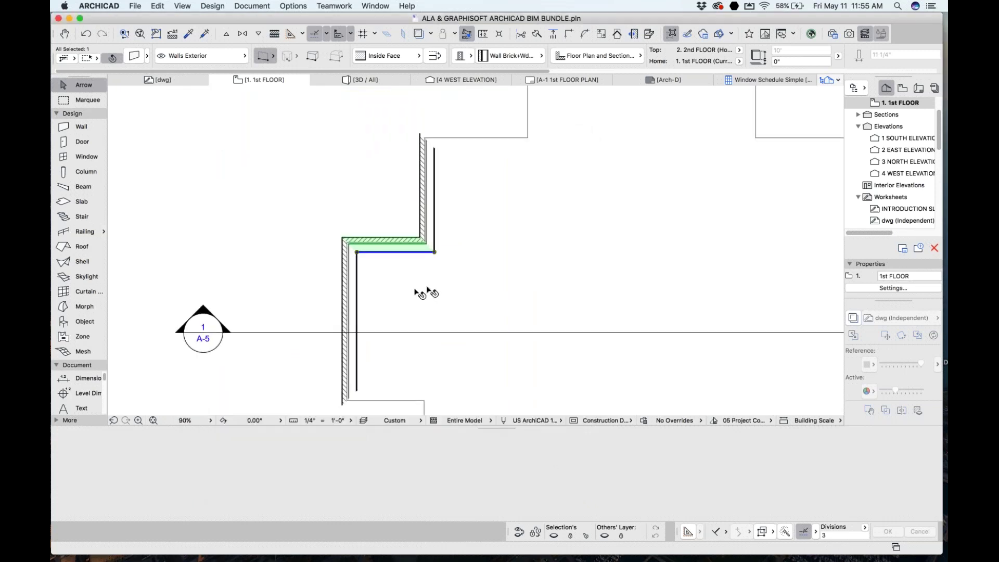
scroll(383, 270, down, 3)
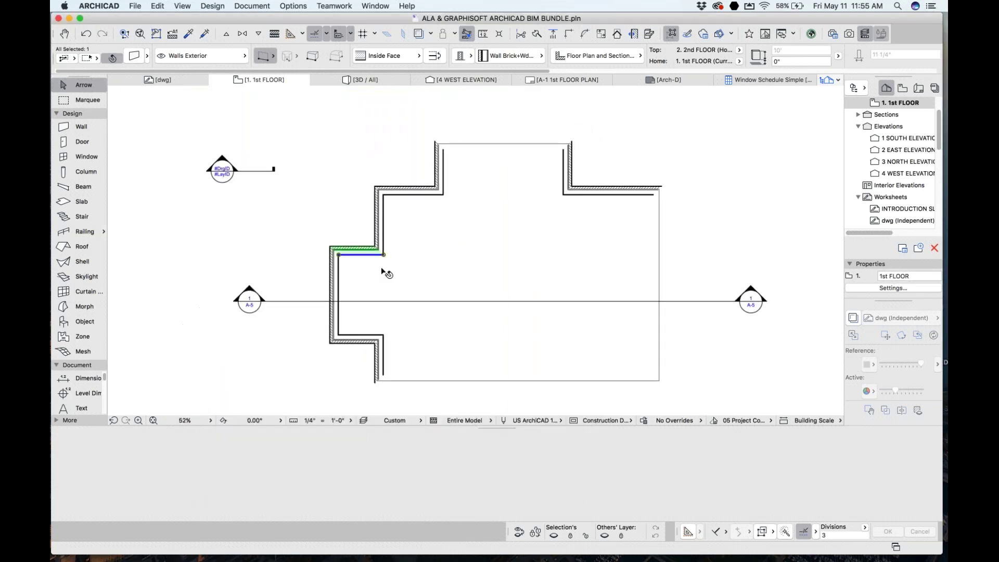
click(567, 261)
- Detach the docked Surface Painter palette and close it to enlarge the plan view
scroll(578, 268, up, 2)
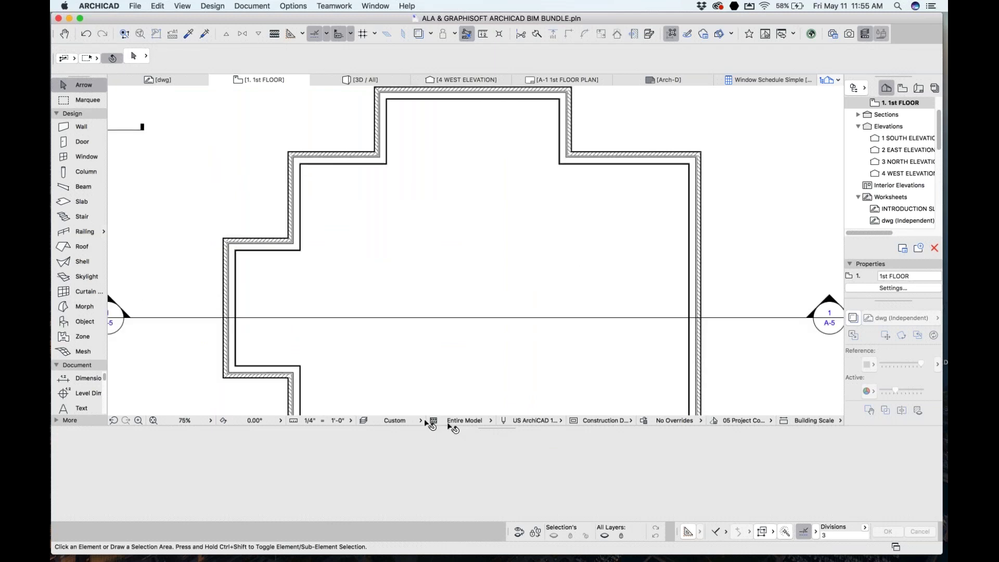
click(485, 427)
mouse_move(487, 426)
mouse_down()
mouse_move(256, 307)
mouse_move(538, 339)
mouse_up()
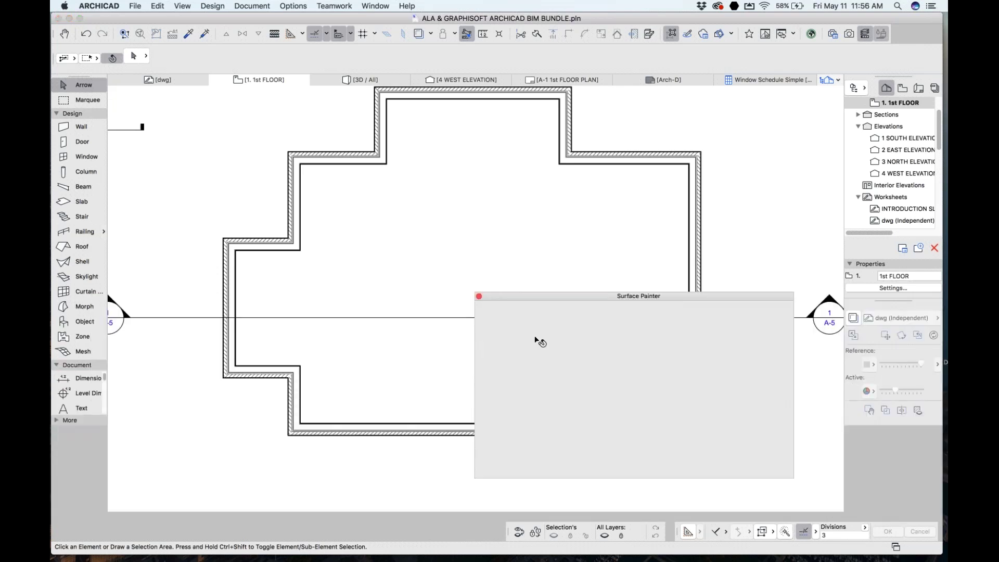
click(479, 296)
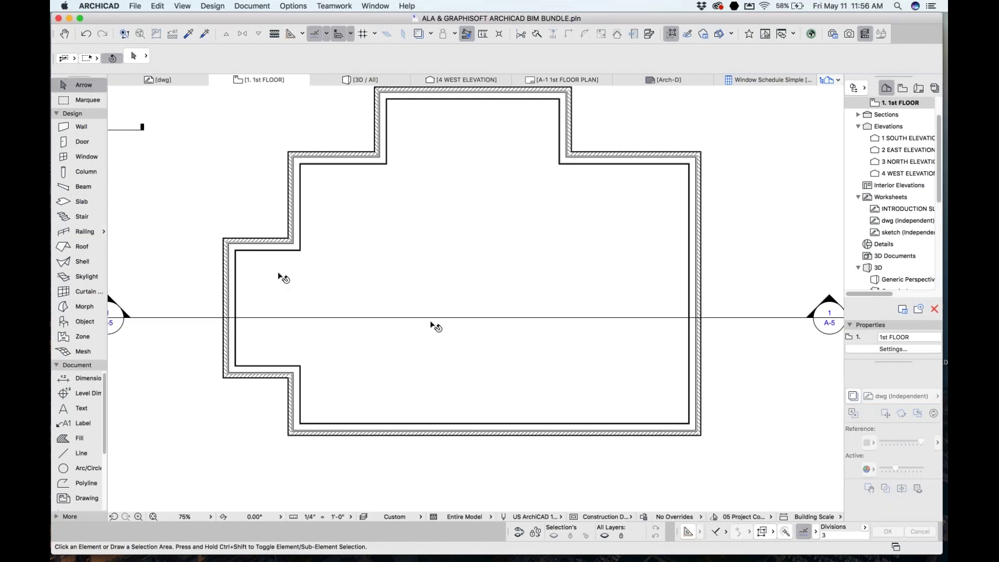
- Turn on guide lines and place vertical ones along the west wall's inner face, at the north bump-out's west inner corner, and 5' east of that corner
click(289, 35)
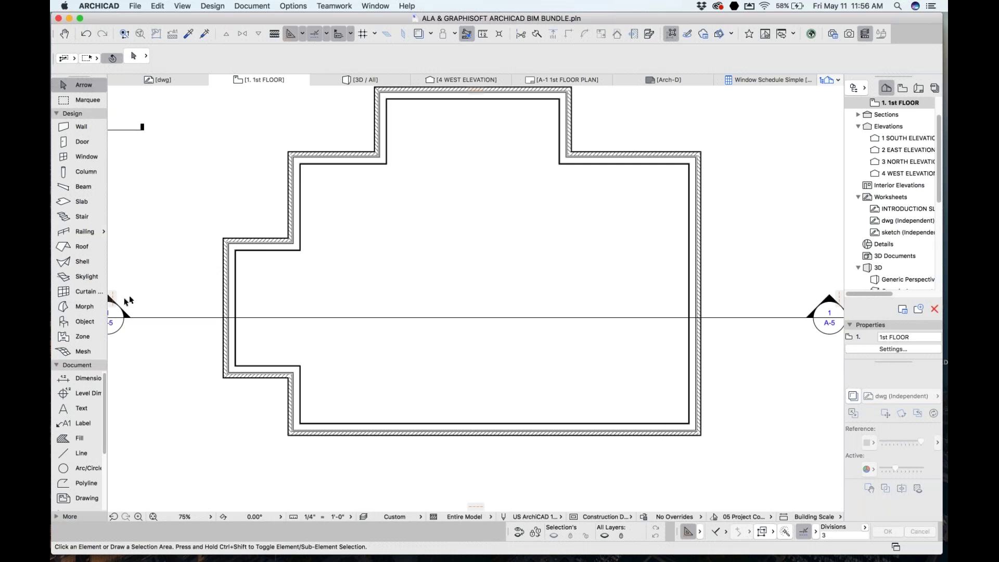
drag(114, 301, 307, 258)
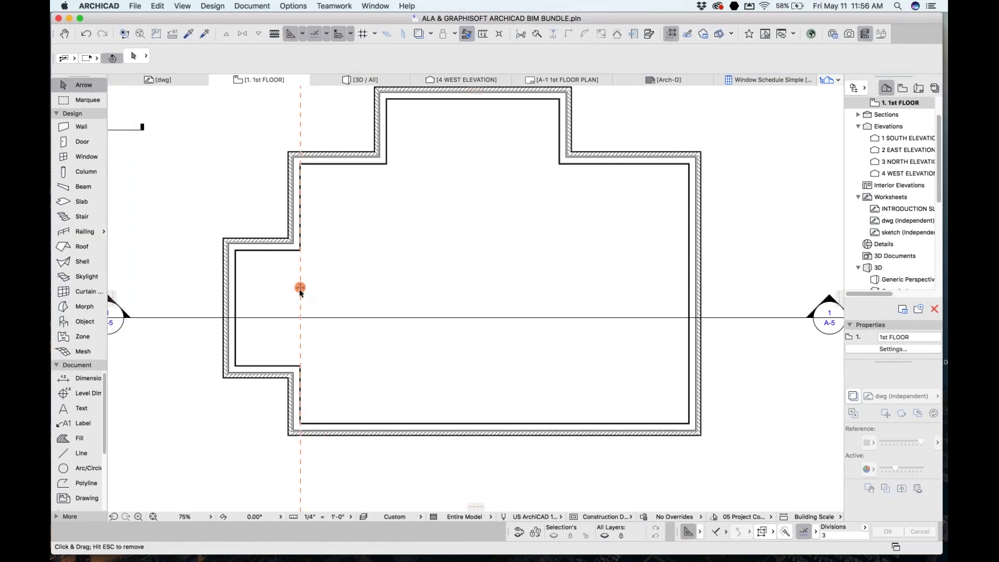
drag(301, 289, 388, 167)
drag(389, 167, 434, 174)
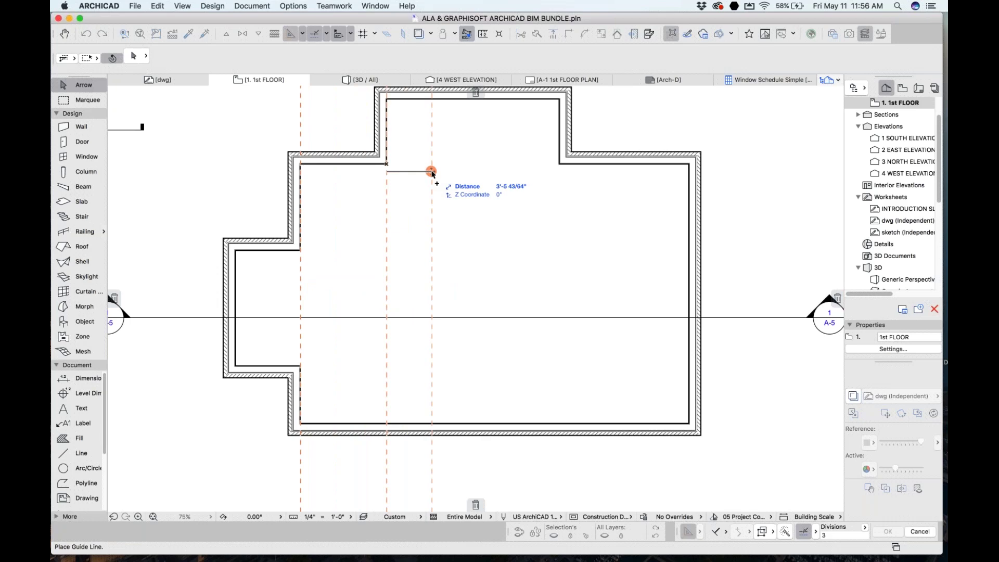
text(5)
key(Return)
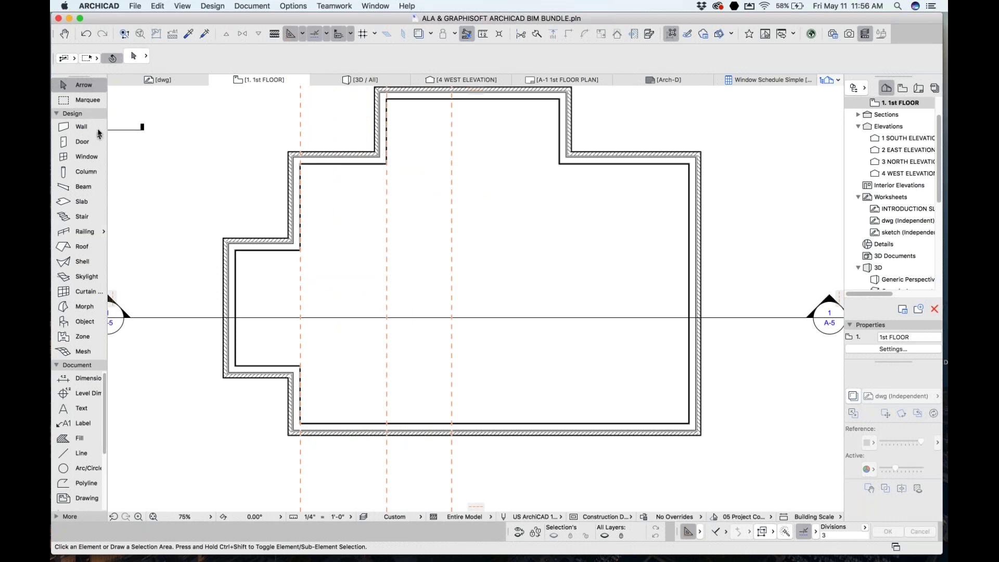
- Load the 2x4 Wood Studs favorite from the Interior Walls folder as the wall default
click(82, 127)
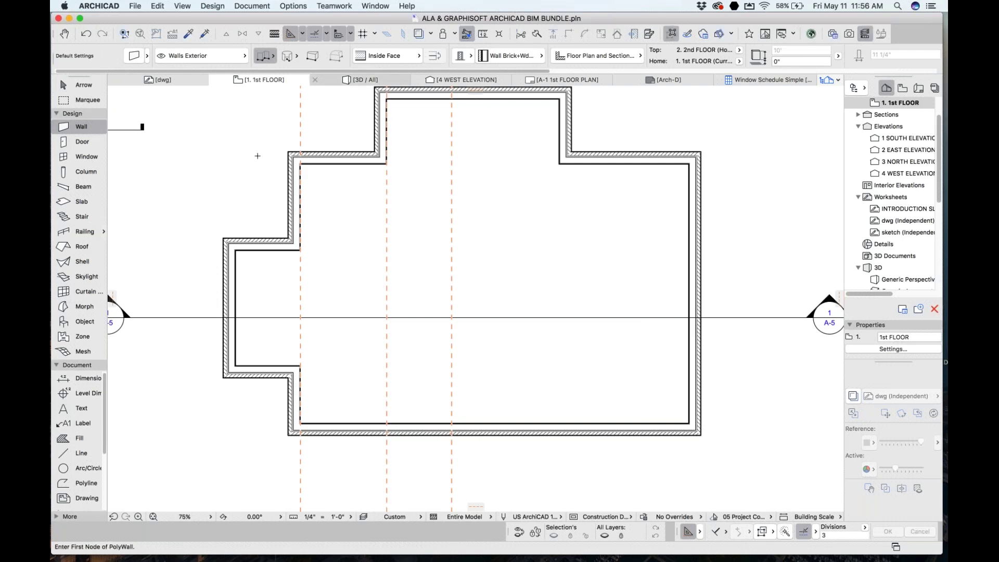
click(103, 127)
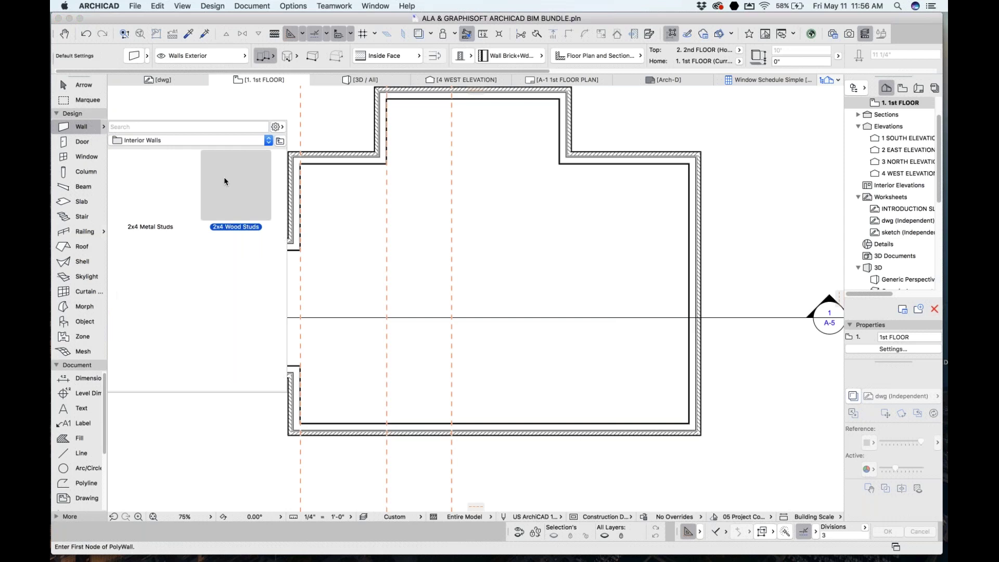
click(281, 142)
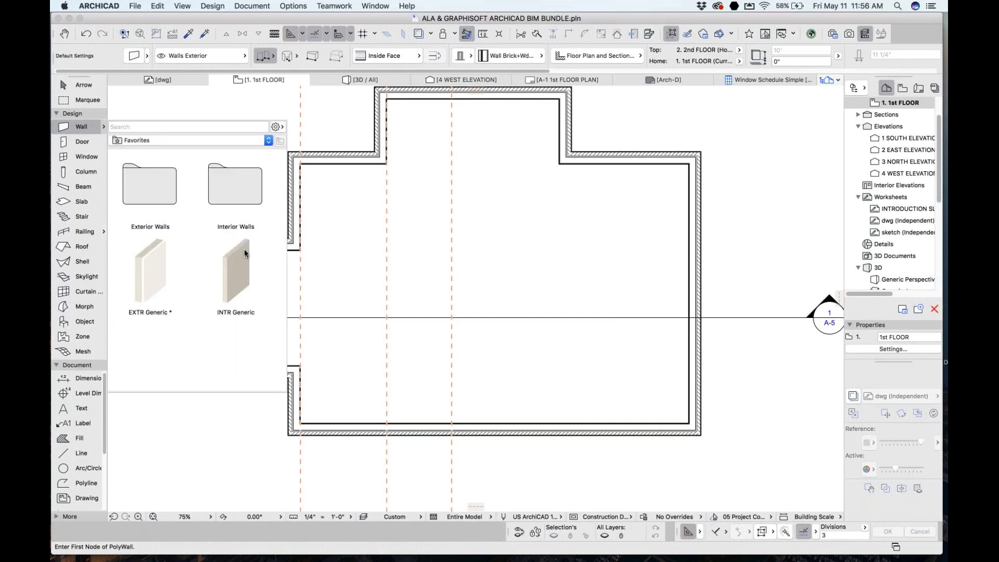
double_click(239, 204)
double_click(237, 203)
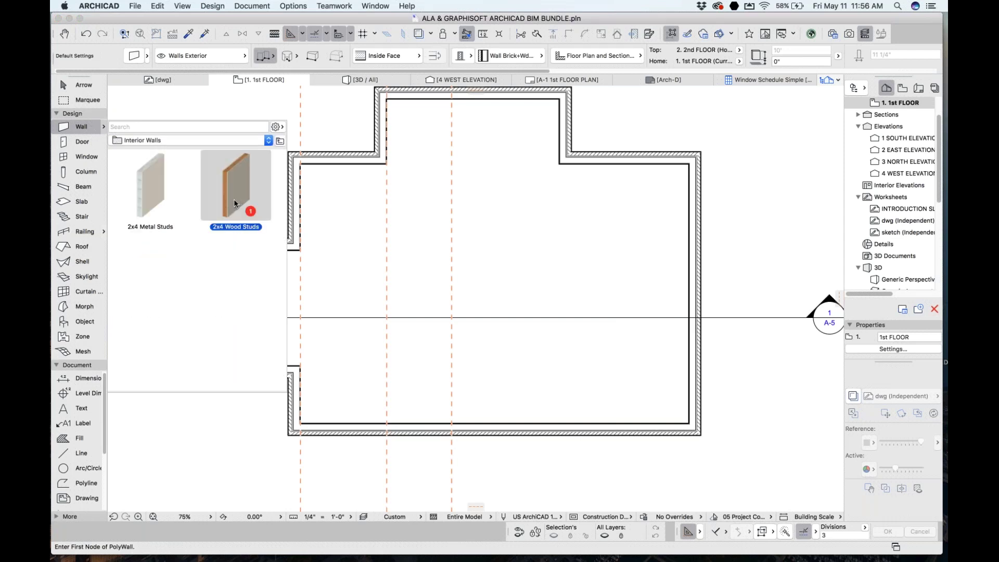
- Draw a 20' interior wall along the guide from the north bump-out's west inner corner to the south exterior wall
click(386, 164)
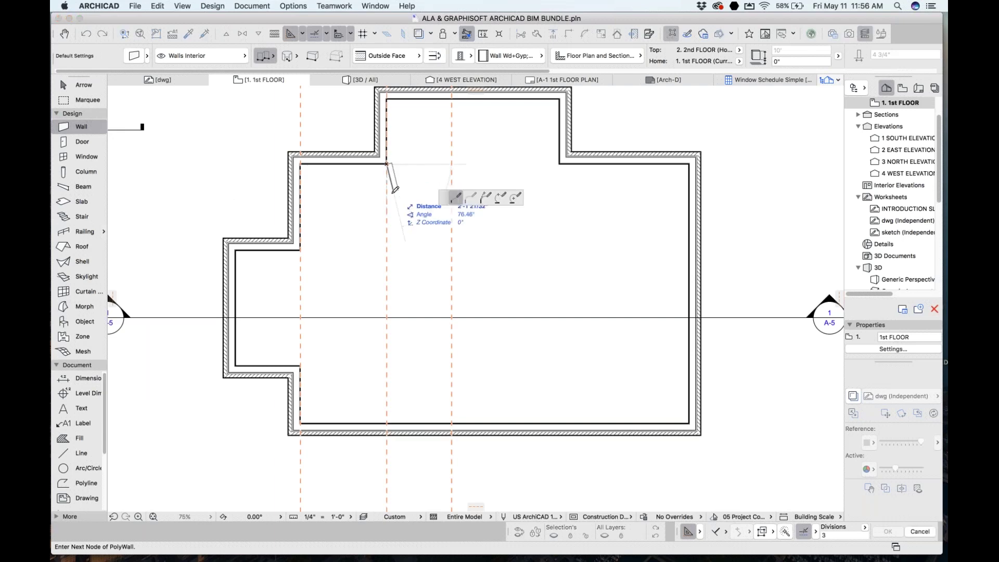
click(387, 423)
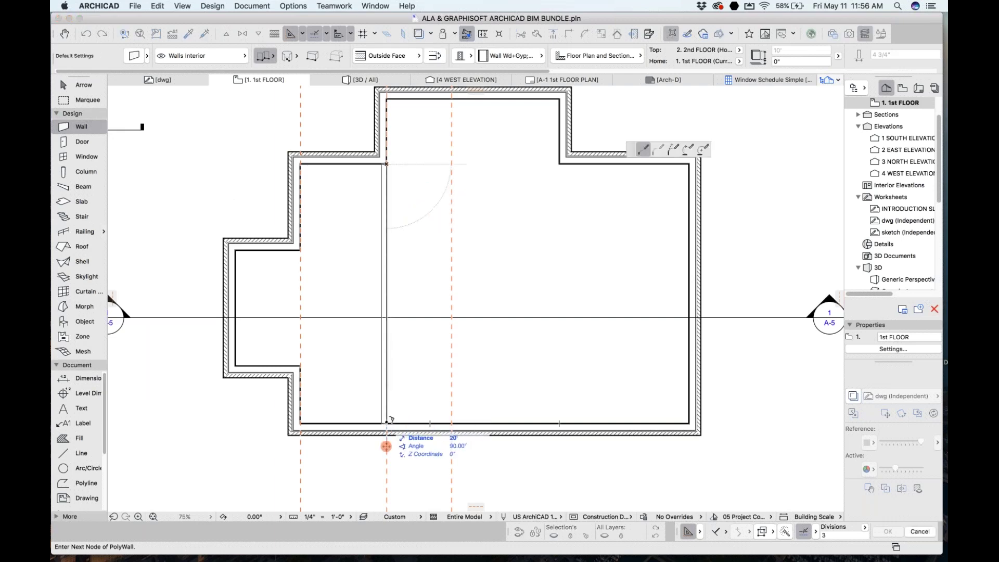
click(387, 423)
- Draw an interior wall across the north bump-out's opening between its two inner corners and inspect the wall junction
scroll(390, 161, up, 5)
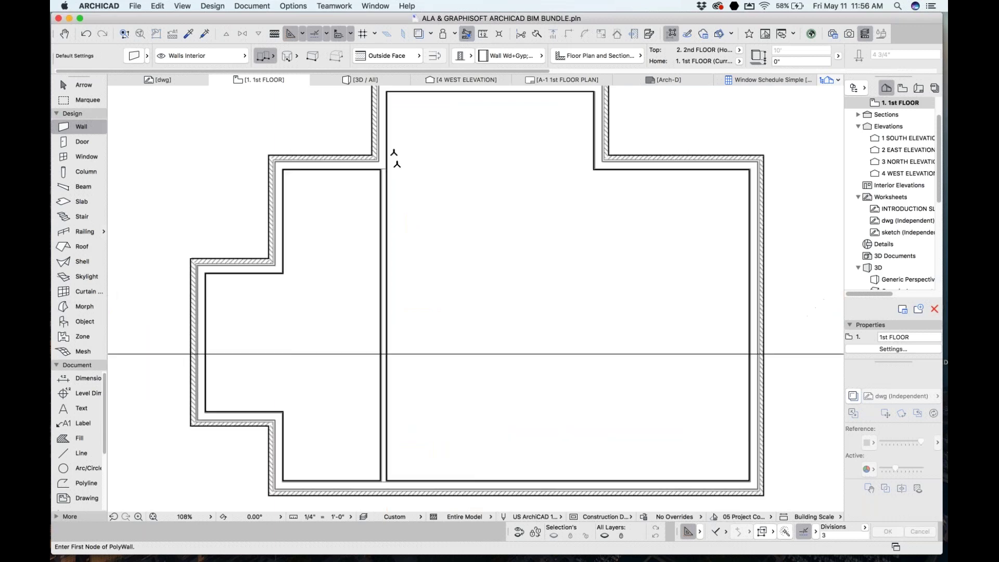
click(382, 179)
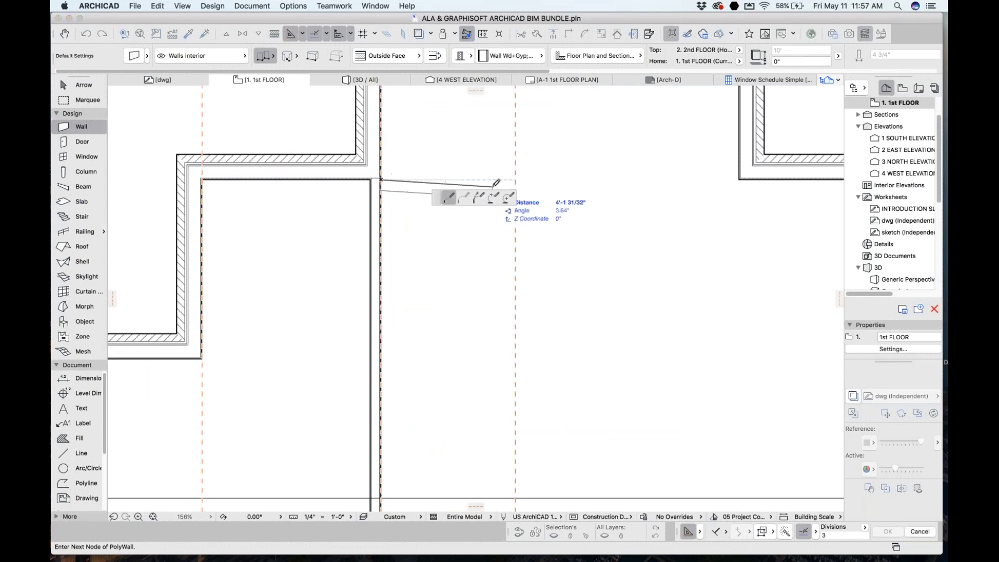
double_click(741, 174)
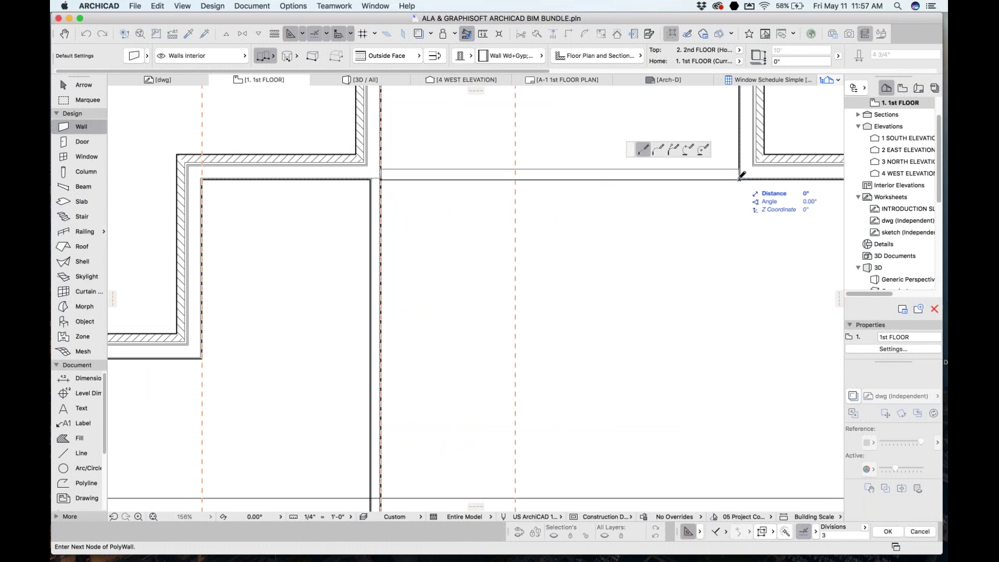
scroll(443, 199, up, 3)
scroll(443, 200, up, 3)
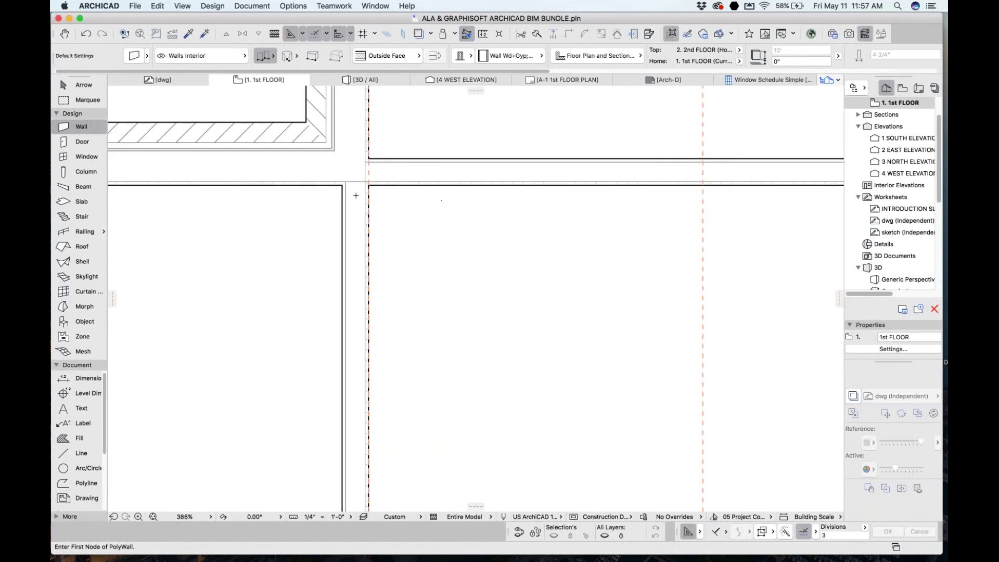
scroll(355, 227, down, 8)
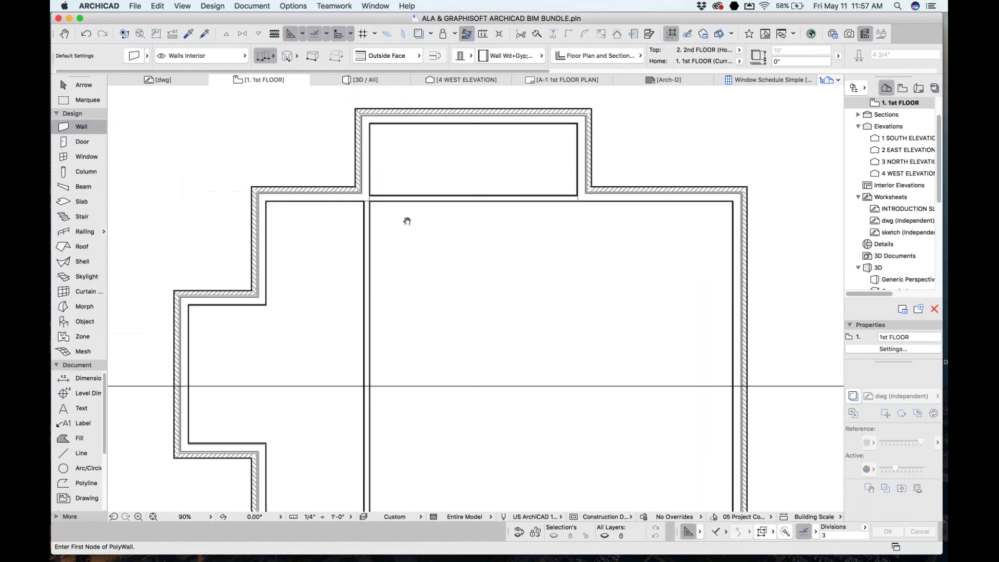
- Draw an L-shaped interior wall running 10' south along the east guide and west to the long interior wall, then view it in 3D
click(455, 149)
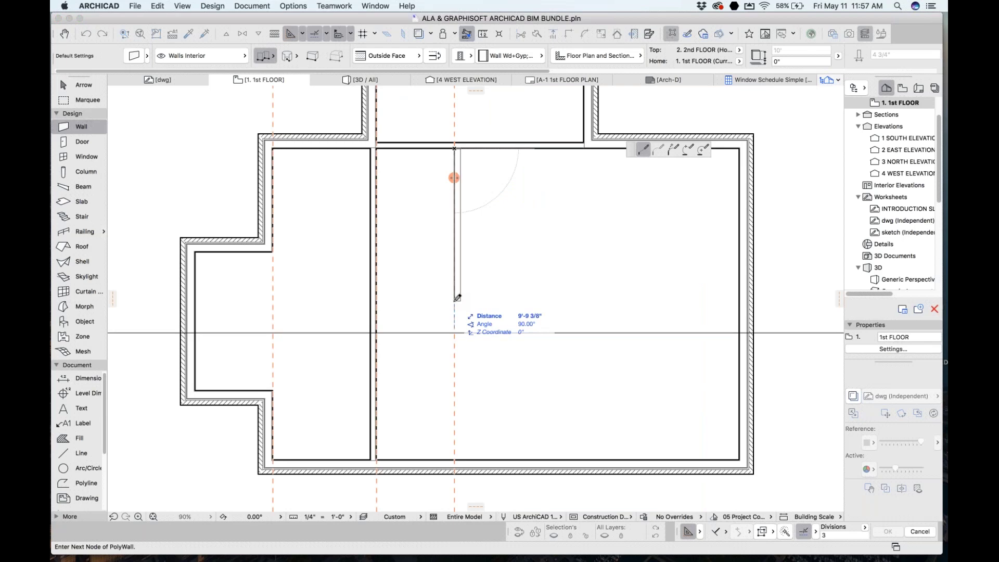
text(10)
key(Return)
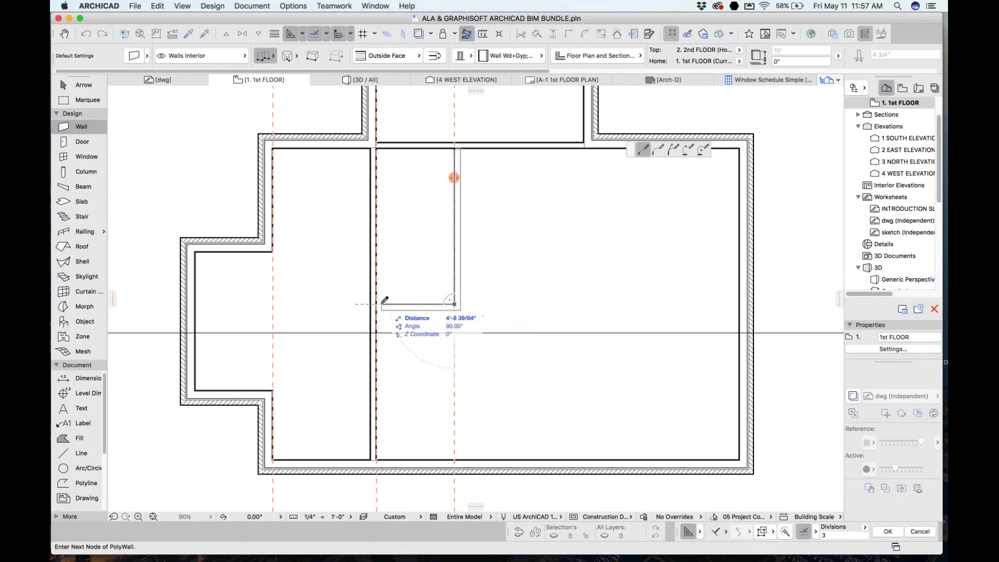
double_click(377, 305)
key(shift+F1)
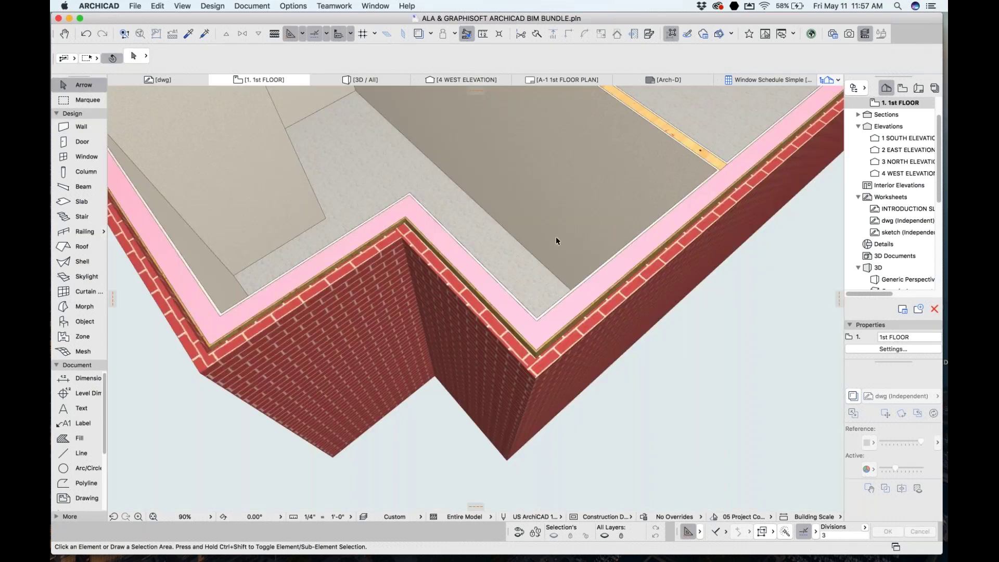
key(F3)
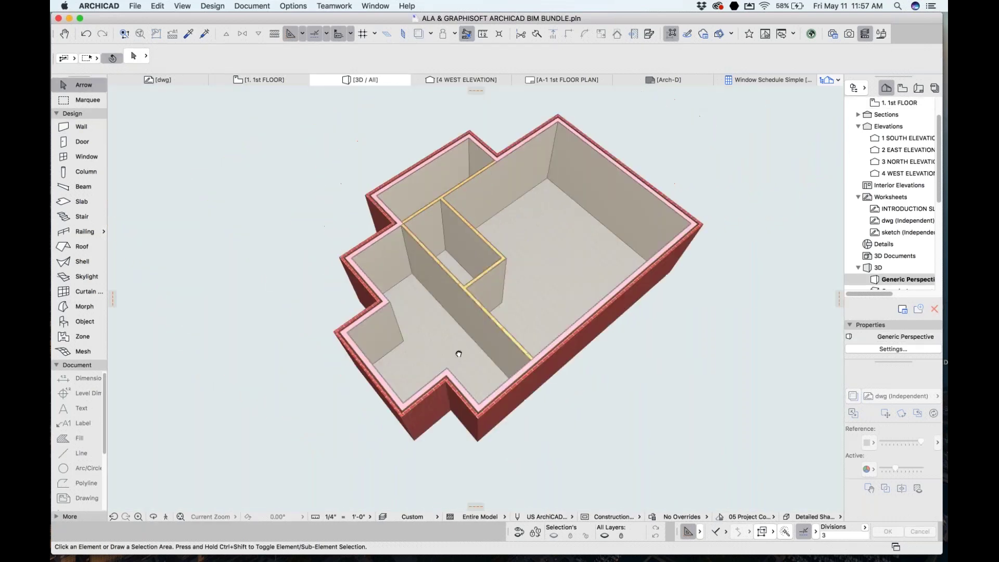
- In the floor plan, set snap points to Half and place an entrance door at the midpoint of the bump-out's north wall, west-hinged and opening inward
click(290, 80)
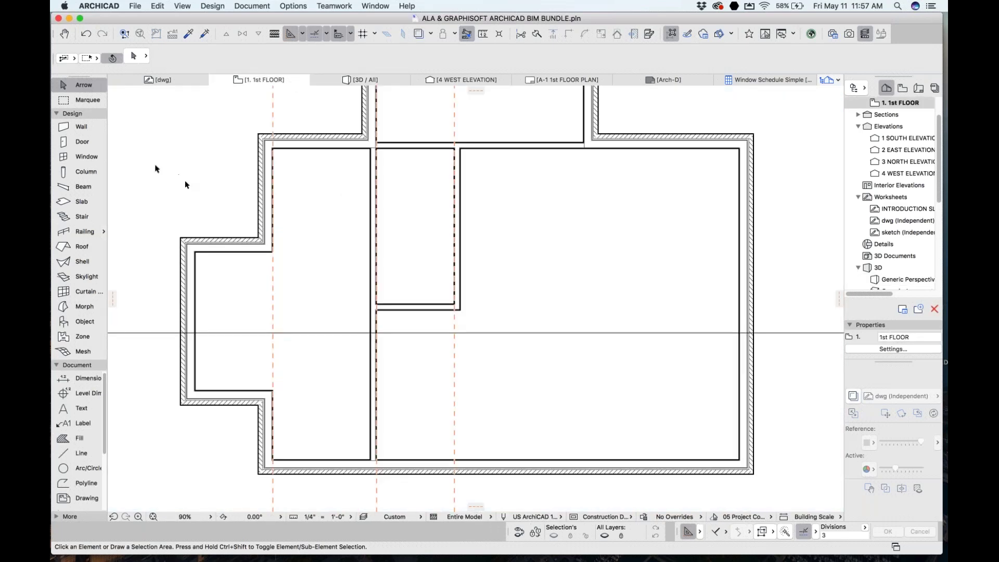
click(75, 142)
middle_drag(467, 234, 477, 306)
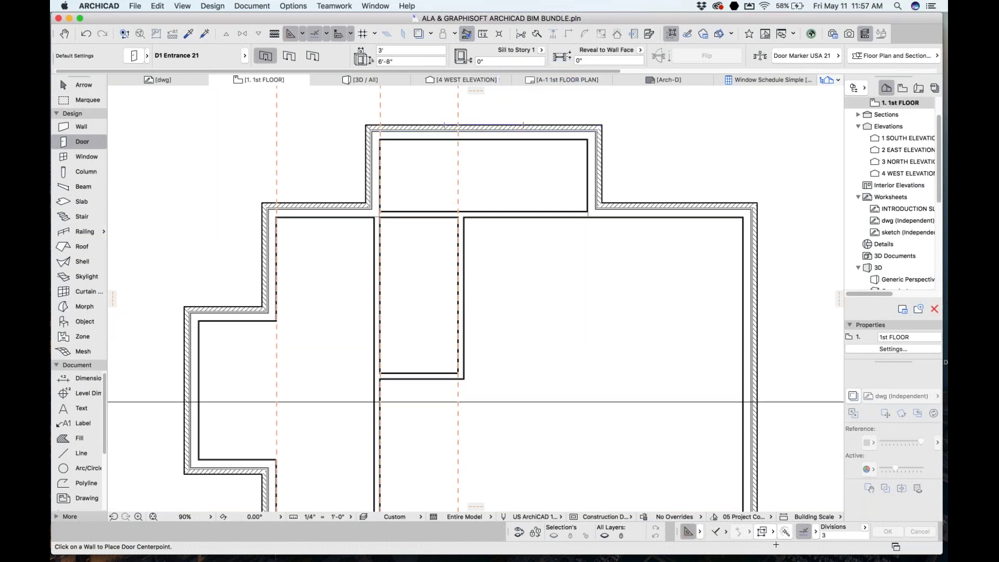
click(863, 531)
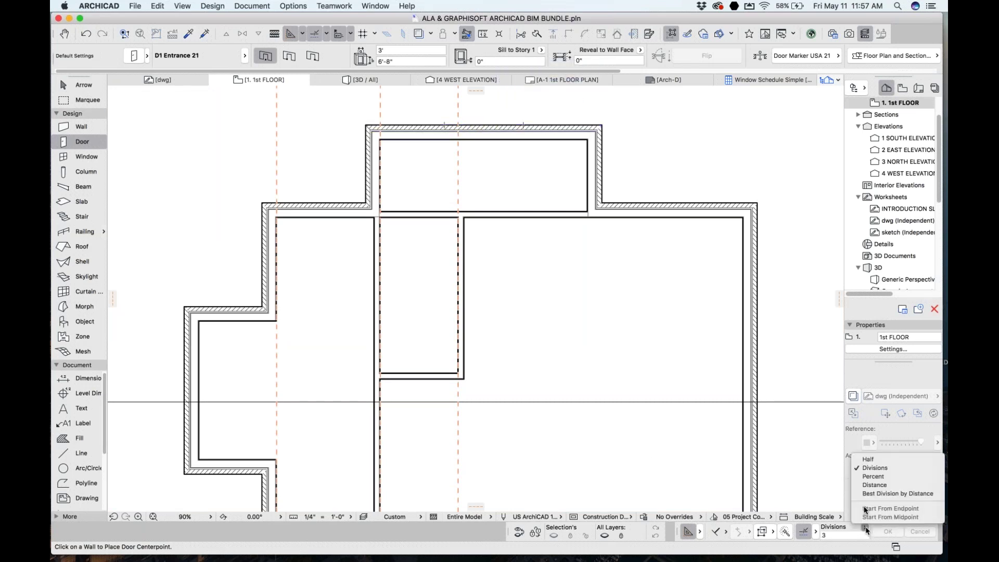
click(851, 447)
click(473, 124)
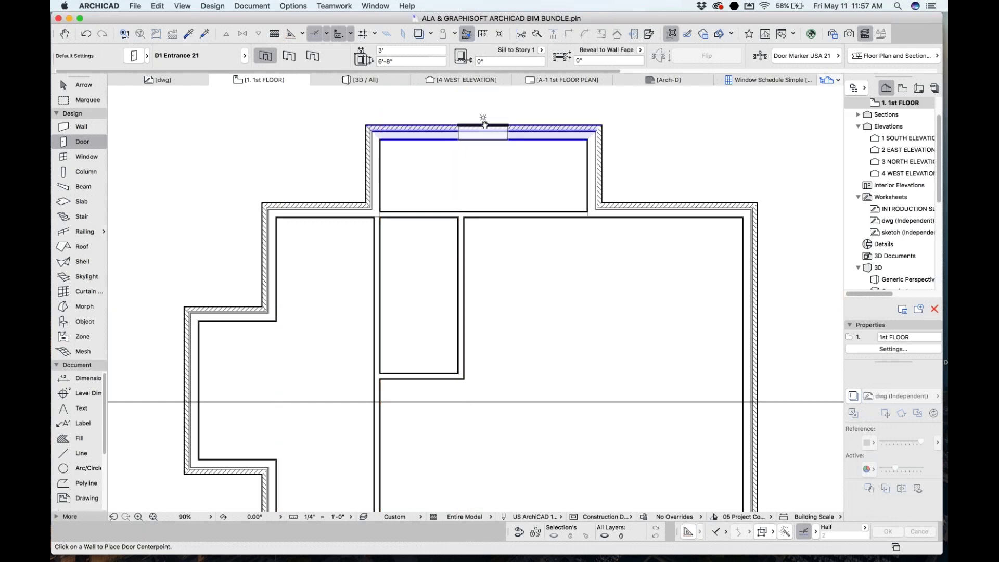
scroll(474, 156, up, 5)
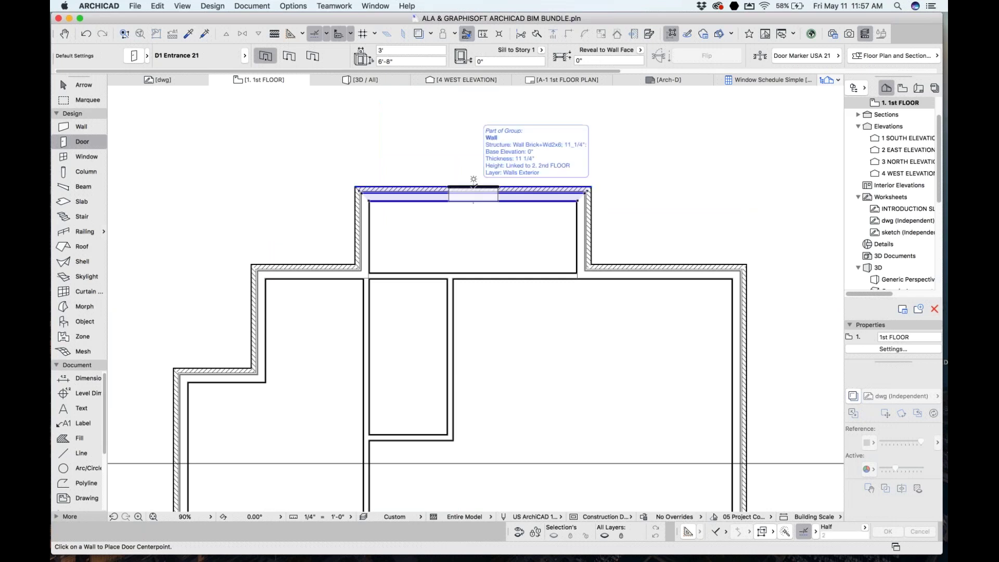
click(474, 179)
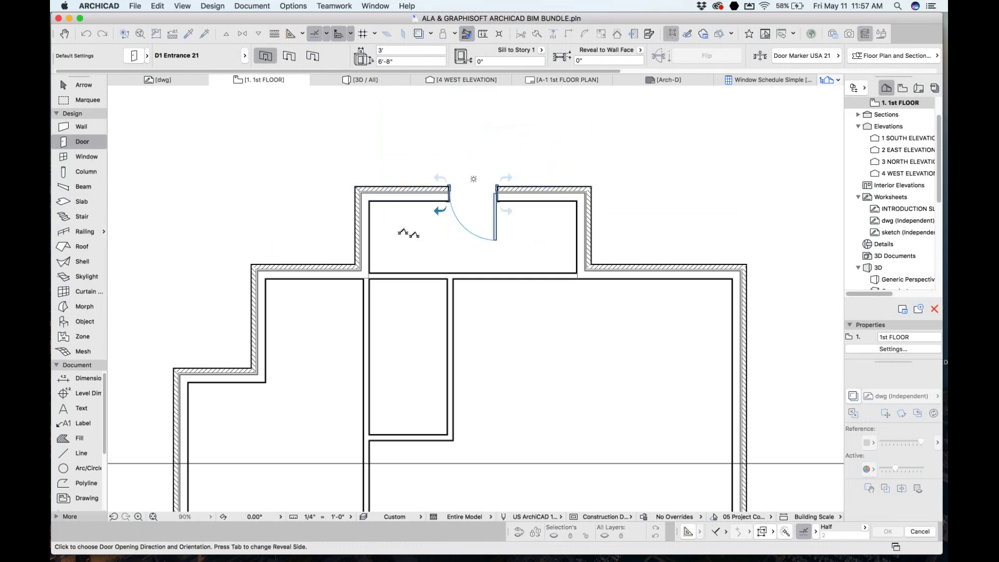
click(403, 232)
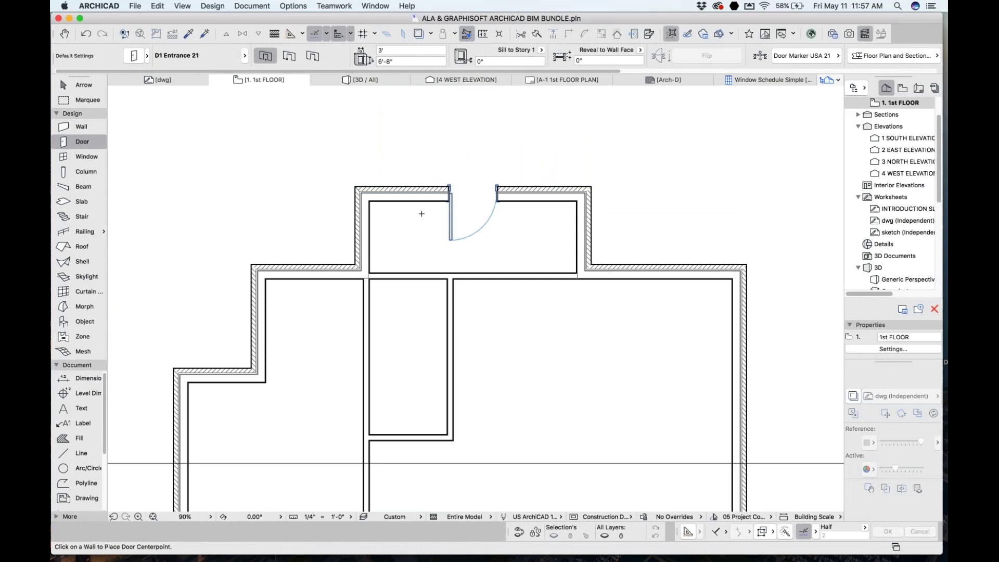
- Load the Single Door favorite from Interior Doors and place one between the bump-out and the small room, west-hinged and opening south
scroll(416, 208, down, 3)
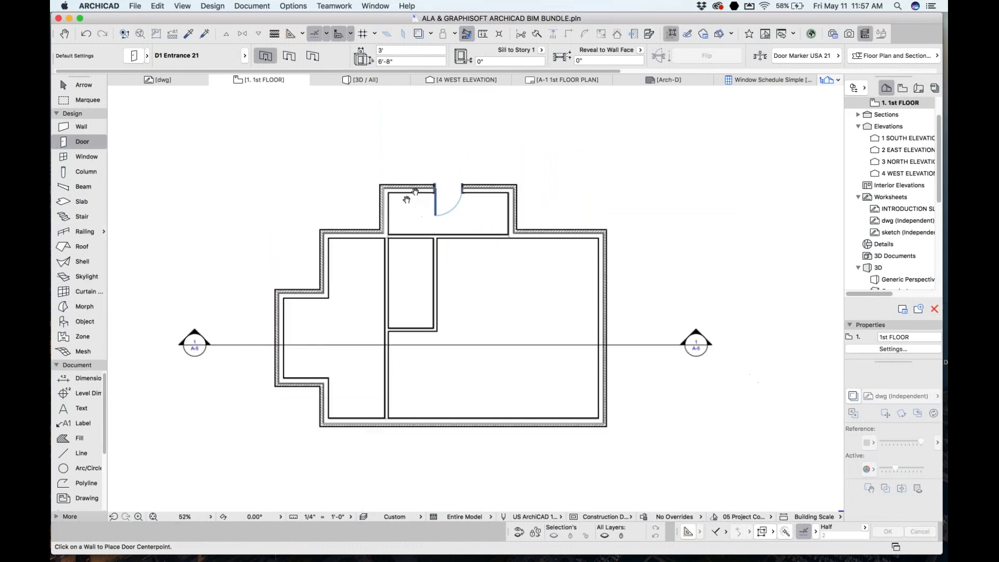
click(104, 143)
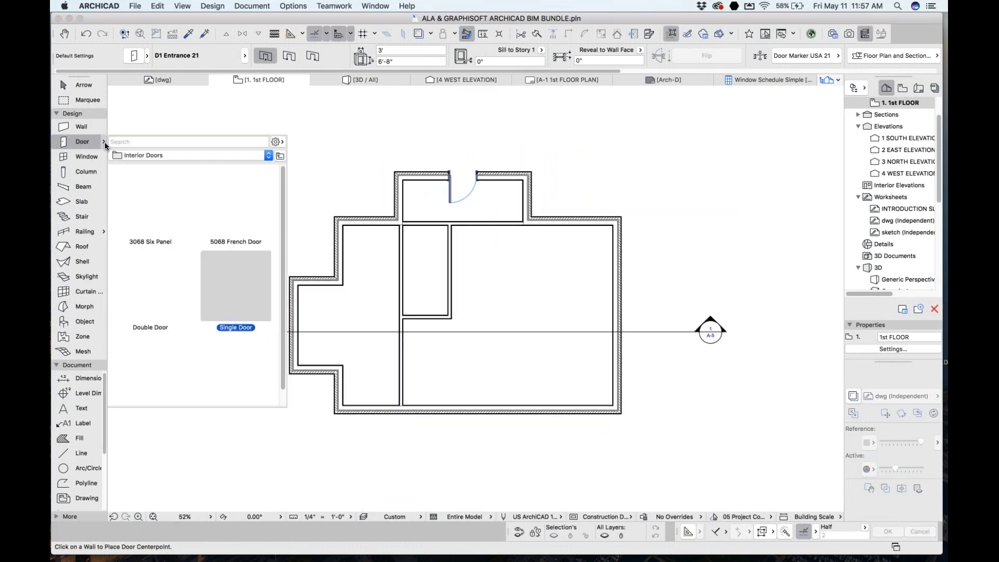
double_click(241, 271)
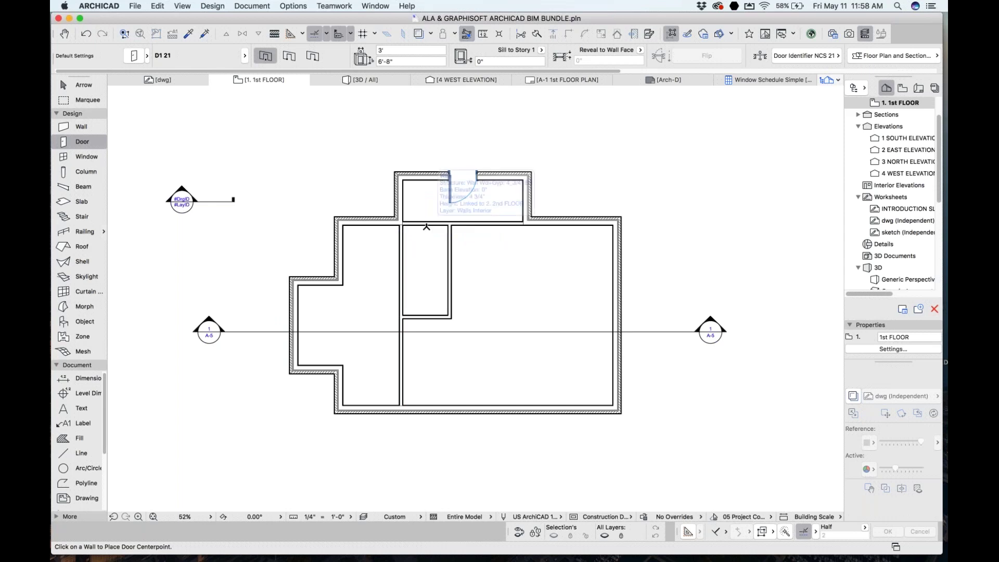
click(426, 225)
click(400, 378)
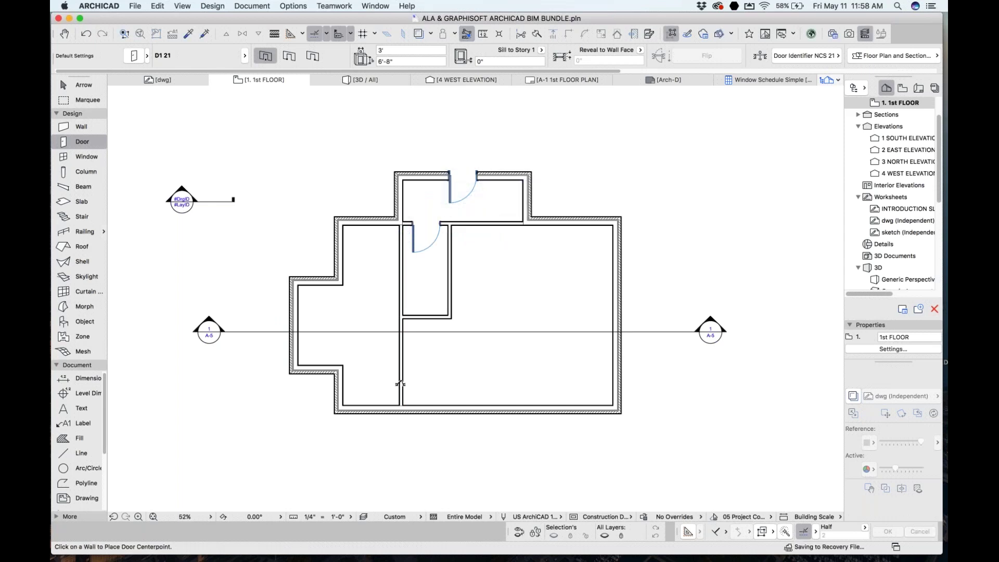
- Place a single door in the long interior wall near the small room's south end, hinged at the south and swinging into that room
scroll(398, 385, up, 3)
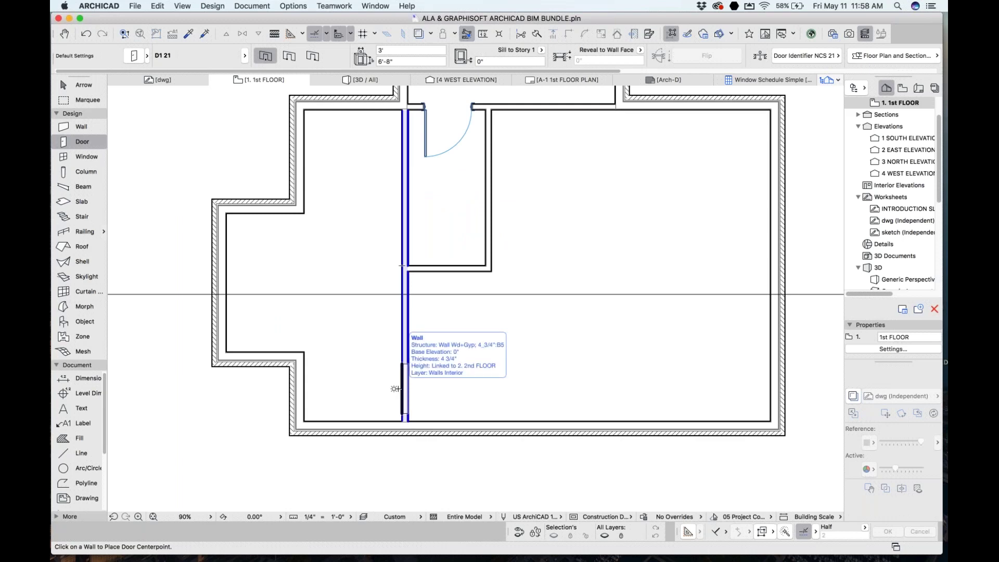
click(404, 236)
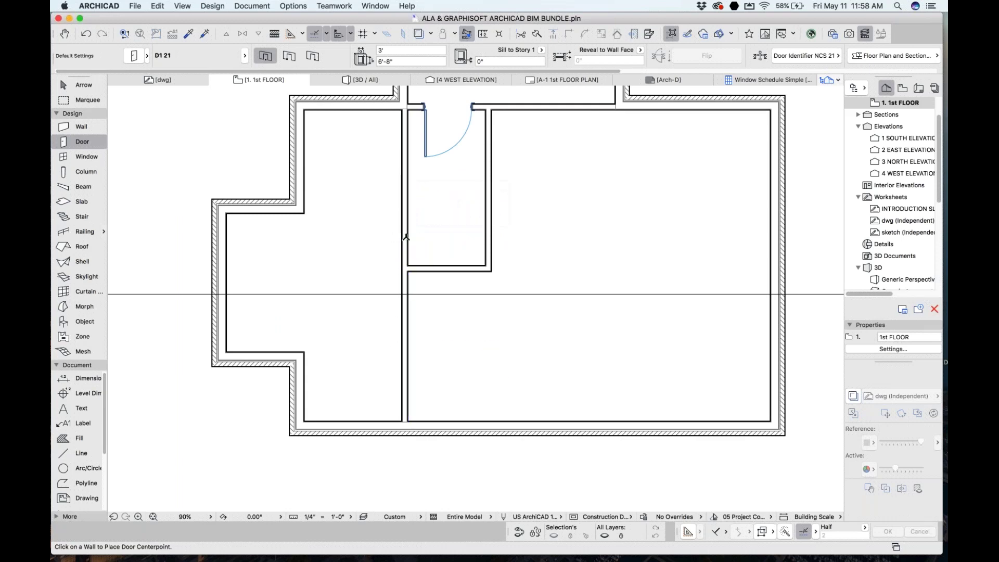
click(467, 271)
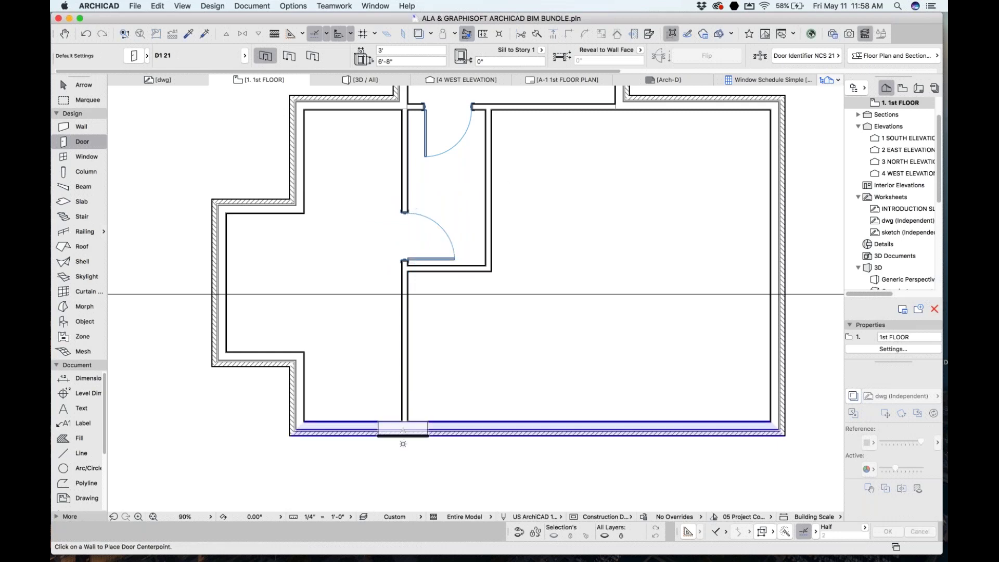
- Place a door by corner in the long interior wall, 3' from the south exterior wall's inner face, south-hinged and swinging west
scroll(403, 428, up, 5)
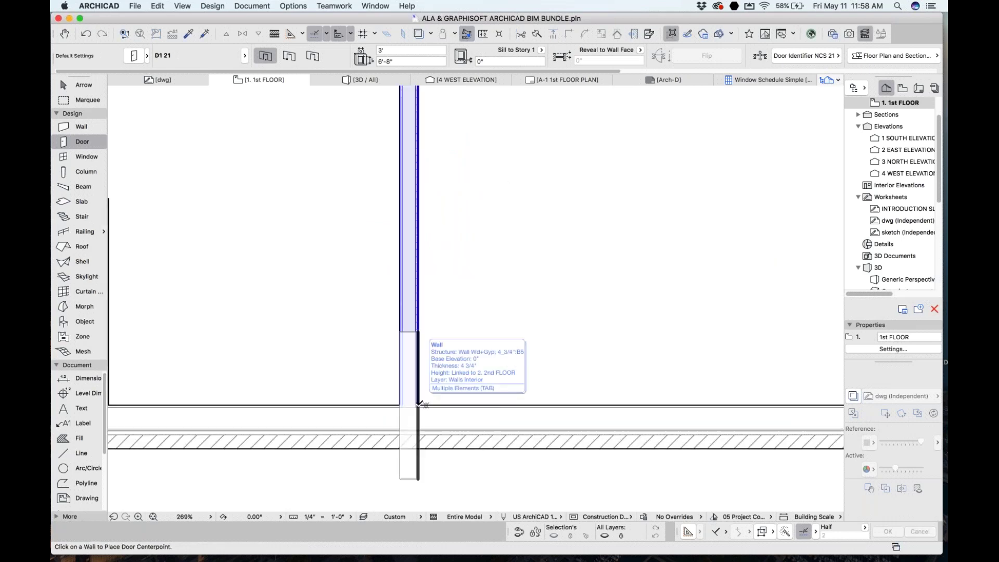
key(shift)
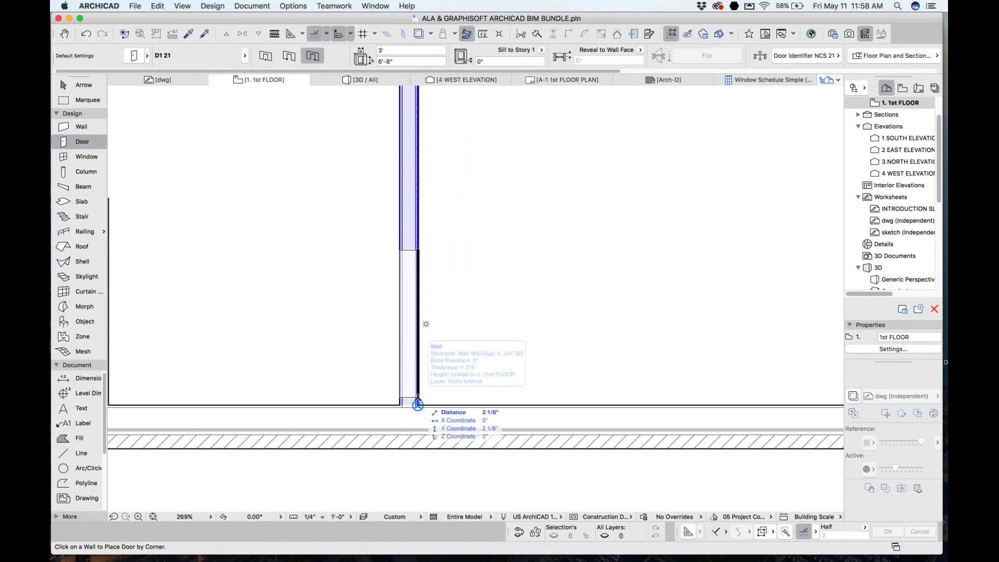
text(3)
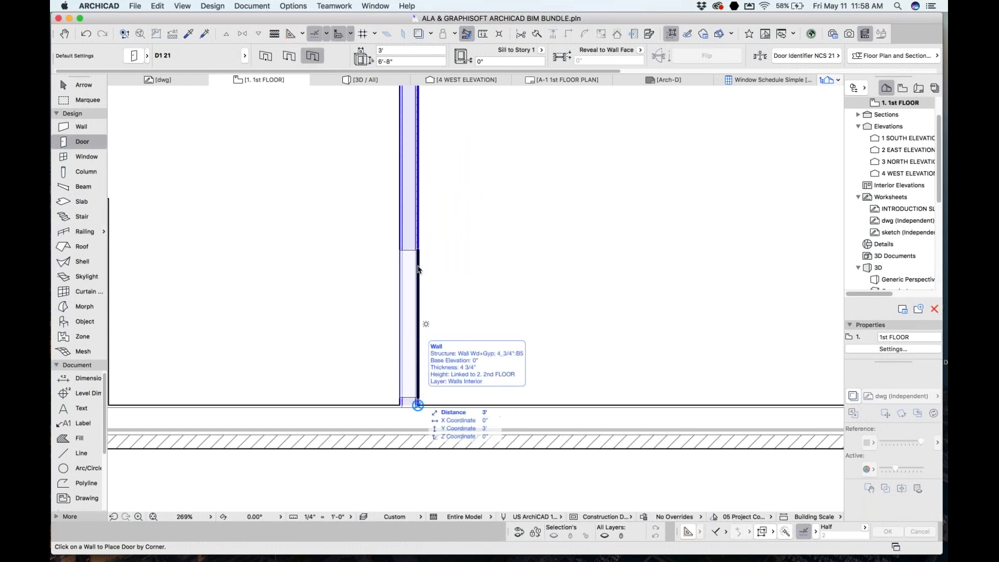
key(Return)
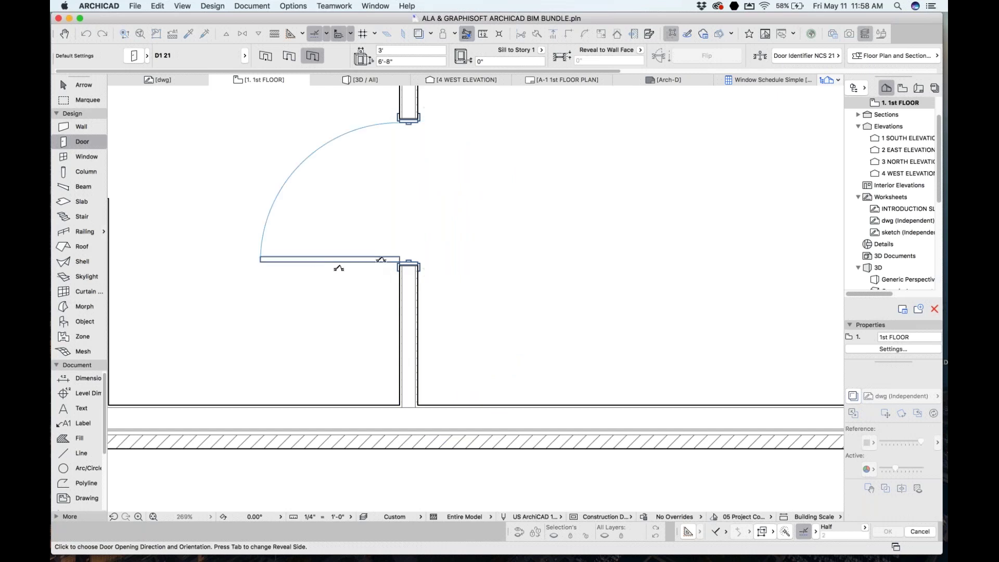
click(340, 269)
scroll(380, 260, down, 6)
scroll(385, 263, up, 2)
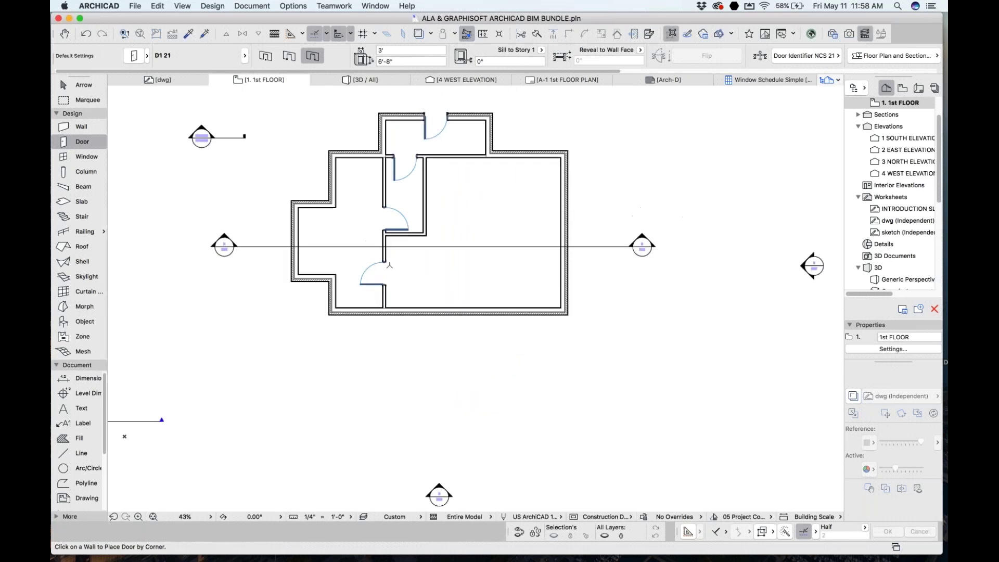
- Place W Double Hung 21 windows by centerpoint, at the midpoint of the north wall east of the bump-out and near the east wall's north end
scroll(435, 153, up, 2)
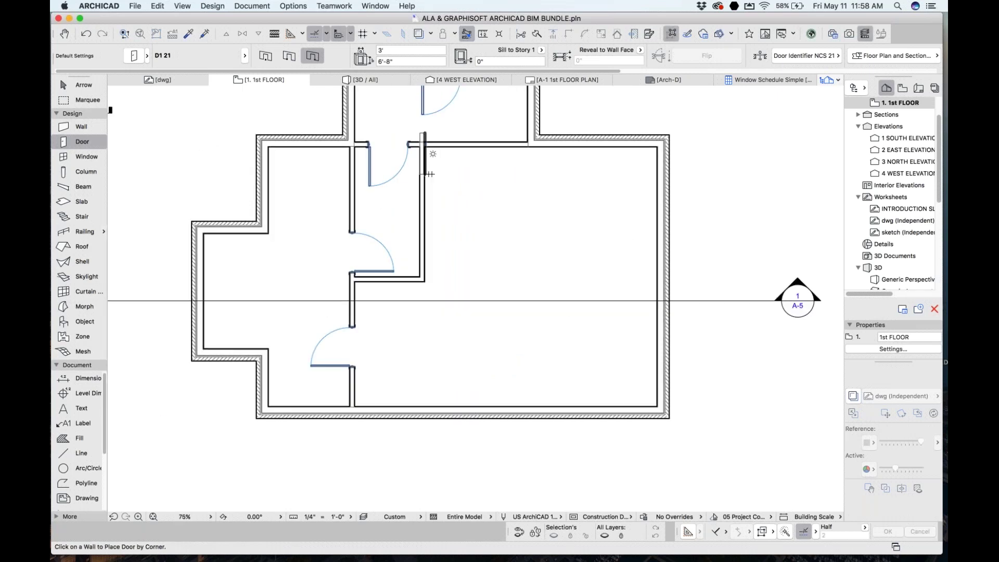
key(Escape)
click(93, 157)
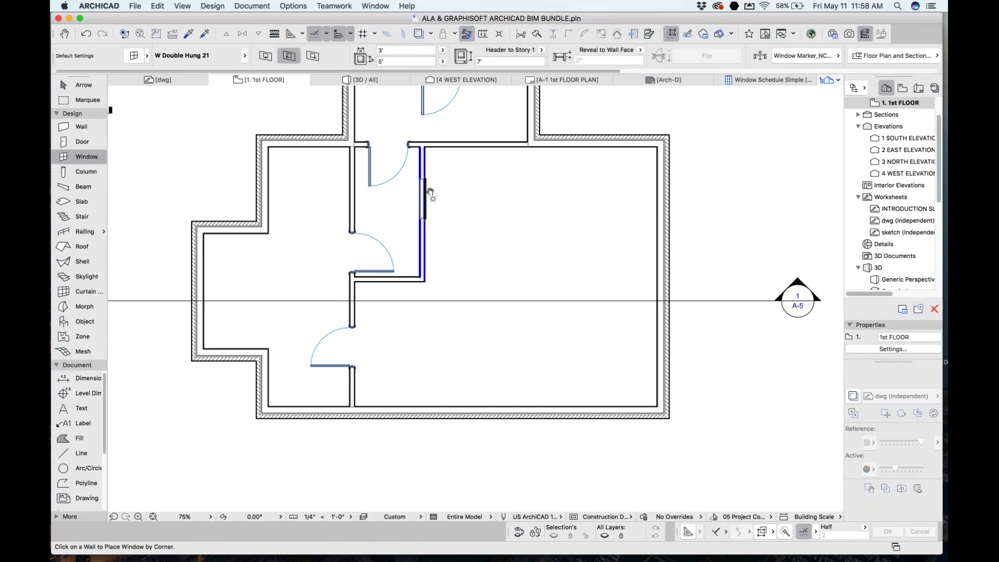
scroll(520, 208, up, 5)
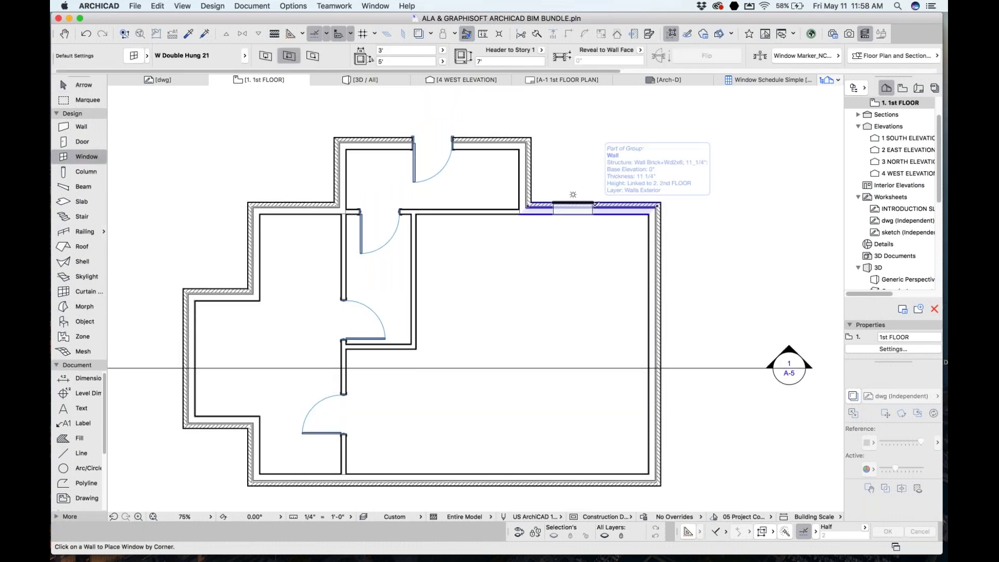
key(alt)
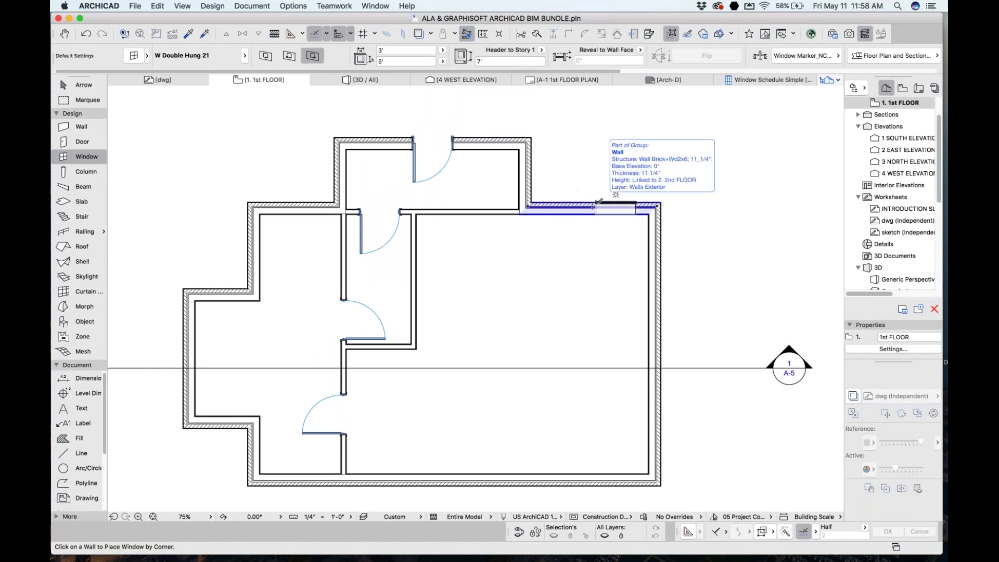
click(596, 195)
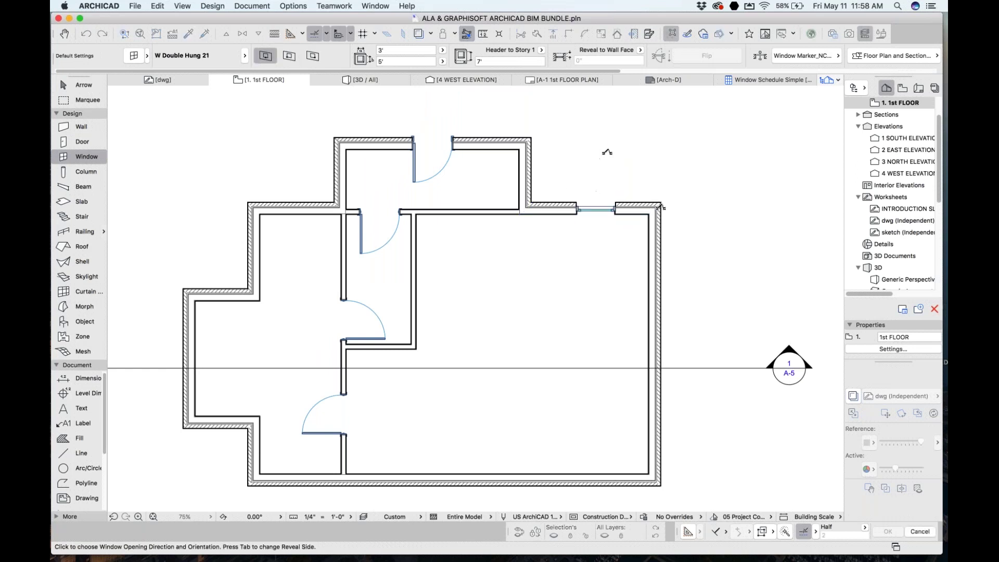
scroll(657, 241, up, 5)
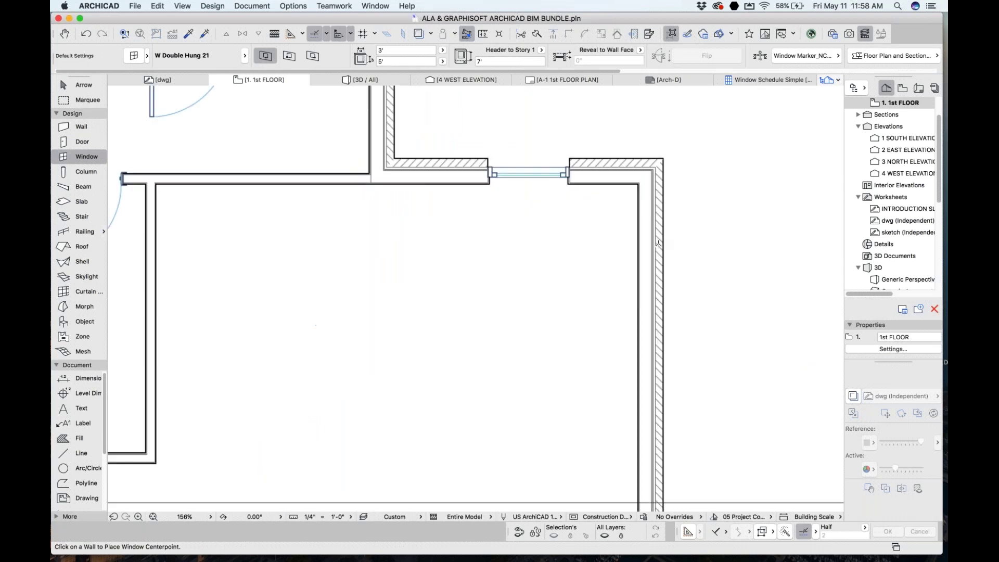
click(659, 243)
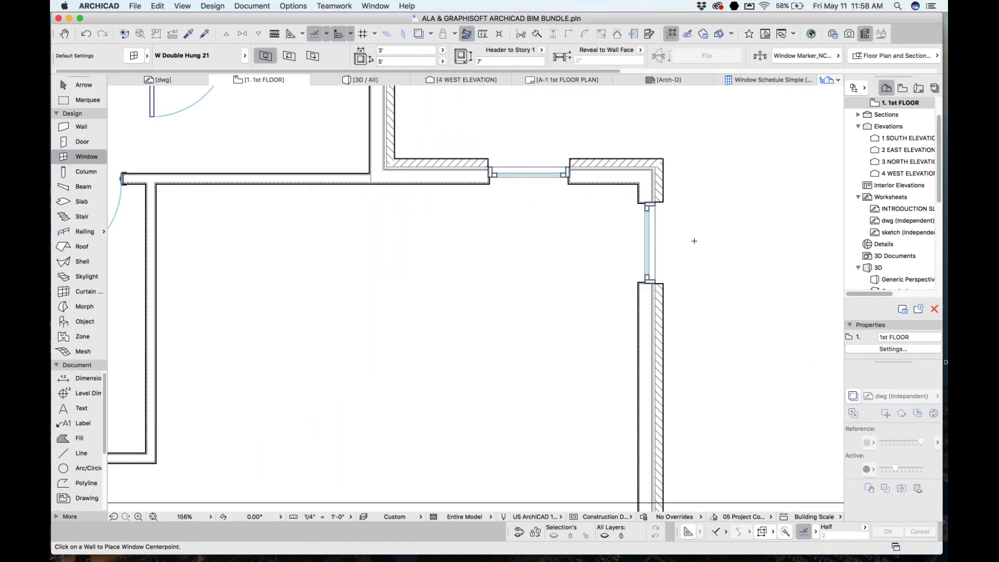
- In 3D, multiply the east wall's double-hung window southward into three copies, using Increment and Spread with no rotation of copies
key(F3)
shift+middle_drag(694, 241, 346, 223)
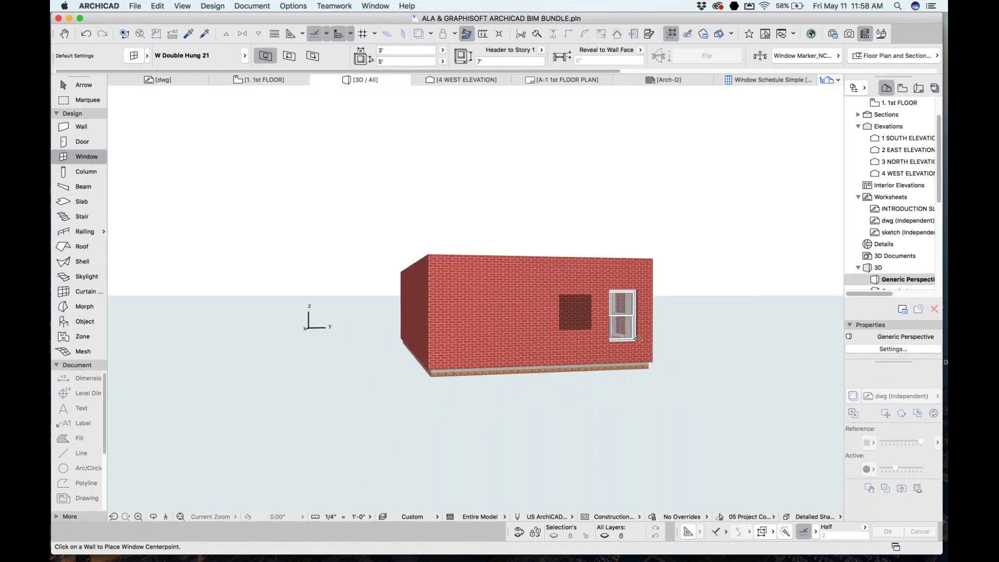
shift+click(631, 320)
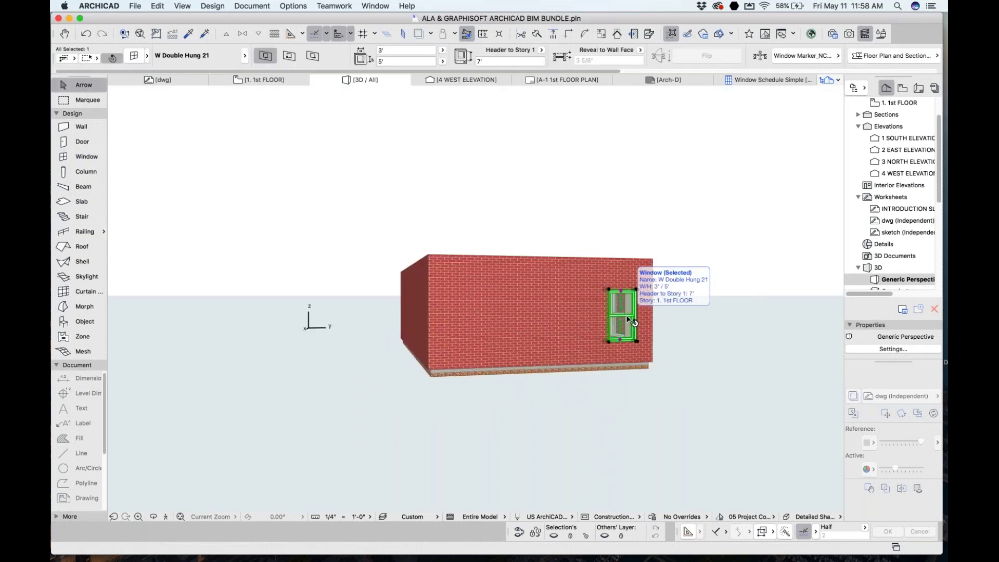
key(super+u)
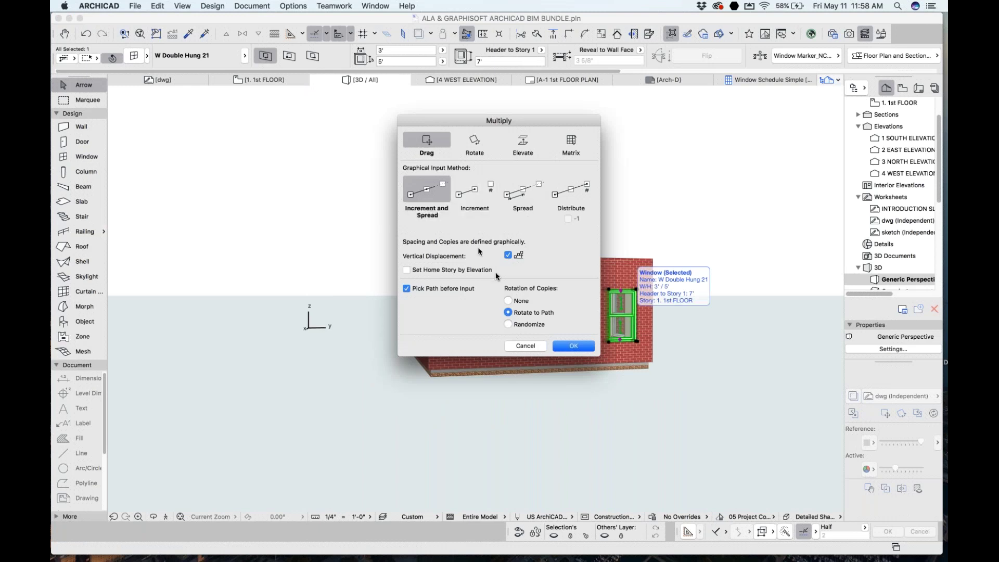
click(508, 301)
click(470, 194)
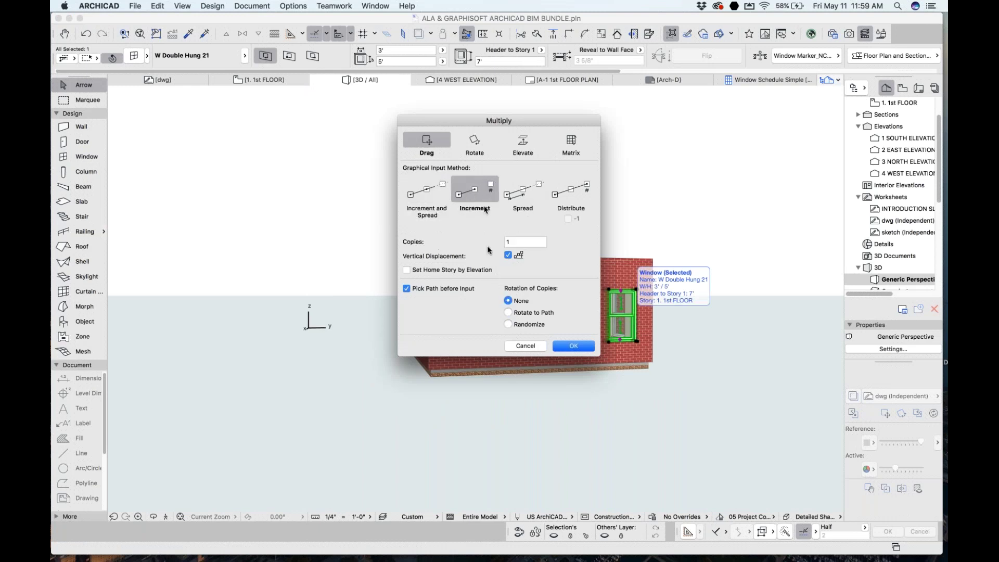
click(525, 193)
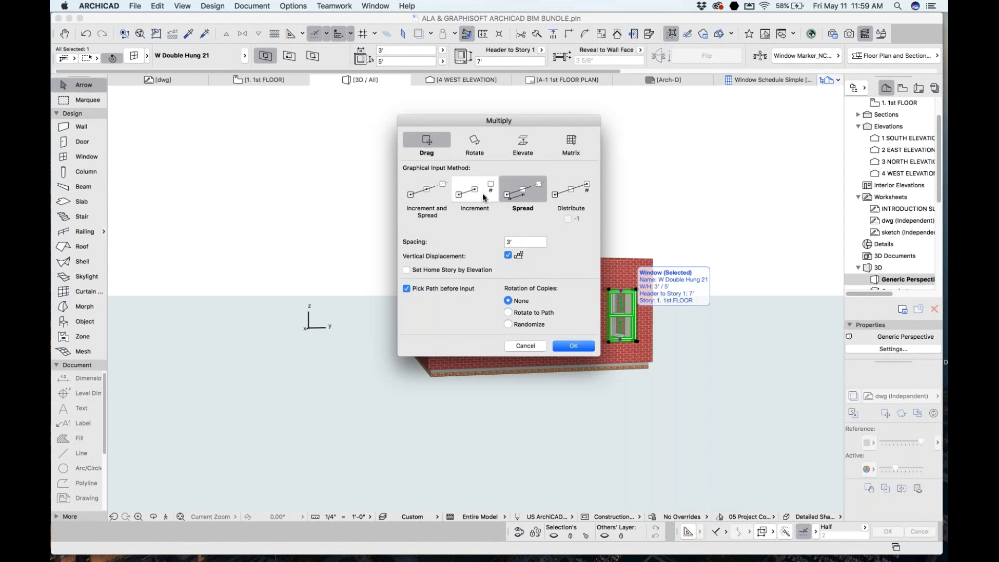
click(426, 191)
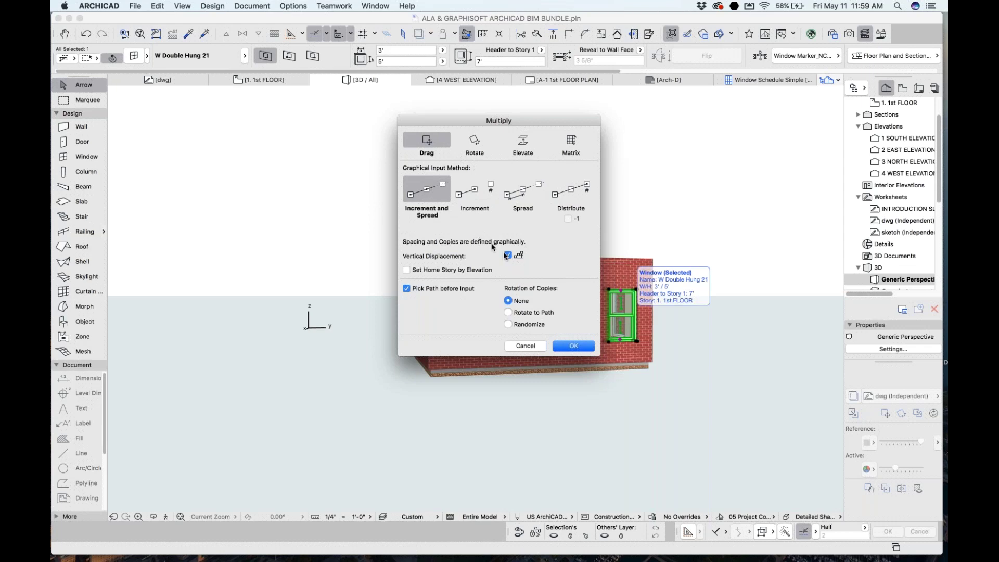
click(575, 347)
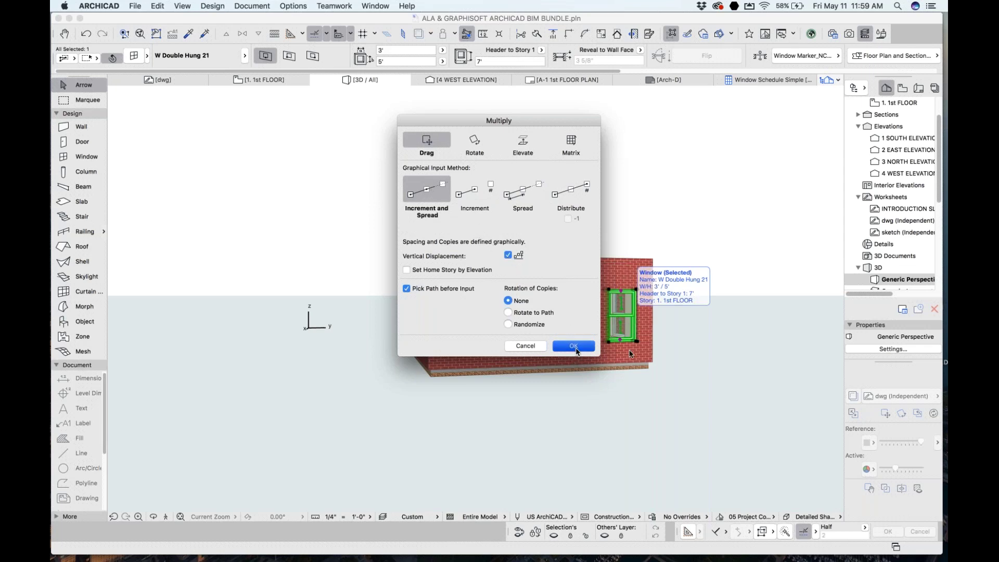
click(638, 343)
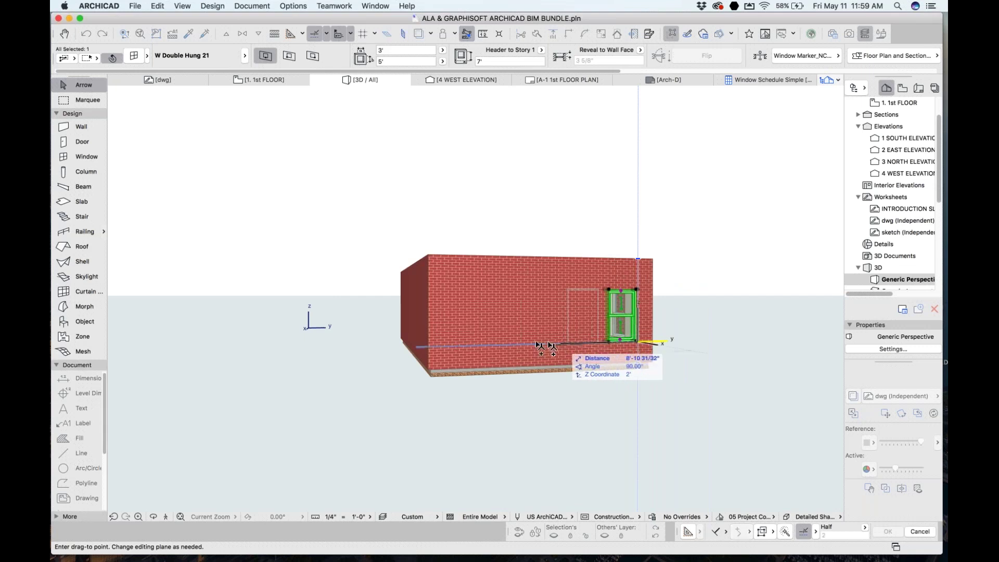
click(474, 350)
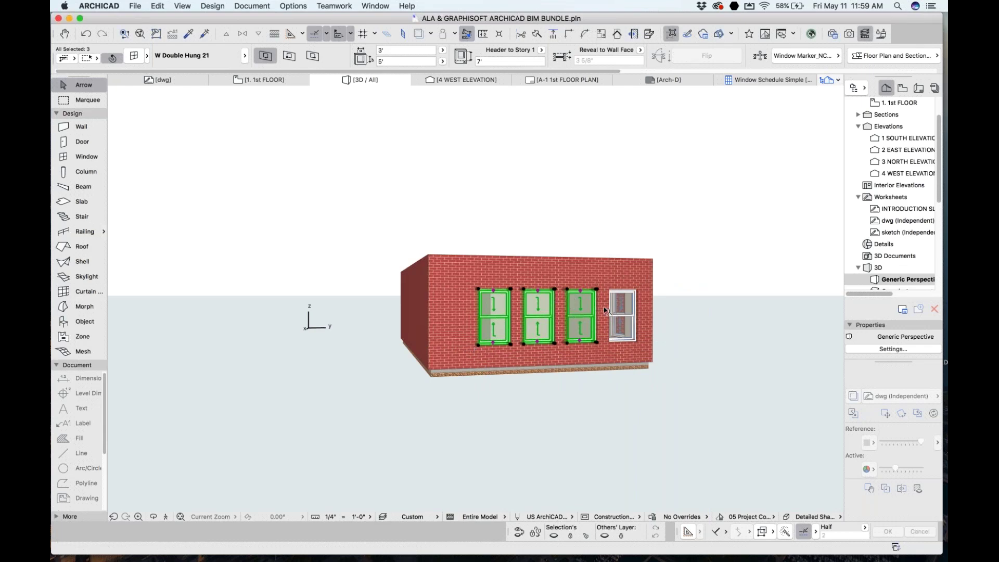
key(Escape)
- Place a W Double Hung 21 window in the south exterior wall near its east end in the 3D view
shift+middle_drag(542, 326, 507, 320)
click(506, 319)
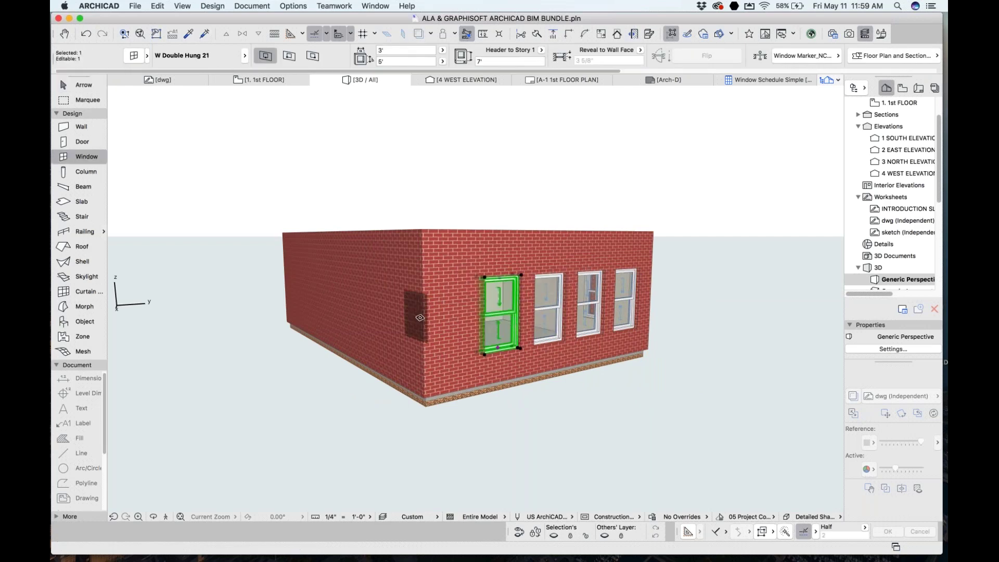
key(Escape)
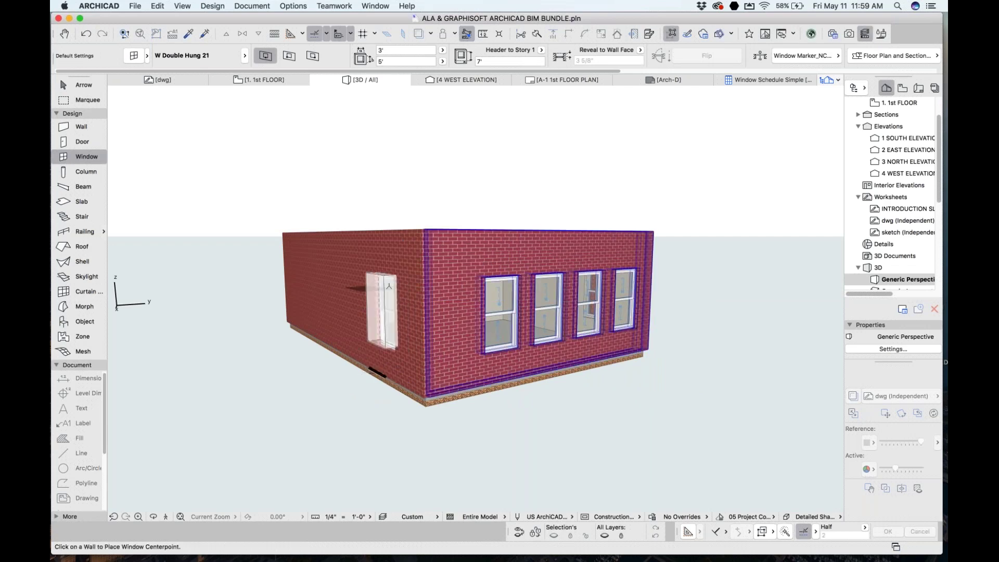
click(389, 286)
shift+middle_drag(389, 286, 515, 300)
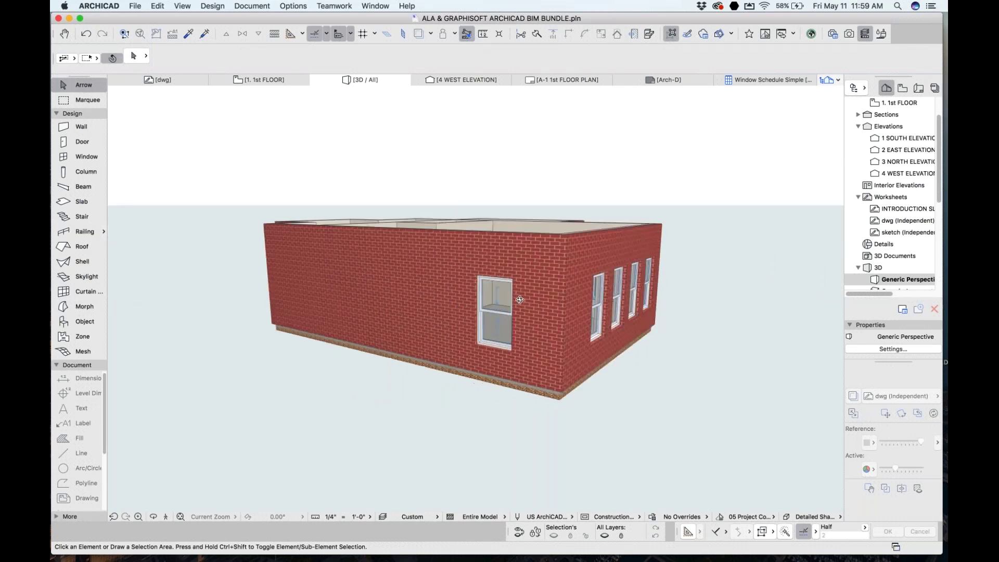
- Load the Double-Hung Simple favorite as the window default
click(87, 156)
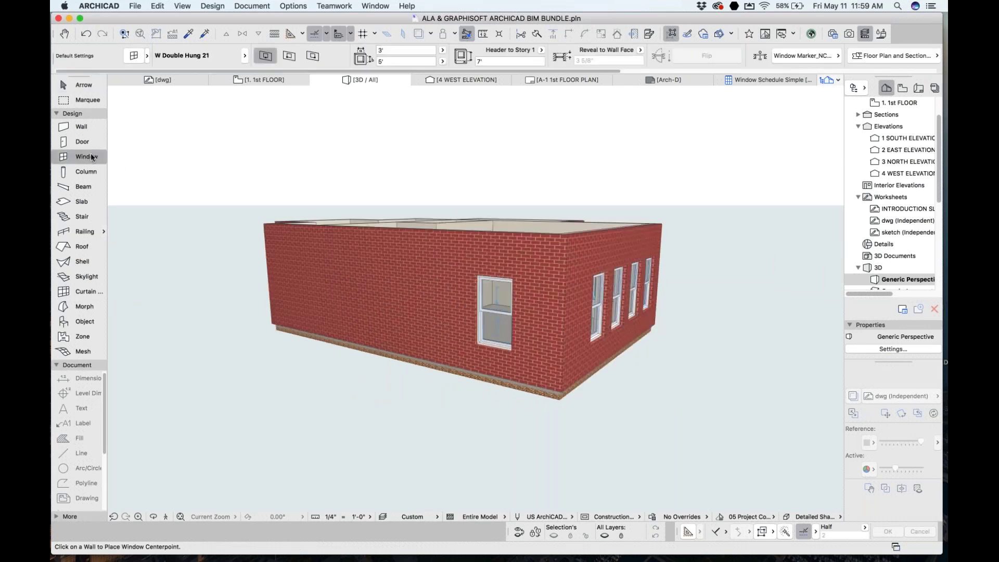
click(103, 157)
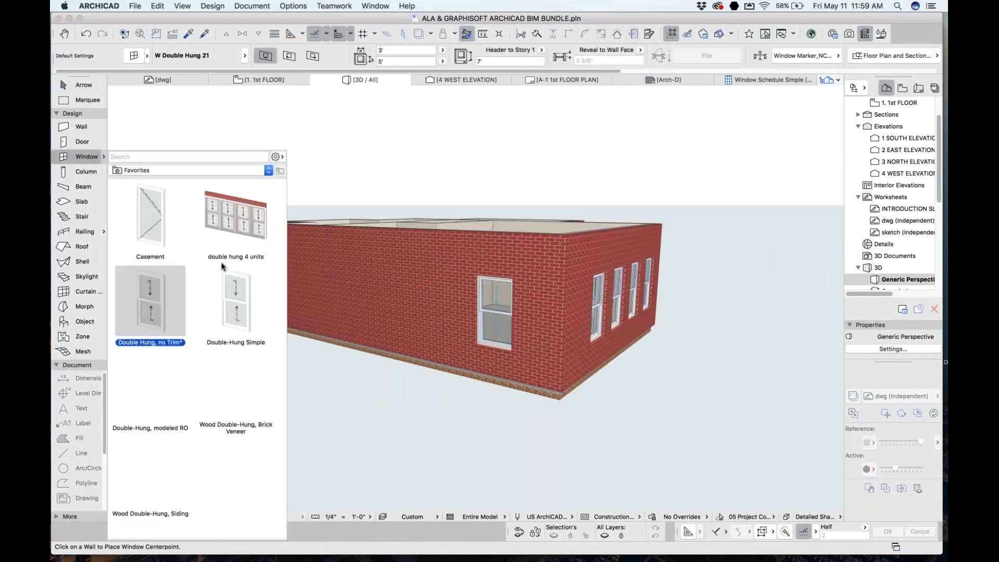
click(221, 315)
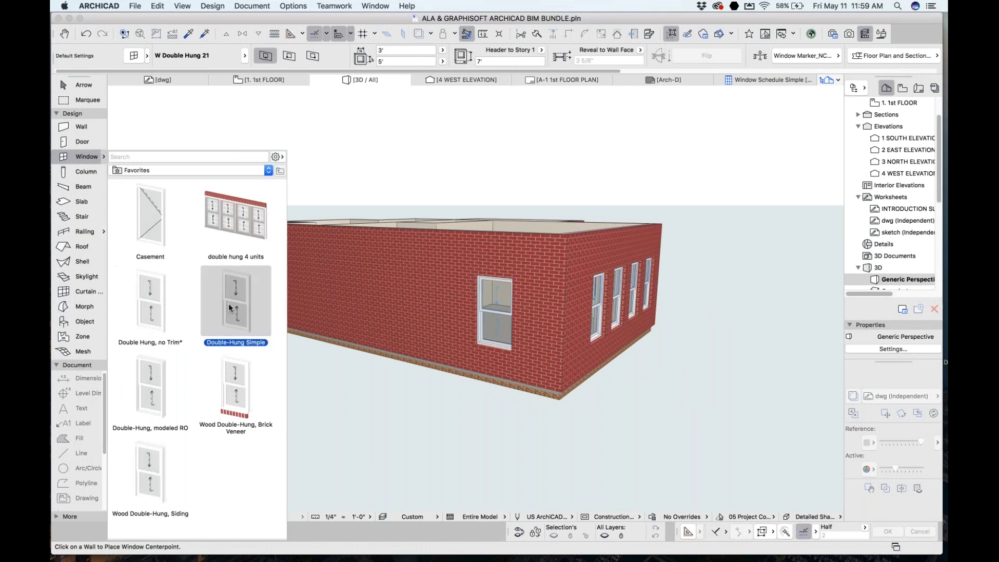
click(79, 85)
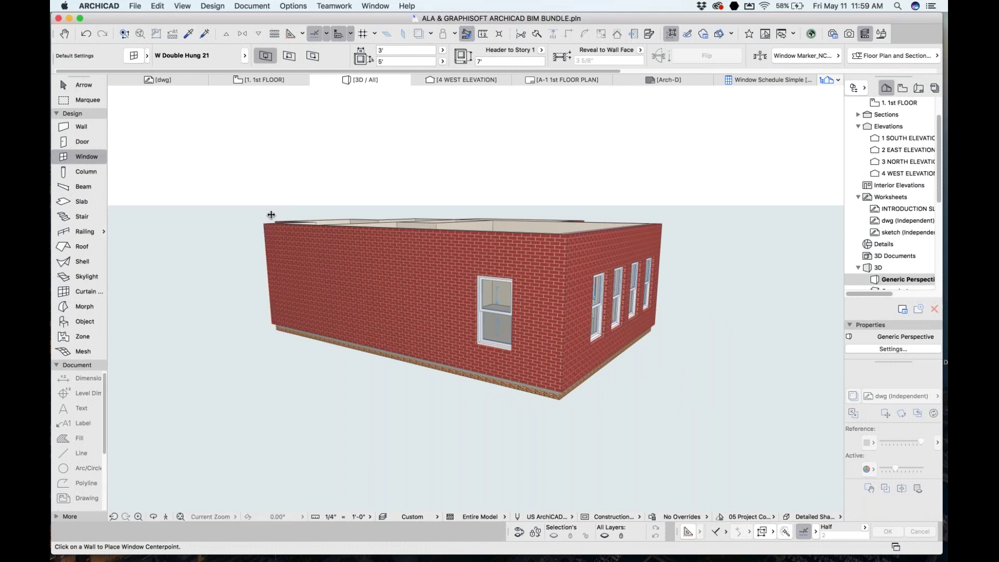
- Convert the south wall's double-hung window to a casement by applying the Casement favorite to it
click(500, 321)
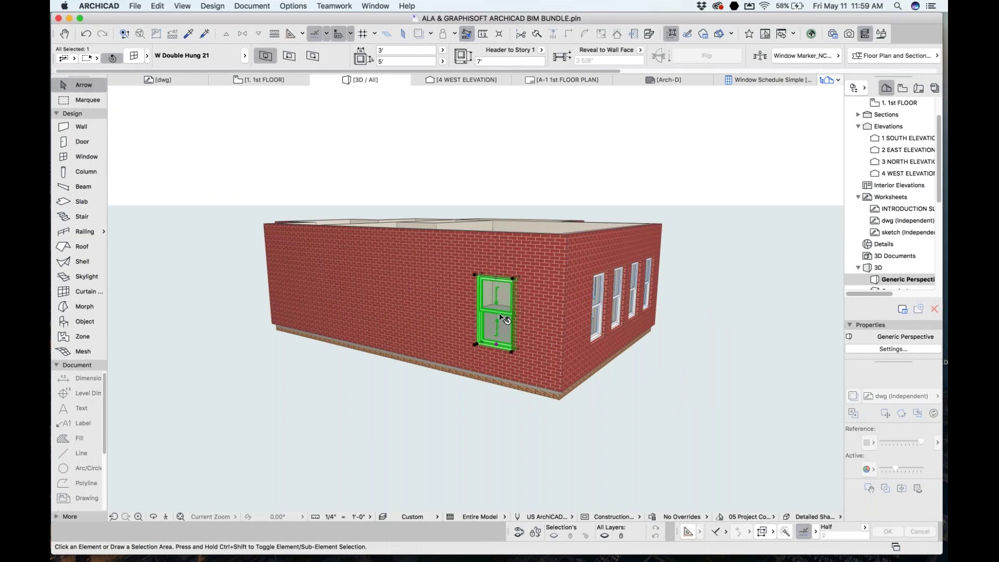
click(99, 158)
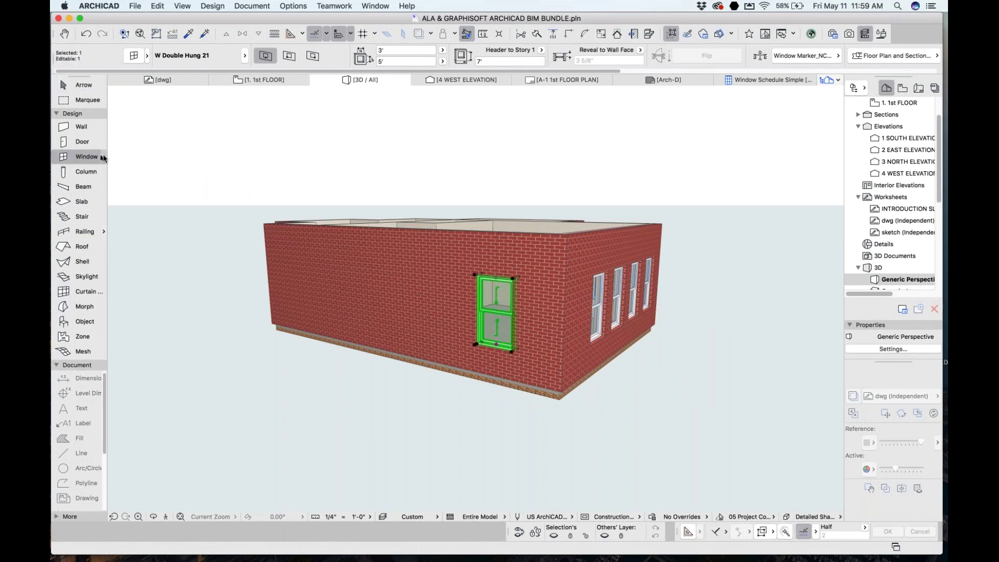
click(104, 157)
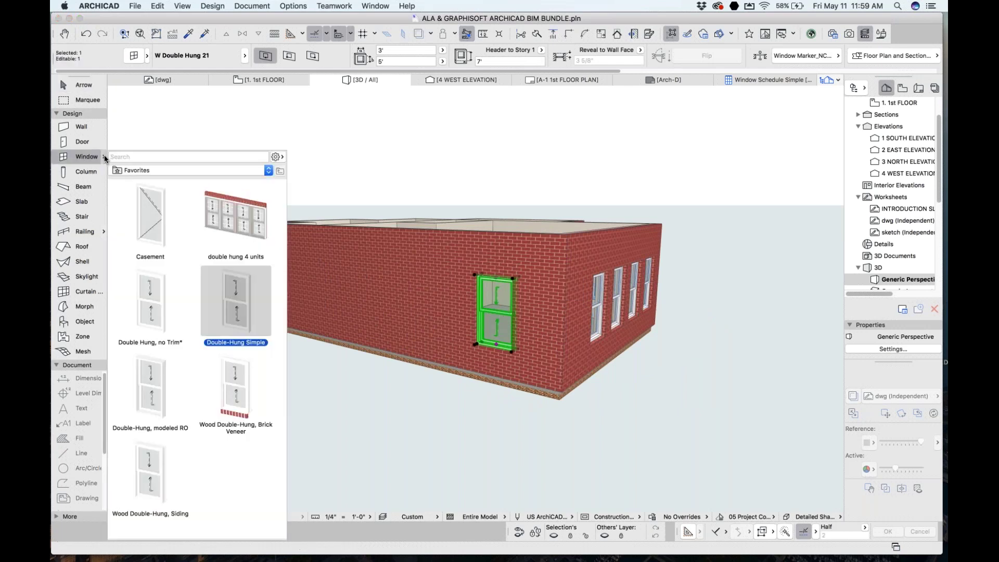
click(154, 227)
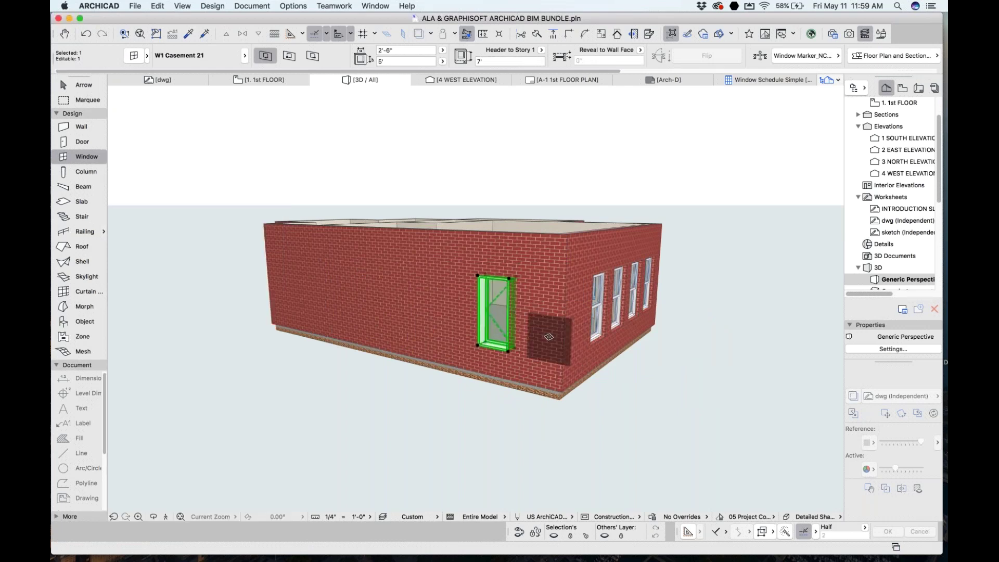
key(Escape)
scroll(504, 346, up, 2)
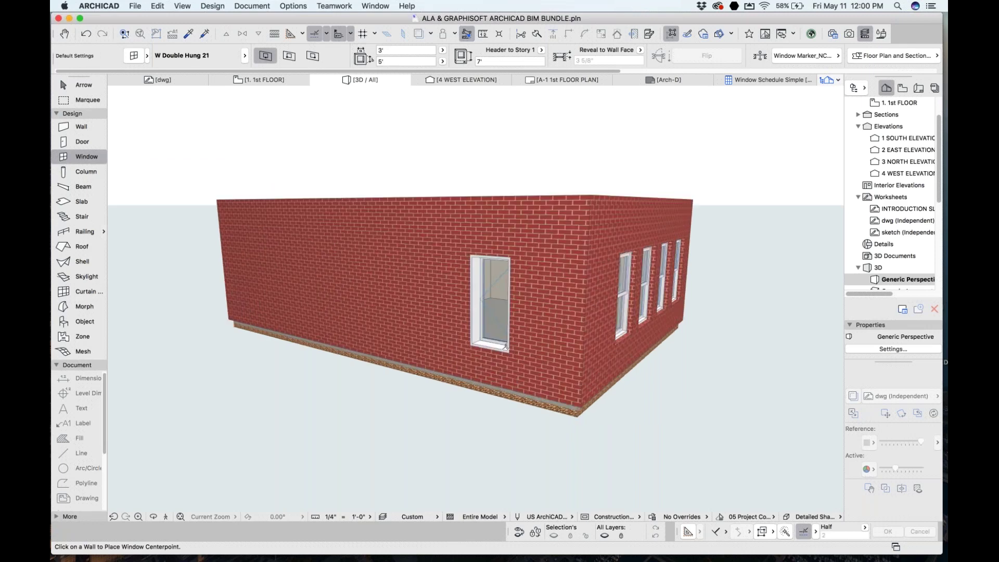
key(w)
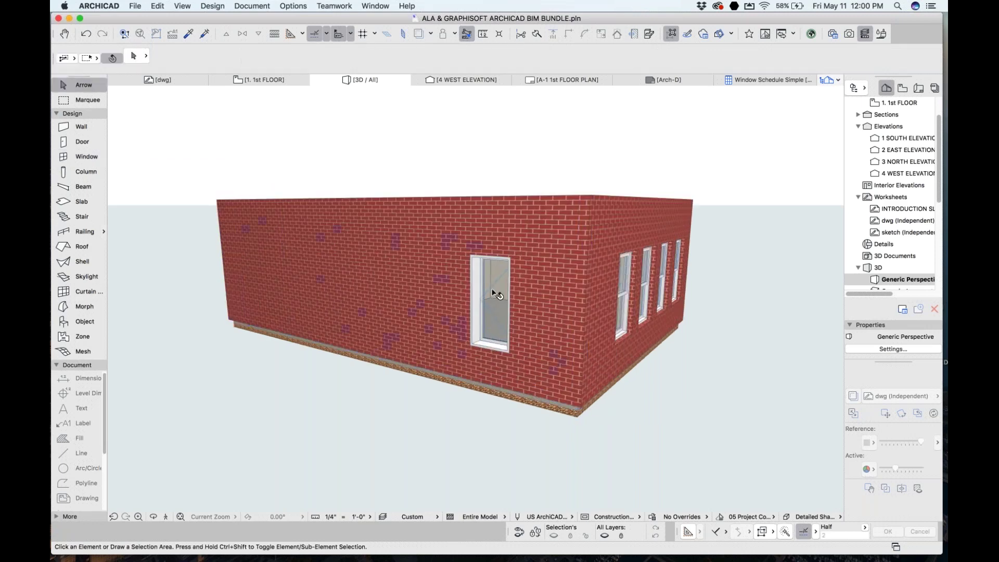
- In the 1st floor plan, place a copy of the casement window farther west along the south wall
click(284, 81)
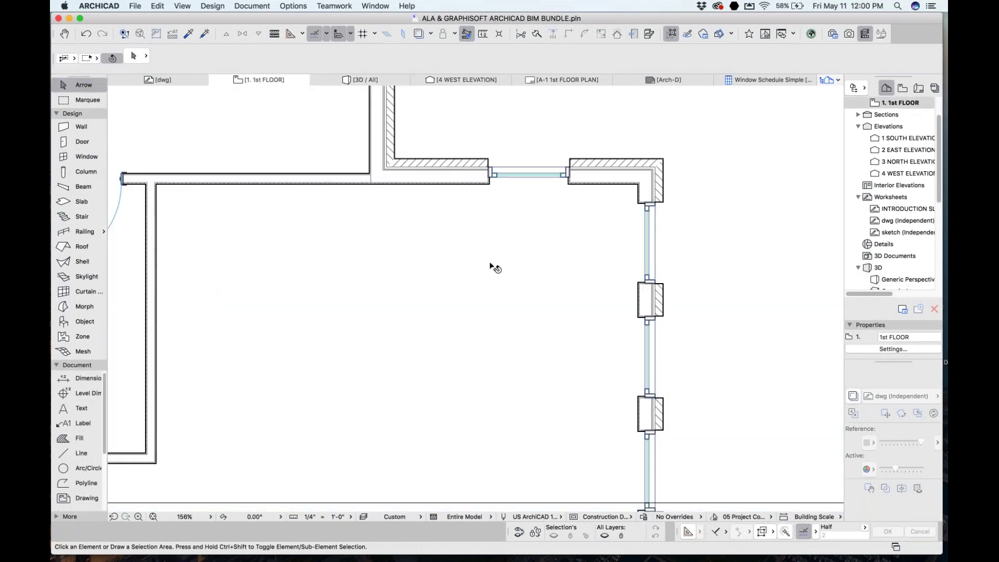
scroll(490, 264, down, 5)
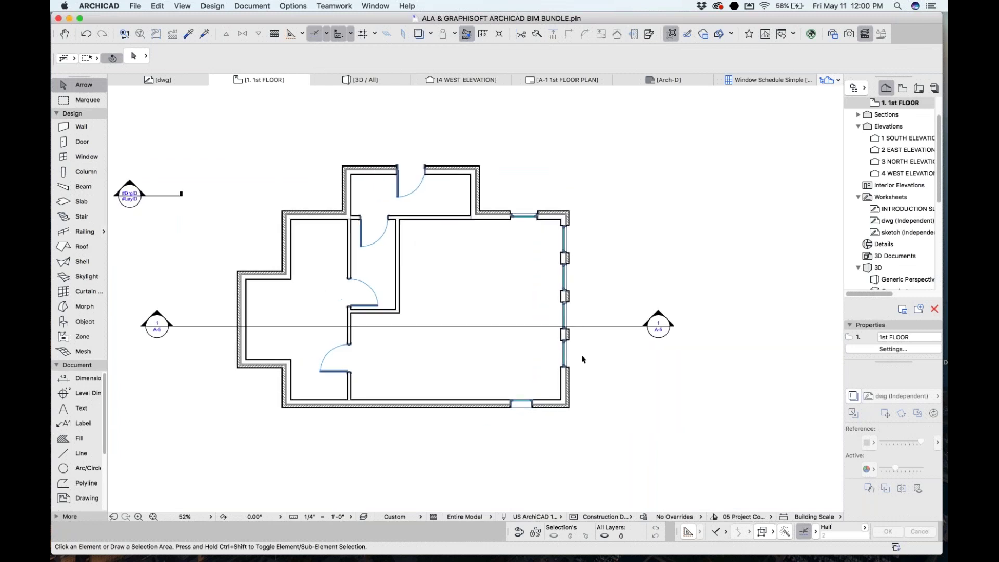
click(533, 405)
scroll(533, 405, up, 5)
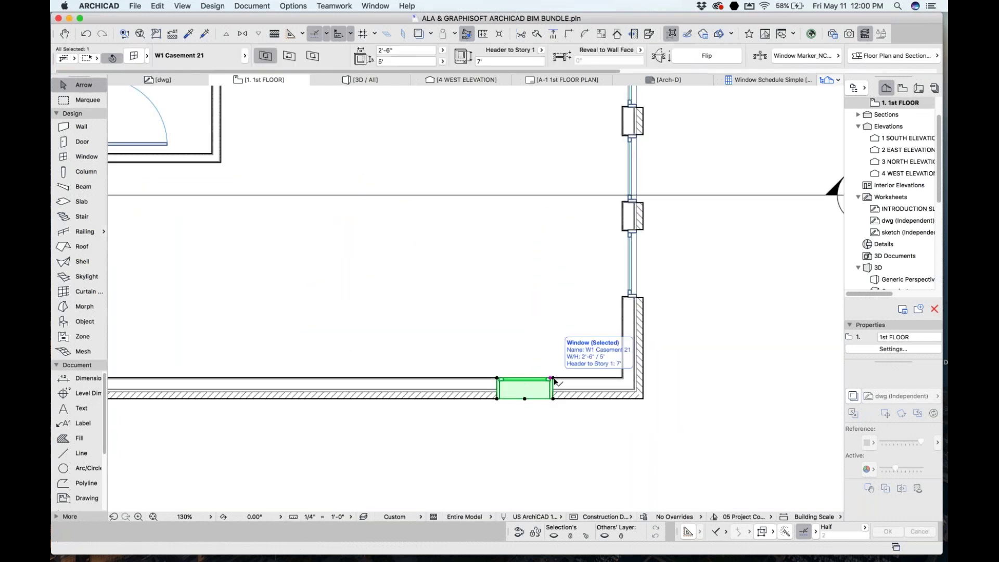
drag(553, 380, 425, 384)
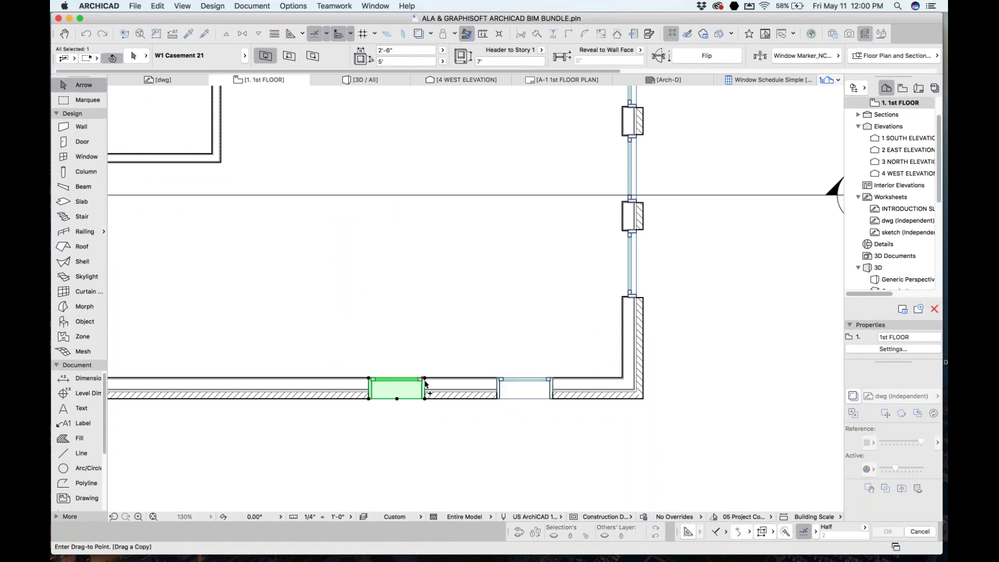
click(425, 384)
scroll(520, 375, down, 5)
scroll(546, 370, left, 2)
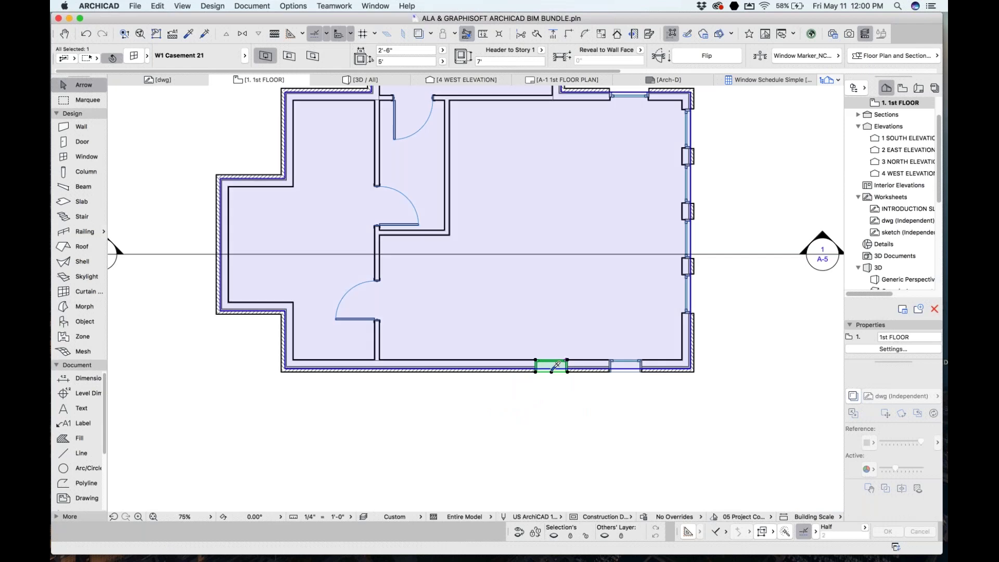
- Open the window default settings, enlarge the library folder tree, and preview W Double Hung 21 in plan and elevation
click(78, 158)
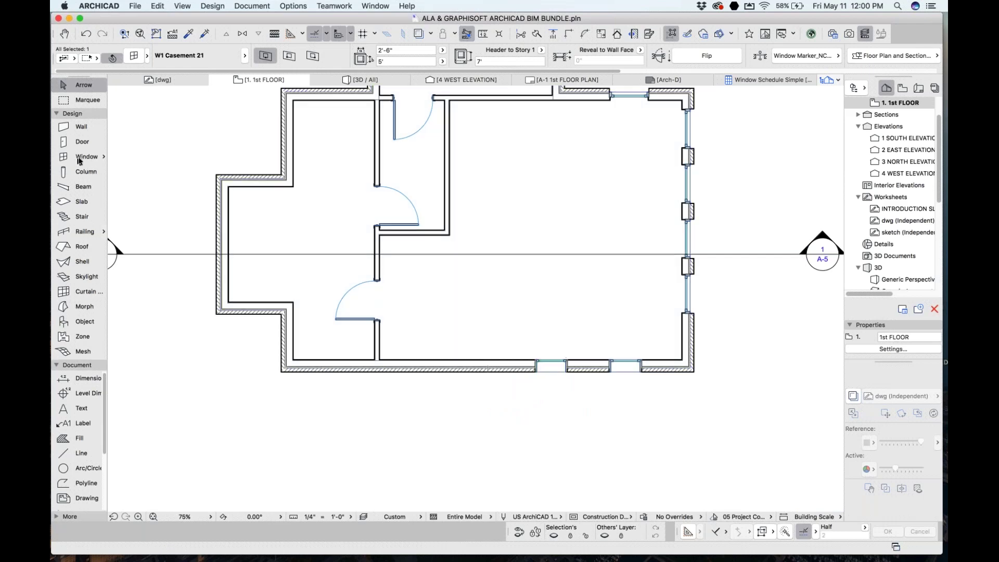
double_click(80, 158)
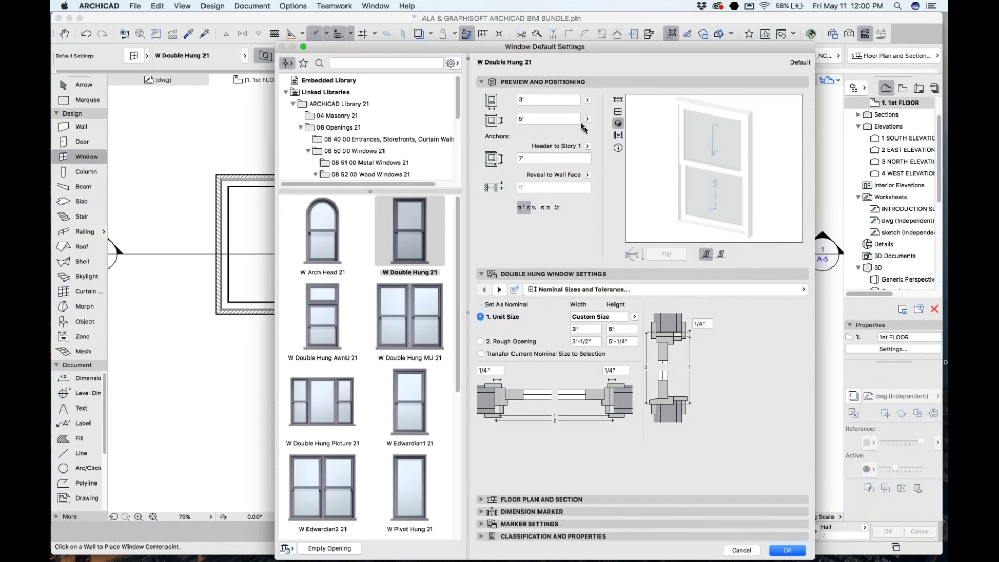
drag(371, 193, 371, 247)
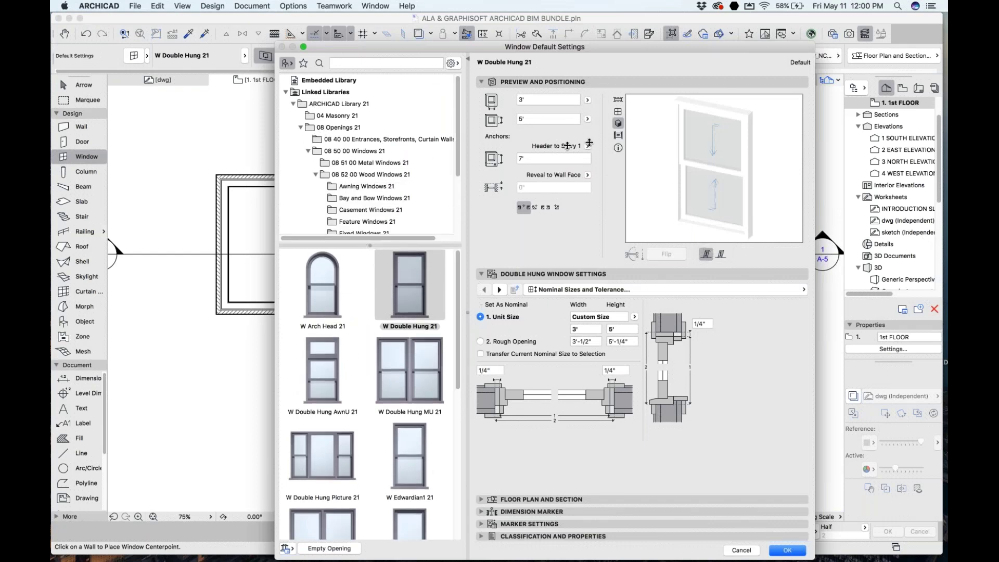
click(617, 99)
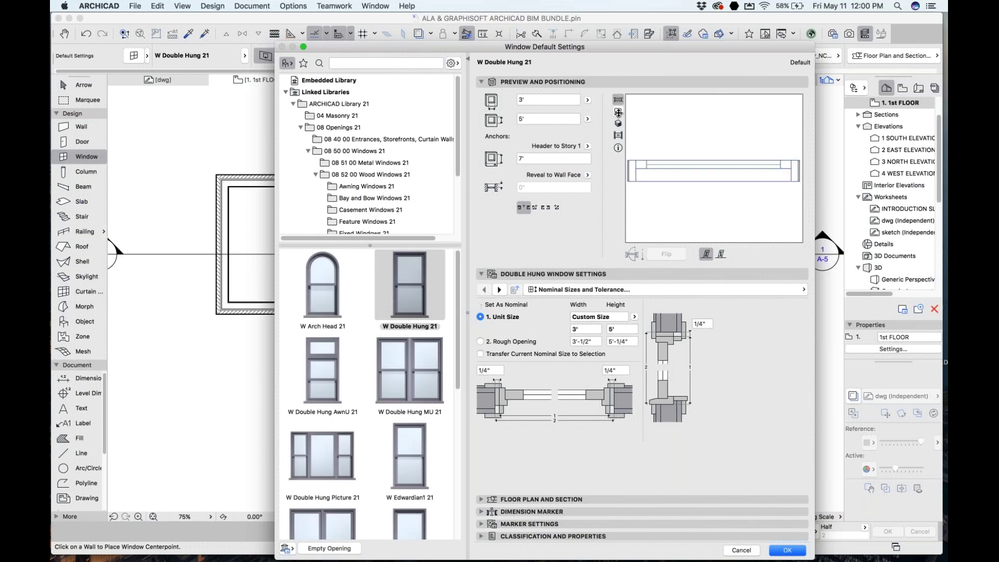
click(617, 111)
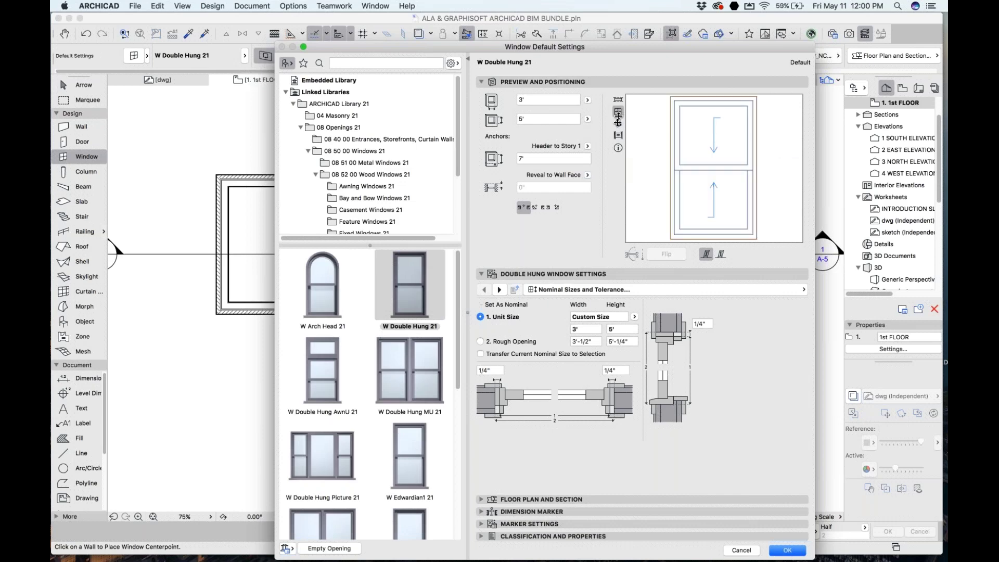
- Anchor the default window by Sill to Story 1 and set its unit size to 3'-0" x 5'-0"
click(588, 147)
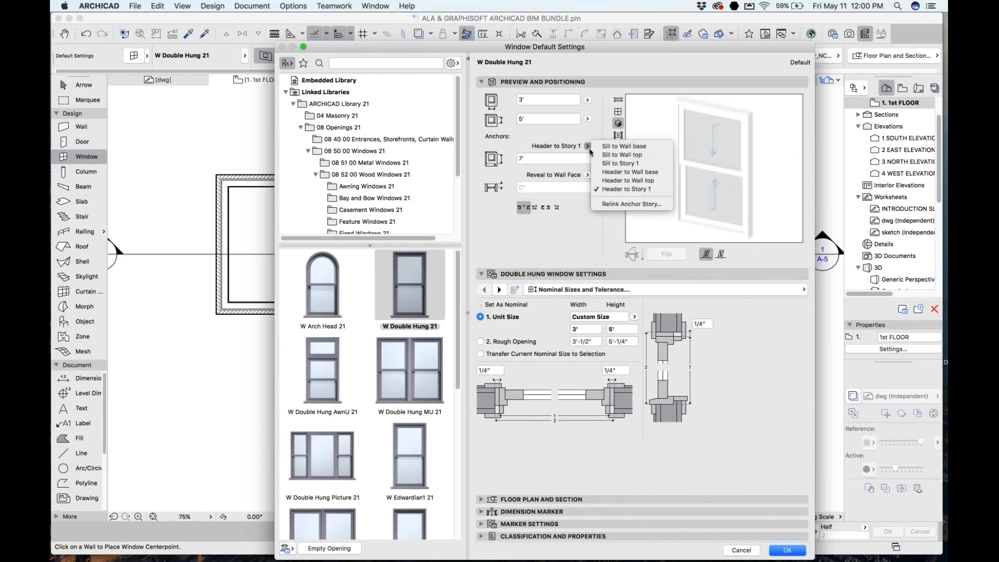
click(619, 163)
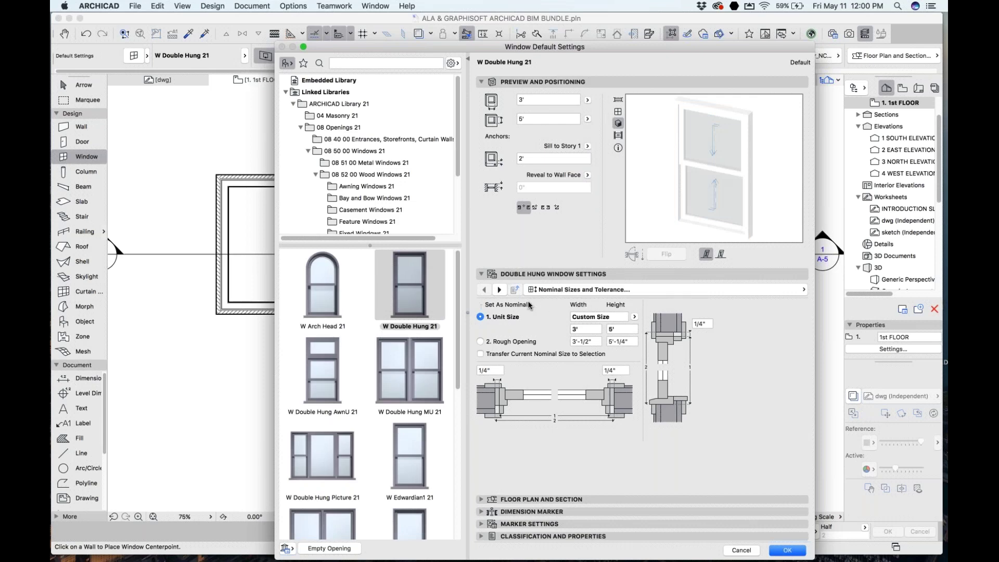
click(634, 317)
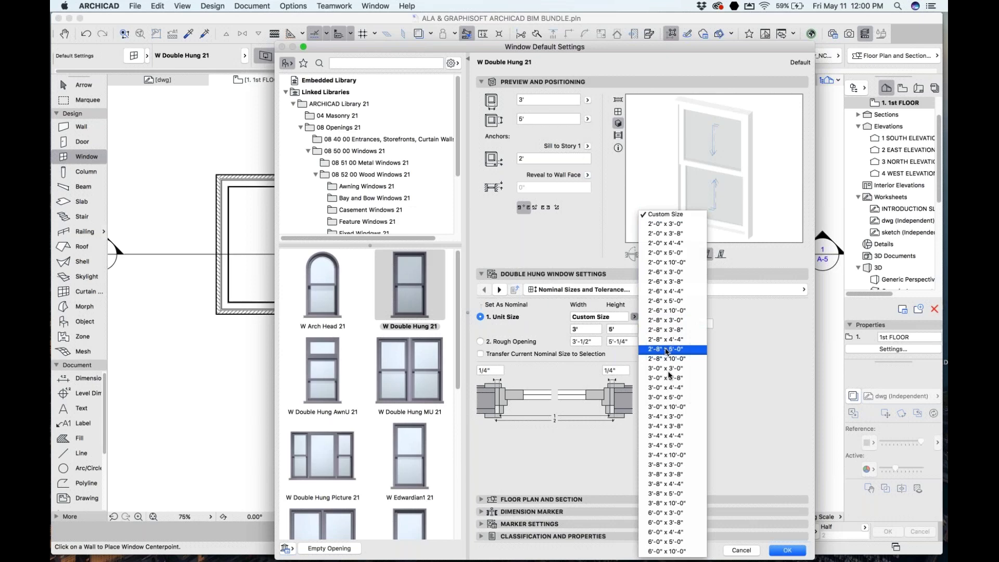
click(679, 398)
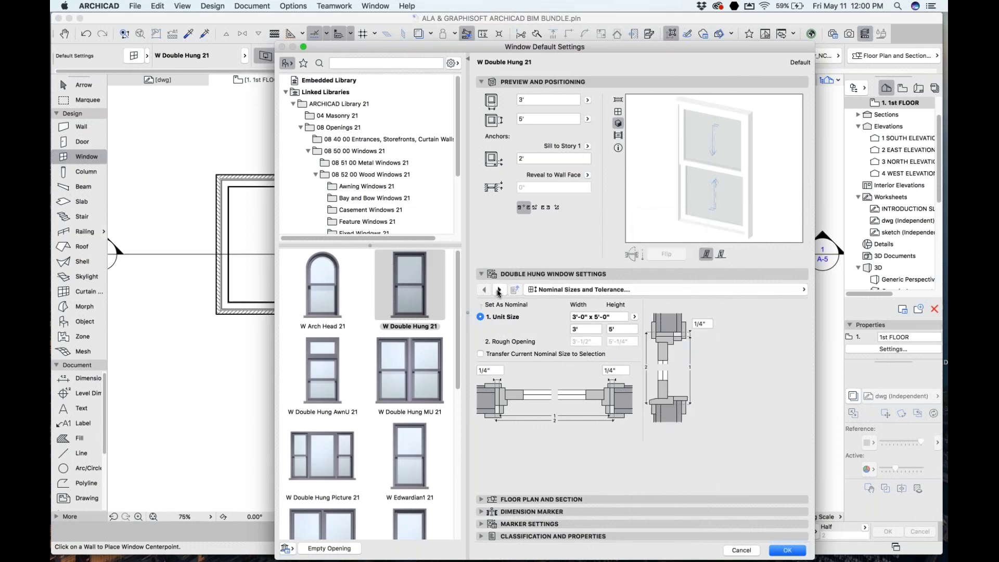
- In the double-hung window's sash options, choose the H-V Grid sash style
click(498, 291)
click(498, 291)
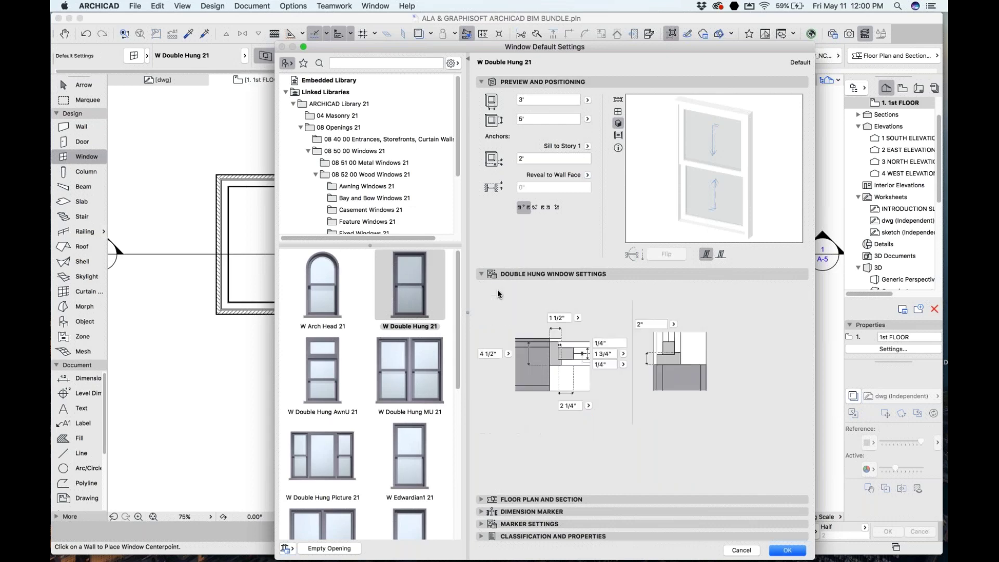
click(499, 290)
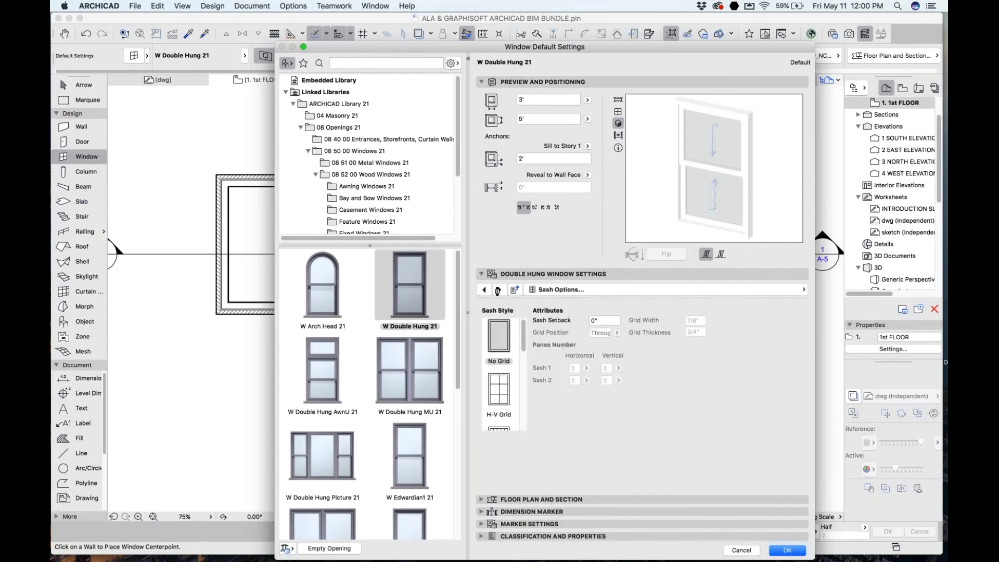
click(500, 388)
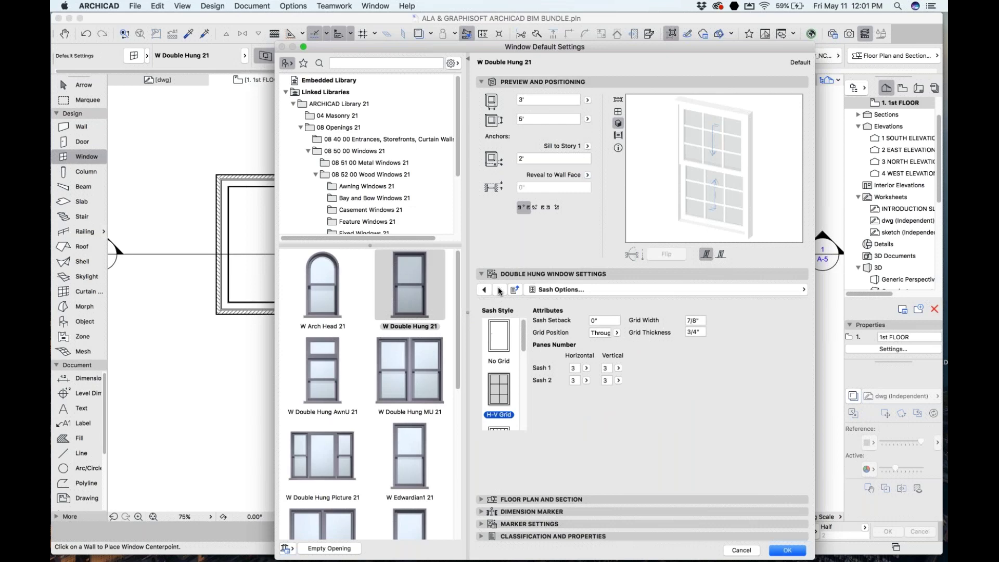
- Go through the remaining double-hung window settings to Sill and Stool, and enable both the sill and the stool
click(499, 291)
click(499, 291)
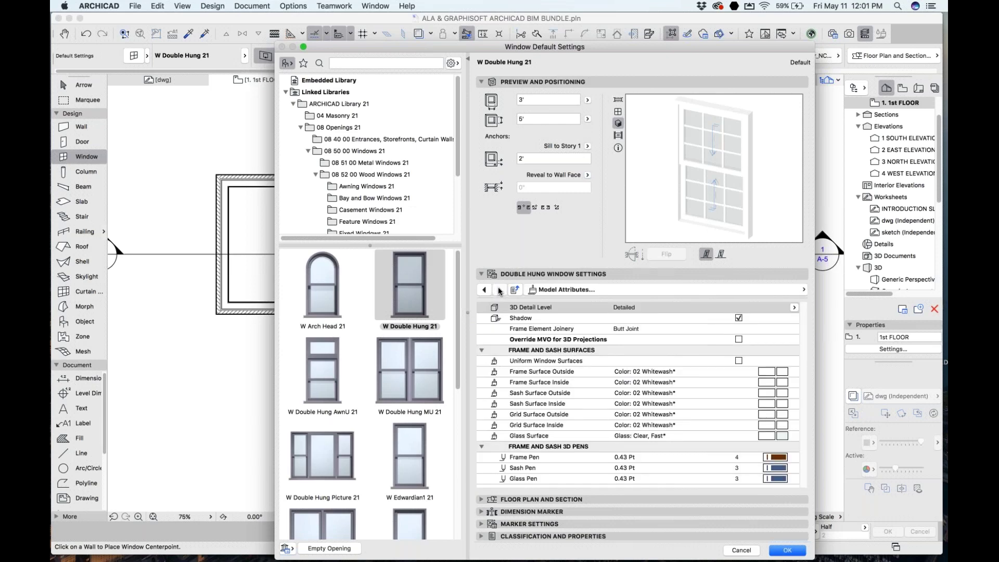
click(500, 290)
click(499, 290)
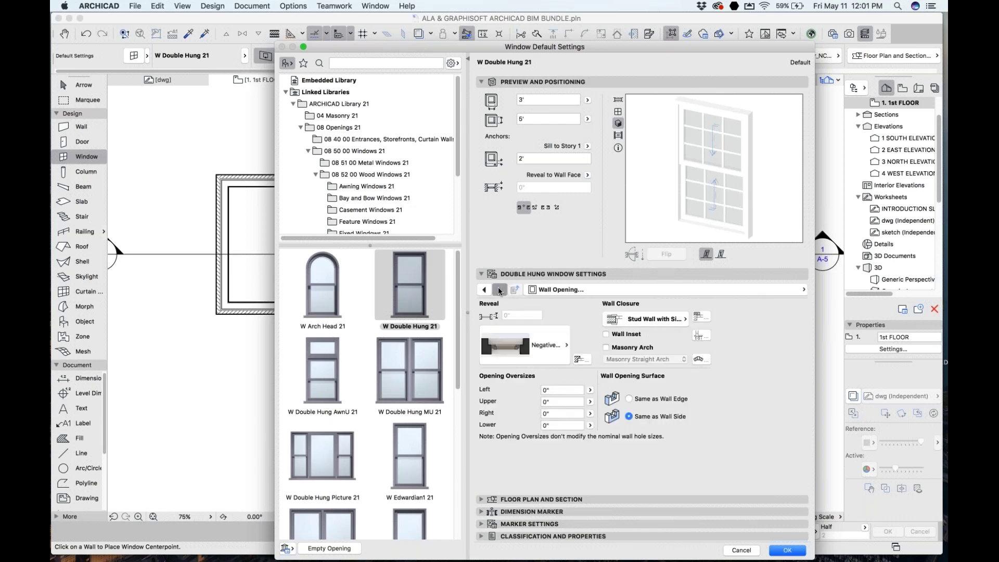
click(500, 290)
click(499, 290)
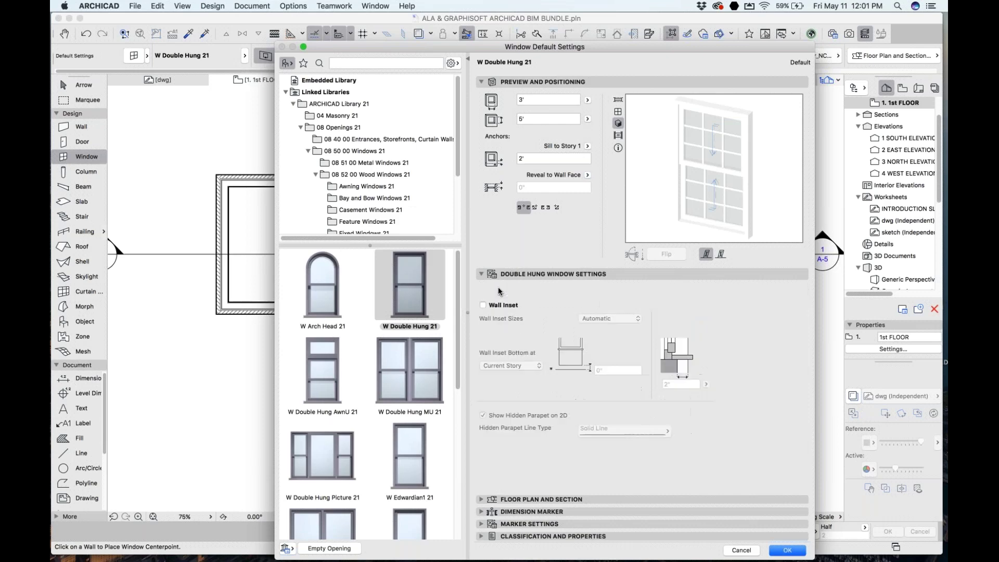
click(499, 290)
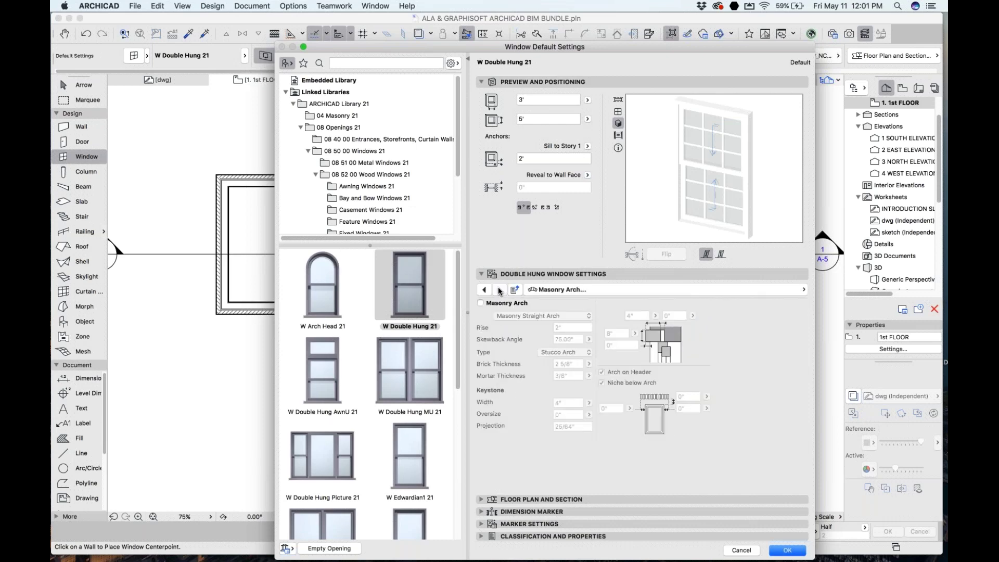
click(500, 290)
click(500, 291)
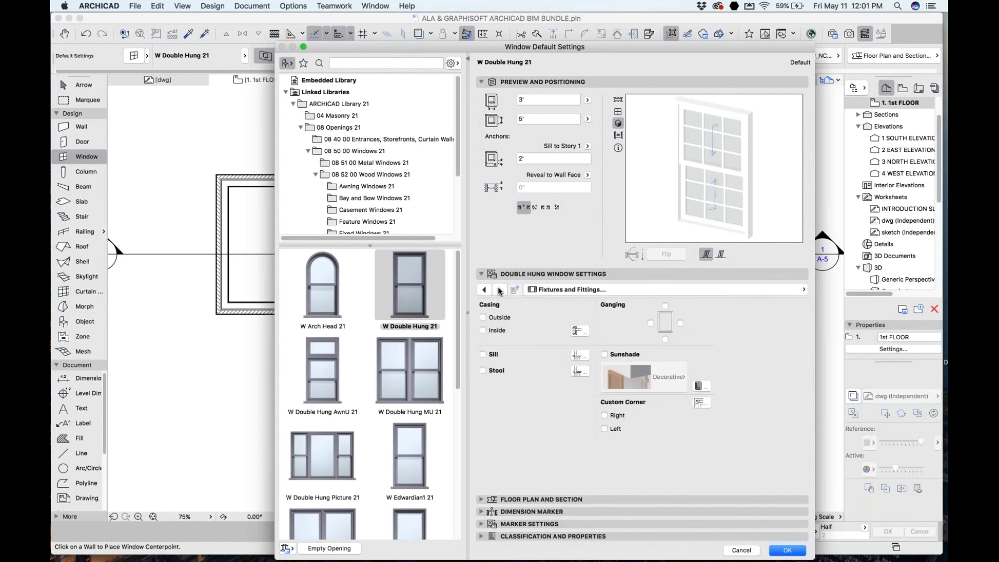
click(500, 291)
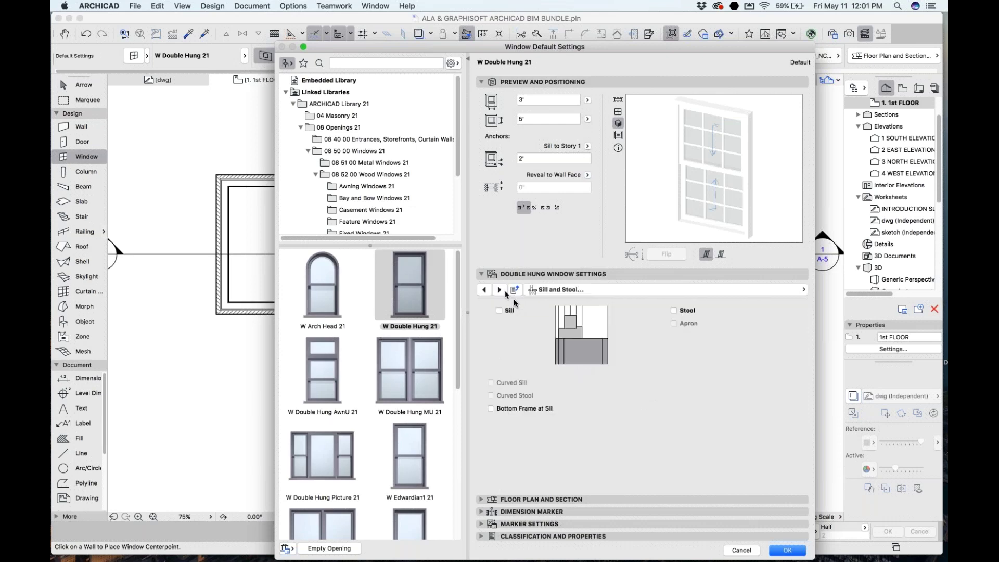
click(498, 310)
click(675, 314)
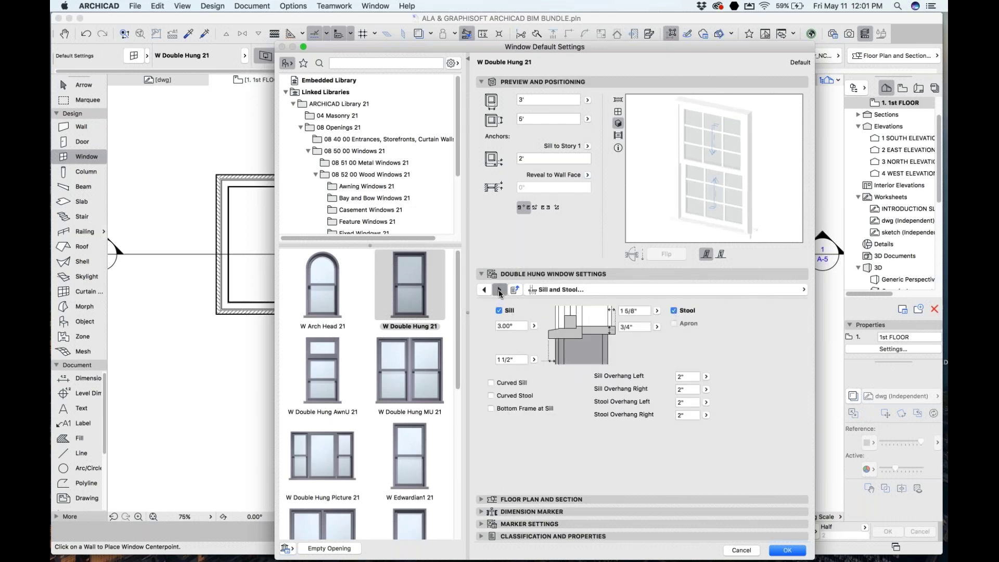
- Enable outside and inside casing for the double-hung window and preview it in elevation
click(499, 290)
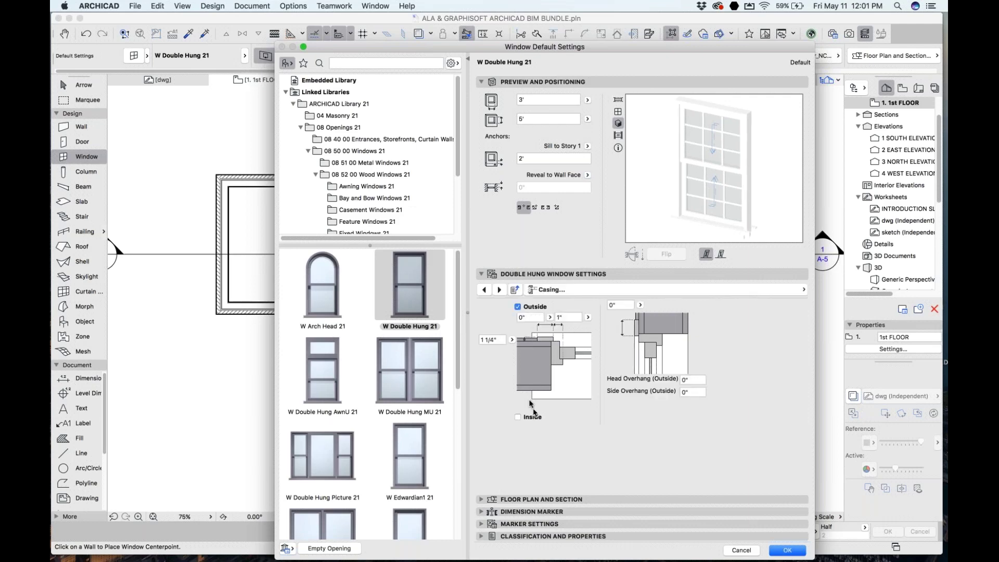
click(526, 417)
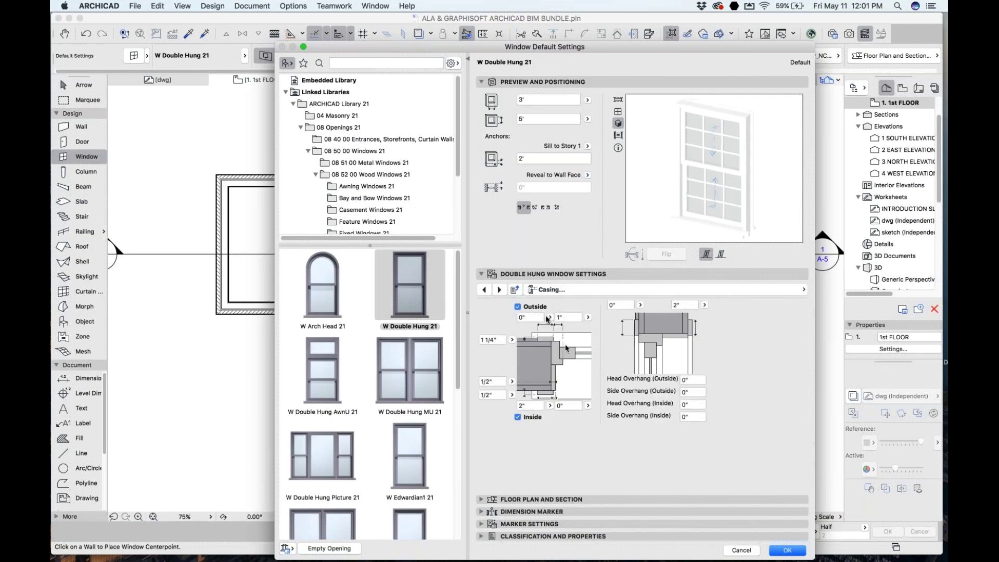
click(619, 112)
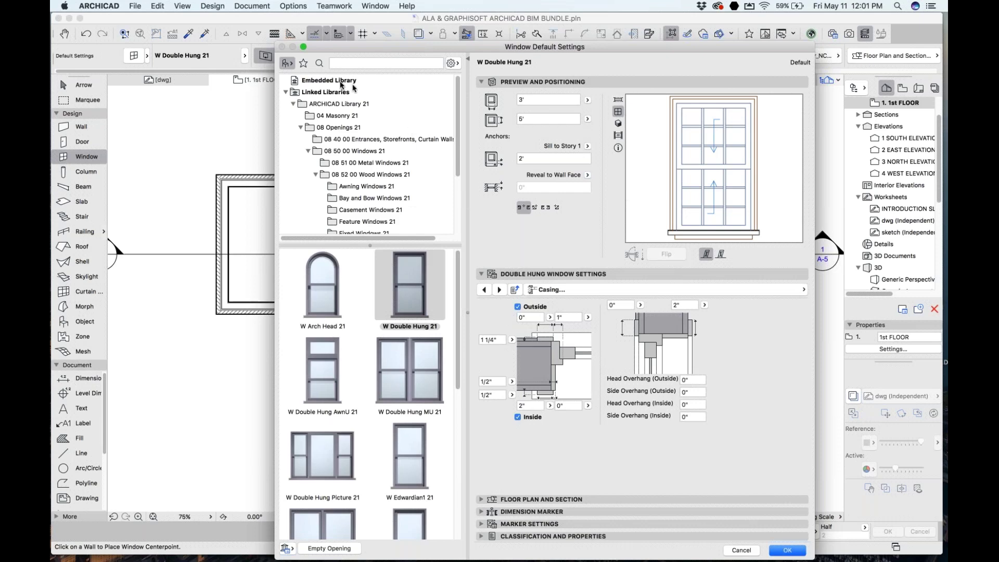
- Save the window settings as a new favorite named "double hung w/sash , sill, stool, casing" and accept them as the window default
click(304, 64)
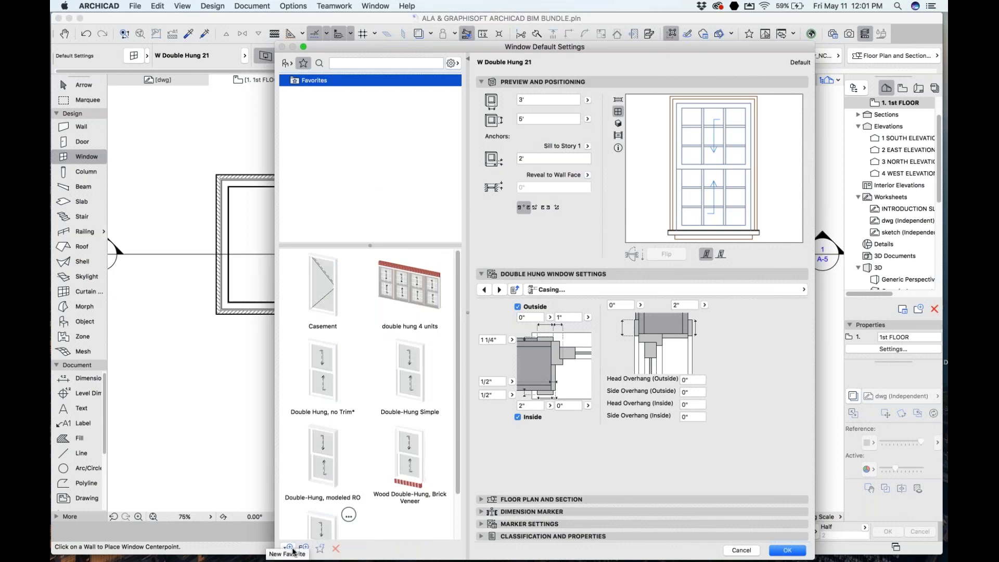
click(292, 549)
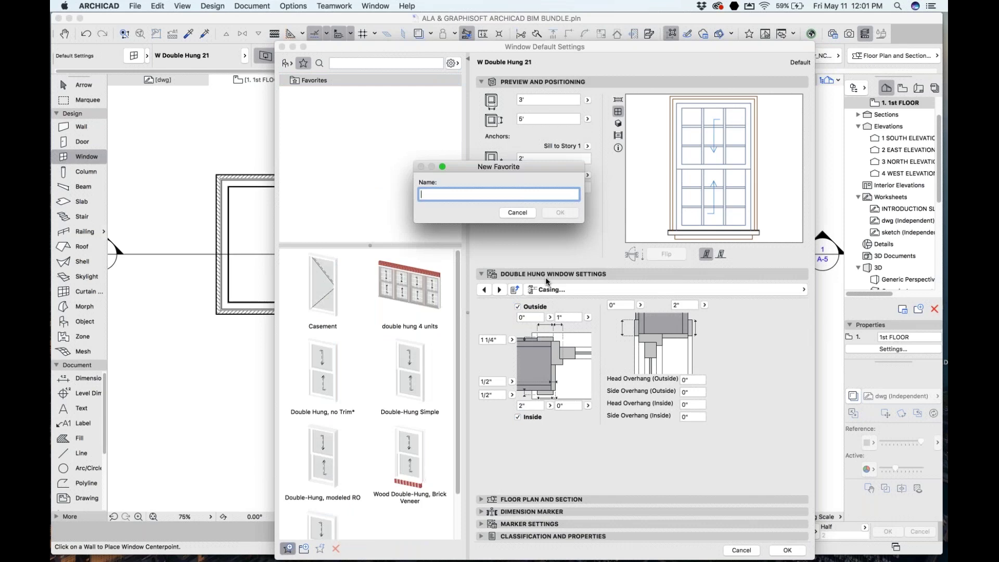
text(double hung w/sash , sill, stool, casing)
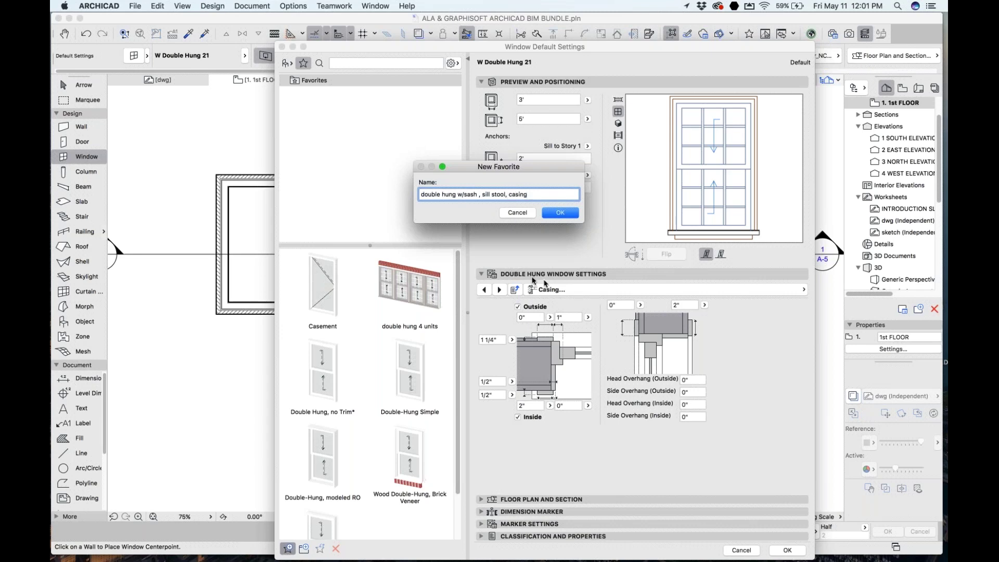
text(,)
click(551, 214)
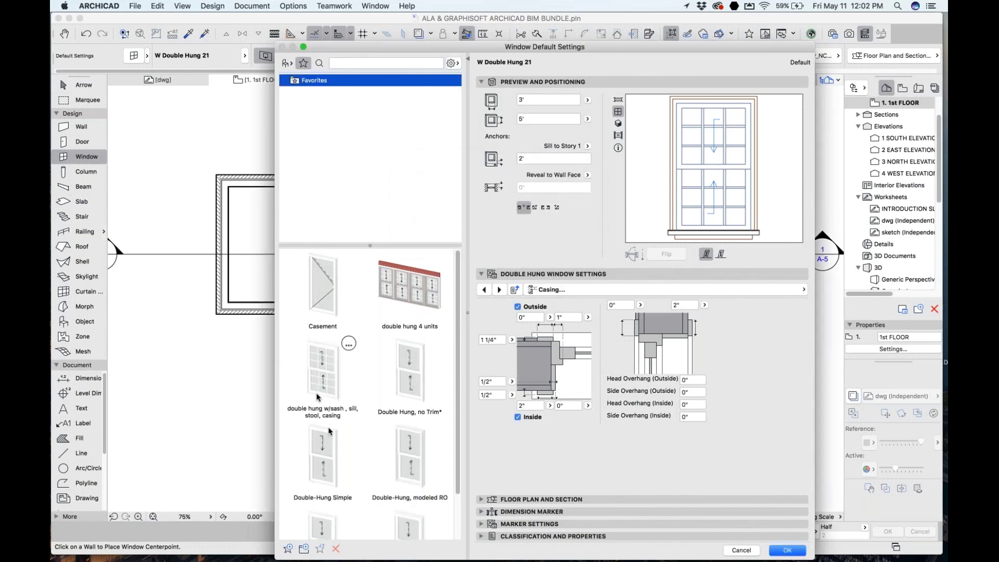
click(786, 550)
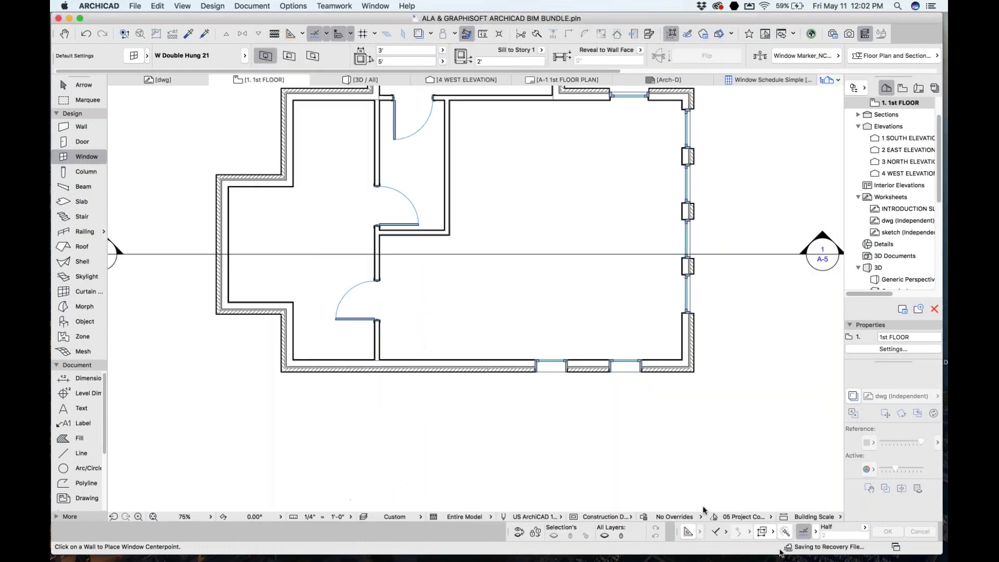
- Place a window from the "double hung w/sash, sill, stool, casing" favorite in the plan's lower exterior wall, beside the two existing windows
click(105, 160)
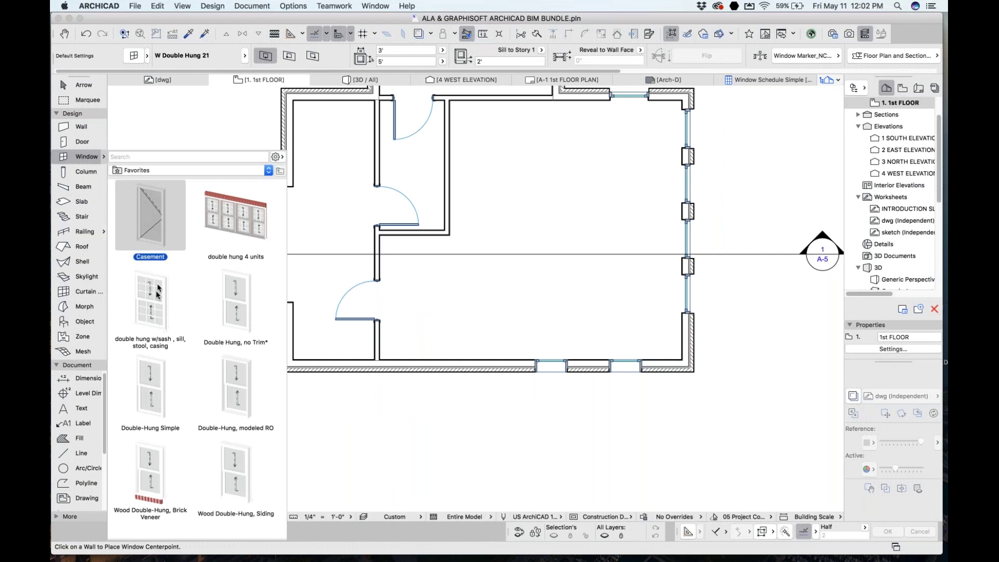
double_click(159, 319)
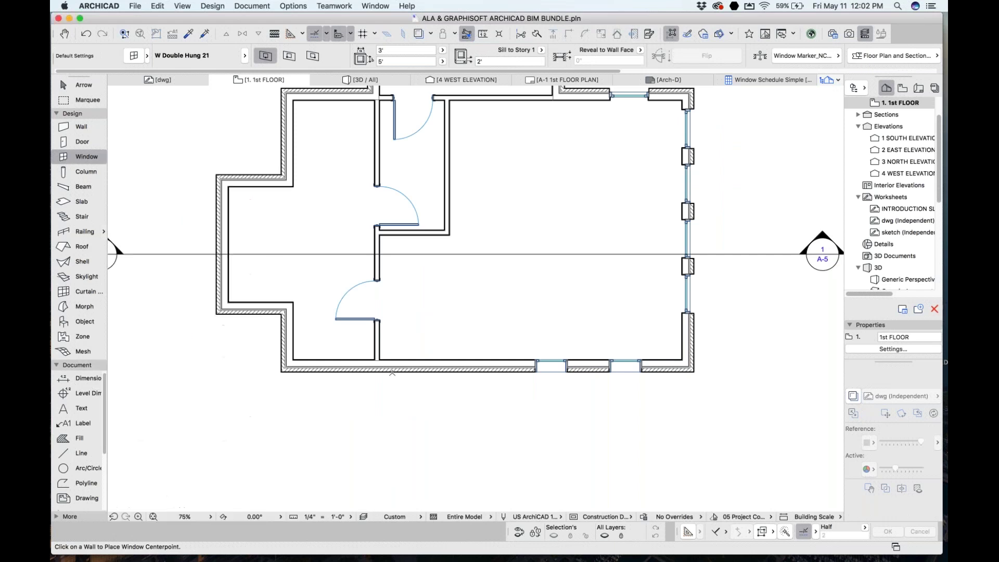
click(434, 376)
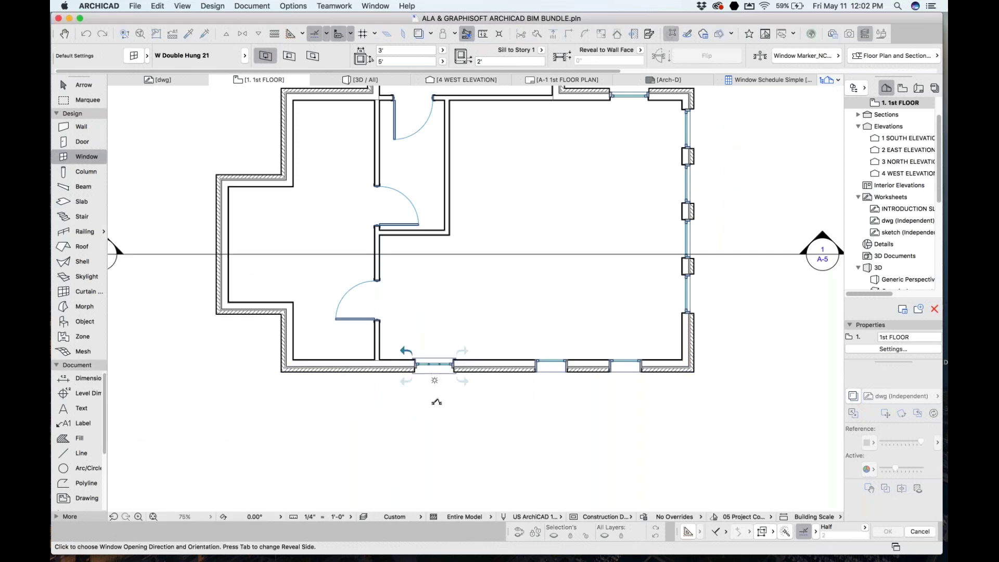
click(437, 402)
- Place a corner-anchored double hung window in the westernmost exterior wall, 5' from the wall's lower outside corner
scroll(215, 287, up, 3)
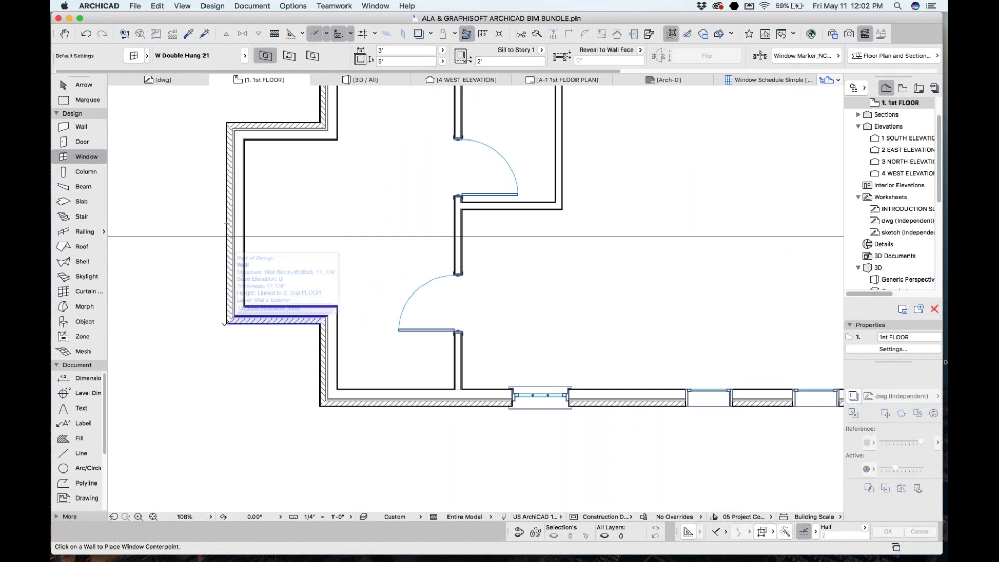
key(g)
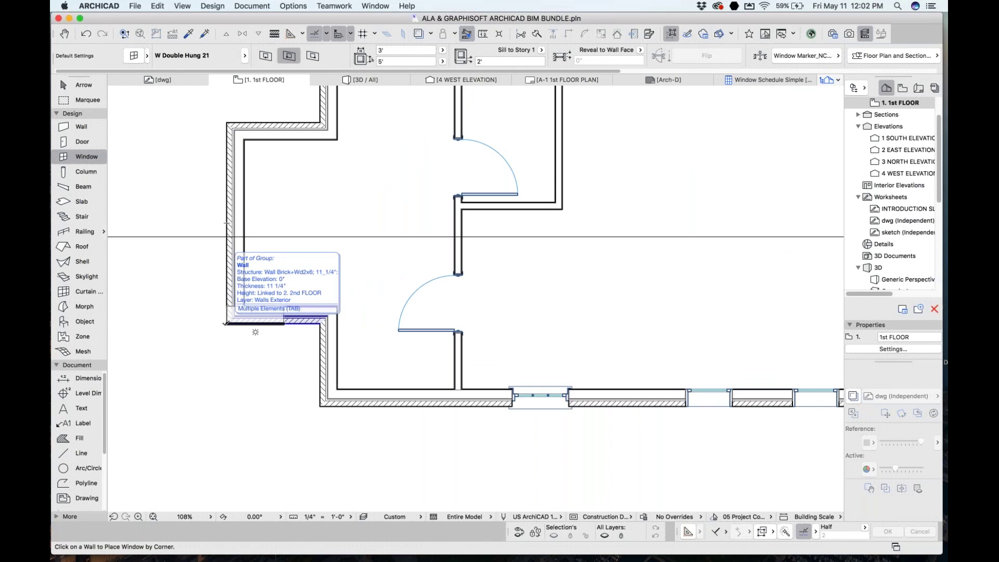
key(g)
scroll(227, 322, up, 3)
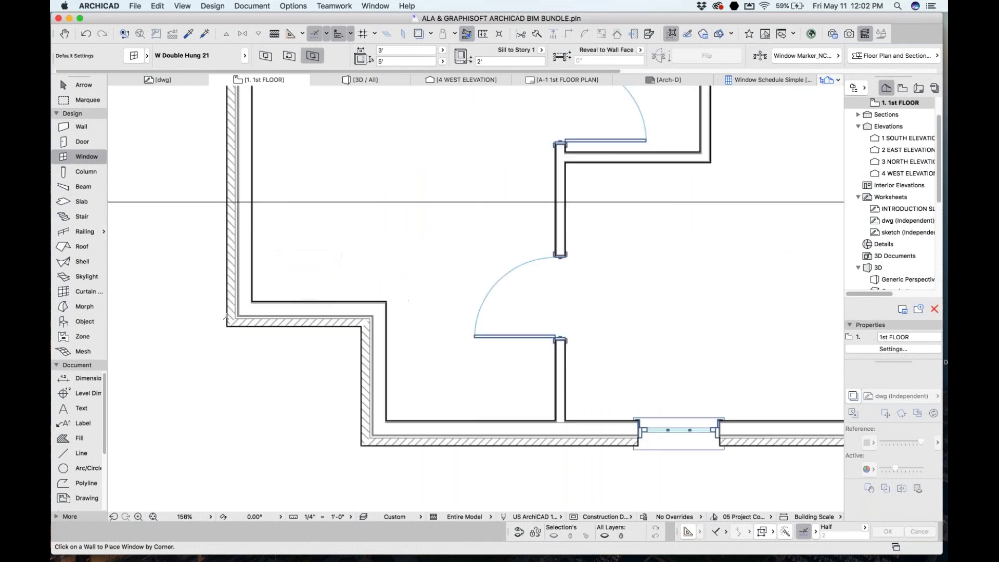
click(227, 324)
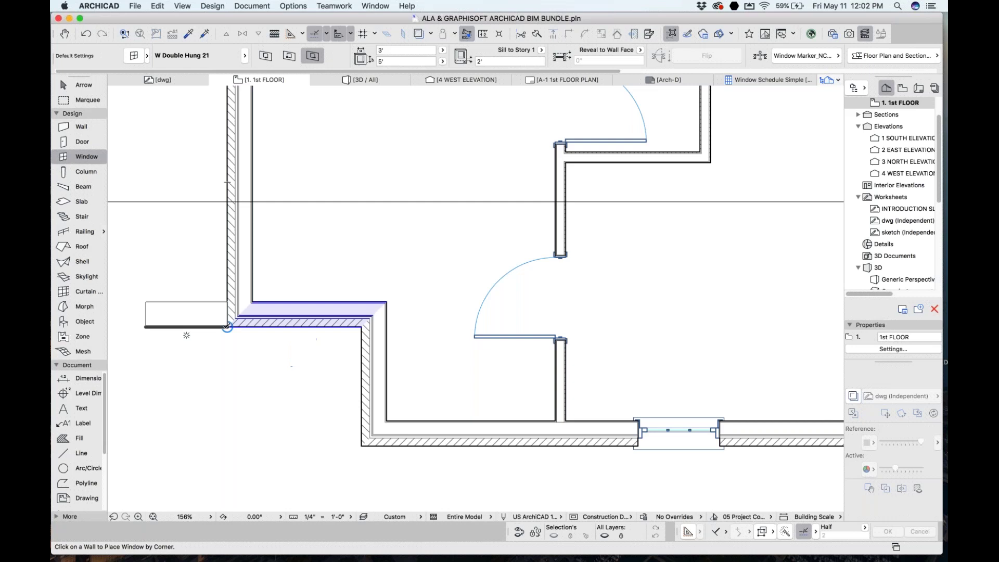
click(228, 327)
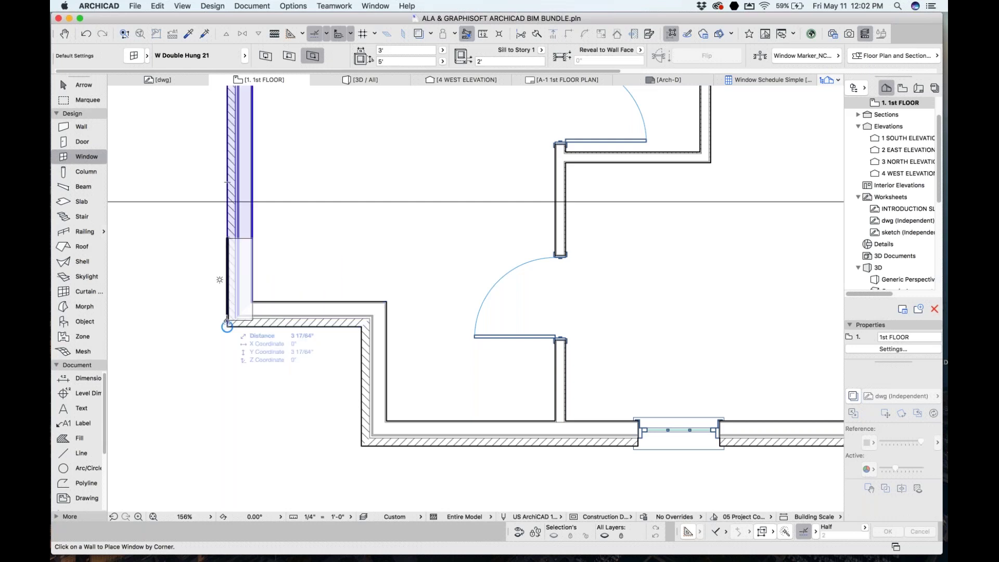
text(5)
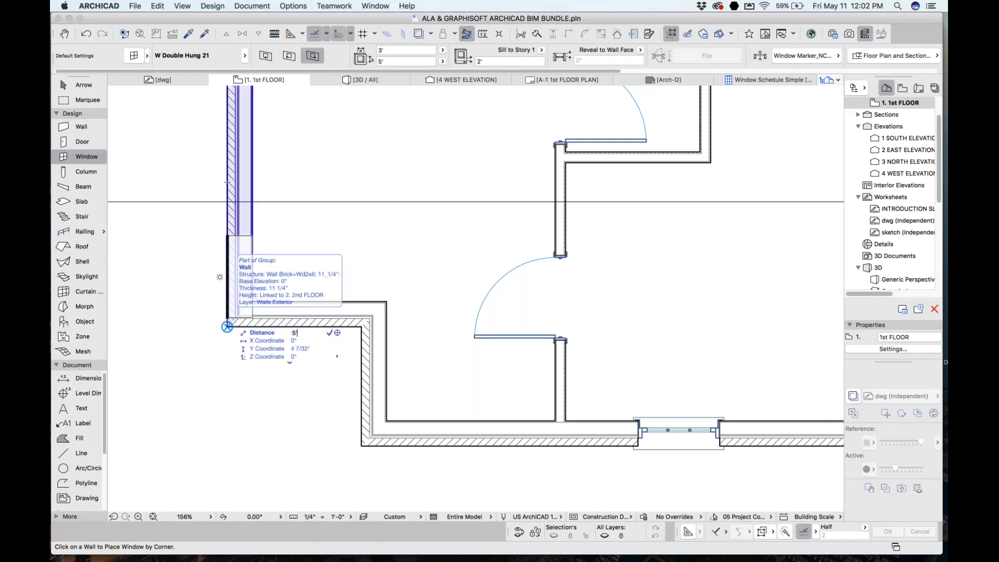
key(Return)
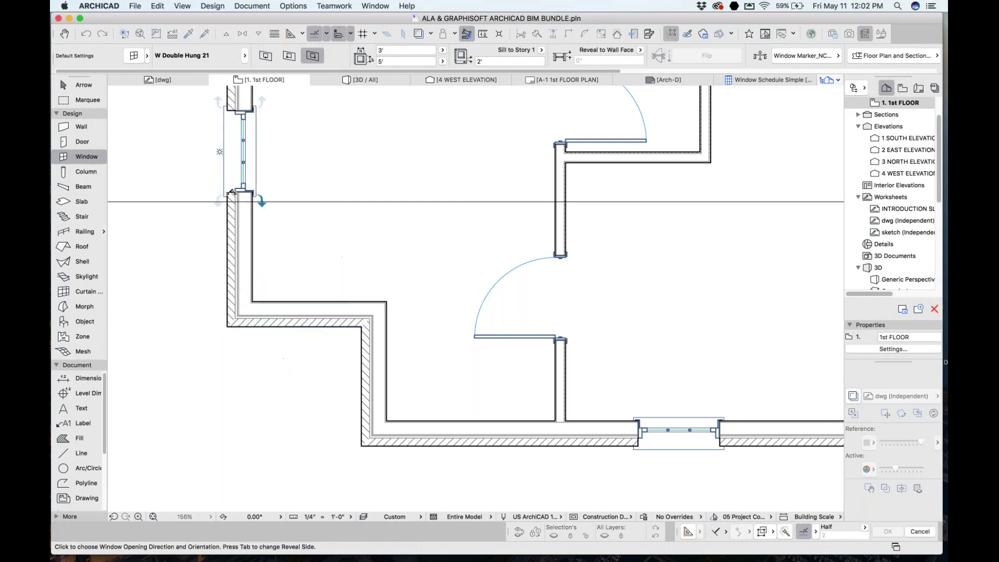
click(193, 188)
scroll(304, 235, up, 3)
scroll(305, 235, left, 3)
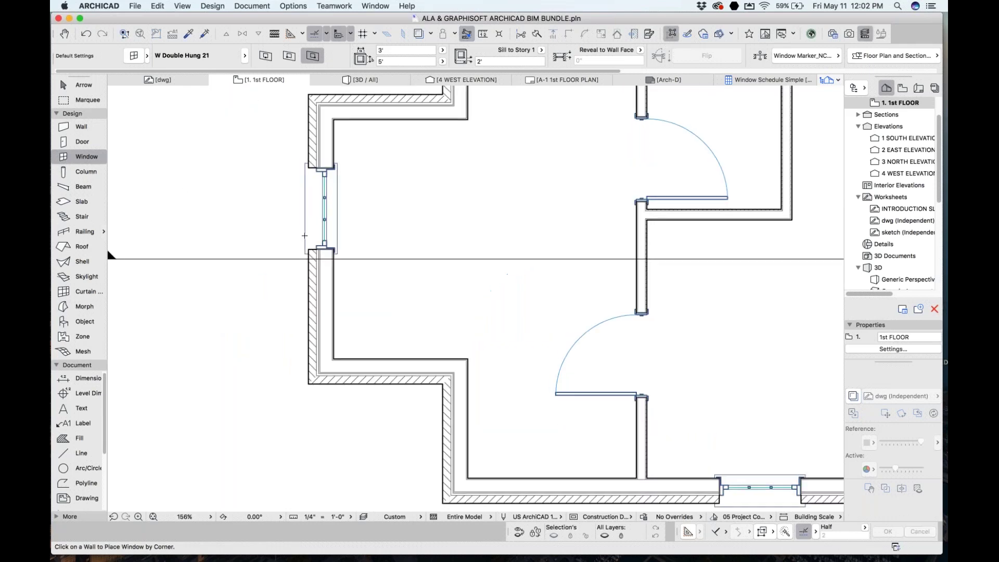
- Select the new window in the westernmost wall and try to set its width to 4'
key(Escape)
click(322, 187)
click(393, 50)
key(Return)
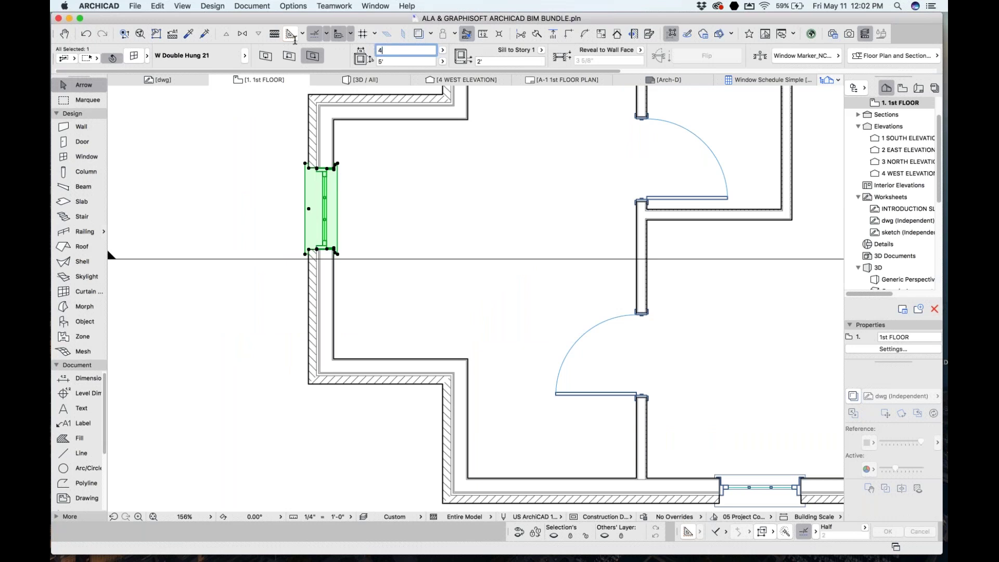
key(BackSpace)
text(3)
key(Return)
- In the selected window's nominal size settings, choose Custom Size as the unit size and set the width to 4'
key(super+e)
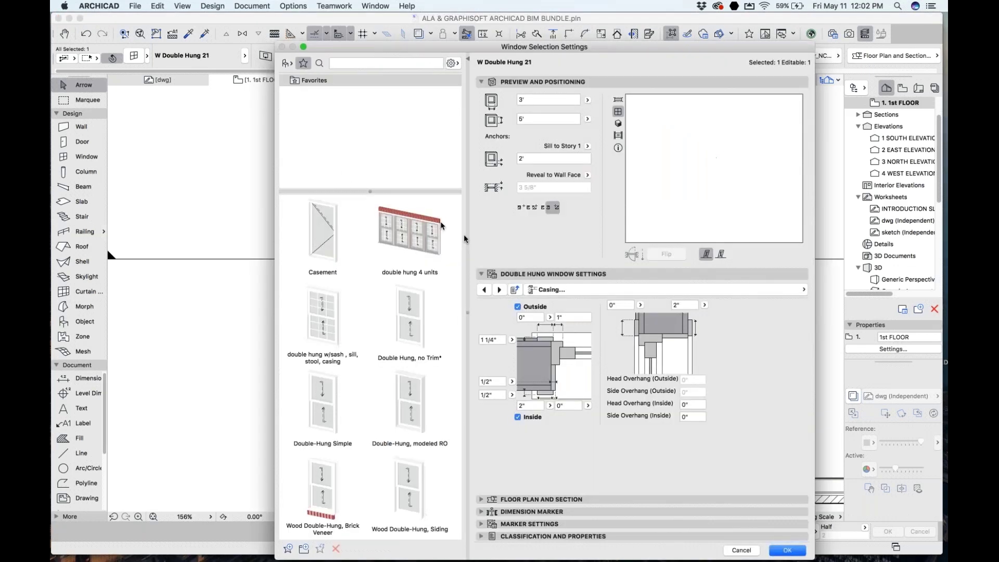
click(547, 290)
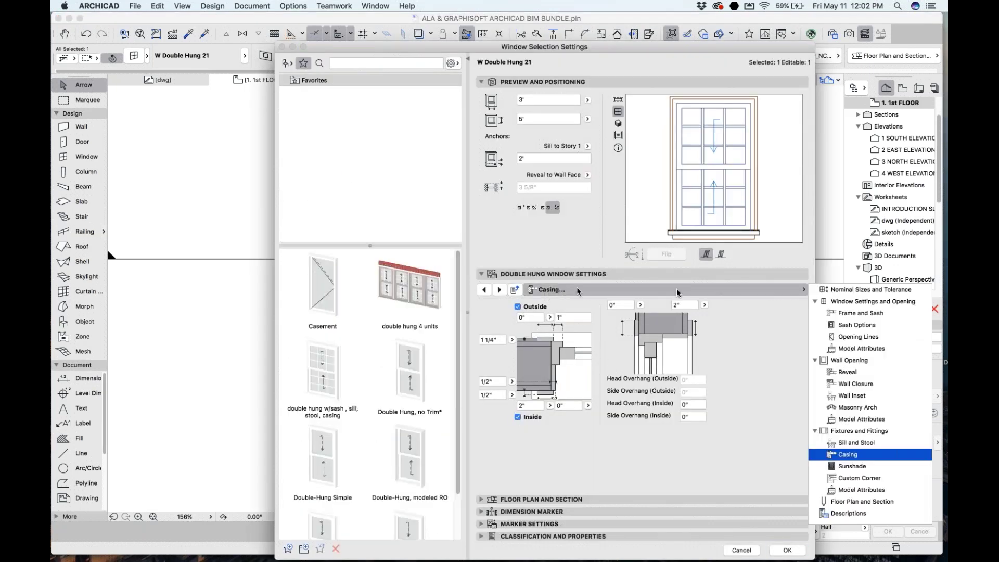
click(837, 291)
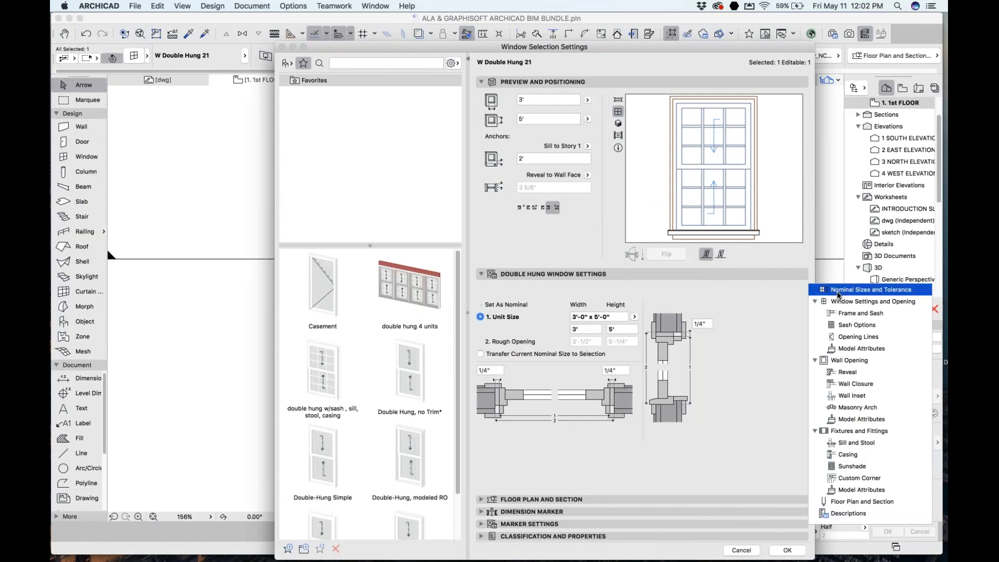
click(634, 317)
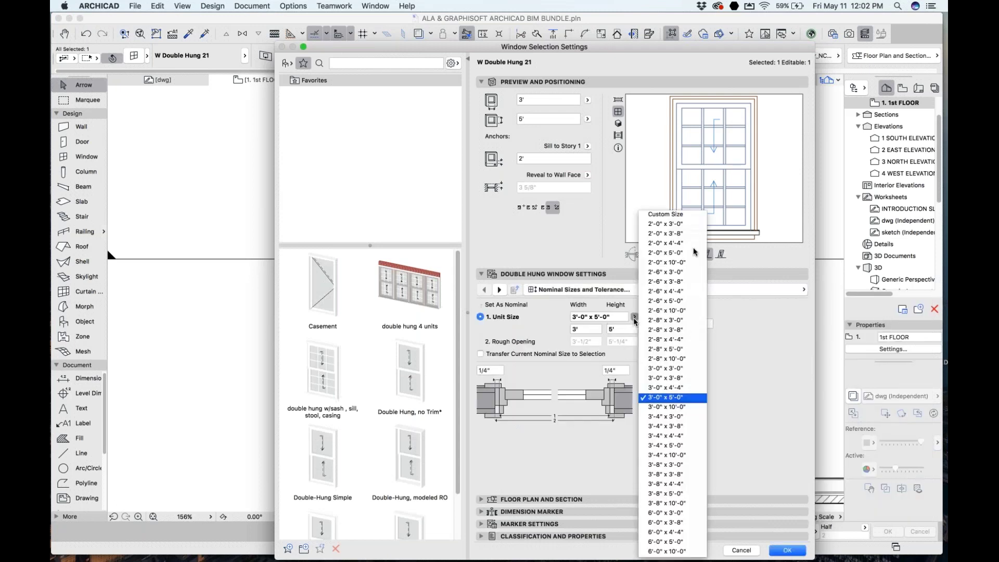
click(689, 214)
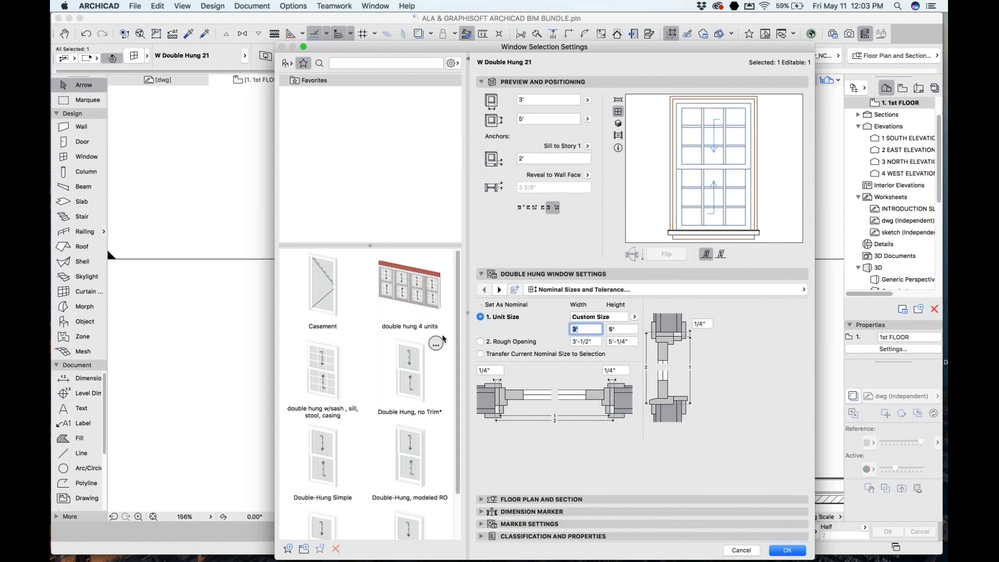
key(Return)
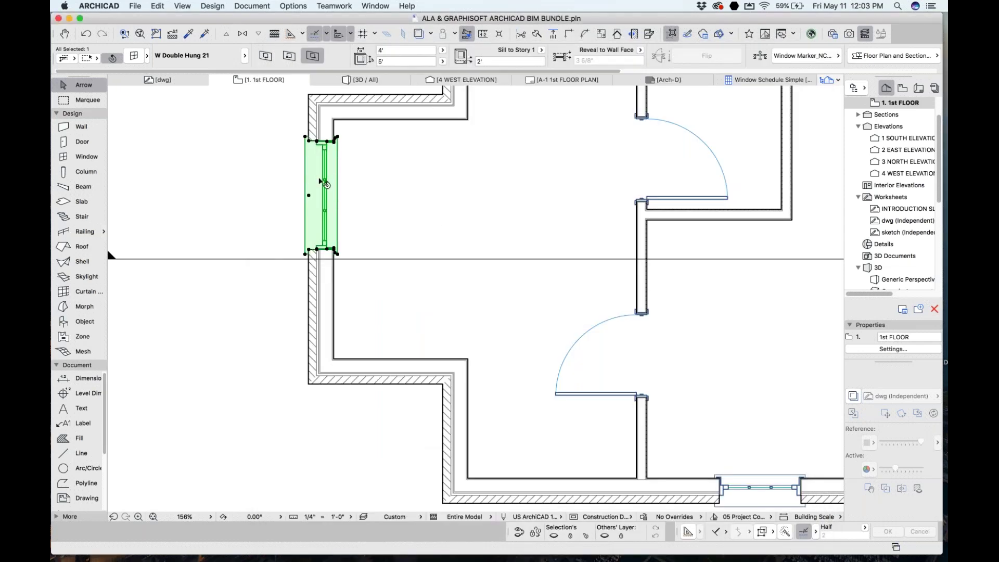
- Slide the 4' window down along the westernmost wall toward the wall's middle and deselect it
scroll(333, 231, down, 3)
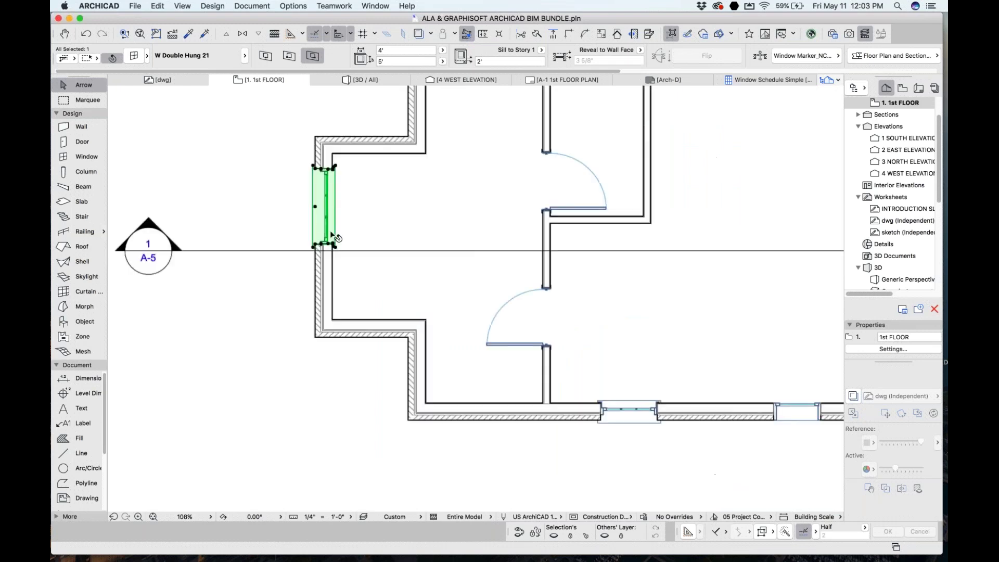
drag(315, 208, 315, 228)
scroll(423, 276, down, 3)
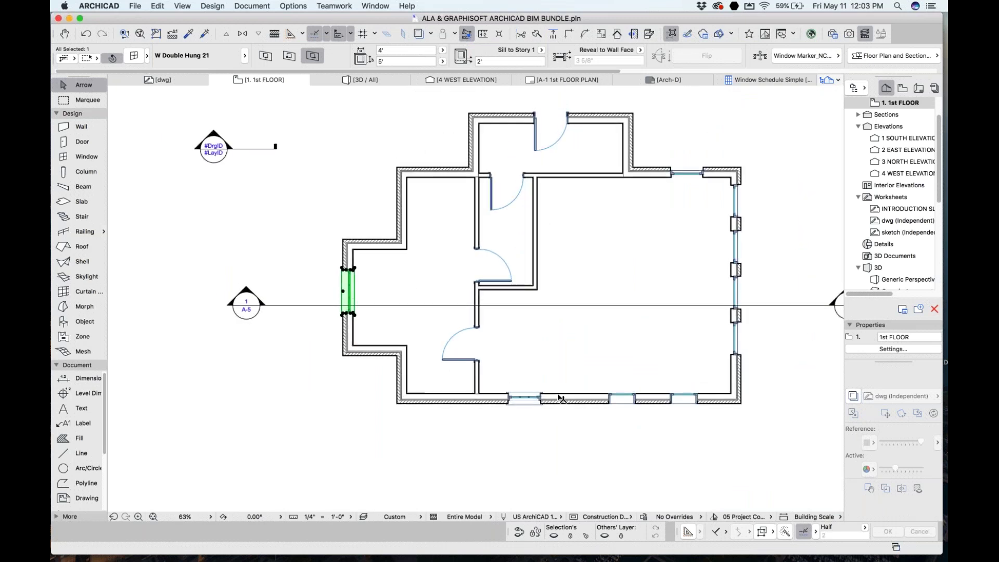
click(555, 370)
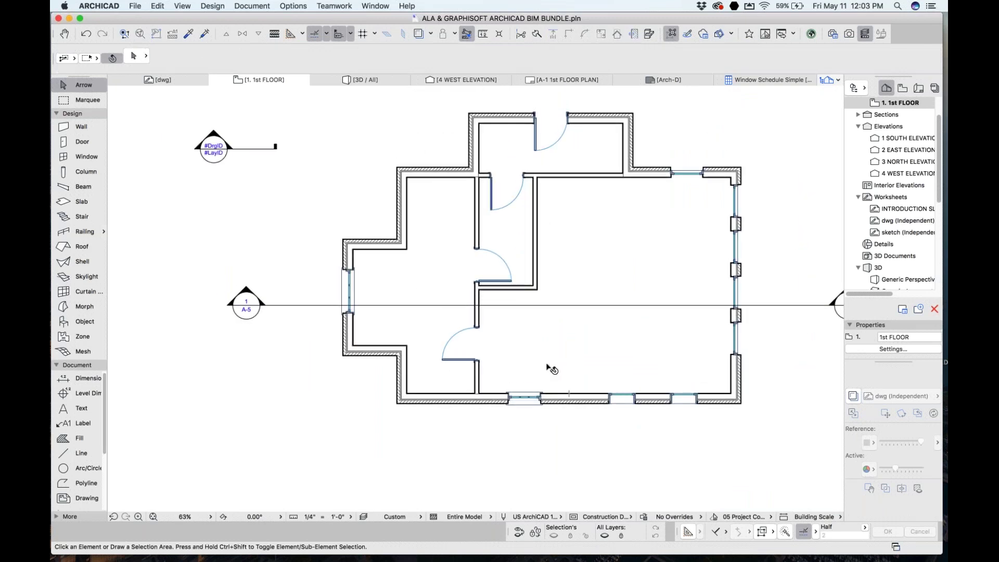
- Show the Renovation palette and set the renovation filter to 01 Existing/Pre-Construction
scroll(551, 367, right, 3)
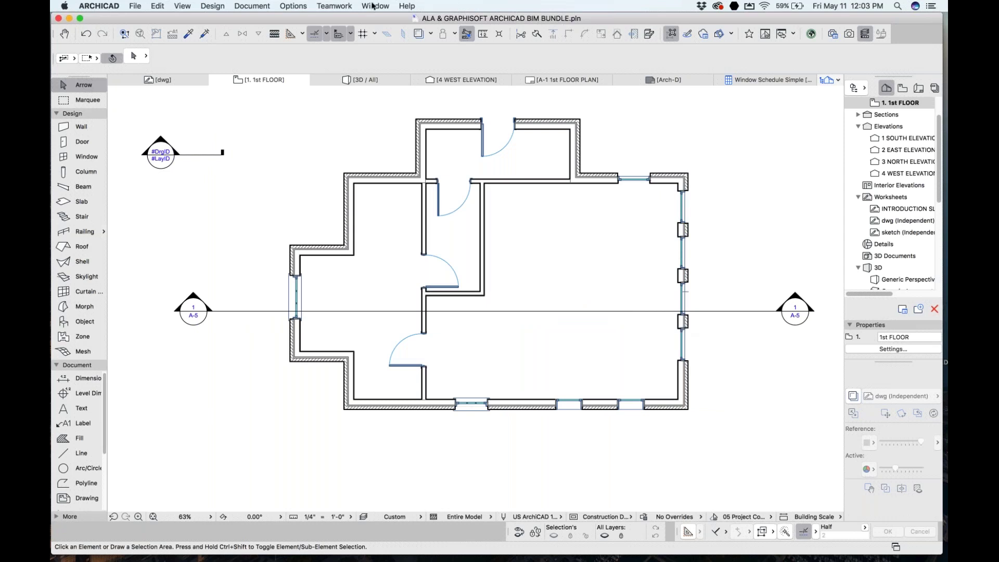
click(765, 33)
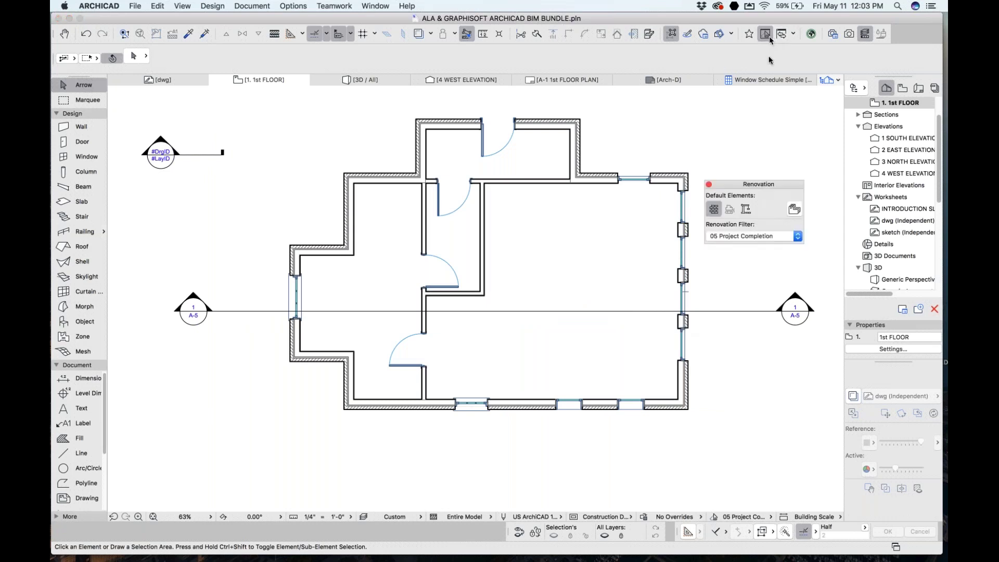
click(741, 238)
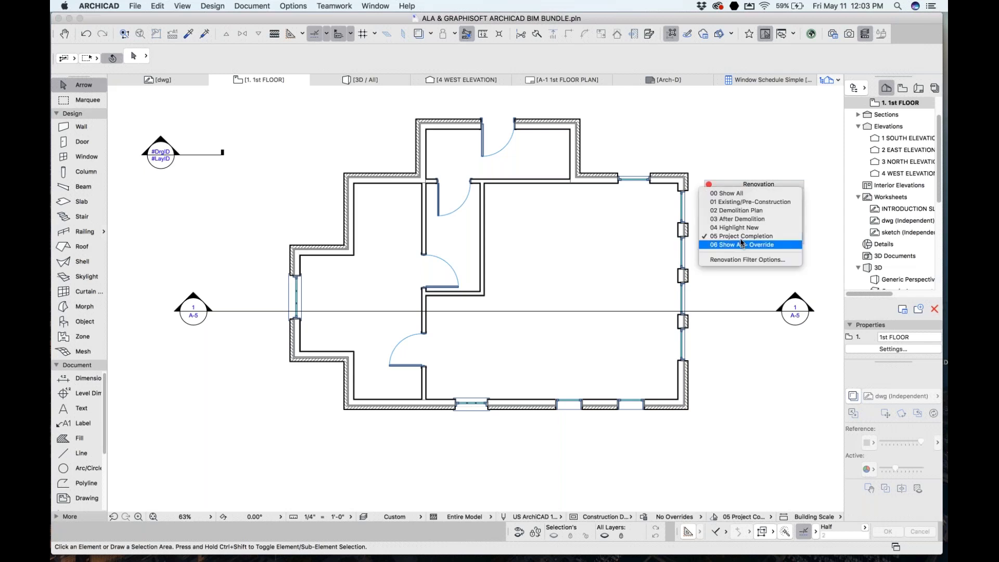
click(759, 187)
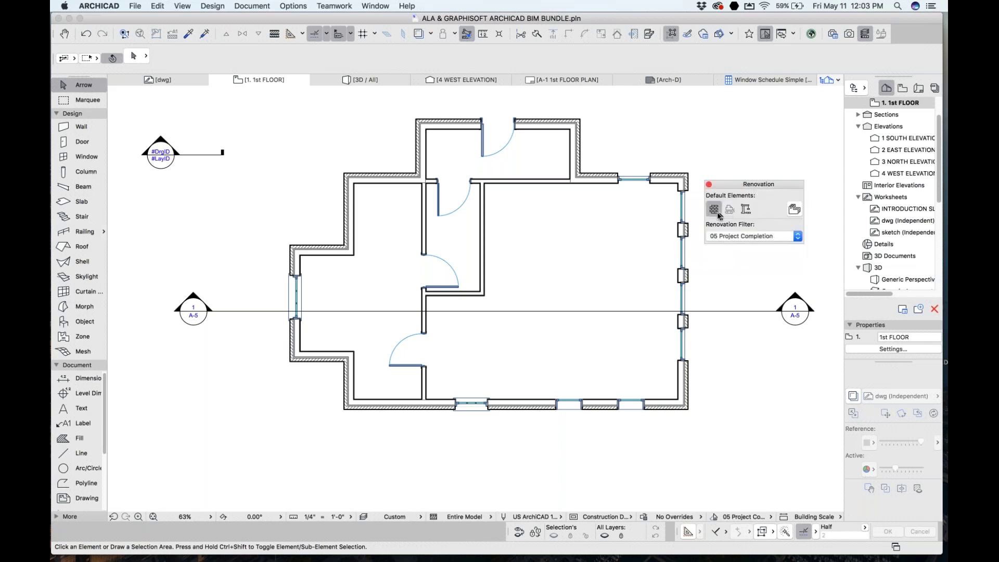
click(747, 240)
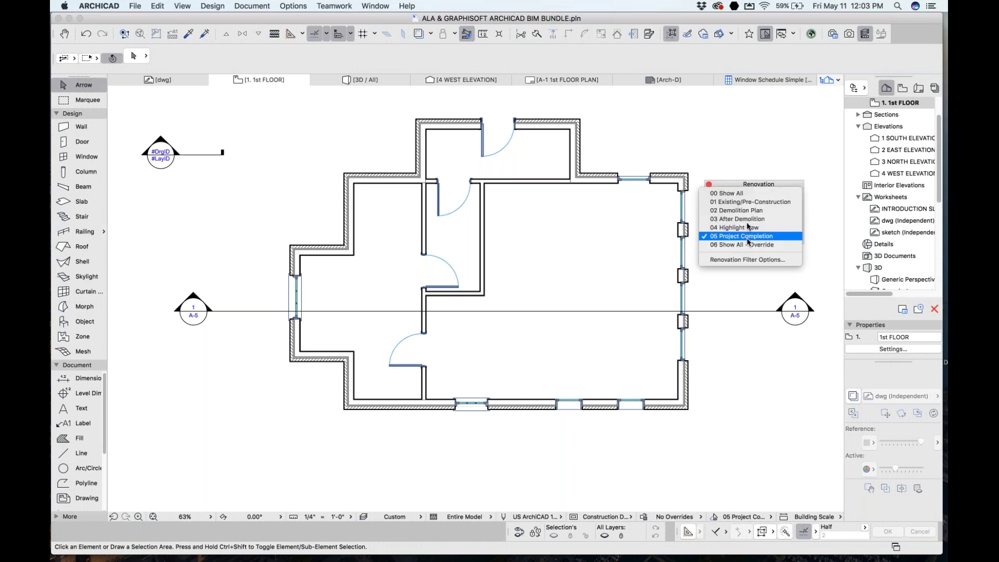
click(759, 203)
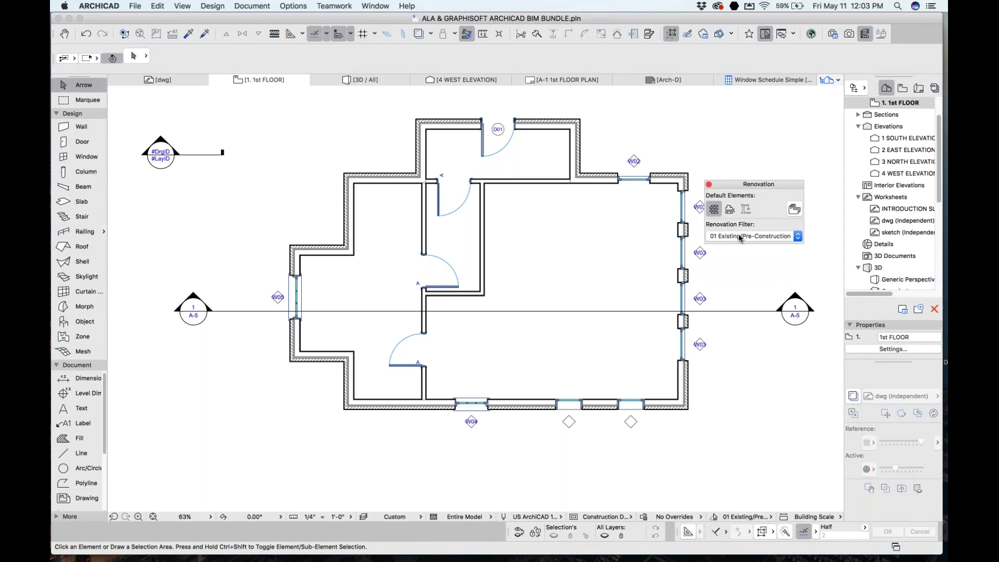
- Mark the three interior walls around the small central room, its lower door and the third east wall window from the top as to be demolished
click(482, 201)
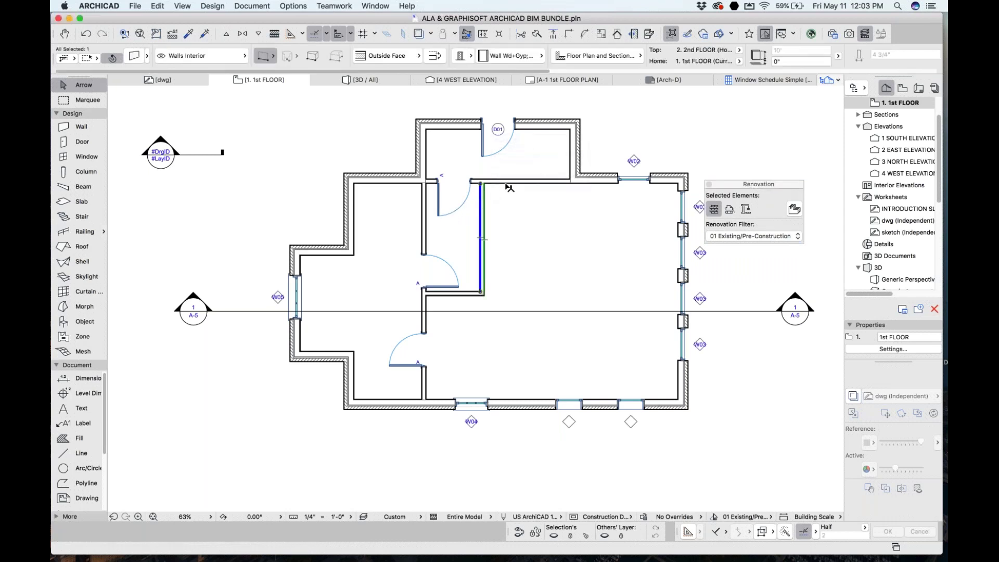
shift+click(509, 183)
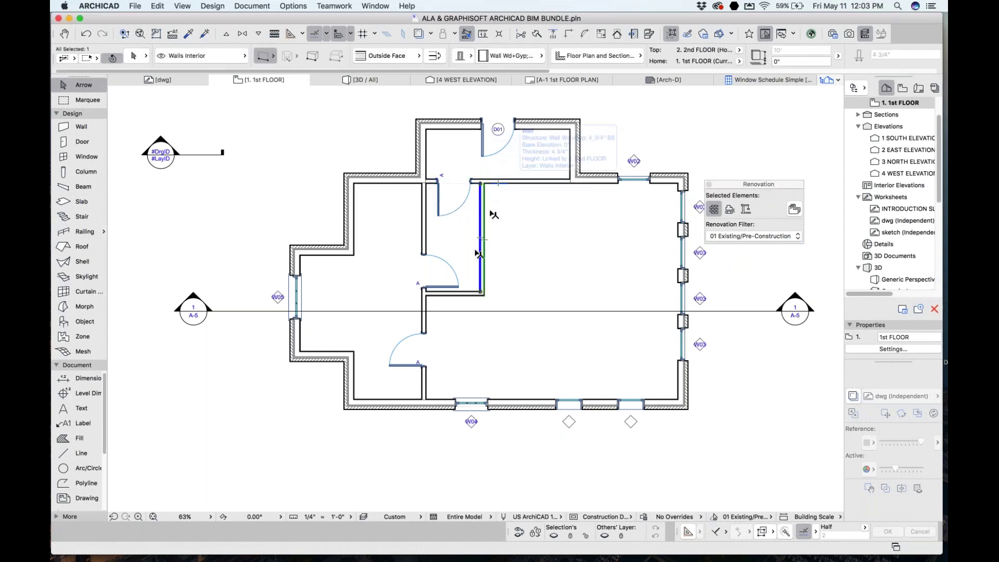
shift+click(446, 293)
shift+click(461, 291)
shift+click(461, 290)
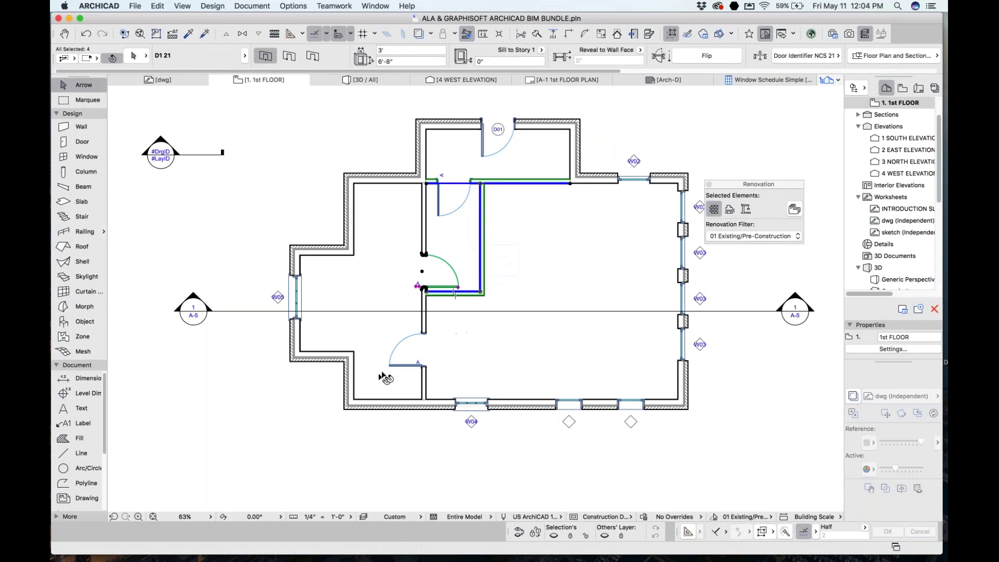
shift+click(680, 298)
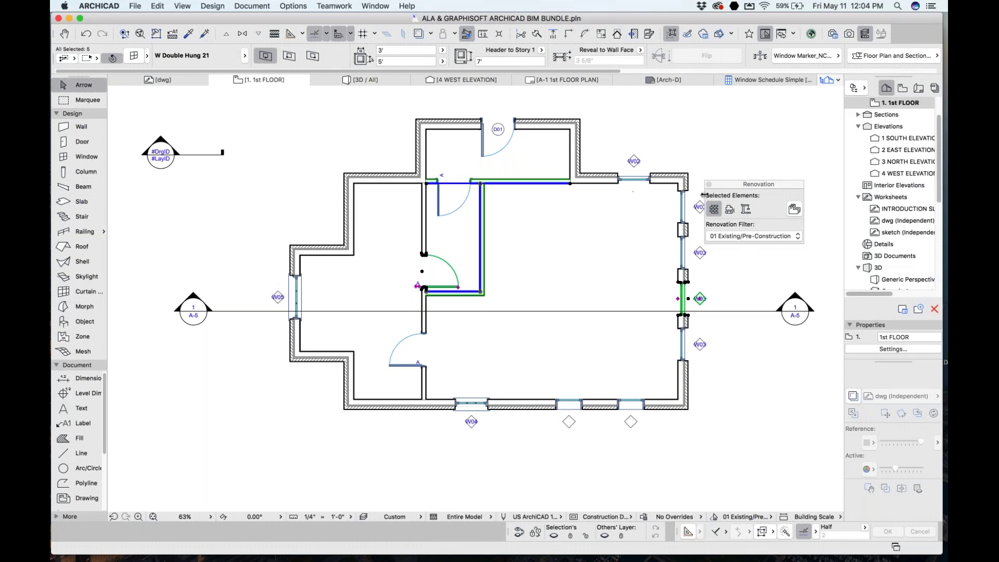
click(730, 210)
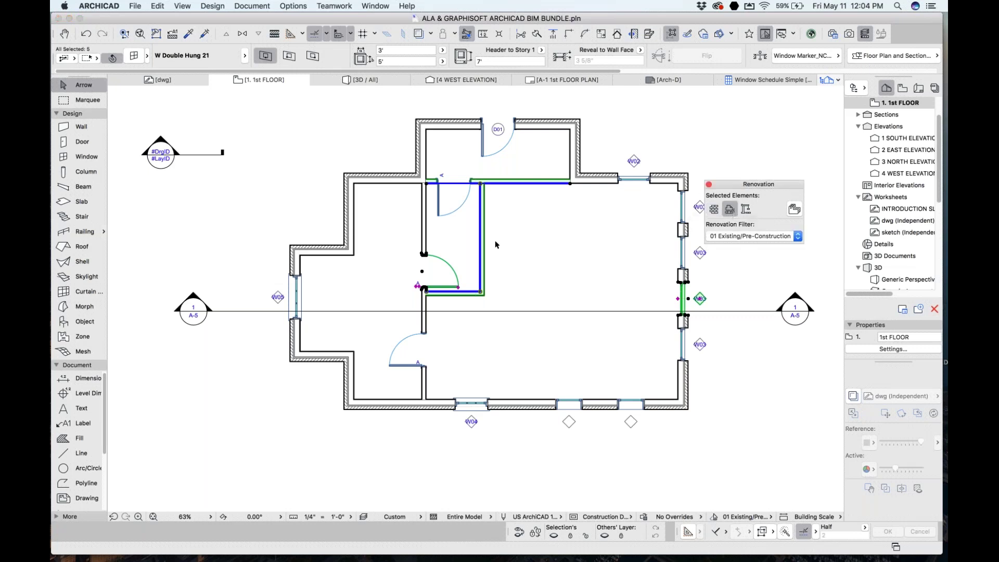
click(523, 333)
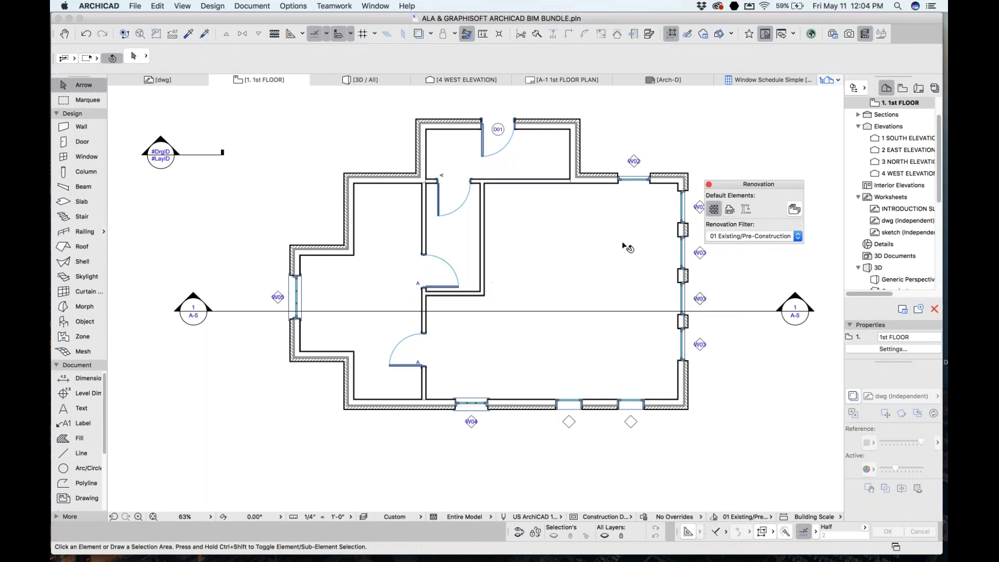
- Switch the renovation filter to 02 Demolition Plan to display the demolition drawing of the first floor
click(738, 237)
click(739, 244)
scroll(463, 332, up, 2)
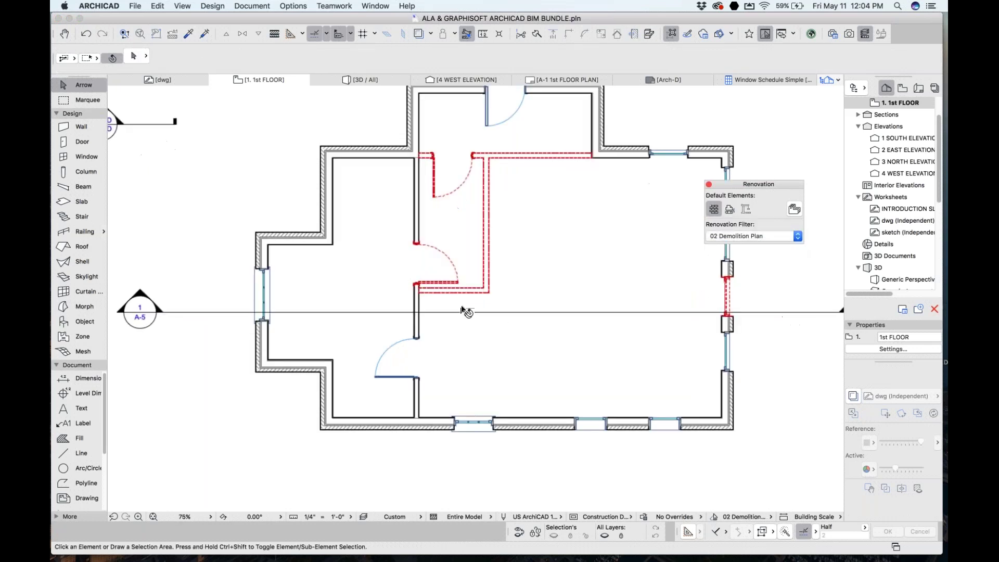
- Switch the first floor plan's renovation filter to 04 Highlight New
click(709, 238)
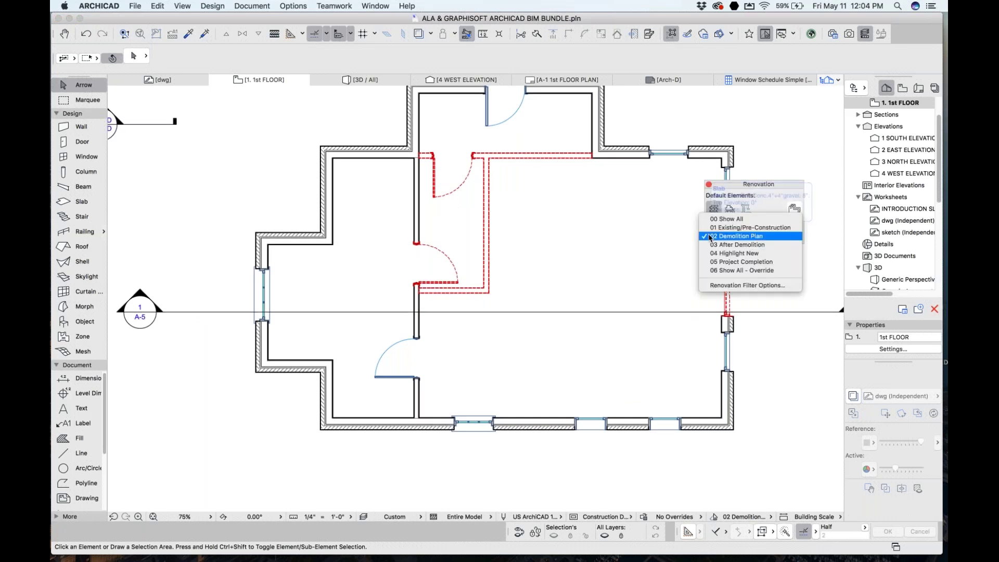
click(729, 253)
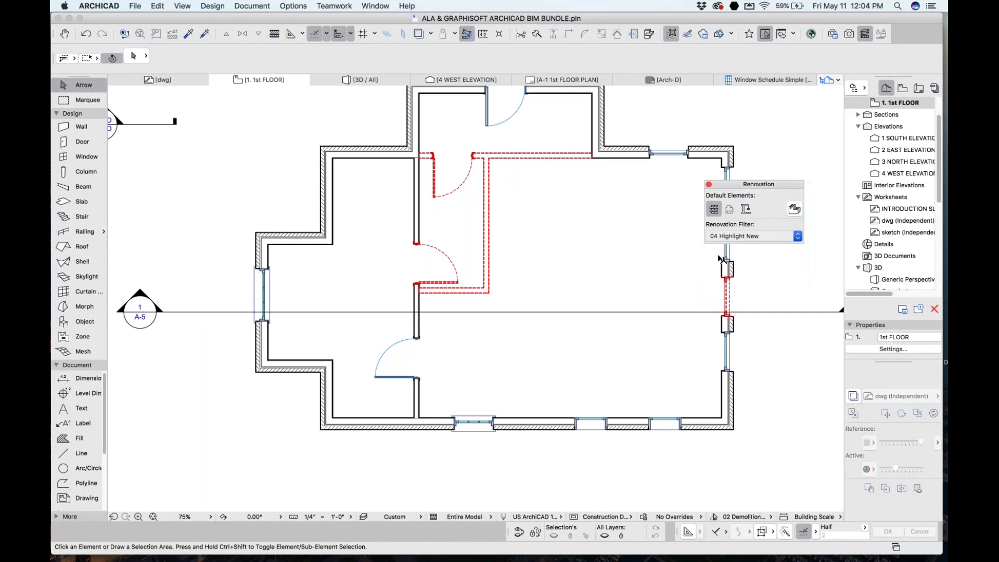
scroll(437, 245, right, 2)
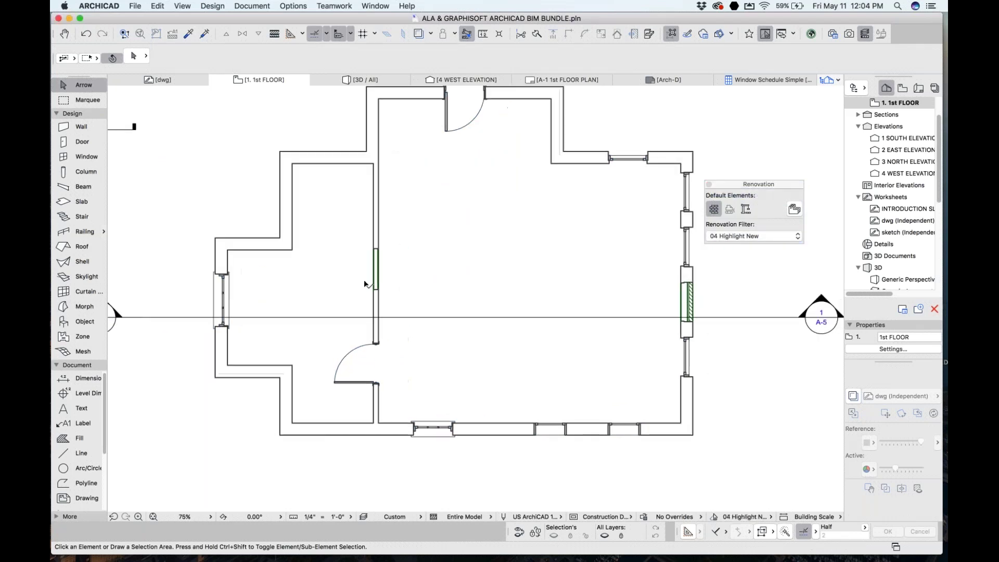
- Draw an L-shaped interior wall with New status from the inner corner beside the north entry area to the east wall, enclosing the northeast corner
click(82, 127)
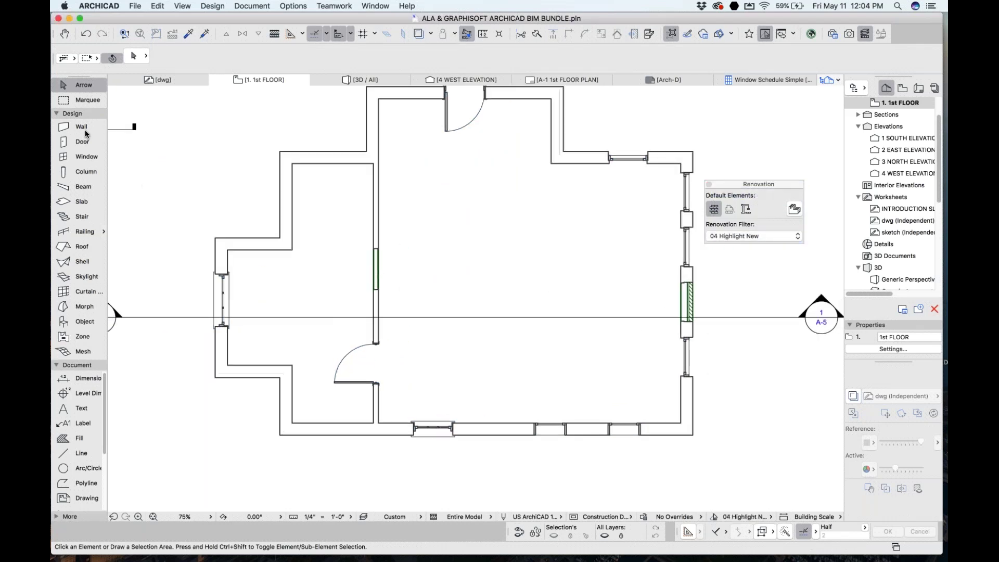
click(751, 210)
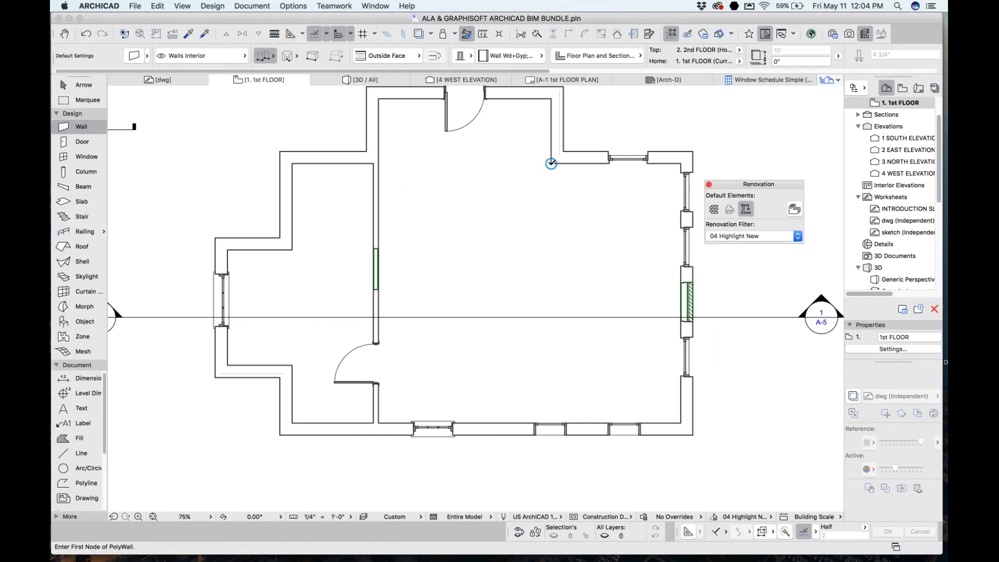
click(551, 163)
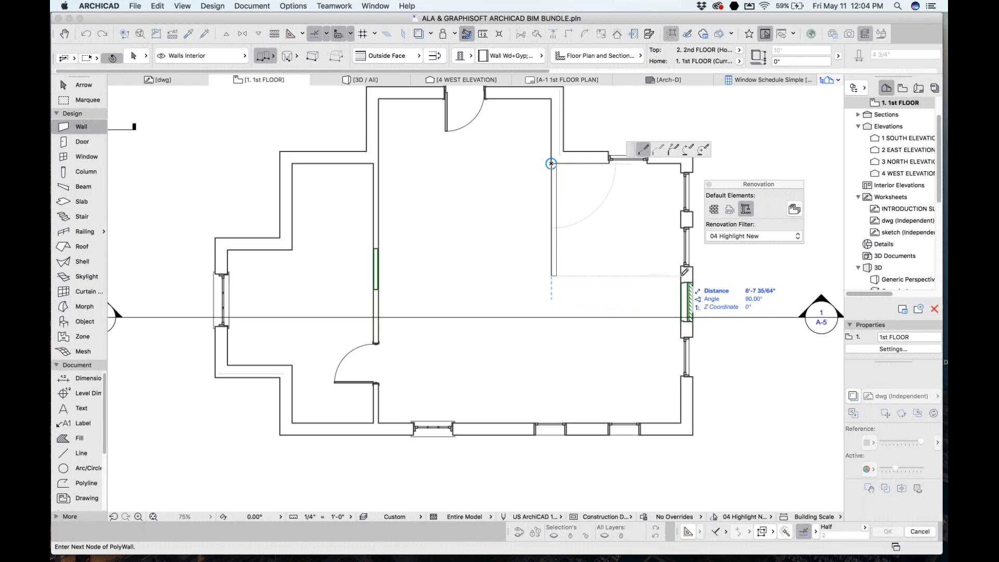
click(685, 272)
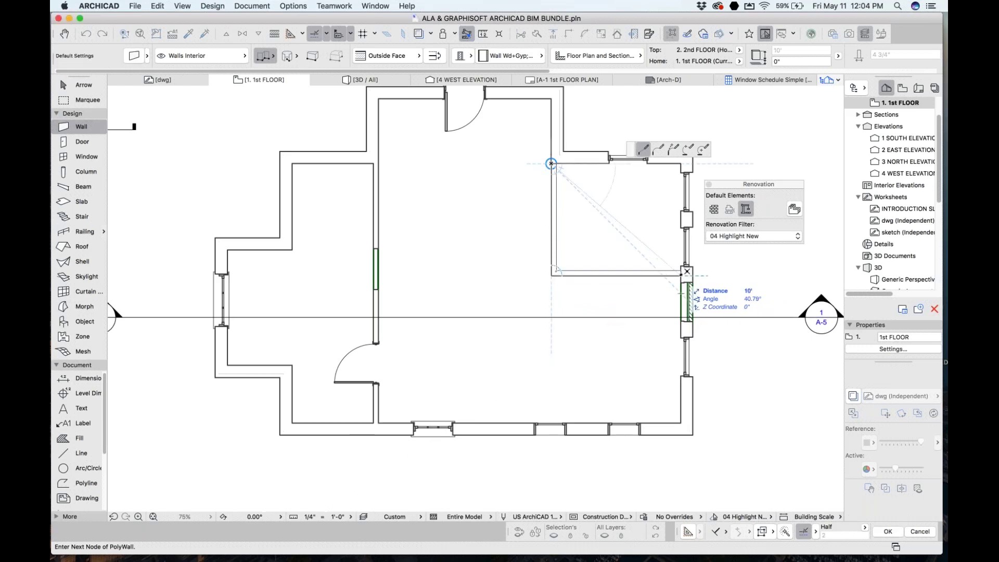
click(685, 271)
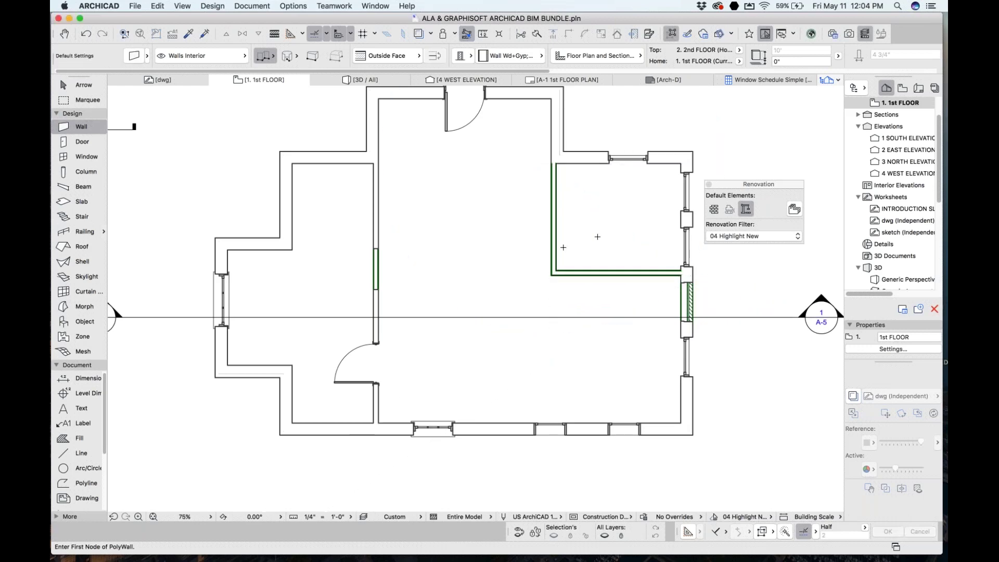
- Place a 3' new door at the east end of the new room's lower wall and another near the upper end of the long western interior wall
click(83, 142)
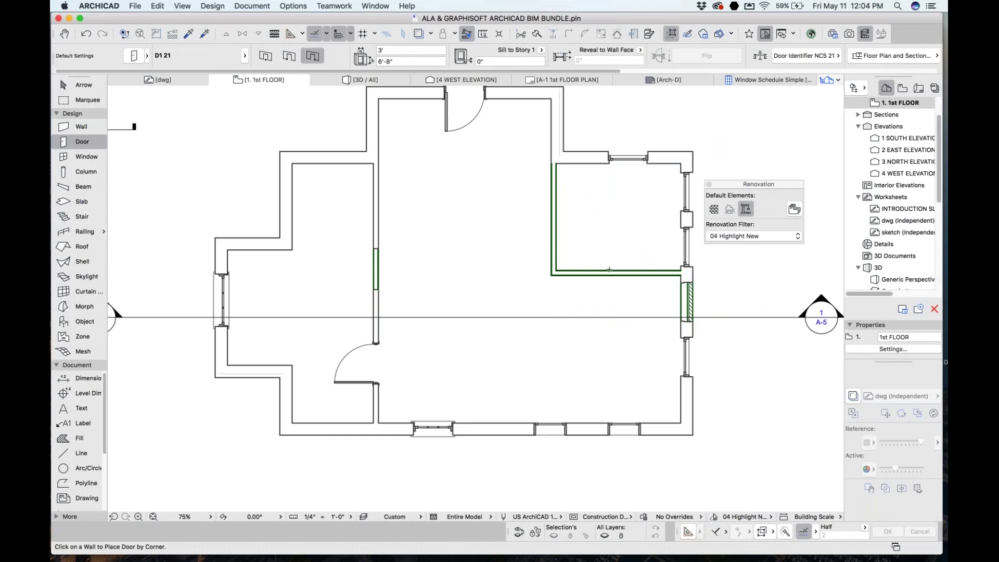
click(675, 270)
click(667, 259)
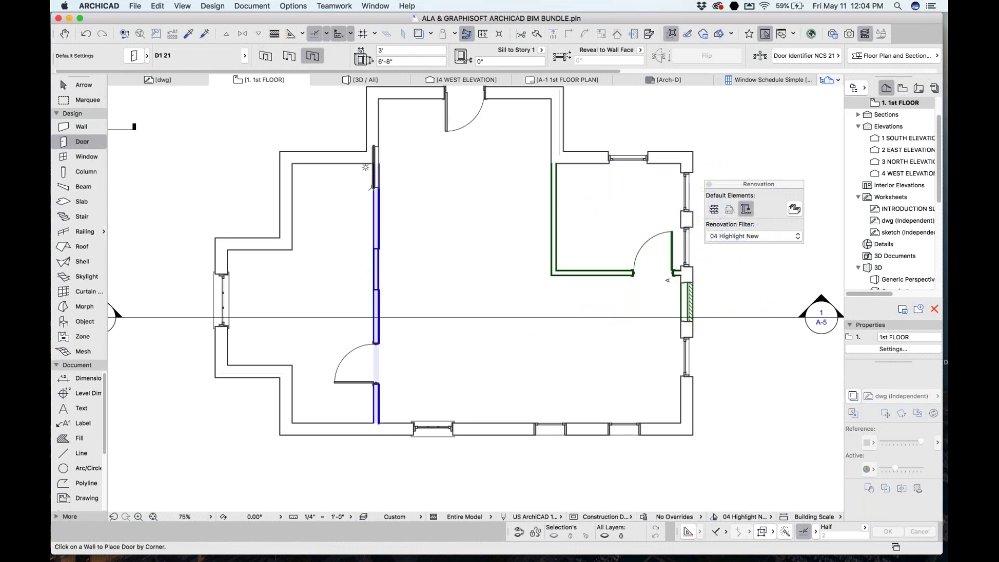
click(372, 192)
click(286, 147)
- Add 3' wide new double hung windows in the north and south exterior walls of the western room, then leave the Window tool
click(87, 157)
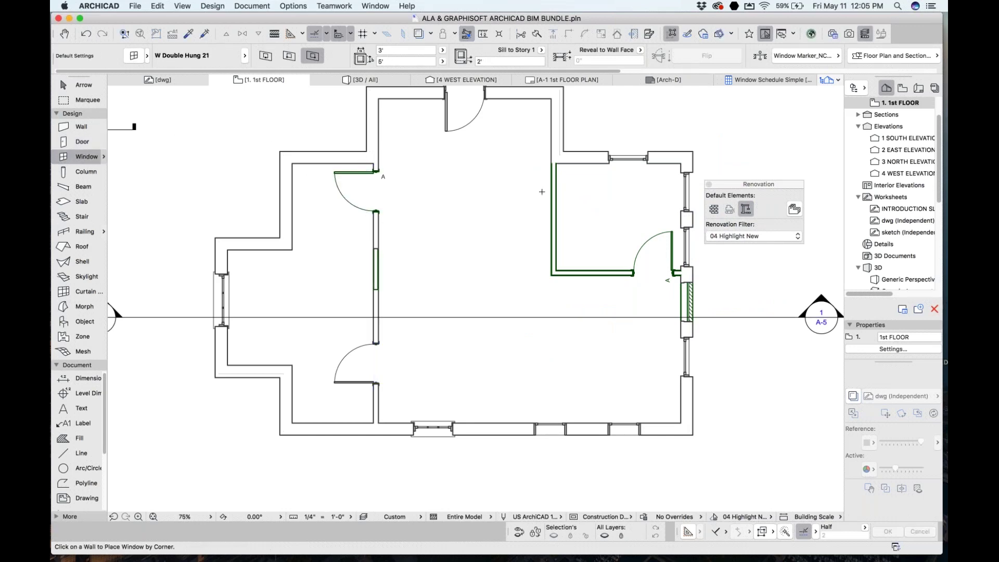
click(308, 152)
click(314, 126)
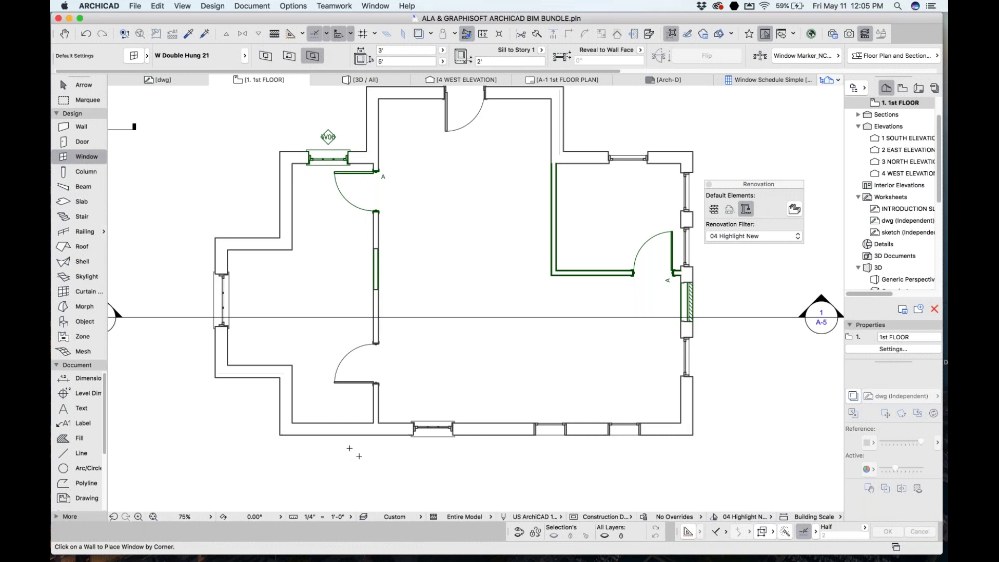
click(335, 443)
click(358, 461)
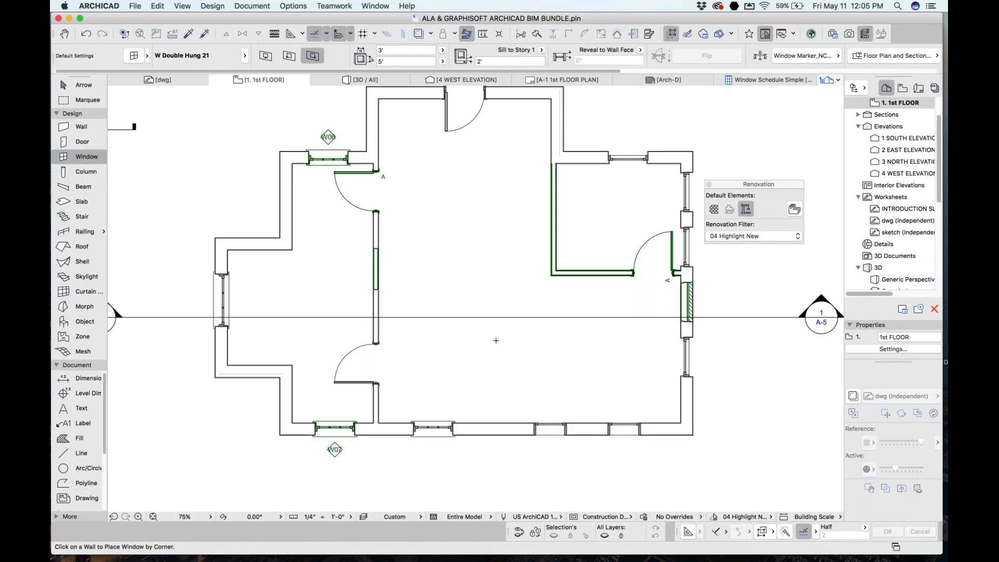
key(Escape)
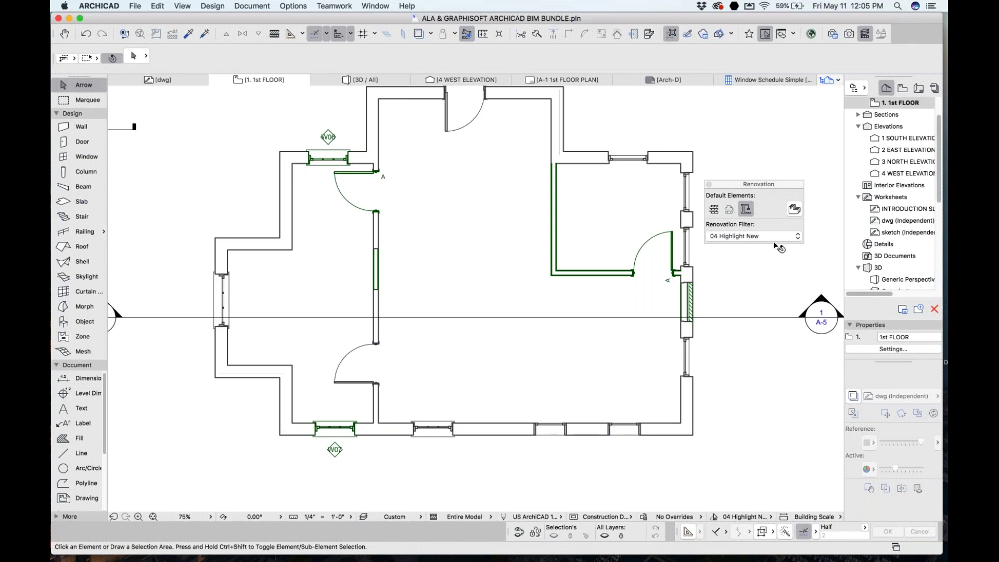
- Show the floor plan with the 02 Demolition Plan filter, and view the model in 3D looking down into the rooms
click(739, 237)
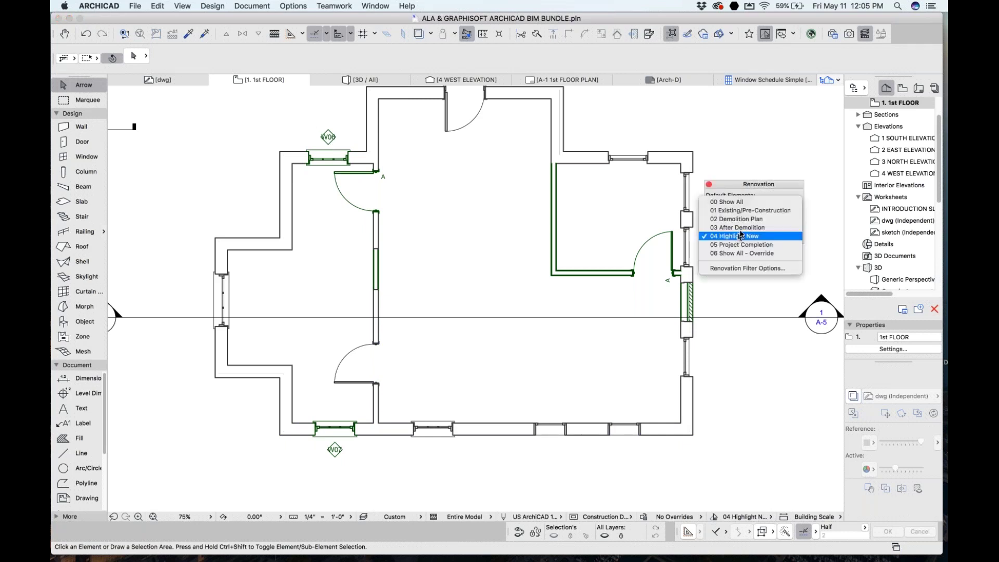
click(744, 219)
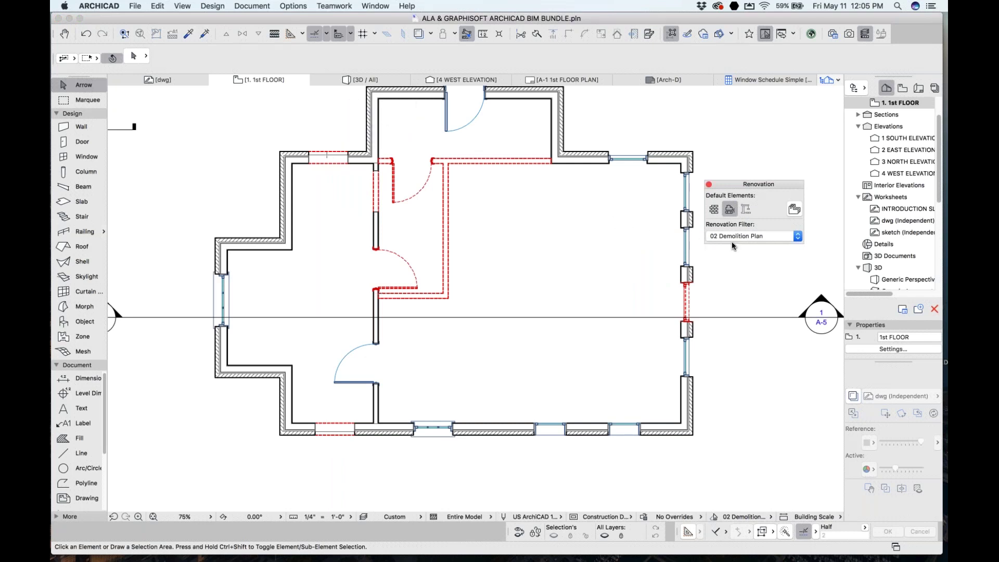
key(F3)
shift+middle_drag(432, 291, 432, 219)
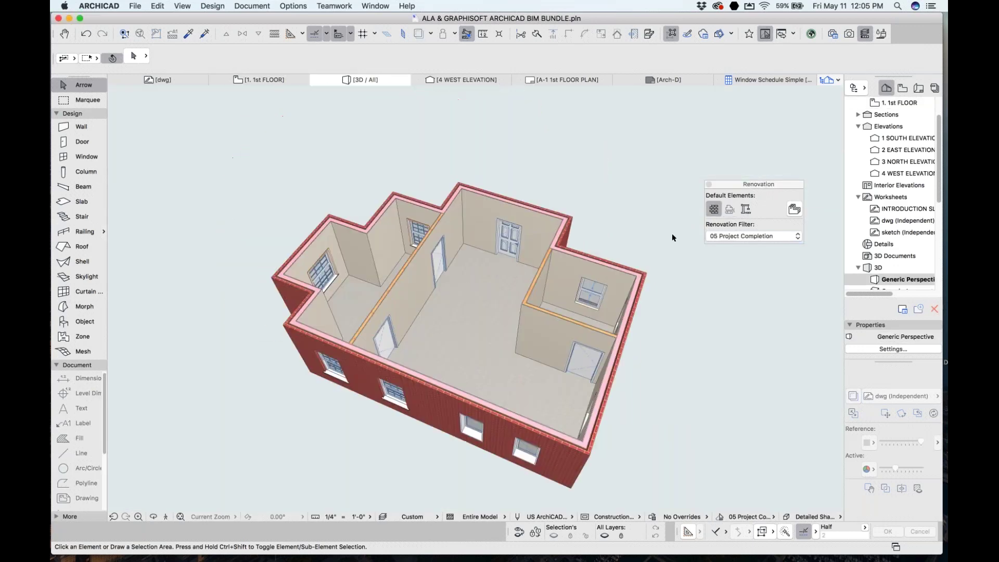
- Examine the 3D model under renovation filters 01 Existing/Pre-Construction, 02 Demolition Plan, 03 After Demolition, 04 Highlight New and 05 Project Completion in turn
click(749, 236)
click(753, 202)
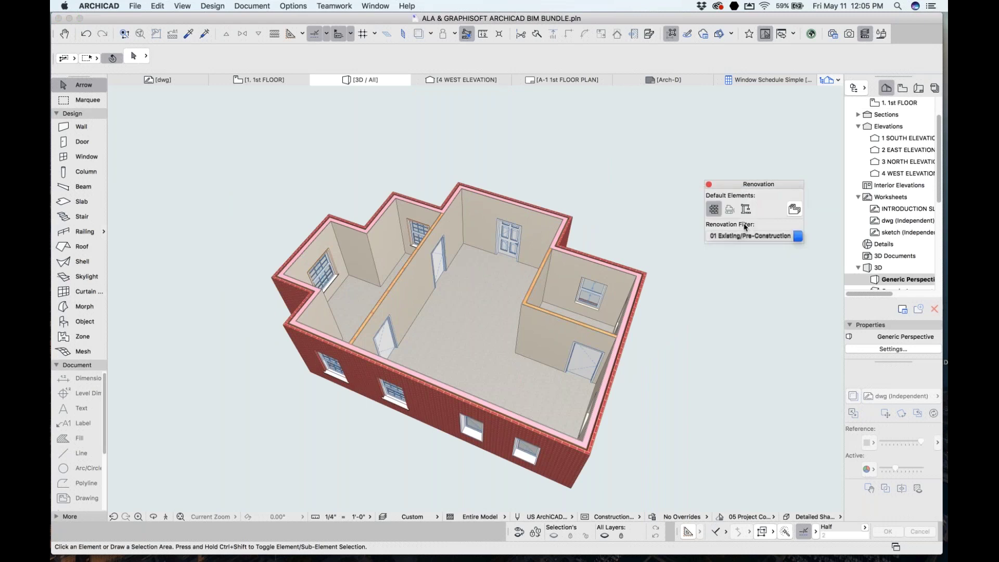
click(740, 237)
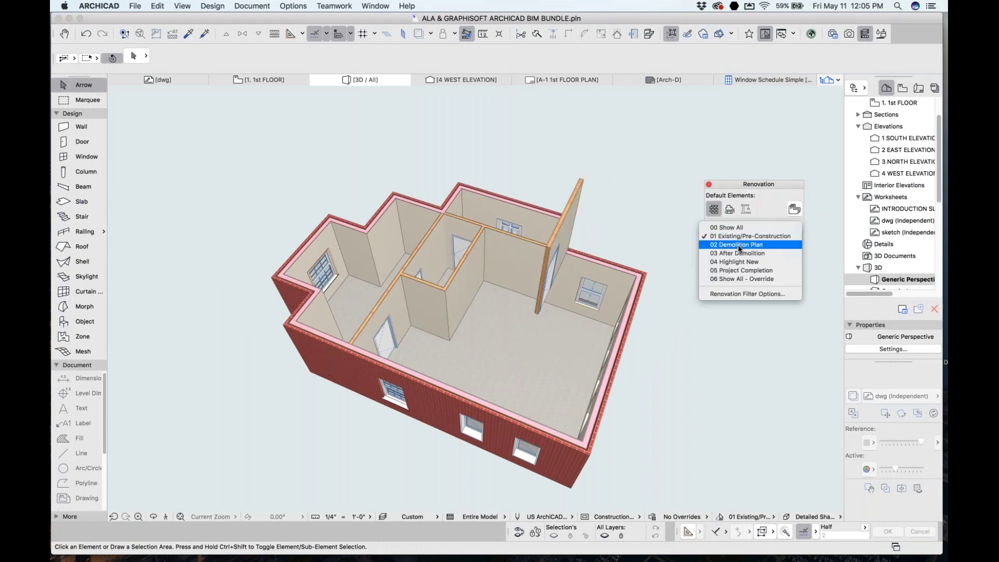
click(740, 247)
click(741, 239)
click(741, 248)
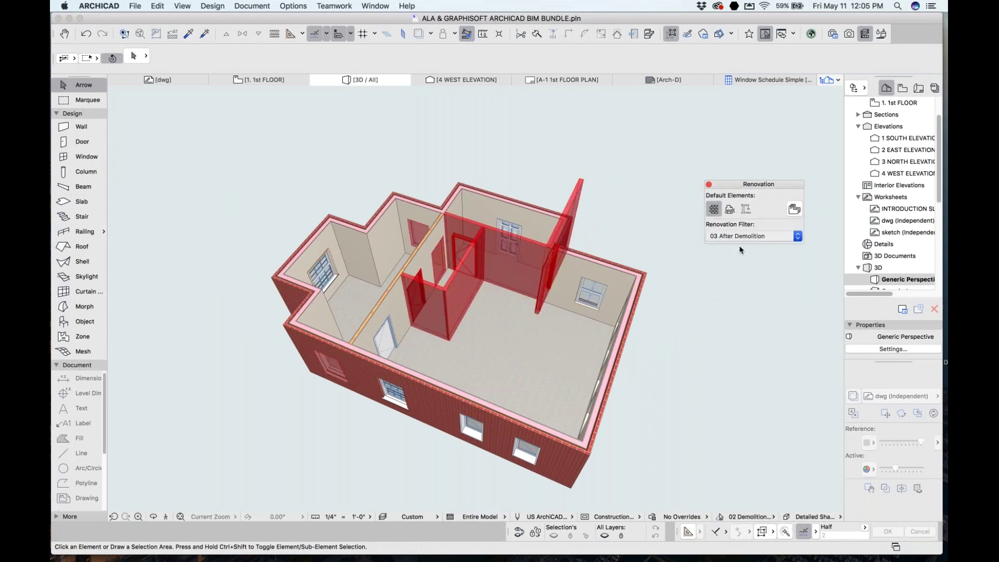
click(742, 236)
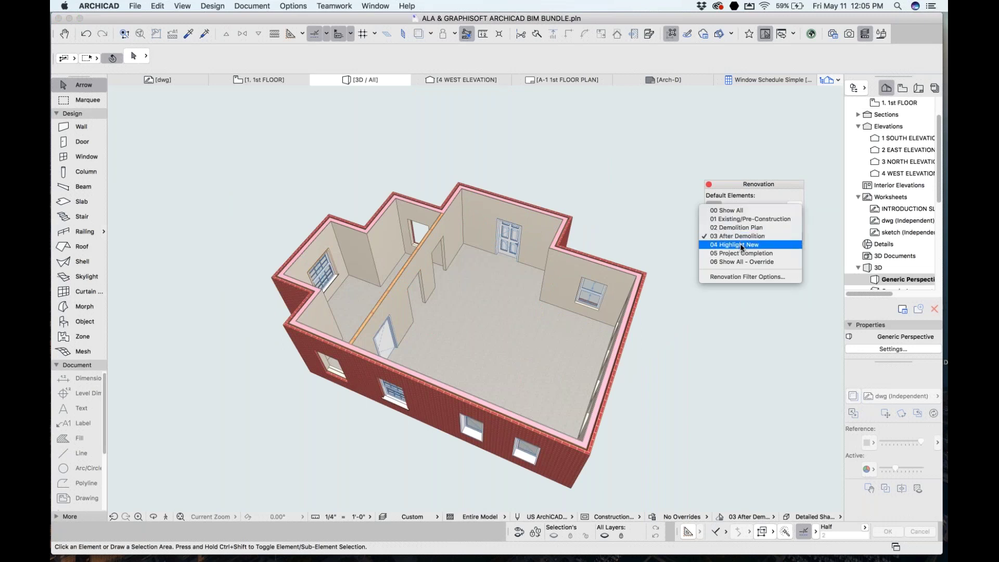
click(743, 246)
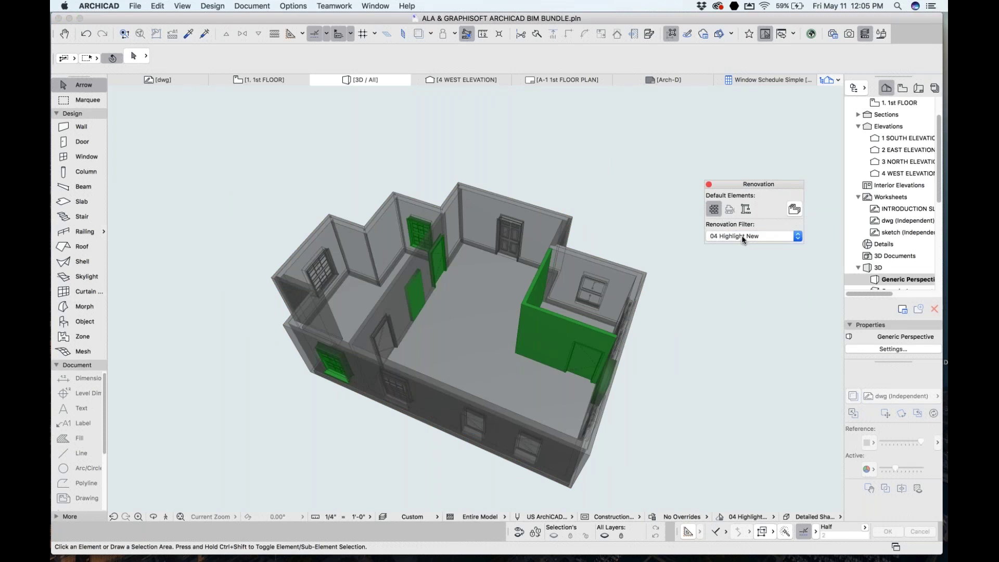
click(743, 240)
click(743, 247)
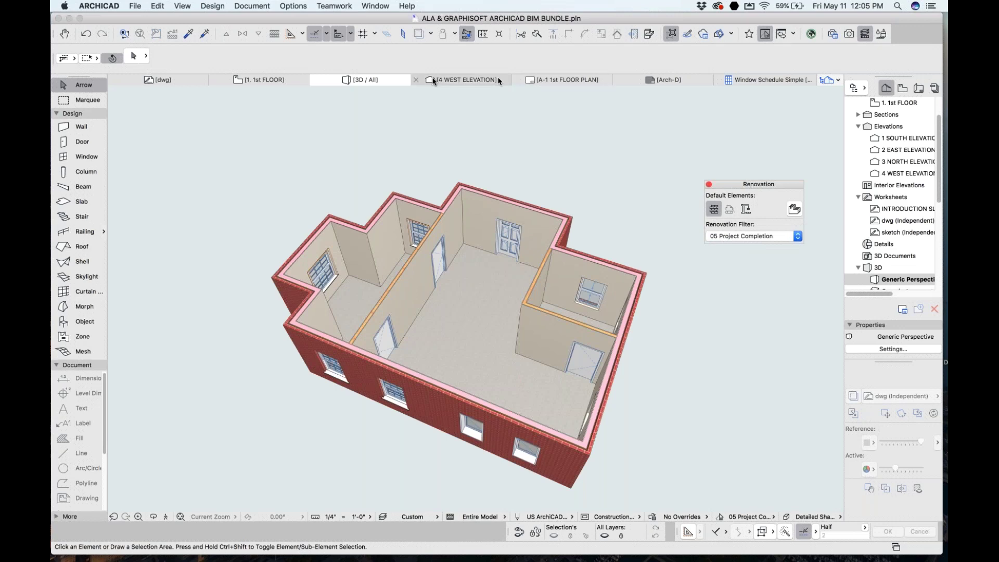
- Return to the first floor plan and set its renovation filter to 01 Existing/Pre-Construction
click(280, 84)
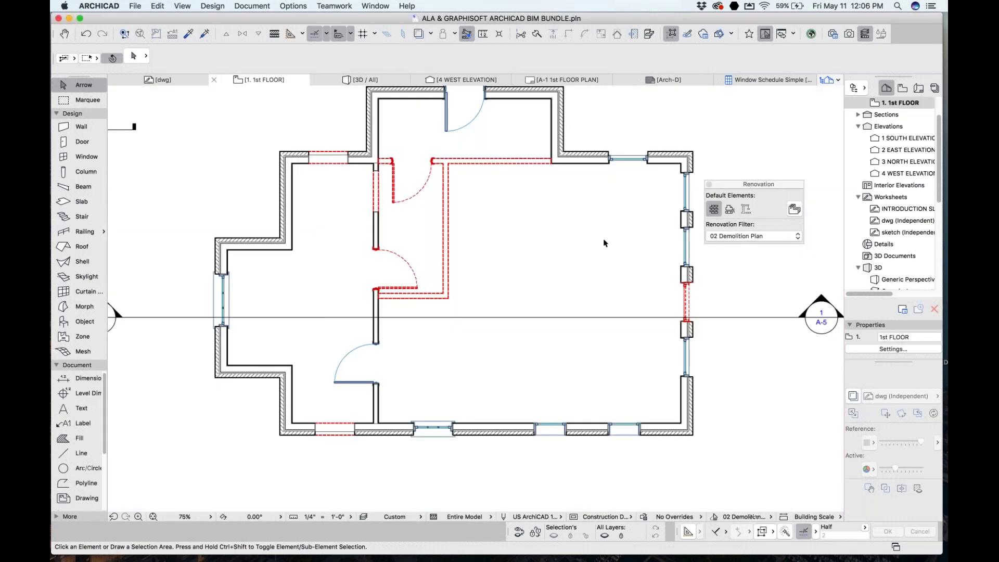
scroll(490, 256, down, 2)
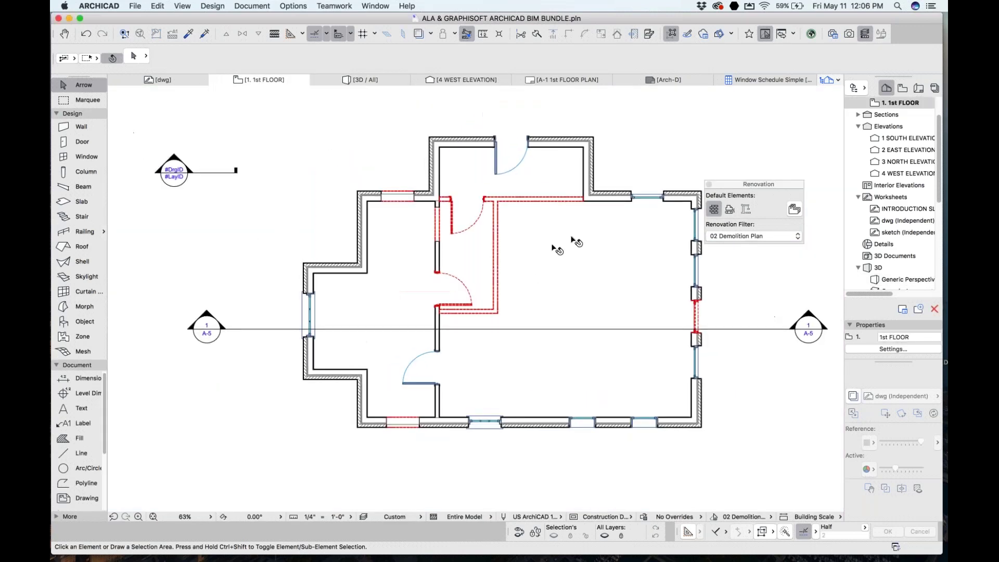
click(729, 236)
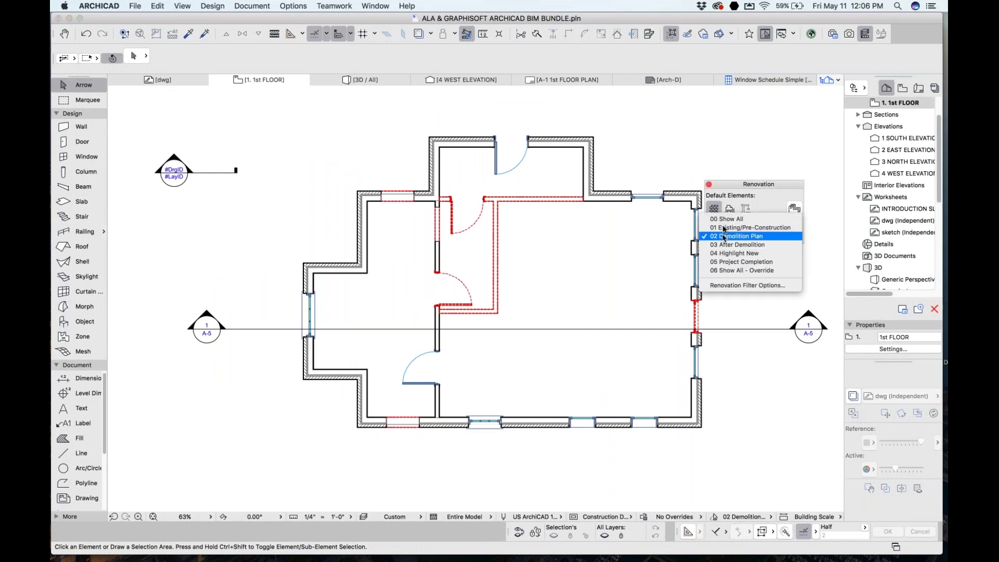
click(729, 225)
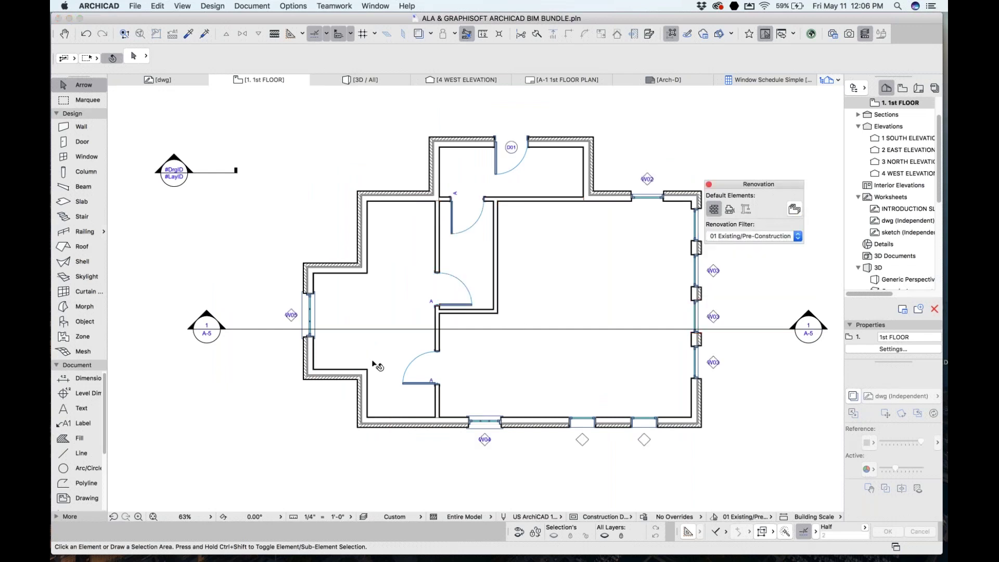
- Dimension horizontally across the west exterior wall, the small central room's east wall and the east exterior wall, with the line just above the section line
click(87, 380)
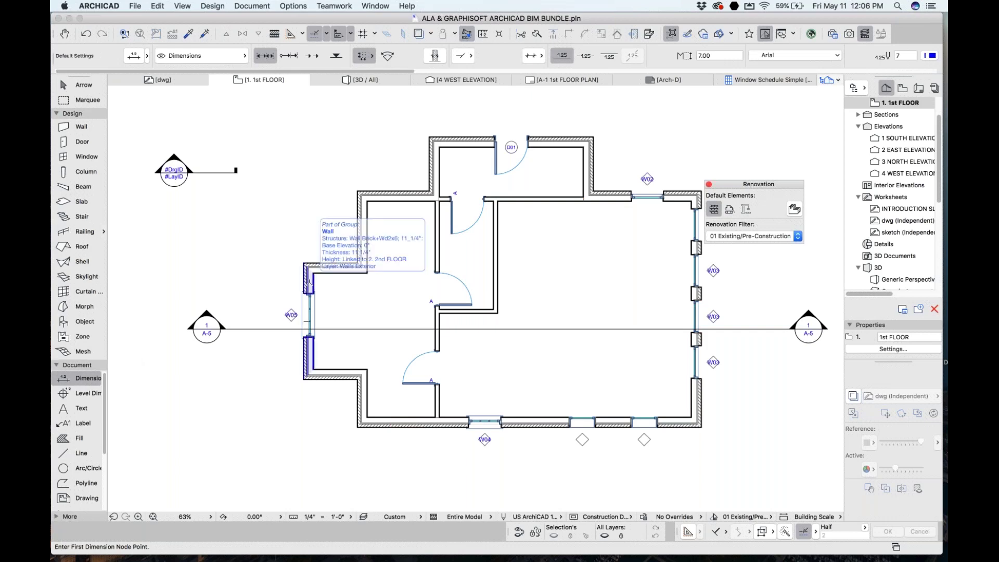
key(super+t)
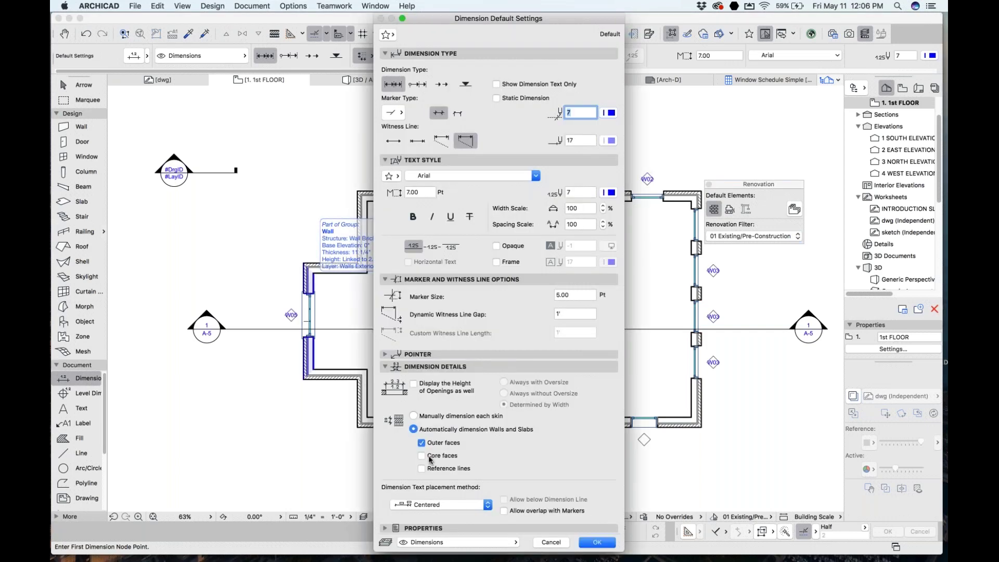
key(Return)
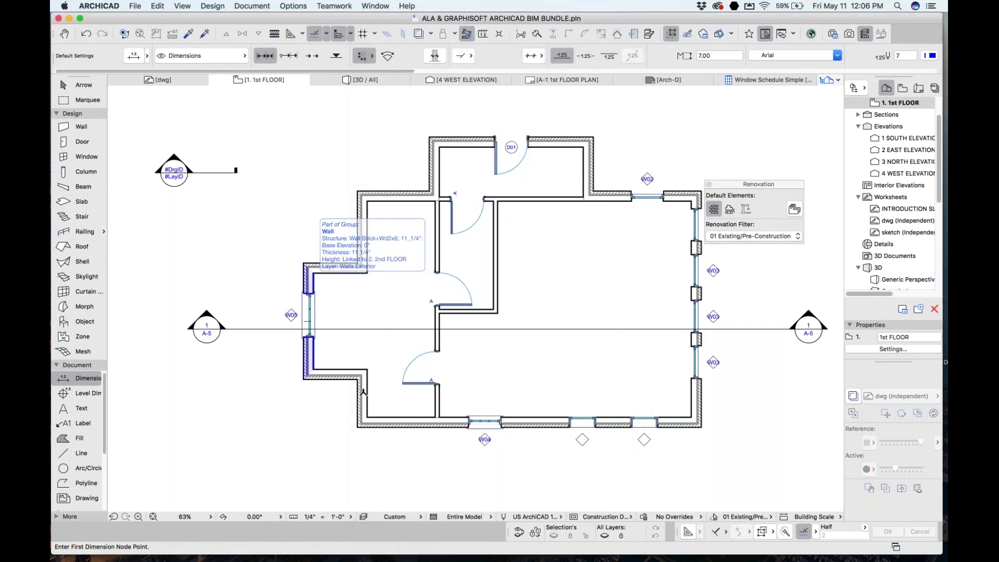
click(314, 284)
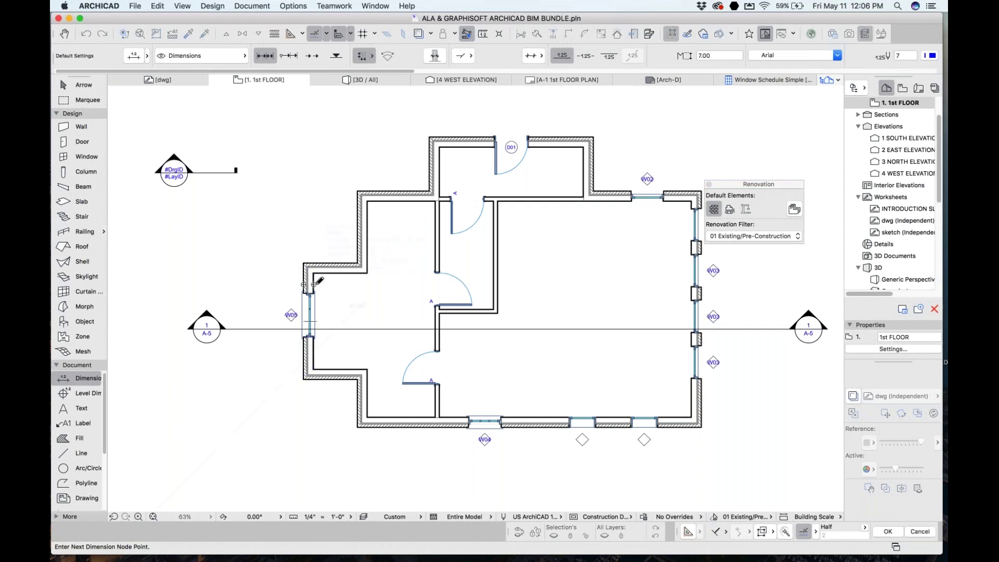
click(497, 292)
click(692, 294)
double_click(597, 261)
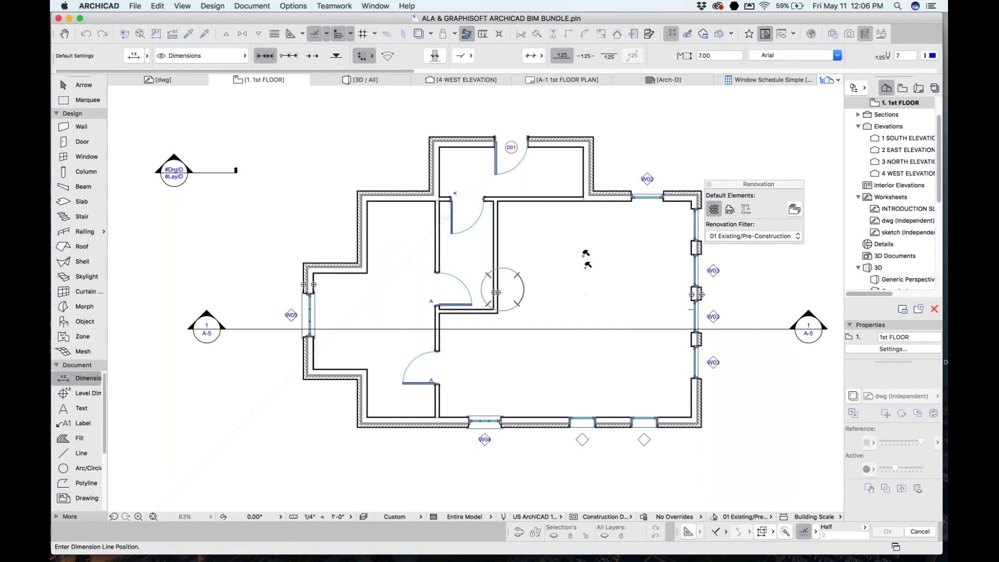
click(571, 215)
drag(552, 215, 560, 293)
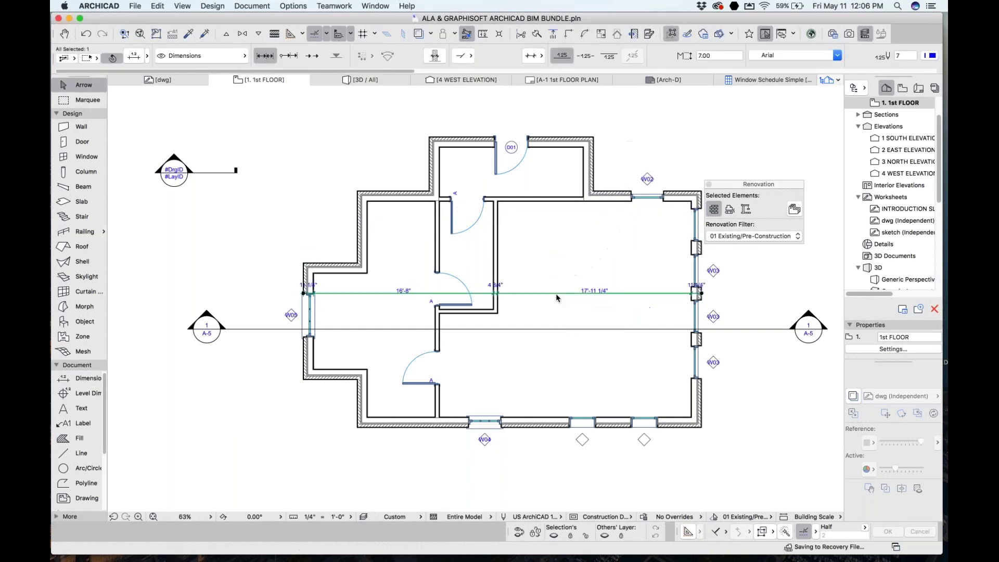
key(Escape)
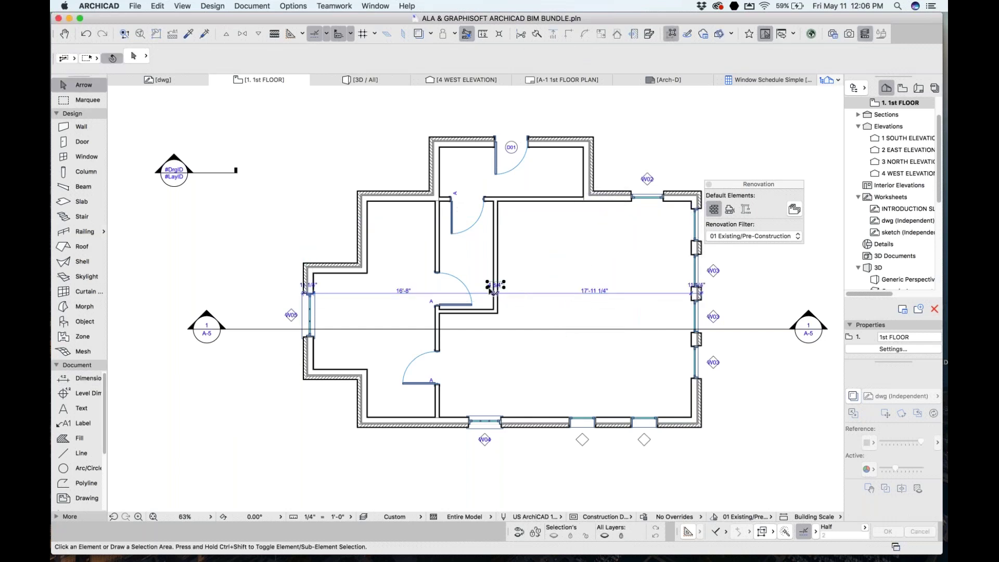
- Move the dimension text for the central room's east wall thickness up and to the right, clear of the wall
click(494, 291)
click(494, 290)
click(523, 275)
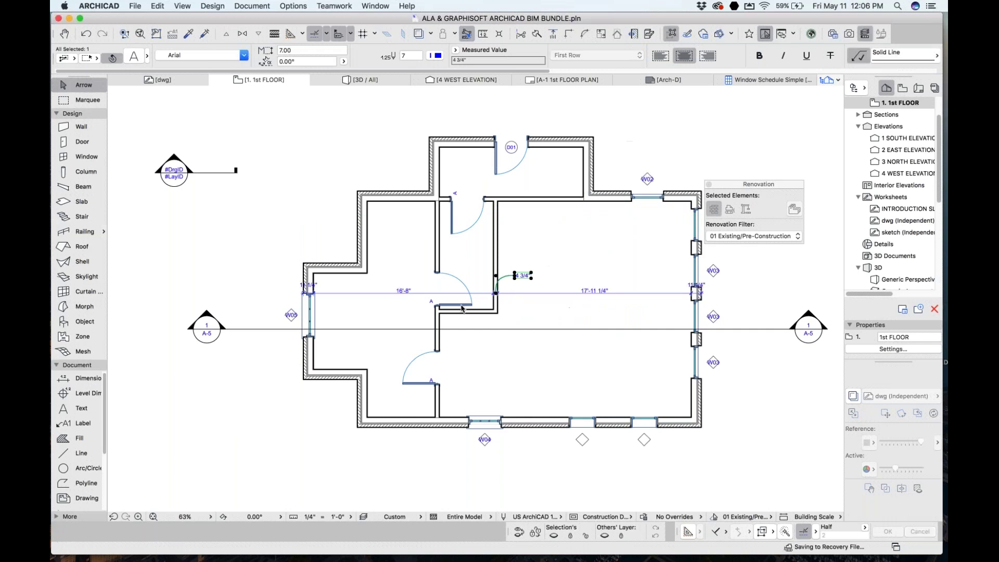
- Add both faces of the small central room's west wall to the existing horizontal interior dimension line
scroll(462, 308, up, 2)
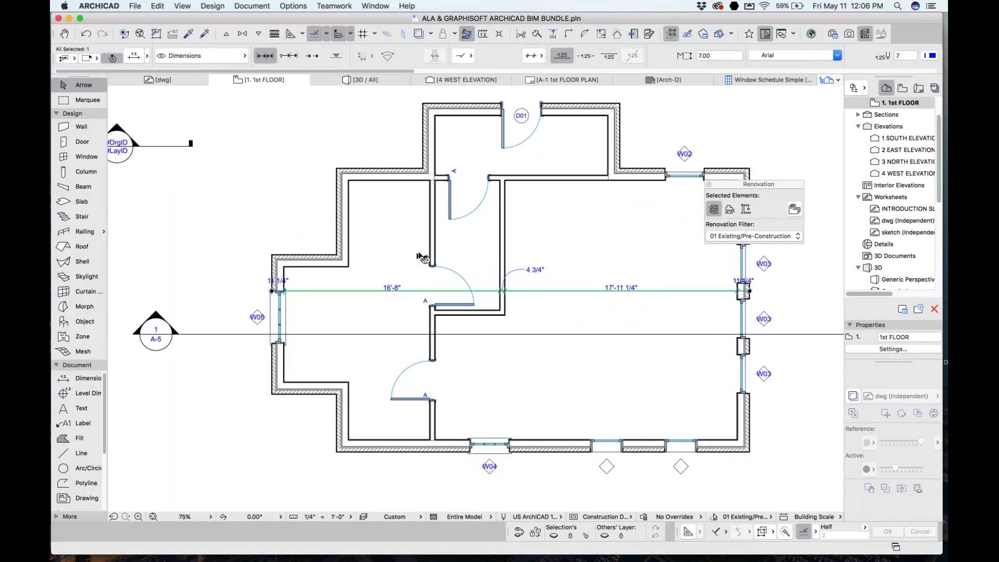
click(87, 383)
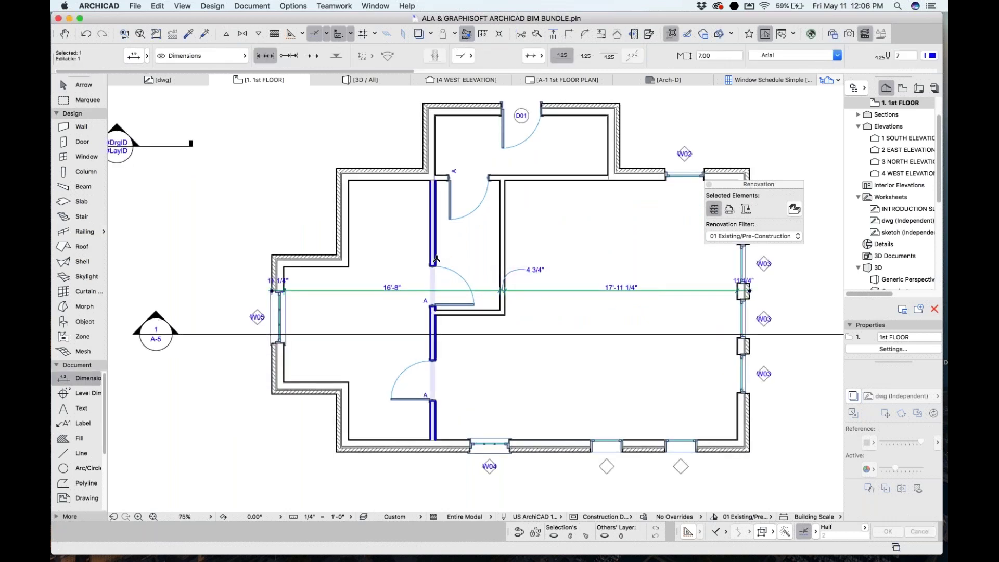
click(432, 281)
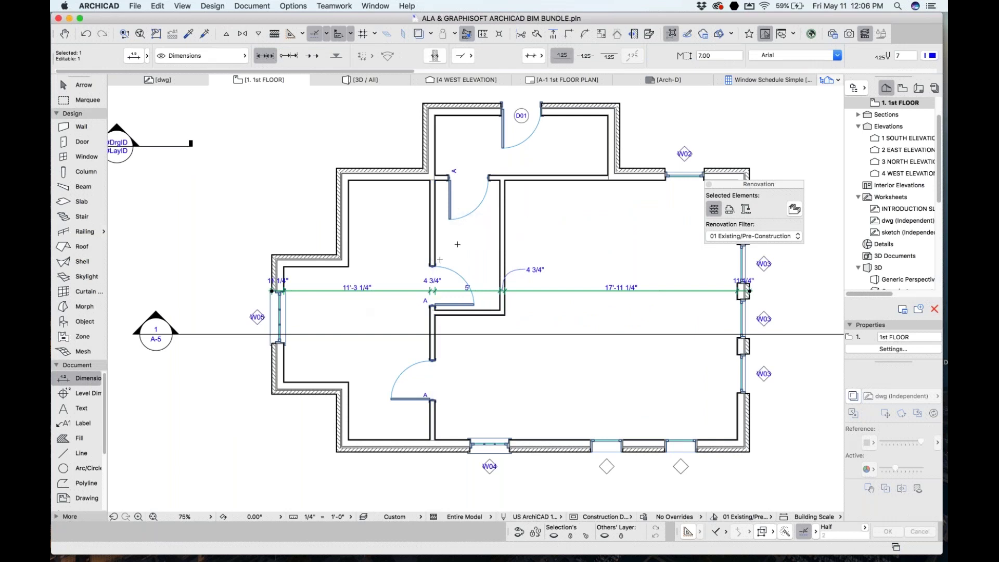
key(Escape)
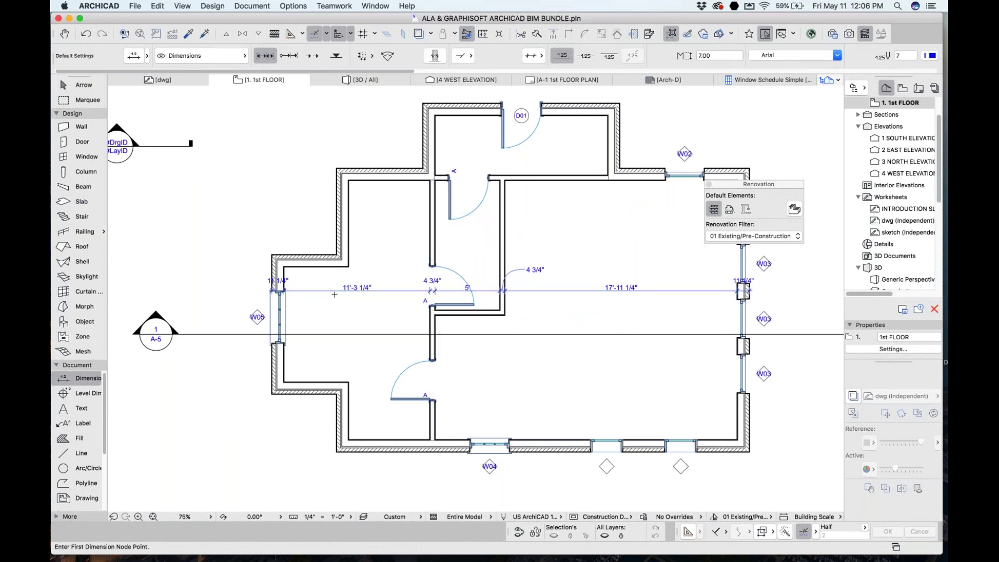
key(Escape)
- Select all walls on the first floor plan and start automatic Exterior Dimensioning
scroll(393, 257, down, 2)
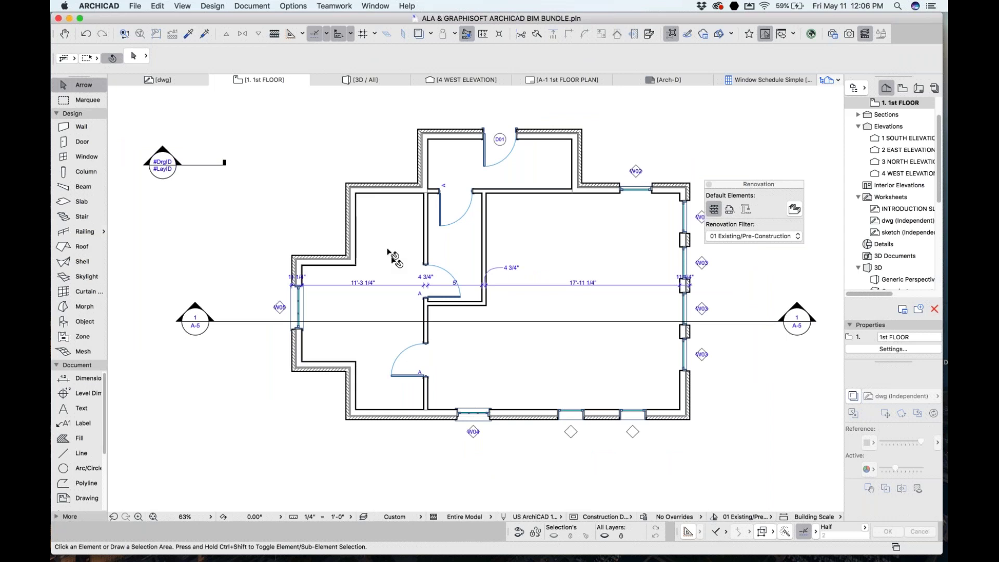
click(353, 206)
click(99, 129)
key(super+a)
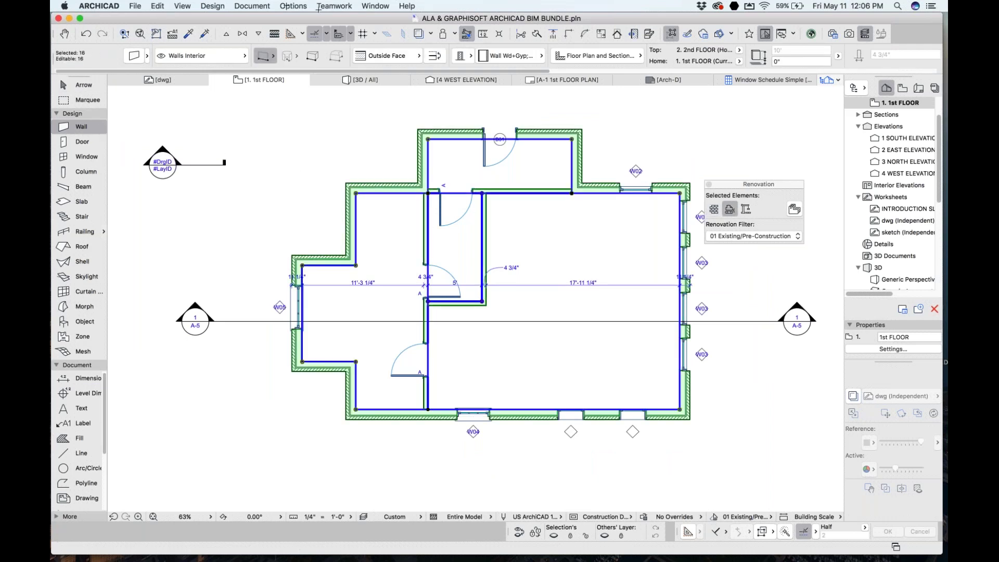
click(252, 6)
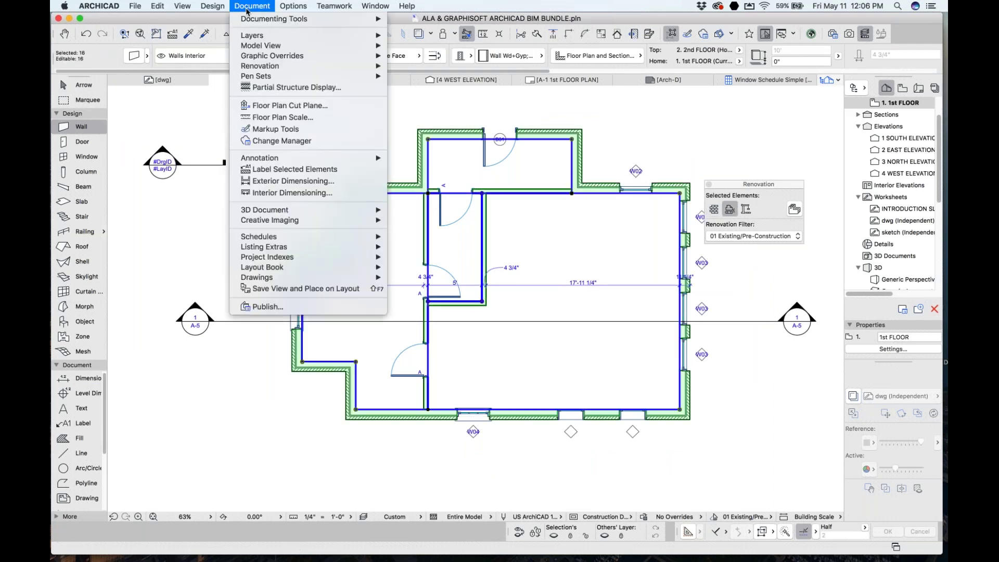
click(287, 182)
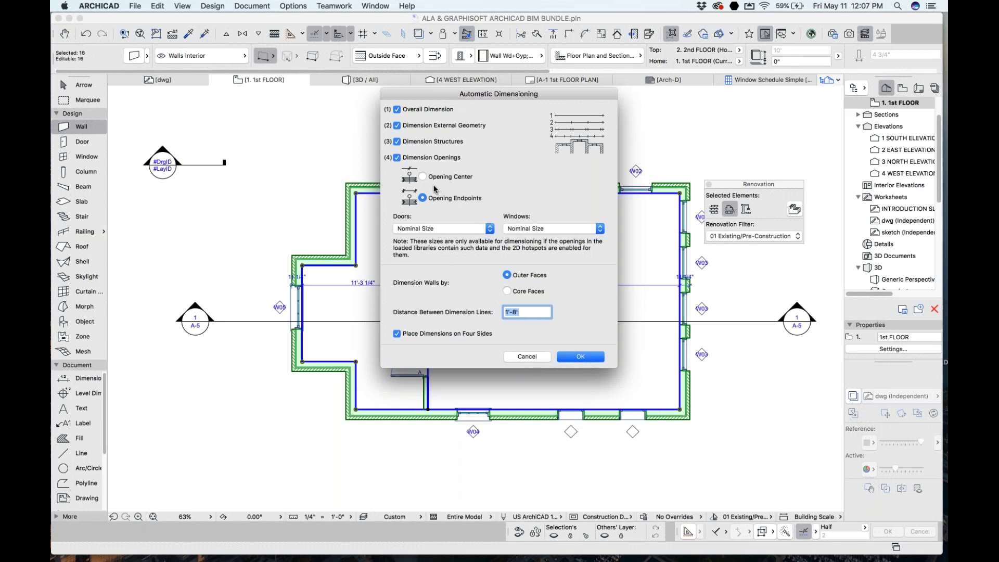
- Place automatic dimensions on four sides using opening endpoints, nominal sizes, outer faces and 1'-8" spacing, aligned with the north wall, innermost line above it
click(442, 228)
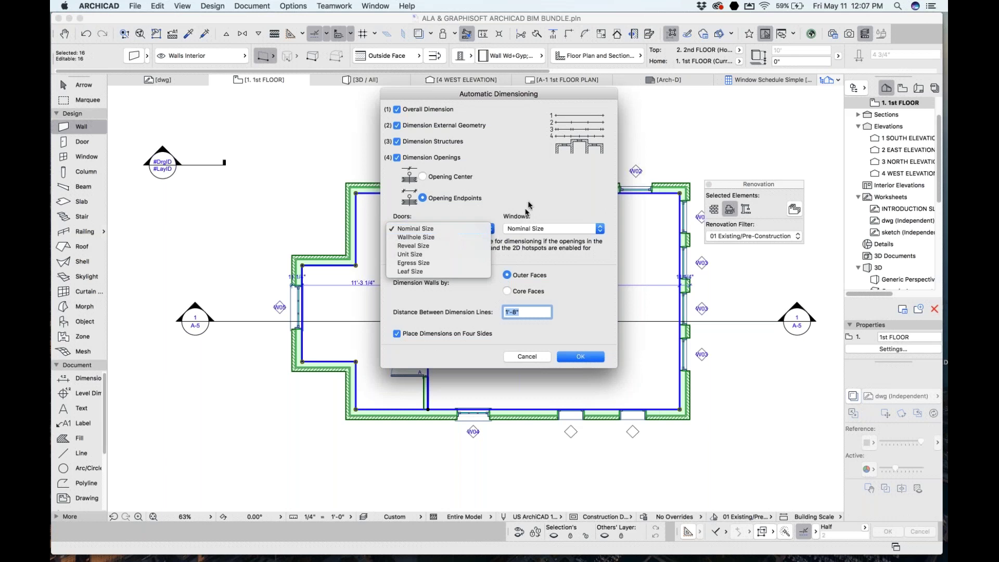
click(529, 205)
click(467, 230)
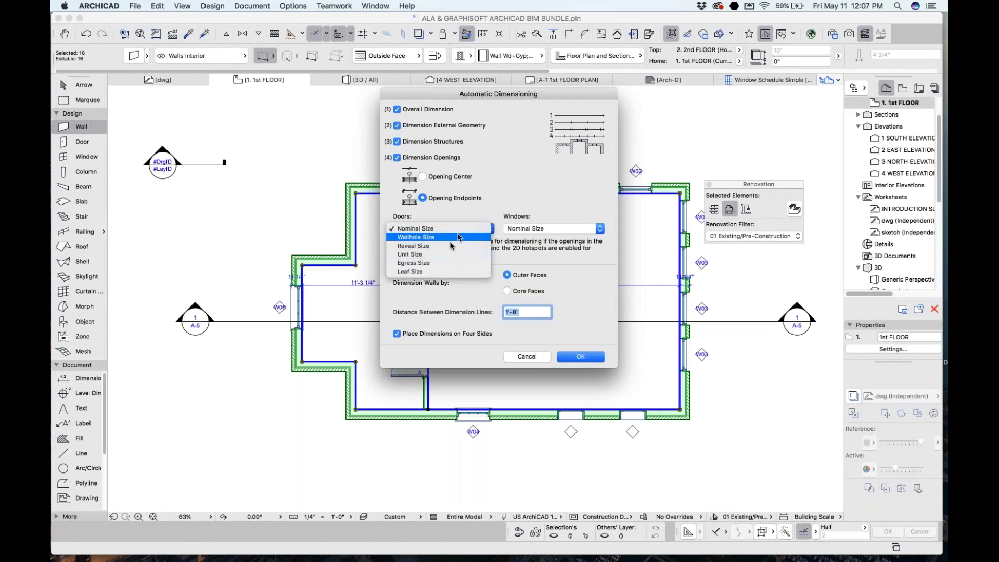
click(538, 250)
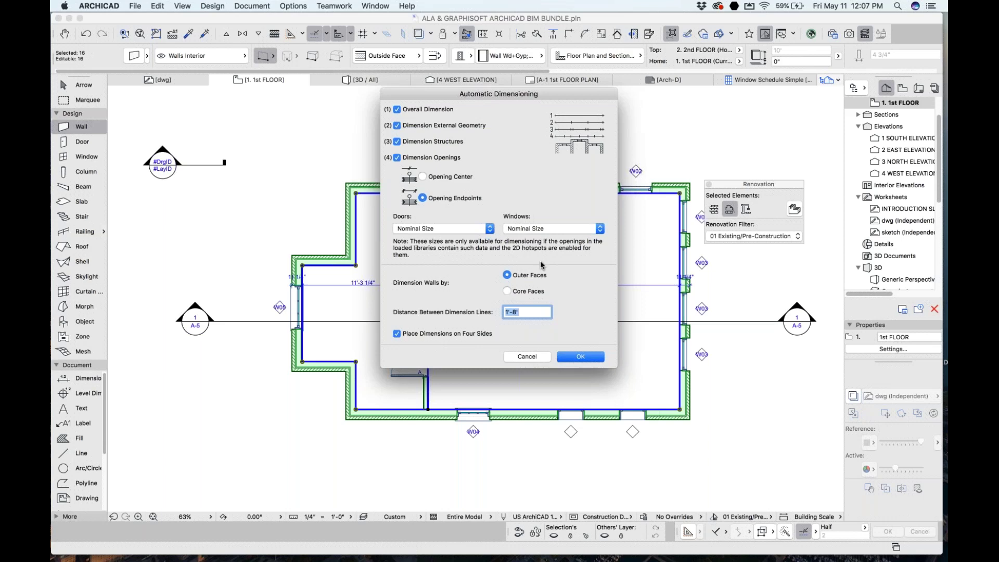
click(580, 358)
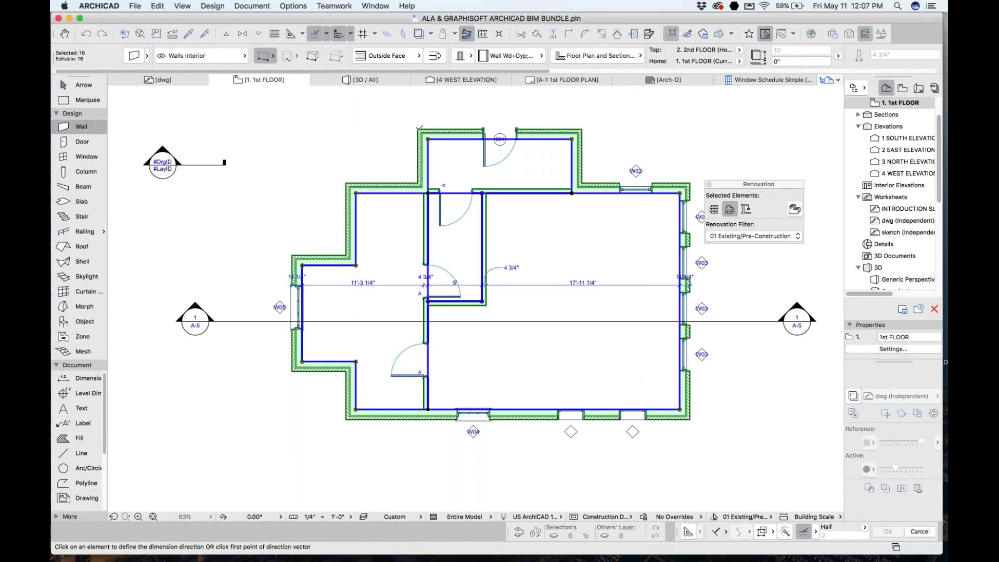
click(420, 127)
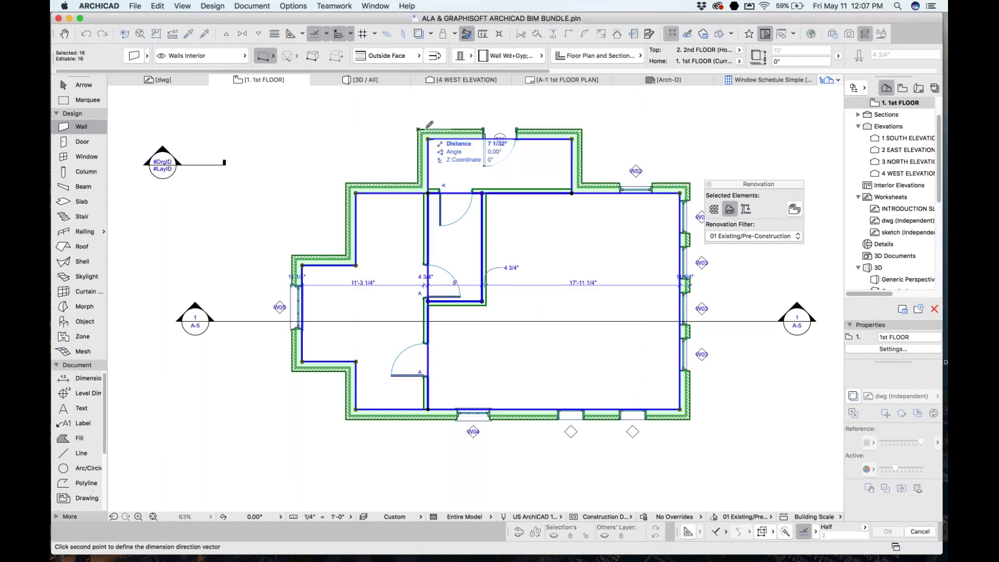
click(583, 125)
scroll(521, 146, up, 3)
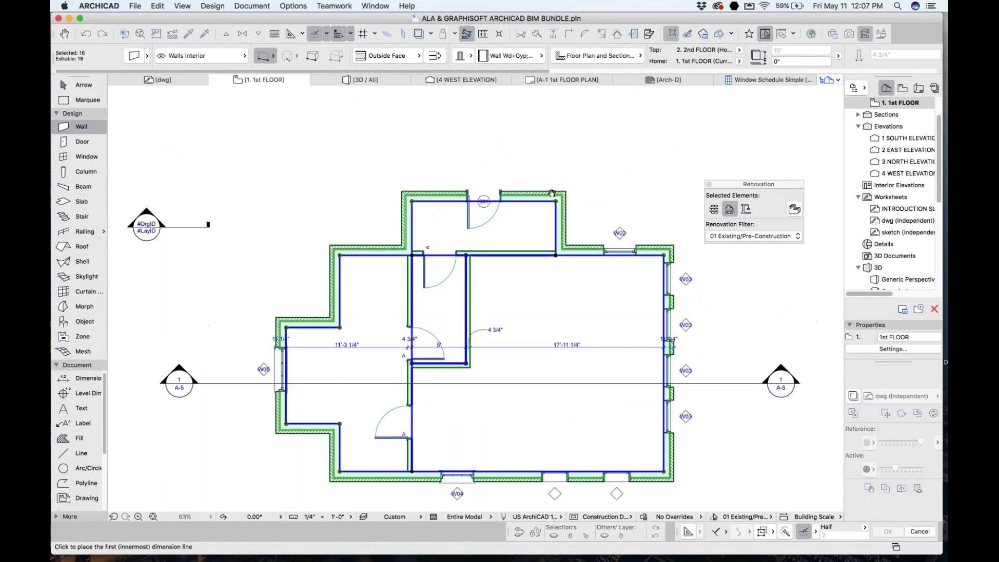
click(492, 148)
- Examine the exterior dimension chains around the plan, including the wall thickness text below the southwest corner
scroll(494, 453, down, 6)
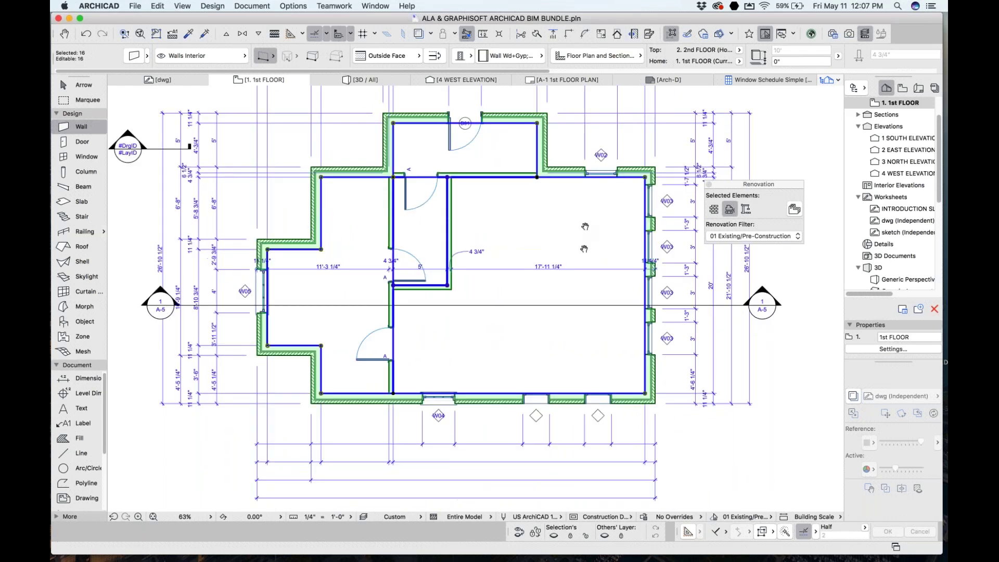
scroll(494, 453, up, 3)
middle_drag(358, 393, 402, 383)
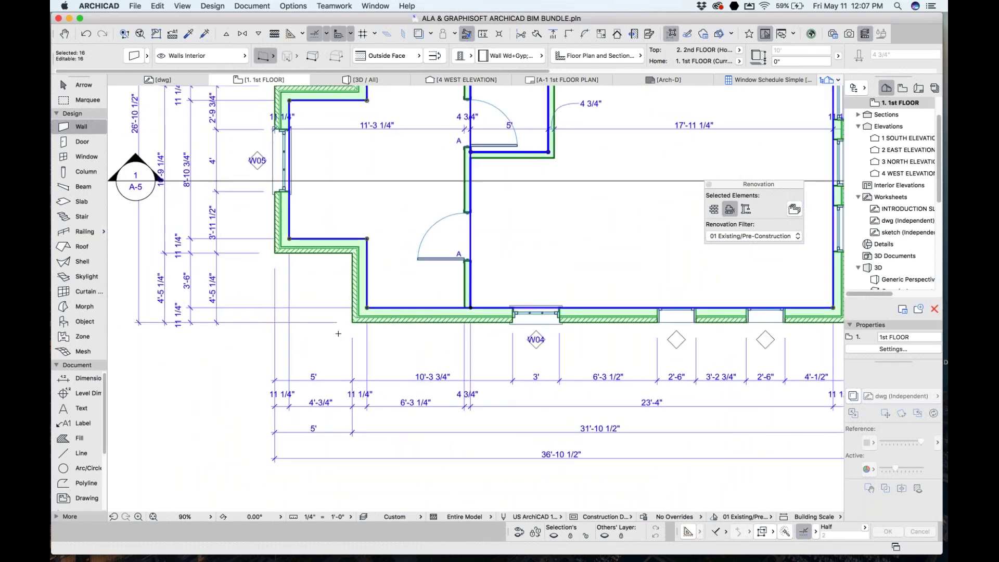
key(Escape)
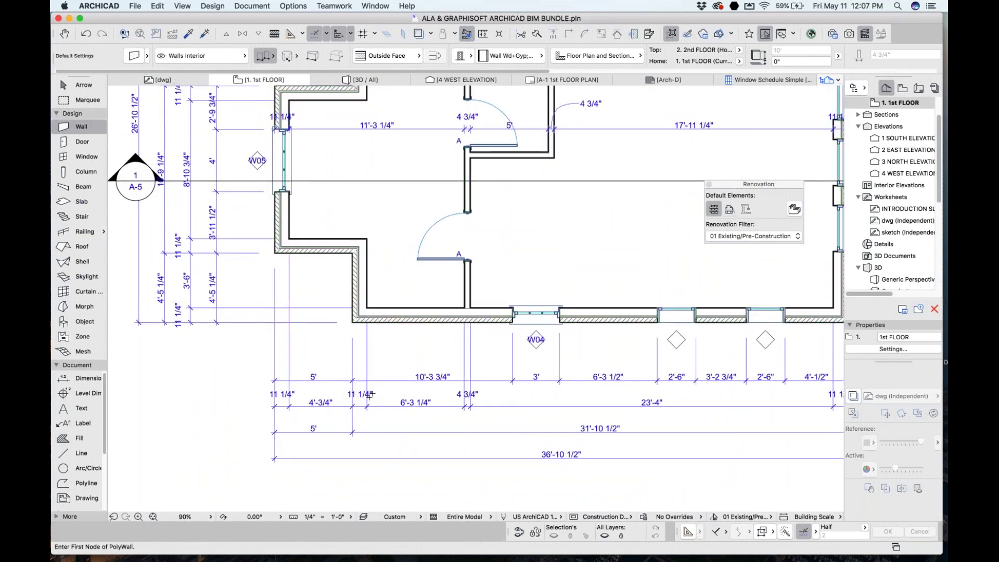
key(Escape)
click(358, 396)
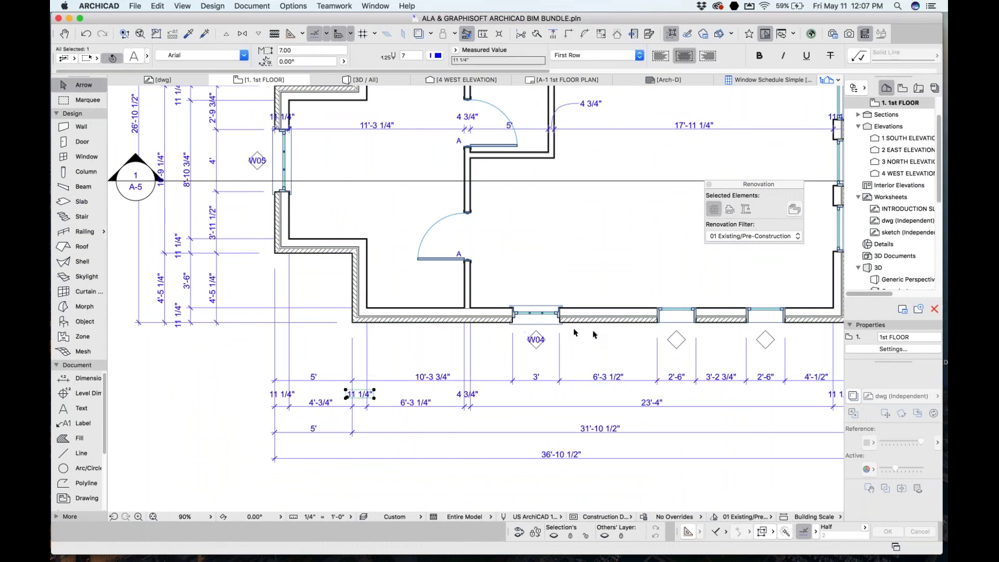
scroll(670, 334, down, 1)
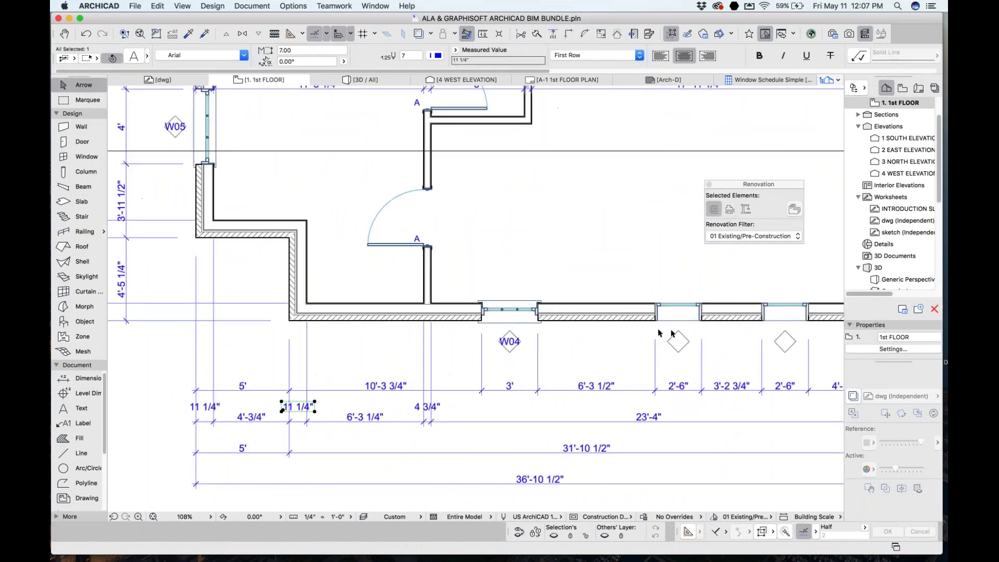
scroll(521, 346, down, 3)
middle_drag(518, 274, 511, 314)
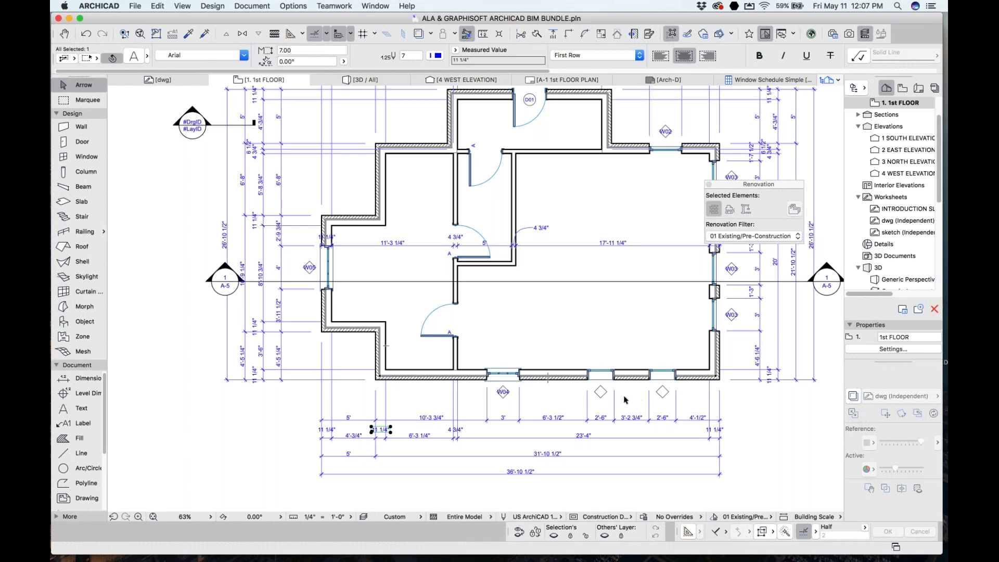
scroll(585, 389, down, 3)
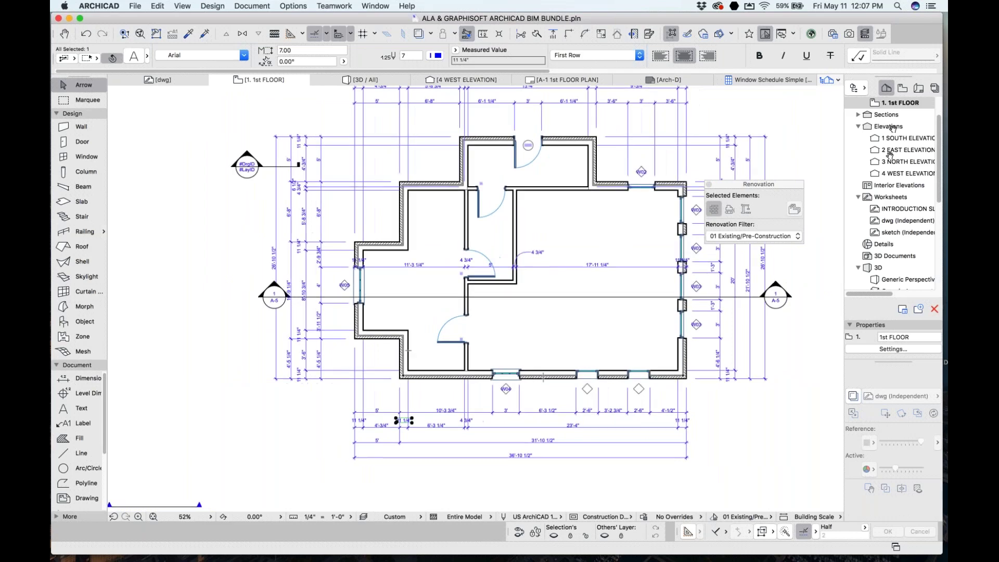
- Open the A-7 SCHEDULES layout from the layout book
scroll(885, 190, down, 5)
scroll(885, 188, down, 3)
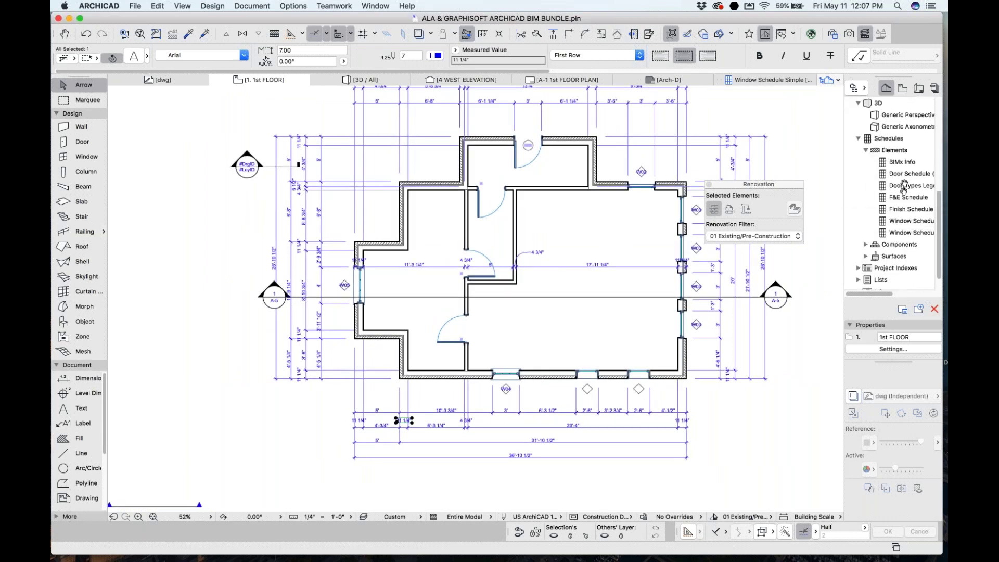
click(919, 88)
scroll(897, 198, up, 3)
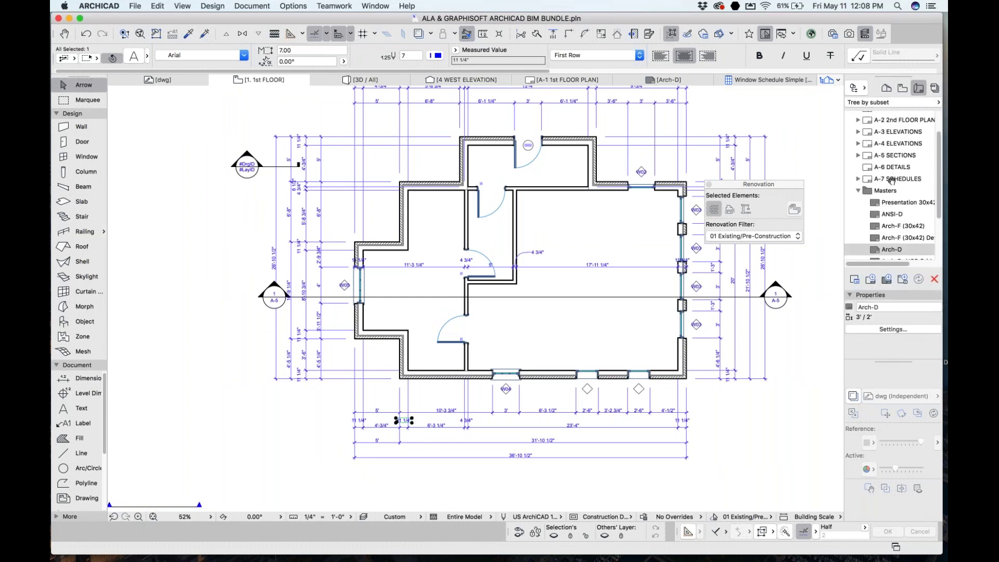
double_click(892, 180)
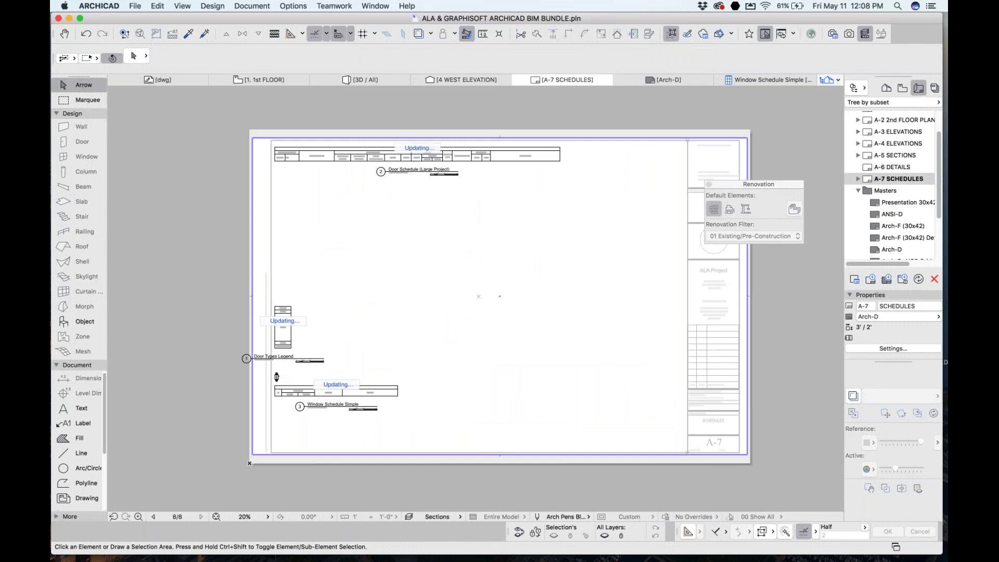
- Move the Door Types Legend drawing up so it sits just above the Window Schedule on the sheet
click(286, 331)
drag(286, 332, 287, 319)
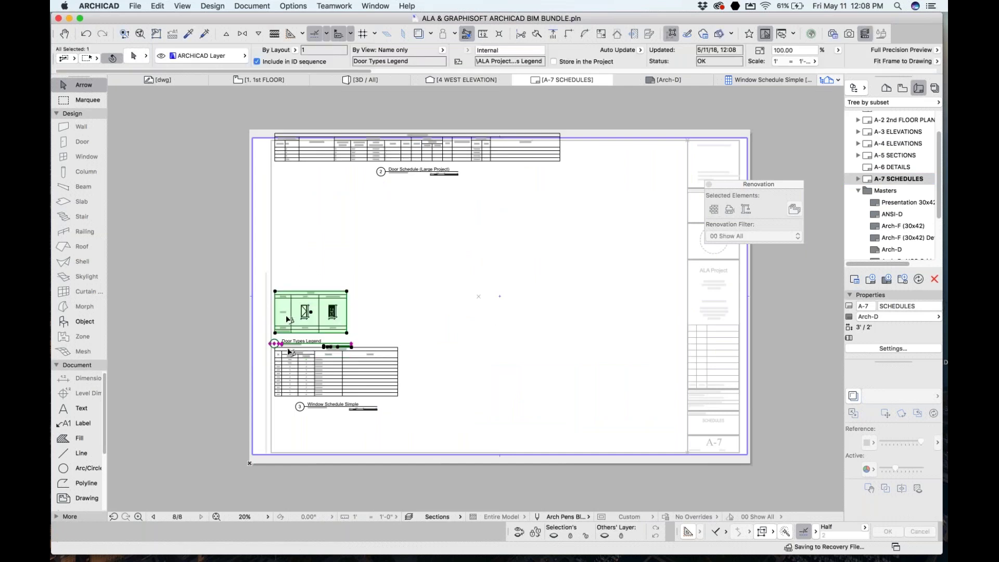
scroll(291, 353, up, 10)
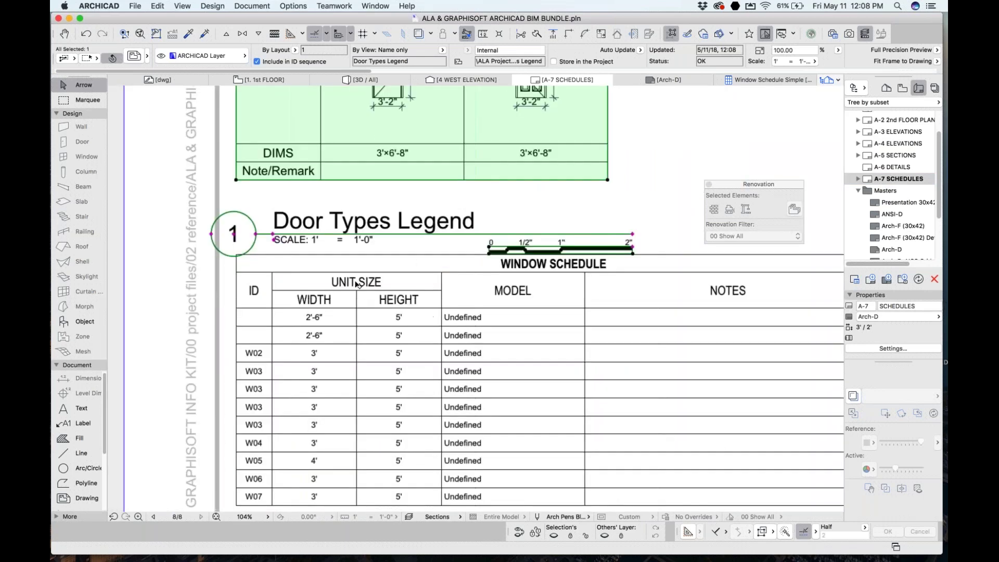
scroll(357, 284, down, 4)
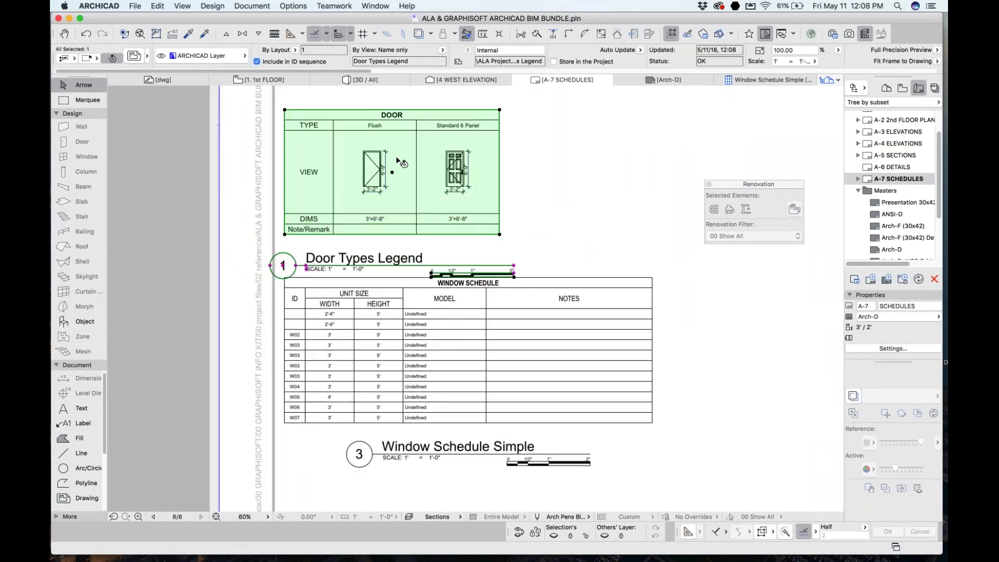
scroll(397, 158, up, 5)
scroll(428, 151, up, 3)
scroll(423, 302, down, 4)
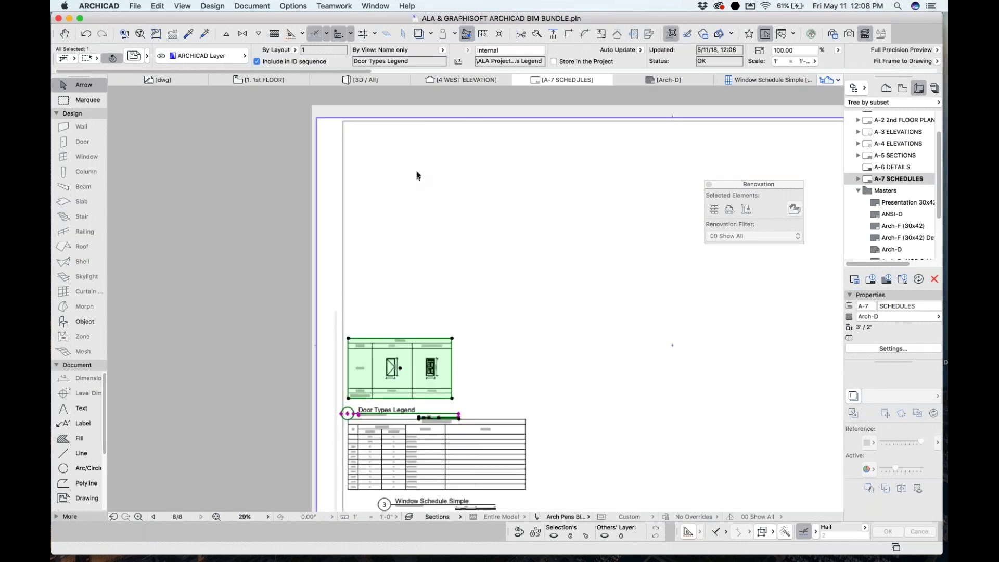
- Move the Door Schedule (Large Project) drawing down so it lies fully inside the sheet's upper border
scroll(416, 175, up, 3)
scroll(412, 162, up, 3)
click(388, 145)
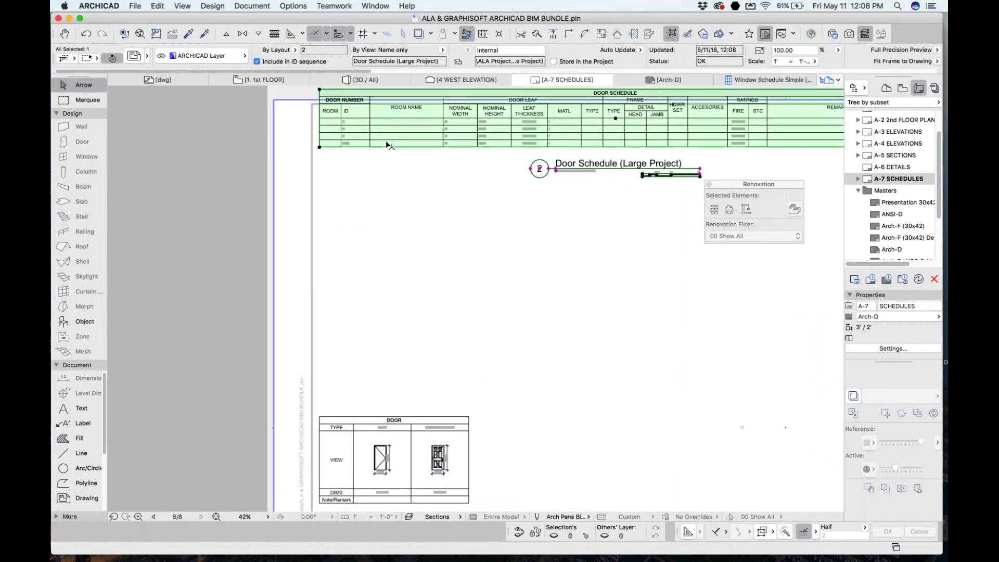
drag(384, 150, 390, 222)
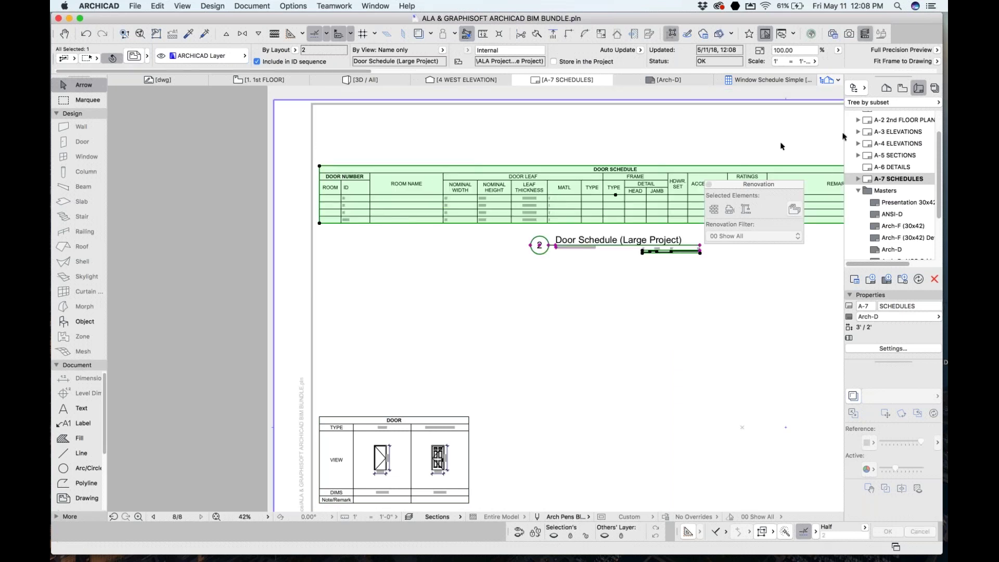
- View the Components by Layers schedule, followed by the Components by Elements schedule, from the project map
click(886, 87)
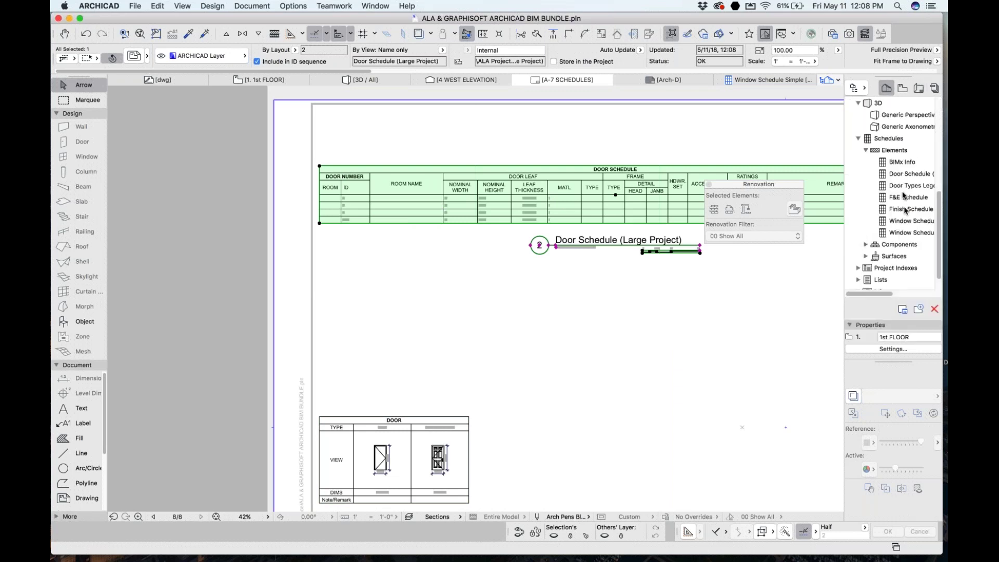
click(865, 244)
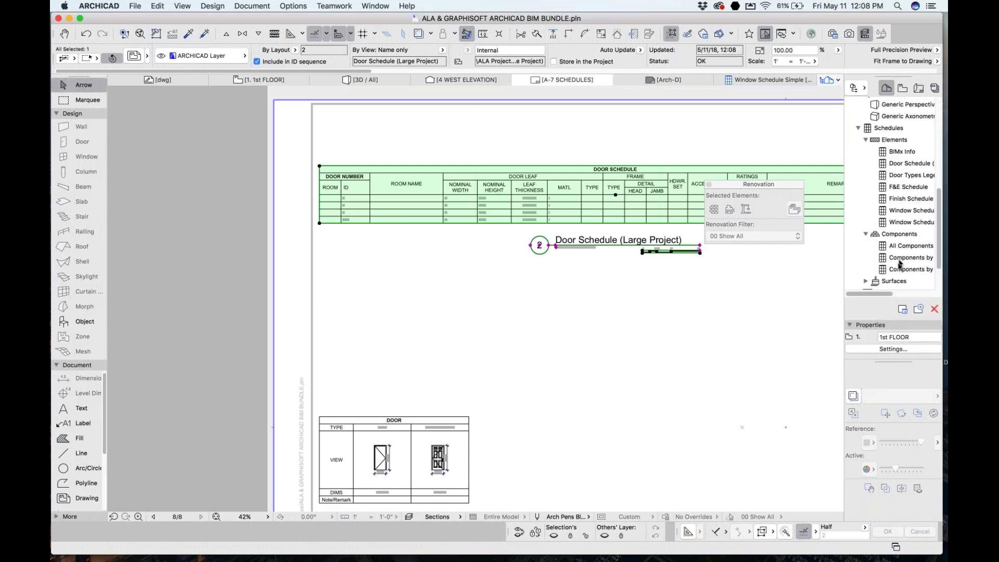
double_click(898, 269)
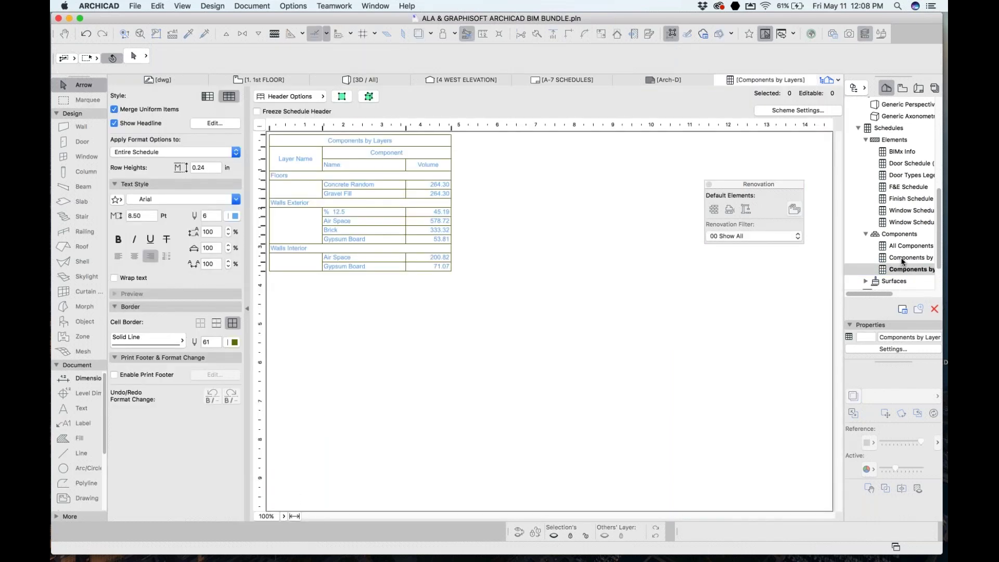
click(903, 260)
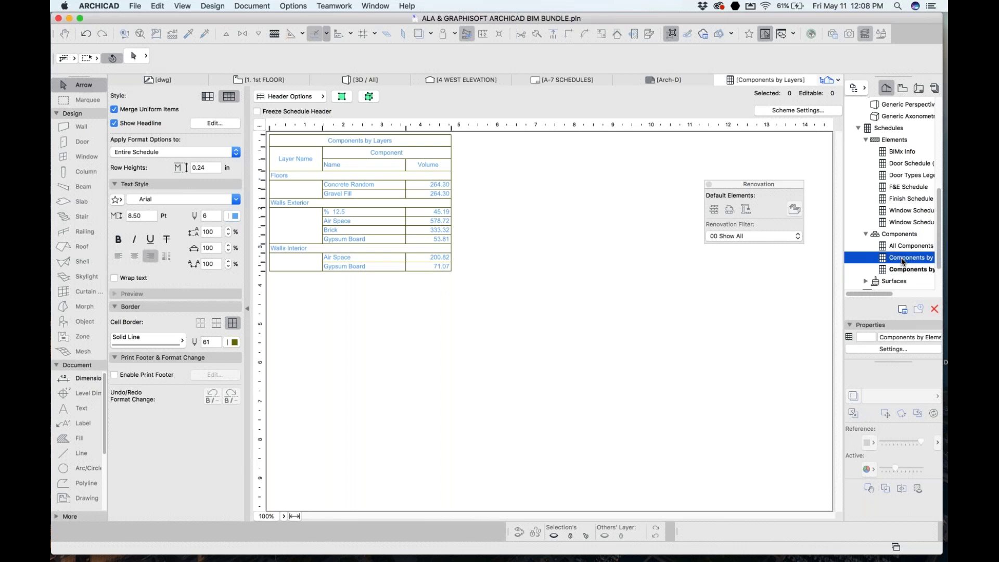
double_click(903, 260)
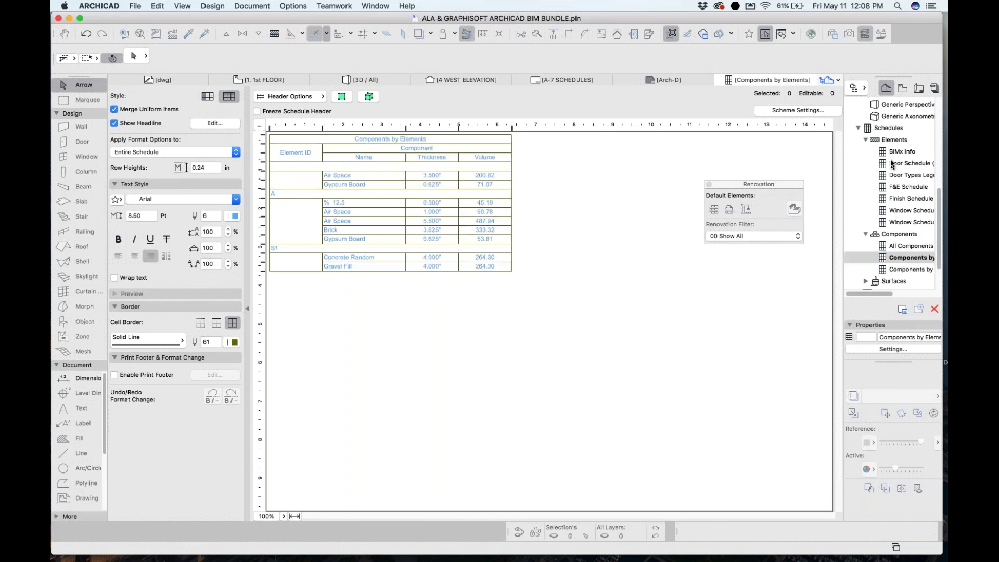
- View the F&E Schedule from the project map, and return to the 1st floor plan with nothing selected
click(899, 189)
double_click(898, 188)
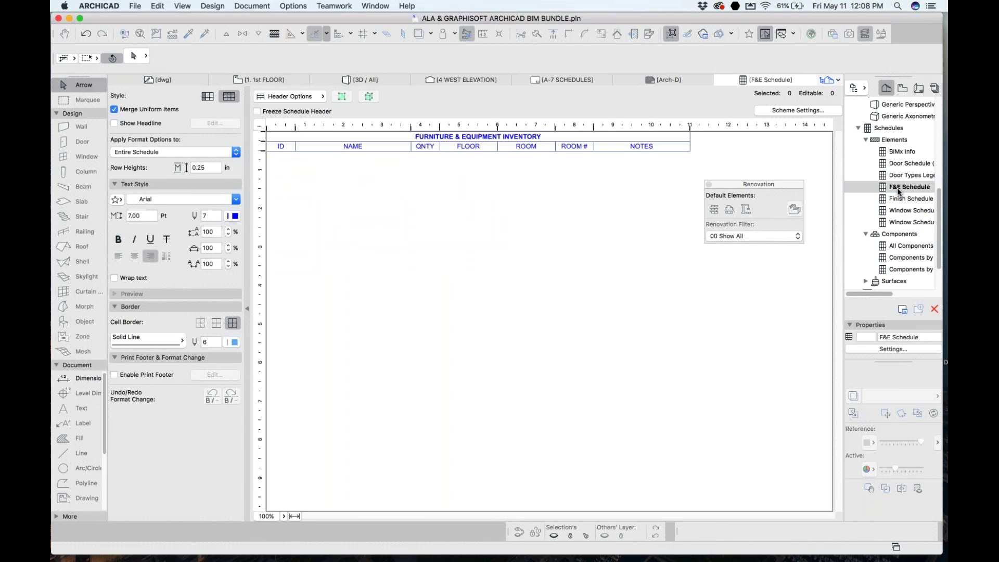
click(285, 80)
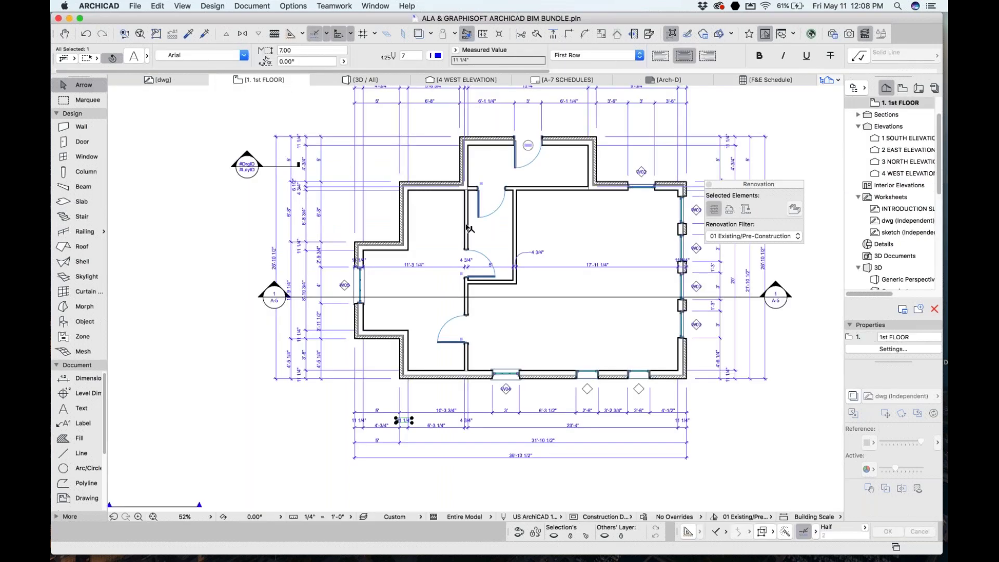
middle_drag(510, 240, 489, 251)
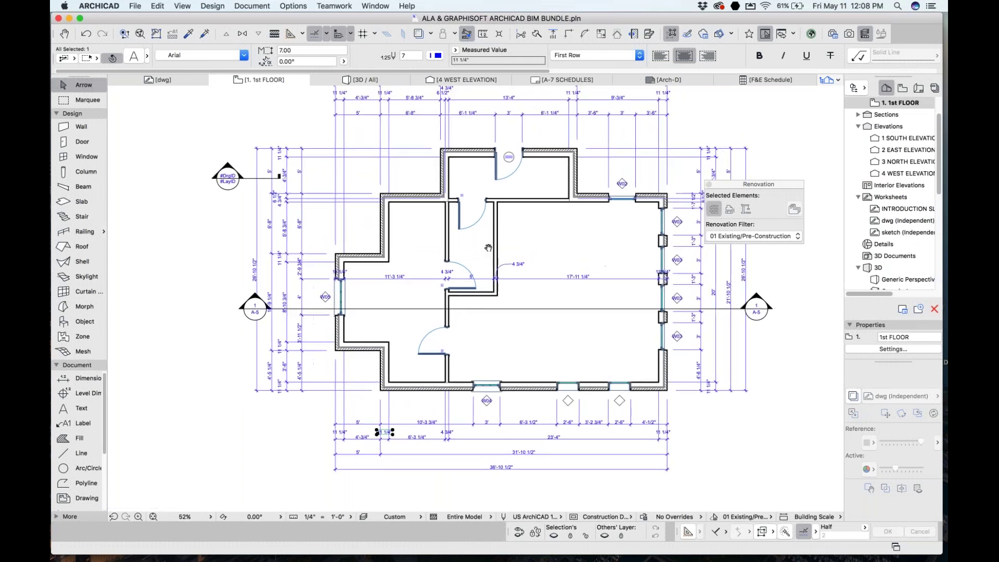
click(488, 249)
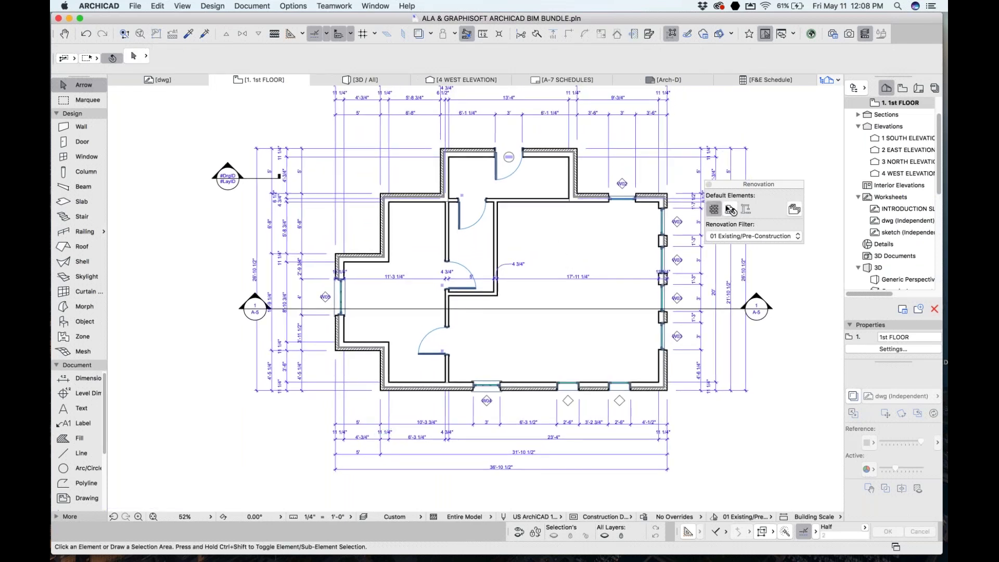
- Open the 2nd FLOOR story and delete the stray wall together with its door
scroll(891, 127, up, 3)
click(892, 127)
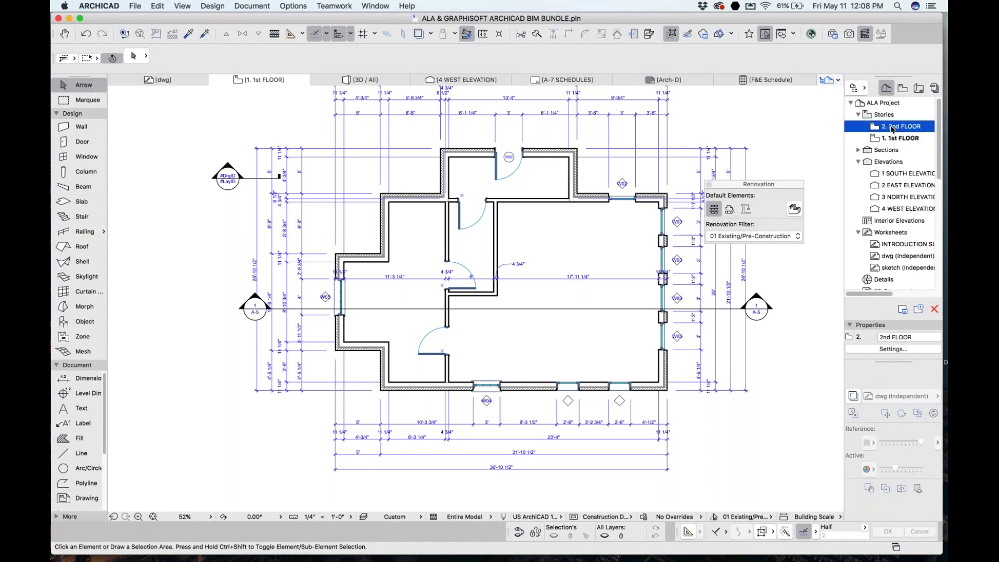
double_click(893, 127)
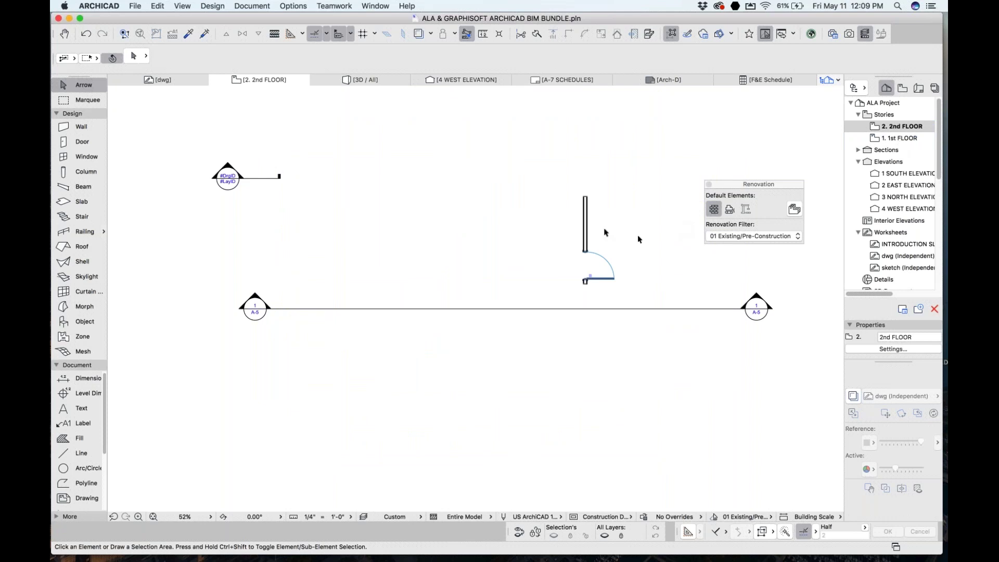
click(586, 200)
key(Delete)
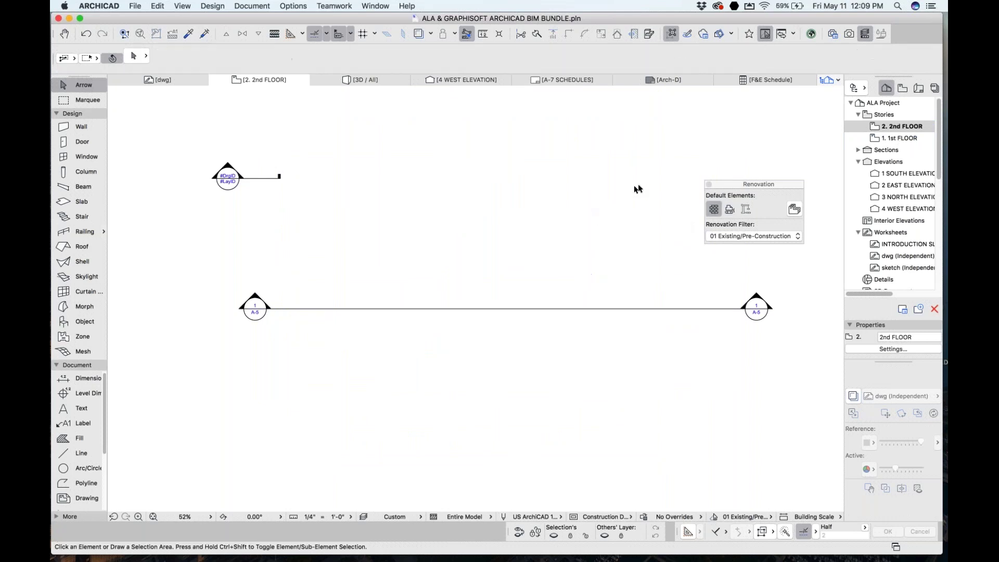
- Show the 1st floor as a trace reference beneath the 2nd floor plan
click(901, 139)
right_click(903, 141)
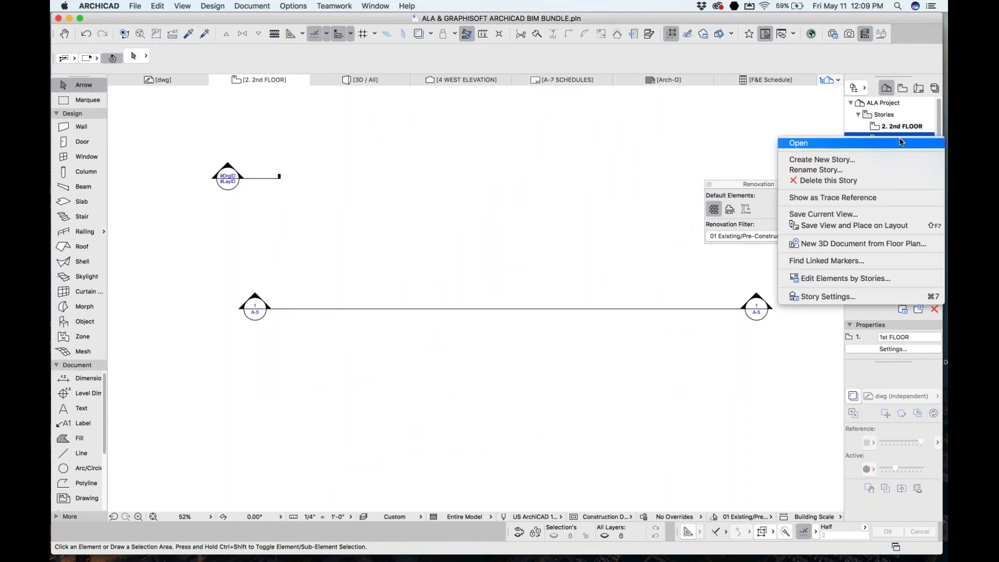
click(874, 202)
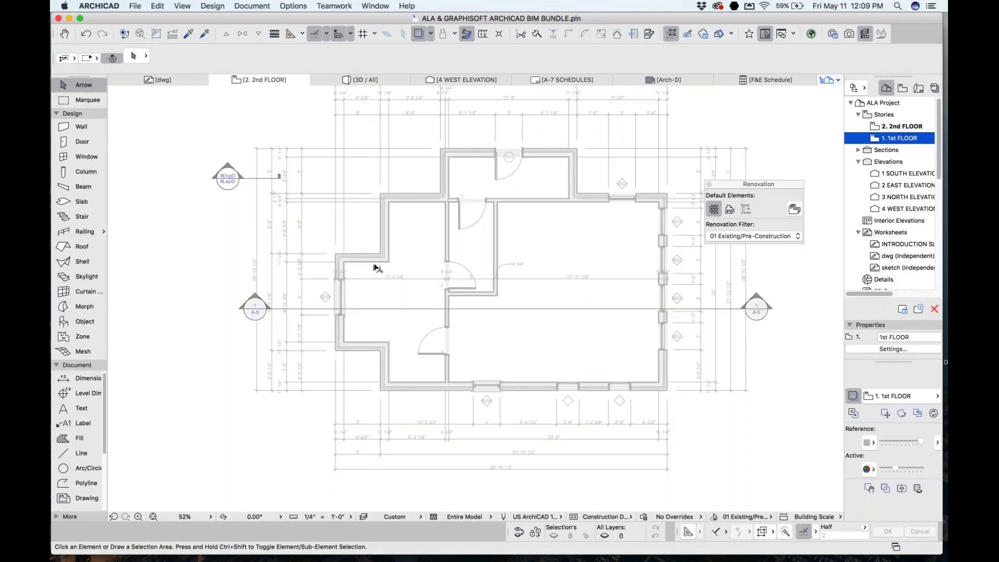
- Try drawing a short wall on the 2nd floor using settings picked up from the traced exterior brick wall
scroll(388, 253, up, 2)
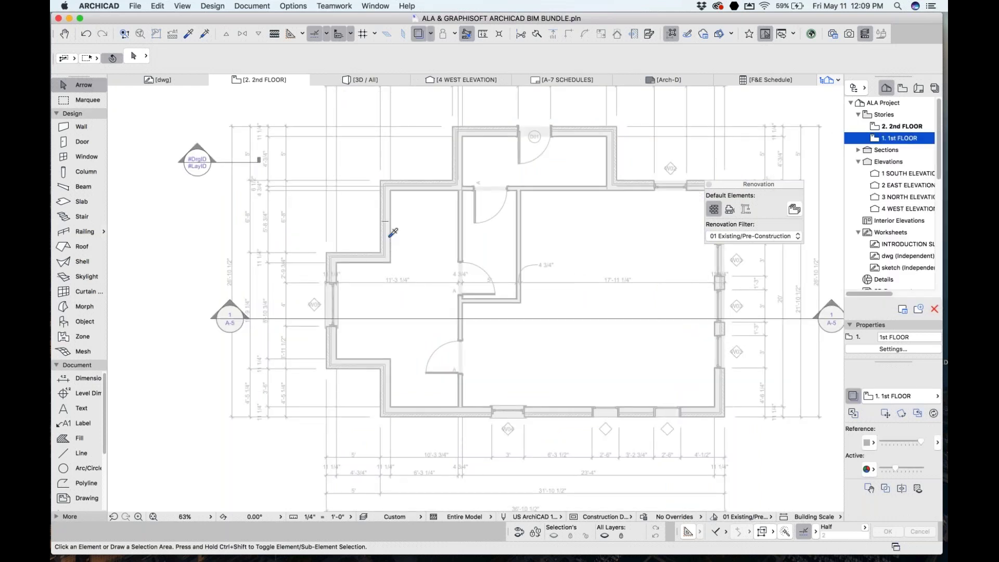
alt+click(391, 233)
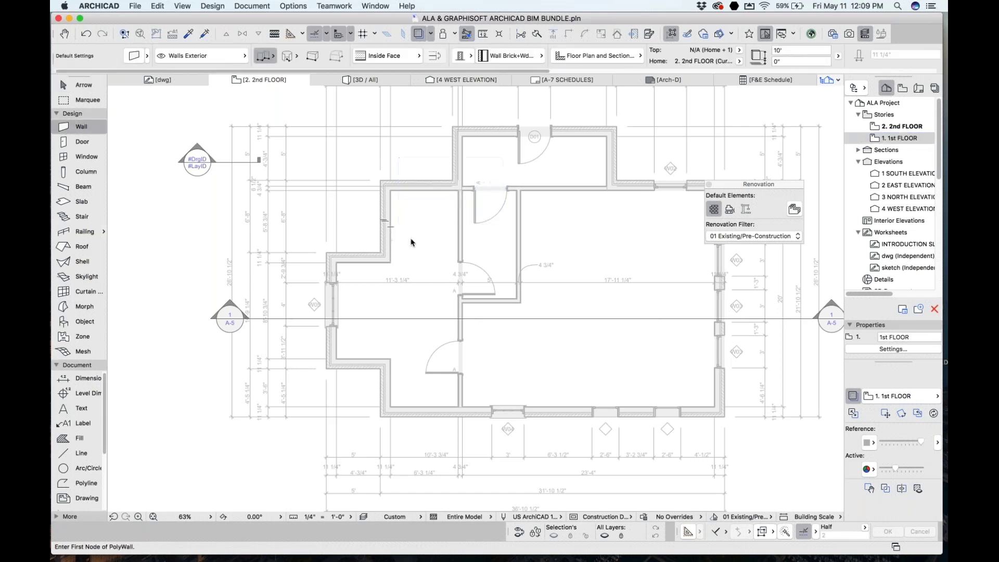
click(411, 239)
double_click(476, 235)
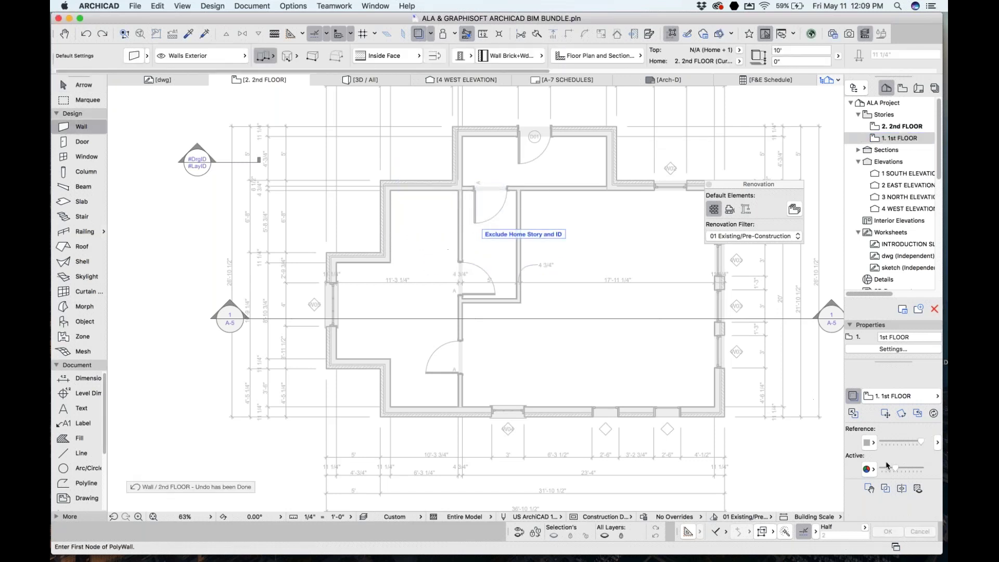
- Set the active story to full intensity and try tracing the upper exterior walls along the reference plan's inside faces
click(932, 468)
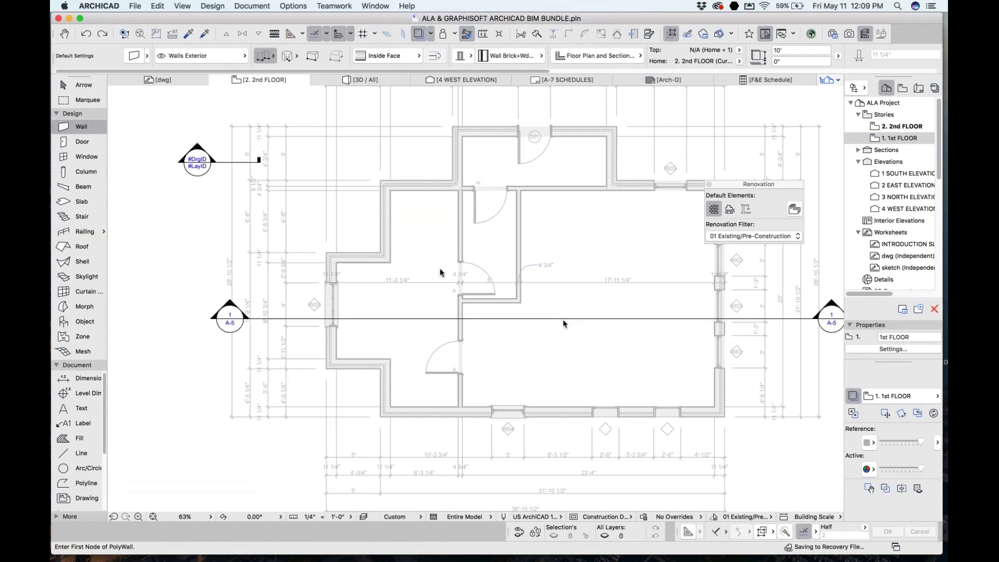
click(380, 254)
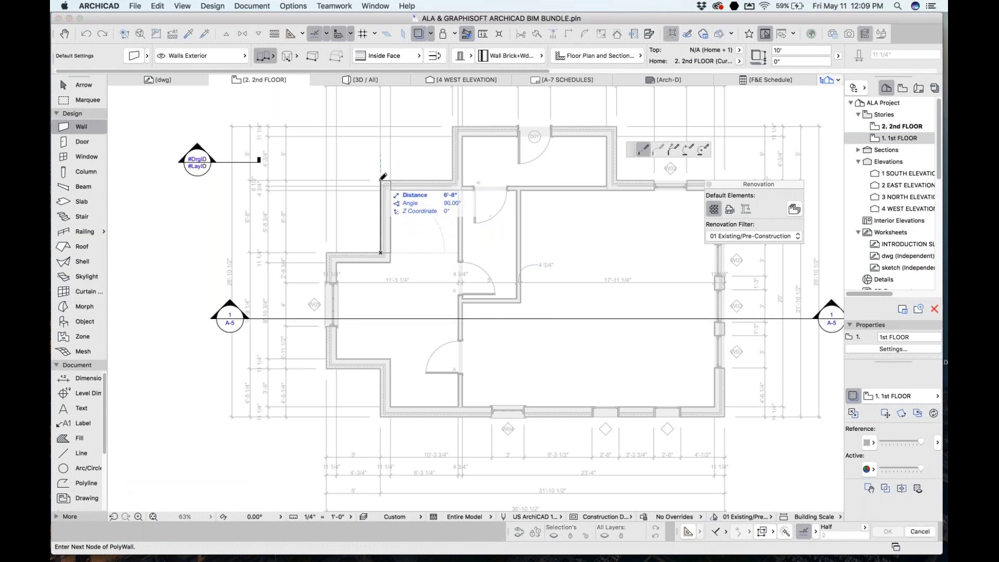
click(391, 263)
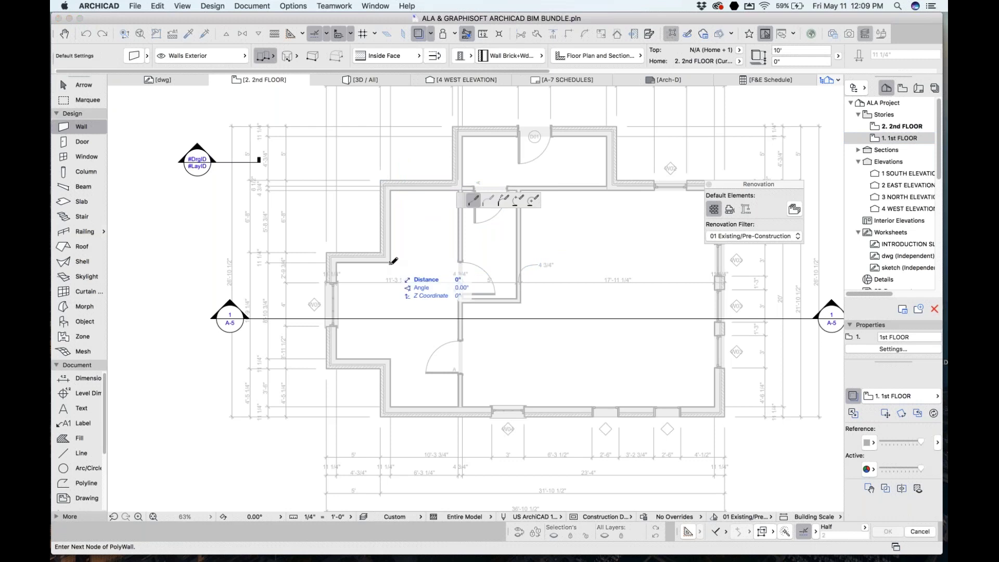
click(392, 191)
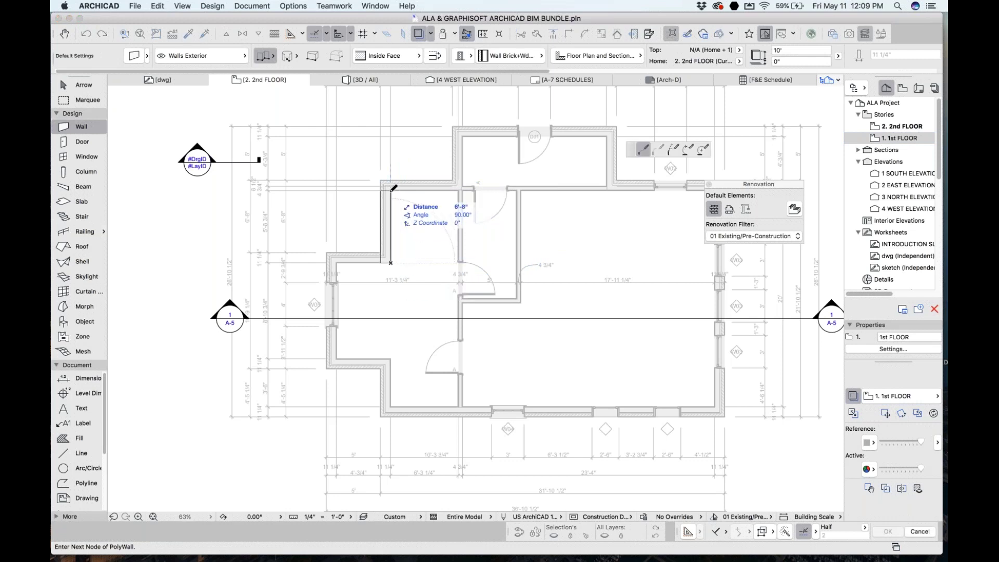
click(462, 191)
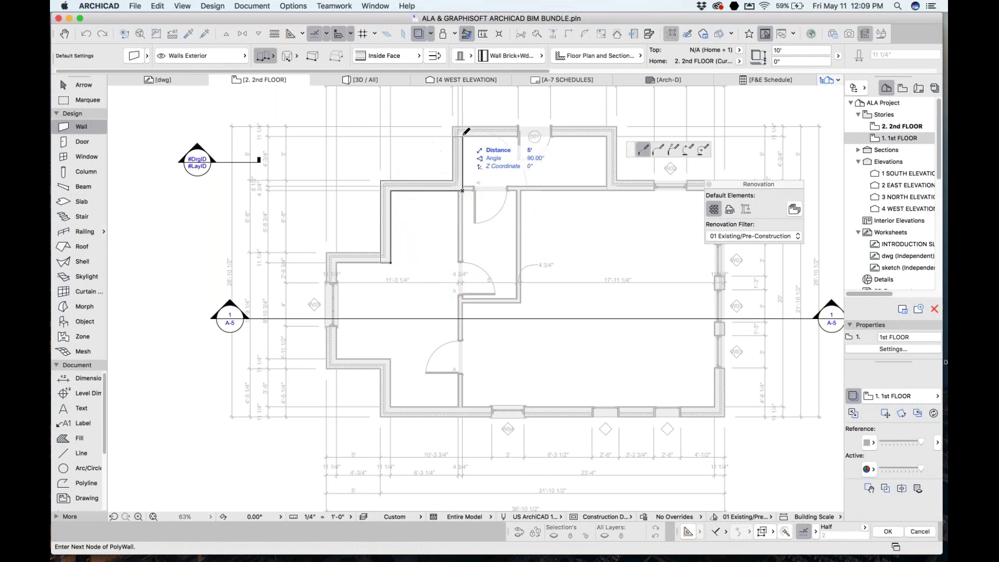
click(462, 137)
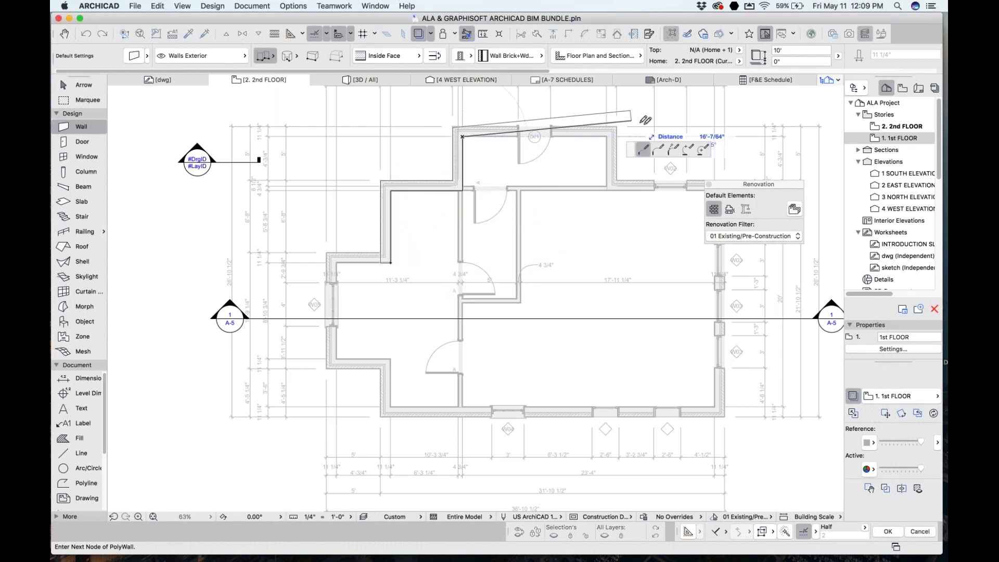
double_click(609, 136)
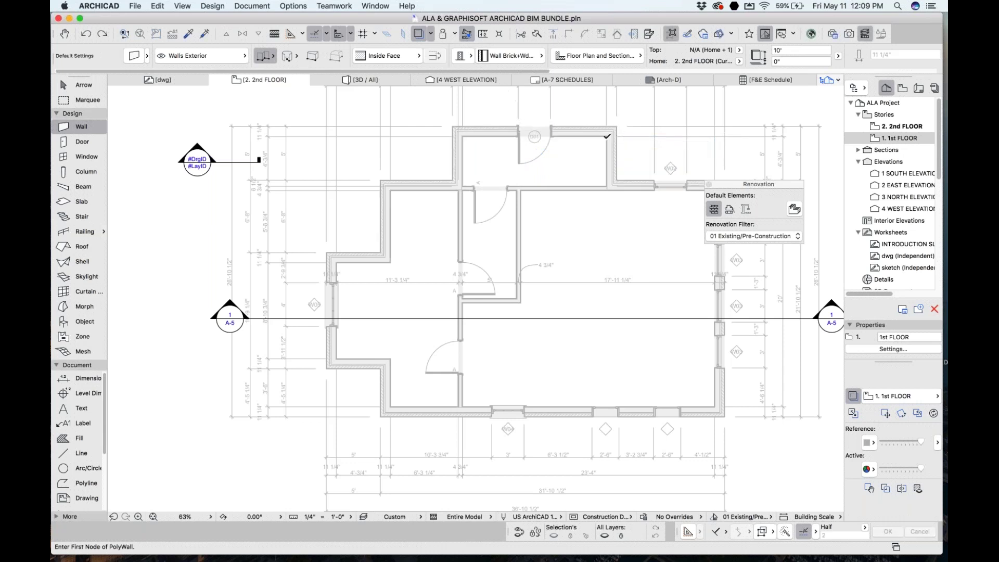
scroll(488, 162, right, 3)
scroll(488, 162, up, 1)
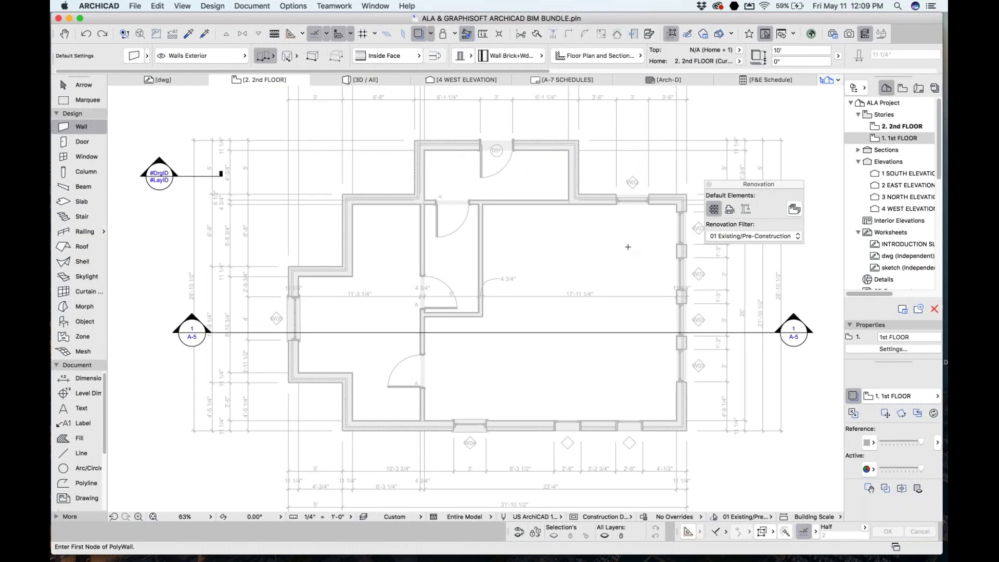
- Copy all element types from the 1st FLOOR story to the 2nd FLOOR story using Edit Elements by Stories
click(880, 115)
right_click(880, 116)
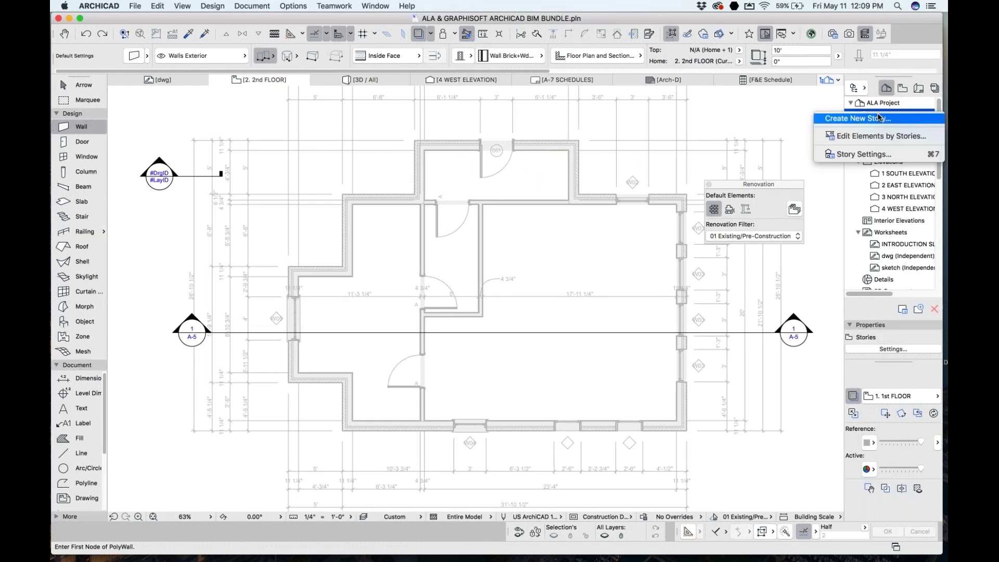
click(880, 134)
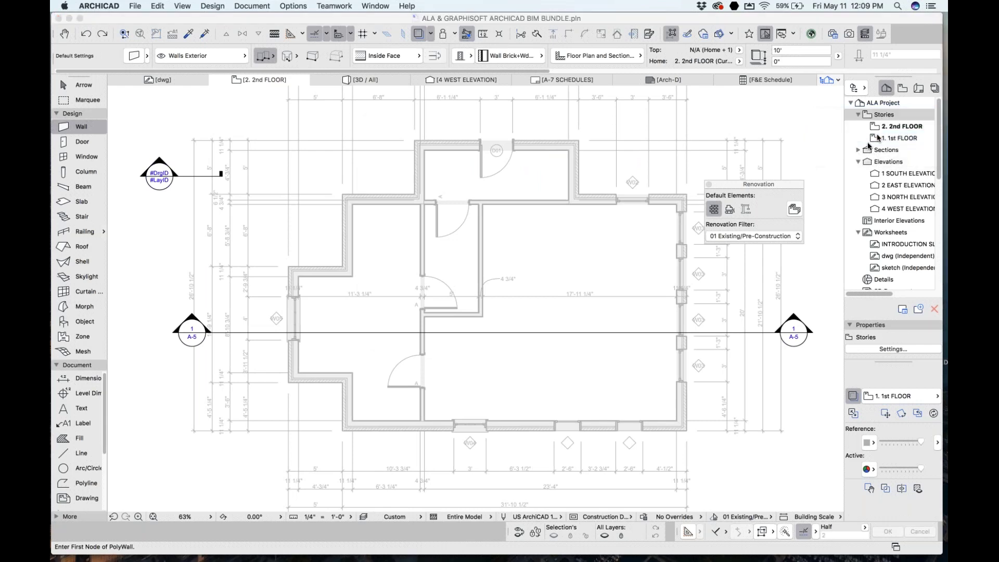
click(569, 174)
click(567, 183)
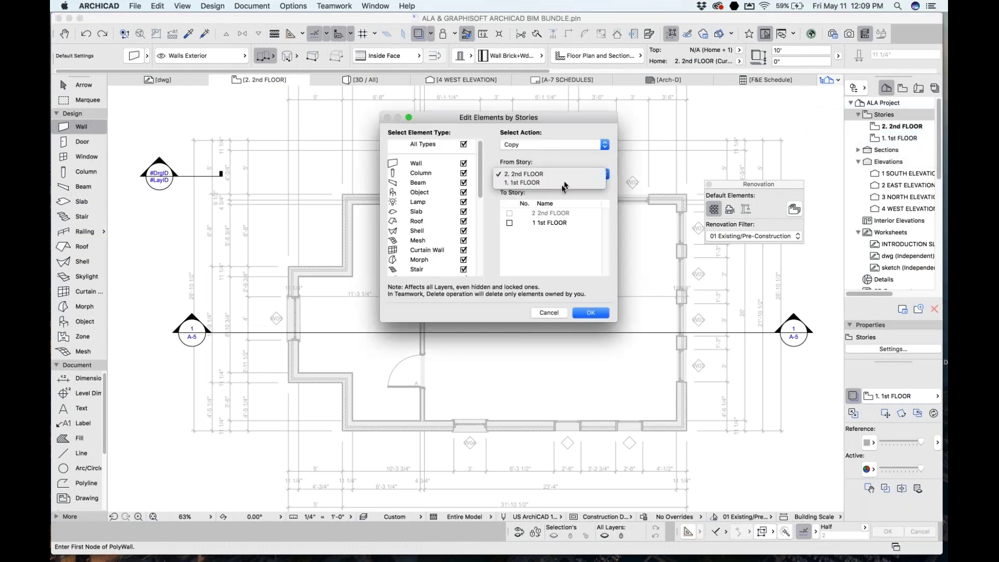
click(553, 213)
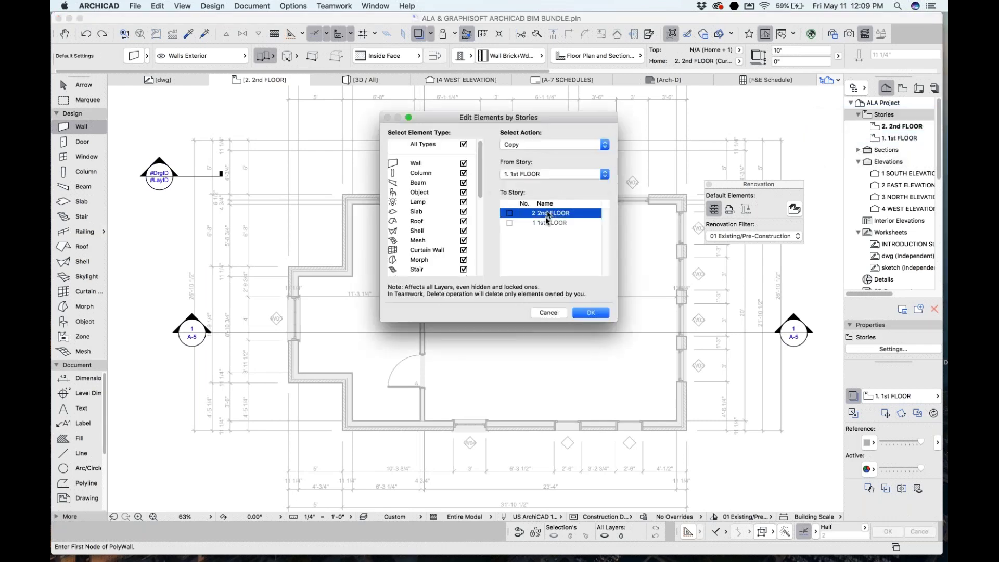
click(510, 214)
click(583, 313)
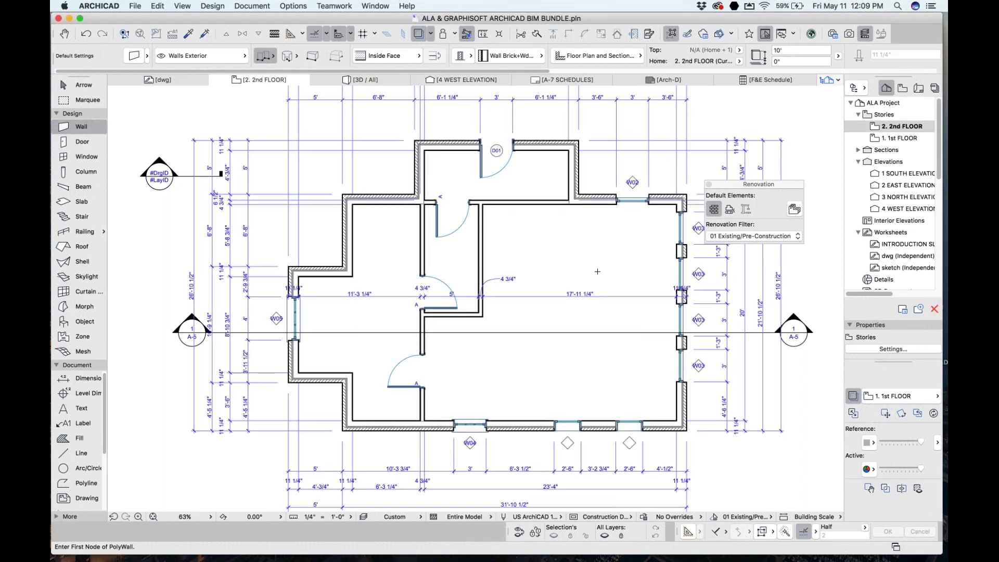
- Show the two-story building in 3D and remove the copied entrance door from the second-floor wall
key(F3)
shift+middle_drag(597, 271, 411, 295)
shift+middle_drag(595, 338, 647, 370)
key(Escape)
click(764, 391)
key(Escape)
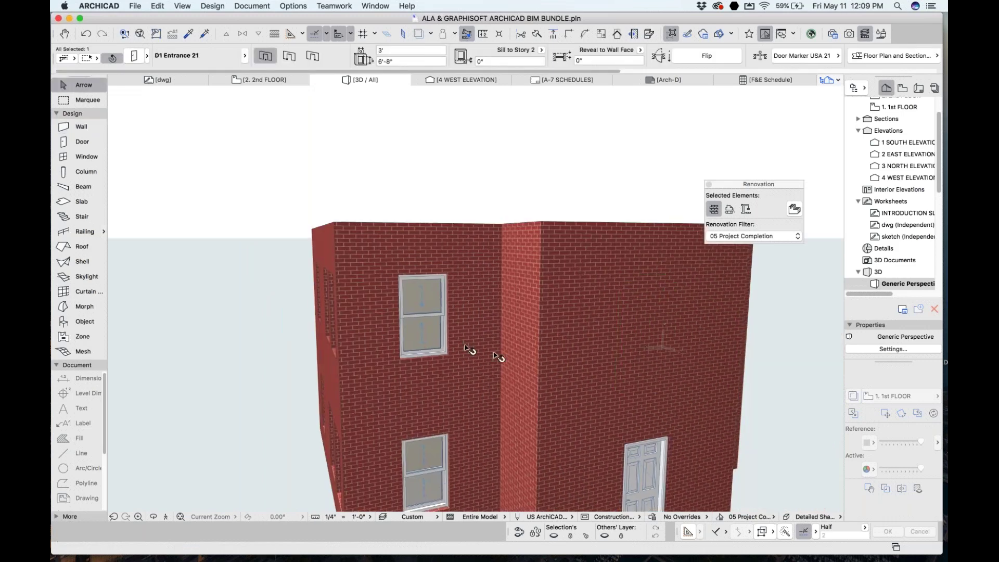
- Place a 3' by 5' W Double Hung 21 window, matching the adjacent one, in the second-floor wall above the entrance door
click(442, 329)
alt+click(438, 323)
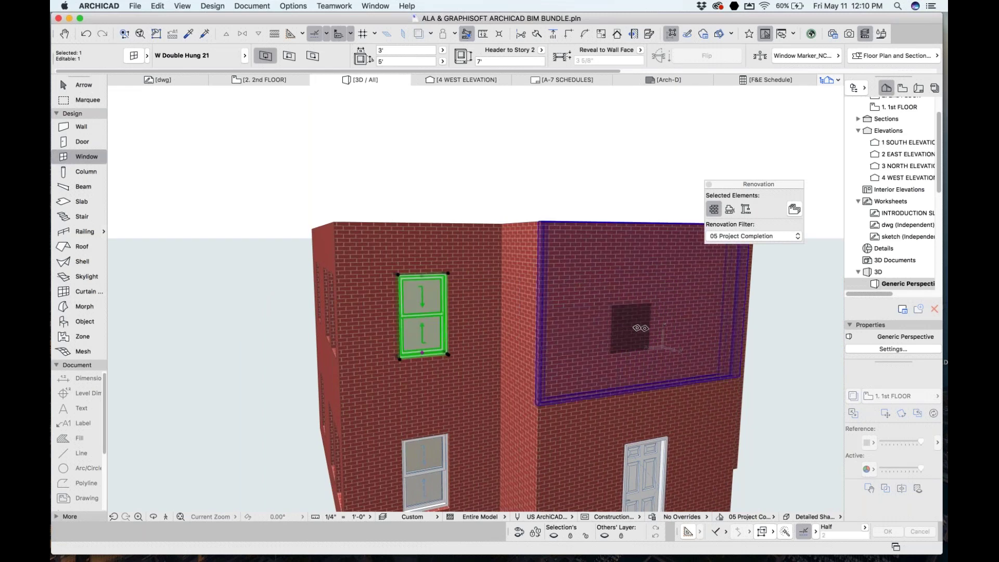
click(653, 329)
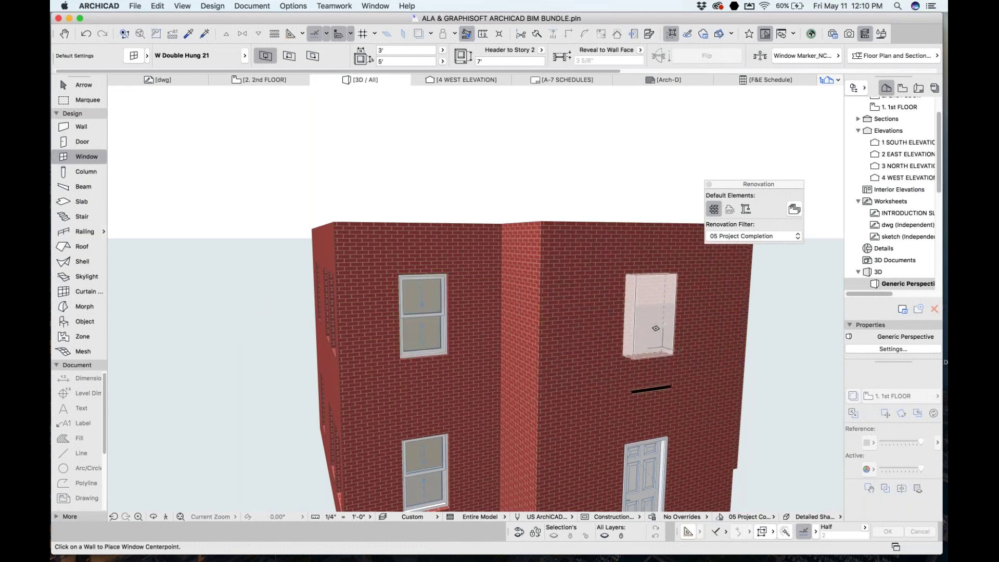
click(657, 225)
click(672, 409)
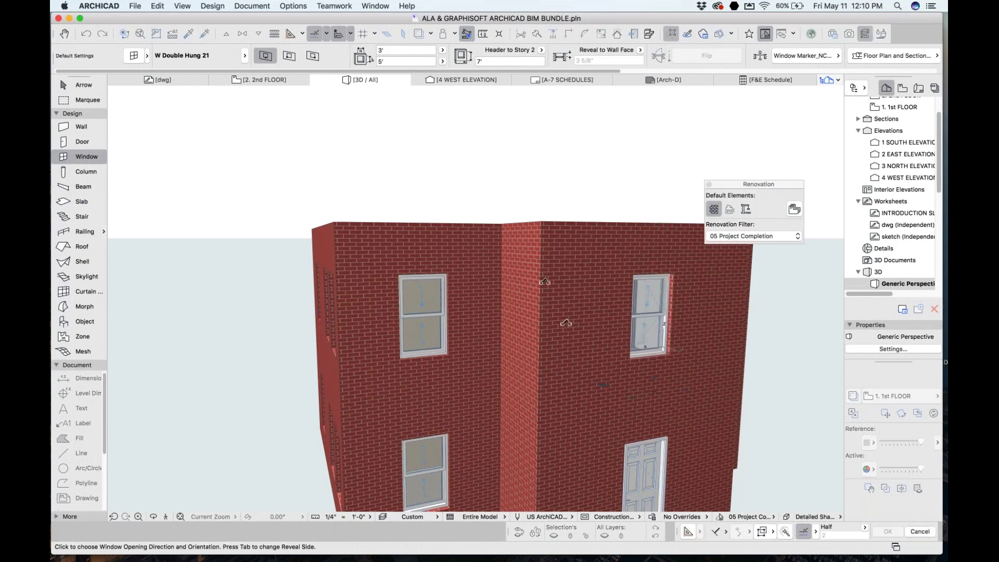
- Change the second-floor slab's composite to FLR Ply+Wd.Fr+Gyp; 10_1/2"
shift+middle_drag(497, 227, 587, 344)
click(583, 341)
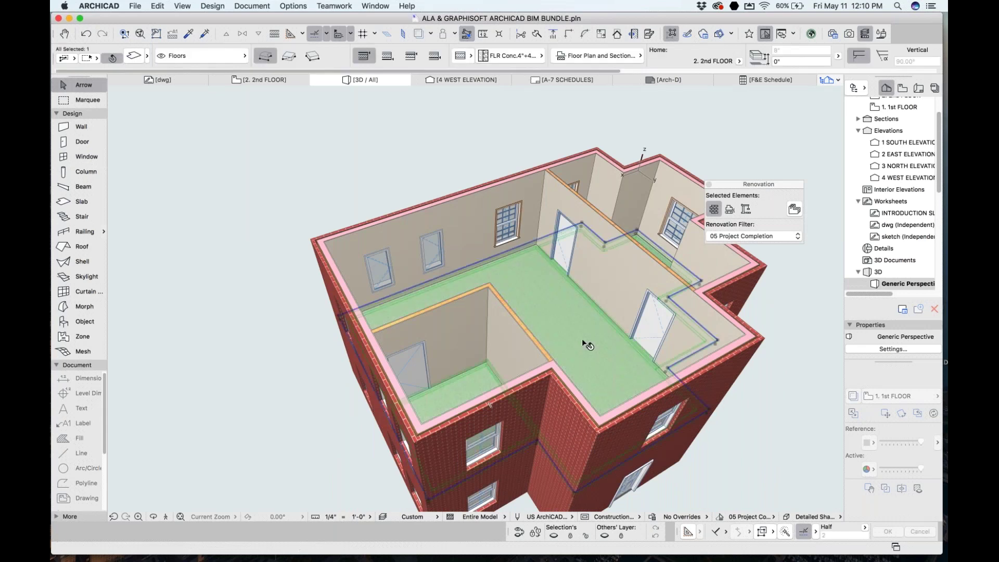
click(497, 55)
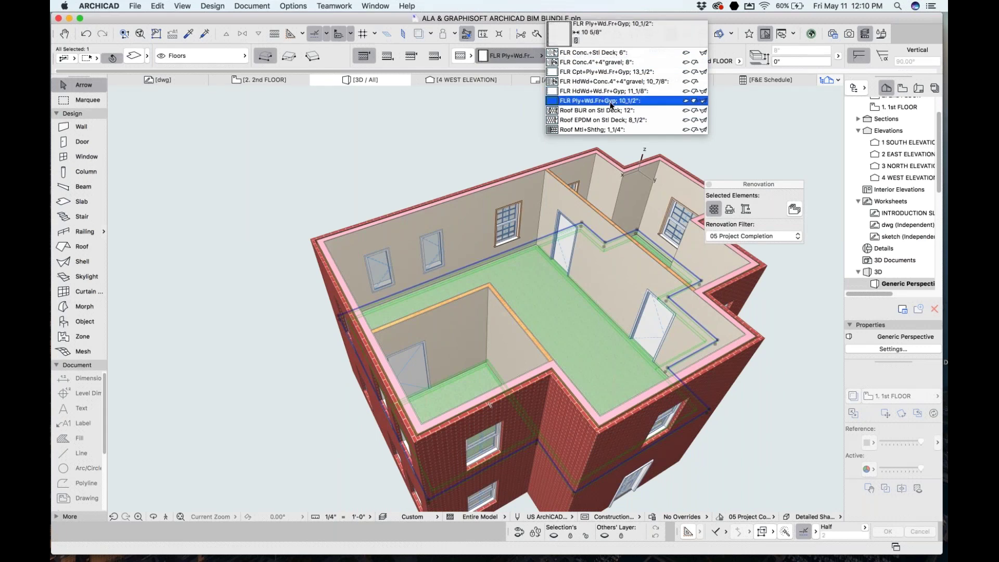
click(612, 101)
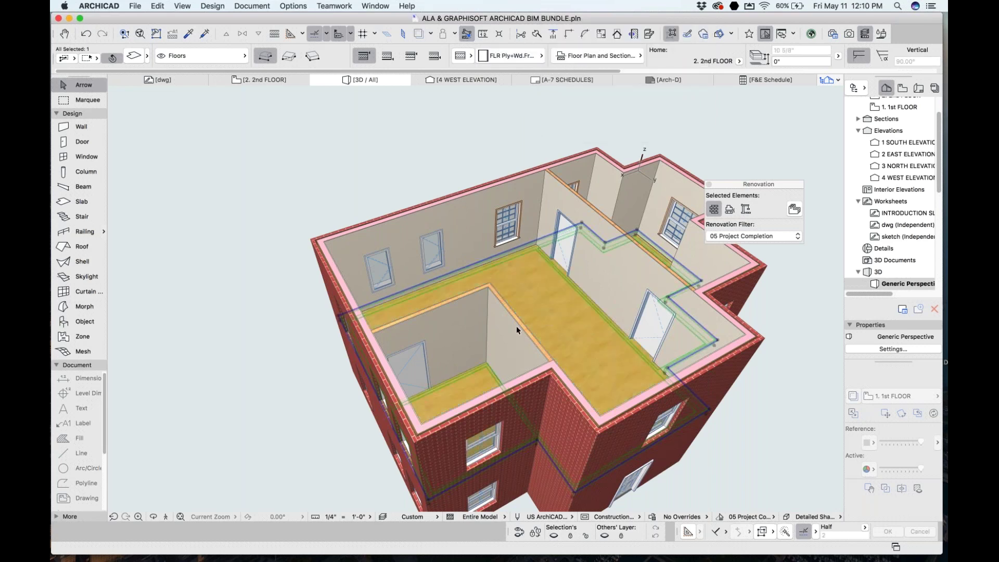
key(Escape)
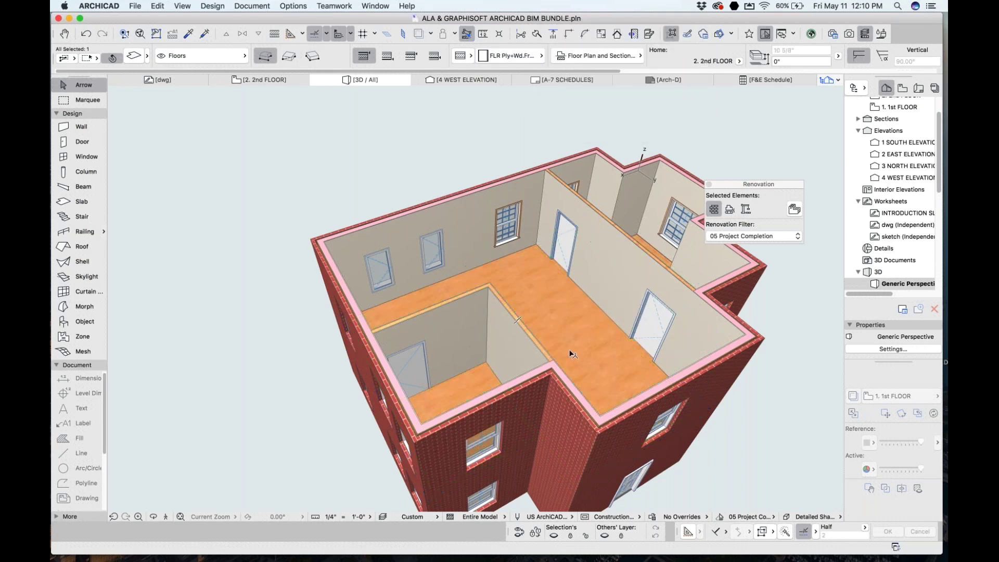
- Change the second-floor slab's composite to FLR HdWd+Wd.Fr+Gyp; 11_1/8"
click(543, 282)
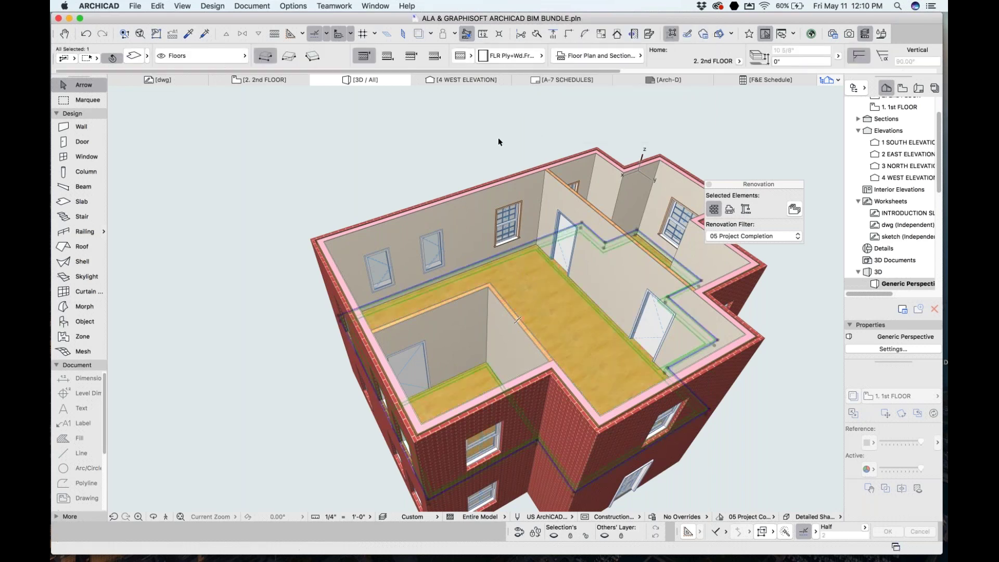
click(518, 56)
click(621, 92)
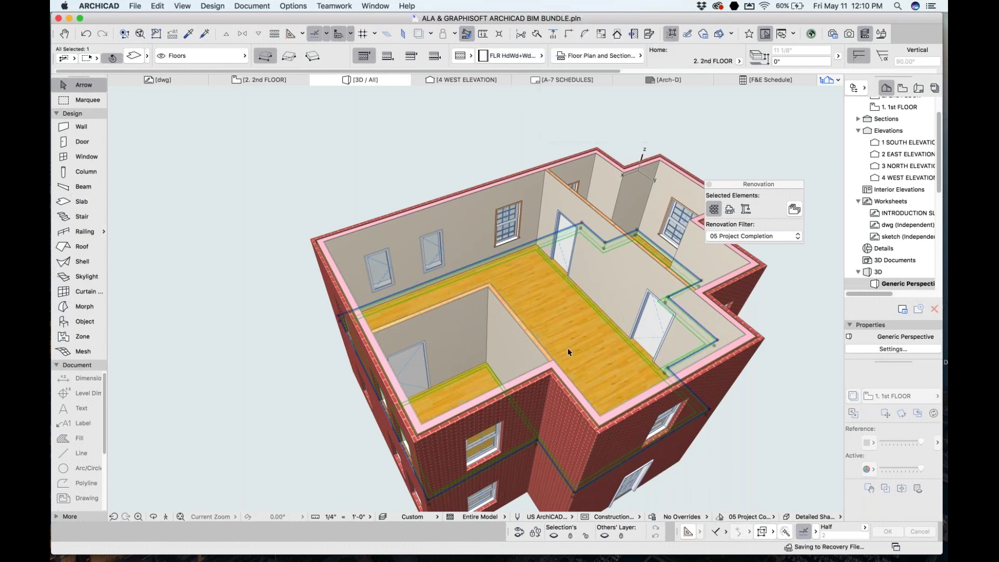
- Deselect the second-floor slab and close the Renovation palette
shift+middle_drag(611, 379, 659, 387)
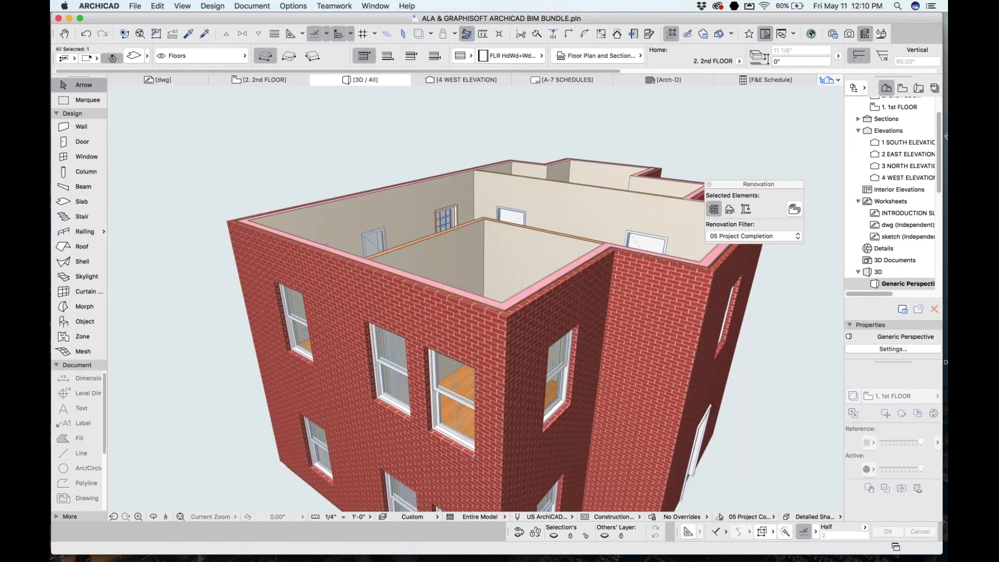
scroll(900, 130, up, 3)
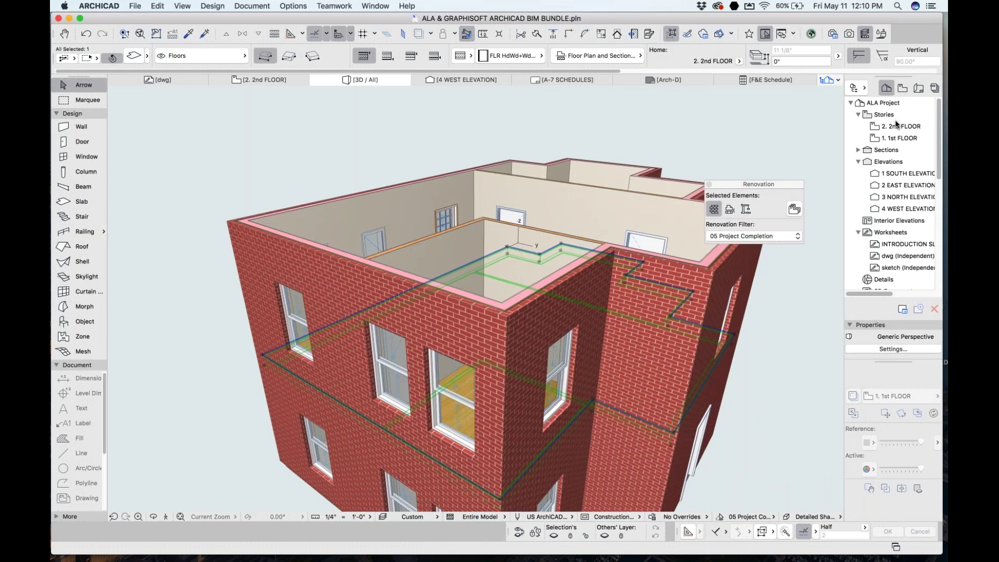
drag(772, 185, 808, 104)
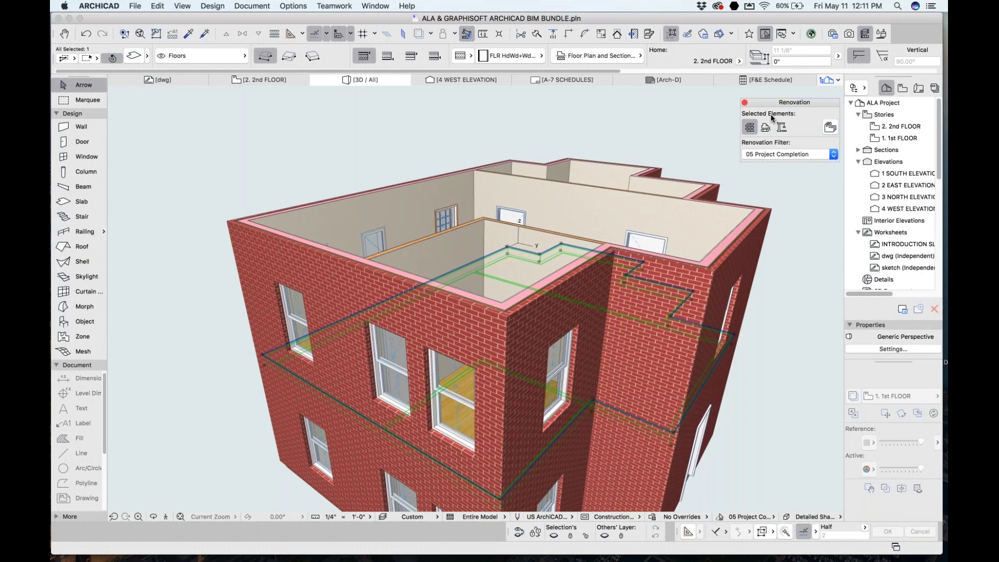
key(Escape)
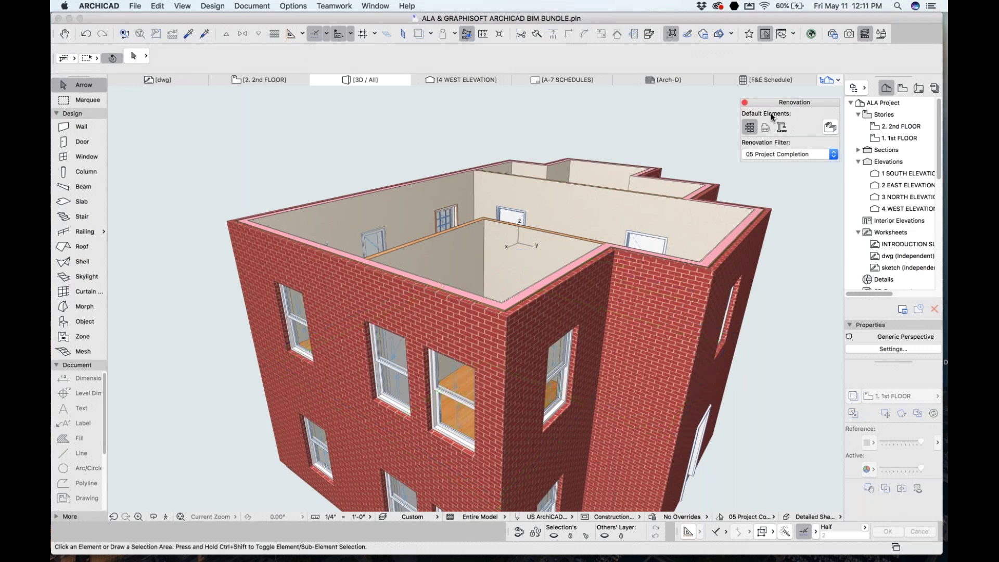
click(745, 103)
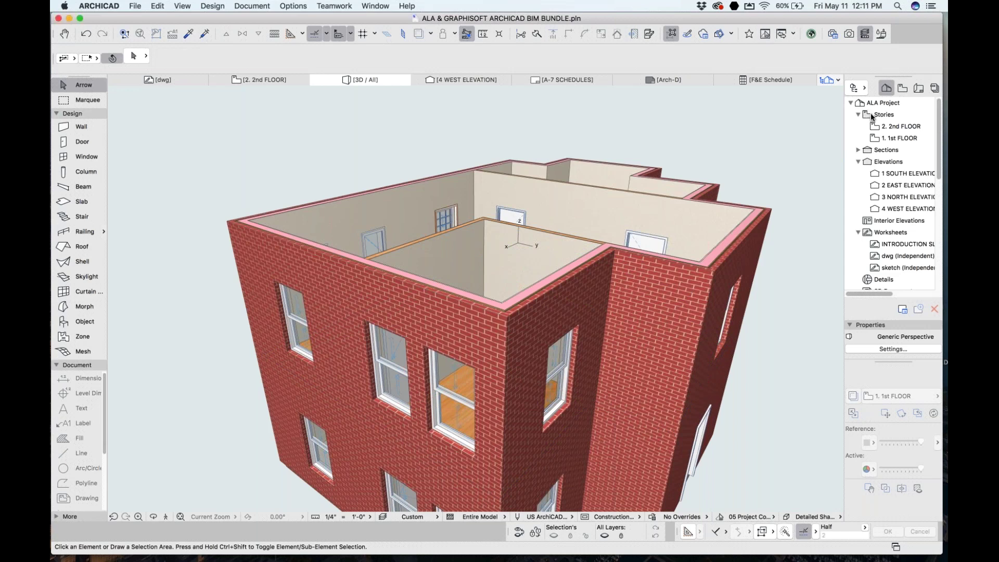
- Insert a story named Roof above the 2nd FLOOR in the story settings
click(873, 116)
right_click(873, 115)
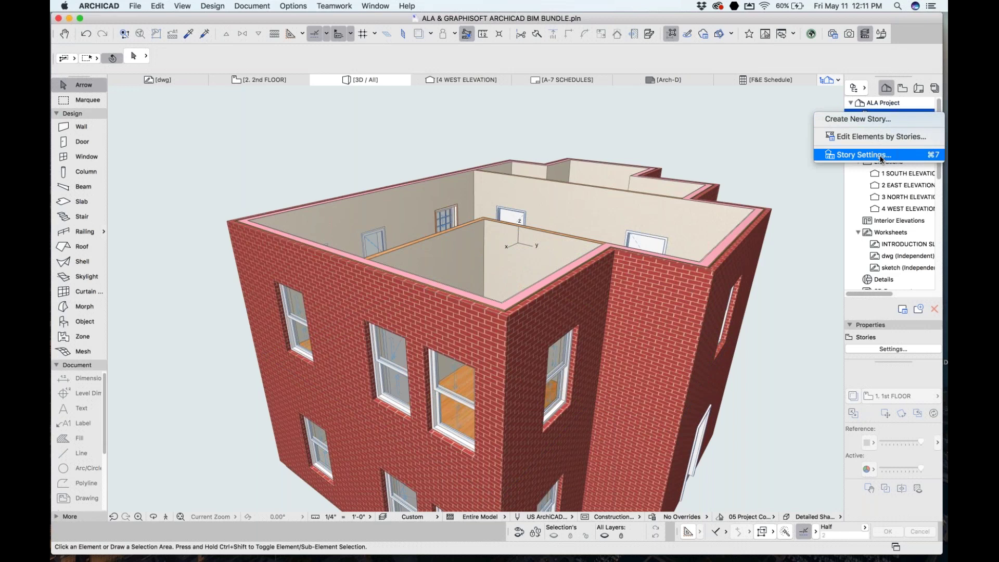
click(864, 155)
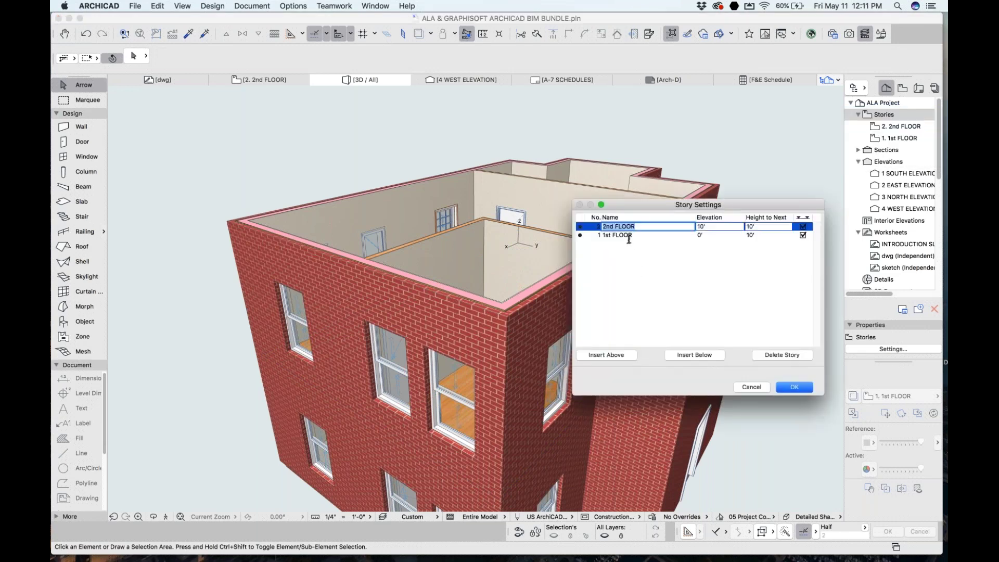
click(625, 355)
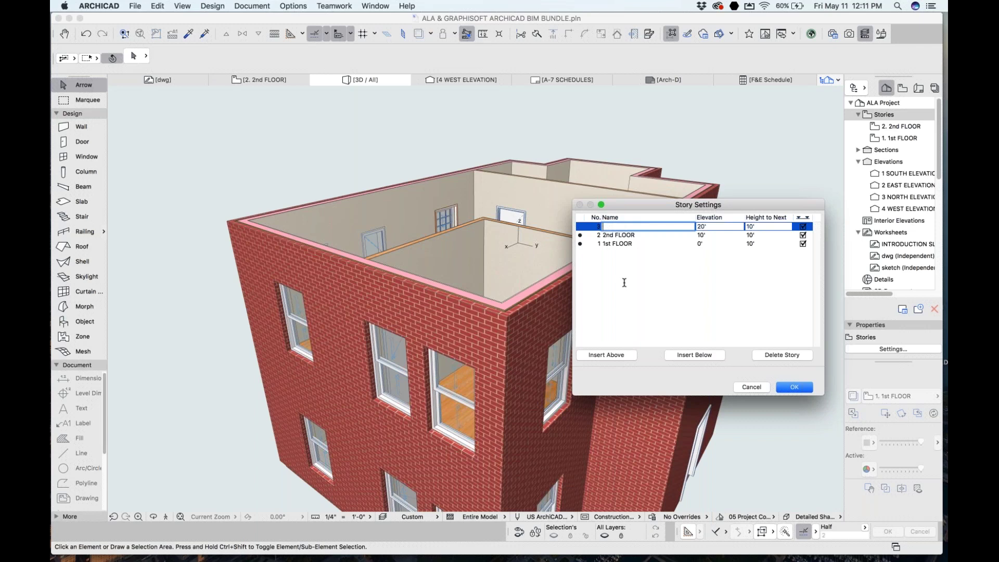
- Insert a story named FDN below the 1st FLOOR with a 5' height to next, and apply the story settings
click(637, 244)
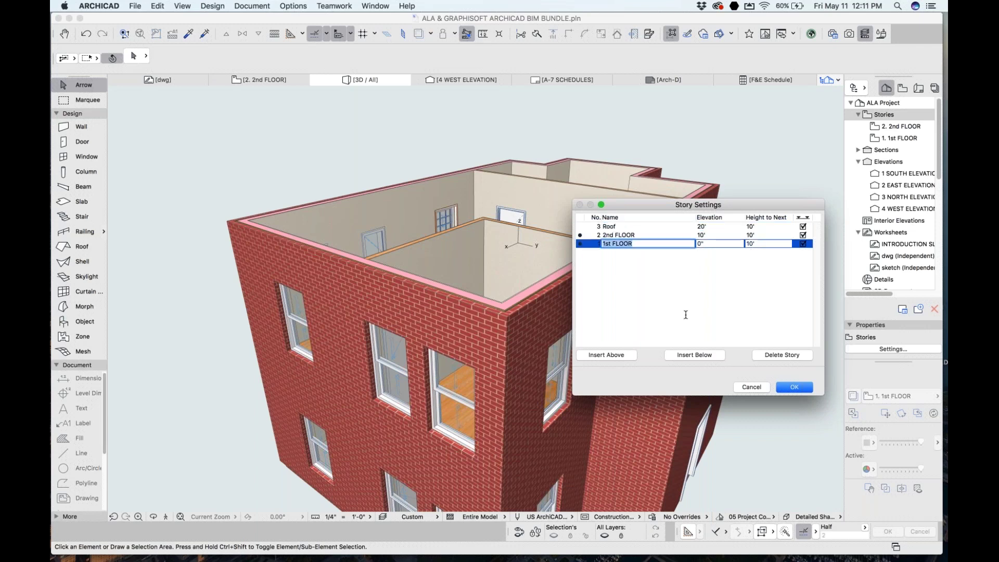
click(693, 355)
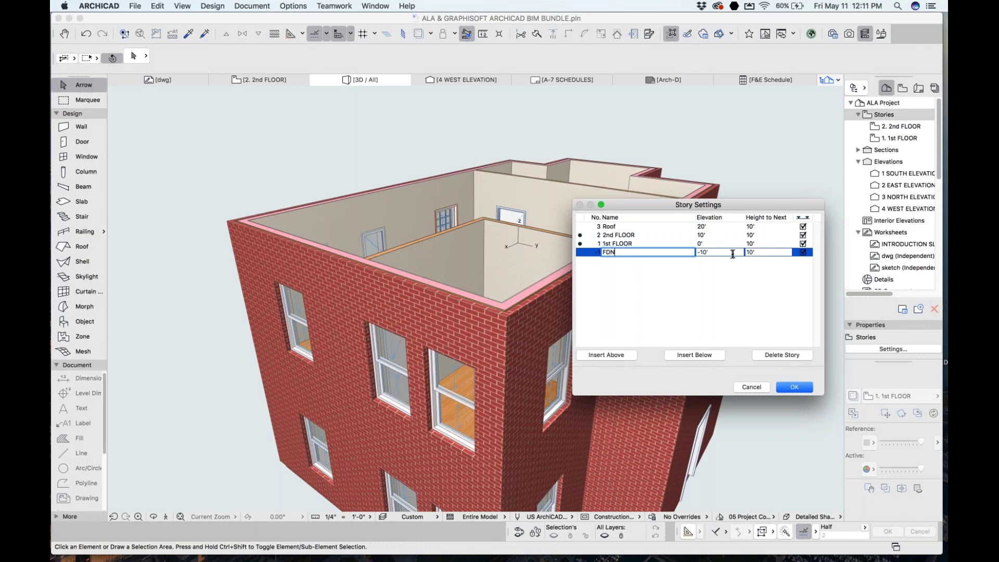
key(Tab)
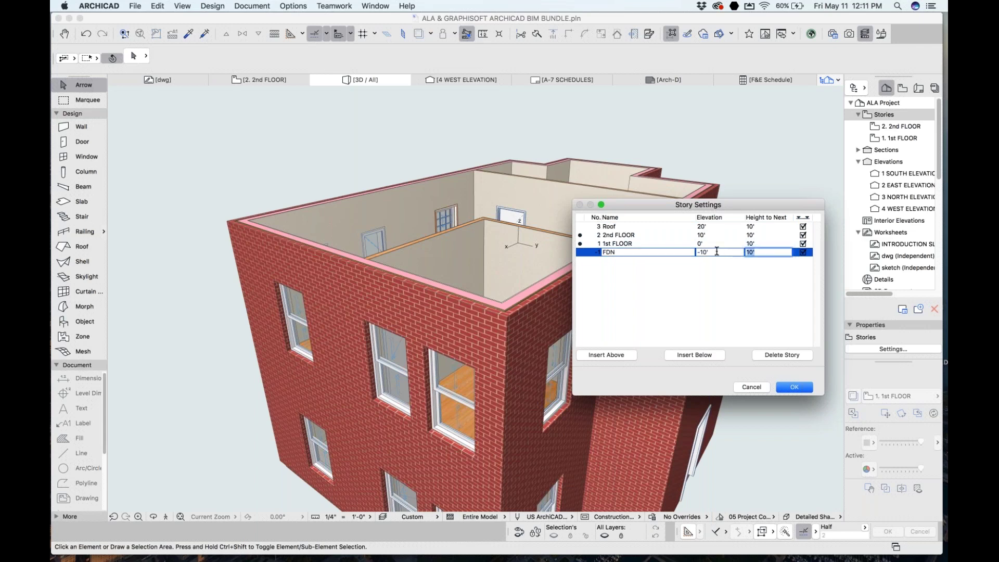
key(Return)
click(625, 244)
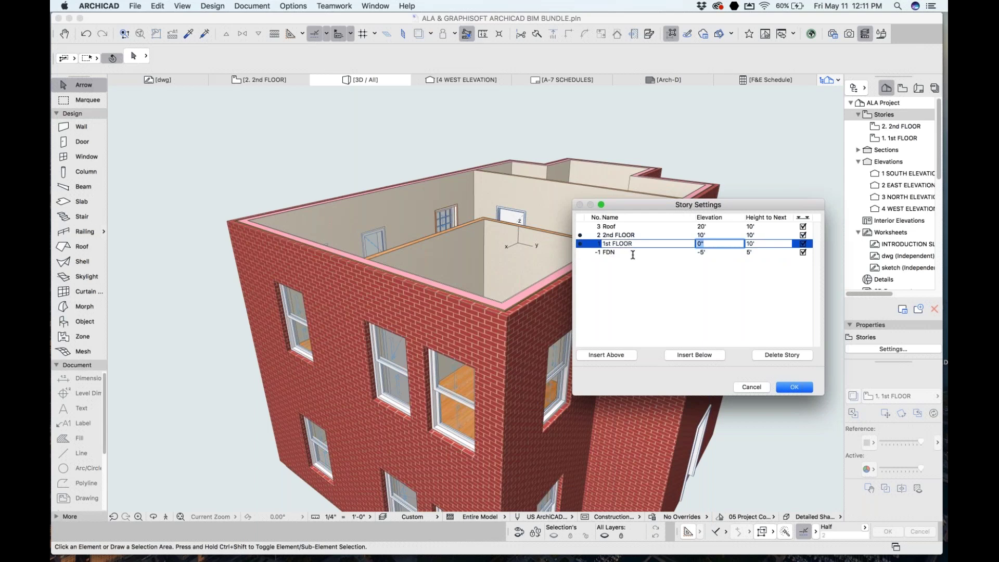
click(755, 243)
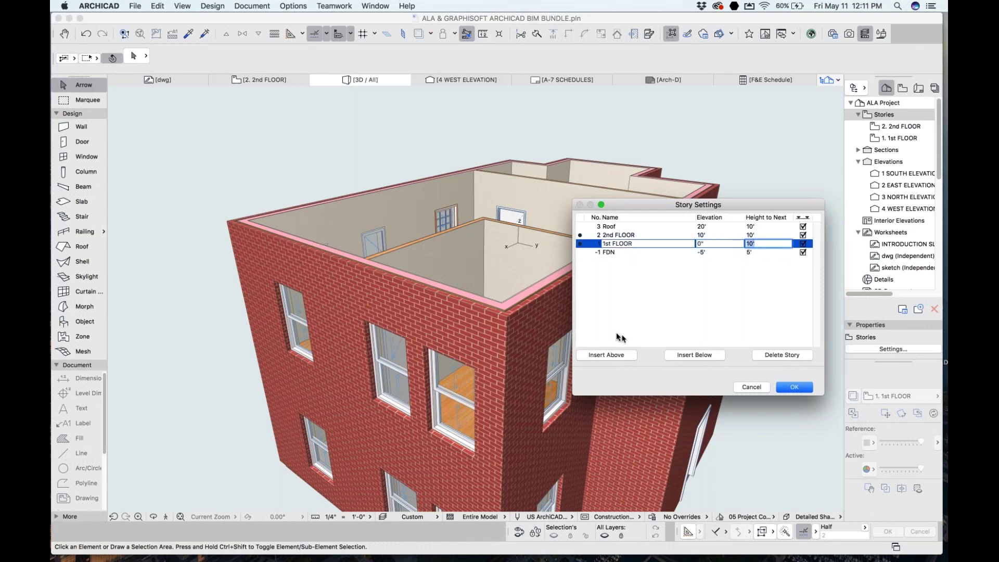
click(704, 235)
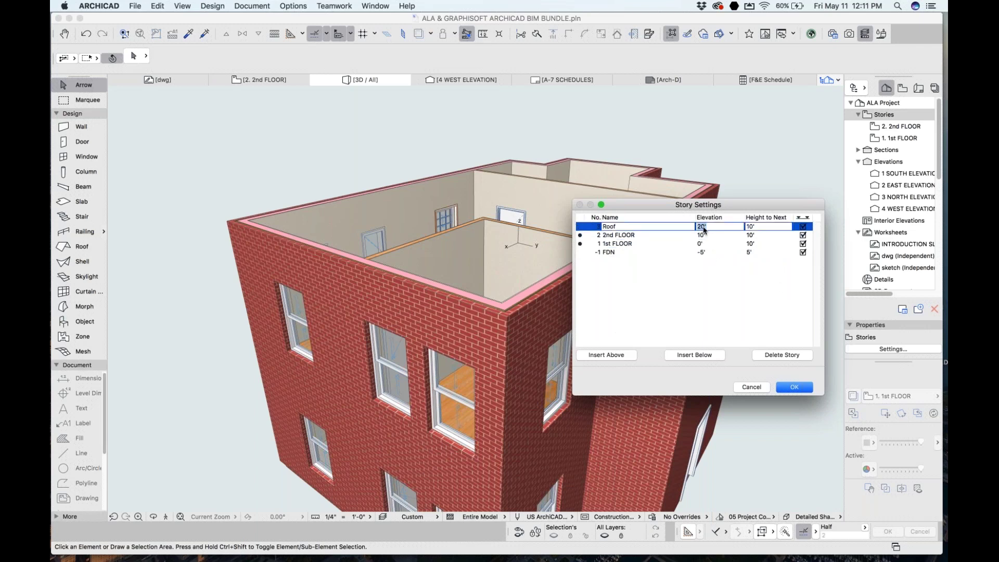
click(788, 388)
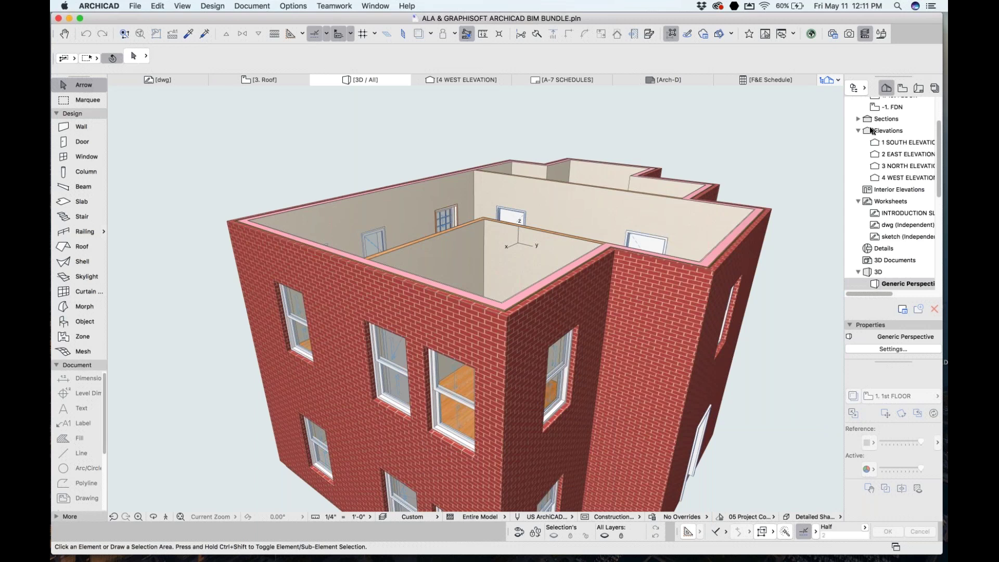
- Open the Roof story's floor plan and show the 2nd FLOOR as its trace reference
click(274, 82)
scroll(513, 223, down, 3)
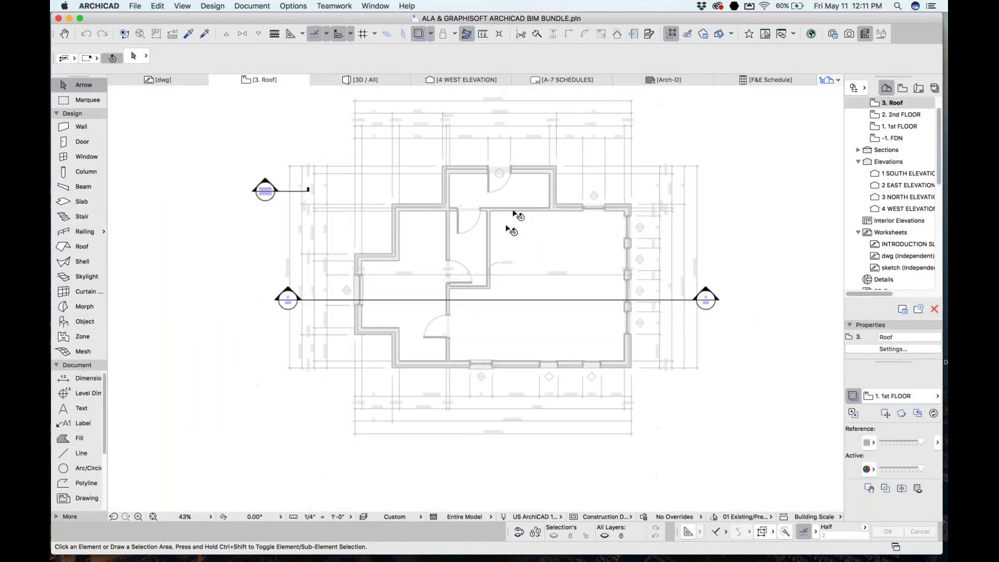
right_click(895, 120)
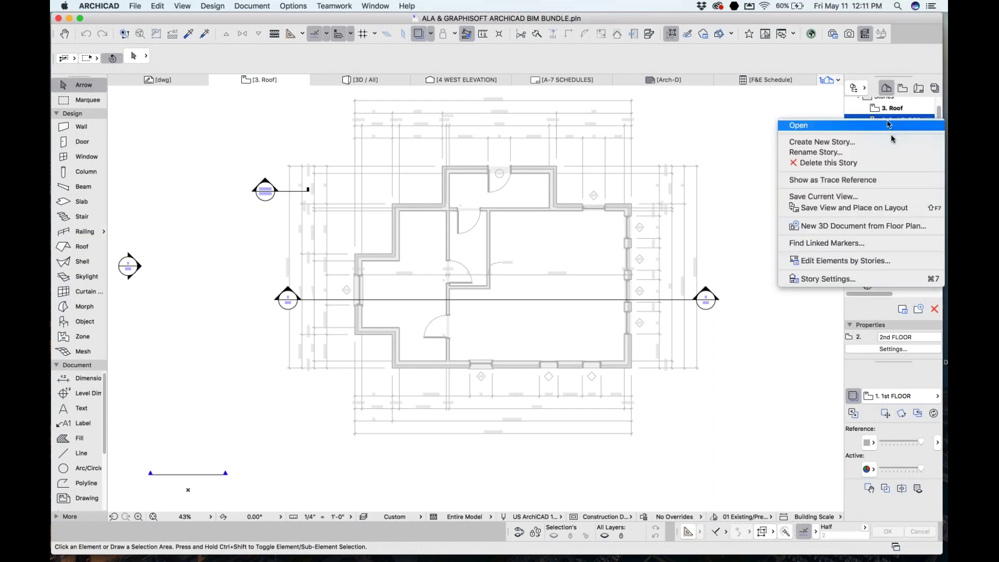
click(859, 180)
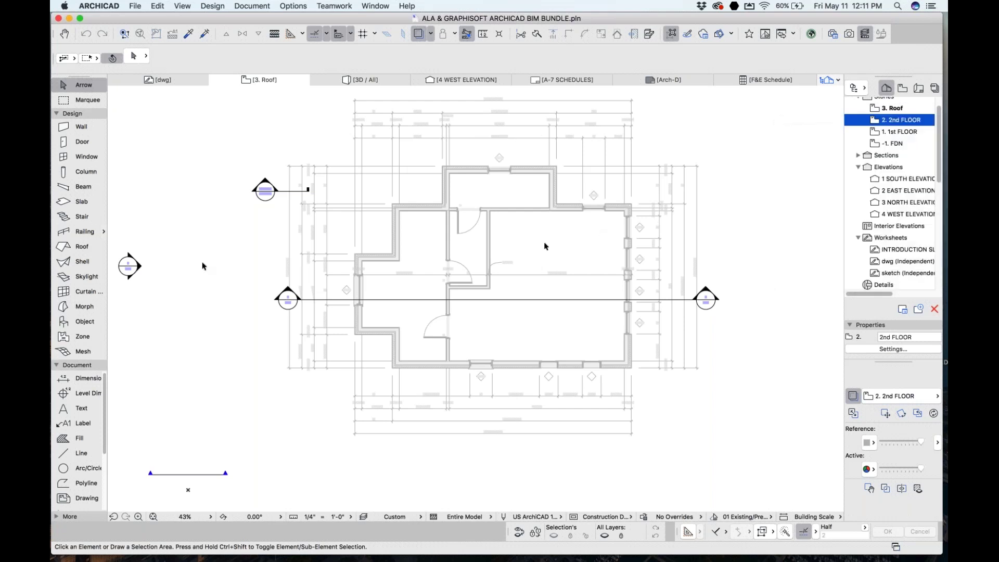
- Start the Roof tool for a multi-plane roof defined by a pivot polygon
click(82, 248)
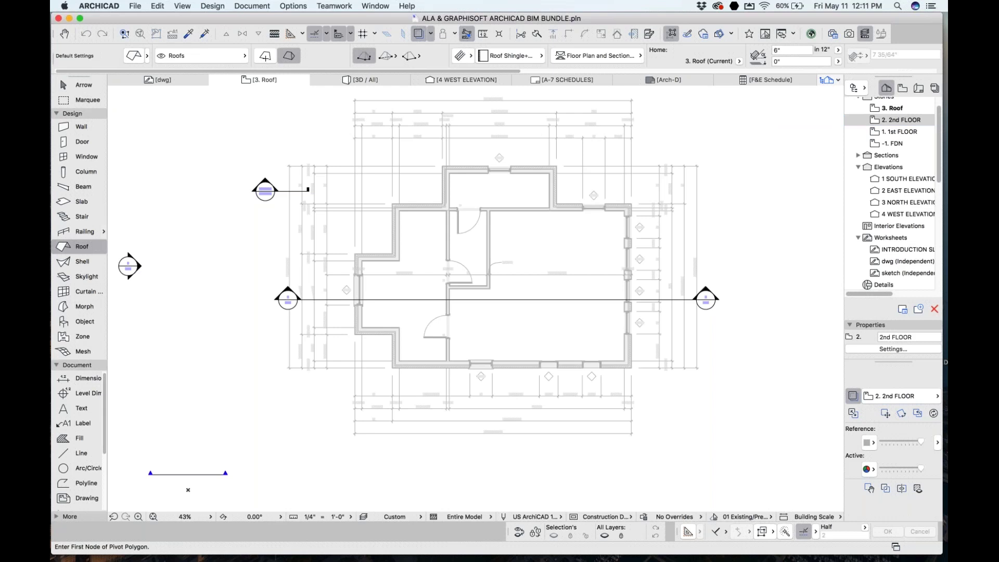
click(388, 56)
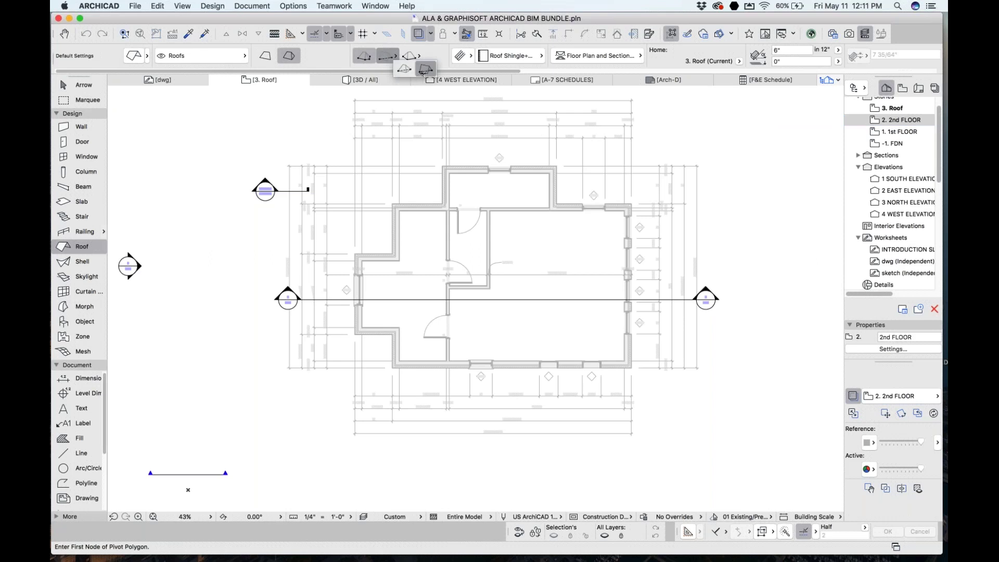
click(405, 68)
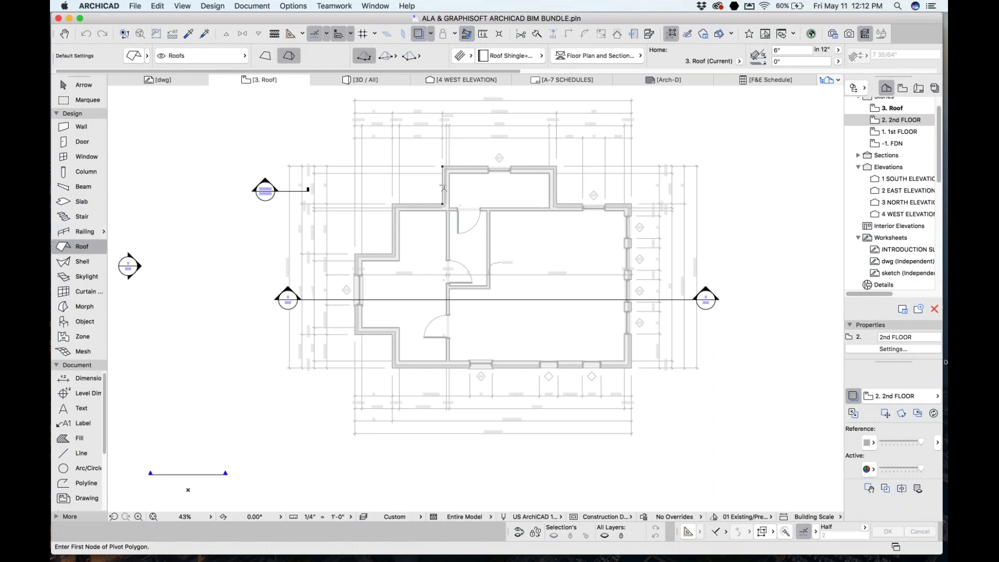
- Try a freeform multi-plane roof with straight and curved edges in the empty area beside the plan, and undo it
scroll(445, 188, down, 5)
click(592, 215)
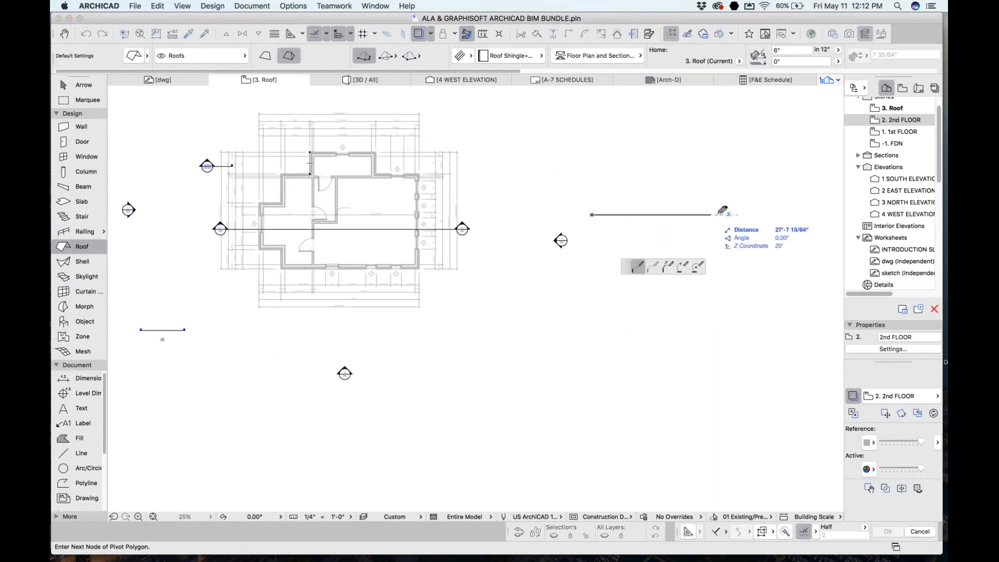
click(720, 215)
click(720, 284)
click(671, 284)
click(659, 150)
click(609, 344)
click(519, 313)
click(511, 234)
click(643, 150)
click(514, 171)
click(594, 171)
click(593, 213)
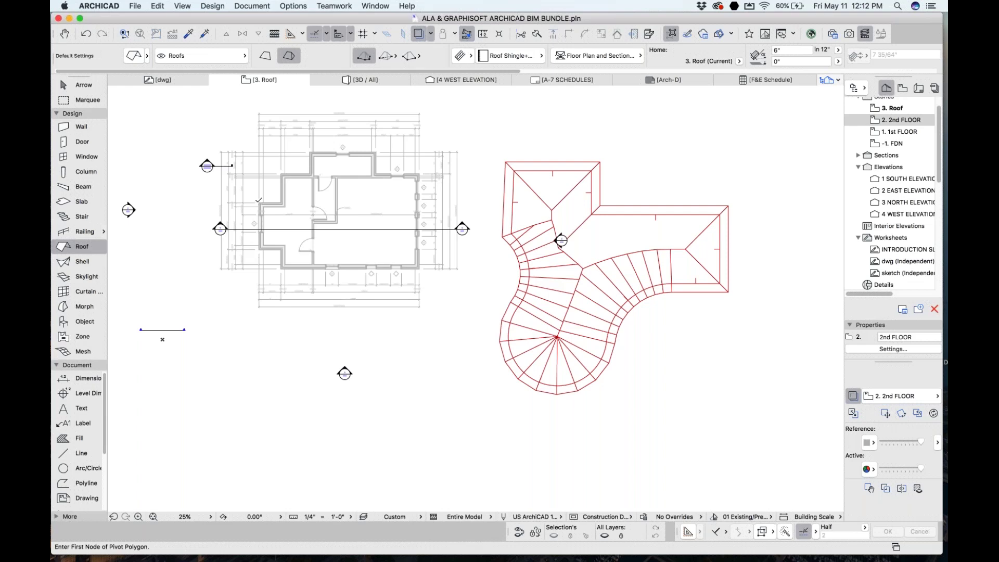
scroll(246, 206, up, 2)
key(super+z)
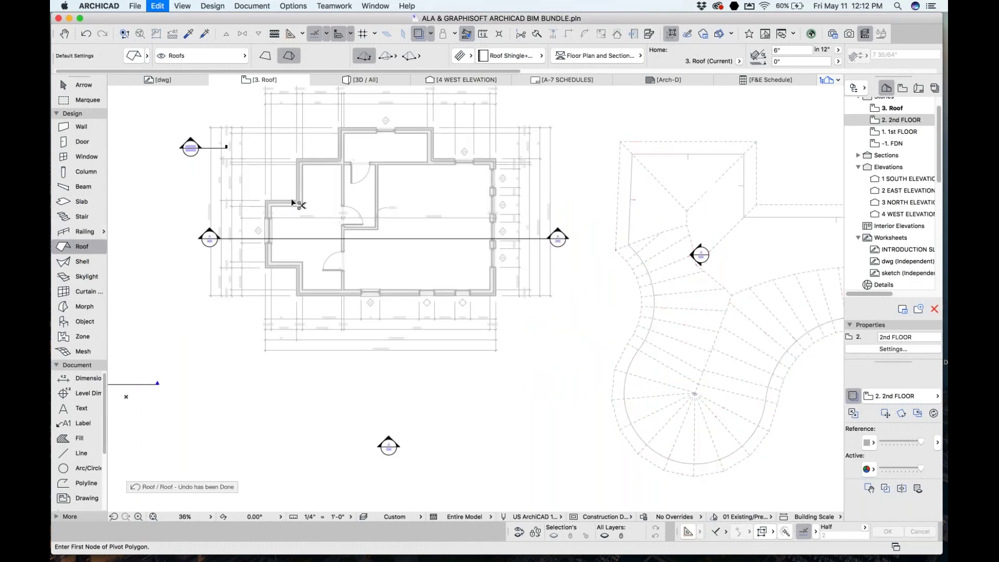
- Generate a multi-plane roof from the traced exterior wall outline of the second floor and show it in 3D
scroll(174, 255, up, 1)
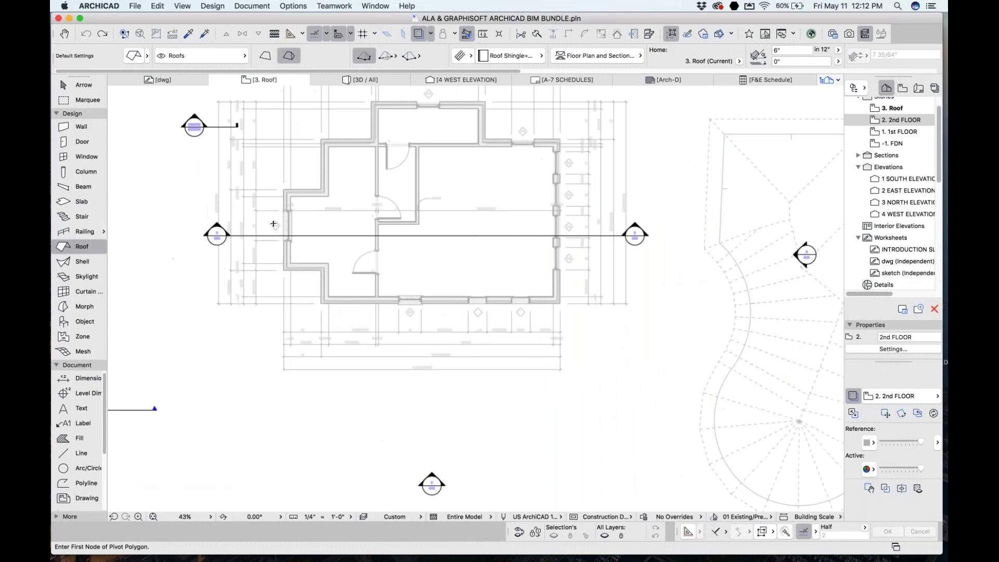
scroll(331, 194, up, 5)
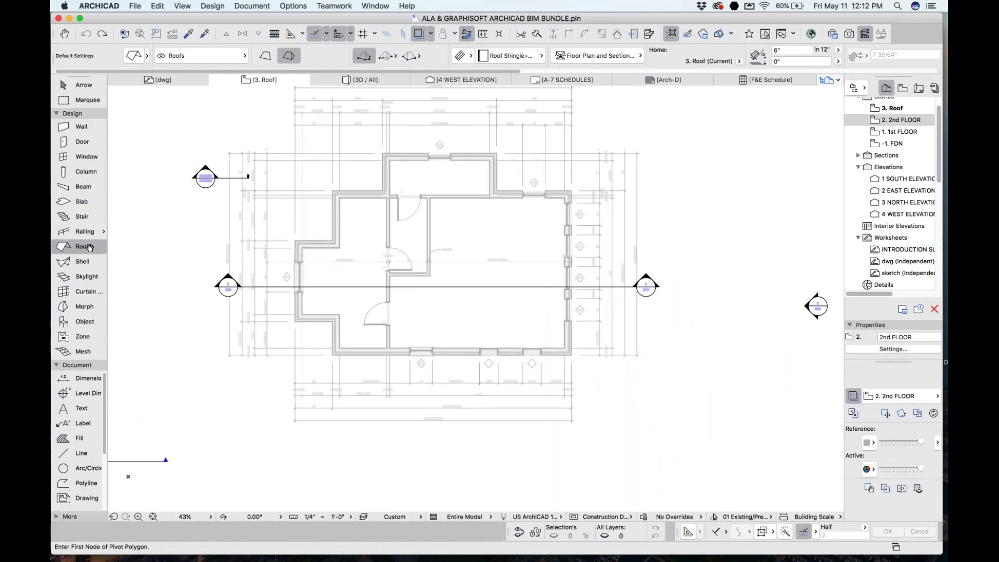
key(space)
click(419, 153)
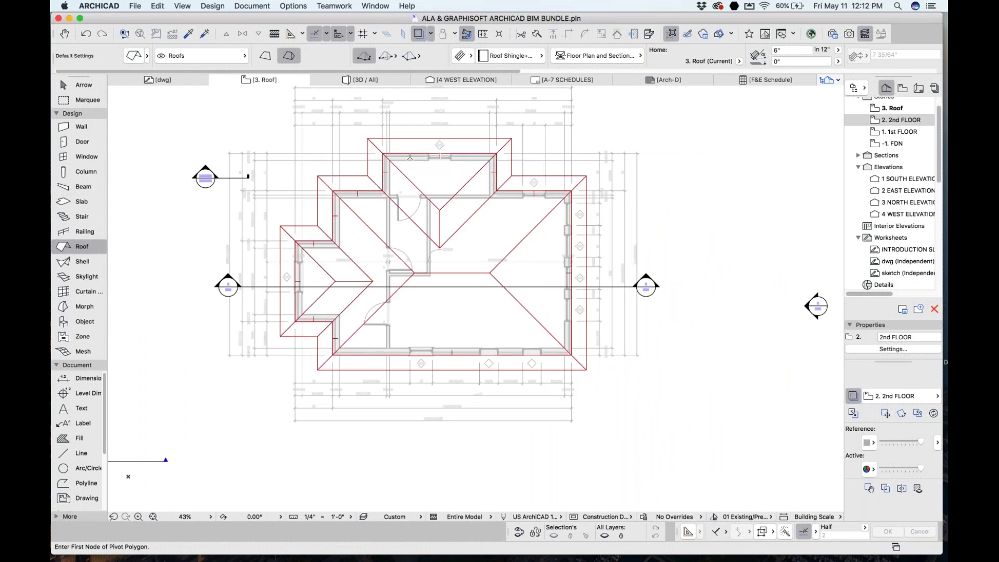
key(F3)
shift+middle_drag(468, 209, 625, 214)
- Try a pitch of 4" in 12" on the whole roof, undo it, and clear the selection
shift+click(628, 214)
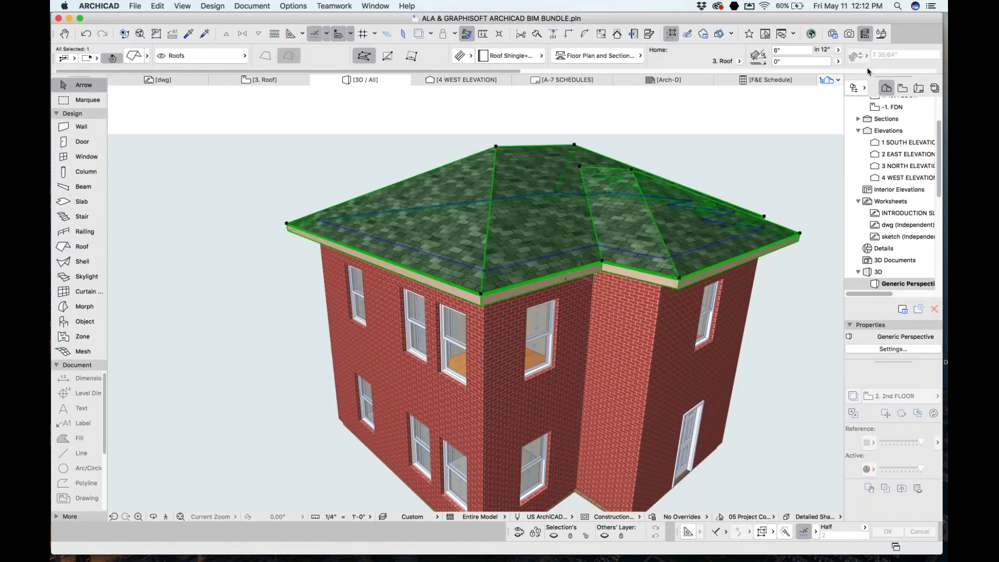
click(798, 52)
text(4)
key(Return)
key(super+z)
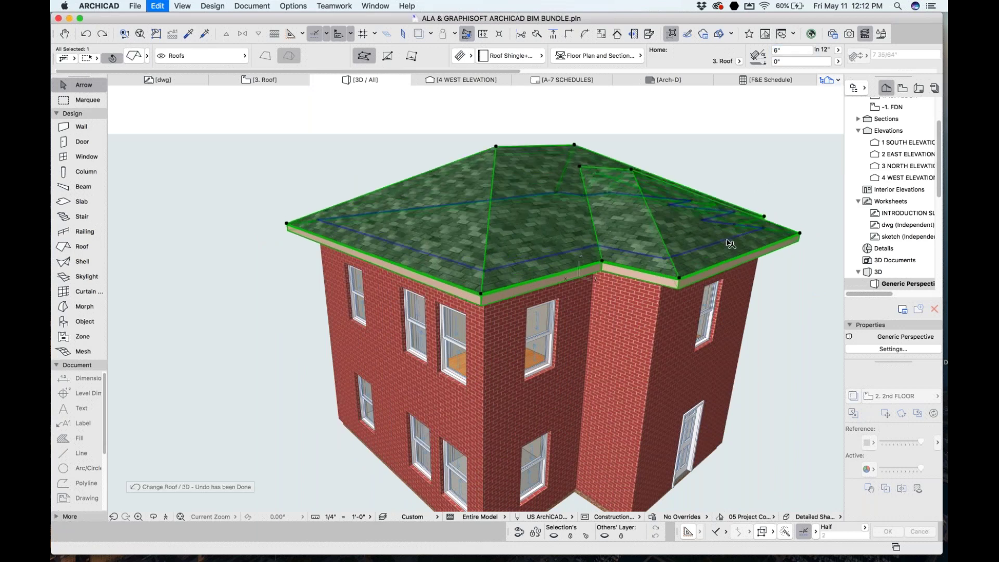
key(Escape)
- Change the roof plane above the entrance door to a Gable, applied to the clicked plane only
shift+middle_drag(688, 244, 592, 237)
scroll(482, 151, up, 3)
click(592, 237)
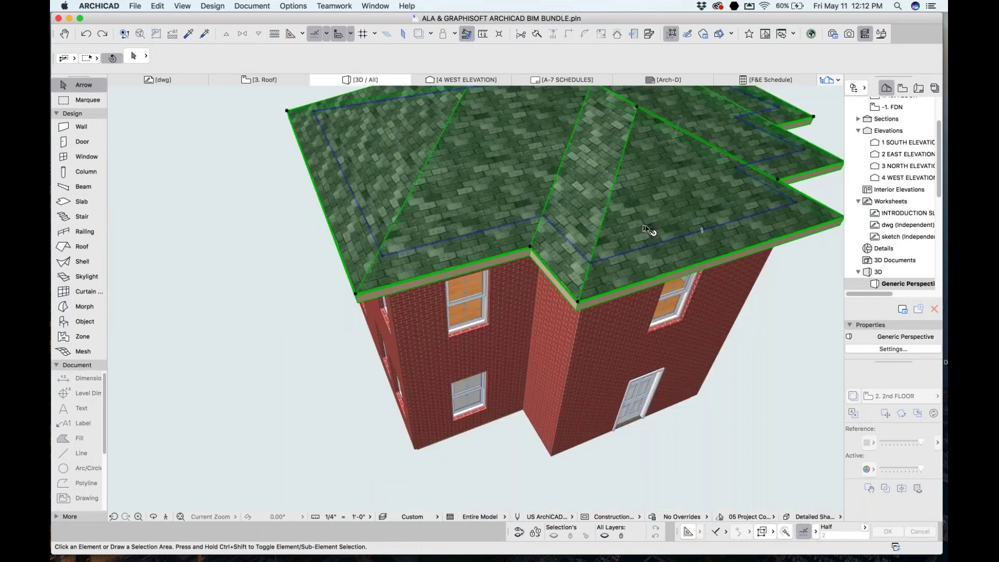
click(669, 240)
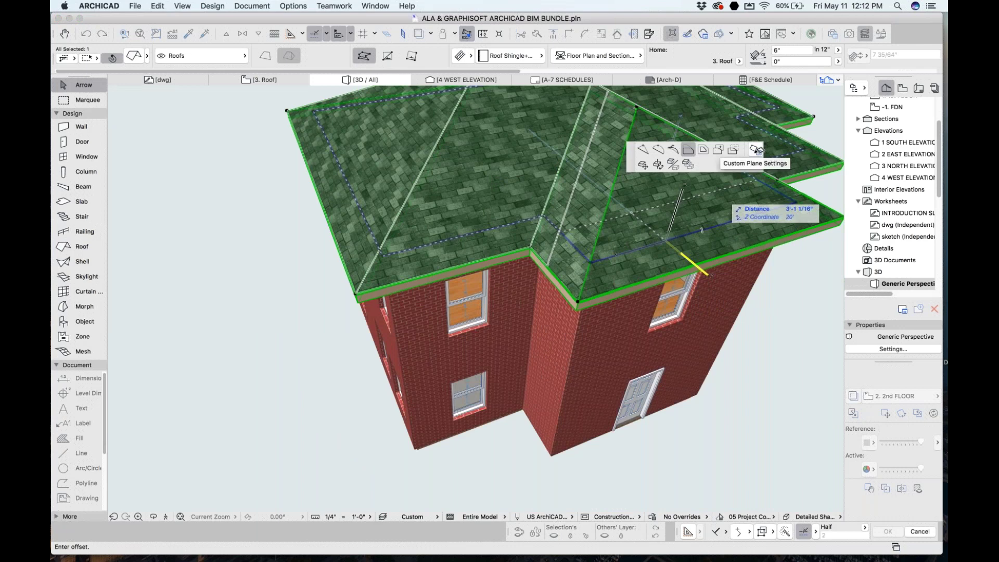
click(757, 150)
click(656, 189)
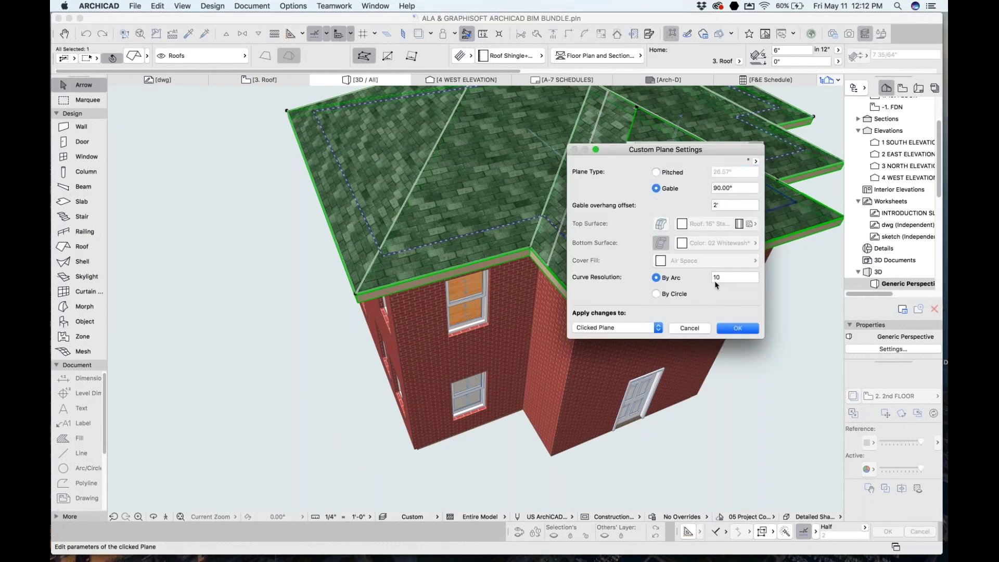
click(731, 329)
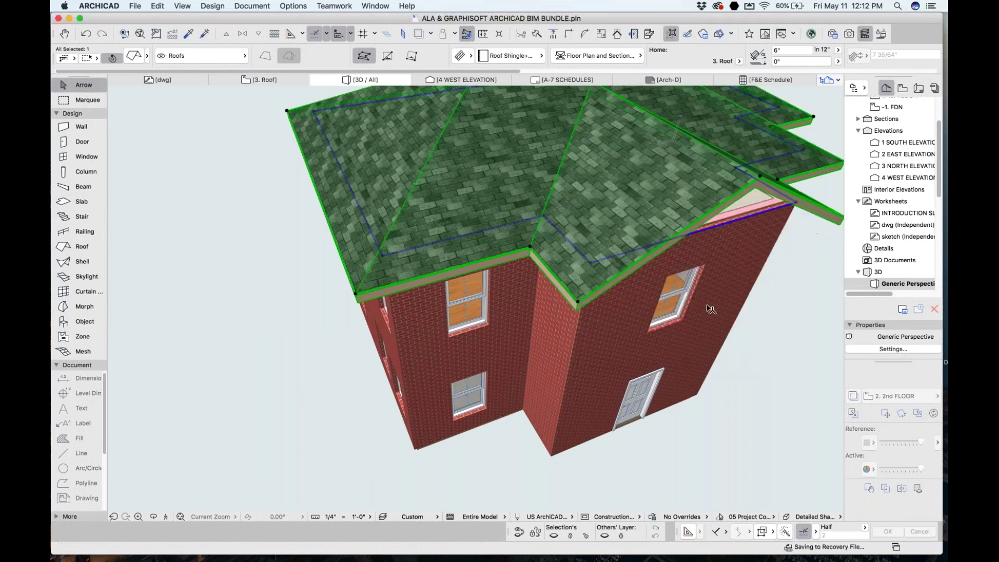
- Stretch the three second-floor exterior walls around the gabled bay up past the roof, to a height of about 15'-11"
drag(635, 213, 518, 183)
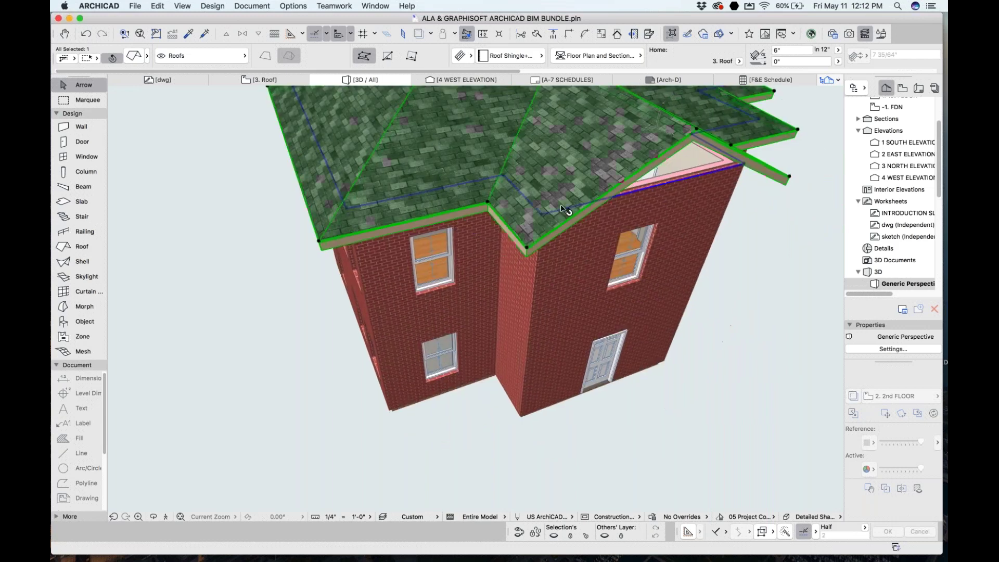
drag(591, 234, 396, 214)
click(373, 197)
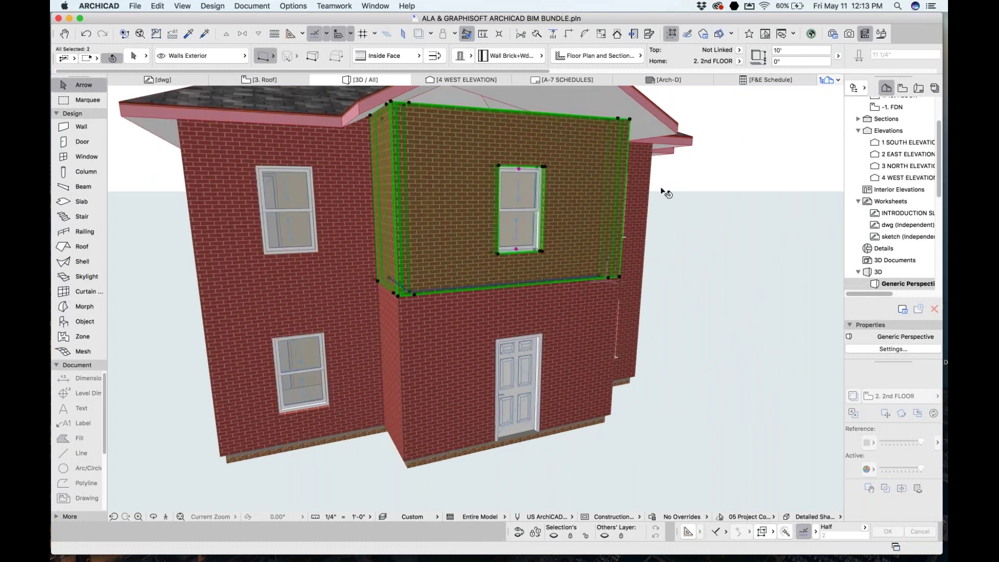
drag(662, 192, 599, 199)
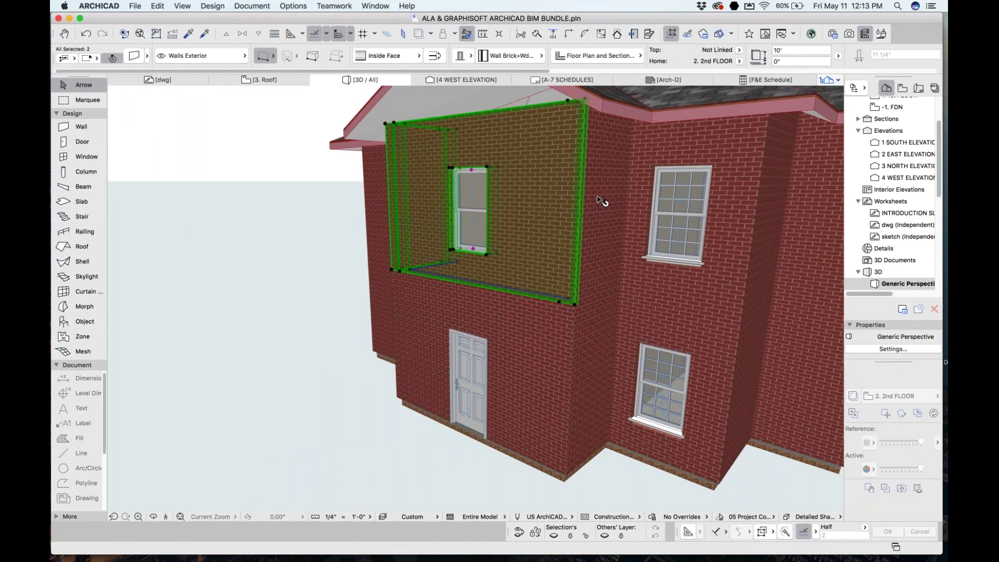
drag(513, 134, 518, 266)
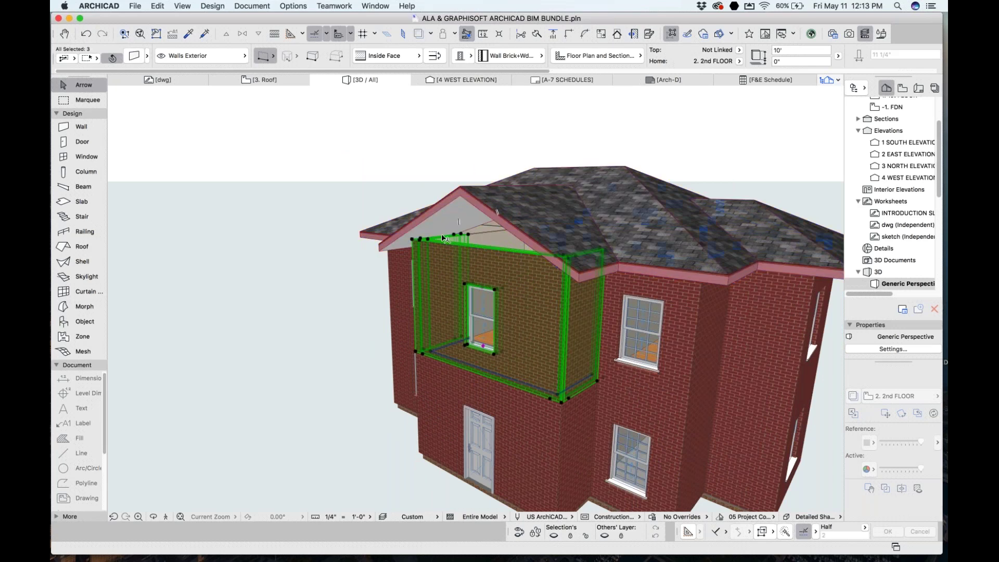
click(415, 240)
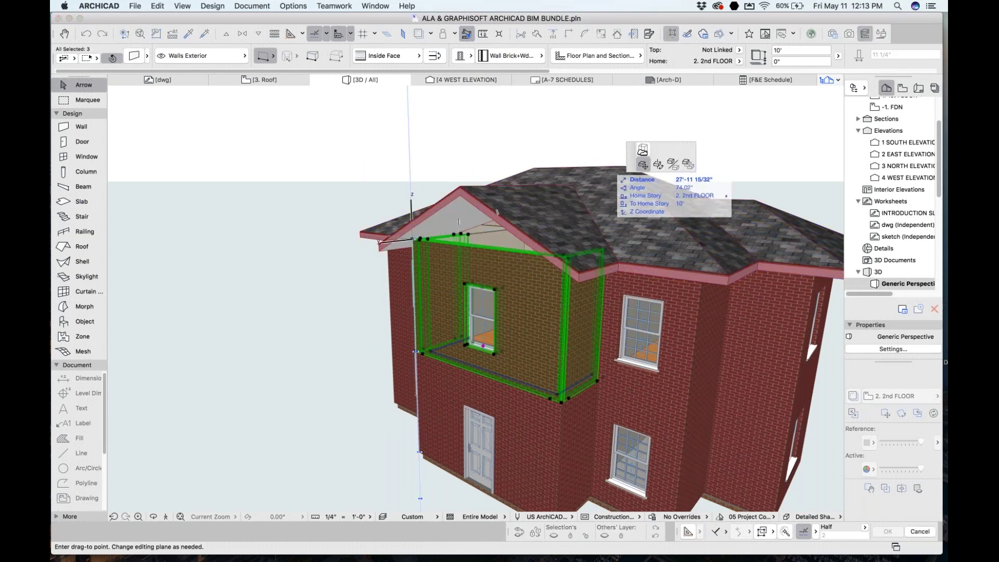
click(643, 149)
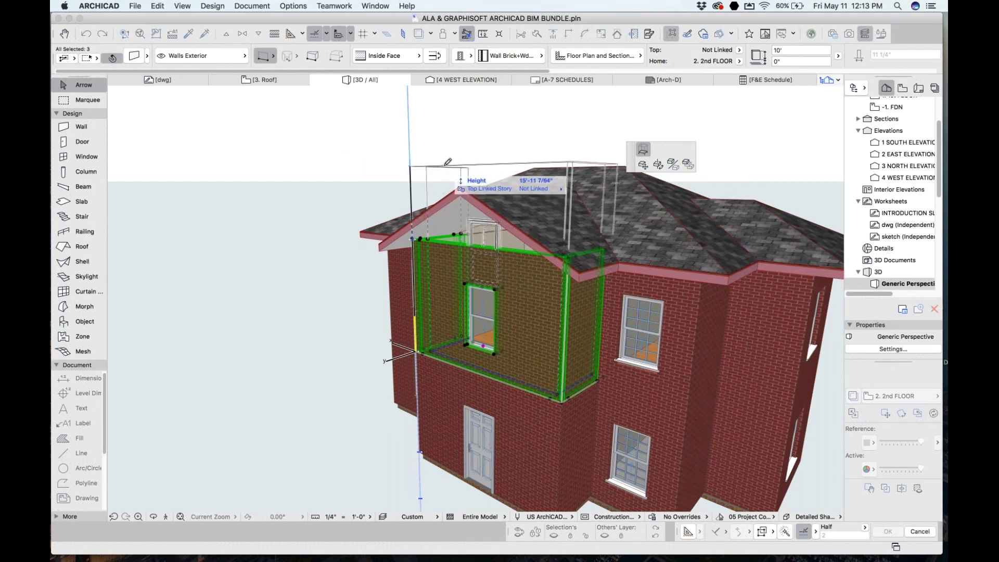
click(446, 164)
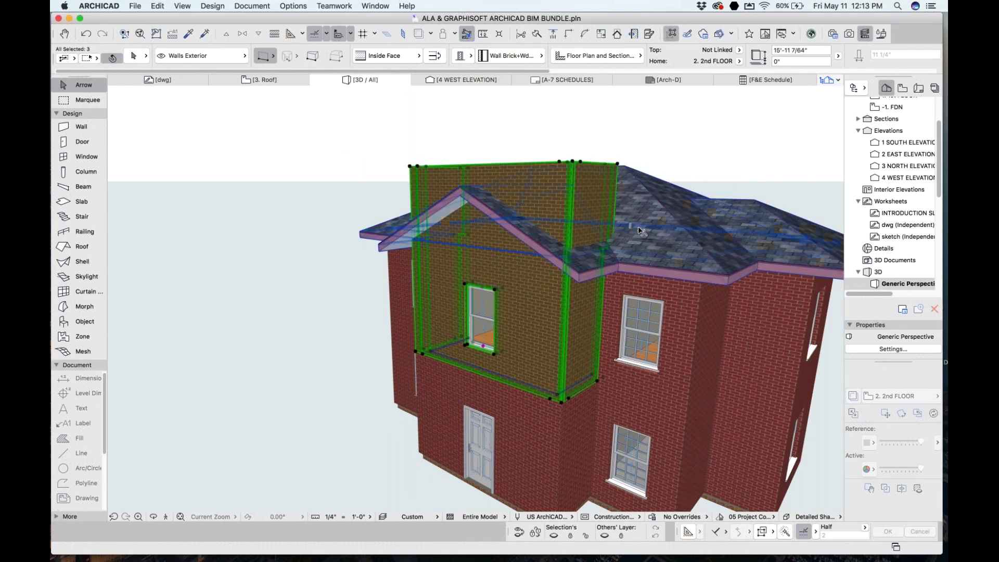
- Trim the three raised bay walls to the multi-plane roof, using the roof from the current selection, and clear the selection
shift+click(675, 223)
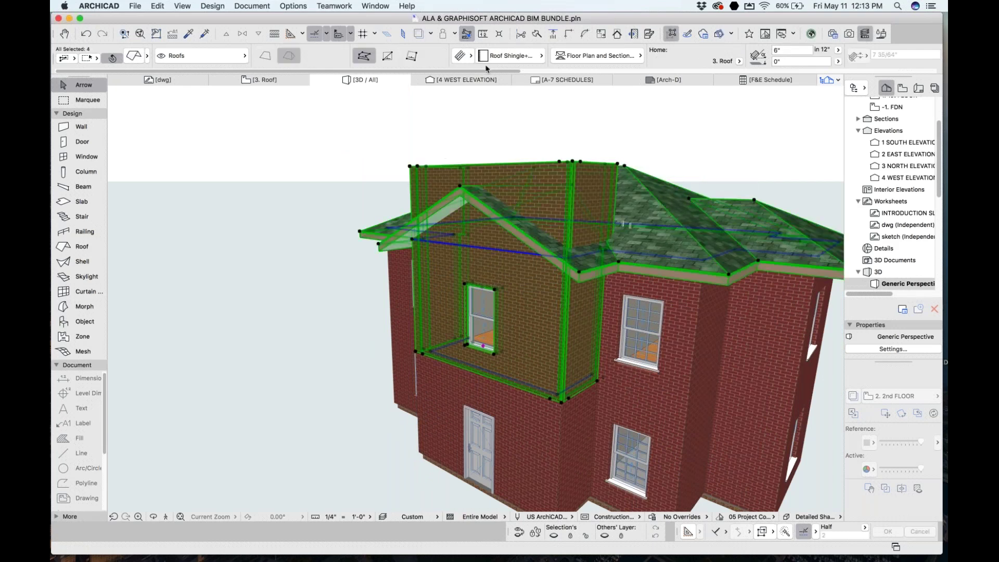
right_click(577, 191)
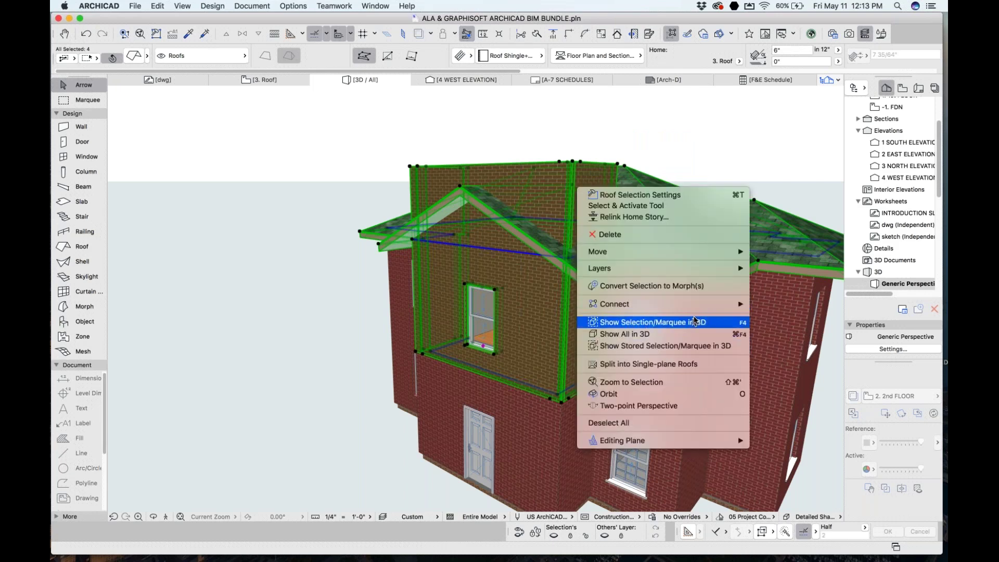
mouse_move(728, 304)
click(765, 305)
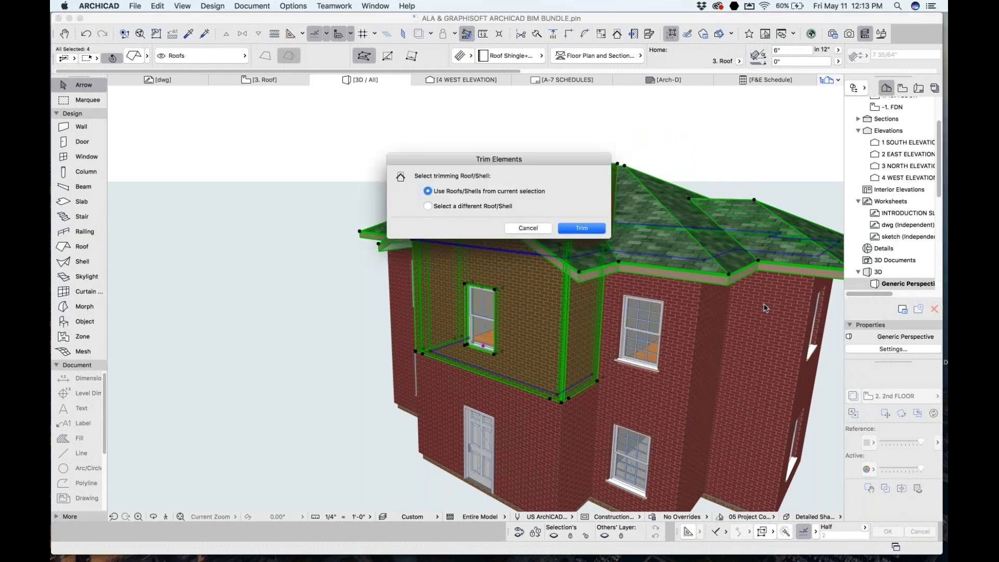
click(590, 232)
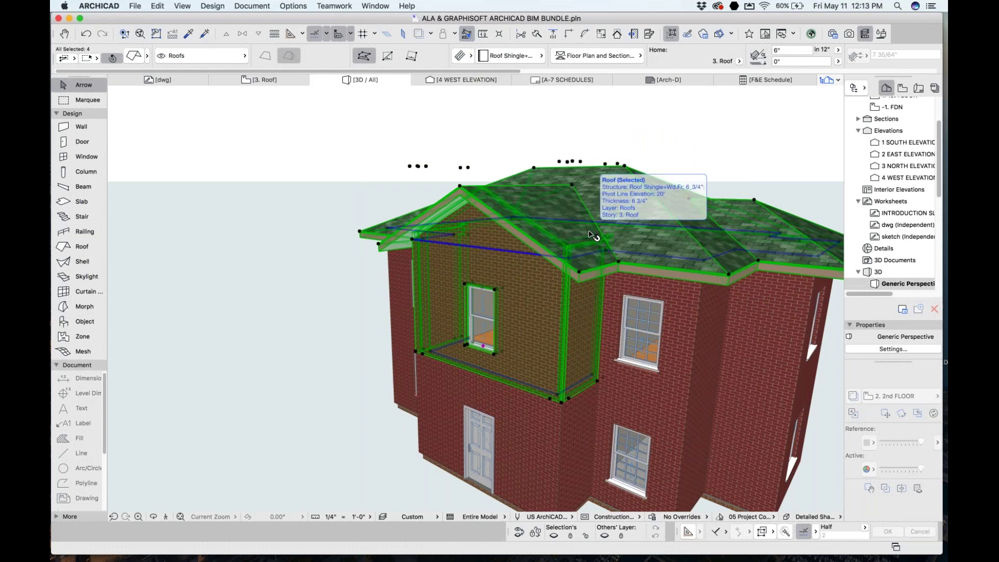
key(Escape)
- Try a roof pitch of 4" in 12" while keeping the custom gable plane, undo it, and clear the selection
click(657, 235)
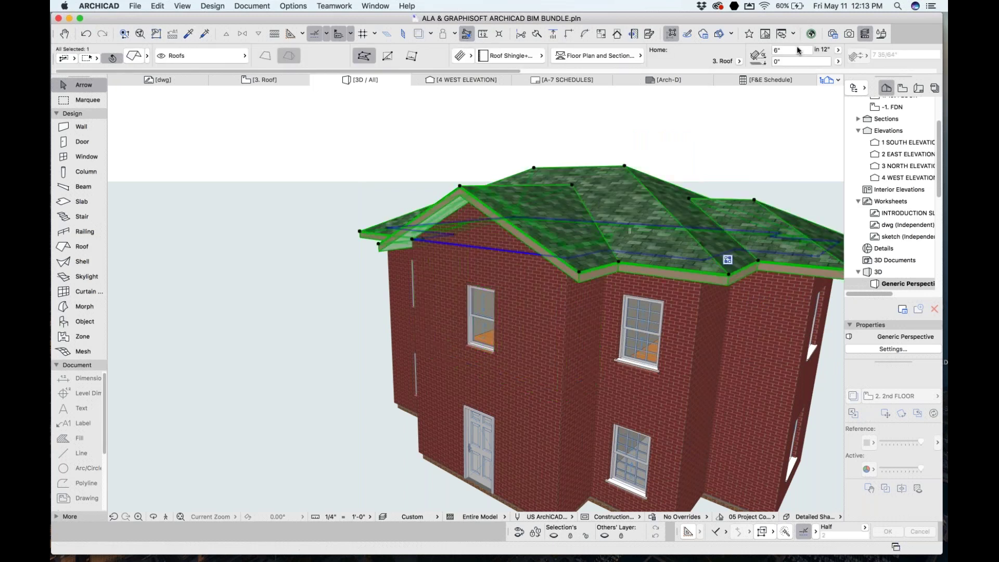
text(4)
key(Return)
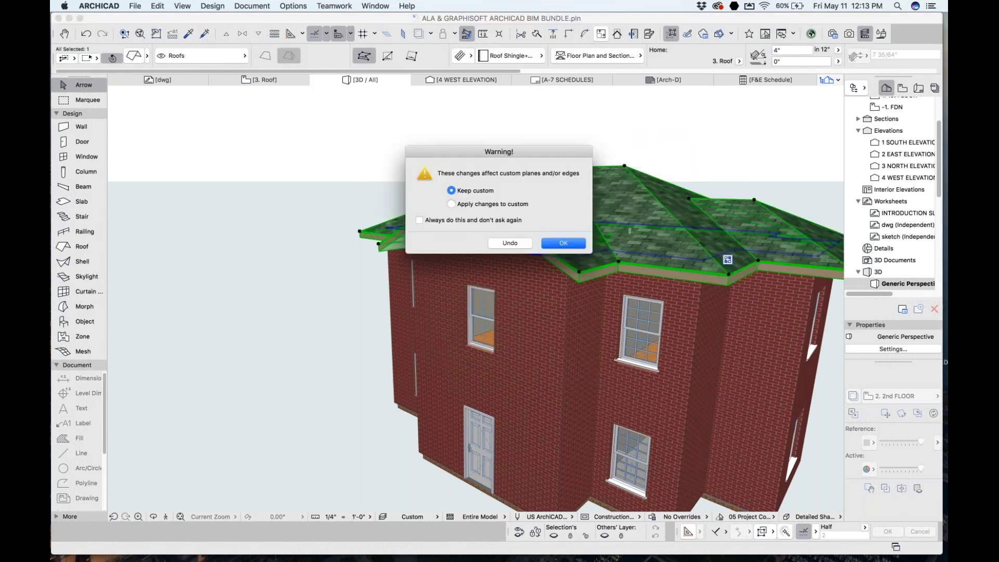
click(559, 245)
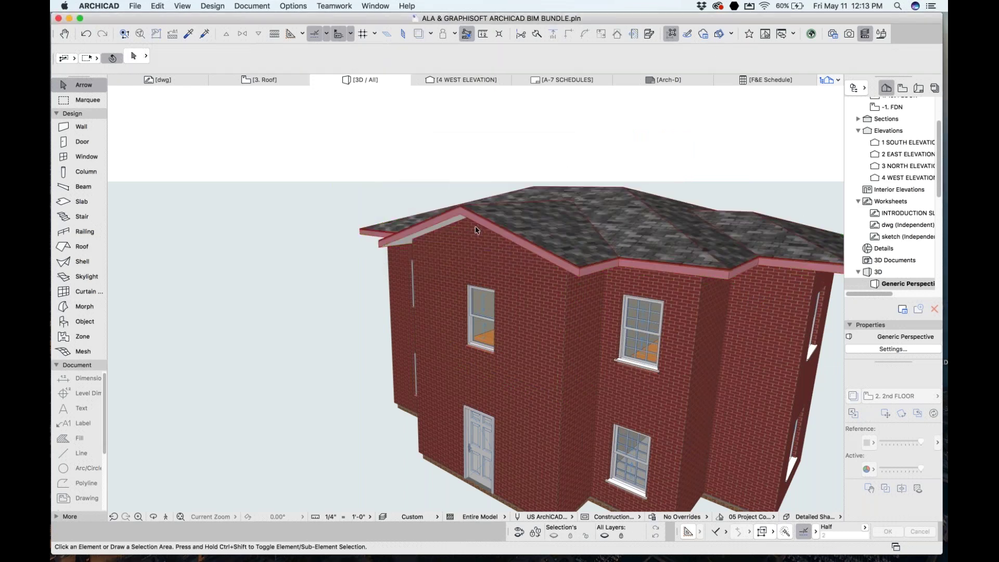
key(super+z)
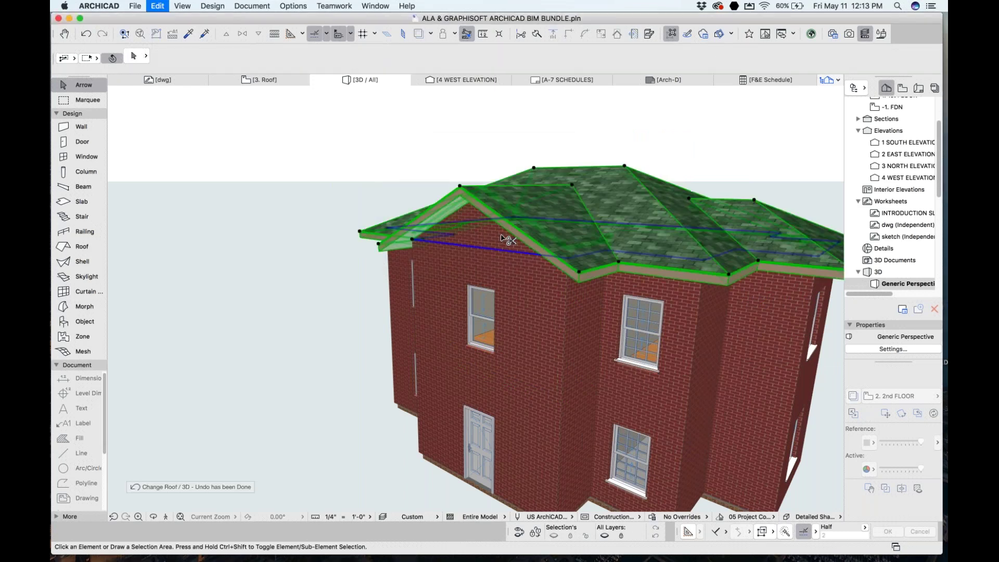
key(Escape)
- Examine the building with its new roof in 3D and in the south, east, north and west elevations
shift+drag(595, 255, 624, 252)
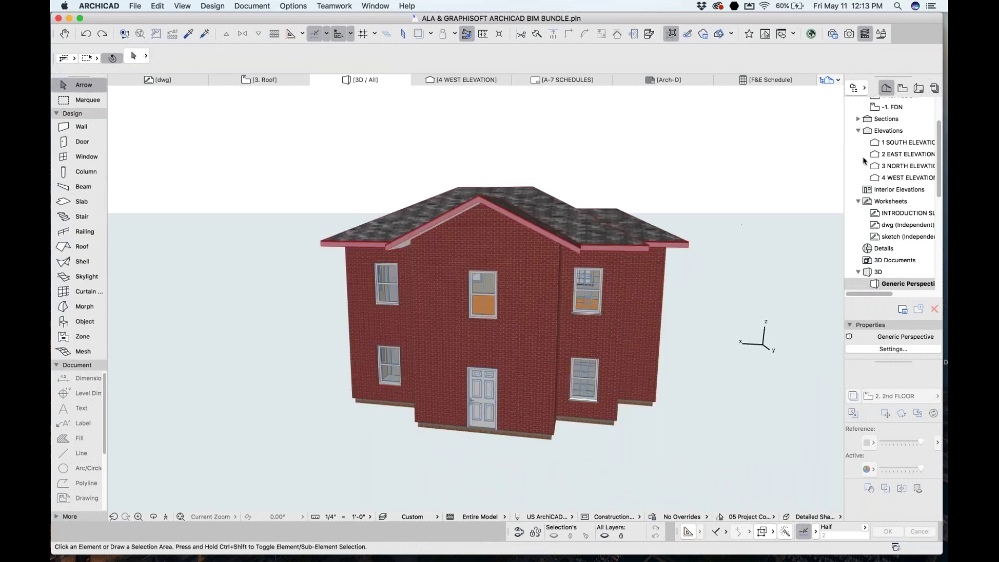
double_click(891, 143)
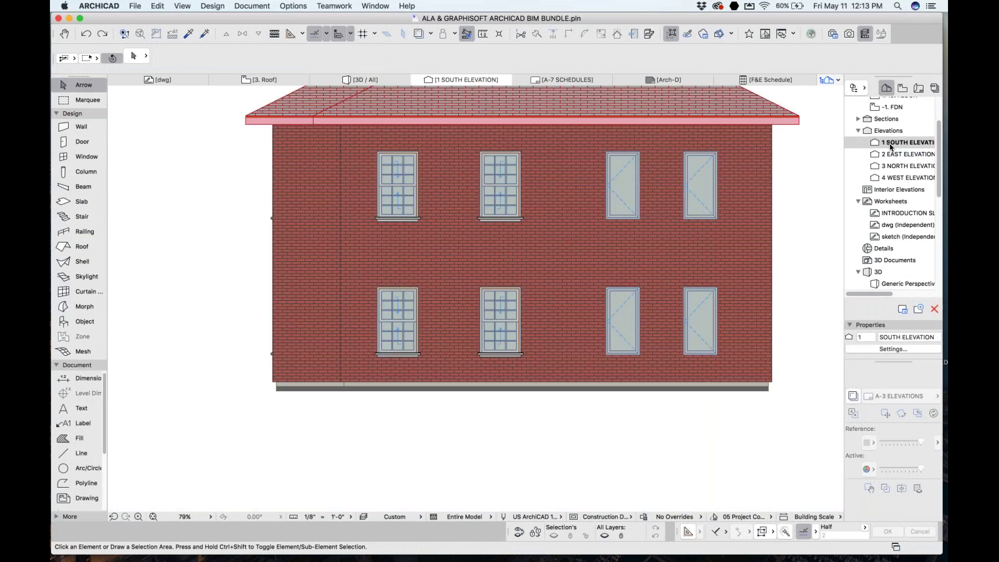
scroll(609, 330, down, 3)
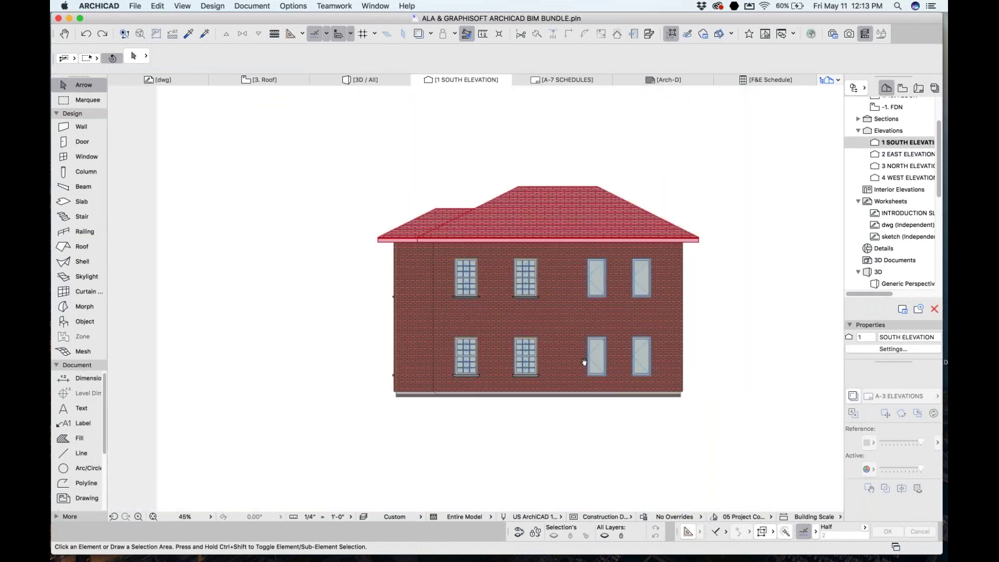
click(882, 155)
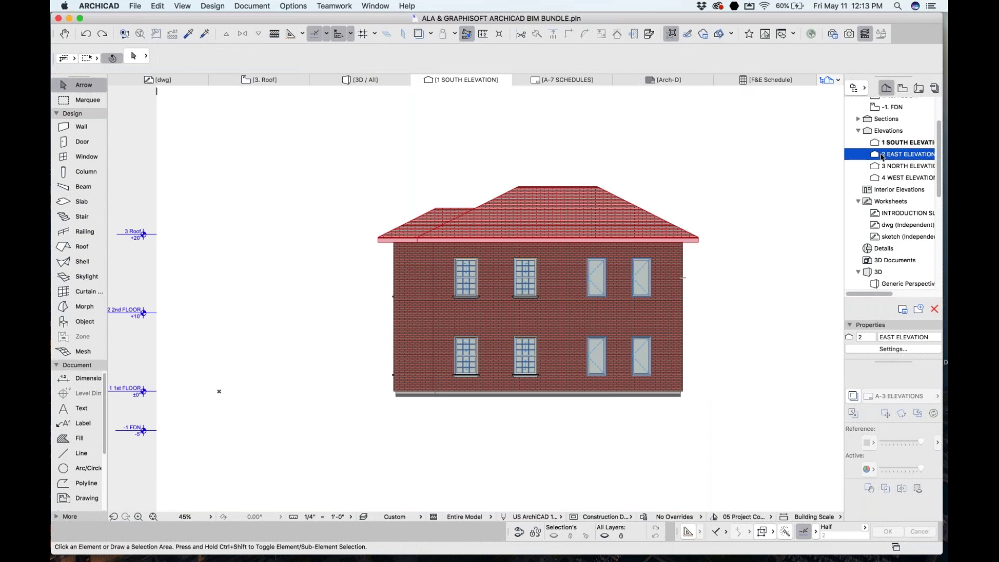
double_click(882, 155)
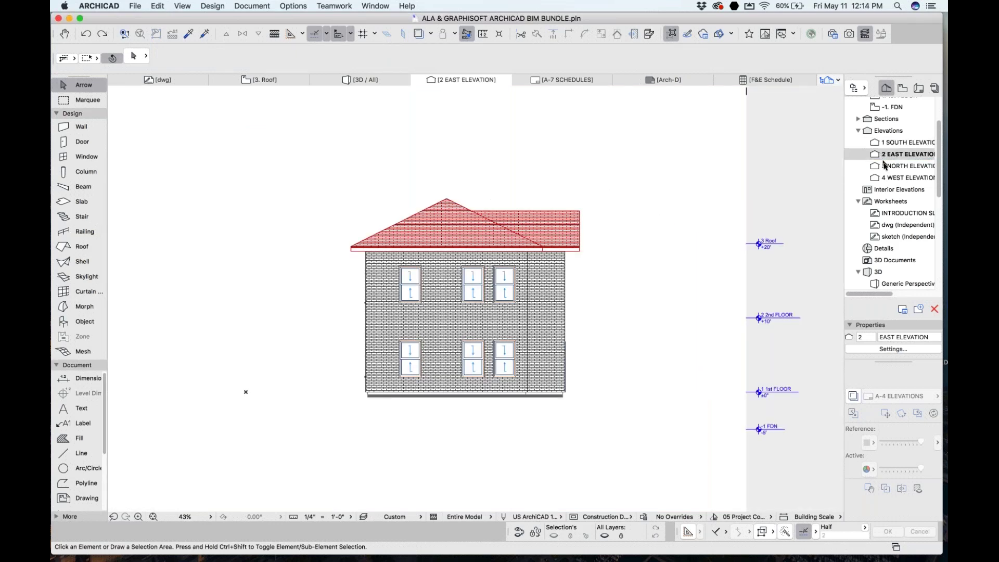
click(887, 171)
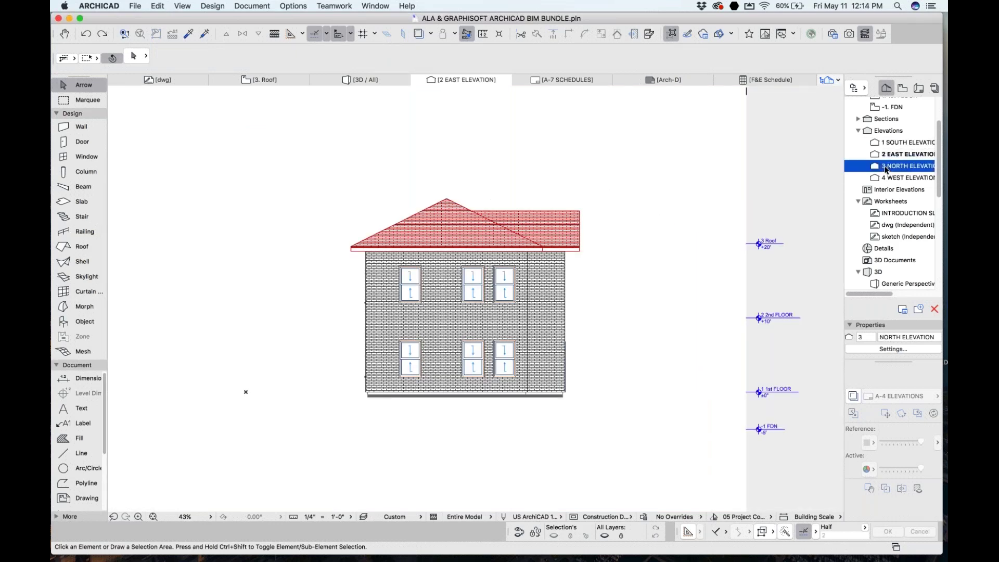
double_click(887, 171)
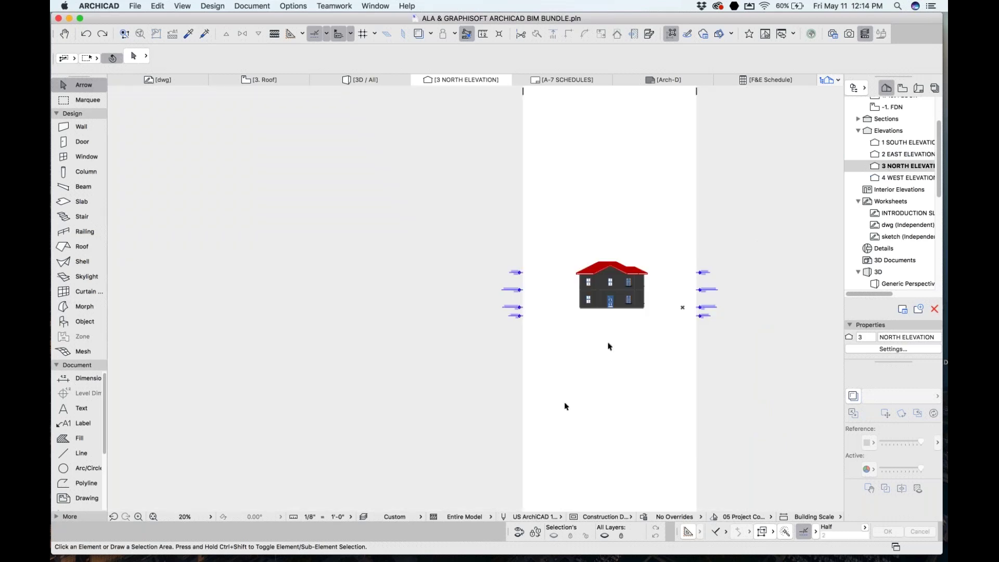
scroll(665, 225, up, 5)
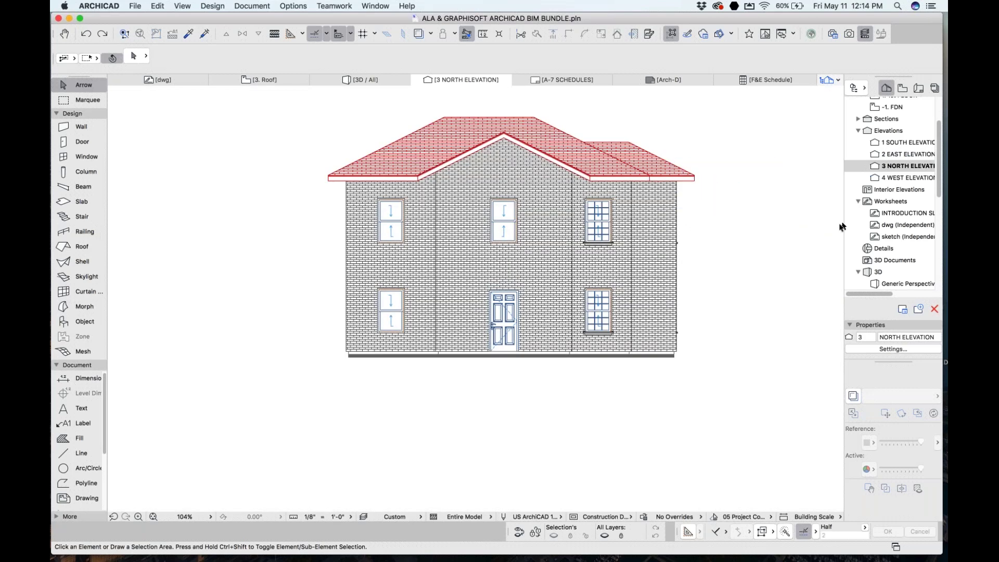
click(883, 179)
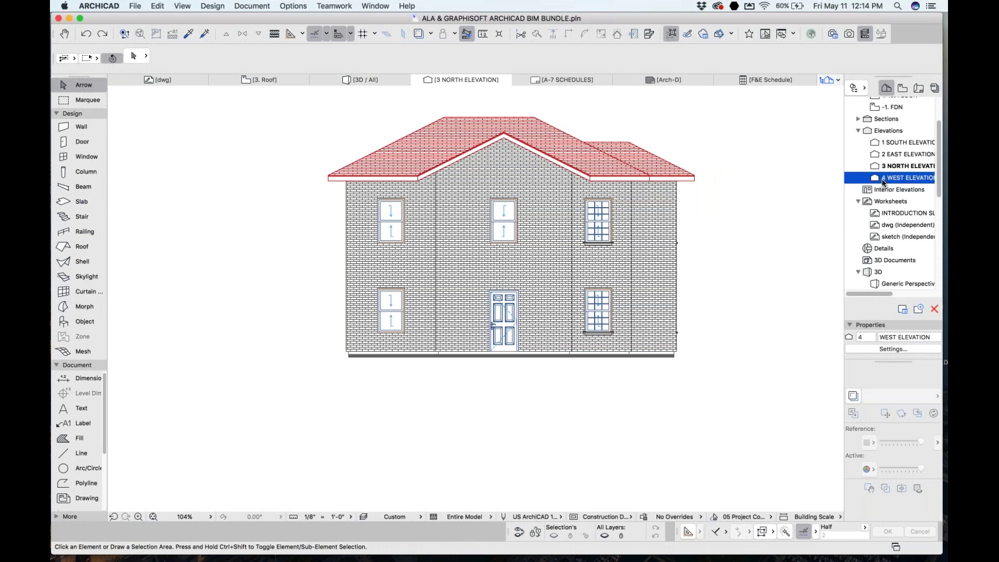
double_click(884, 180)
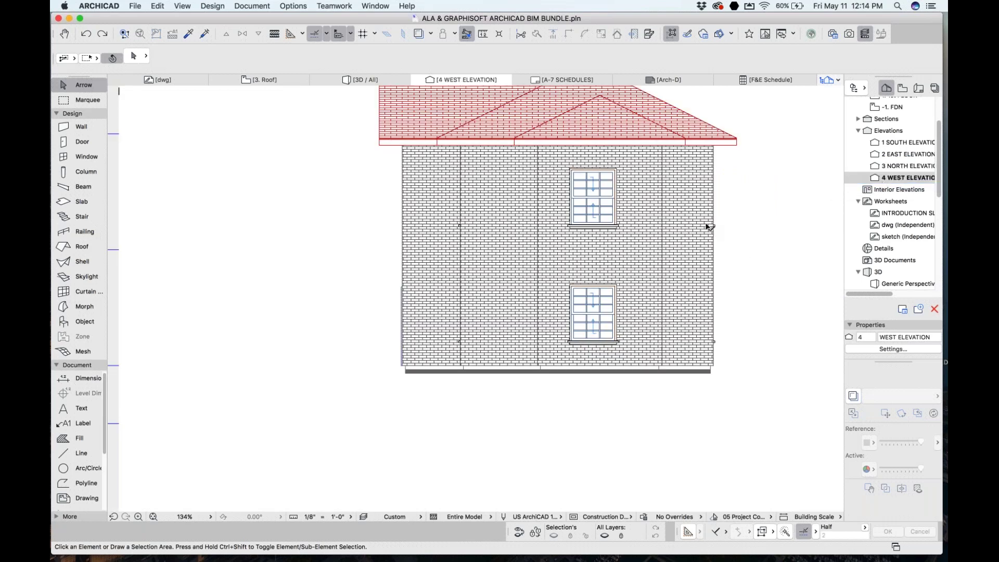
middle_drag(708, 225, 653, 270)
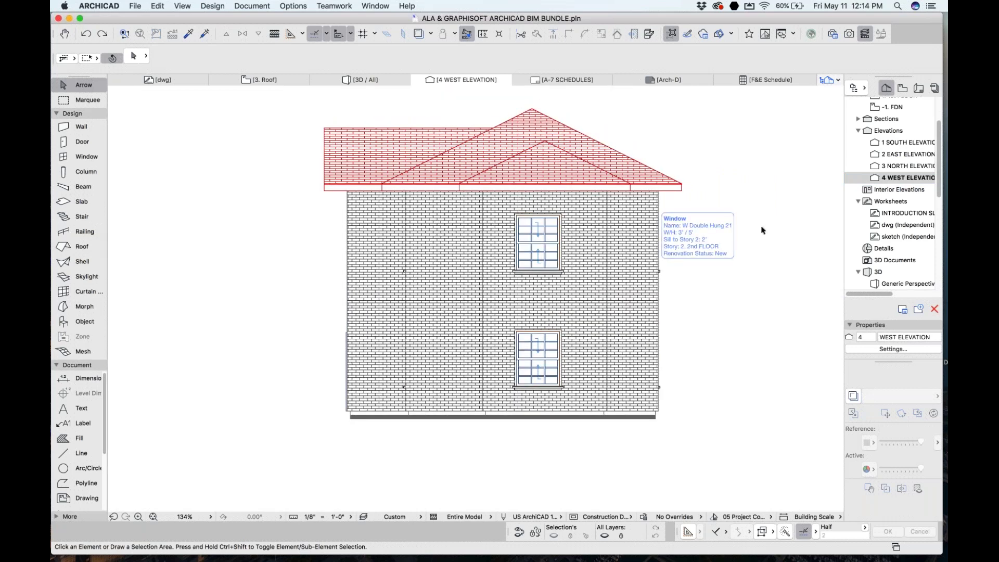
click(534, 240)
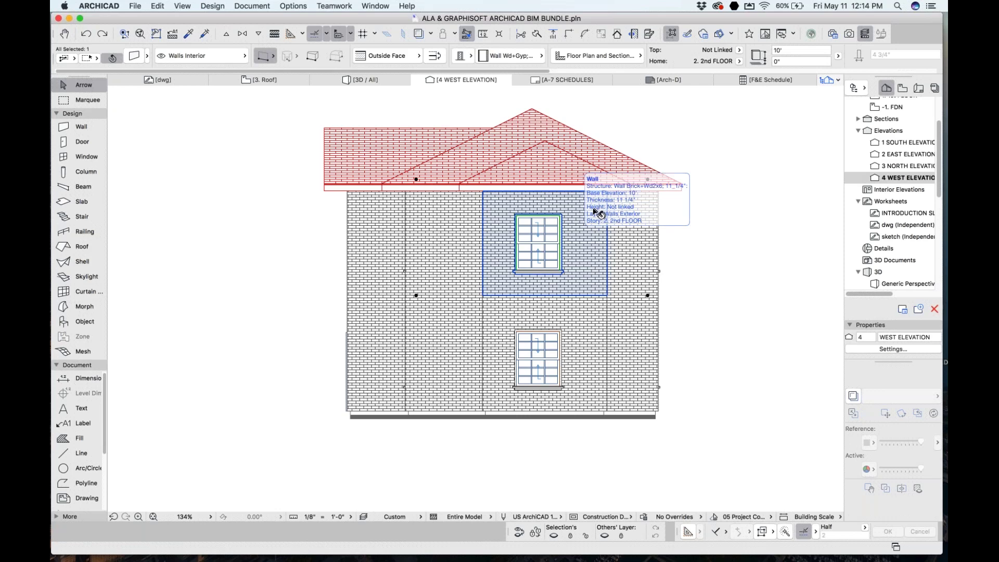
key(Escape)
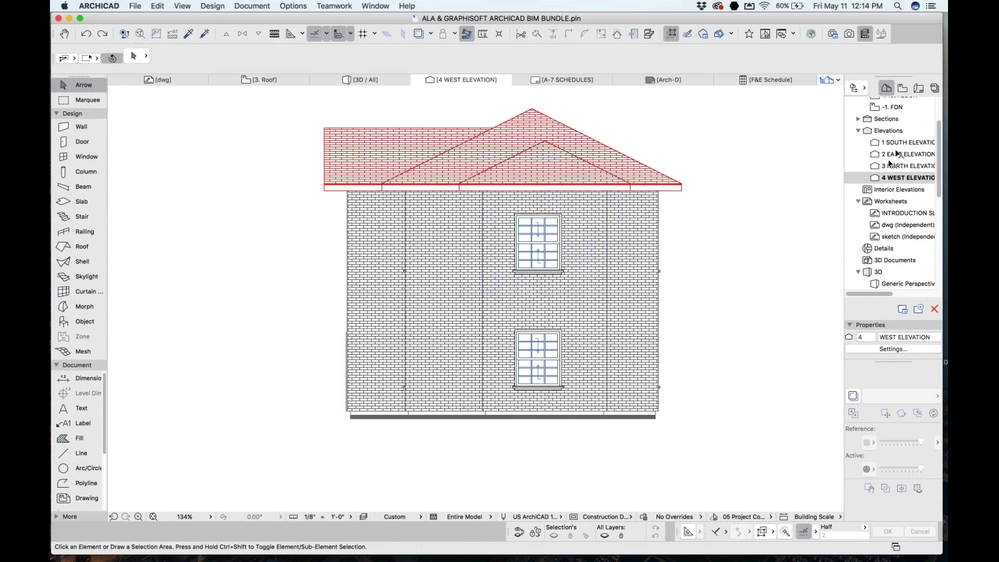
scroll(880, 151, up, 3)
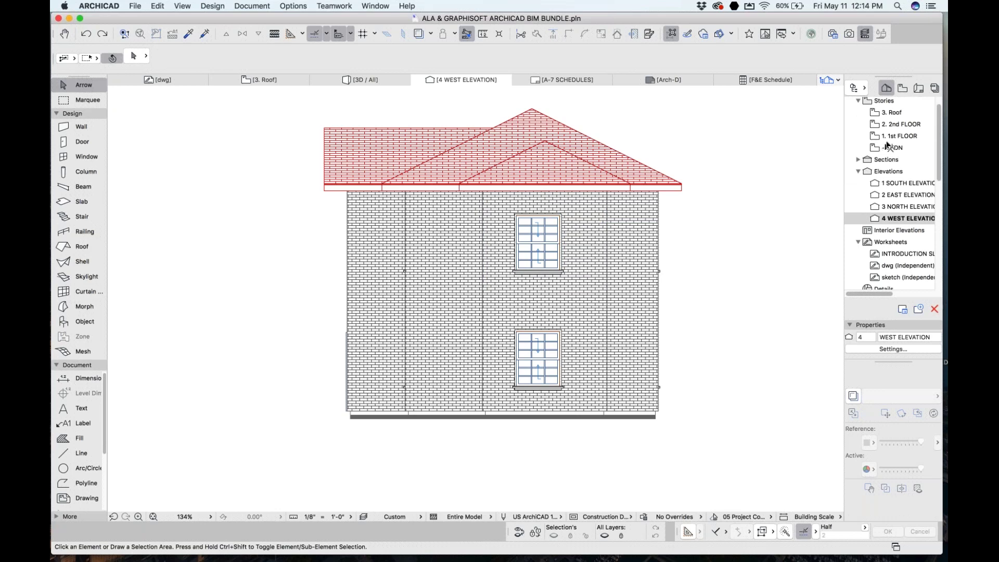
double_click(891, 196)
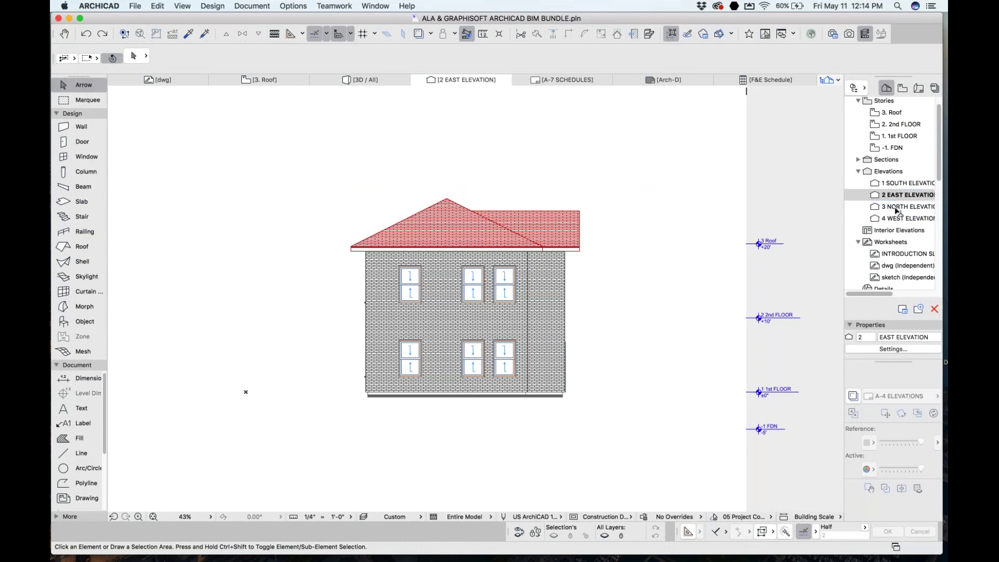
- Open the north elevation and label the wall beside the first-floor window near its edge with the text "brick"
double_click(896, 208)
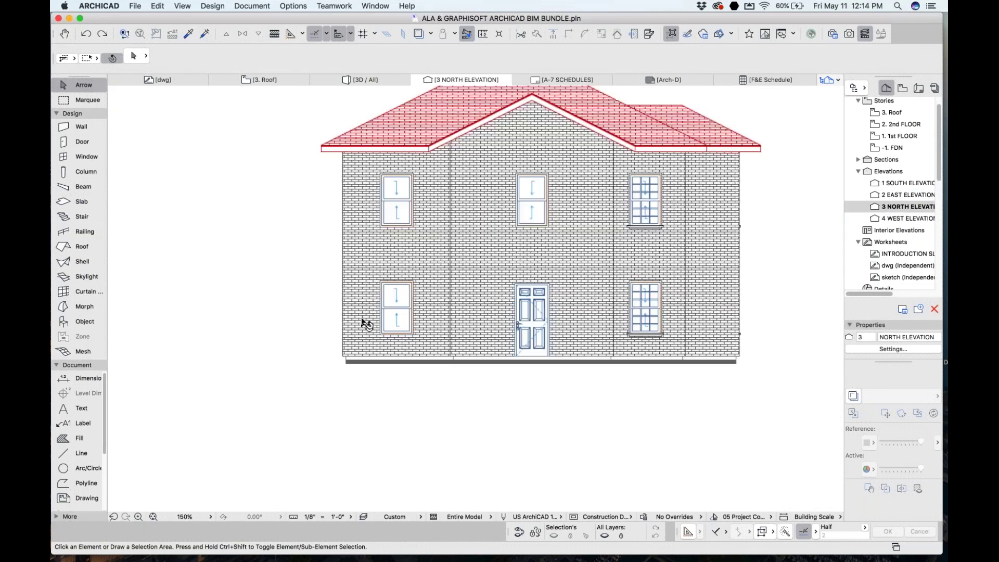
scroll(365, 323, up, 2)
click(77, 424)
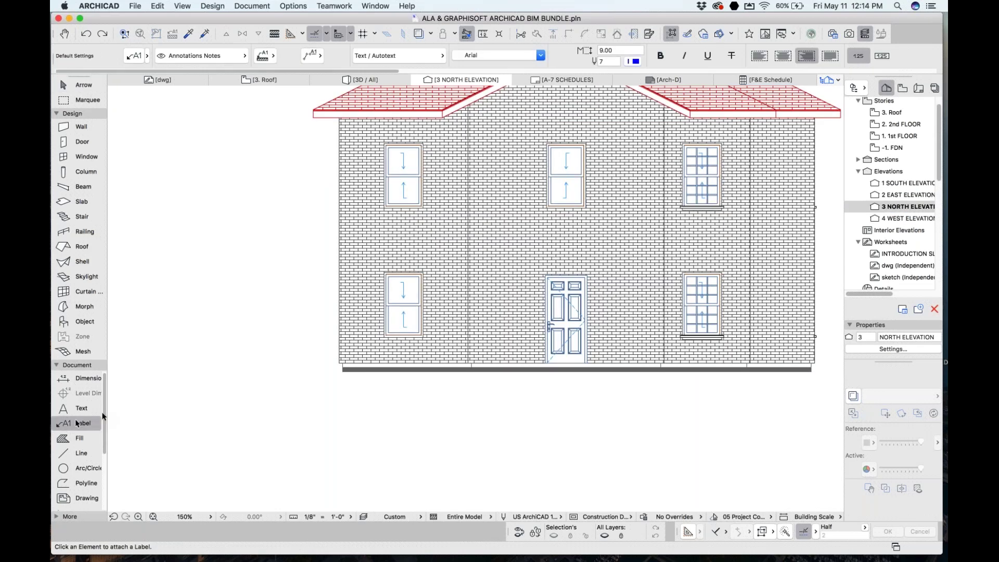
click(338, 284)
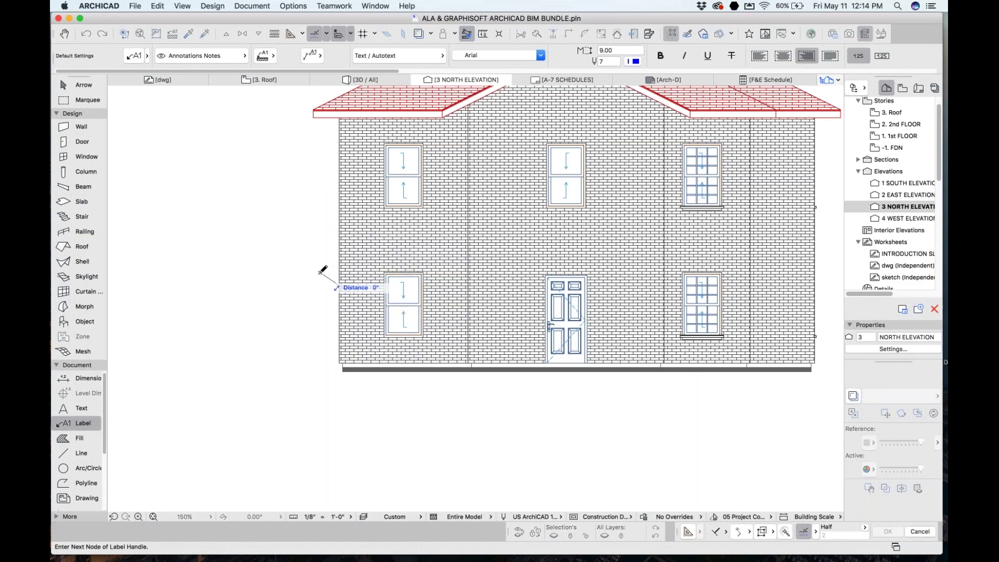
click(315, 271)
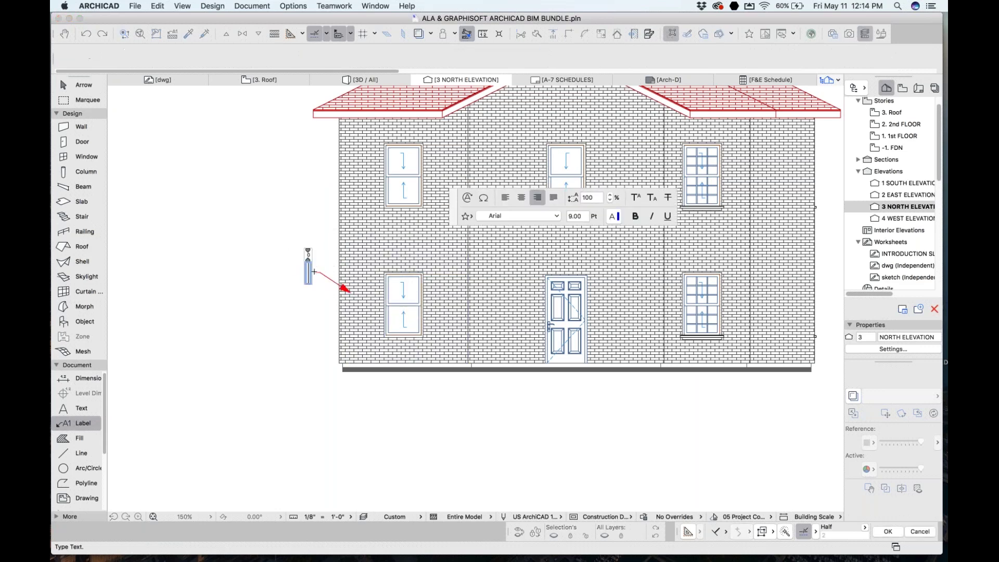
text(bric)
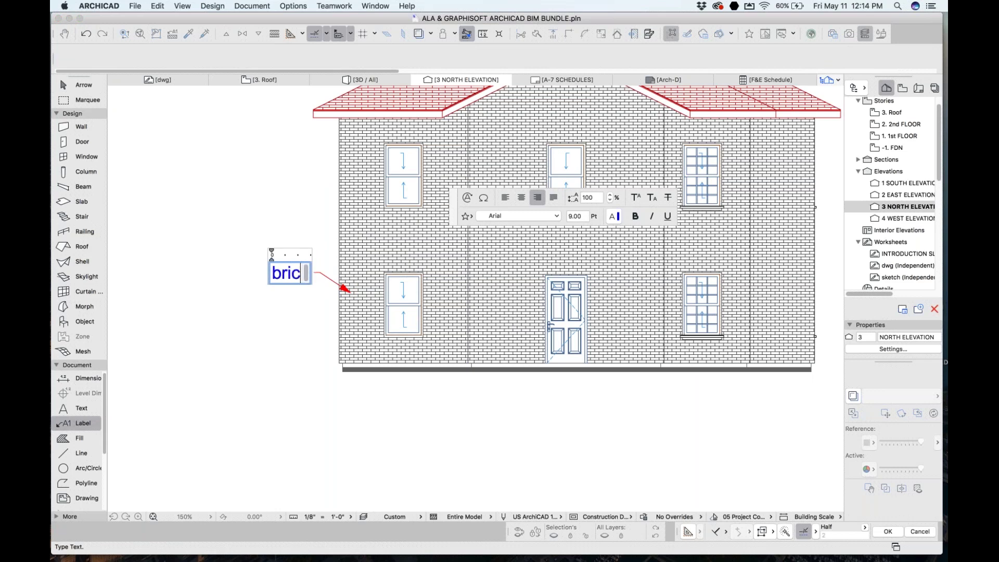
text(k)
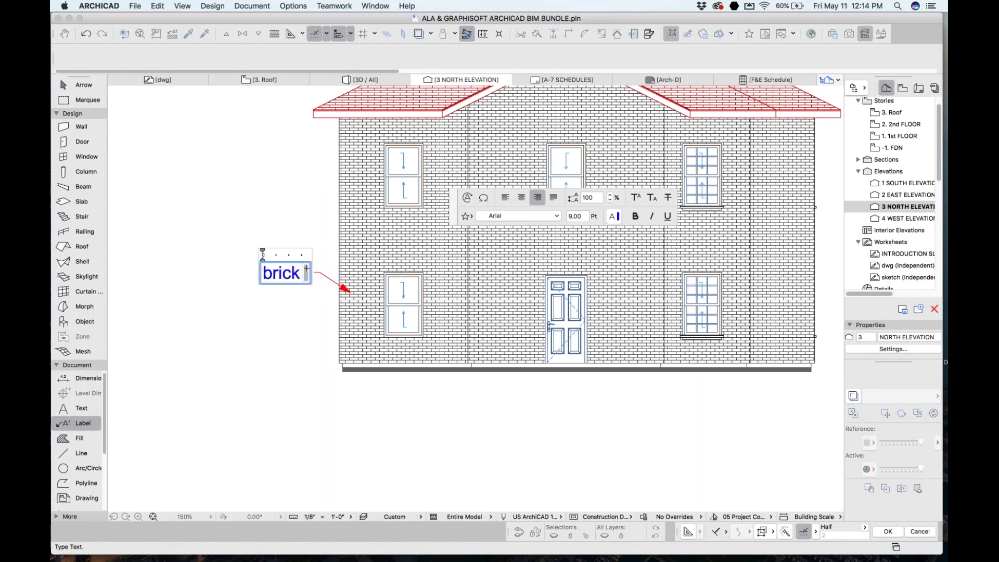
click(276, 337)
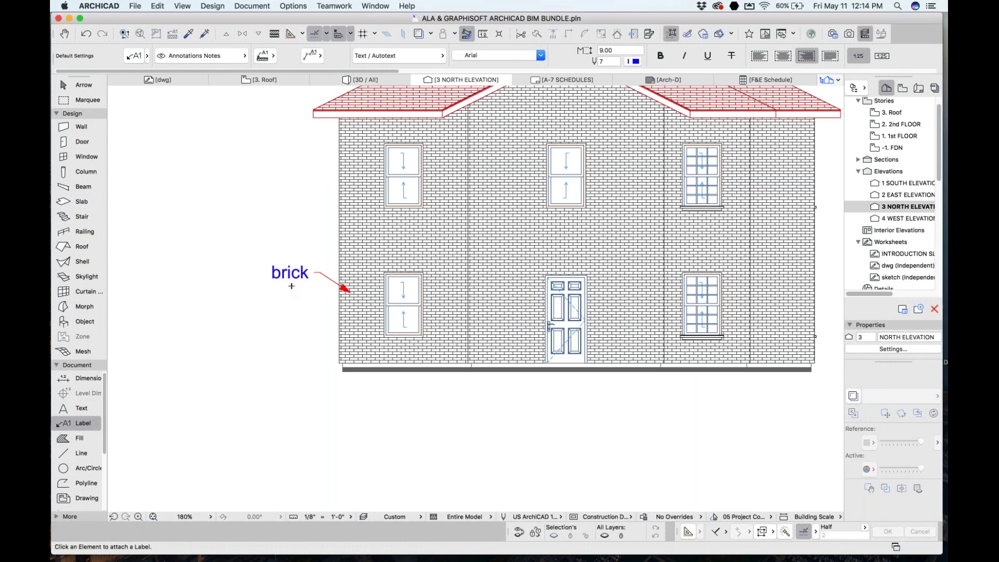
- Examine the available label types in the label default settings, and close the settings without changing them
scroll(312, 323, up, 3)
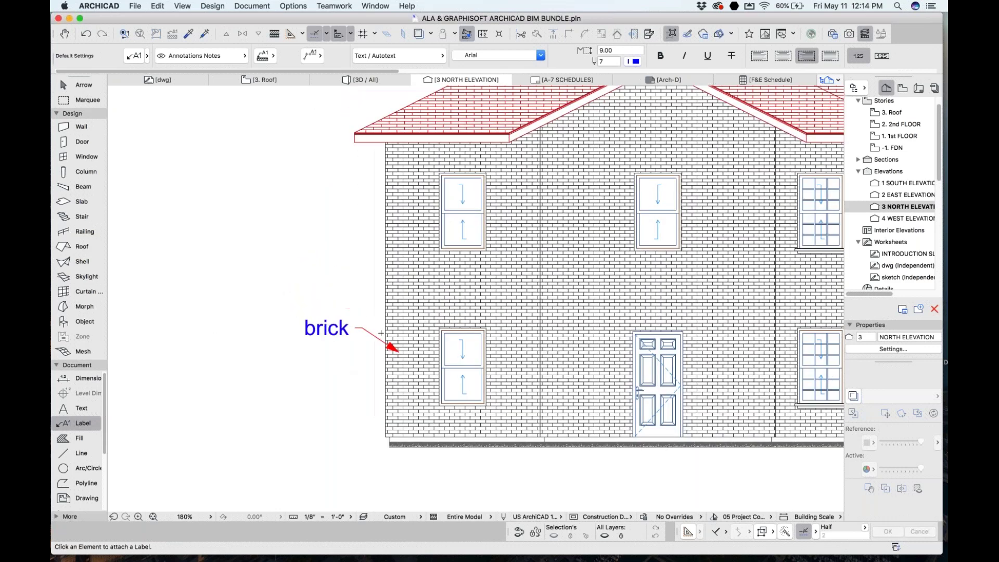
scroll(381, 333, down, 3)
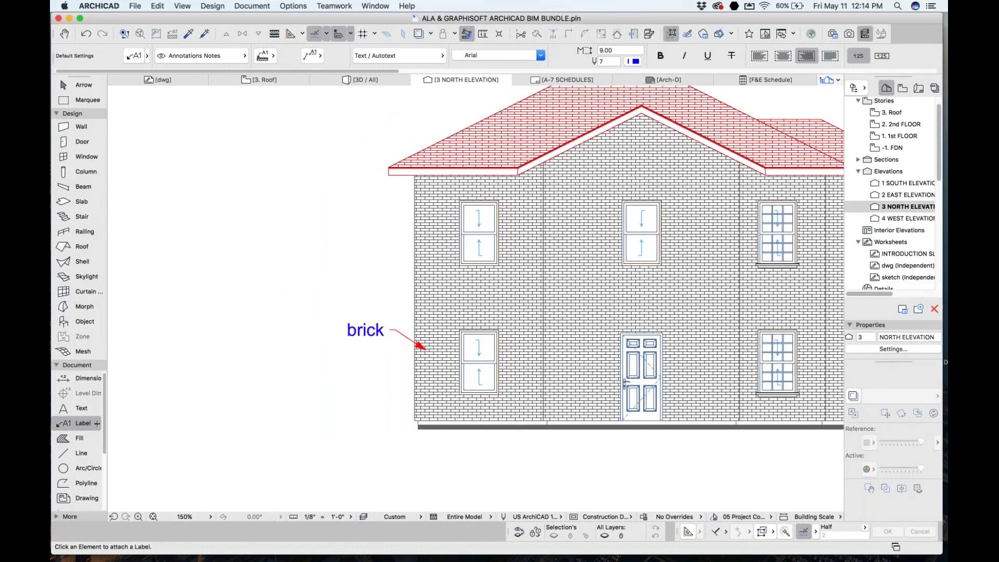
double_click(88, 424)
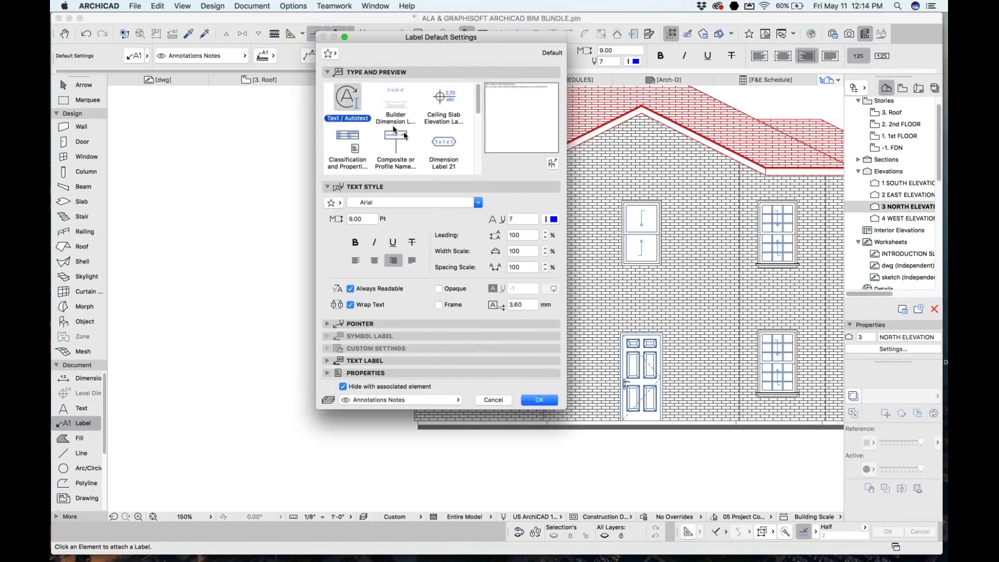
scroll(439, 141, down, 2)
scroll(438, 146, down, 5)
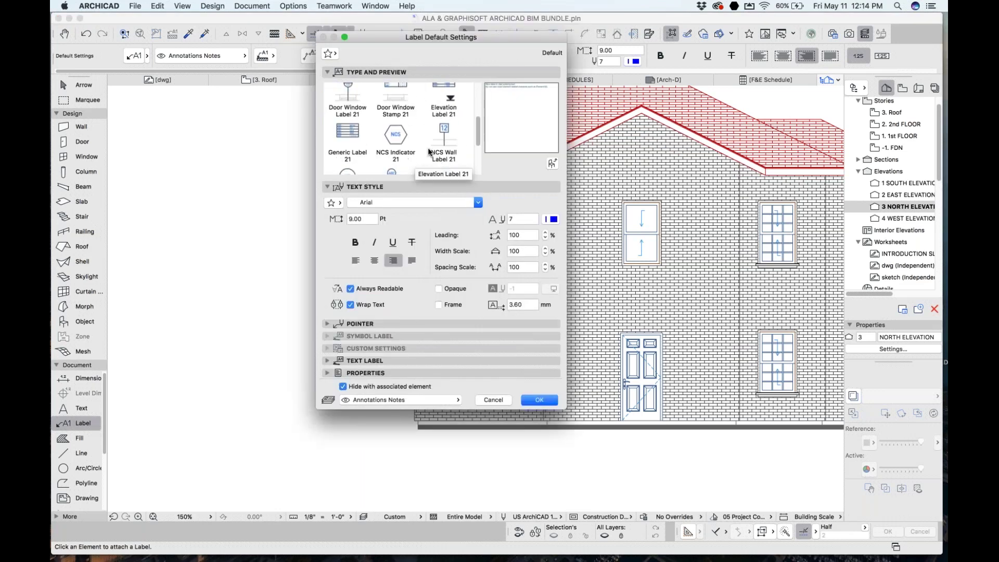
scroll(401, 138, down, 2)
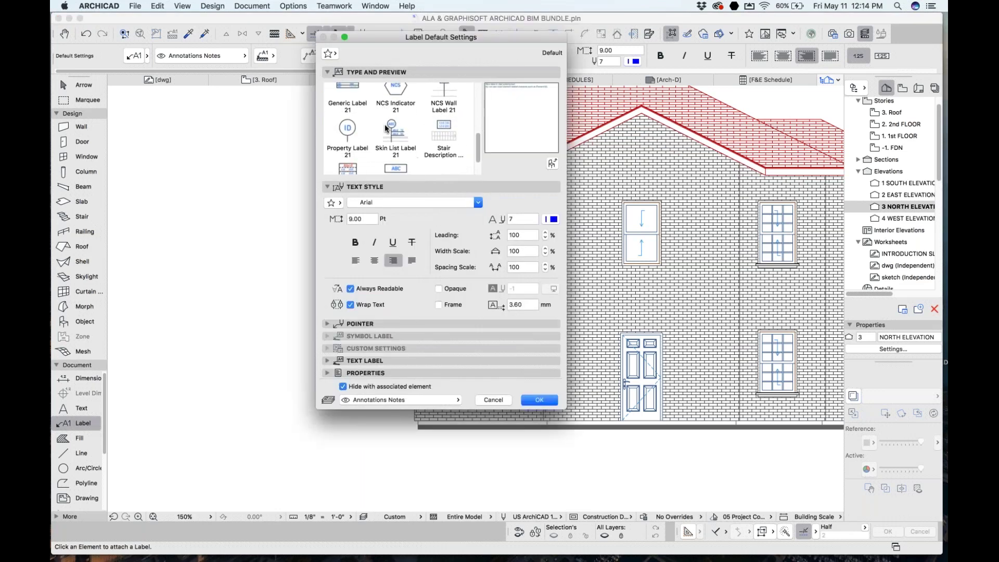
click(493, 402)
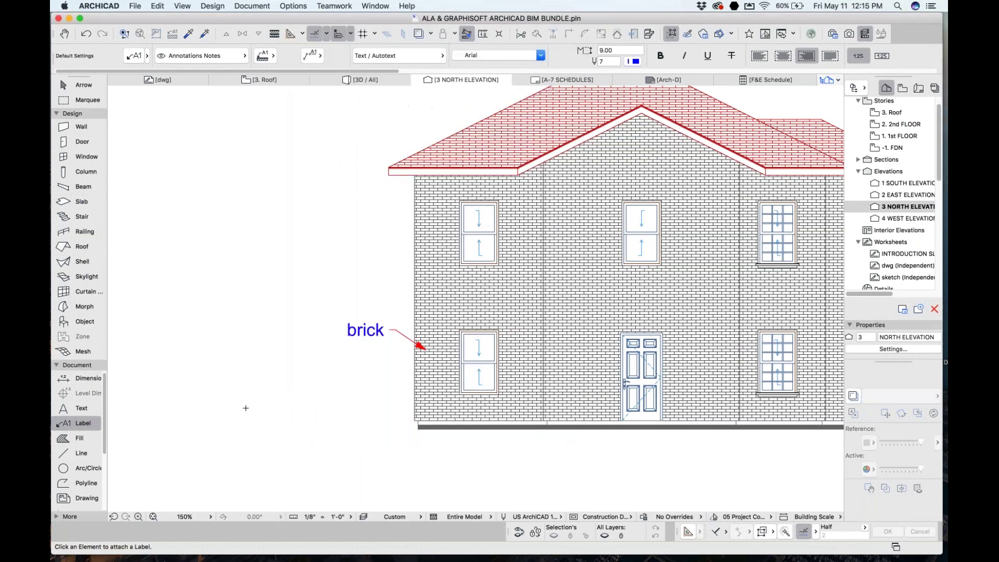
- Apply the "wall surface" label favorite and attach it to the brick wall just below the "brick" label
click(96, 424)
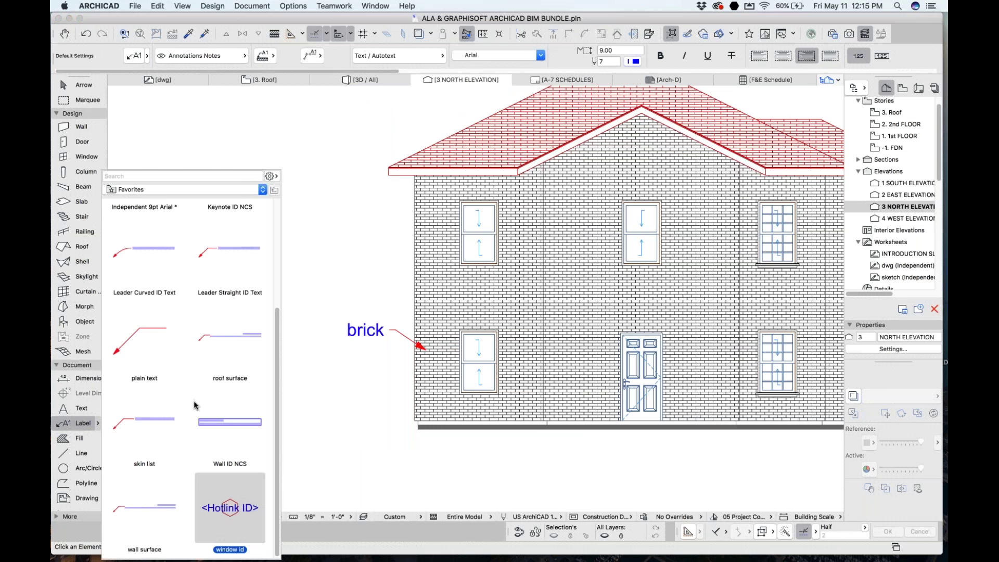
click(152, 515)
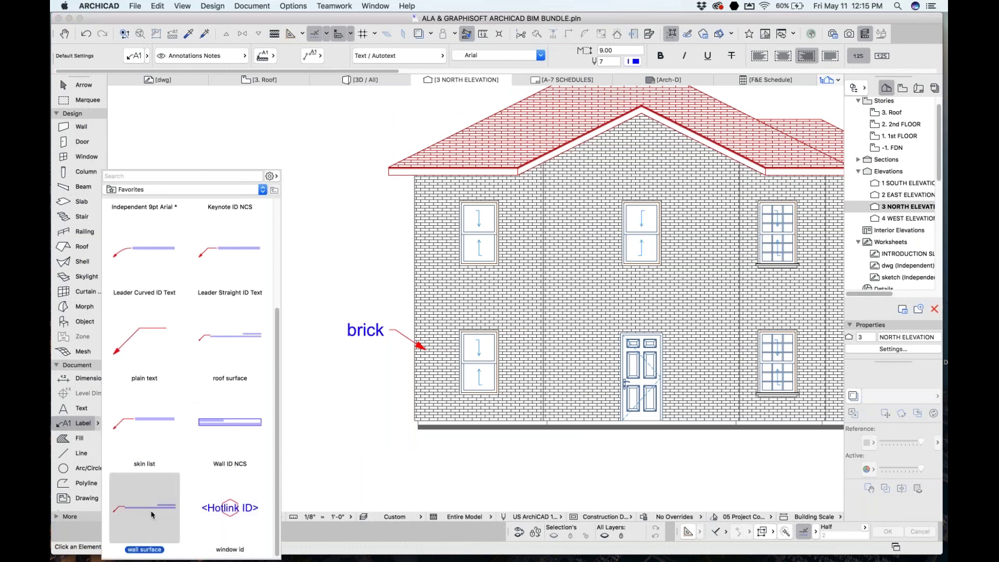
double_click(152, 515)
click(428, 384)
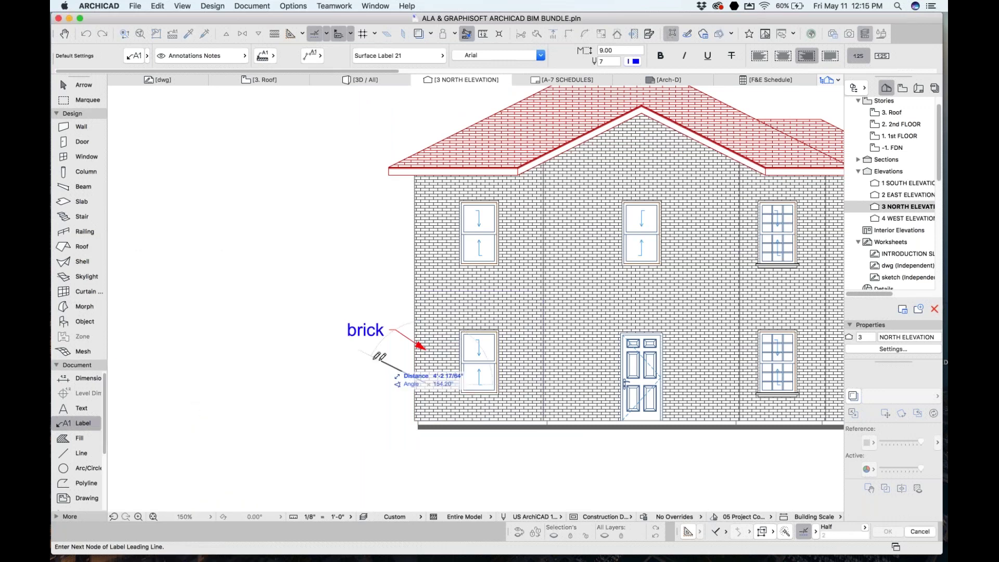
click(361, 356)
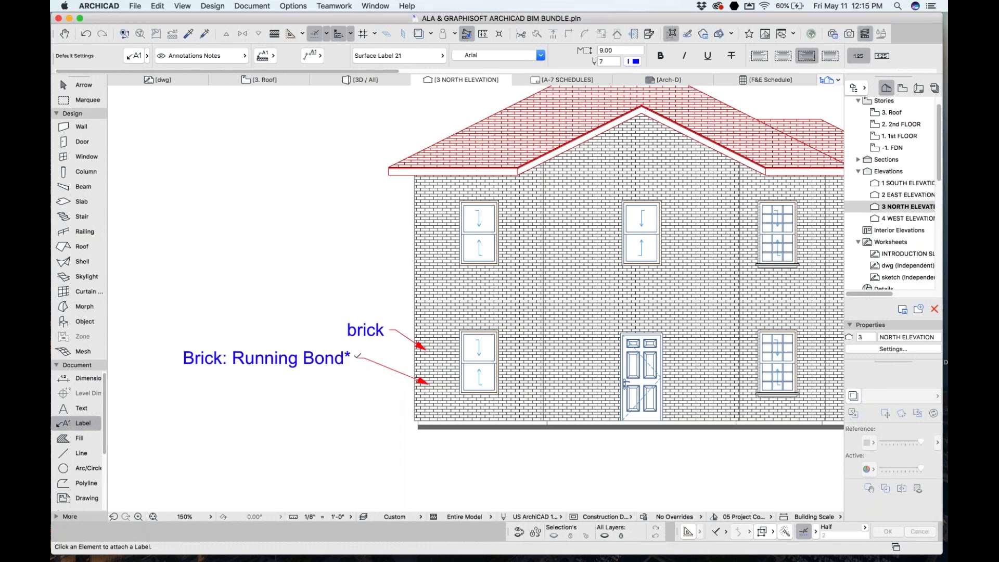
- Apply the "roof surface" label favorite and attach it to the main roof slope, with its text outside the building
click(98, 423)
scroll(457, 129, down, 3)
click(495, 221)
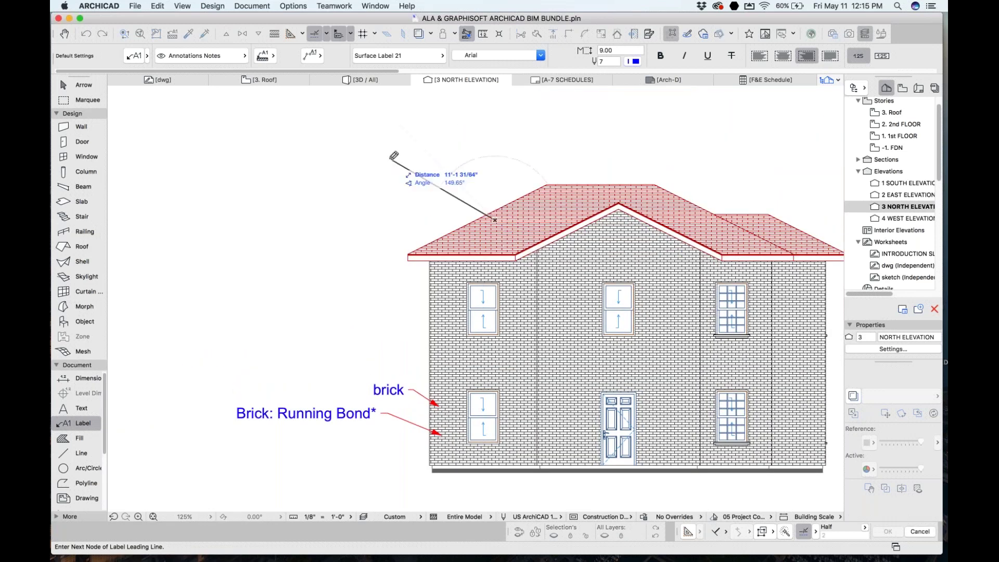
double_click(389, 157)
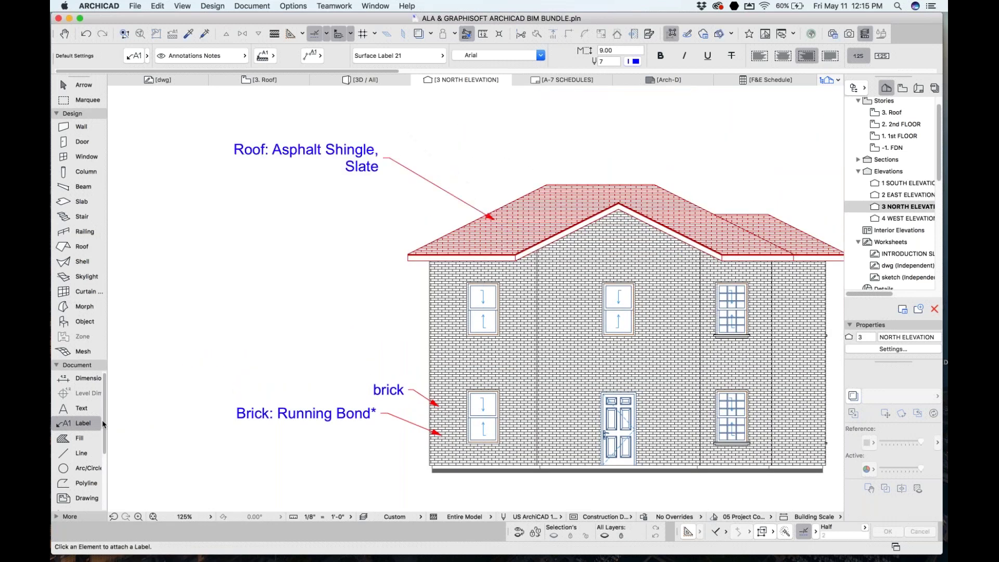
- Apply the "skin list" label favorite and attach it to the roof near the eave, below the roof surface label
click(99, 424)
scroll(177, 508, down, 5)
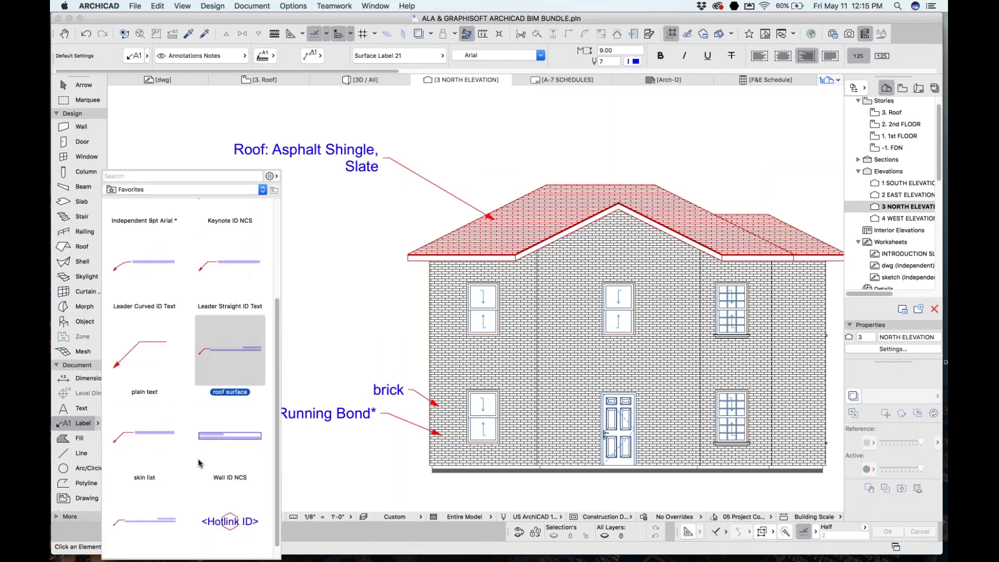
double_click(155, 443)
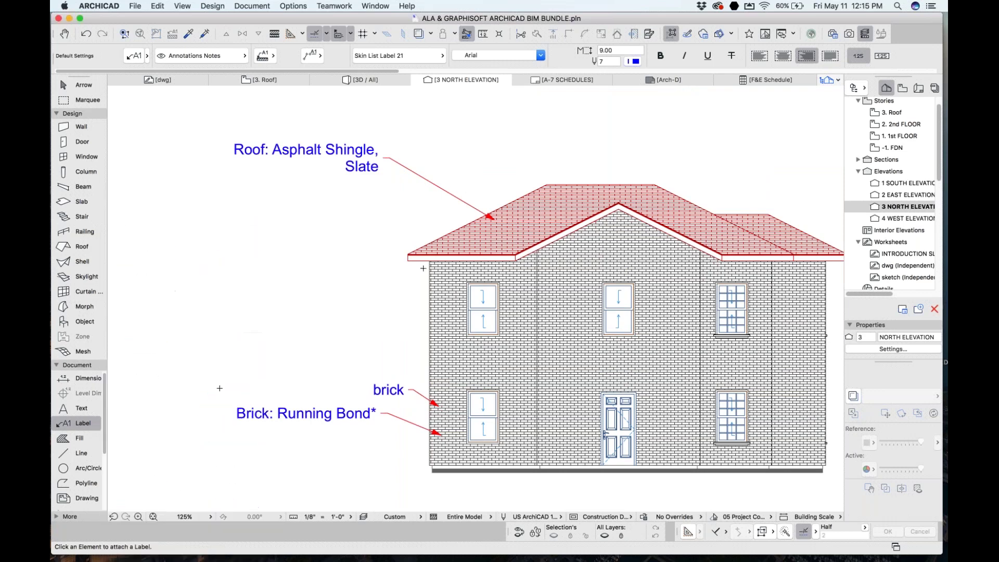
click(444, 244)
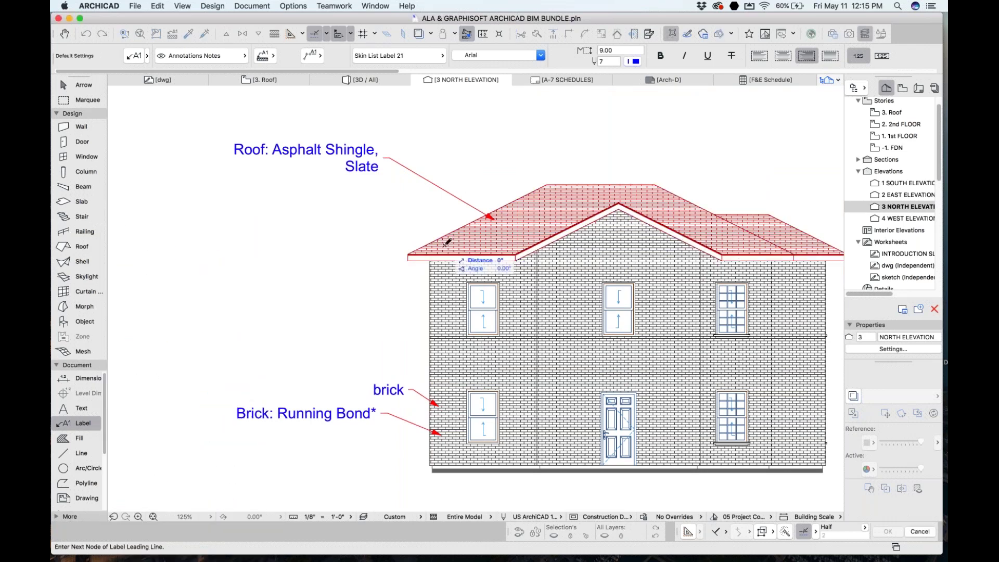
click(379, 211)
- Attach another skin list label to the second-floor brick wall, below the roof's skin list, and leave the Label tool
scroll(738, 287, down, 2)
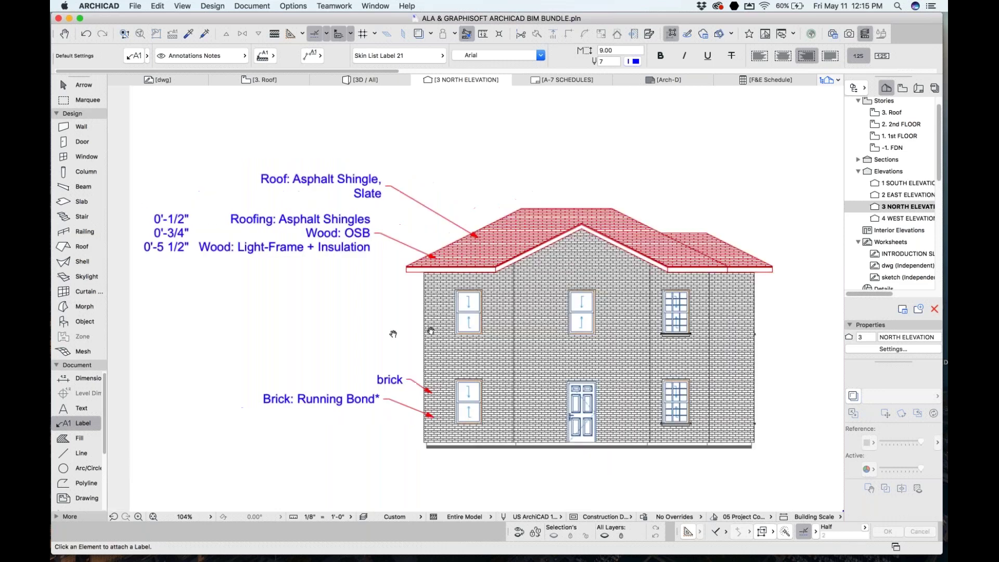
click(480, 318)
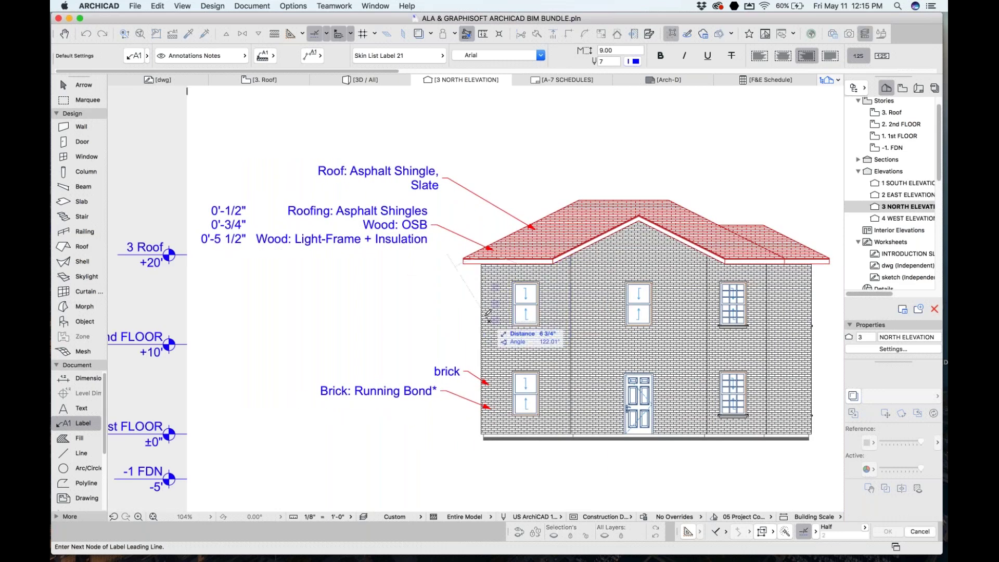
click(443, 295)
key(Escape)
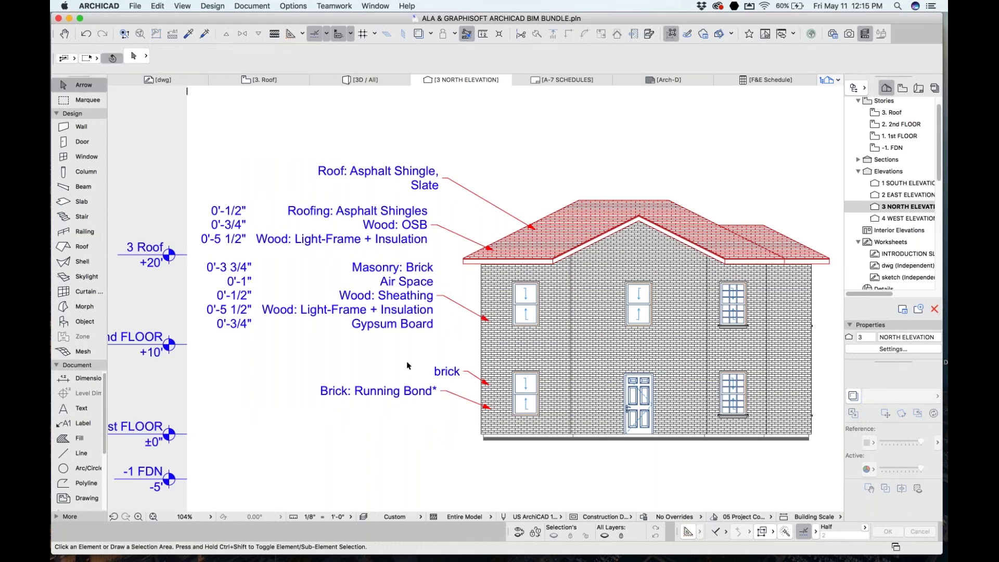
click(370, 178)
click(79, 380)
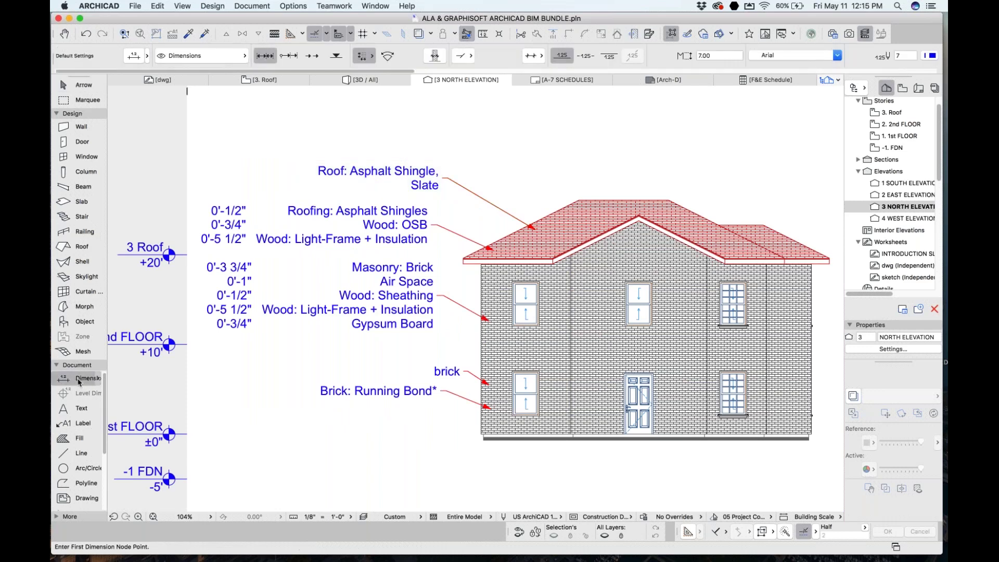
key(Escape)
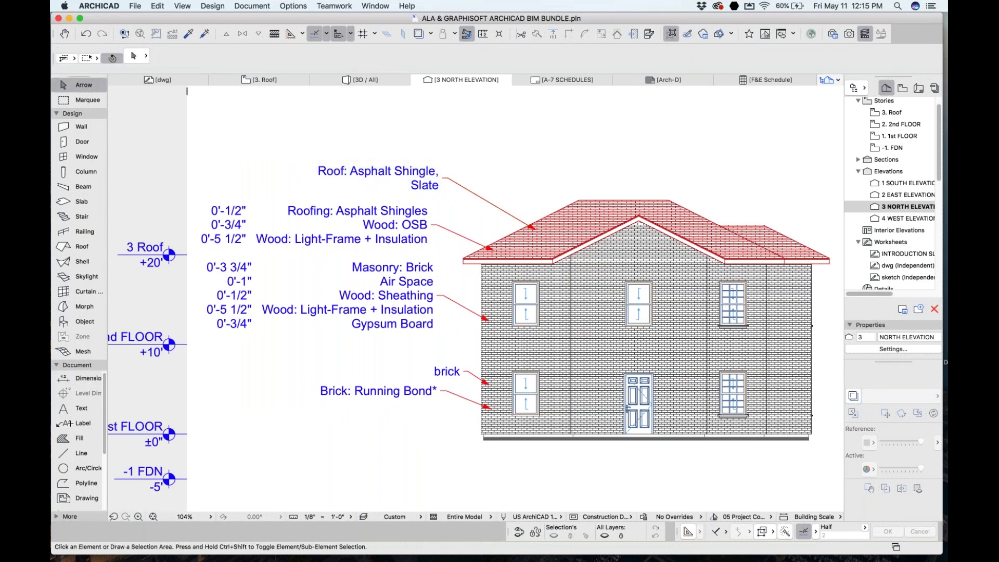
- Select all five labels and adjust them to a vertical line drawn through their text so they align, and clear the selection
key(super+a)
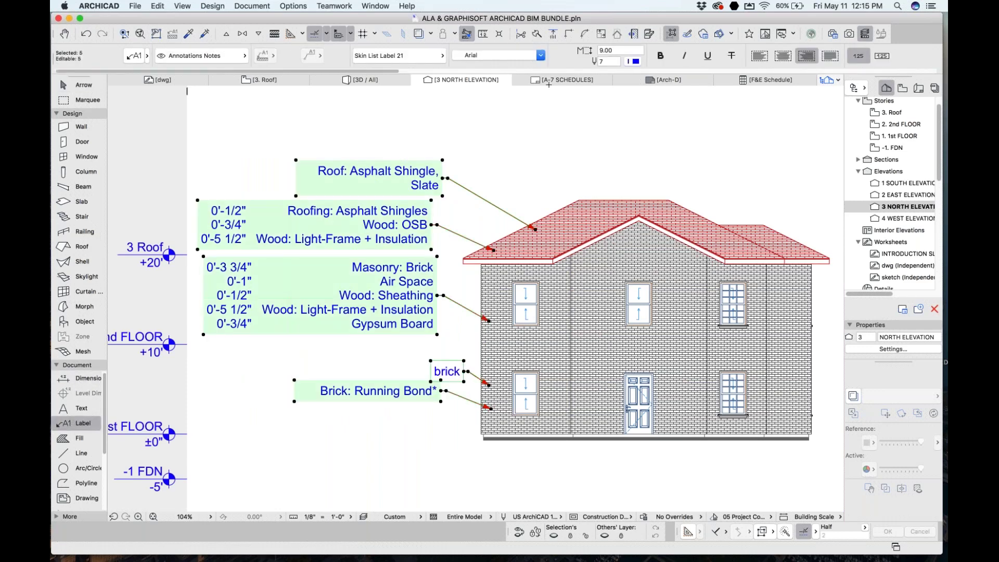
click(552, 36)
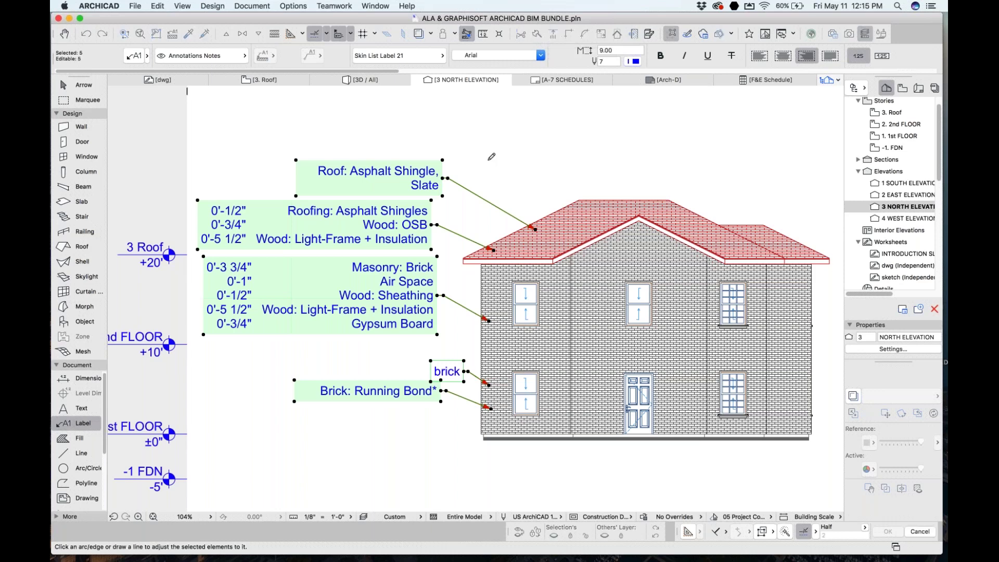
click(414, 147)
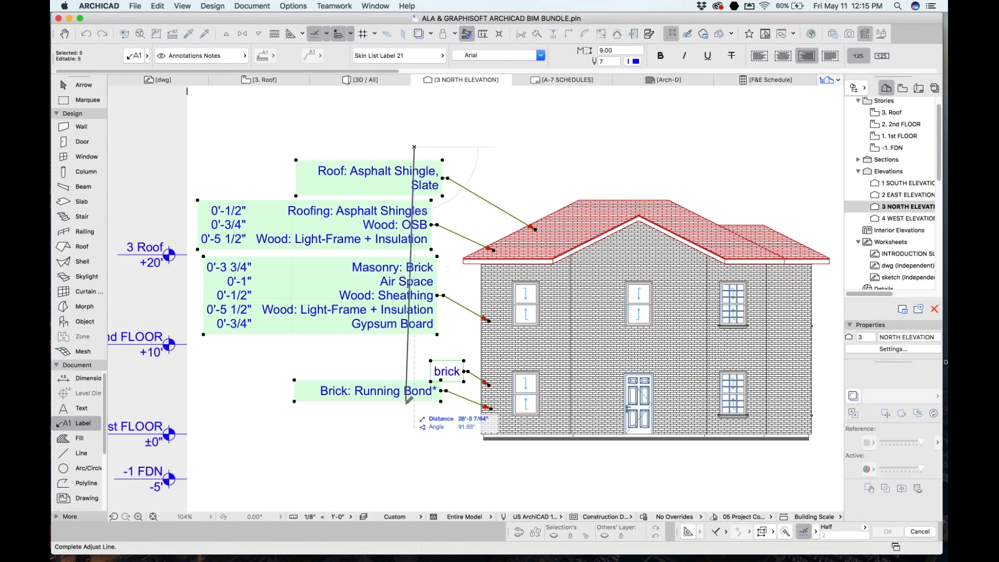
click(411, 451)
key(Escape)
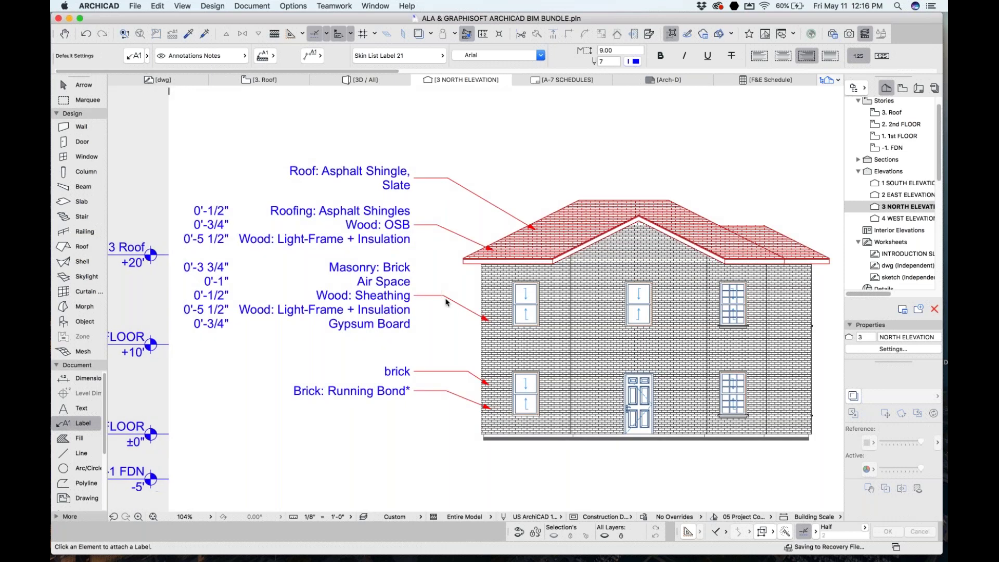
key(Escape)
- Select the roof in the north elevation and change its composite to Roof Mtl+Shthg; 1,1/4"
click(76, 441)
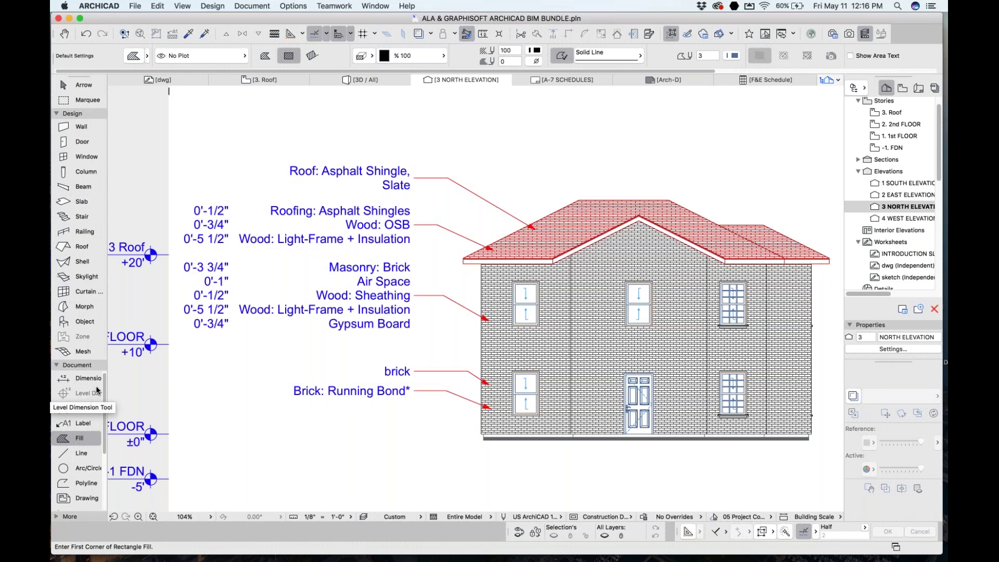
key(Escape)
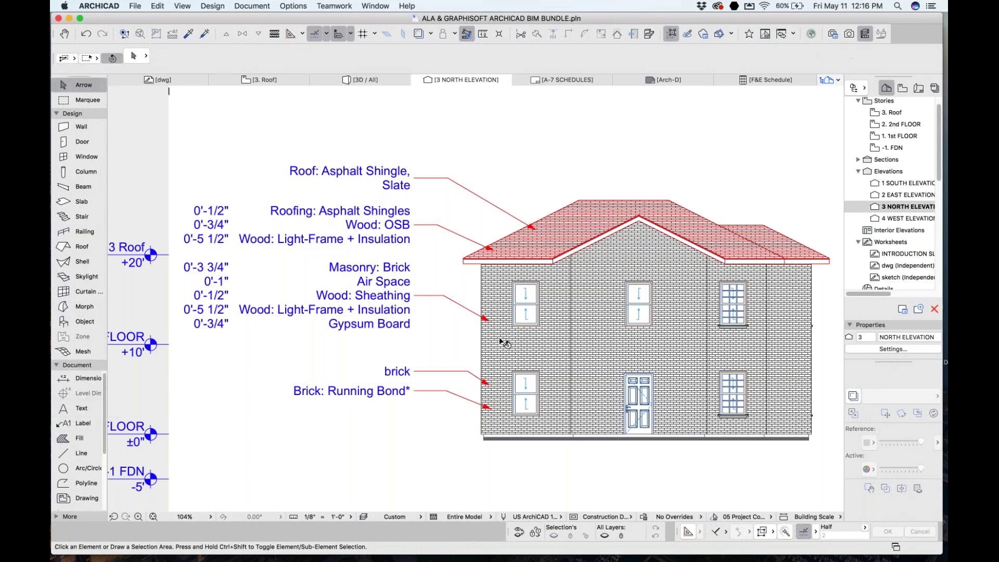
click(520, 245)
click(513, 59)
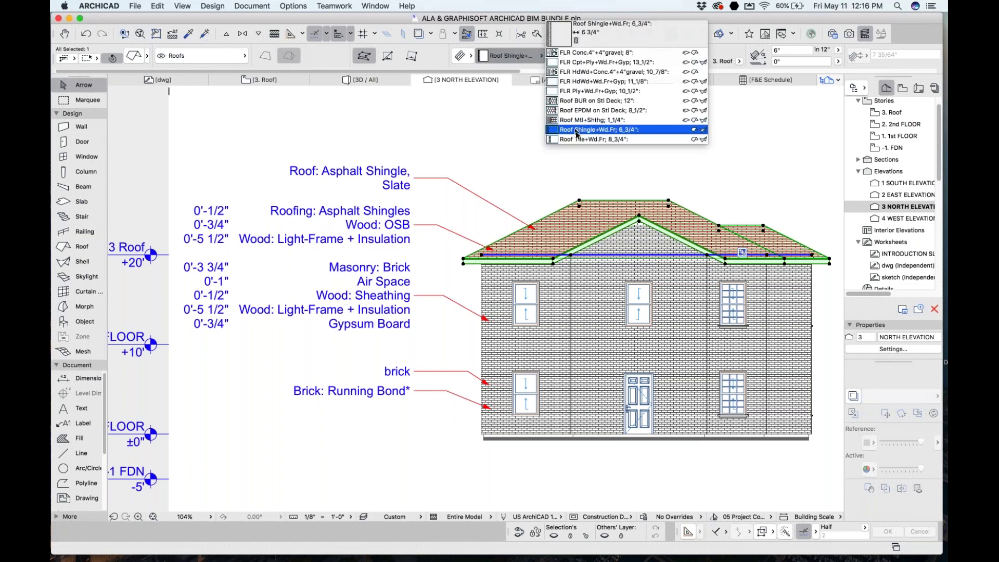
click(584, 119)
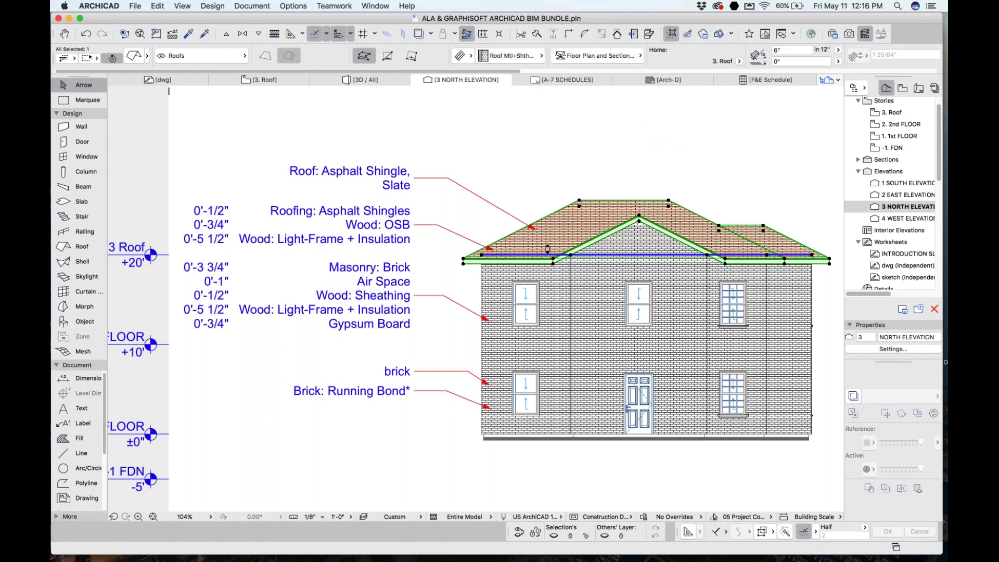
- Apply the "window id" label favorite, attach it to the second-floor window nearest the annotation labels, and leave the Label tool
key(Escape)
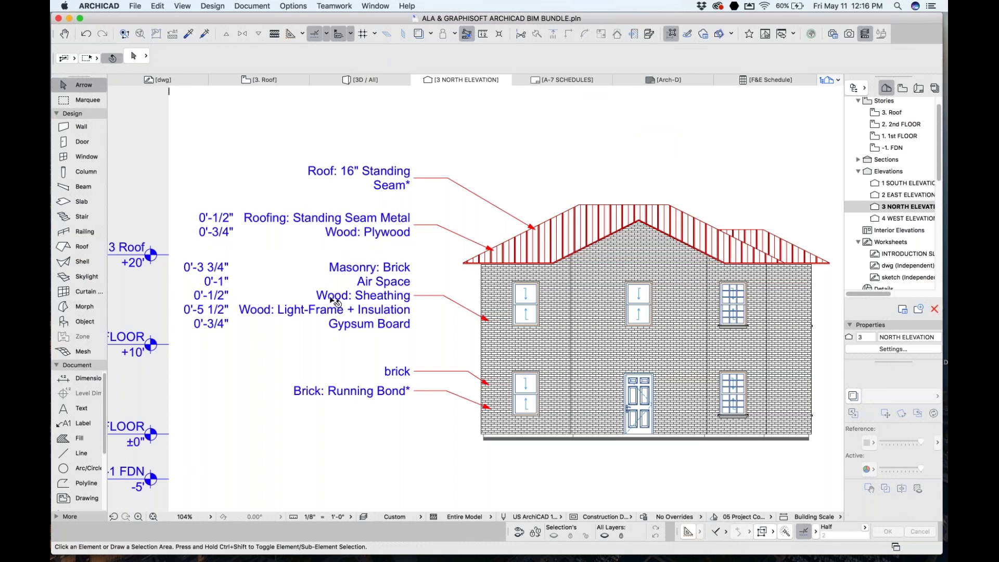
click(83, 423)
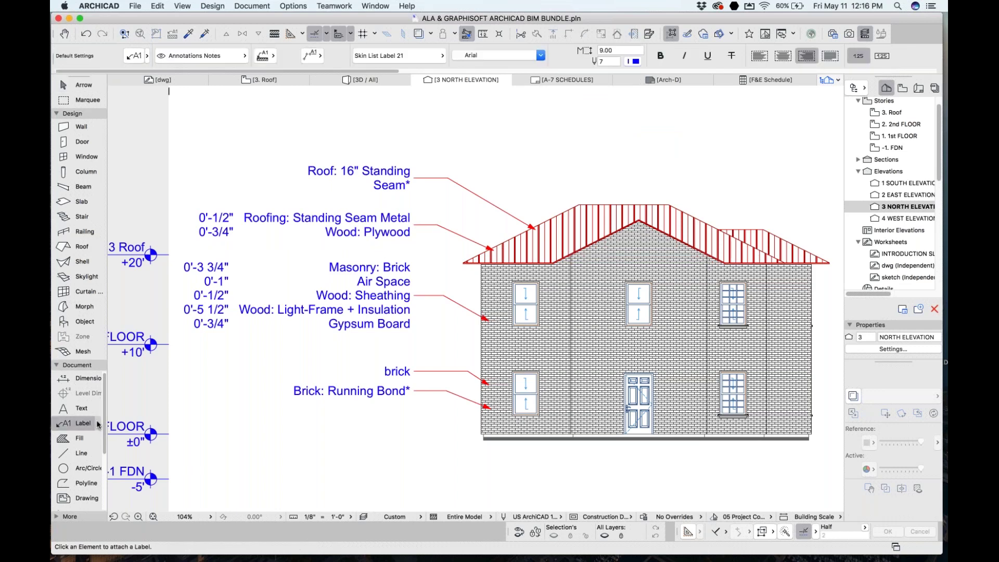
click(97, 424)
scroll(226, 414, down, 1)
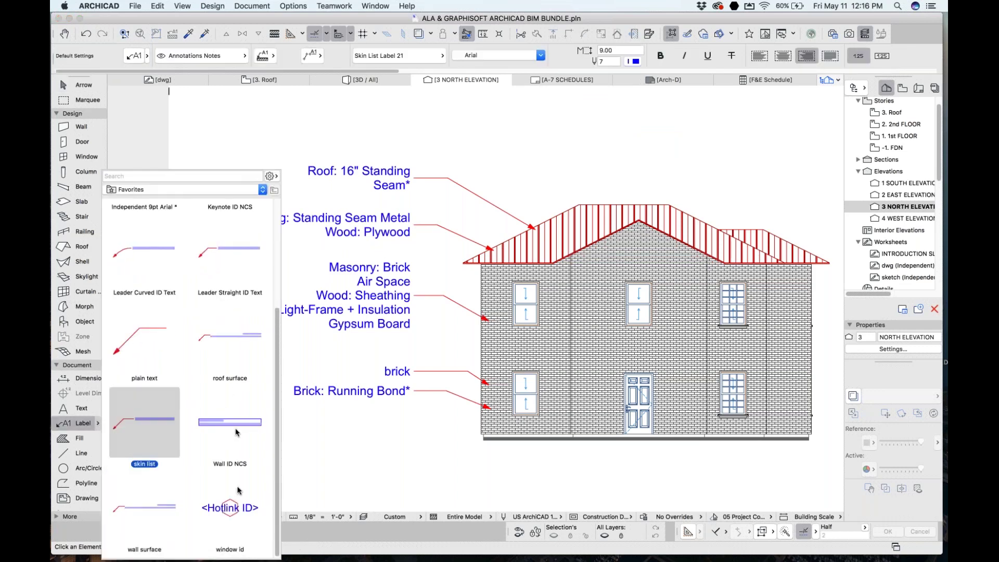
double_click(231, 506)
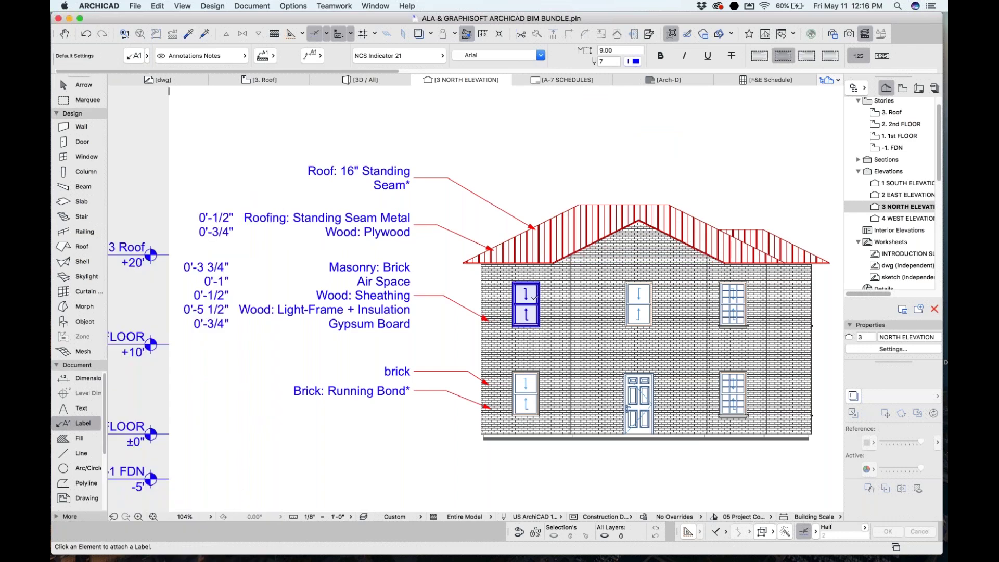
click(526, 303)
scroll(572, 327, up, 4)
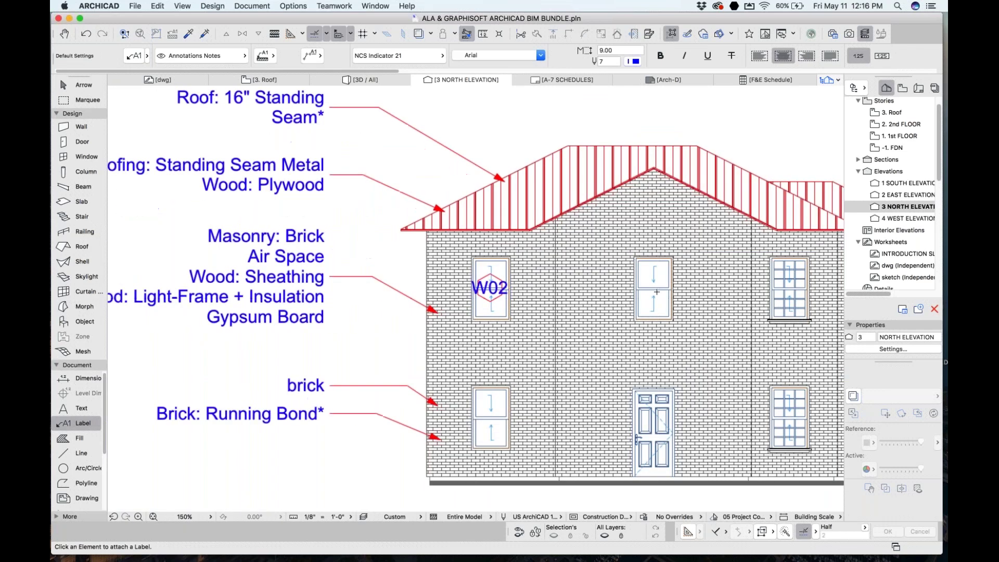
scroll(572, 328, down, 4)
key(Escape)
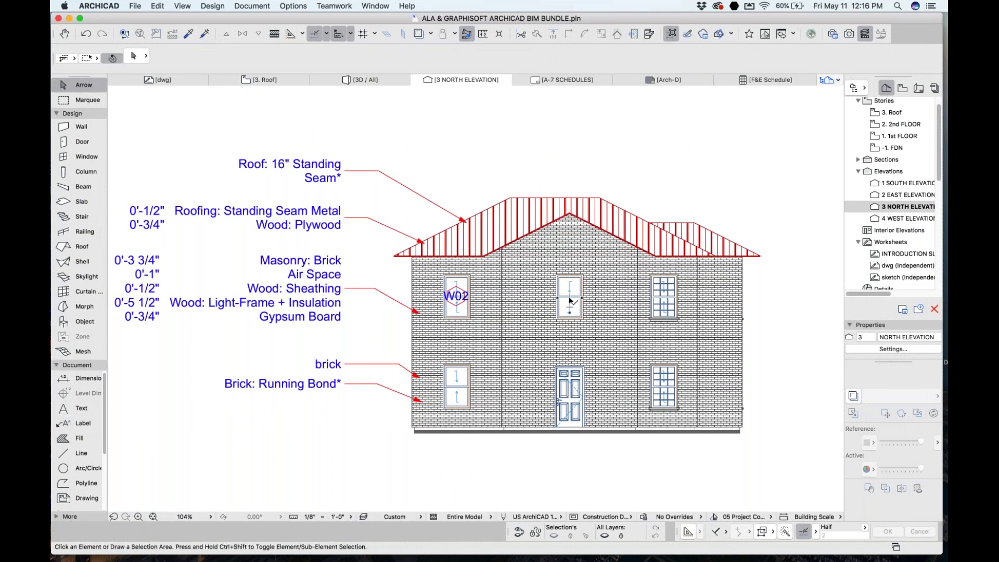
- Select the other four windows in the north elevation, label them all at once with Label Selected Elements, and clear the selection
click(571, 300)
shift+click(654, 301)
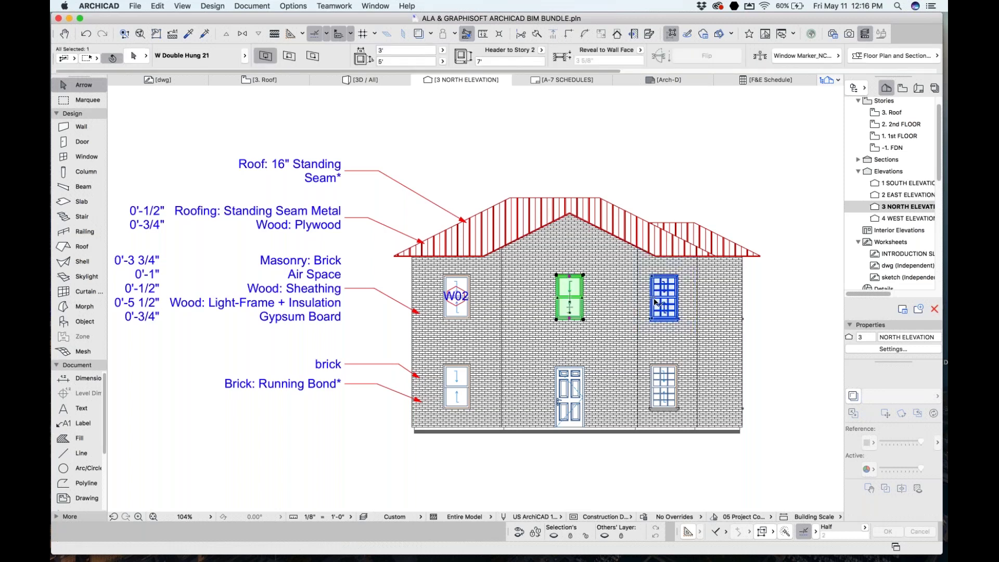
shift+click(654, 395)
shift+click(457, 387)
click(263, 8)
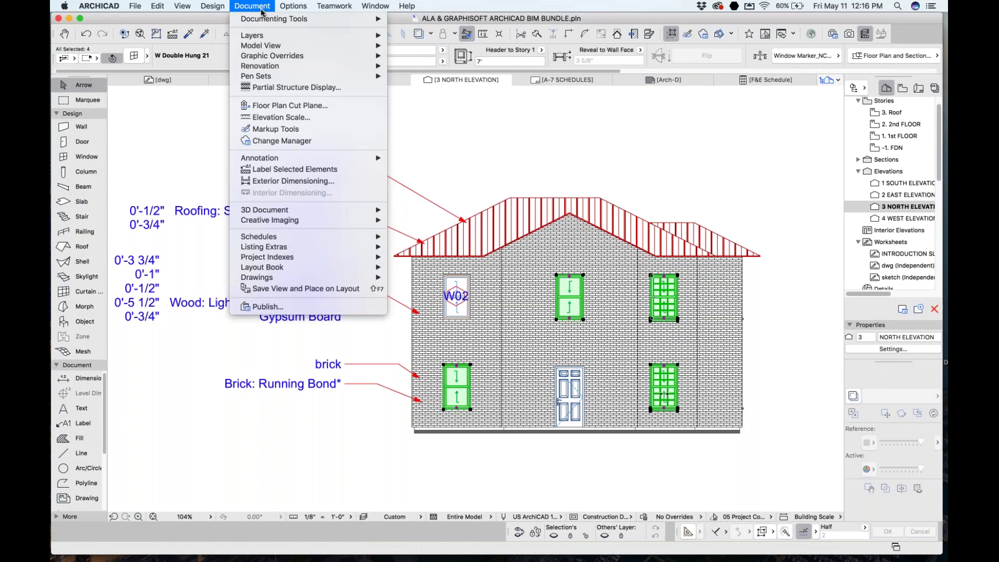
click(276, 170)
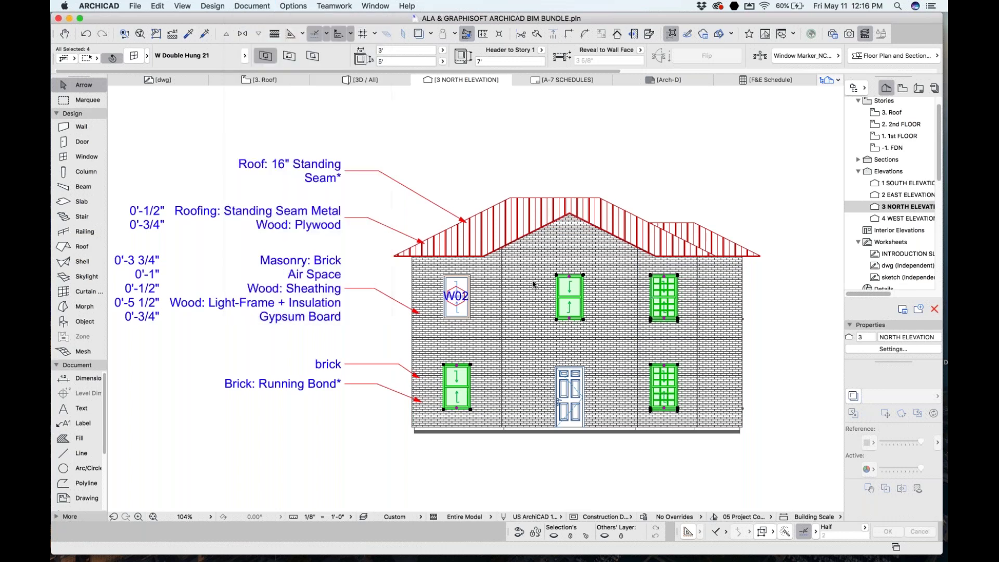
key(Escape)
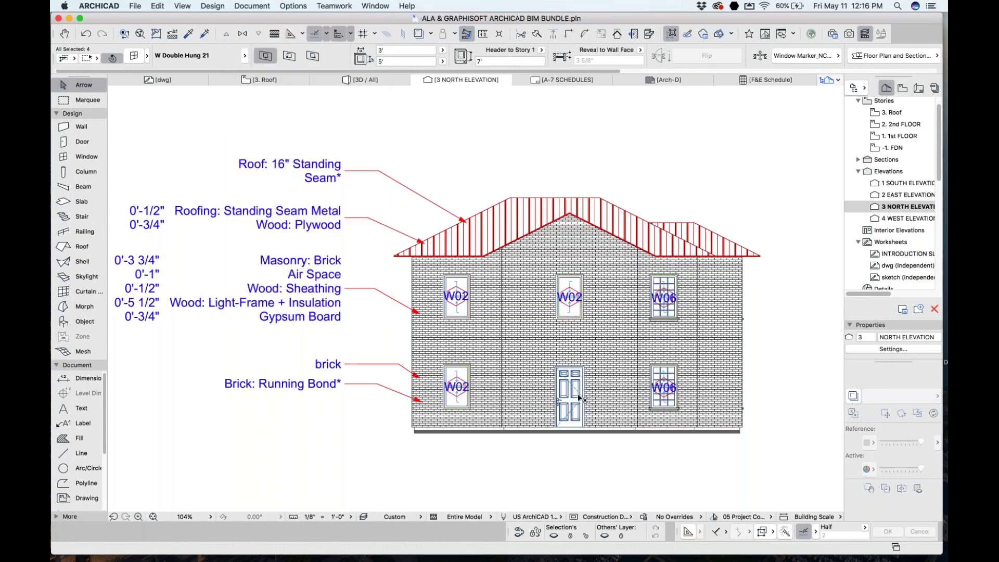
- Attach an ID label to the entrance door in the north elevation and leave the Label tool
click(579, 398)
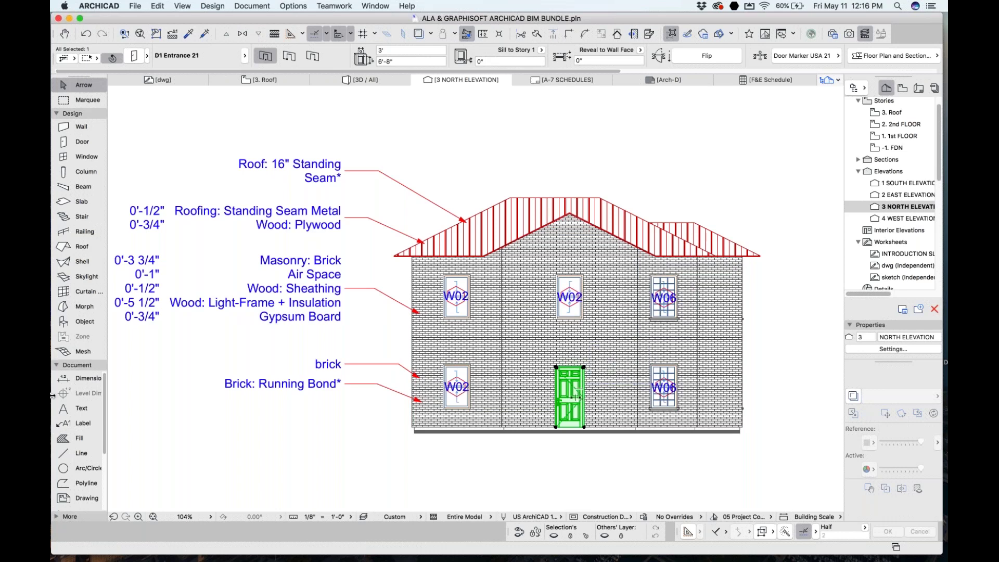
click(88, 424)
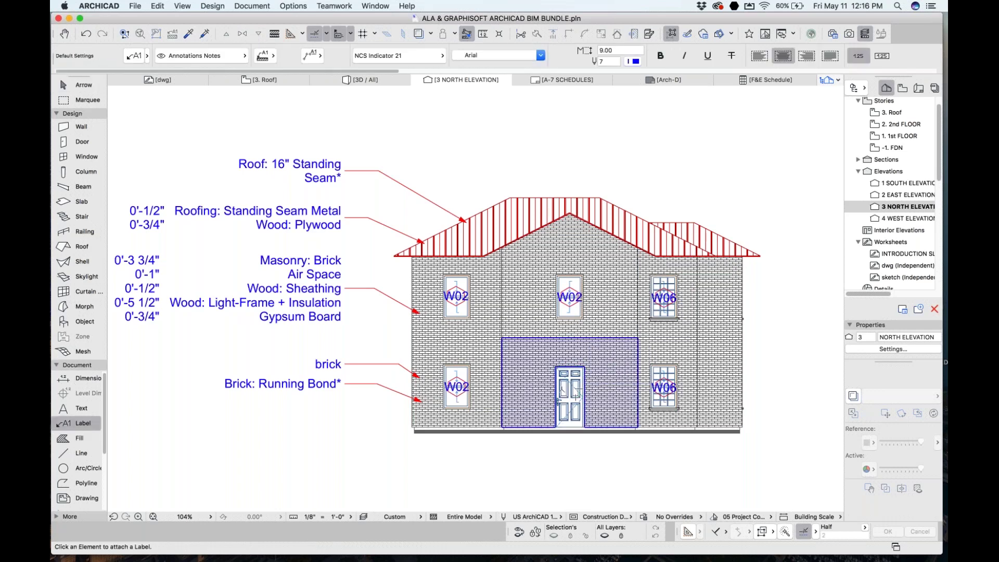
click(572, 395)
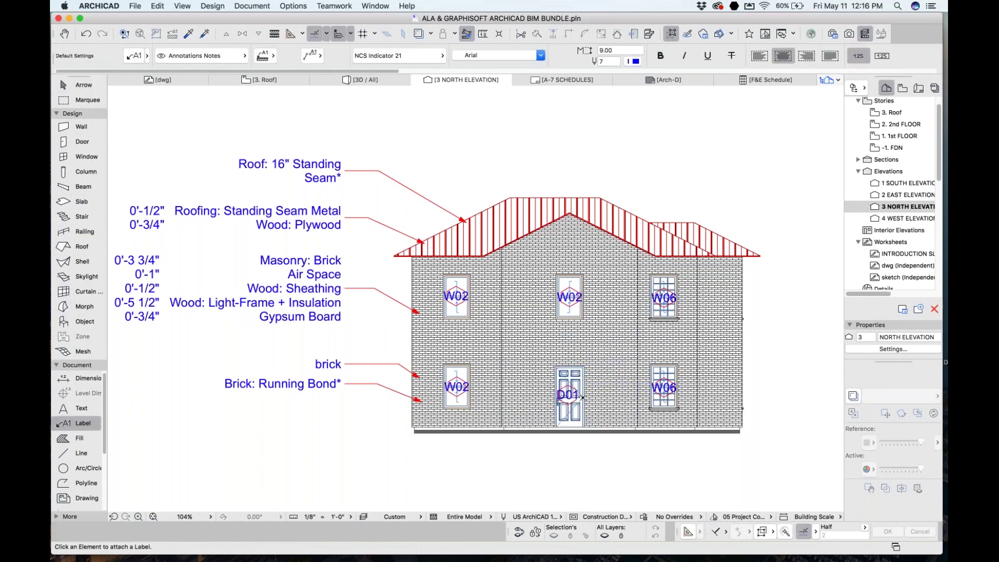
scroll(581, 397, up, 3)
key(Escape)
scroll(494, 361, down, 5)
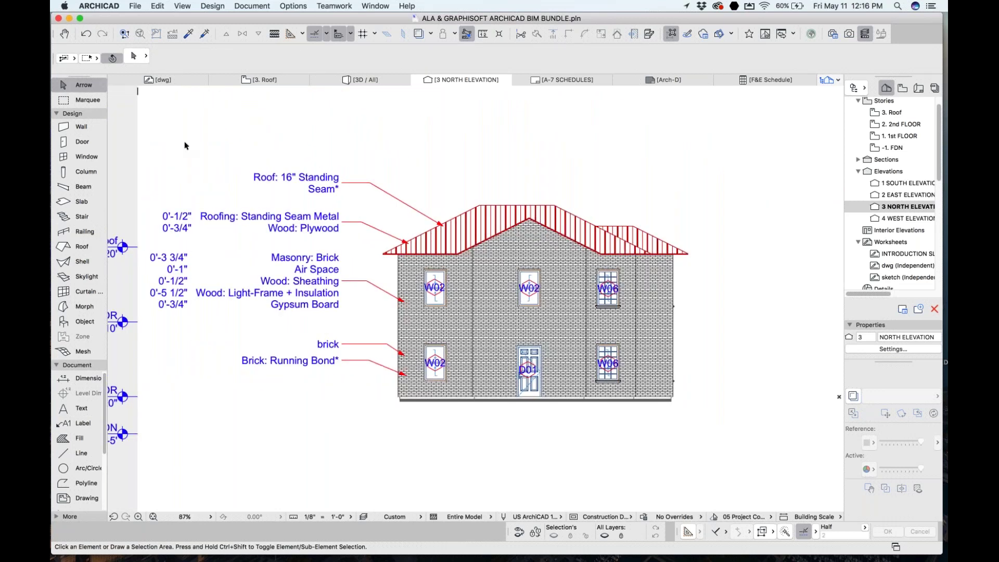
- Open the 1st FLOOR plan and bring the whole plan with its dimensions into view
click(906, 136)
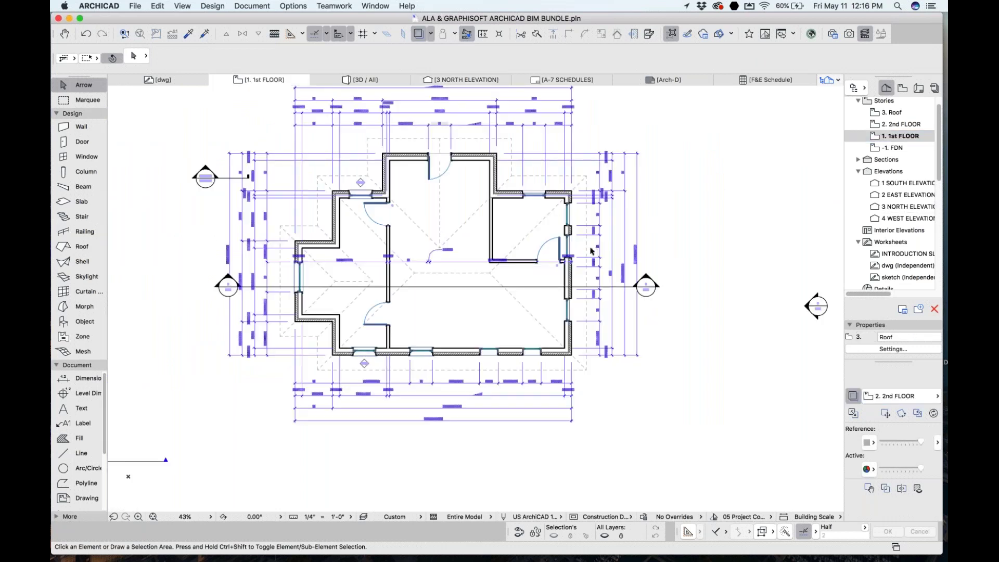
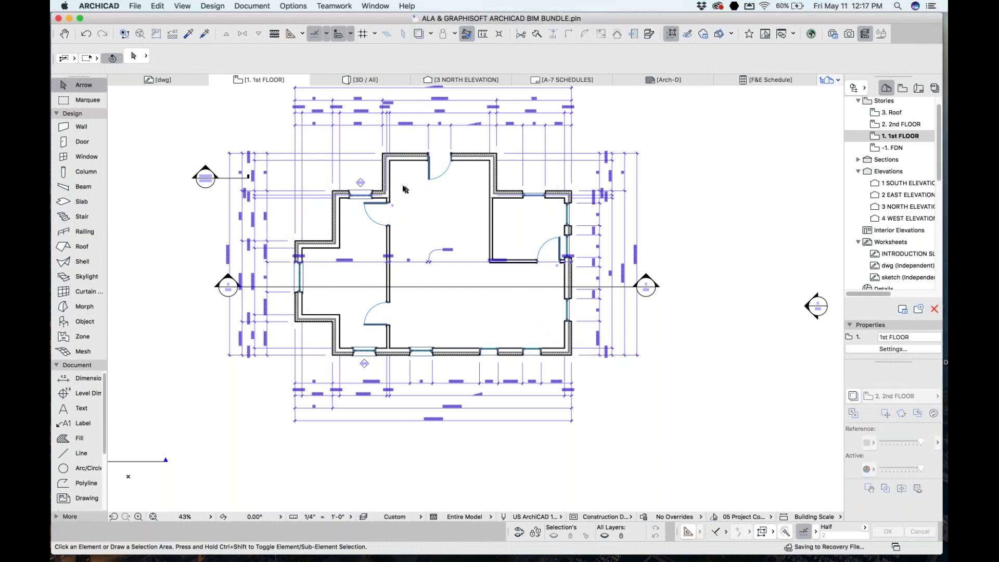
middle_drag(407, 190, 468, 237)
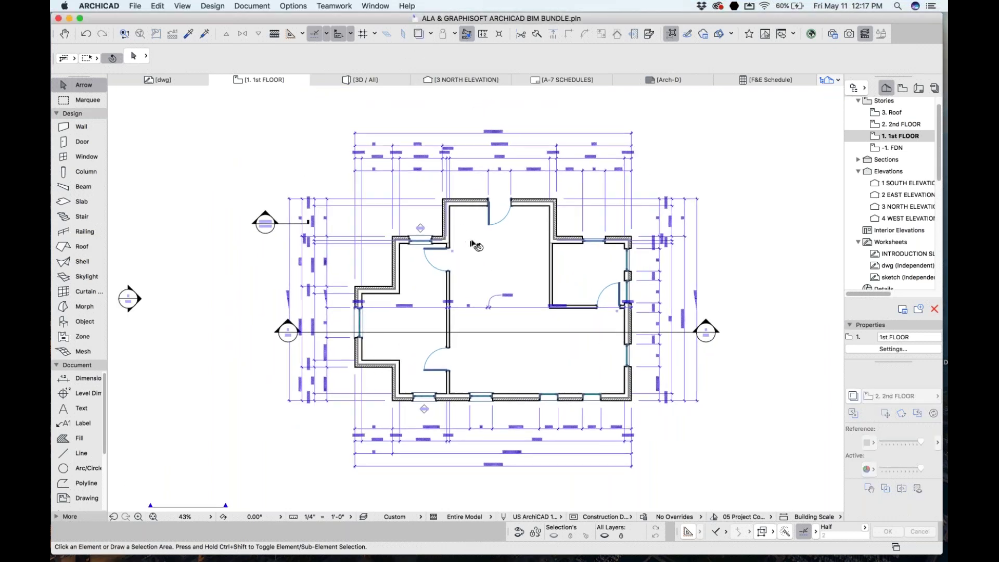
key(super+z)
- Open the -1. FDN story and show the 1st FLOOR story as its trace reference
click(905, 148)
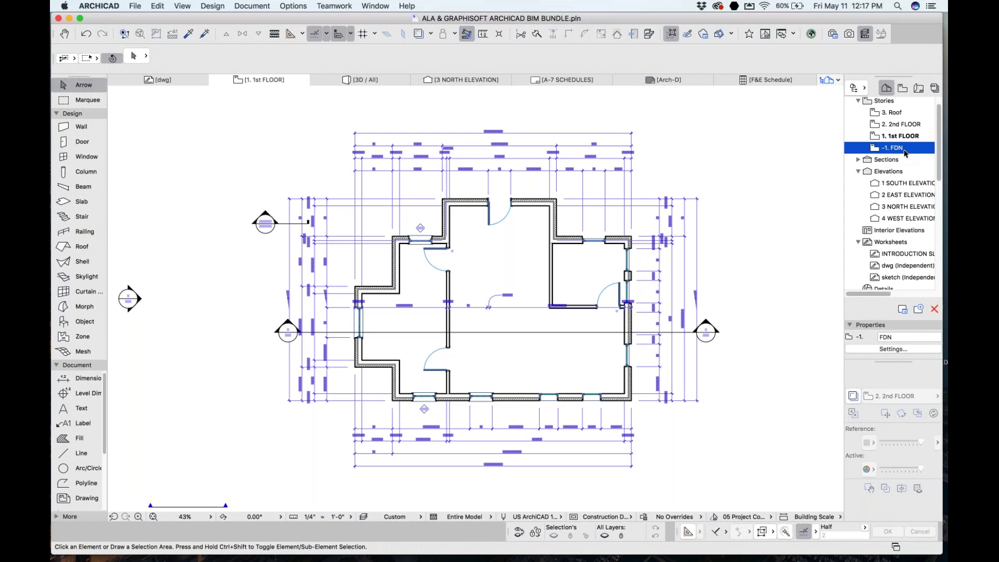
double_click(905, 149)
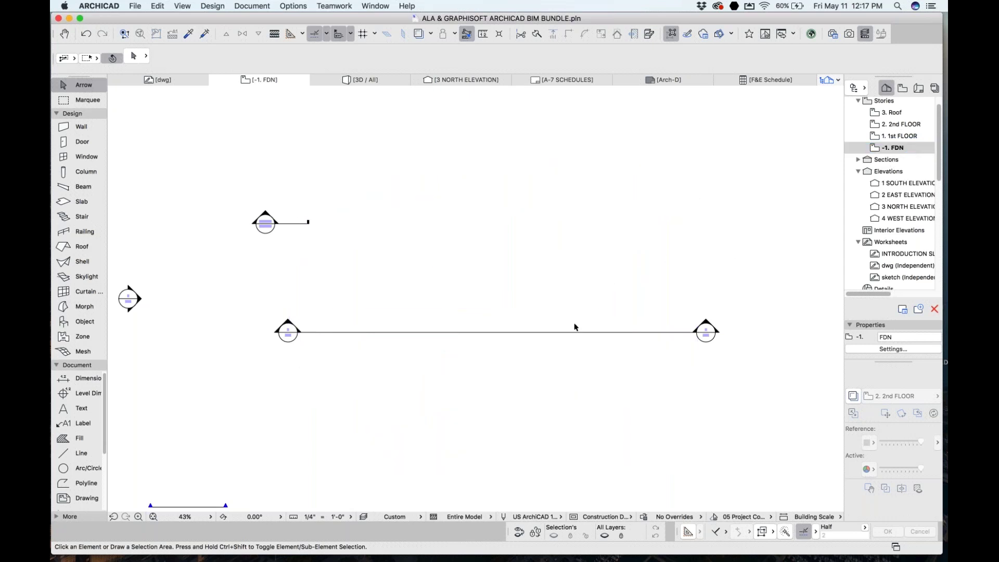
right_click(870, 140)
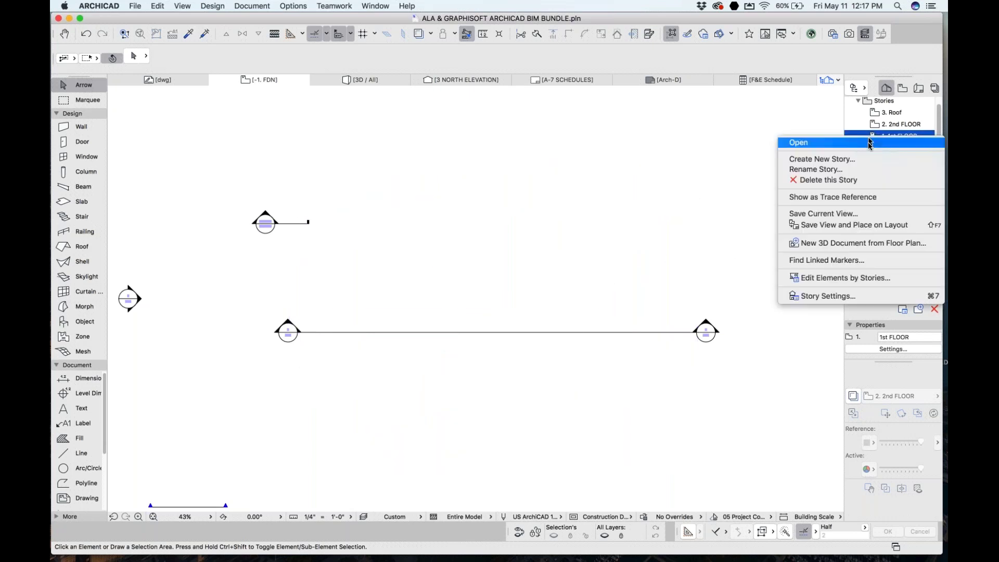
click(856, 197)
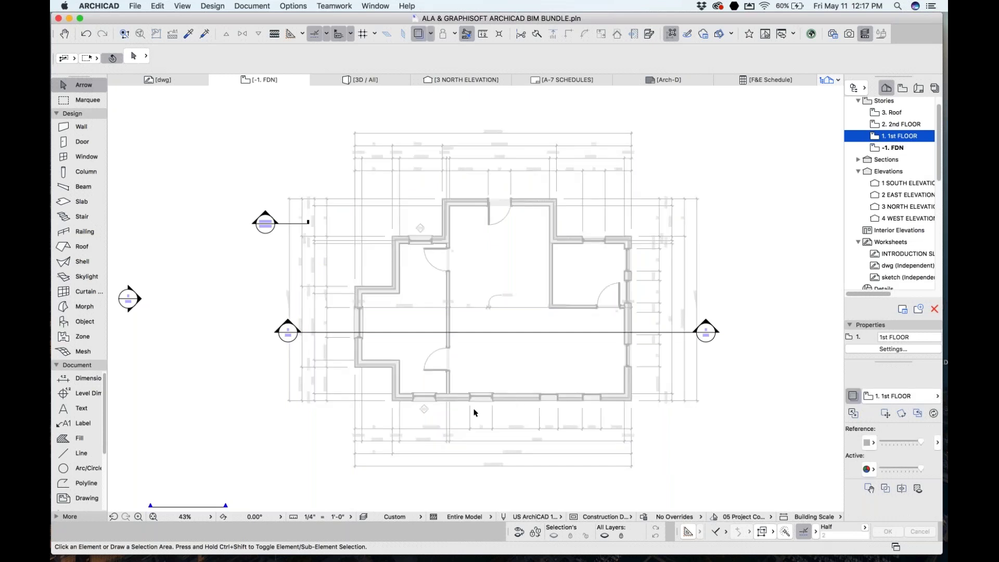
scroll(473, 411, up, 3)
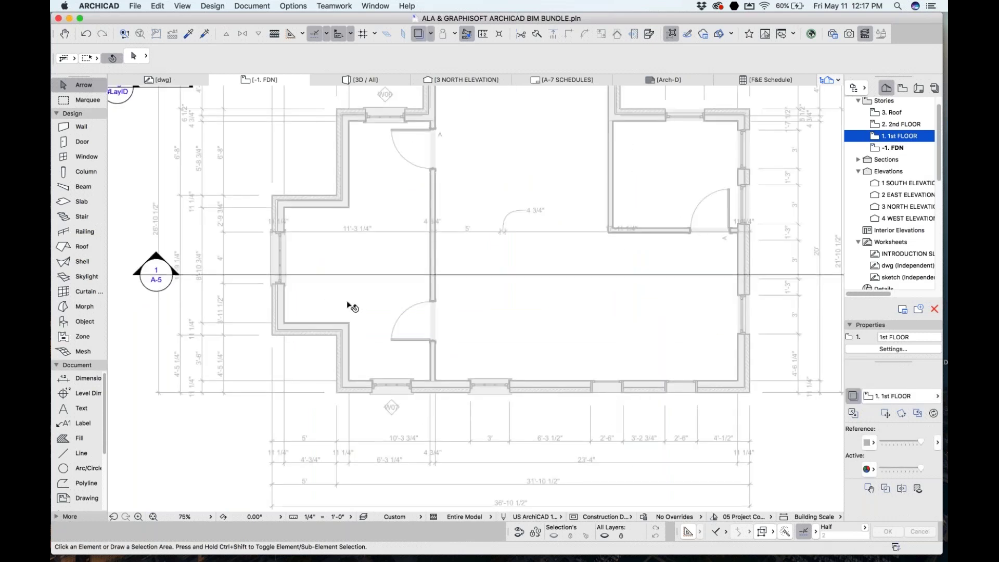
scroll(353, 302, down, 2)
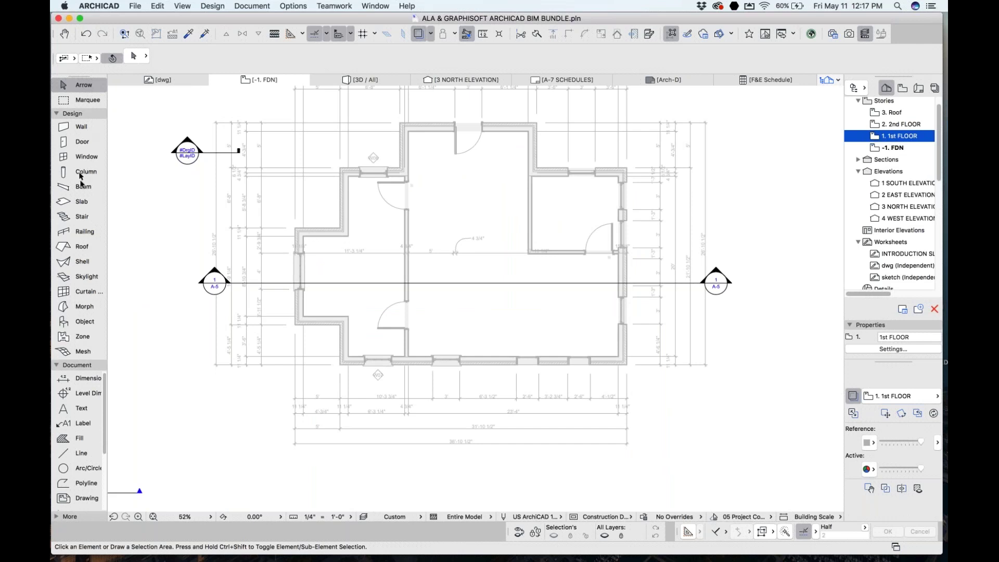
- Switch the Wall tool to complex profiles, look through the foundation profiles such as FNDN Slab Edge, and leave the tool
click(81, 127)
click(463, 56)
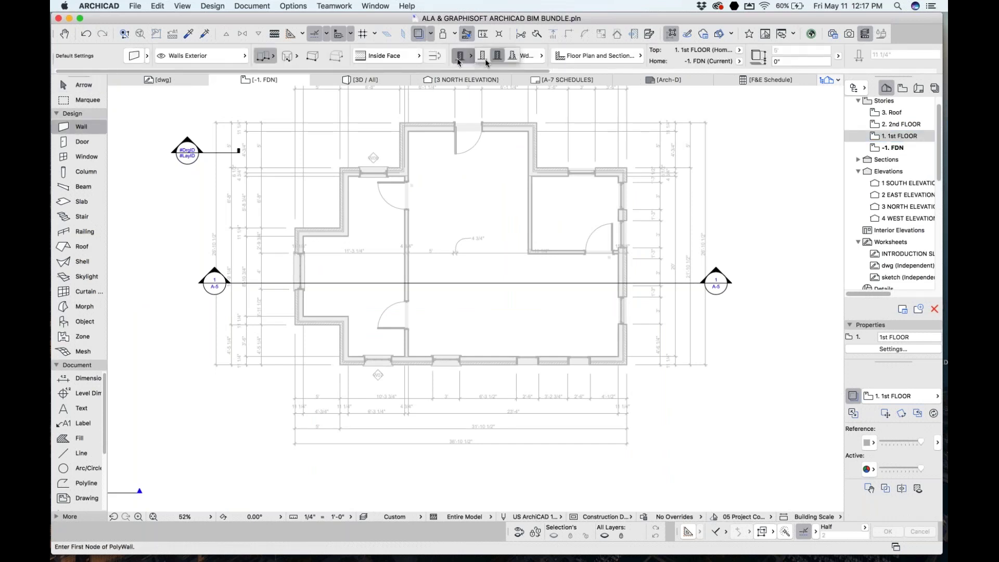
click(507, 56)
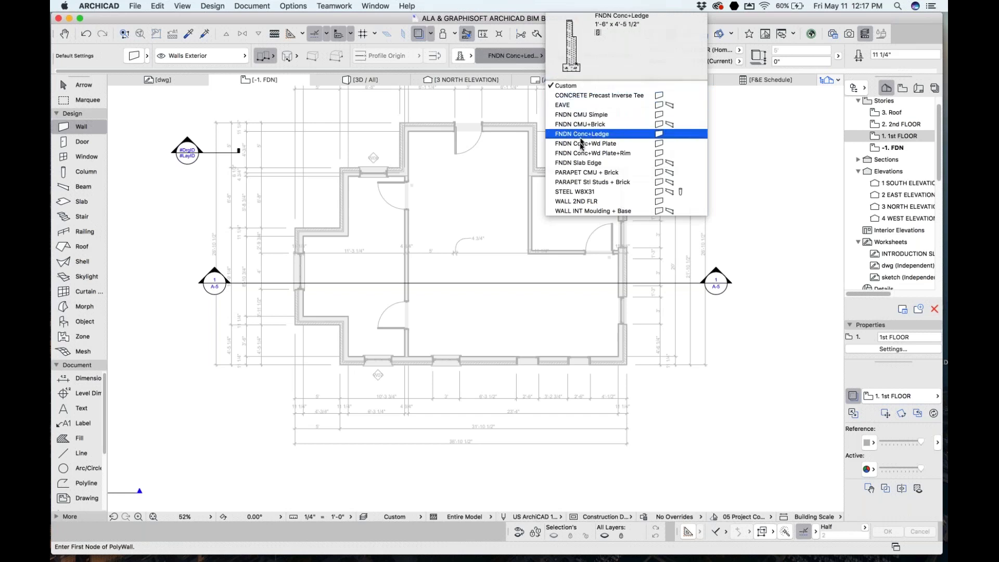
click(578, 164)
key(Escape)
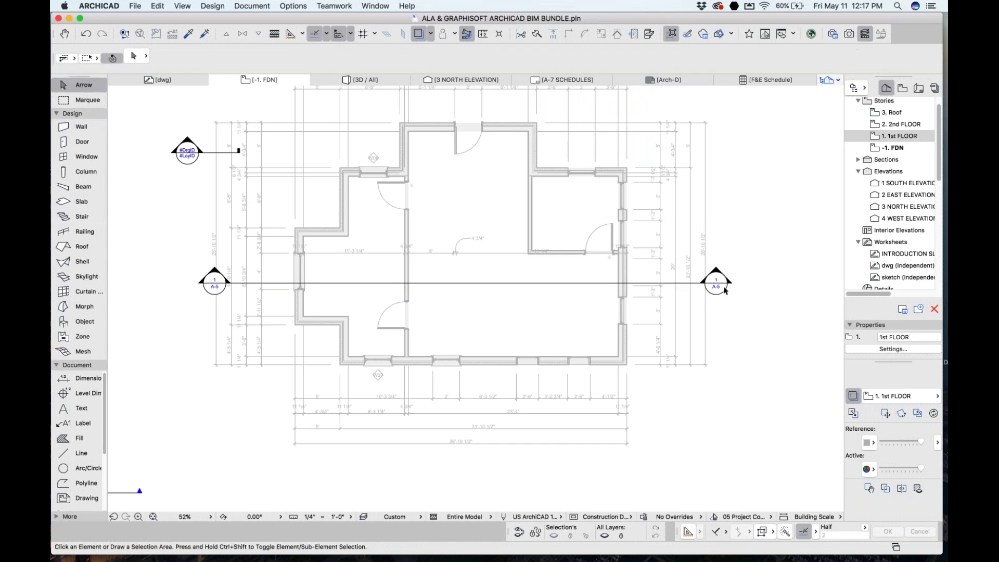
- Open the 1st FLOOR plan, select the exterior wall with the three windows beside the small room, and capture its profile for editing
click(719, 288)
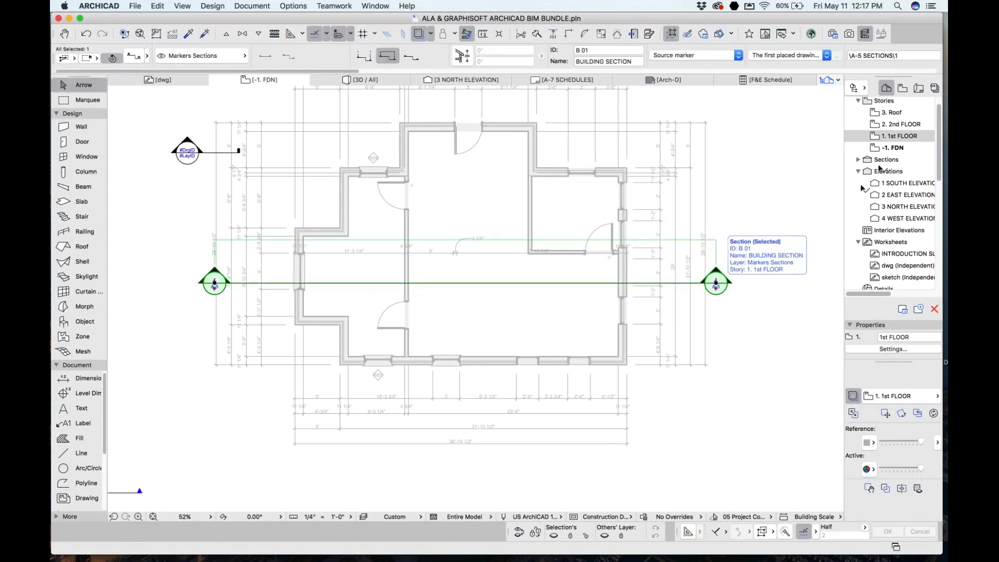
double_click(895, 136)
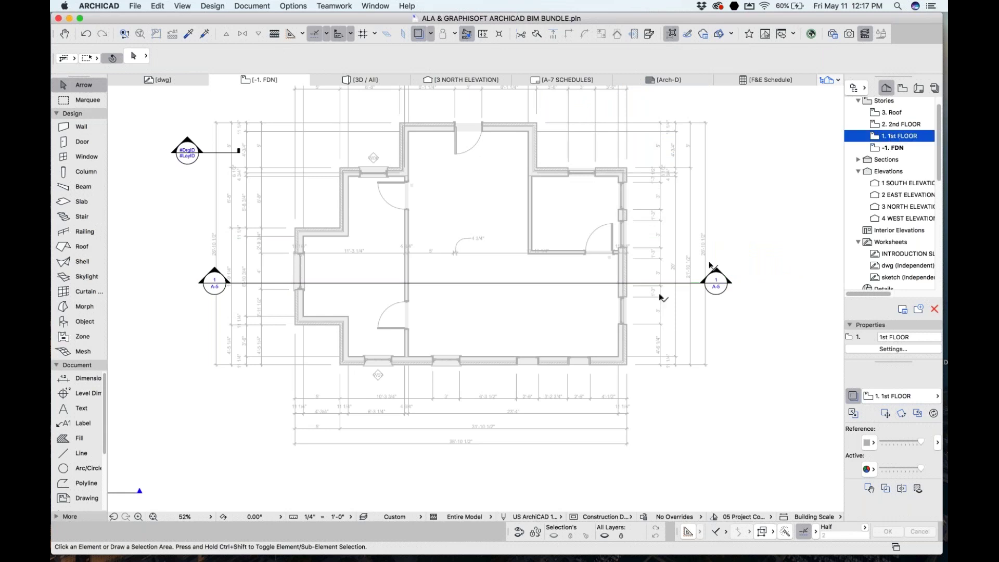
click(622, 352)
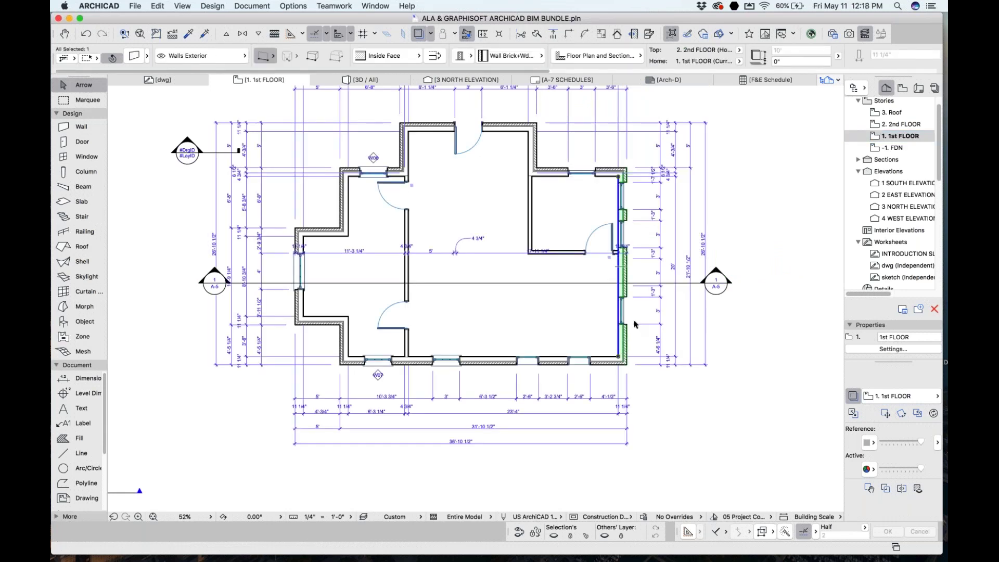
click(293, 6)
mouse_move(342, 131)
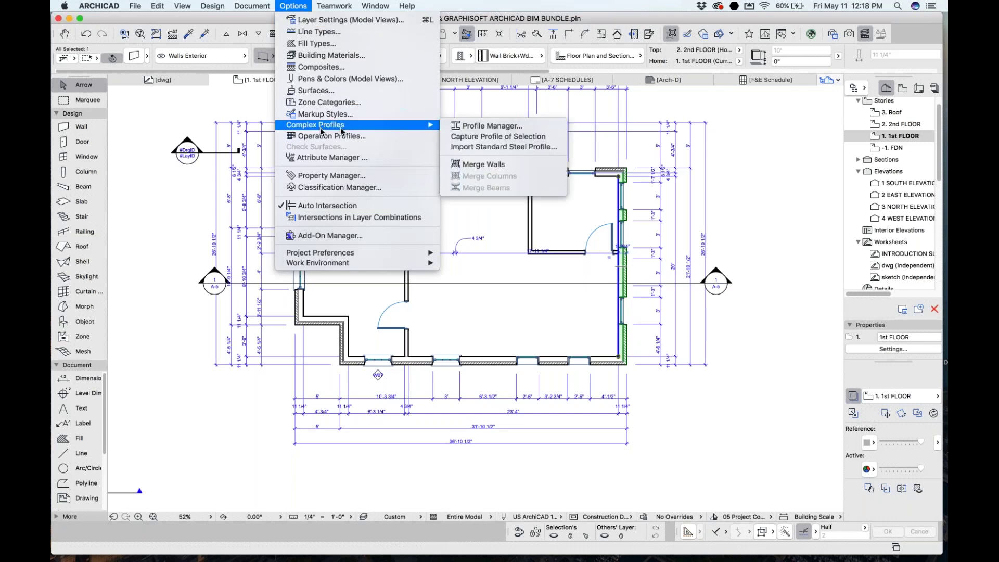
click(483, 137)
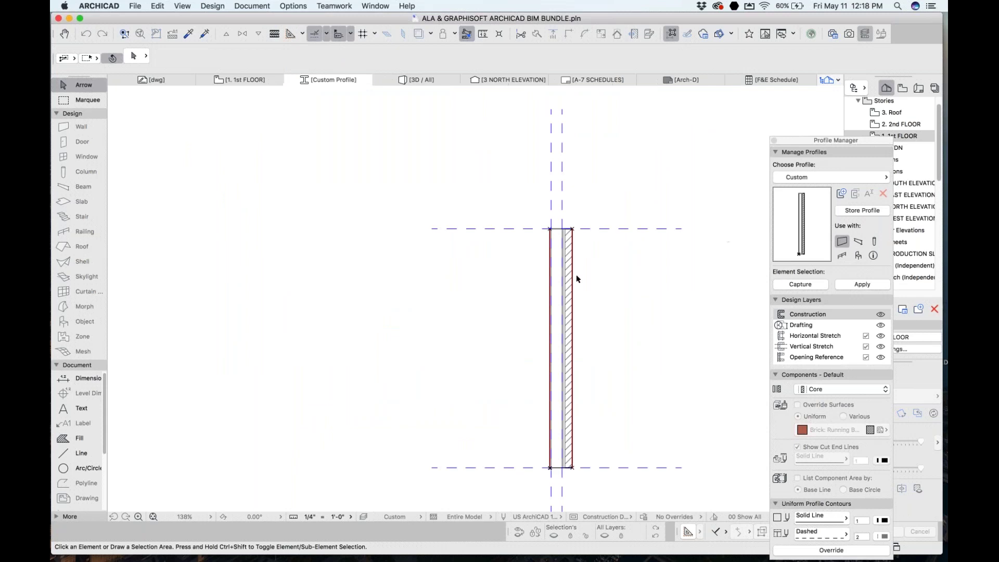
- Select the brick and the sheathing components at the base of the captured wall profile to examine their building materials
scroll(521, 354, up, 10)
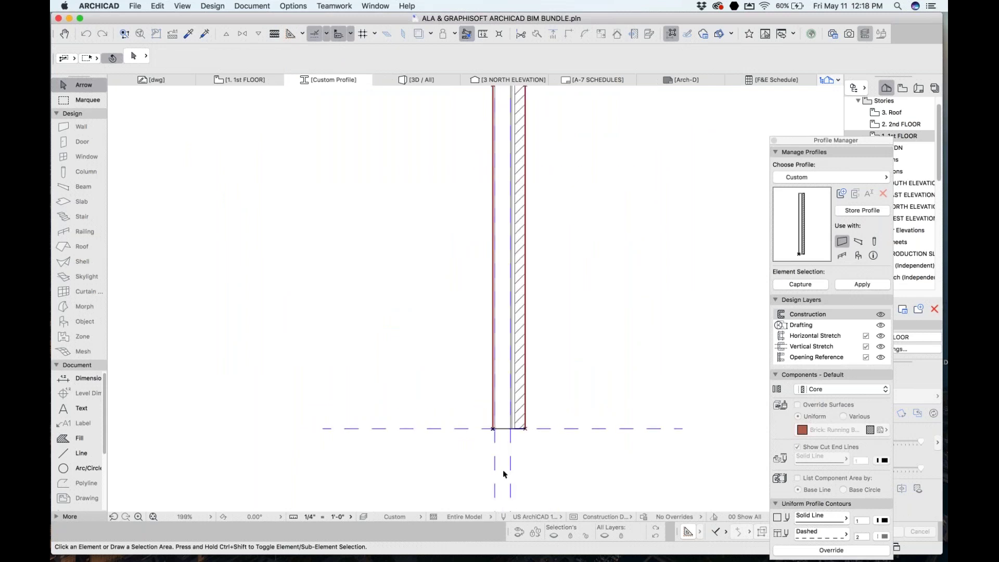
click(513, 352)
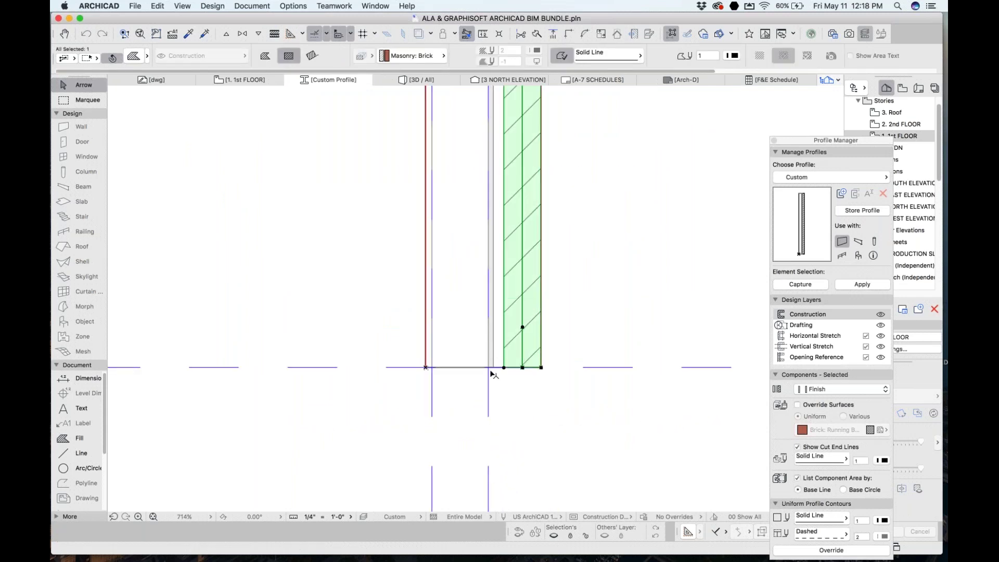
scroll(492, 370, up, 5)
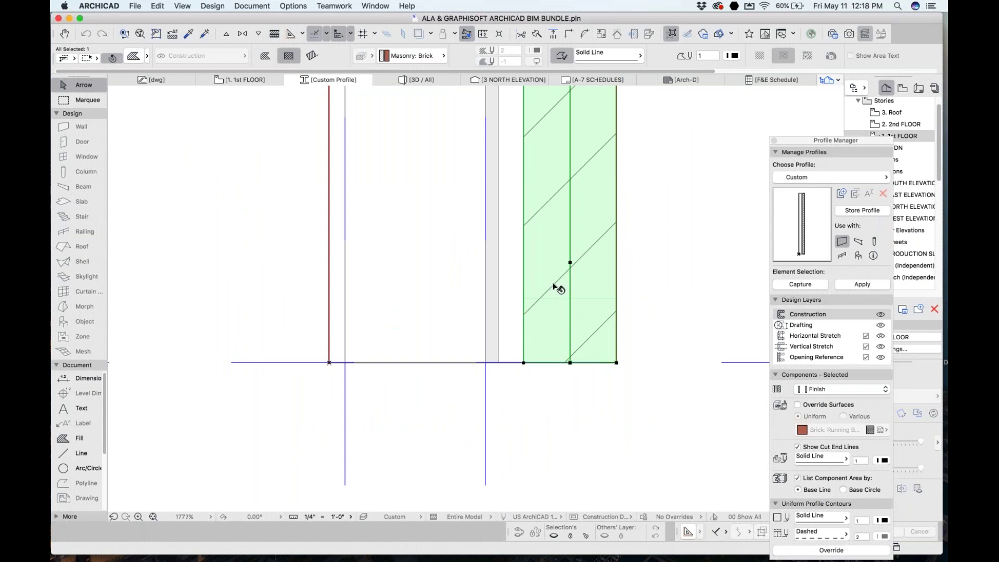
click(505, 188)
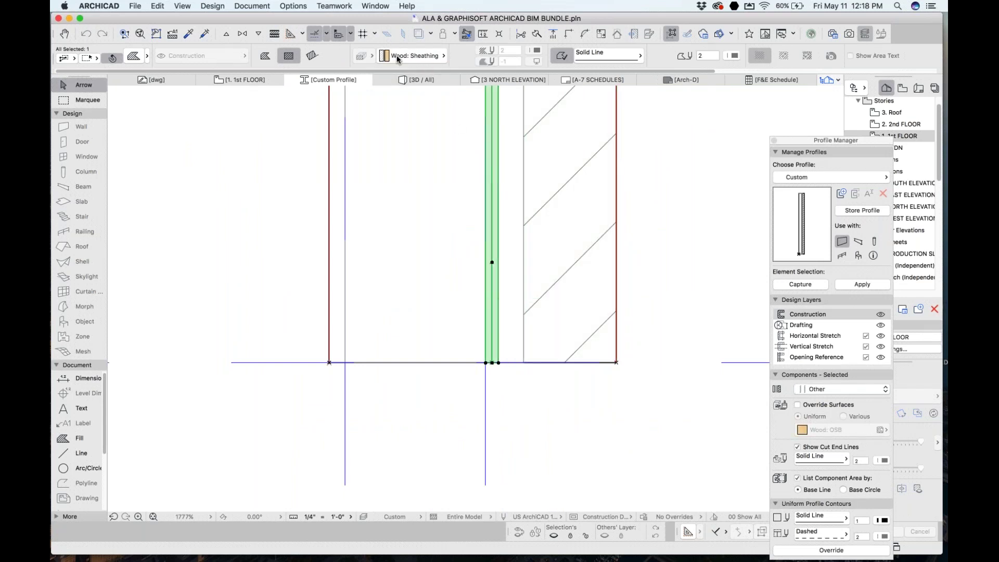
- Select the wood light-frame core and the gypsum board component to examine their building materials, and clear the selection
click(416, 160)
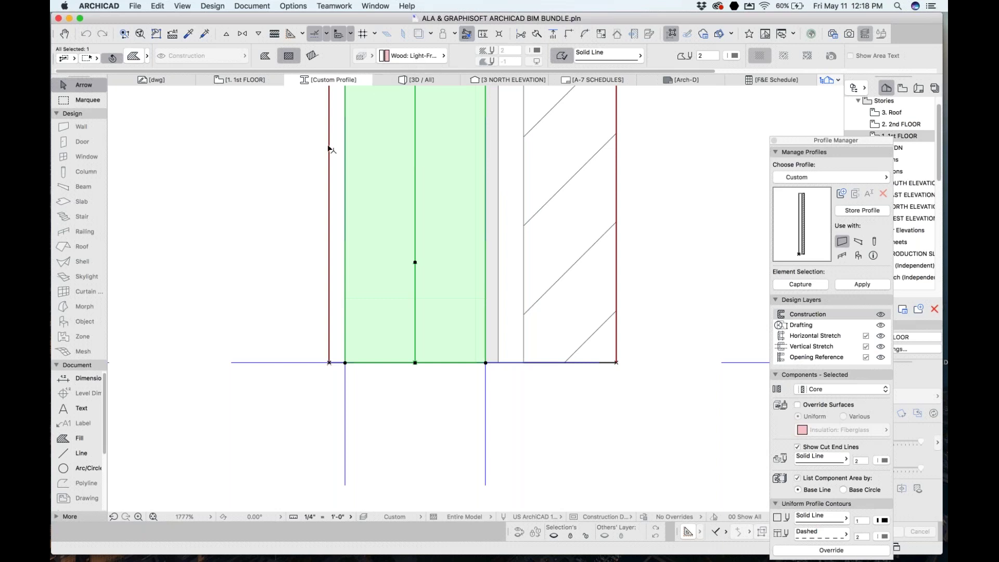
click(342, 140)
scroll(425, 180, down, 10)
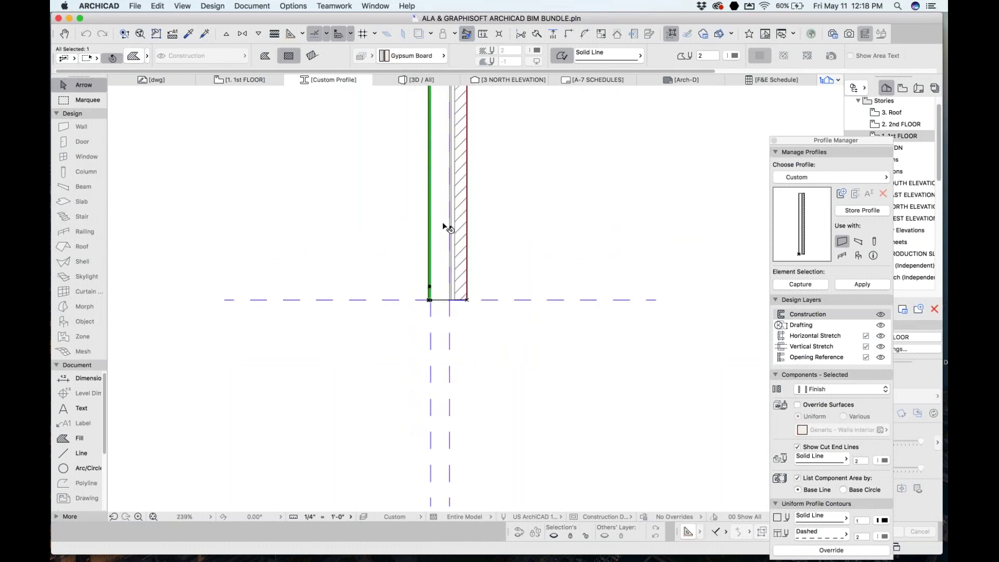
click(139, 402)
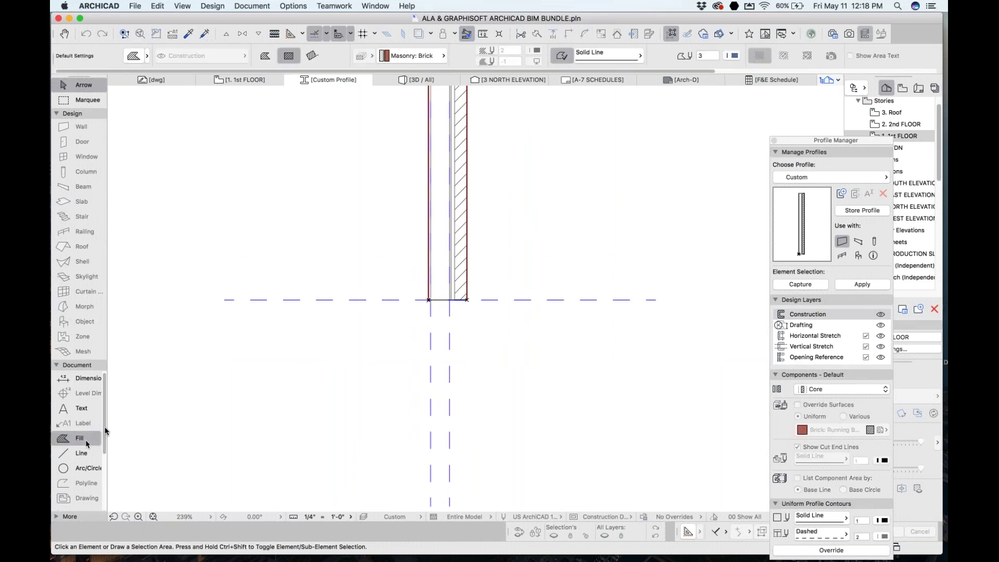
- Draw a Concrete Walls-Structural rectangular fill as a foundation wall below the wall profile, matching its full width and 4' high
click(80, 438)
scroll(420, 324, up, 2)
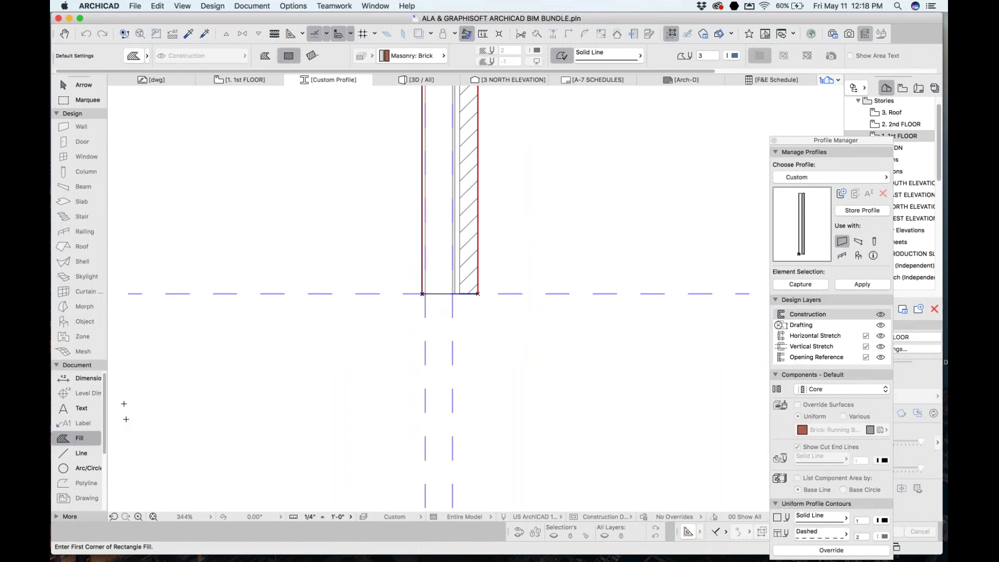
click(433, 56)
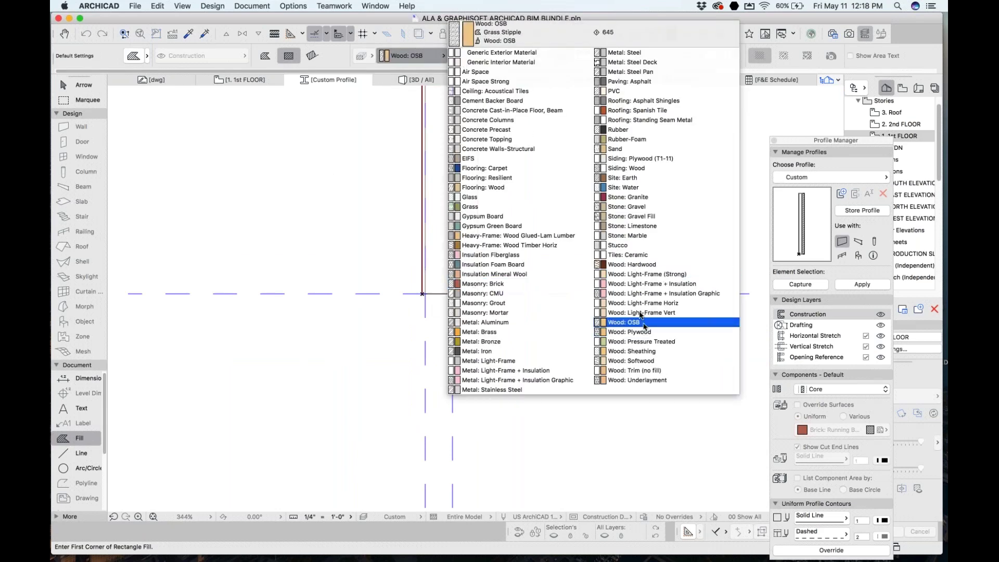
click(554, 150)
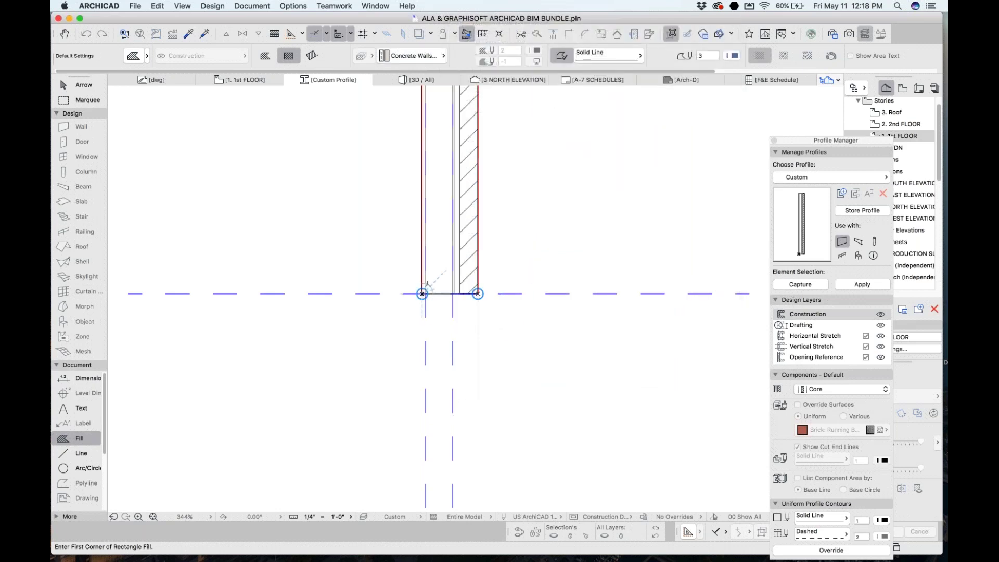
click(422, 295)
scroll(458, 339, up, 2)
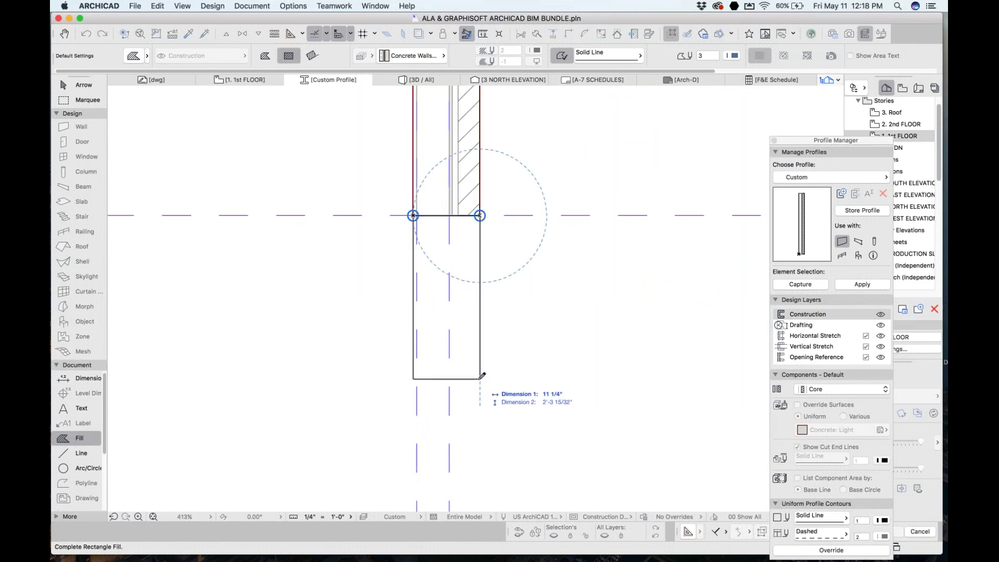
key(Tab)
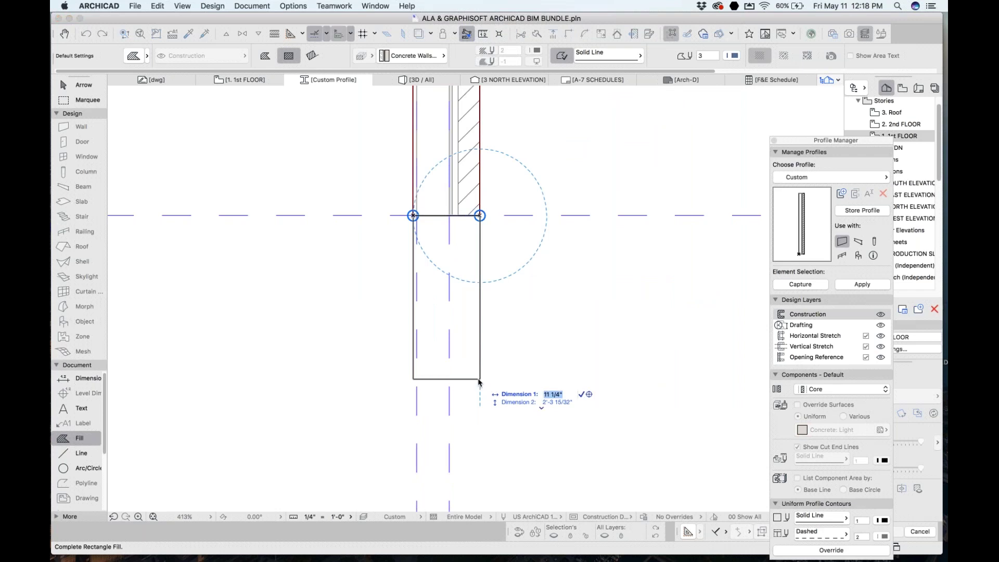
key(Tab)
text(4)
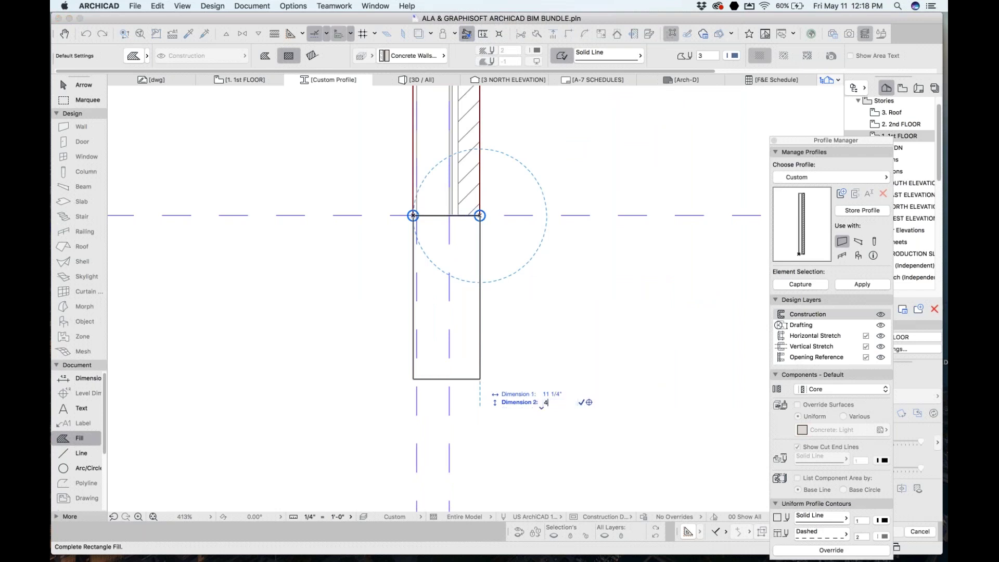
key(Return)
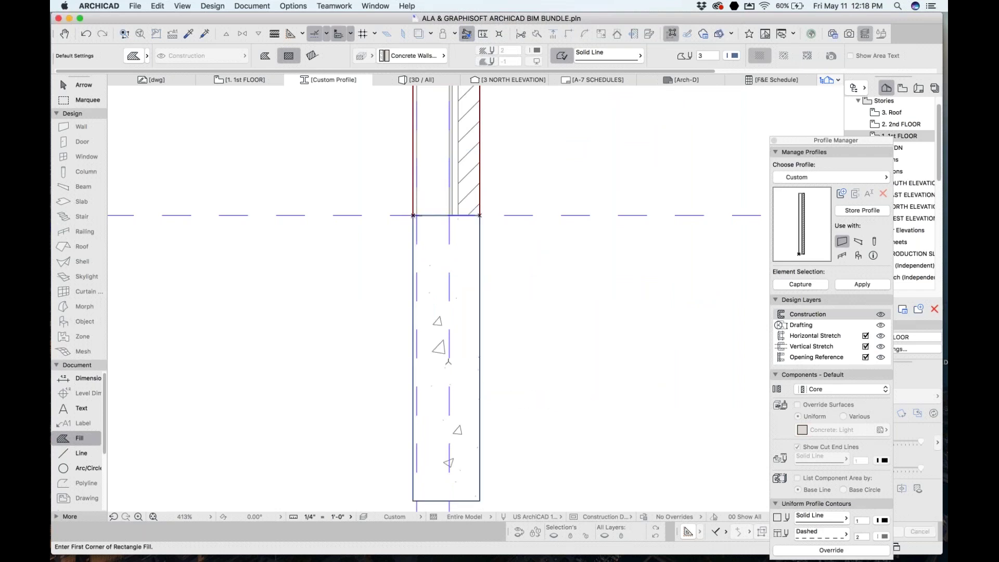
- Draw a concrete footing fill 2'-6" wide and 1' high under the foundation wall, projecting on both sides
scroll(449, 361, down, 2)
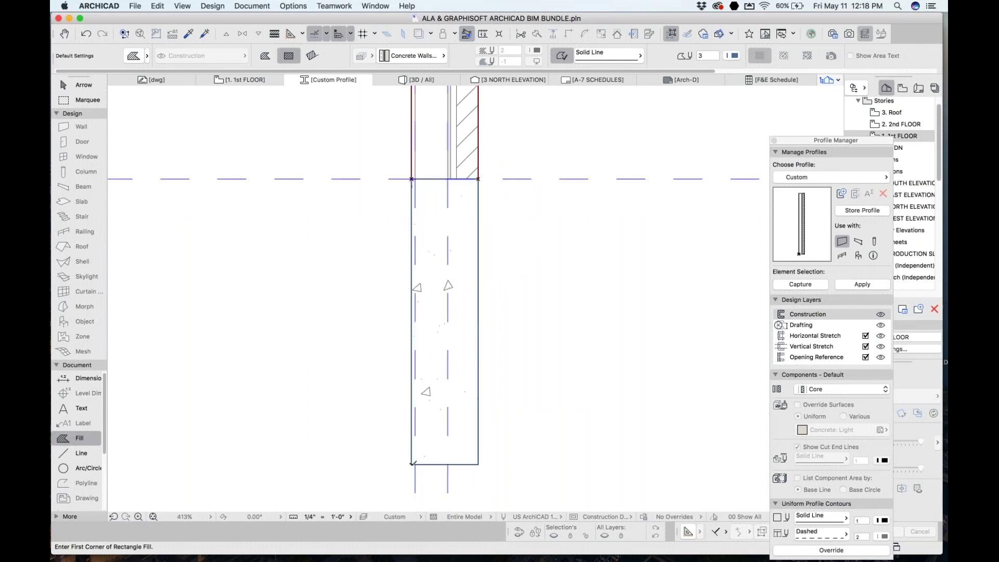
click(354, 464)
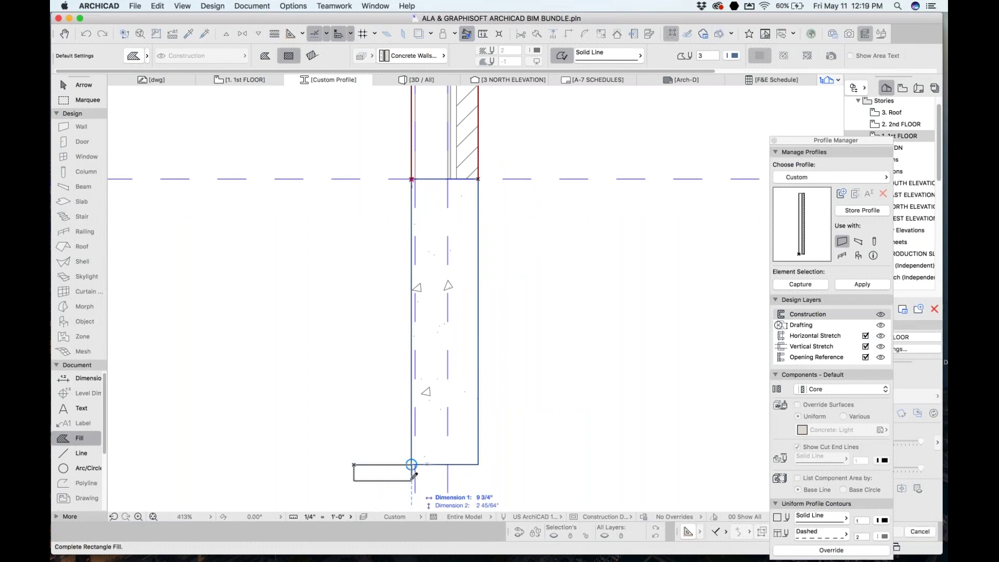
scroll(413, 476, down, 3)
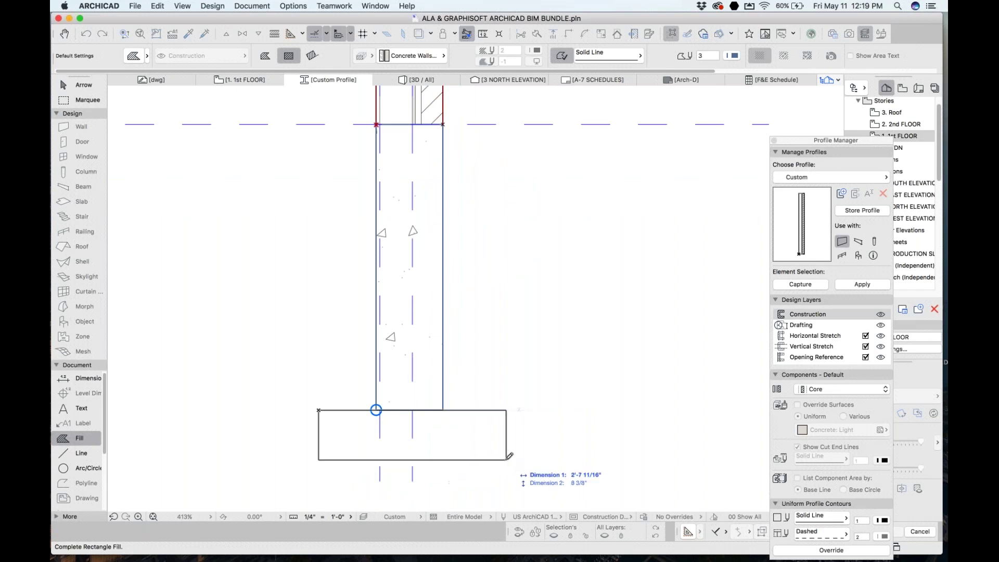
key(Tab)
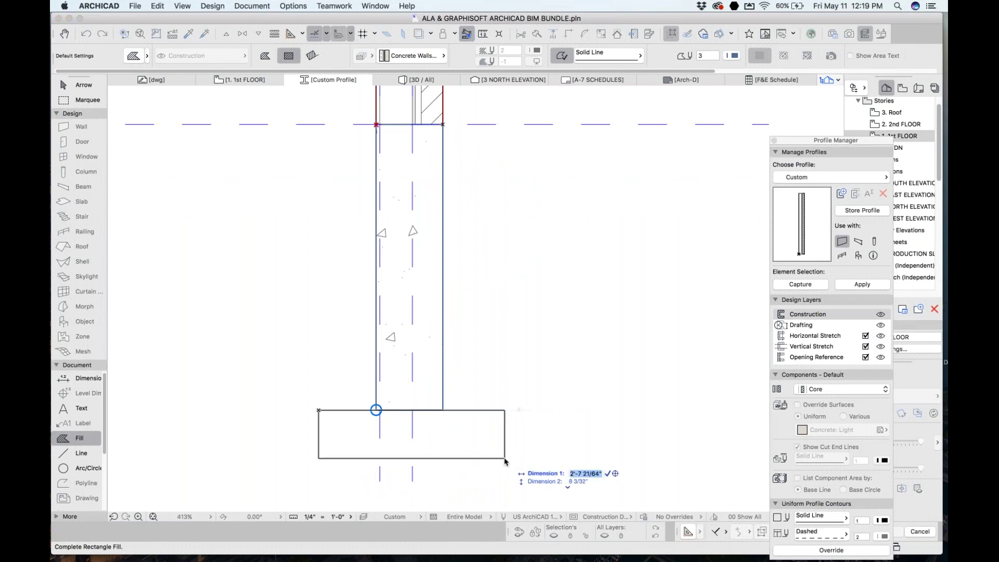
text(2'-6)
key(Tab)
text(1)
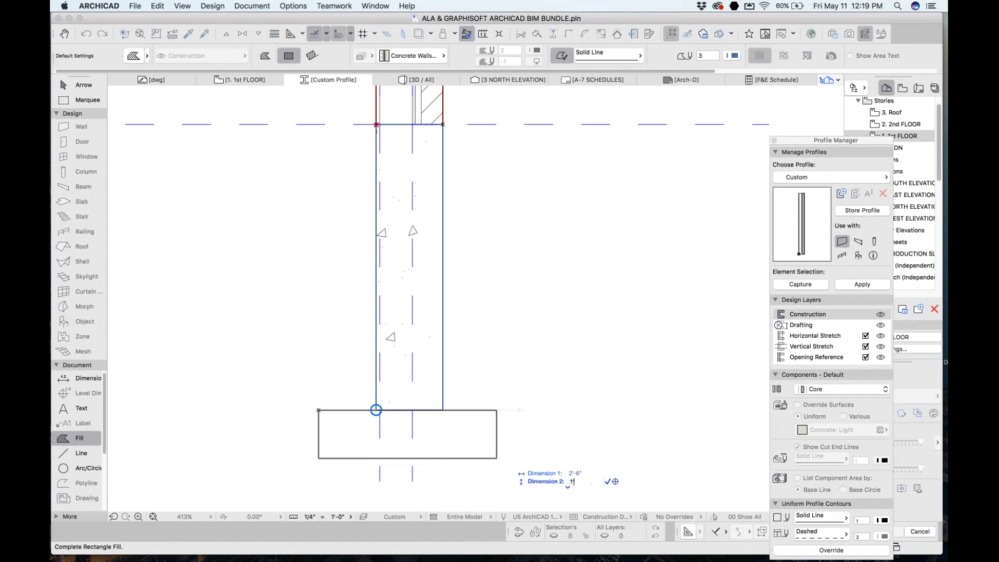
key(Return)
- Notch the upper exterior edge of the concrete foundation wall back to the sheathing's inner face to form a brick ledge
scroll(445, 259, down, 3)
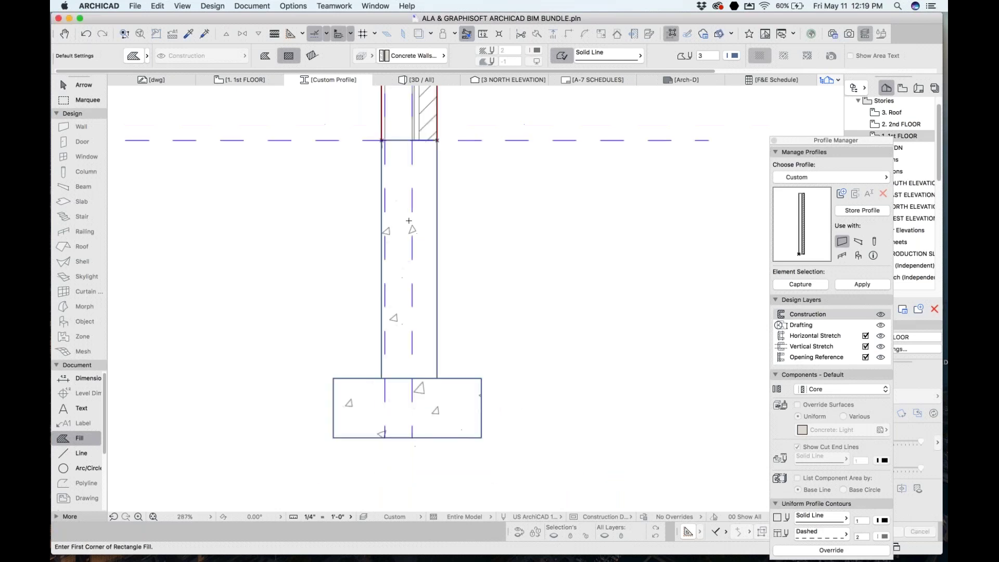
shift+click(452, 218)
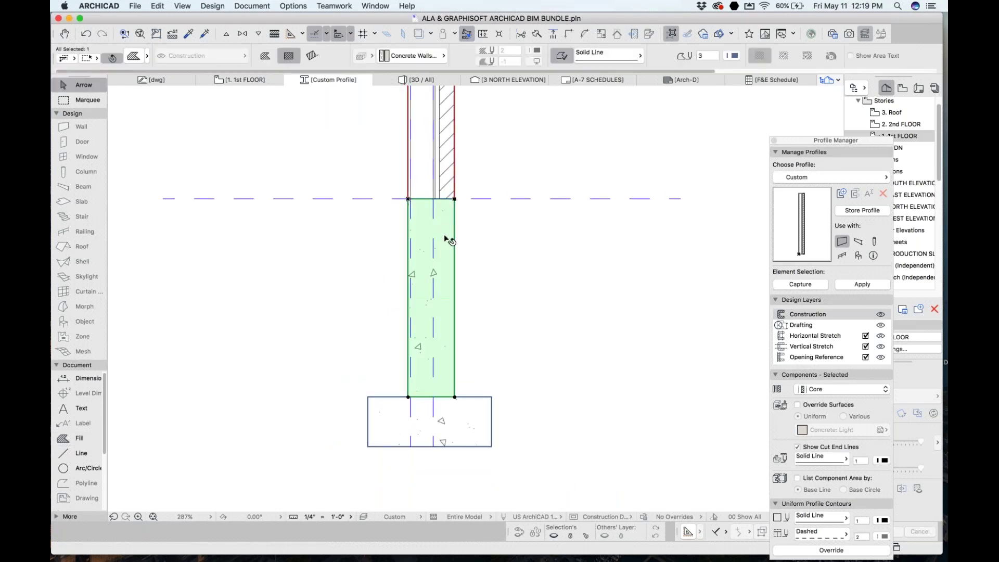
click(457, 256)
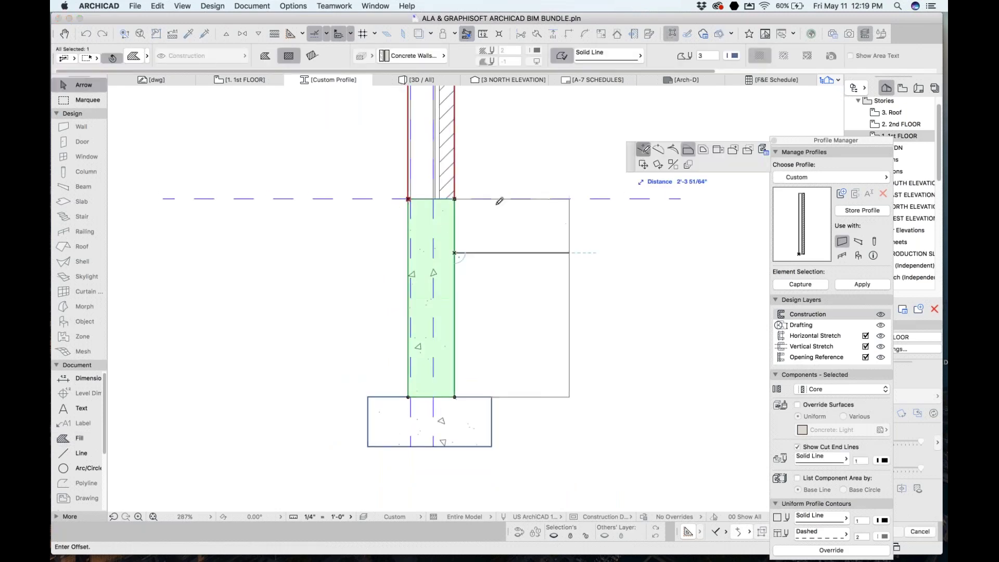
click(454, 233)
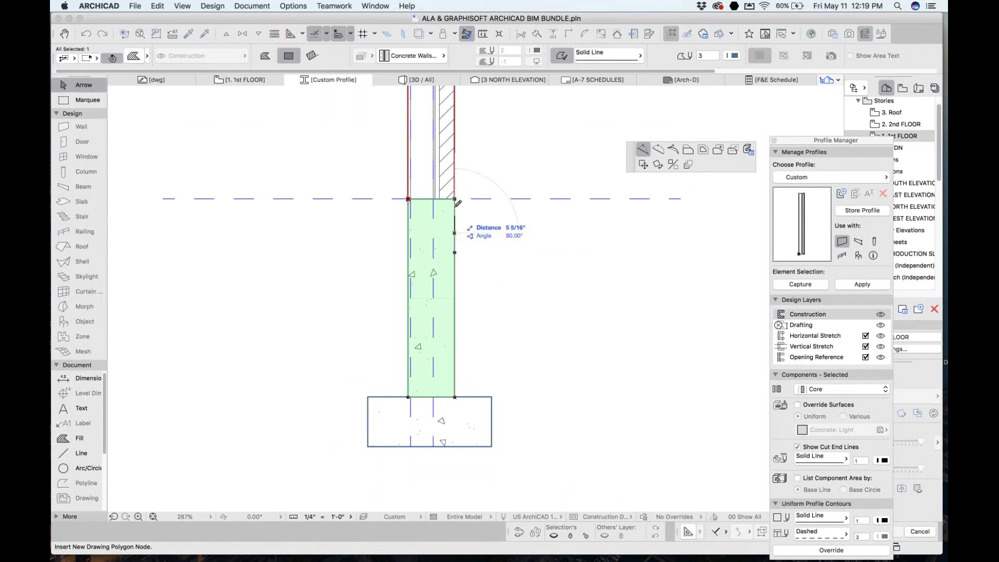
click(689, 150)
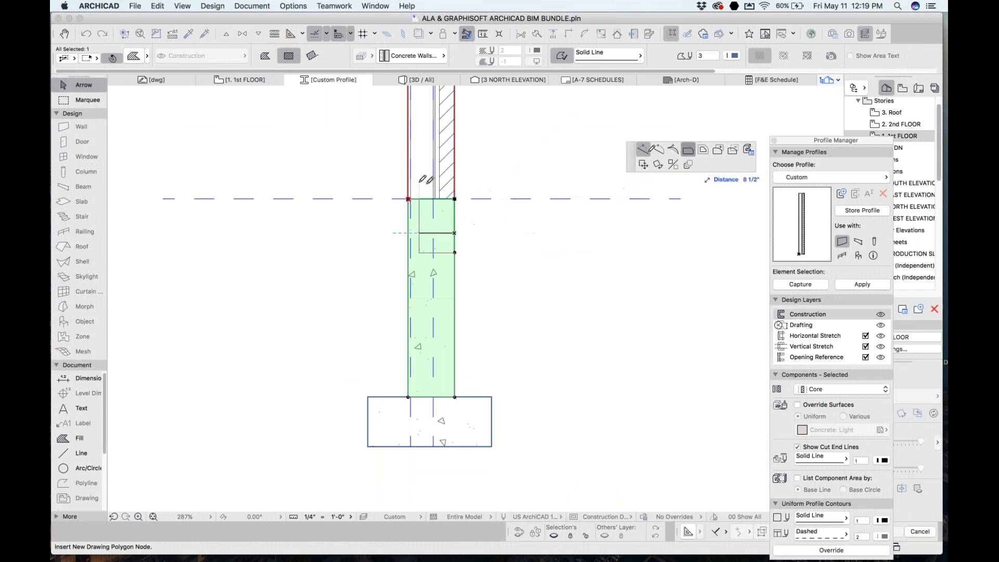
scroll(435, 193, up, 3)
click(442, 200)
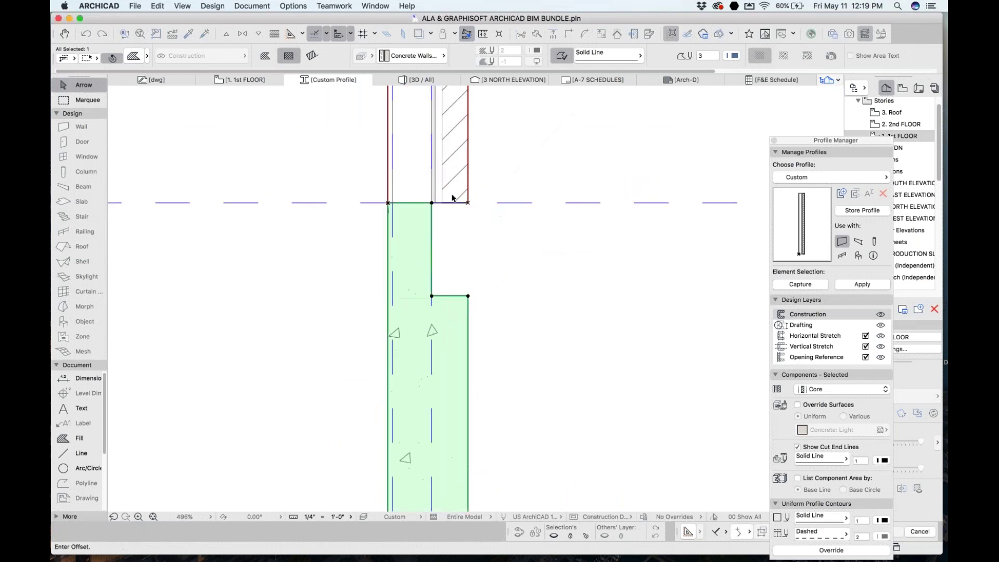
- Stretch the bottom edge of the brick component down to the concrete brick ledge
click(461, 193)
scroll(457, 205, up, 3)
click(464, 199)
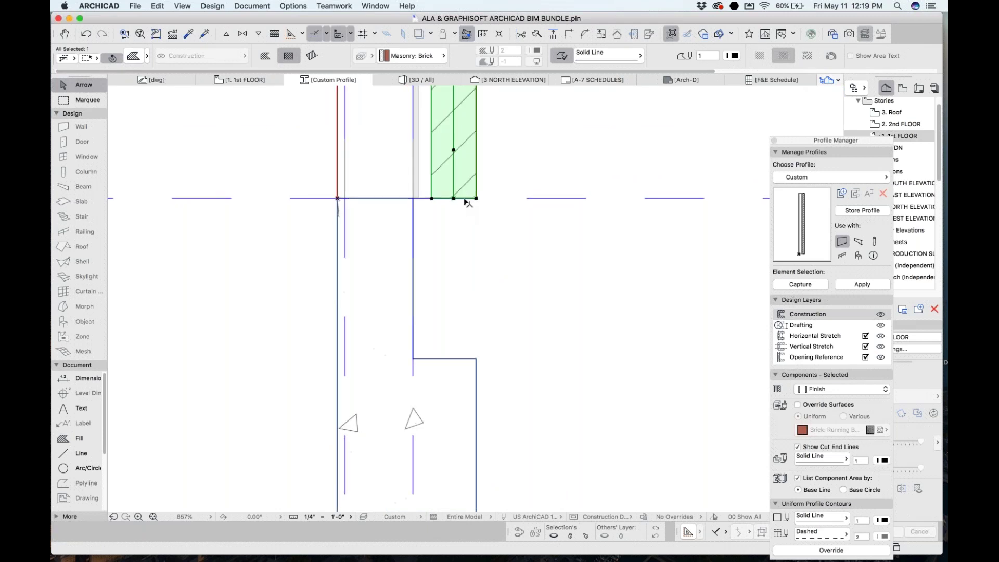
click(478, 358)
- Stretch the bottom edge of the sheathing component past the floor line, more than halfway down to the brick ledge
scroll(411, 167, up, 4)
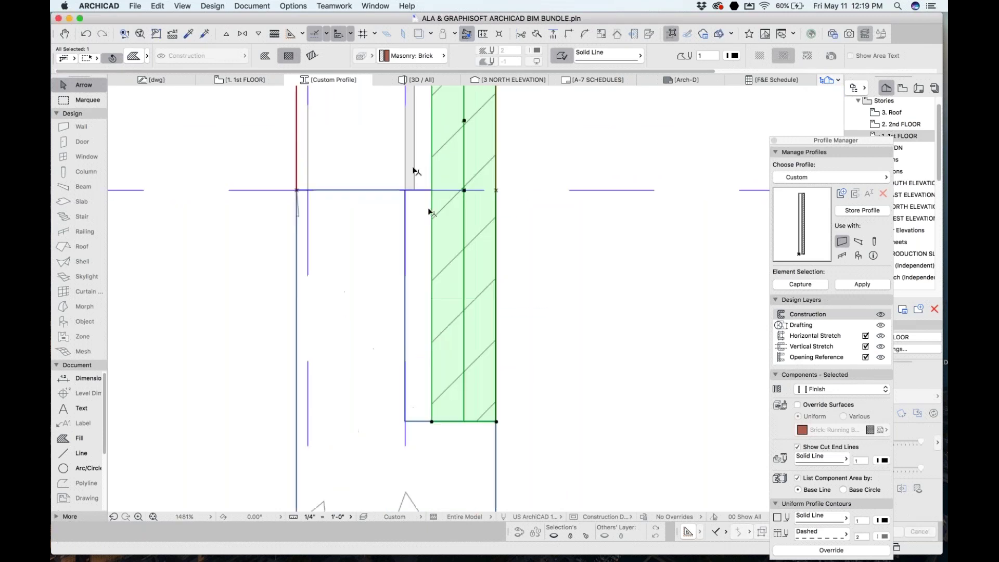
click(405, 172)
scroll(406, 186, up, 5)
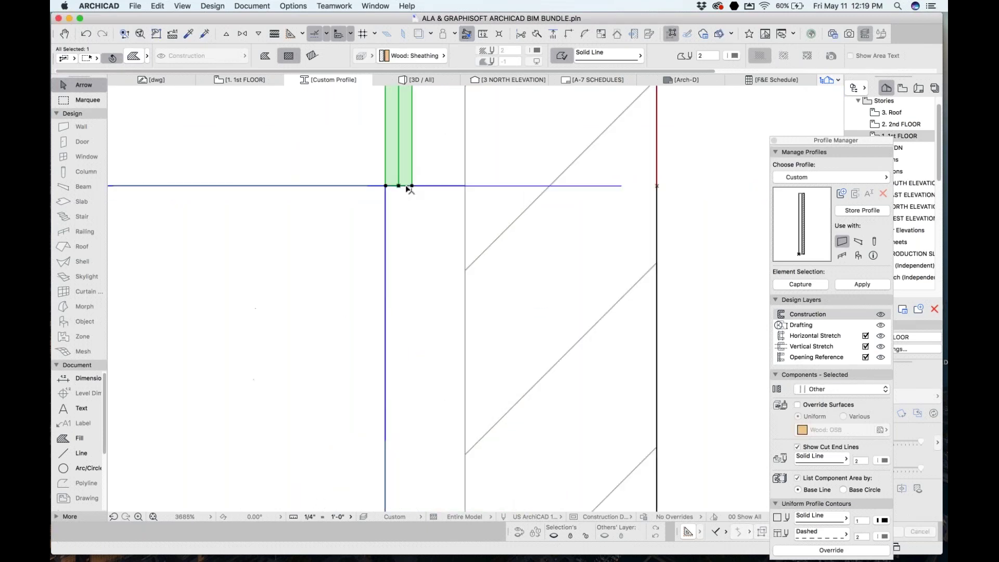
click(407, 186)
scroll(401, 239, down, 8)
click(401, 329)
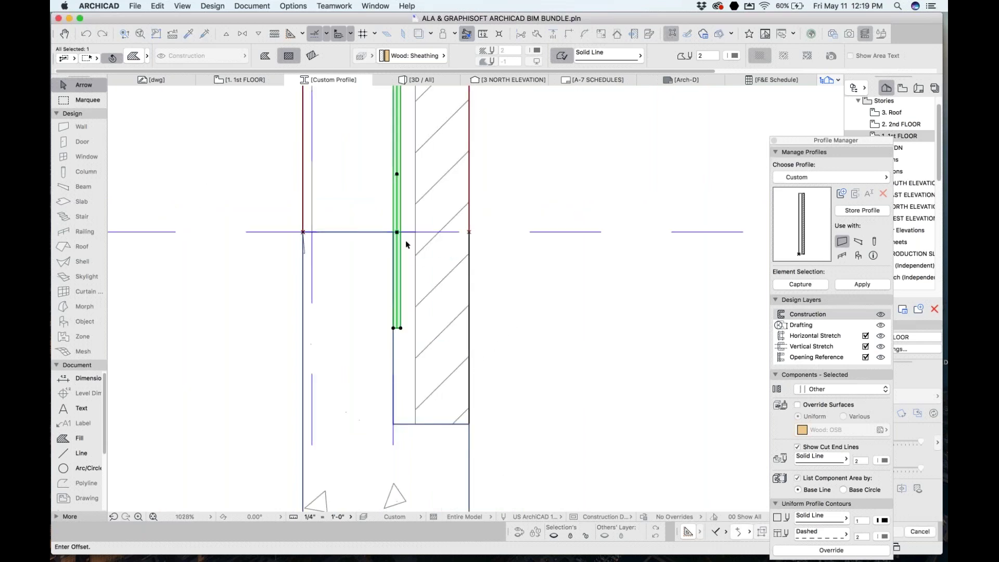
- Stretch the bottom edge of the air space component down to the brick ledge
click(408, 222)
scroll(413, 232, up, 2)
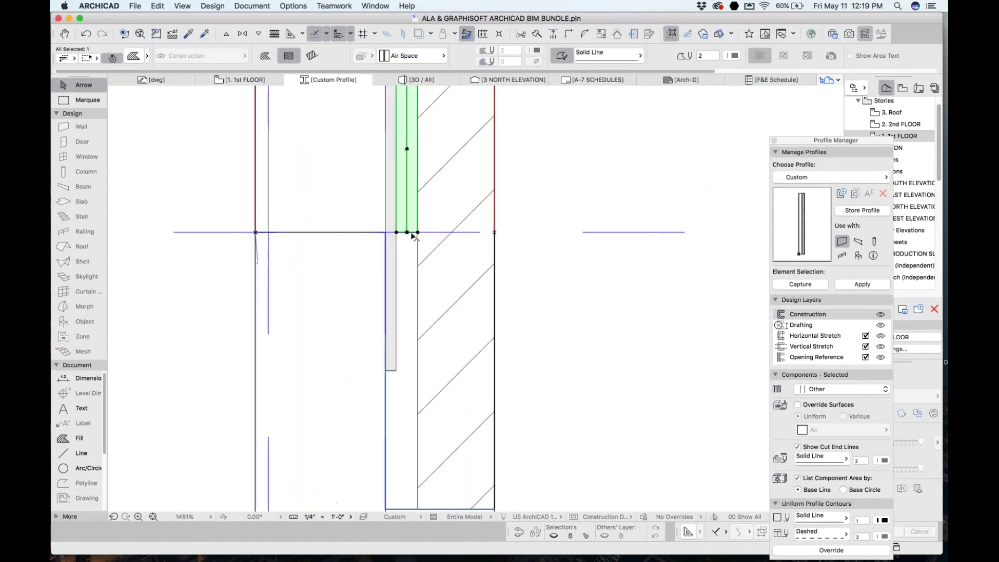
click(412, 233)
scroll(417, 245, down, 3)
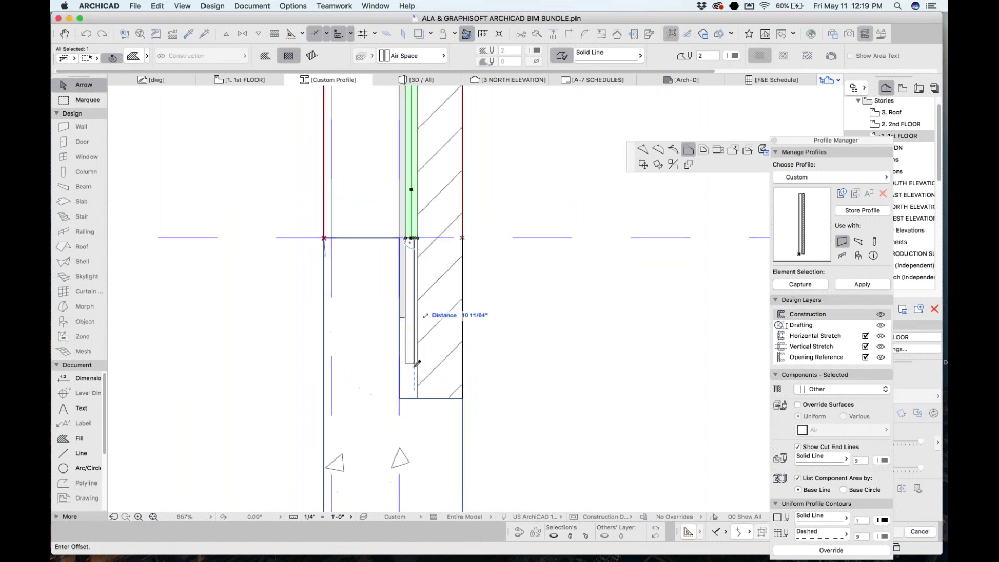
click(417, 397)
- Extend the lower part of the air space beneath the sheathing inward to the concrete wall face, and clear the selection
click(406, 354)
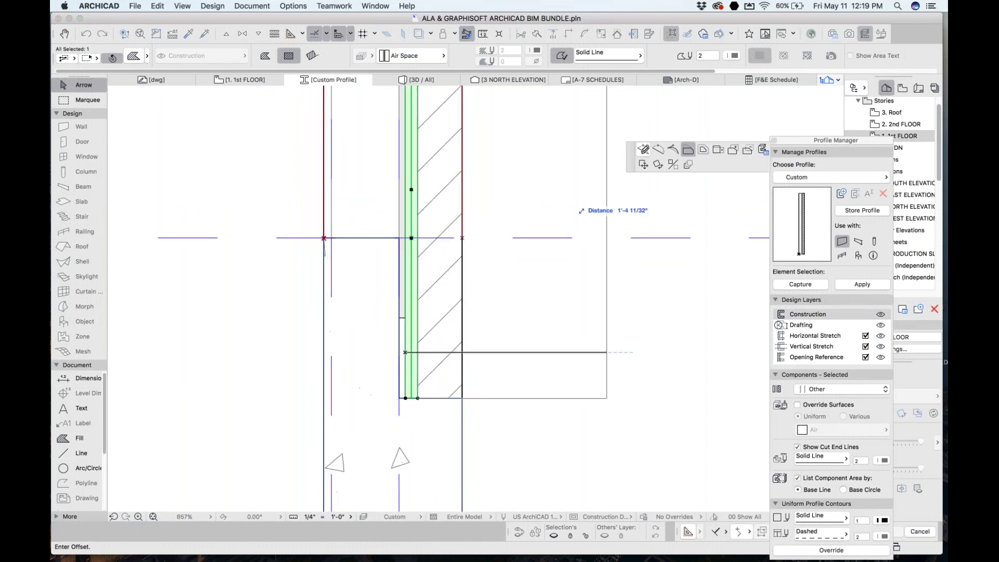
click(407, 317)
click(406, 317)
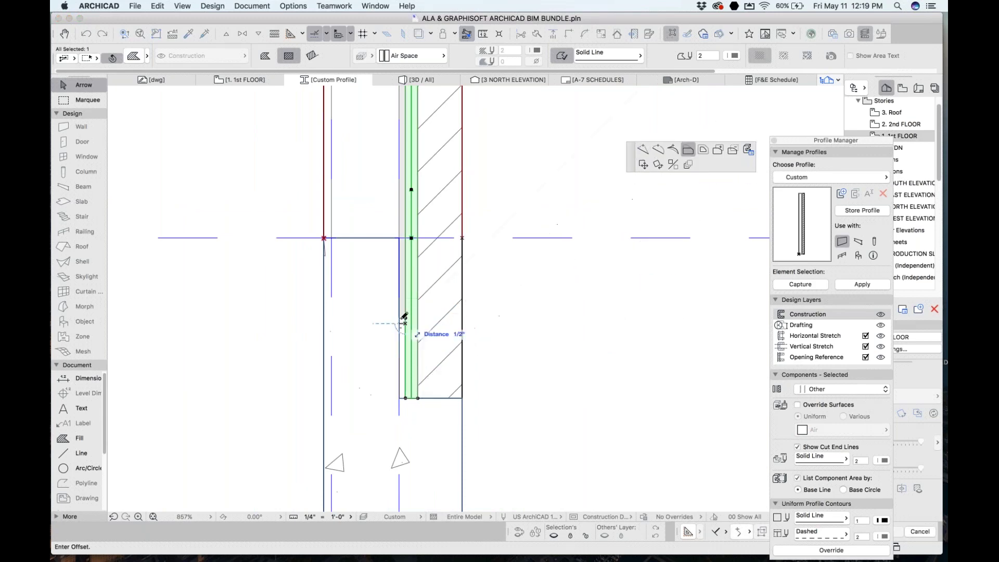
click(405, 318)
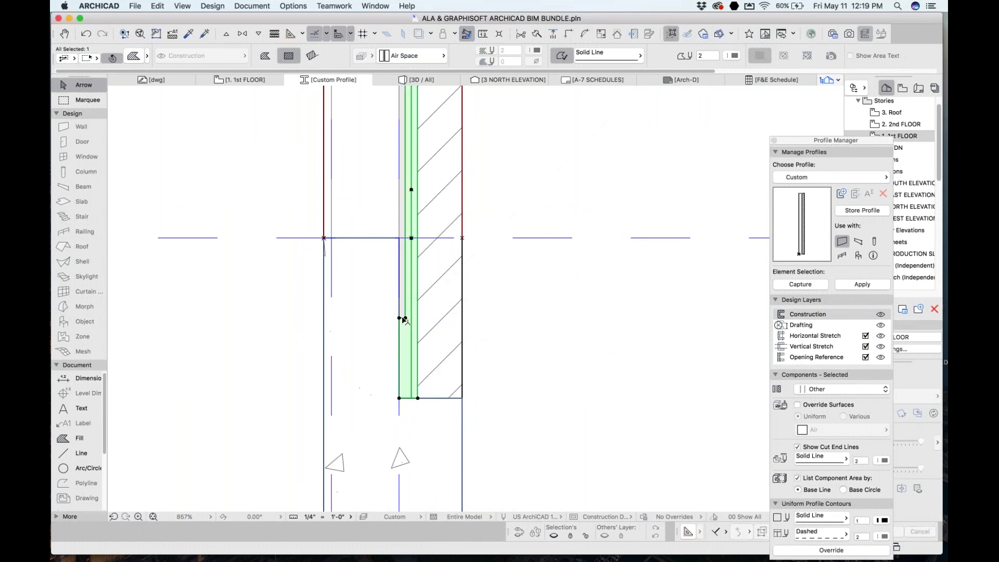
click(476, 244)
- Split the wall components and stretch lines at the horizontal line on top of the foundation, and delete everything above it
scroll(494, 264, down, 10)
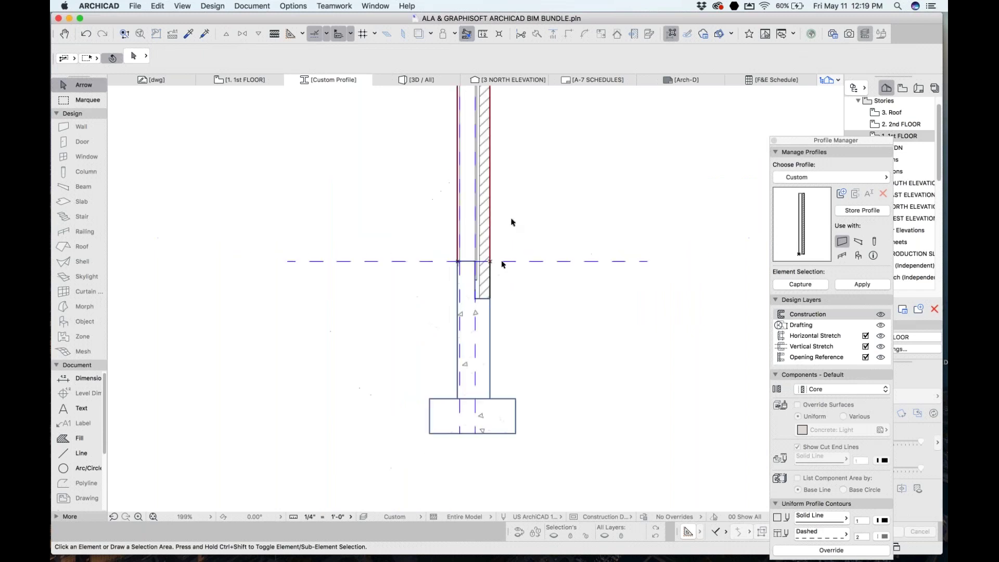
scroll(516, 315, down, 2)
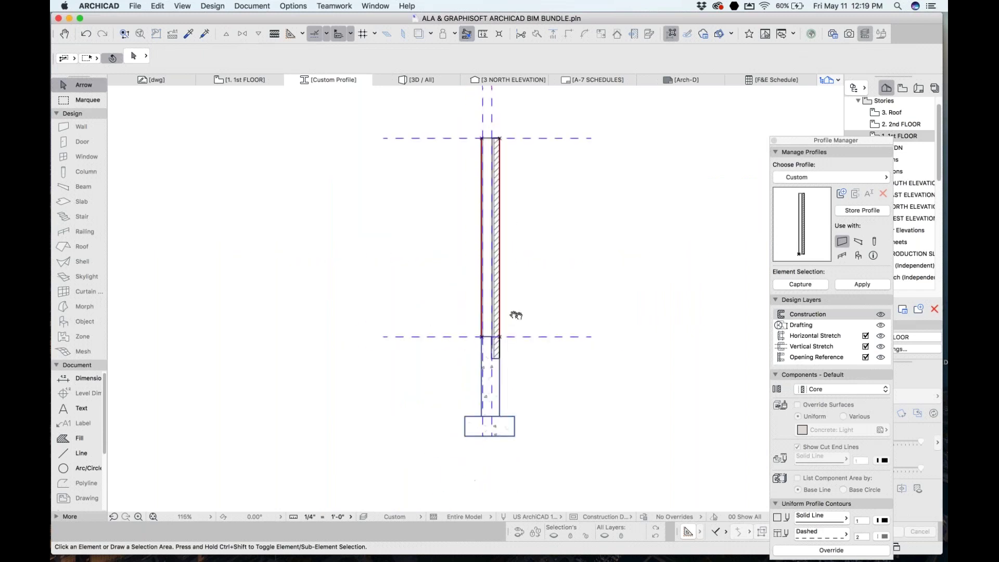
click(577, 312)
click(402, 139)
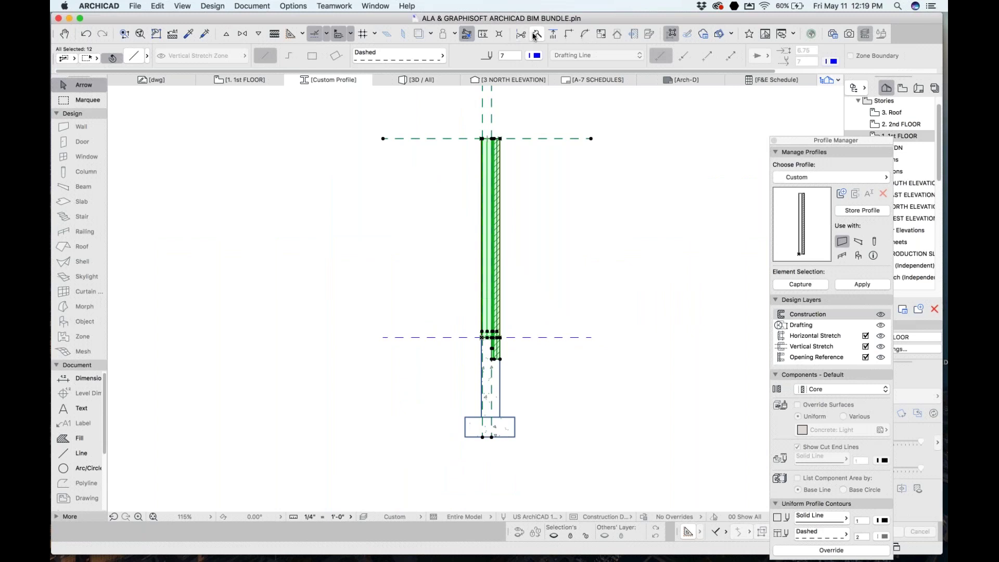
click(536, 35)
click(483, 338)
click(531, 255)
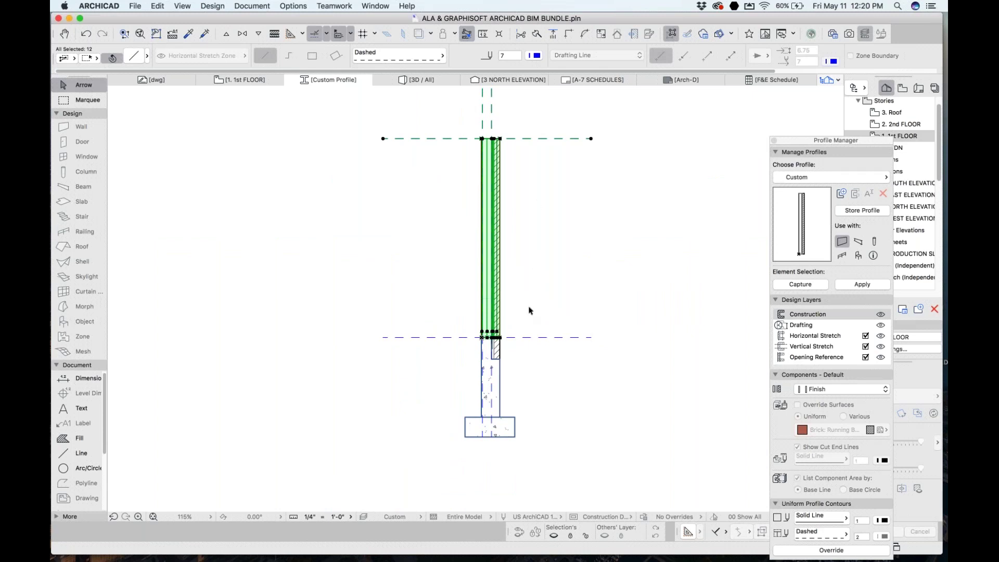
key(Delete)
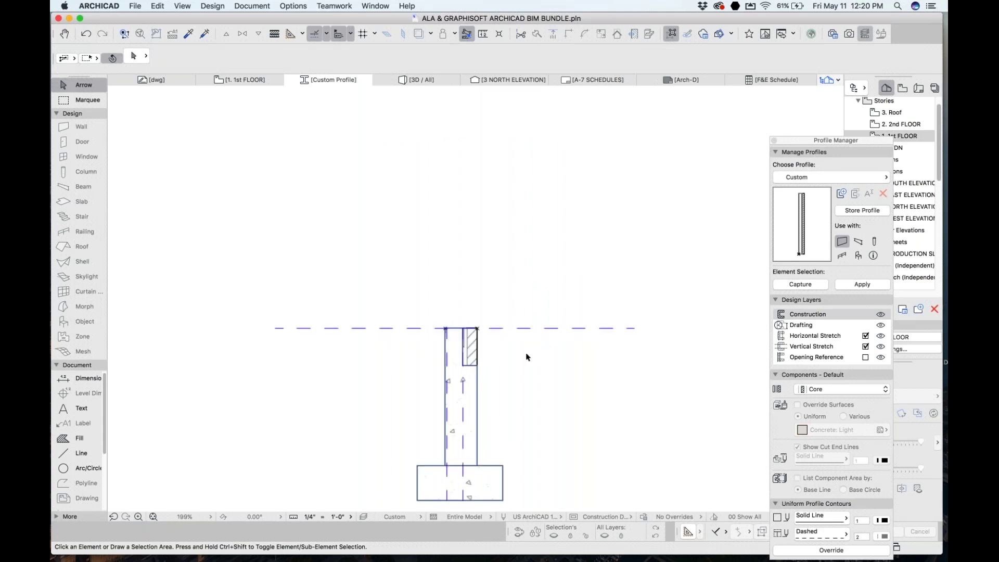
- Store the edited foundation wall section as a new profile named FOUNDATION
scroll(526, 352, up, 3)
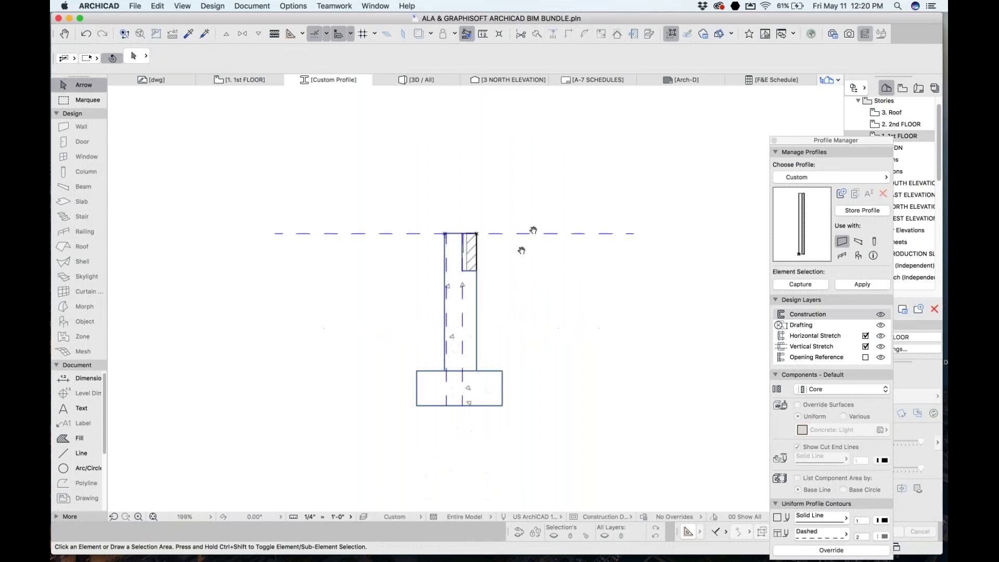
click(866, 214)
text(f)
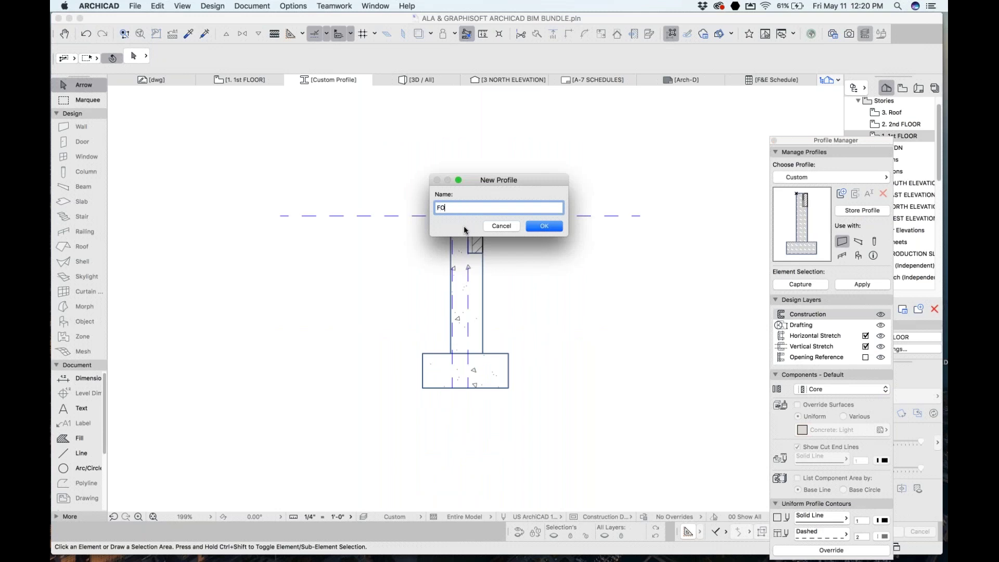
key(Return)
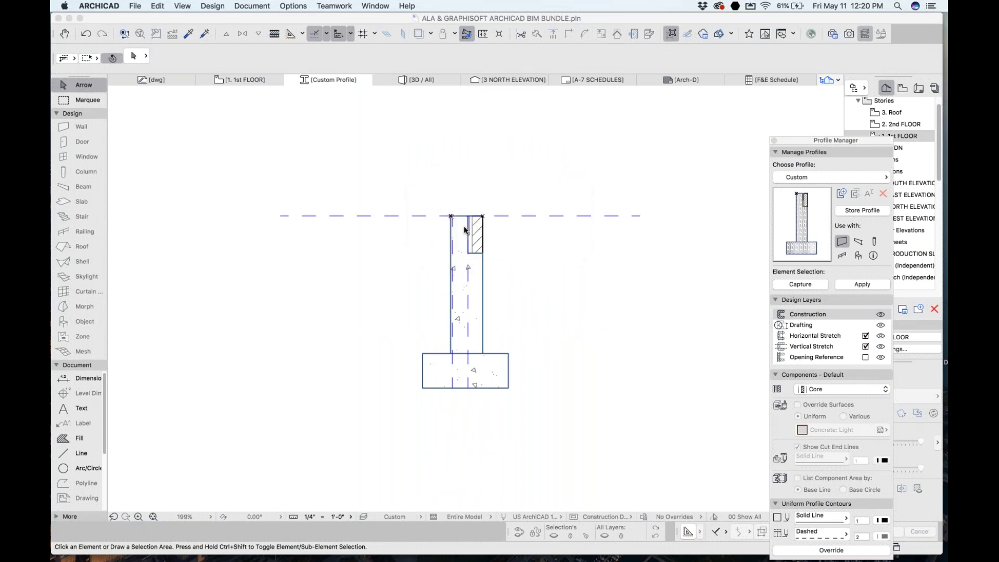
- Open the -1. FDN story plan and set up the Wall tool with the FOUNDATION profile
click(800, 147)
drag(800, 147, 694, 141)
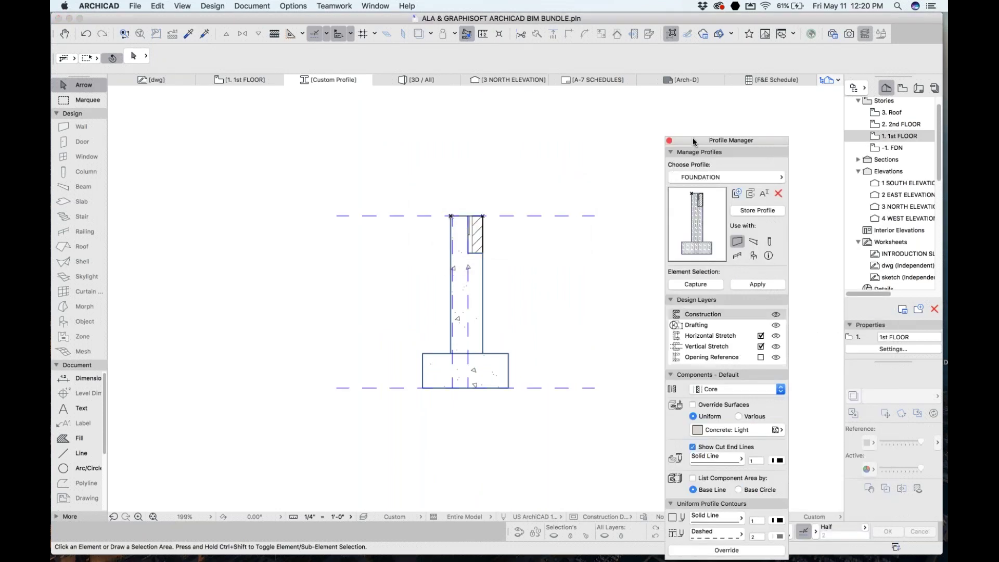
click(893, 149)
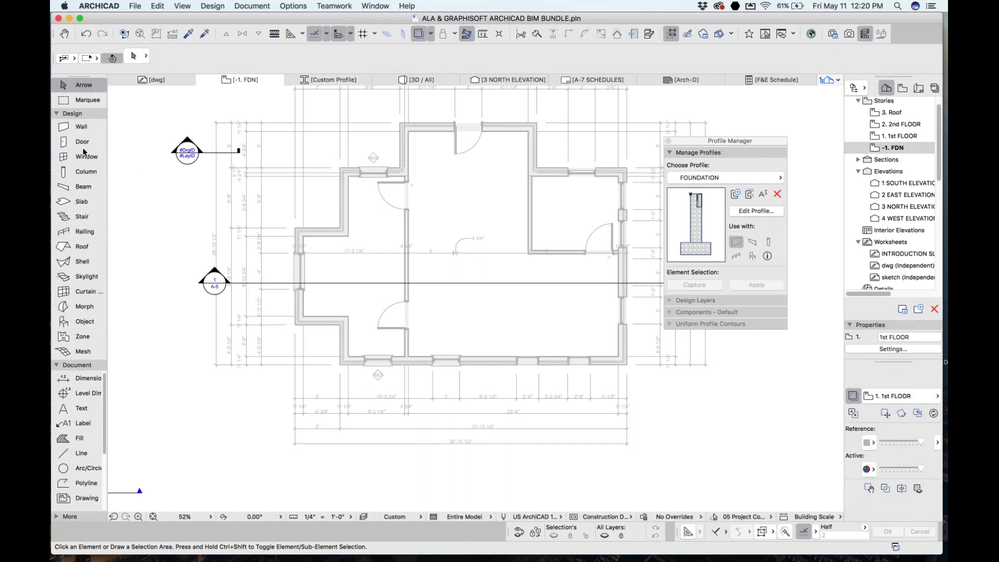
click(82, 130)
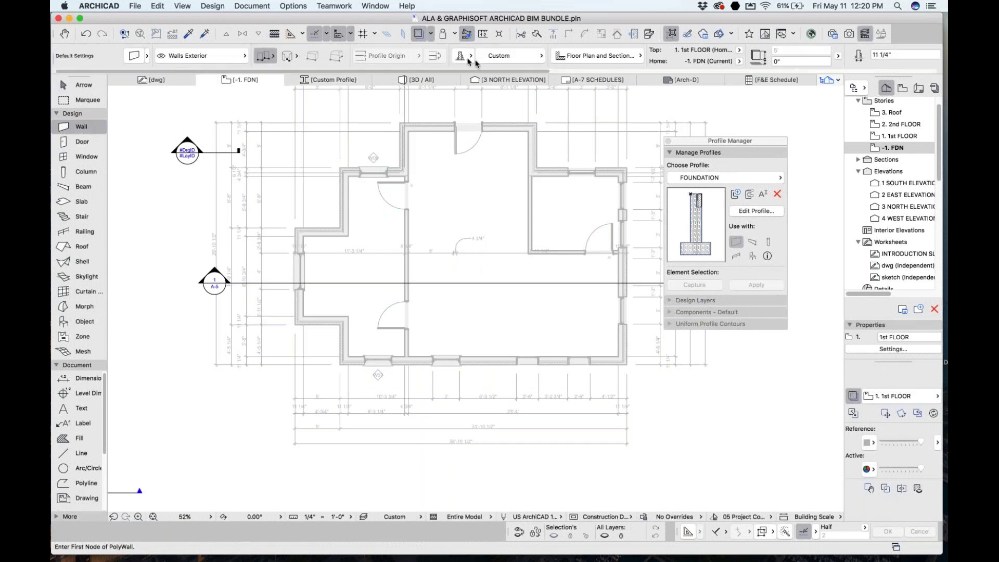
click(495, 58)
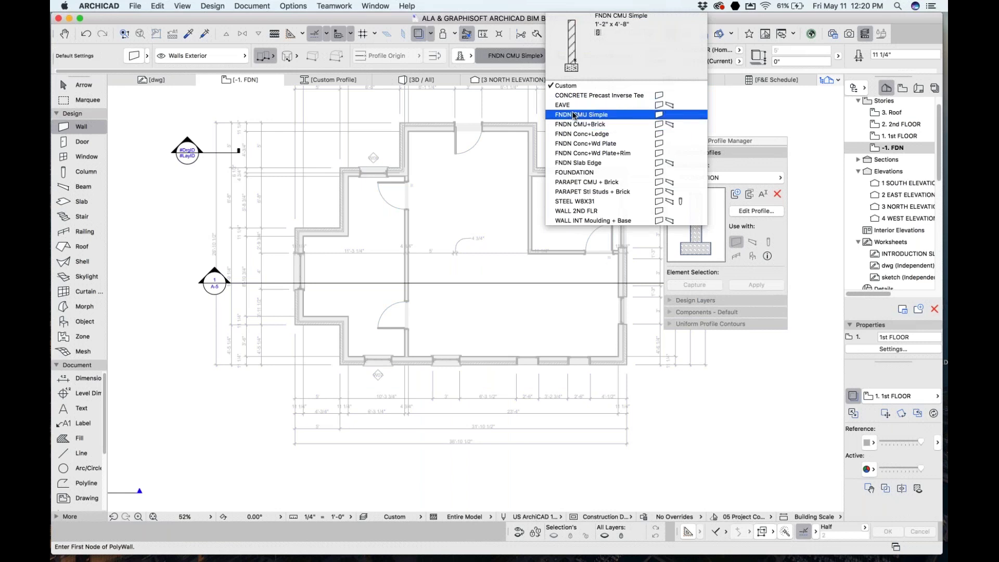
click(574, 174)
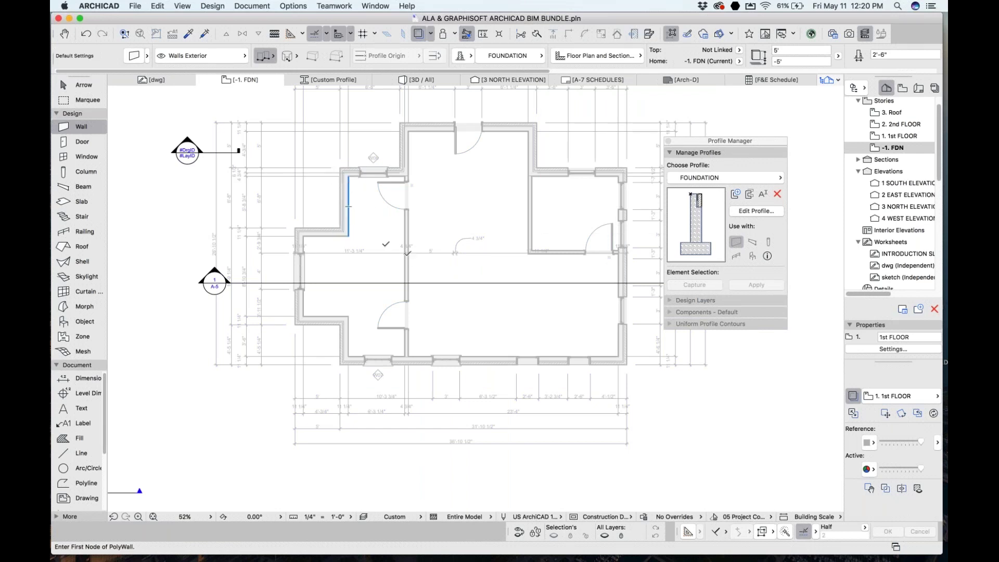
- Try to trace foundation walls automatically from the first-floor exterior wall edges and from the entry projection, undoing each attempt
click(348, 228)
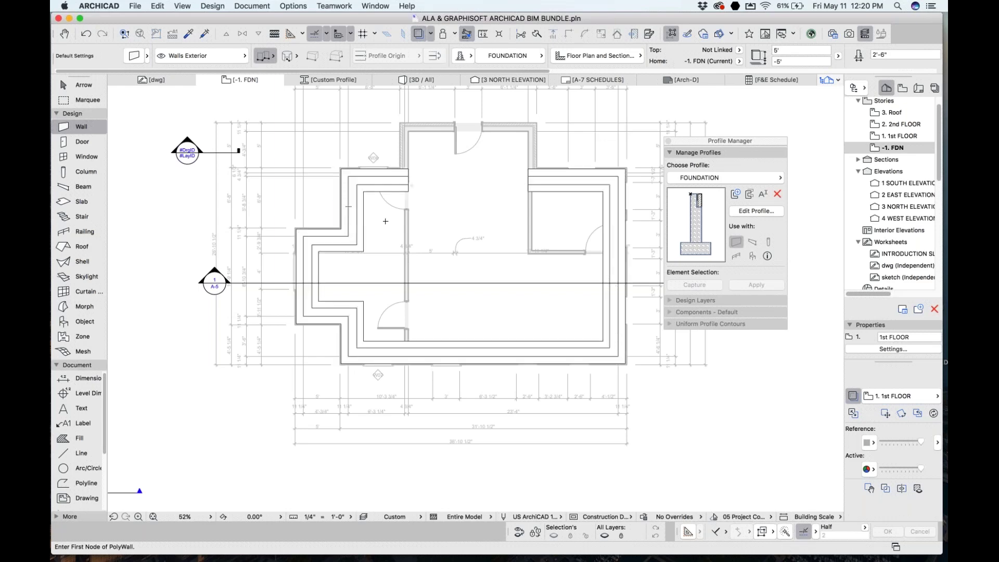
key(super+z)
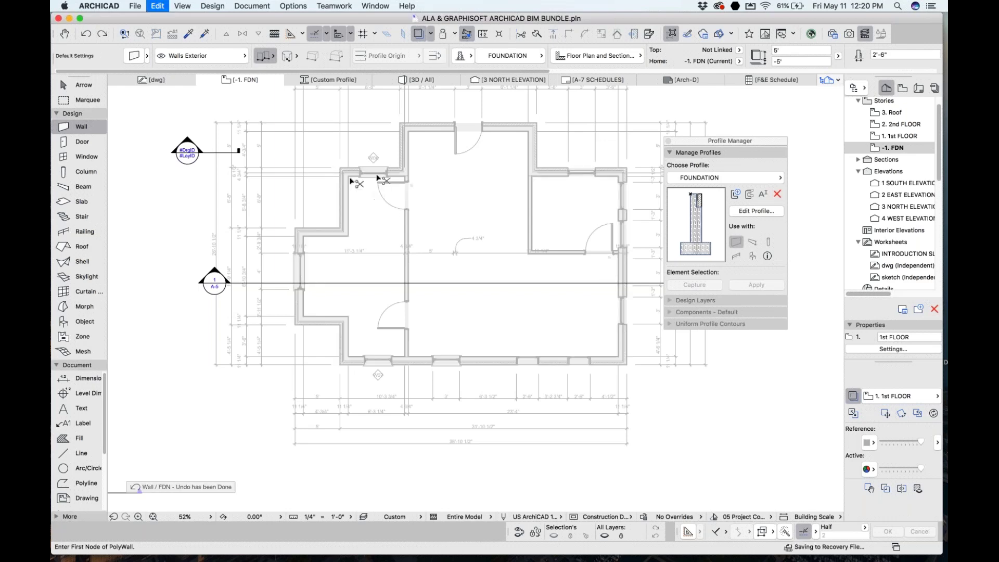
scroll(464, 201, down, 2)
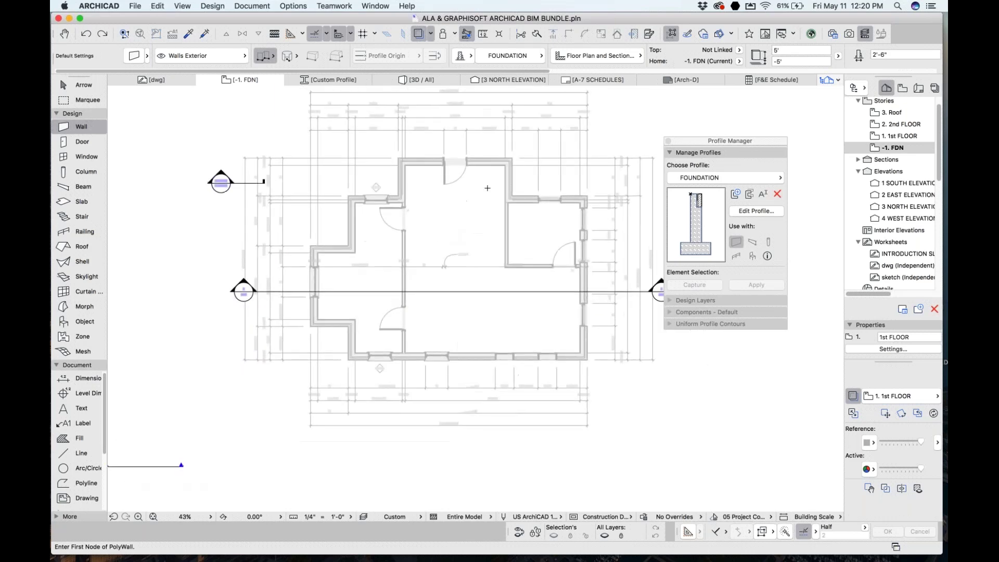
click(490, 165)
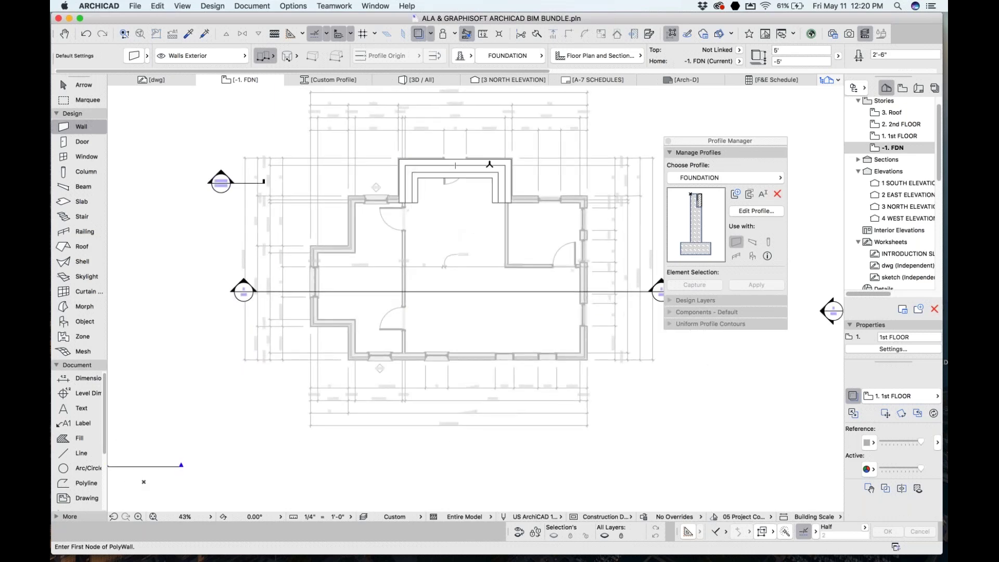
key(super+z)
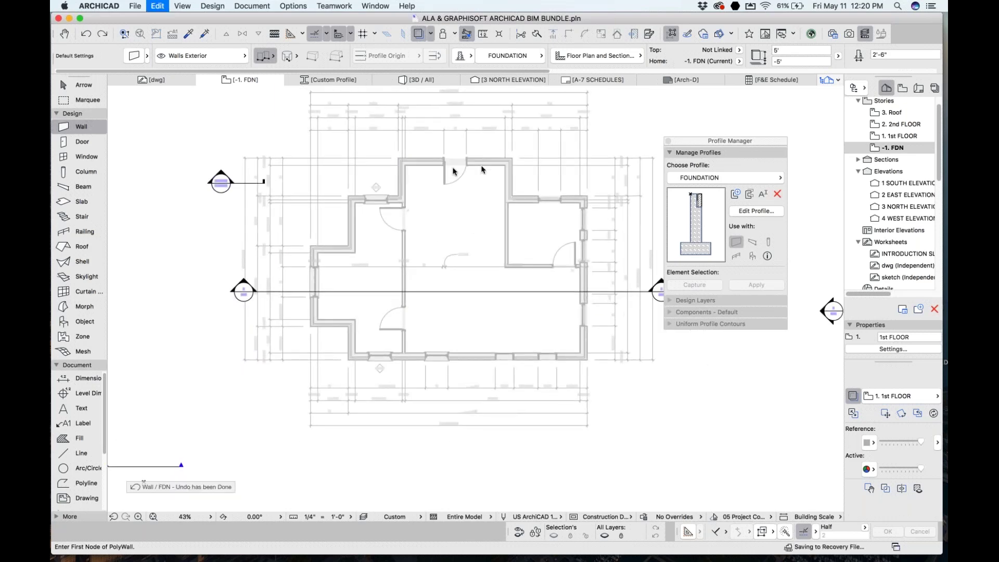
- Draw a chained FOUNDATION wall along the entry projection's door wall between its corners, and continue it along the adjoining side wall
click(406, 165)
scroll(494, 163, up, 6)
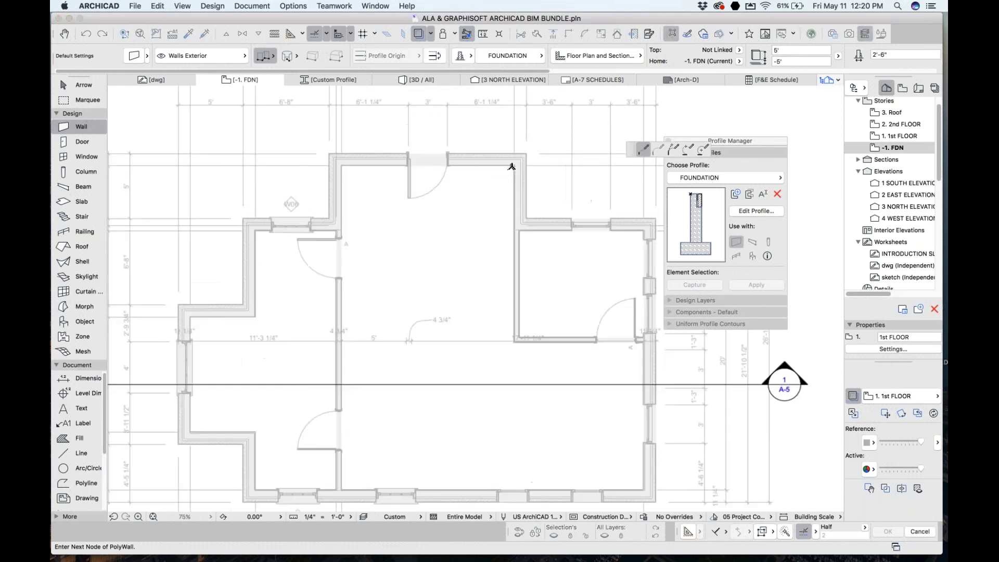
click(514, 169)
scroll(514, 169, up, 15)
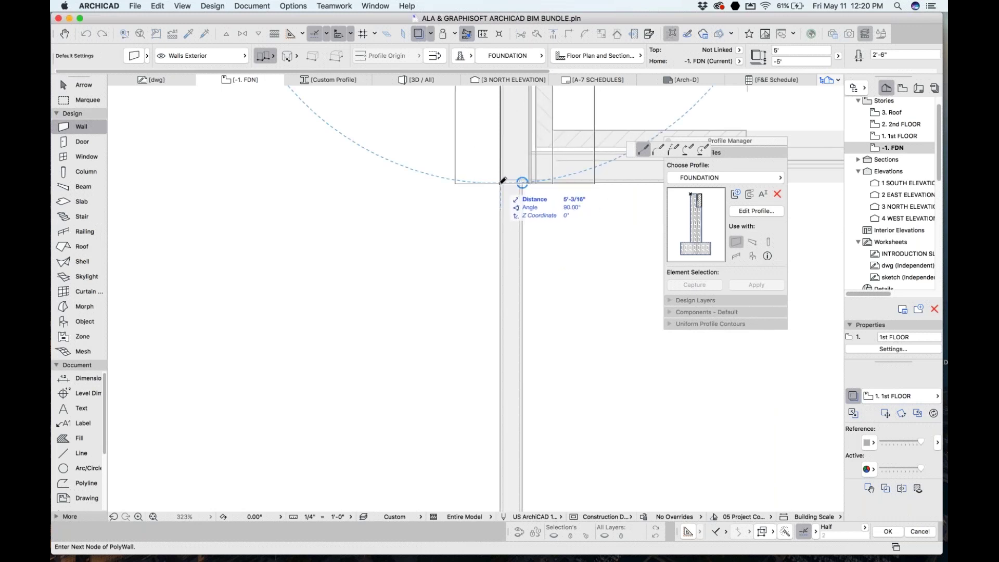
- Continue the FOUNDATION polywall along the inside faces of the first-floor exterior walls to the plan's lower-right inside corner
scroll(501, 183, down, 7)
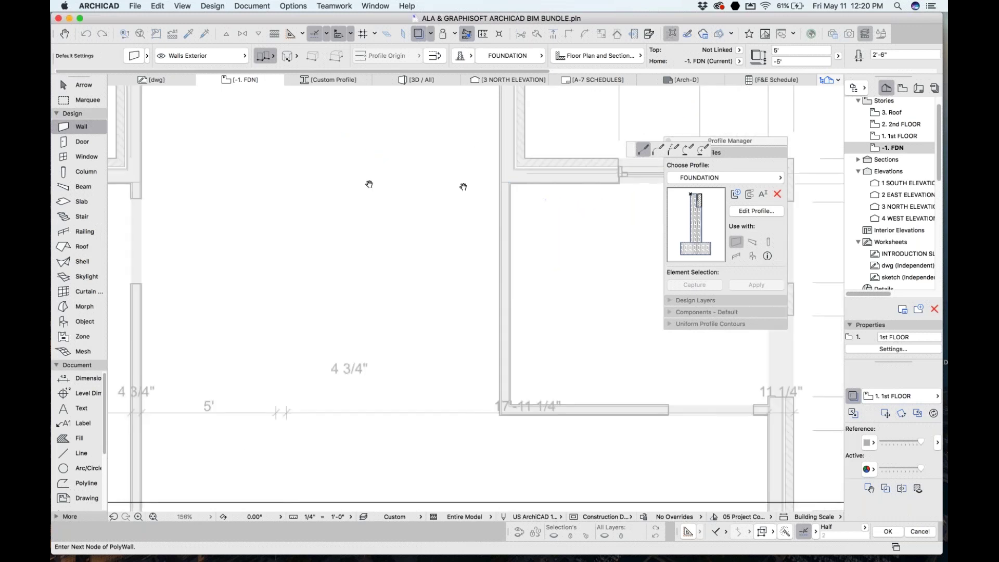
scroll(591, 186, down, 7)
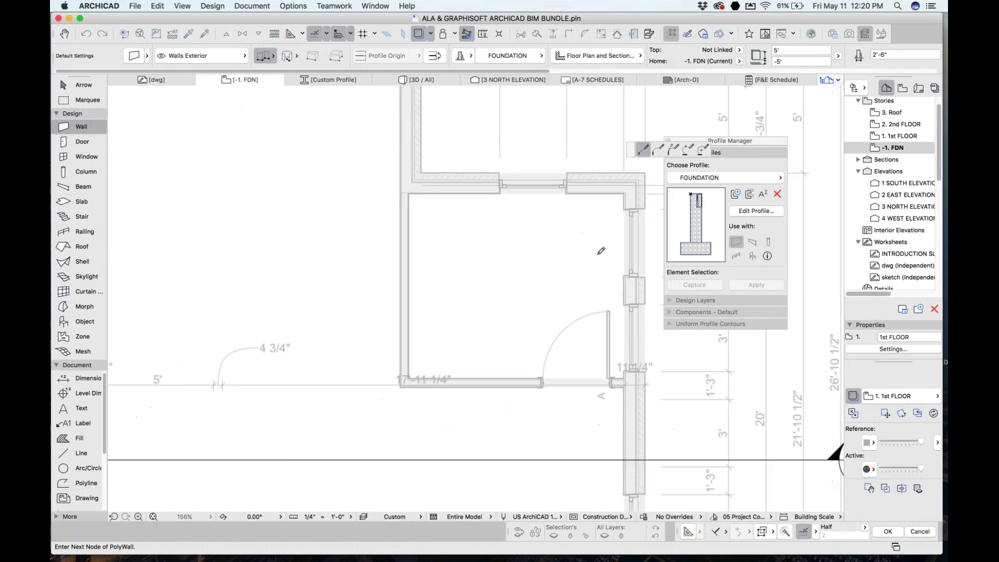
scroll(609, 382, up, 10)
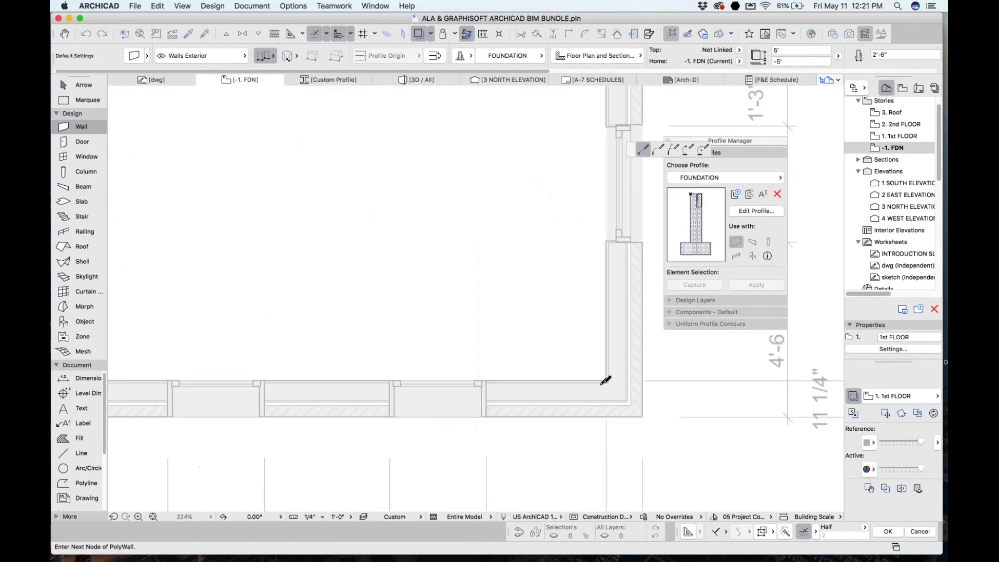
click(609, 376)
- Run the foundation wall along the plan's lower edge and around the lower-left jog to the left bay's lower inside corner
scroll(486, 361, down, 10)
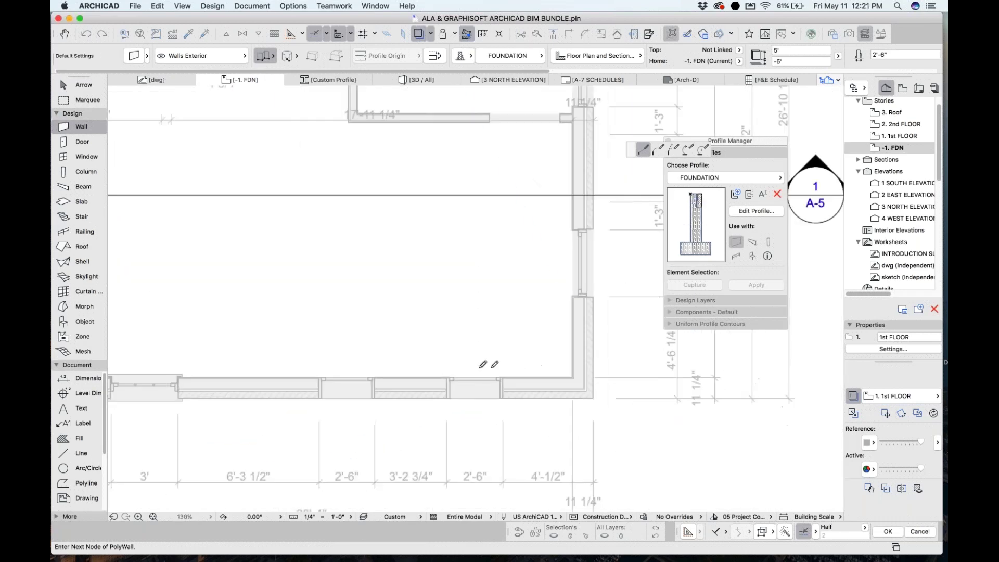
scroll(476, 363, down, 4)
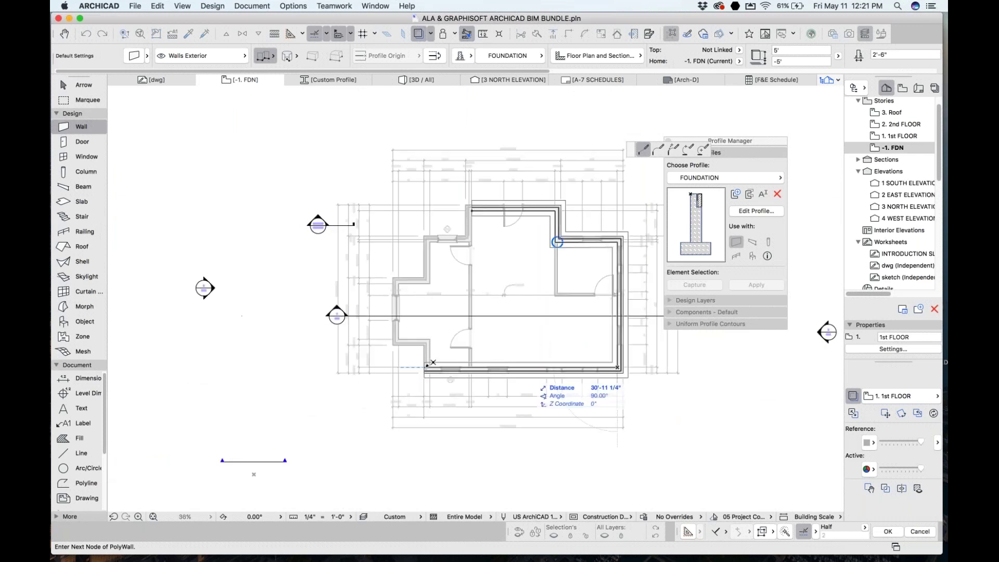
scroll(434, 366, up, 9)
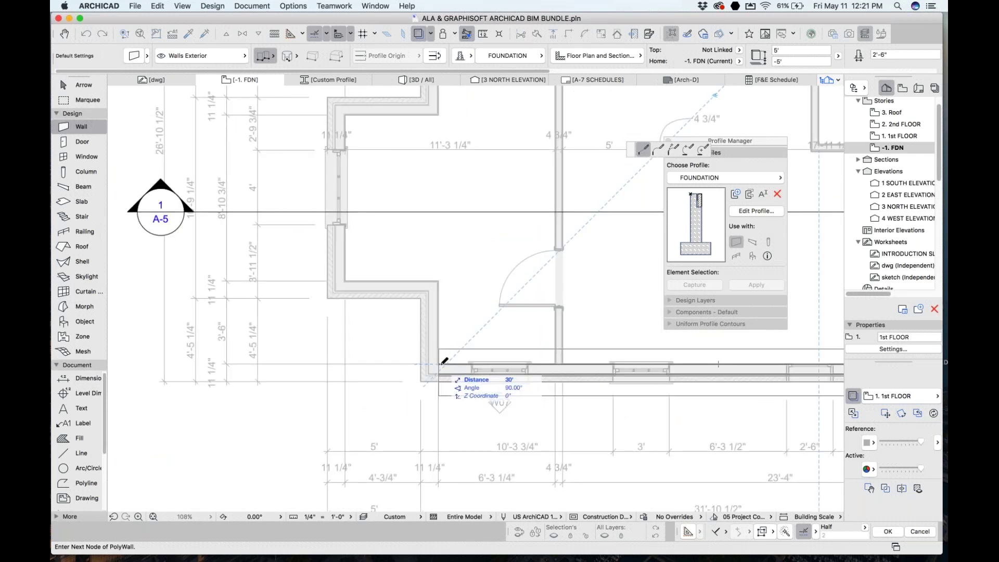
click(438, 281)
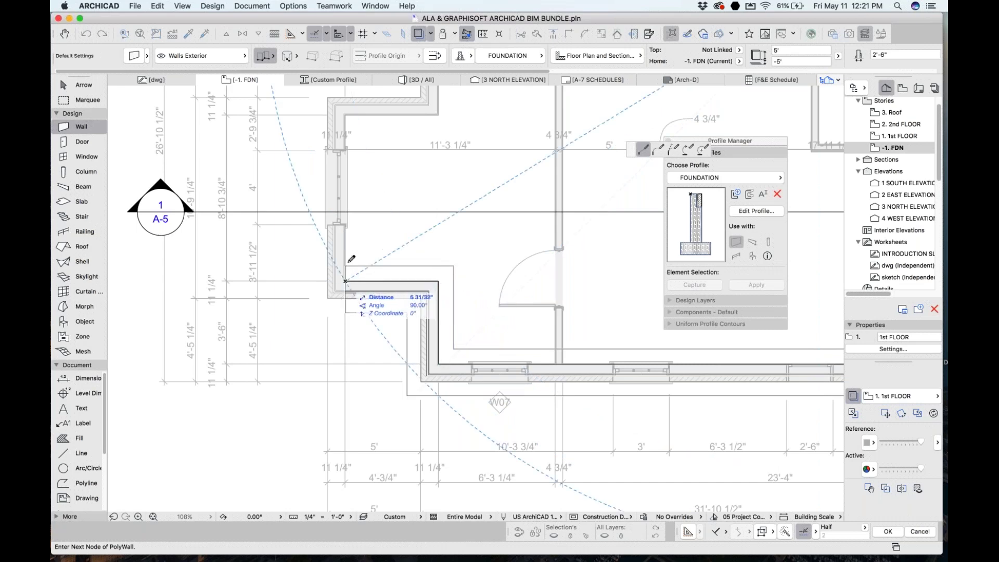
click(345, 281)
- Trace the foundation wall up the left bay, around its upper jog, and up to the inside corner beside window W06
scroll(350, 120, up, 5)
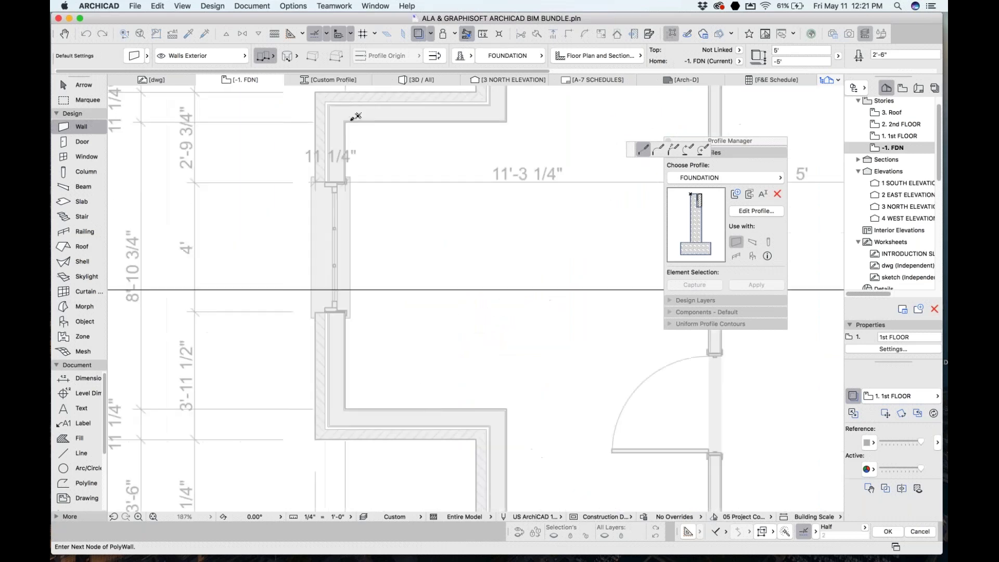
middle_drag(487, 175, 466, 234)
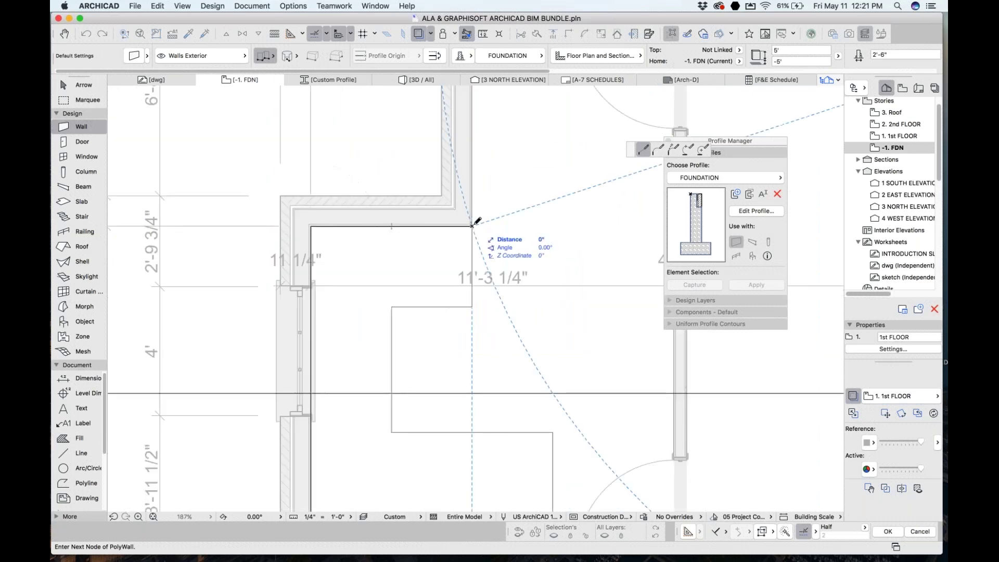
scroll(472, 226, down, 5)
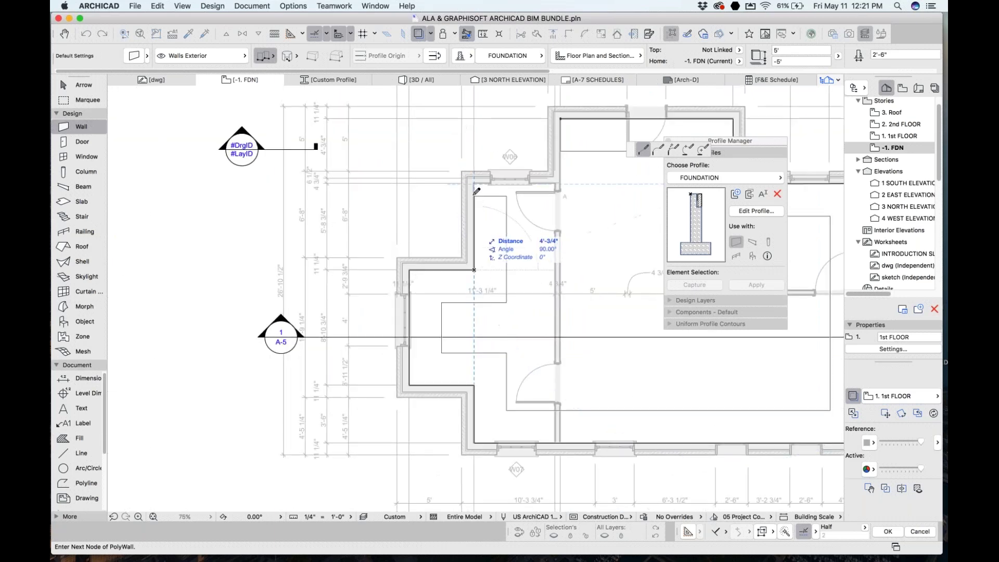
scroll(474, 179, up, 8)
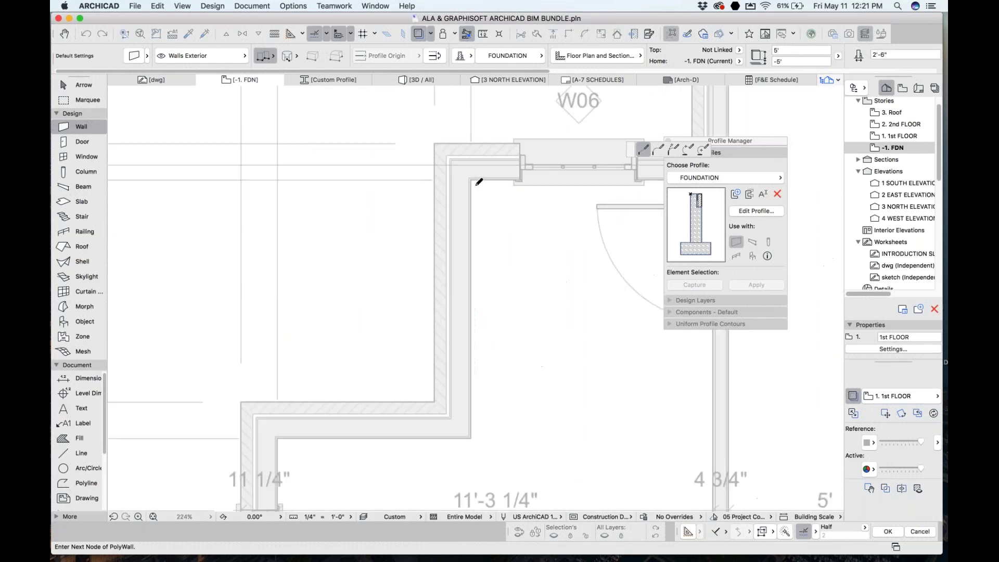
- Carry the foundation wall past window W06 and close the outline at the inside upper-left corner of the upper projection
scroll(473, 171, down, 5)
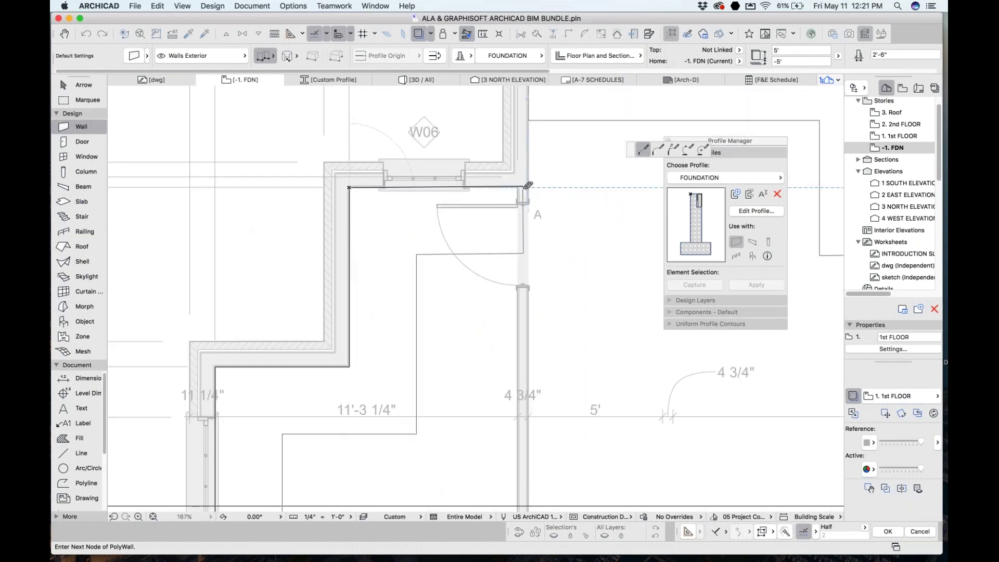
scroll(522, 178, up, 3)
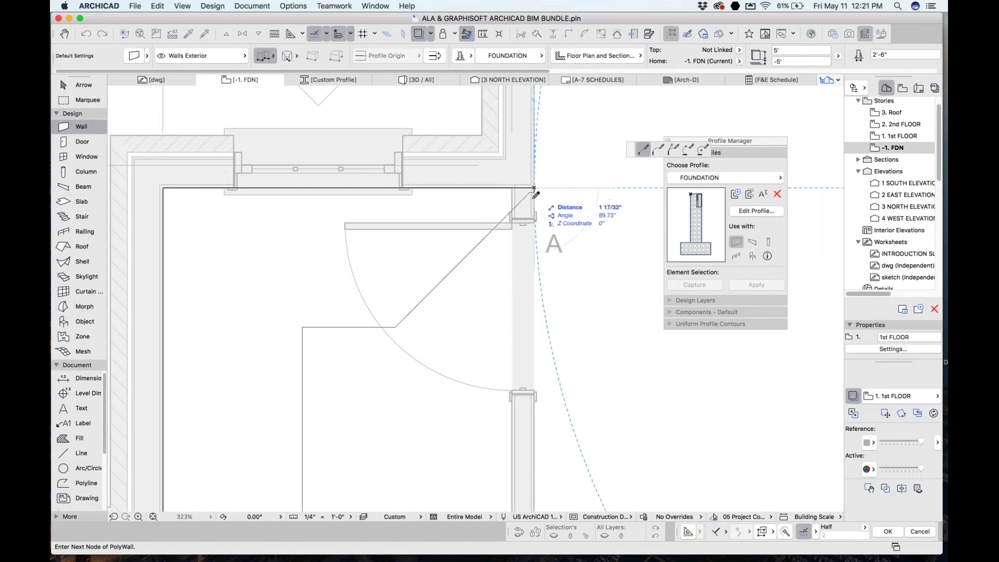
scroll(538, 184, down, 6)
scroll(534, 221, up, 5)
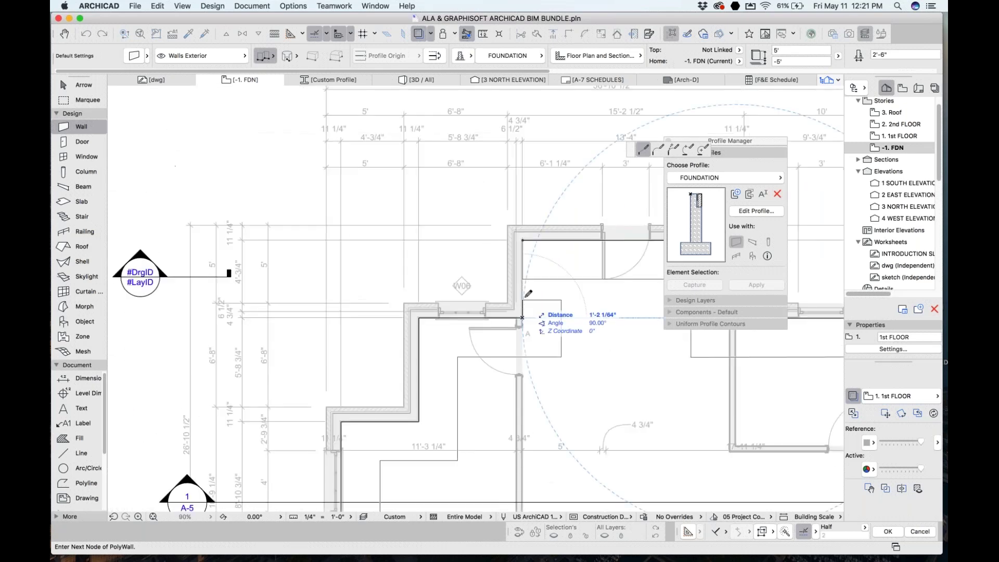
double_click(523, 240)
scroll(480, 253, down, 3)
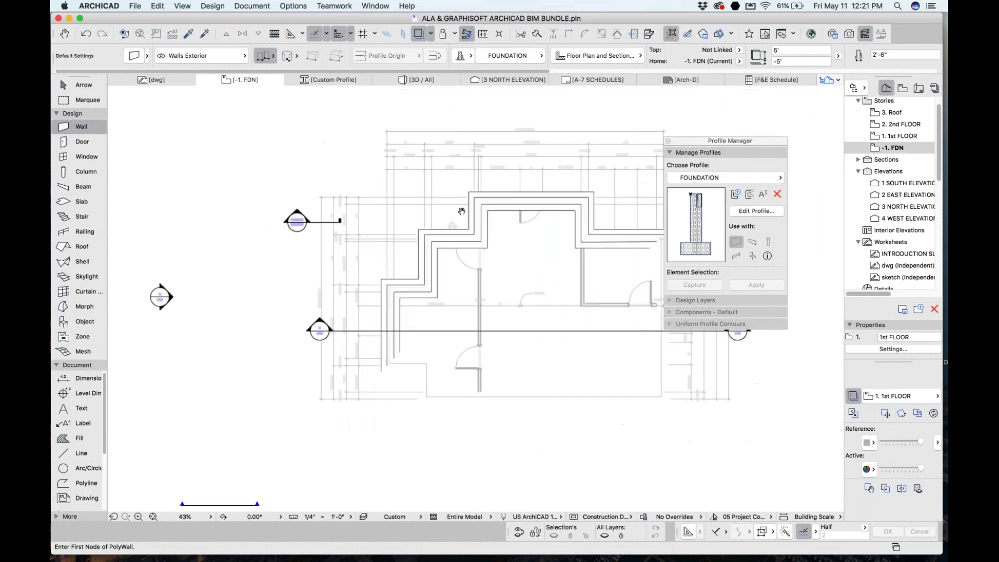
key(Escape)
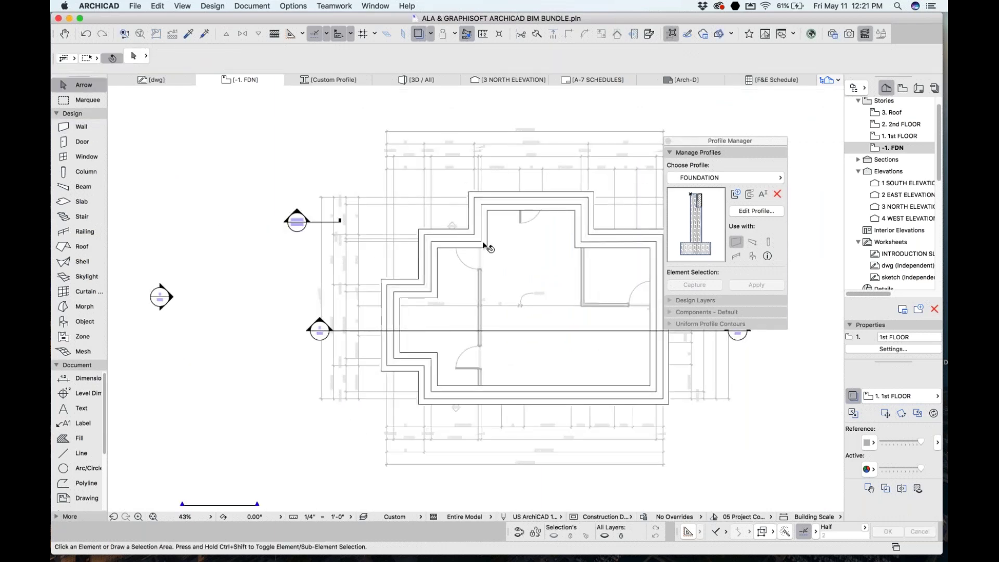
click(81, 127)
key(super+a)
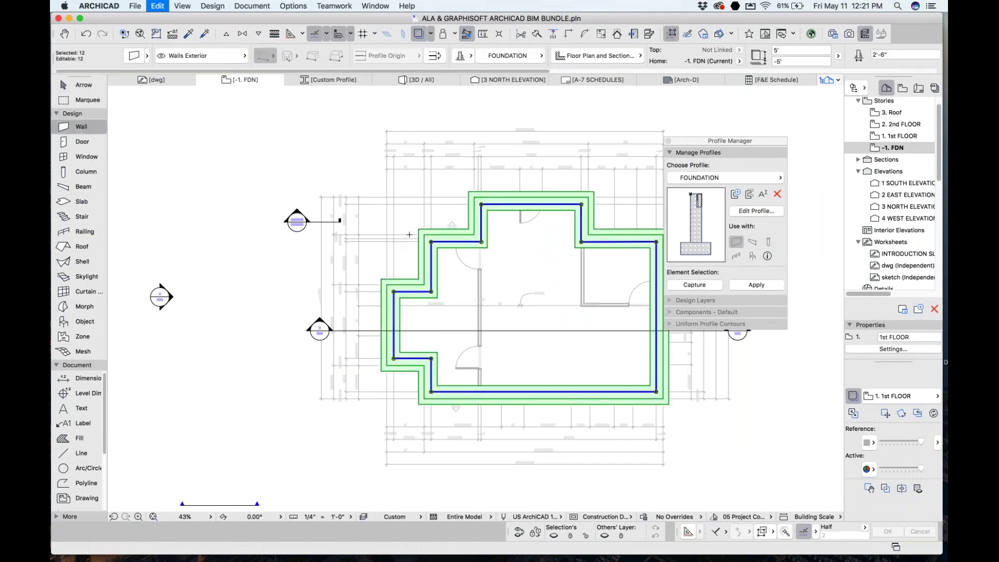
scroll(543, 324, up, 3)
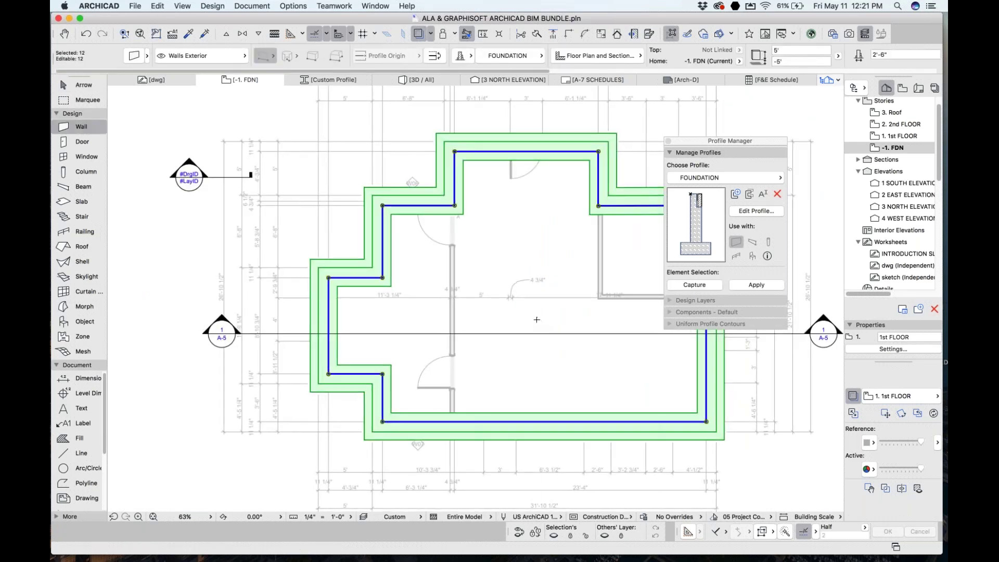
key(Escape)
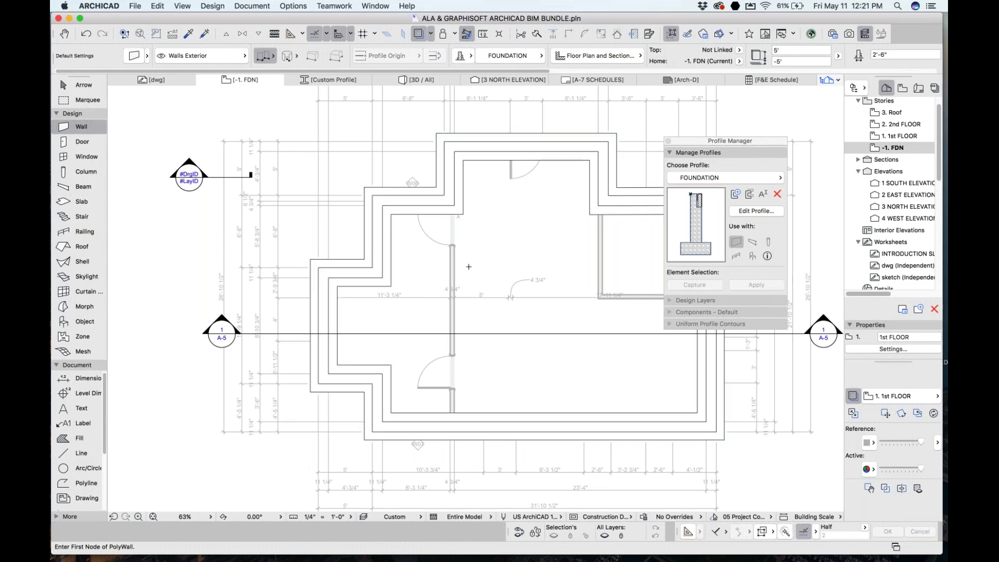
- Show the whole model in 3D, orbit to the front, and select all the foundation walls beneath the house
key(F3)
shift+middle_drag(469, 266, 383, 386)
key(shift+F1)
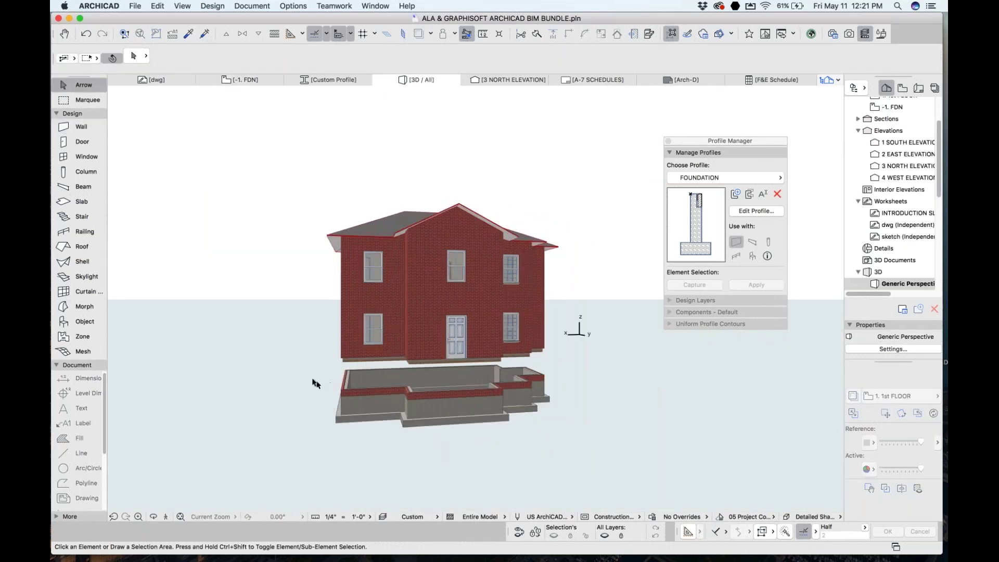
click(314, 378)
click(575, 453)
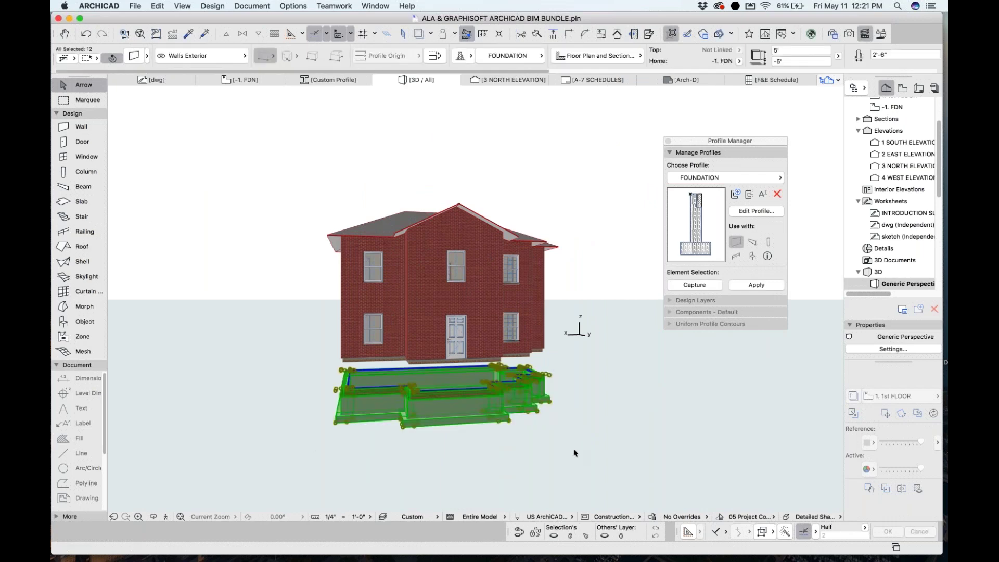
- Move the selected foundation walls vertically up from their front brick corner to the base of the first-floor brick walls
scroll(348, 394, up, 3)
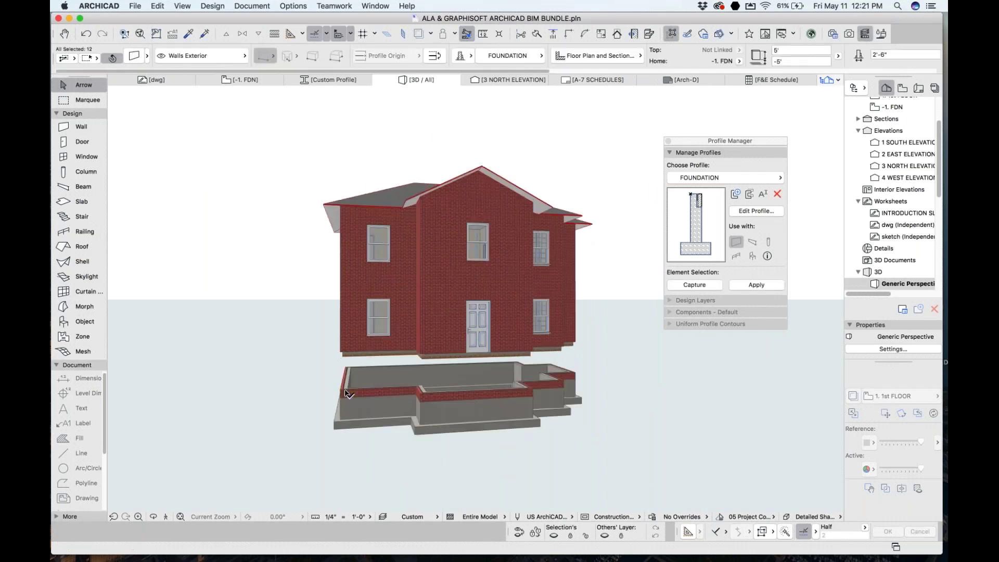
scroll(344, 394, up, 4)
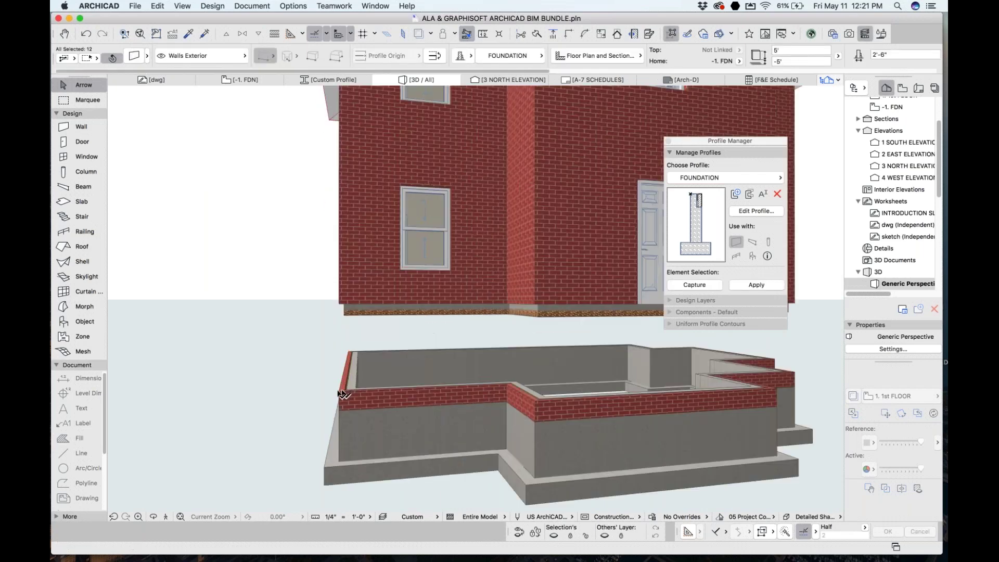
click(344, 394)
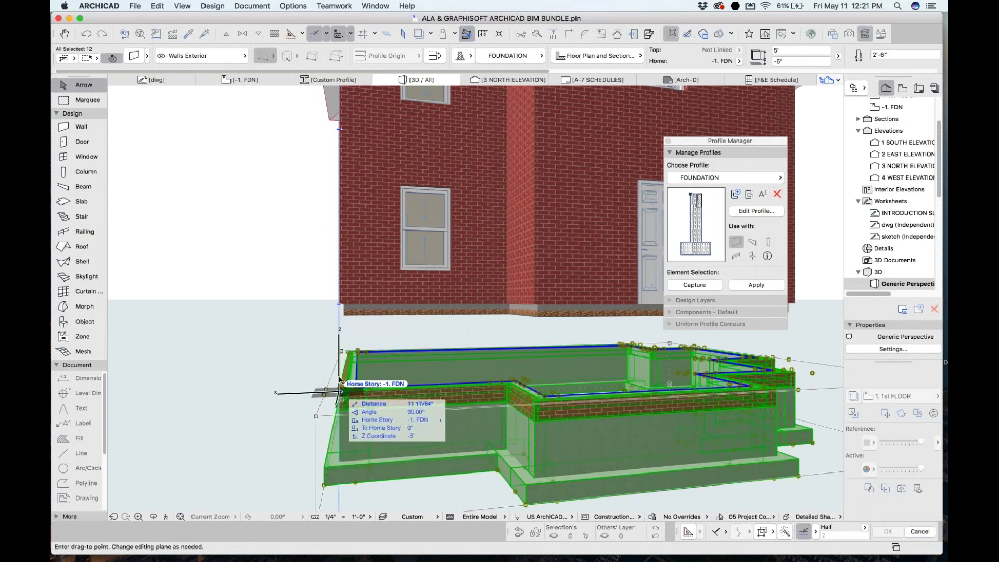
click(341, 308)
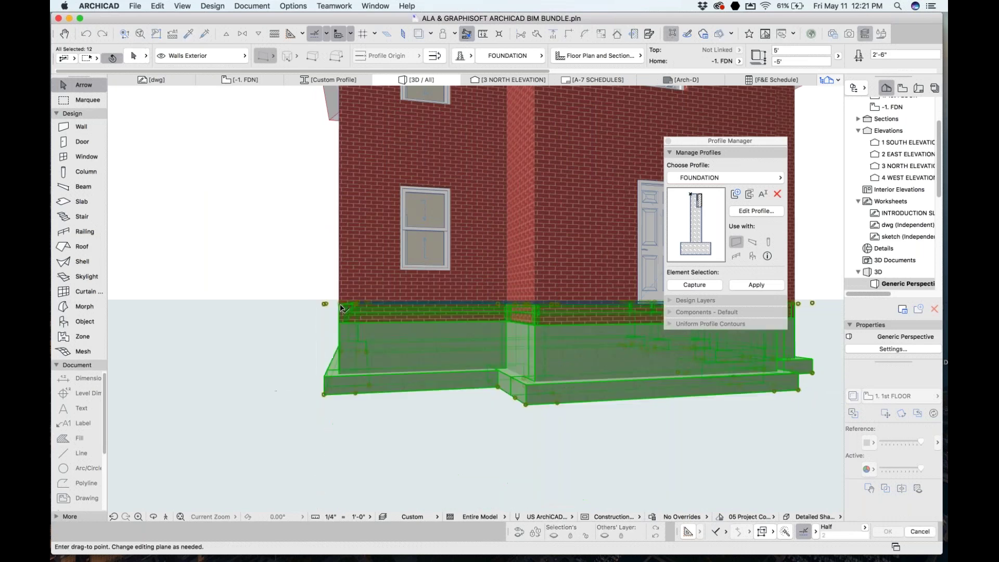
key(Escape)
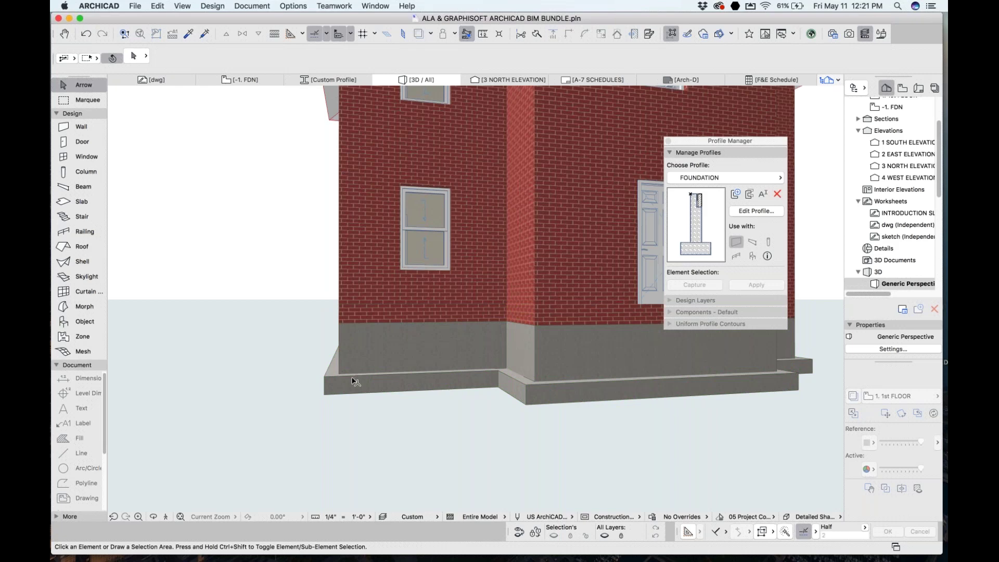
scroll(344, 323, up, 5)
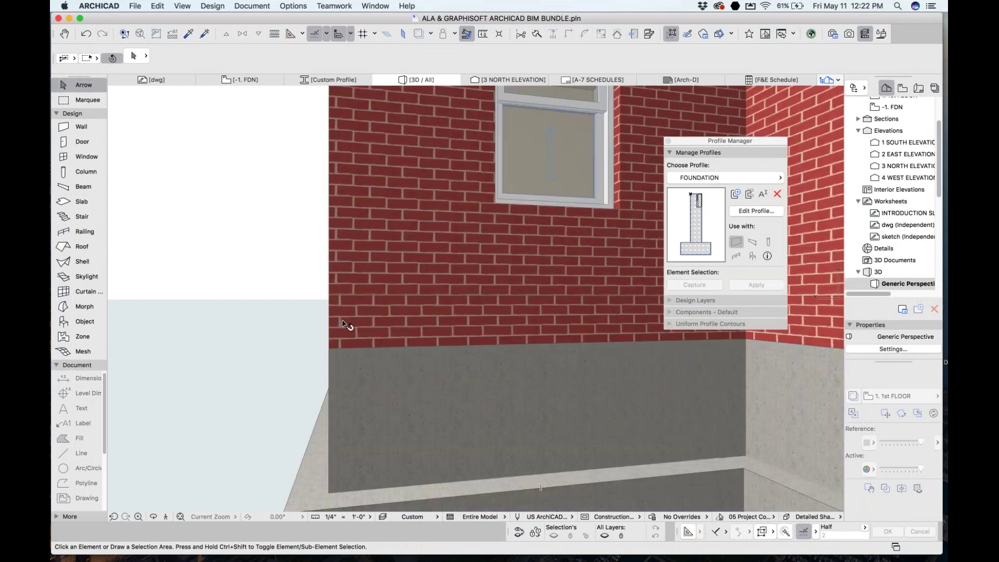
scroll(347, 333, down, 4)
scroll(348, 353, down, 2)
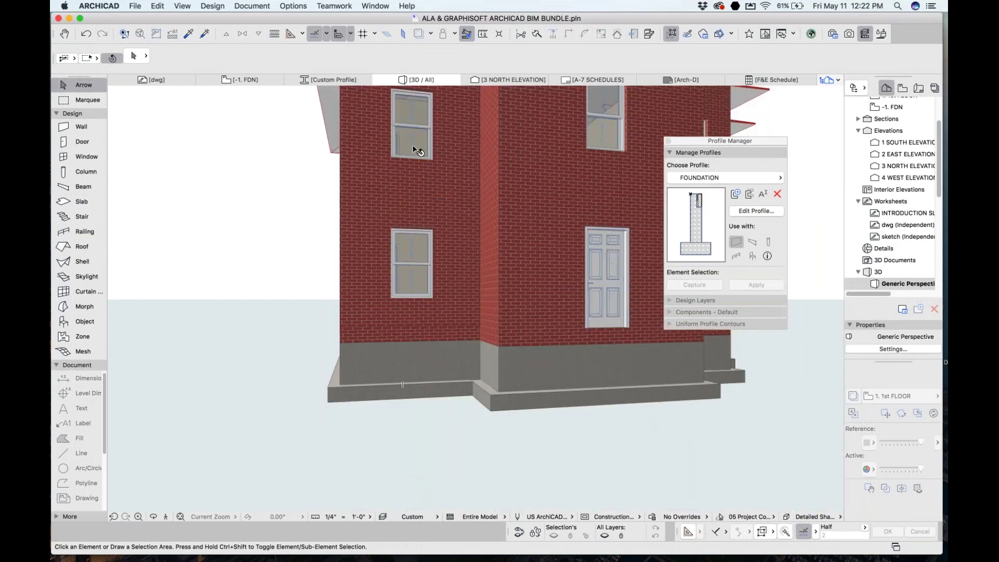
- Select all foundation walls on the -1. FDN floor plan and open their selection settings
click(258, 78)
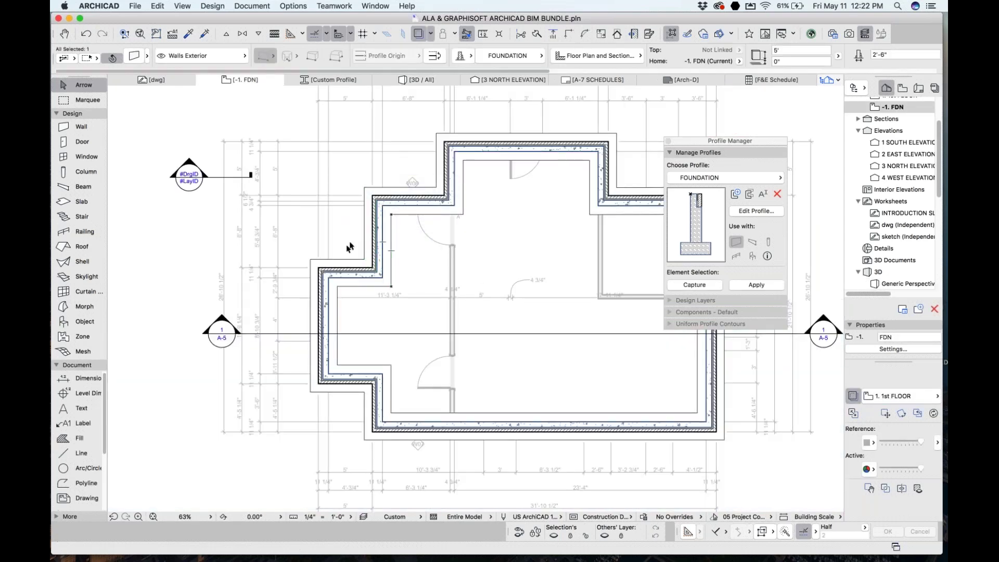
click(64, 126)
key(super+a)
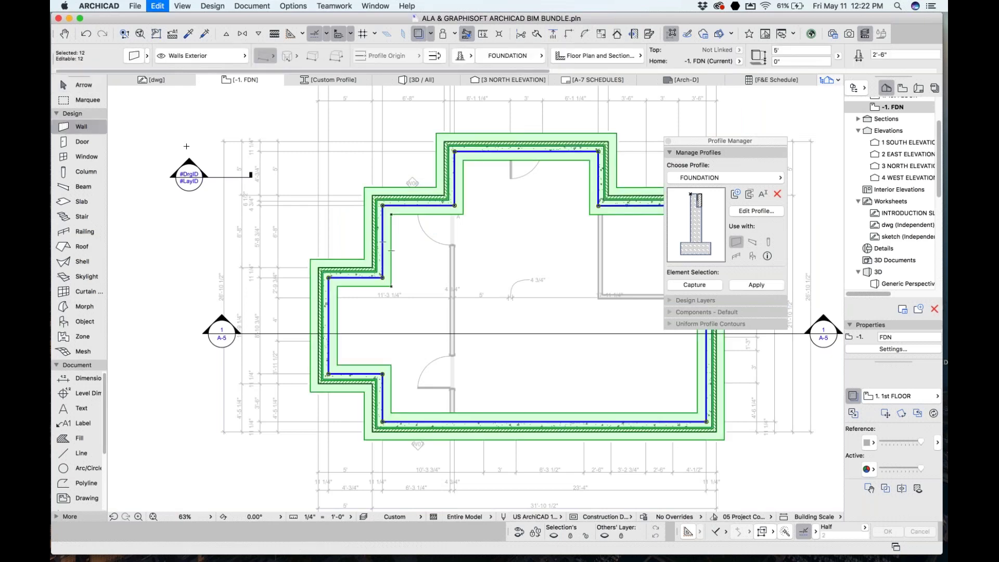
key(super+t)
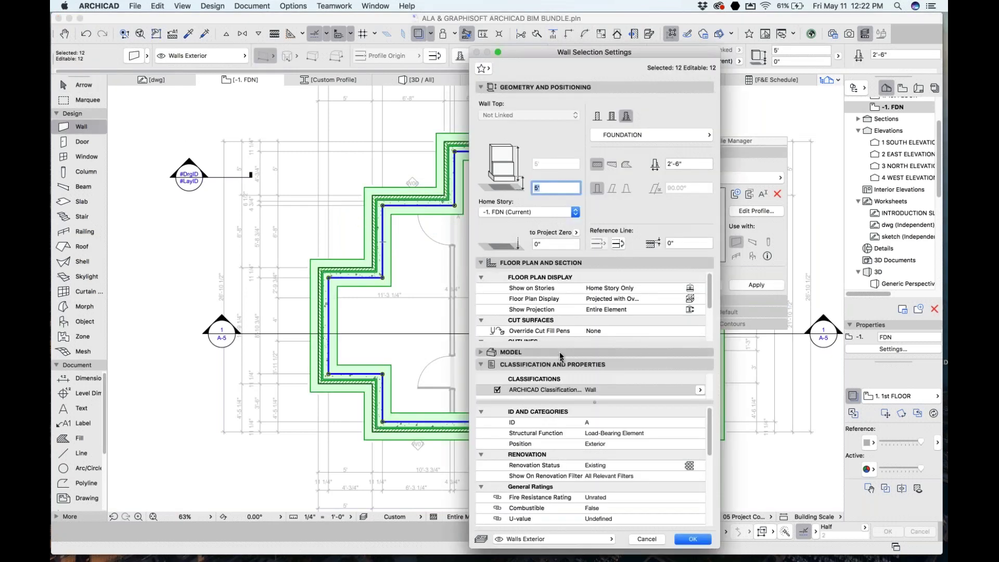
- Set the foundation walls' uncut lines to Dashed and turn off the trace reference on the foundation plan
scroll(587, 308, down, 2)
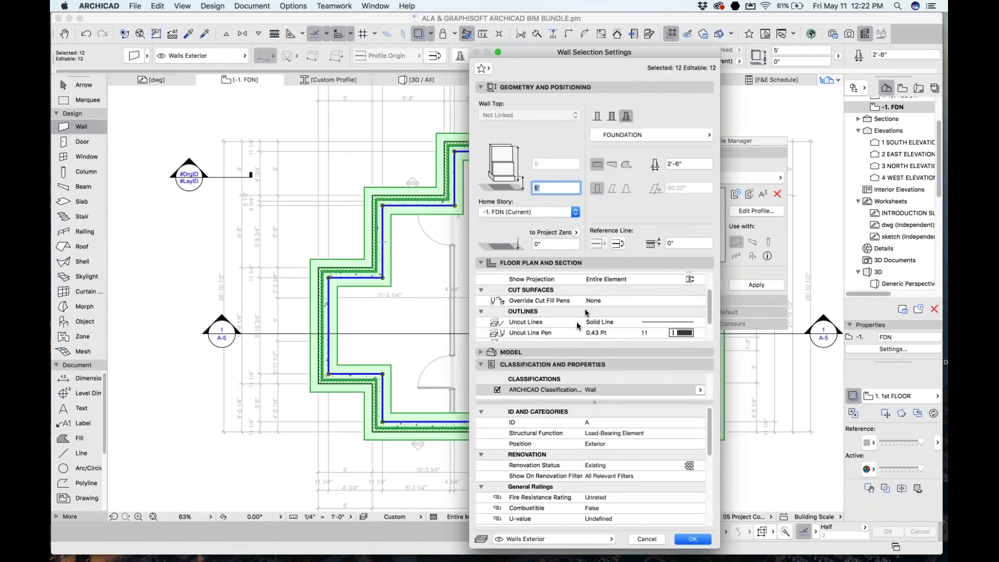
scroll(578, 326, down, 2)
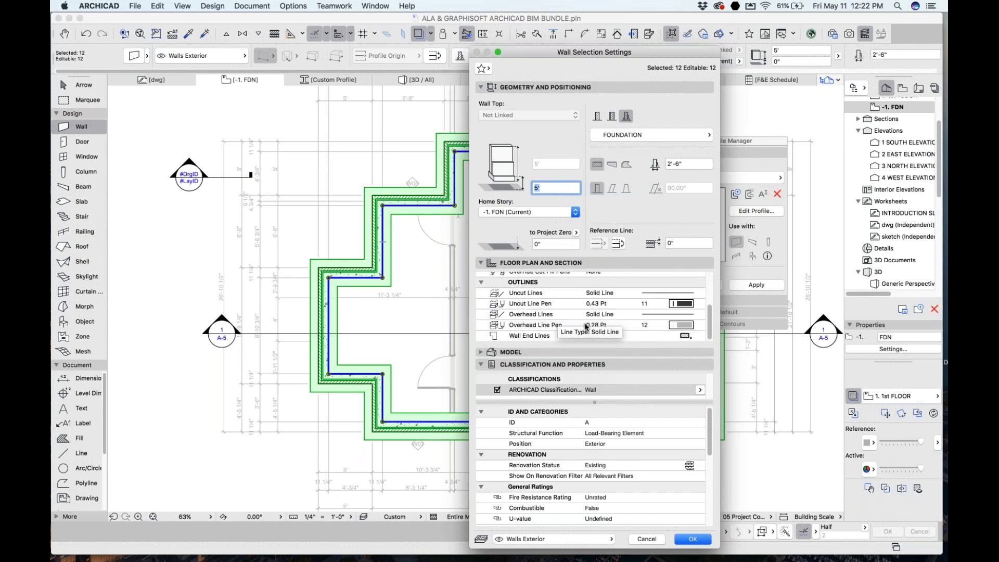
click(685, 294)
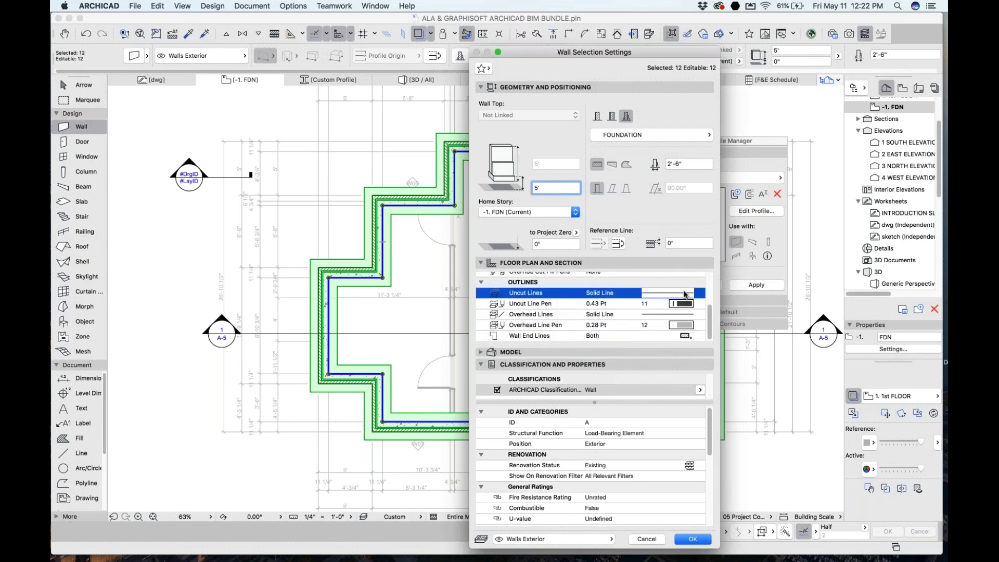
click(685, 294)
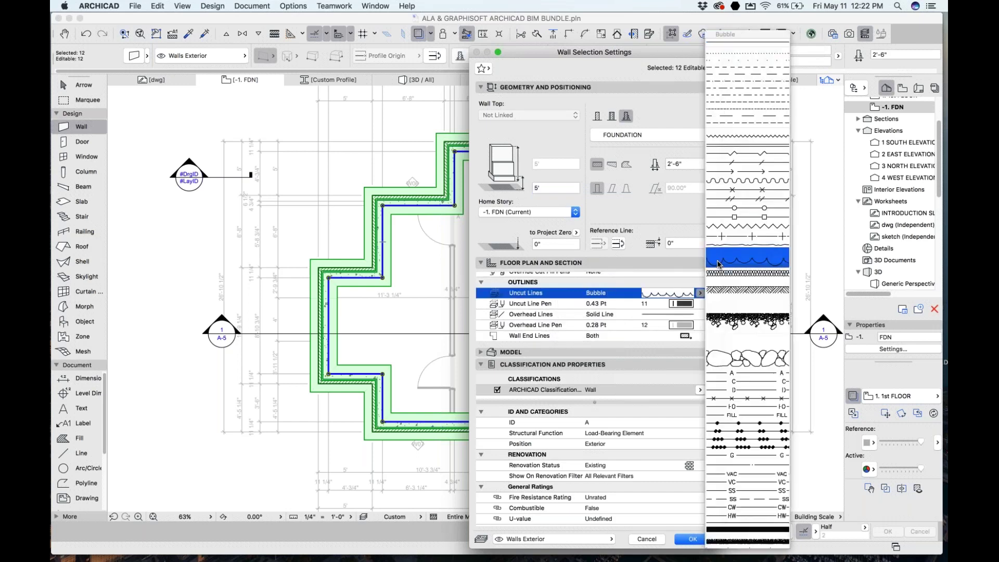
click(760, 67)
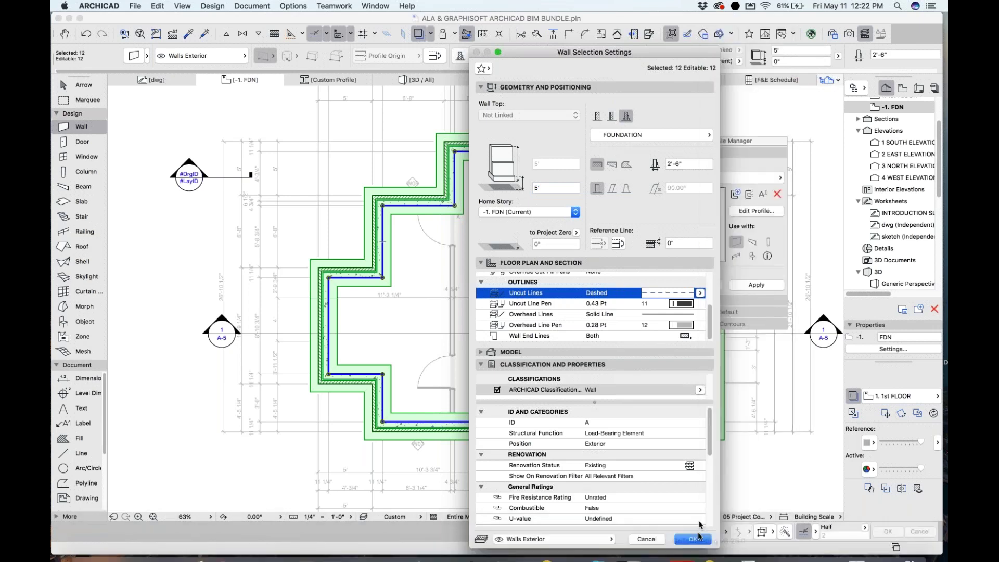
click(694, 539)
click(500, 225)
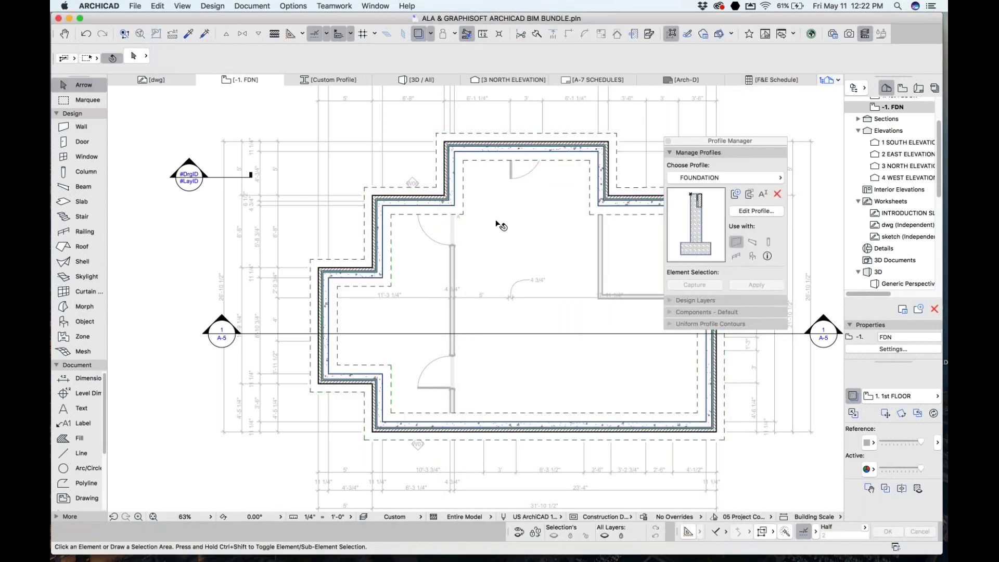
click(420, 35)
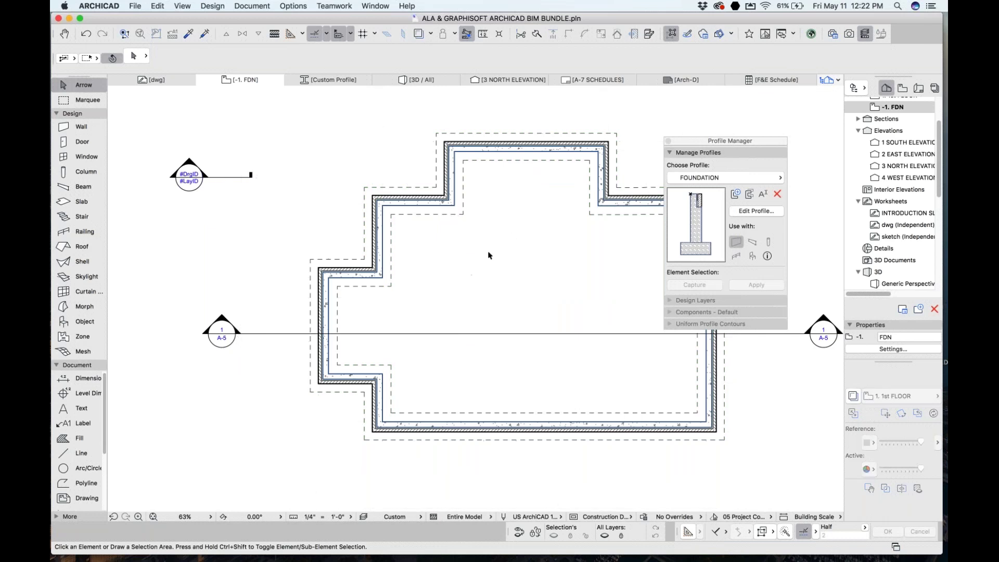
- Open building section B 01 with the current view settings from its marker on the foundation plan
scroll(458, 337, down, 5)
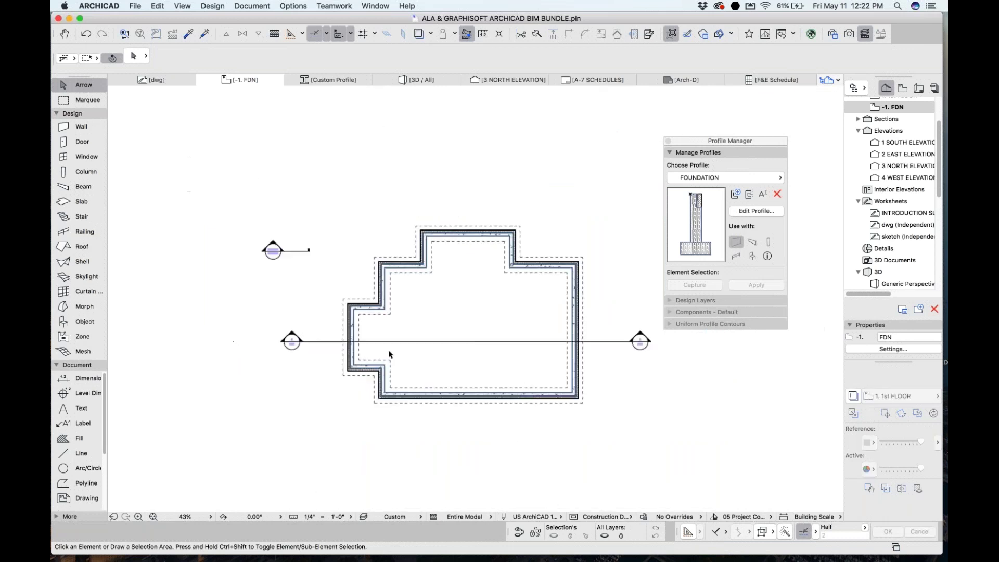
click(575, 345)
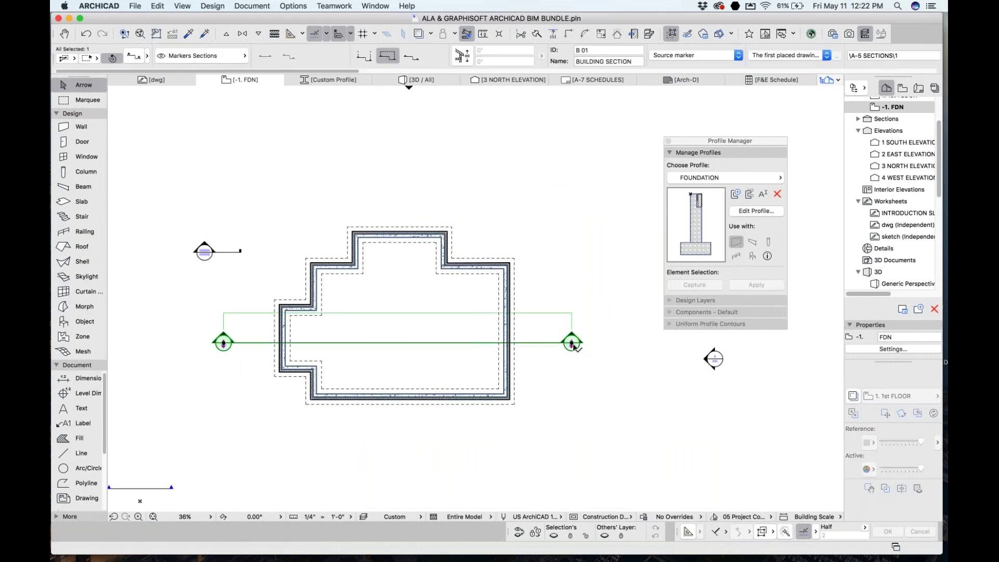
right_click(578, 345)
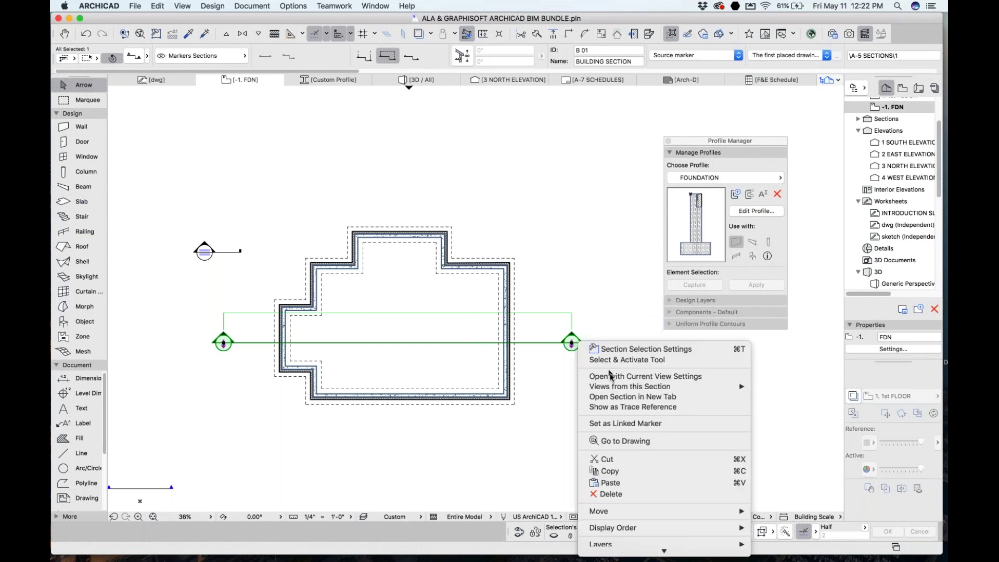
click(612, 377)
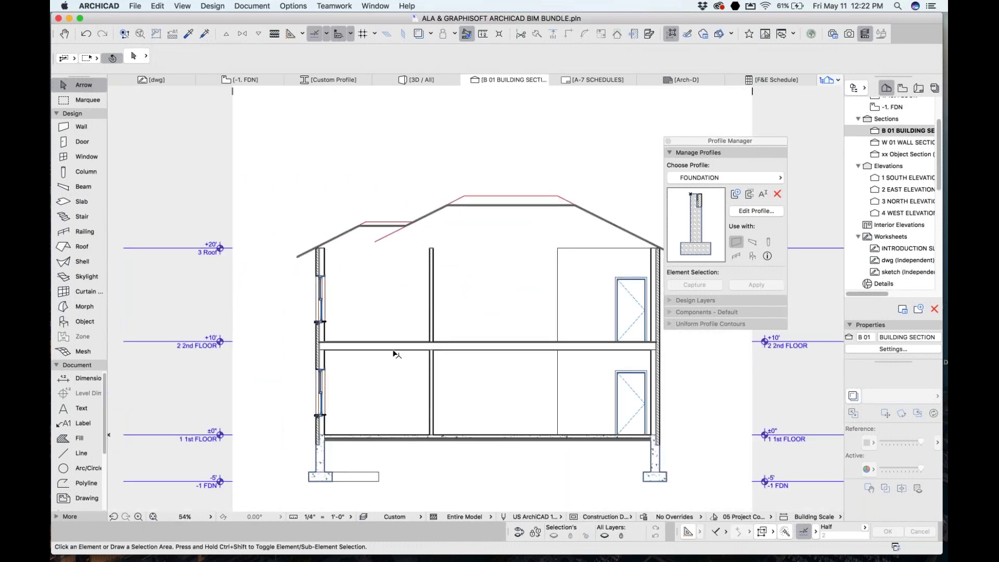
- Set the reference plane of the second-floor slab to core bottom in the building section, and deselect the slab
scroll(395, 354, up, 5)
scroll(435, 416, up, 4)
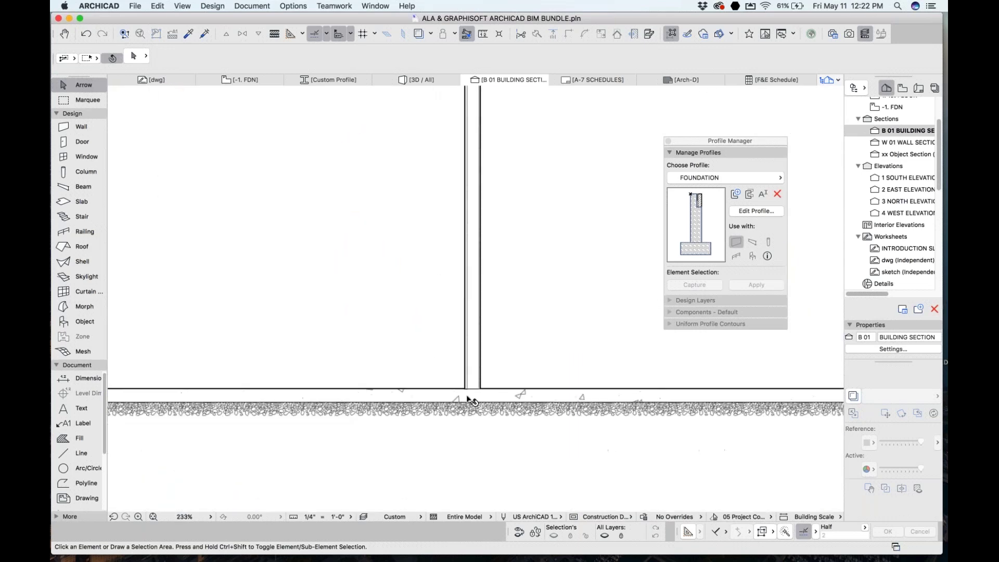
scroll(468, 400, down, 5)
scroll(261, 416, up, 3)
scroll(302, 351, down, 1)
middle_drag(302, 352, 303, 400)
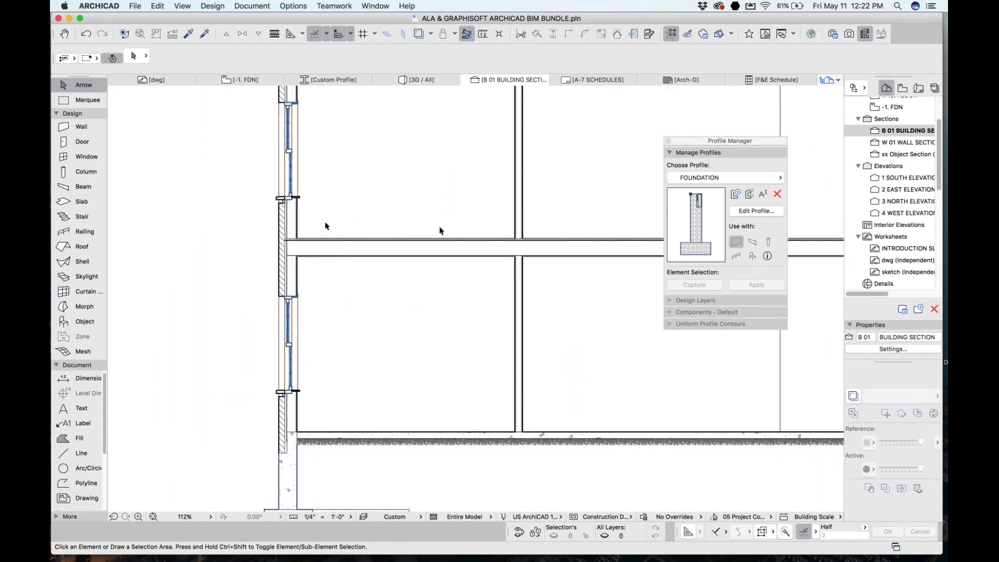
scroll(466, 258, up, 4)
click(471, 257)
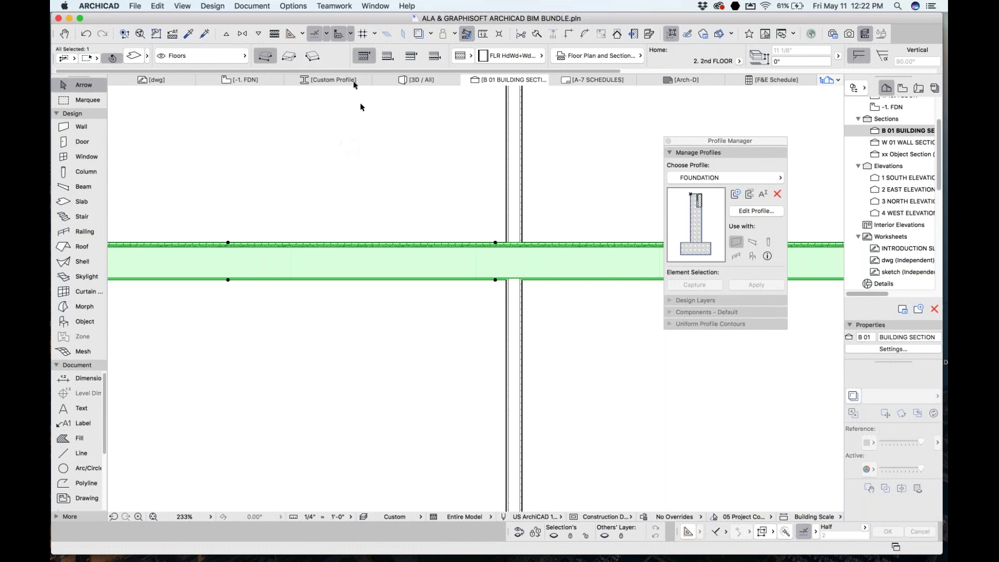
click(408, 61)
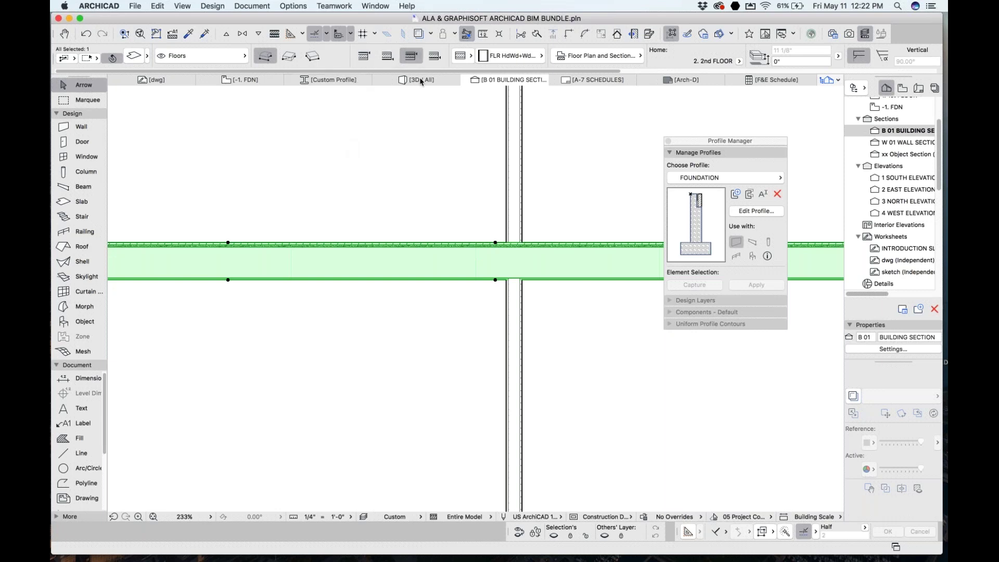
scroll(523, 259, up, 5)
scroll(486, 208, up, 2)
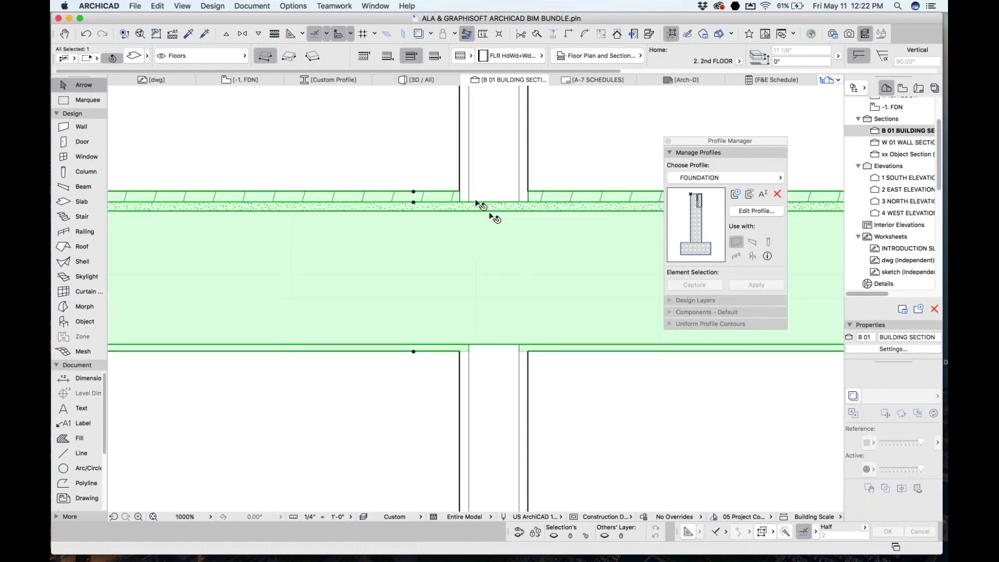
key(Escape)
- Select the second-floor slab together with the exterior brick walls above and below it at their junction
scroll(560, 285, down, 8)
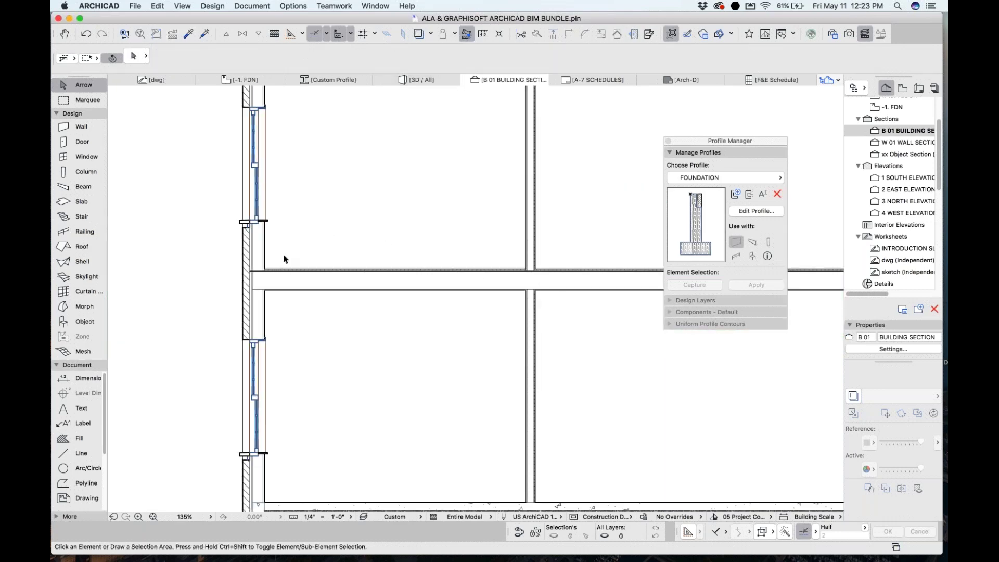
scroll(261, 283, up, 6)
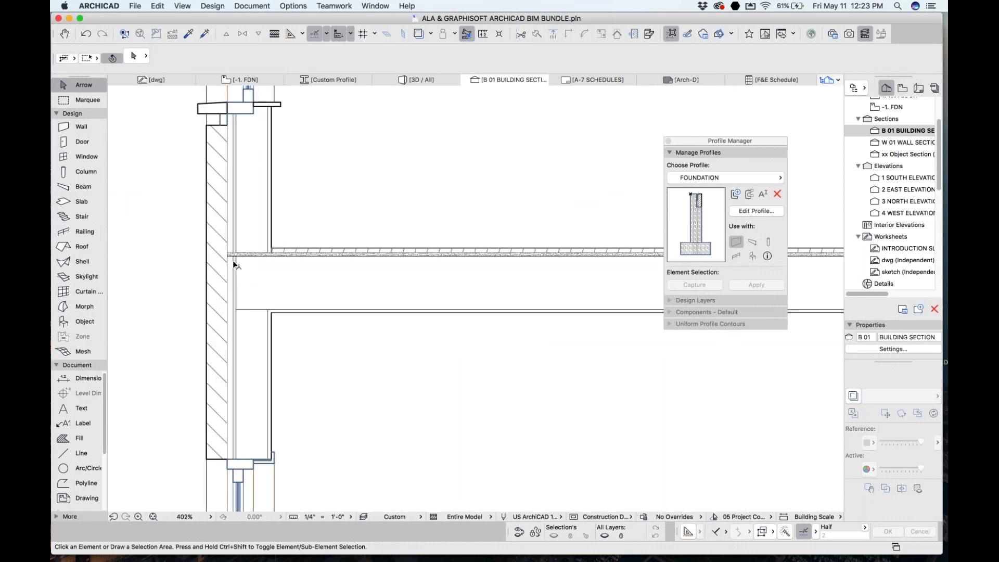
click(359, 286)
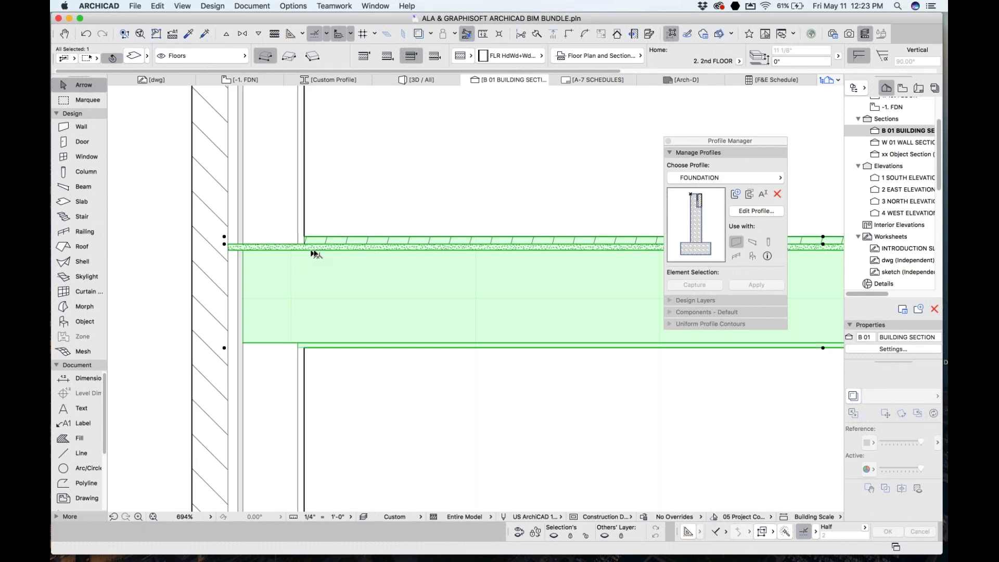
shift+click(286, 212)
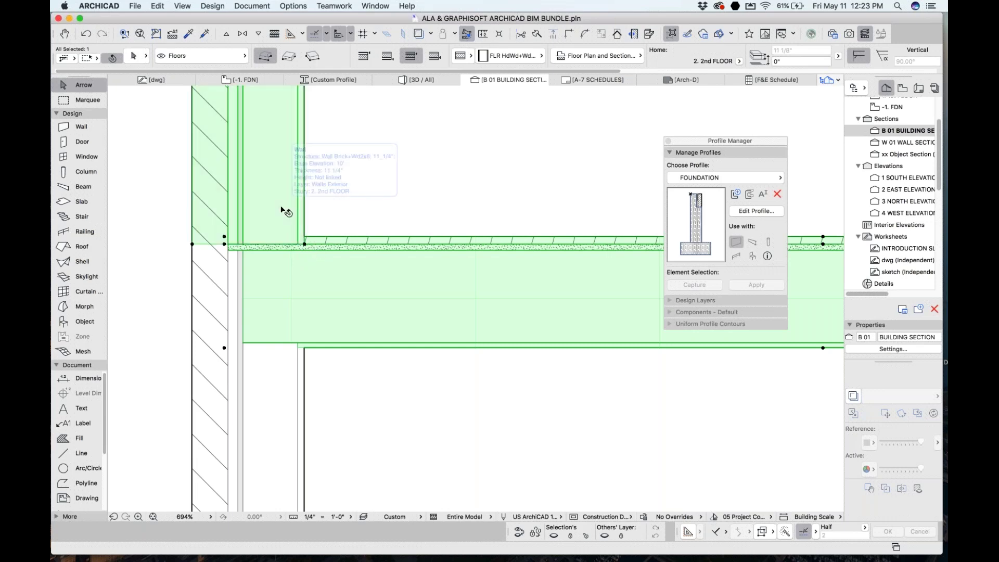
shift+click(276, 369)
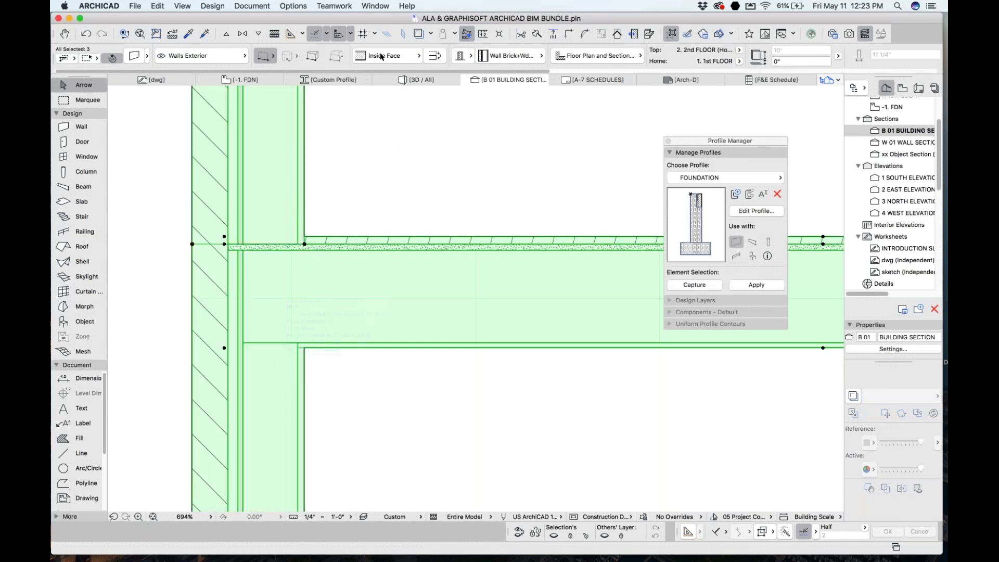
click(292, 5)
click(420, 116)
key(Escape)
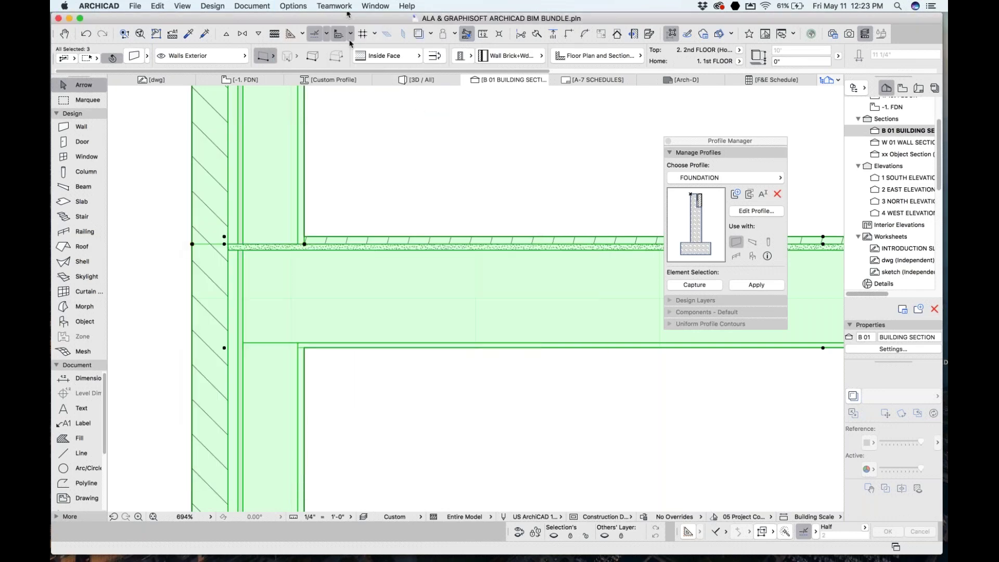
- Raise the Wood: Sheathing building material's intersection priority to 646, placing it above Wood: OSB, and apply the change
click(293, 5)
click(321, 55)
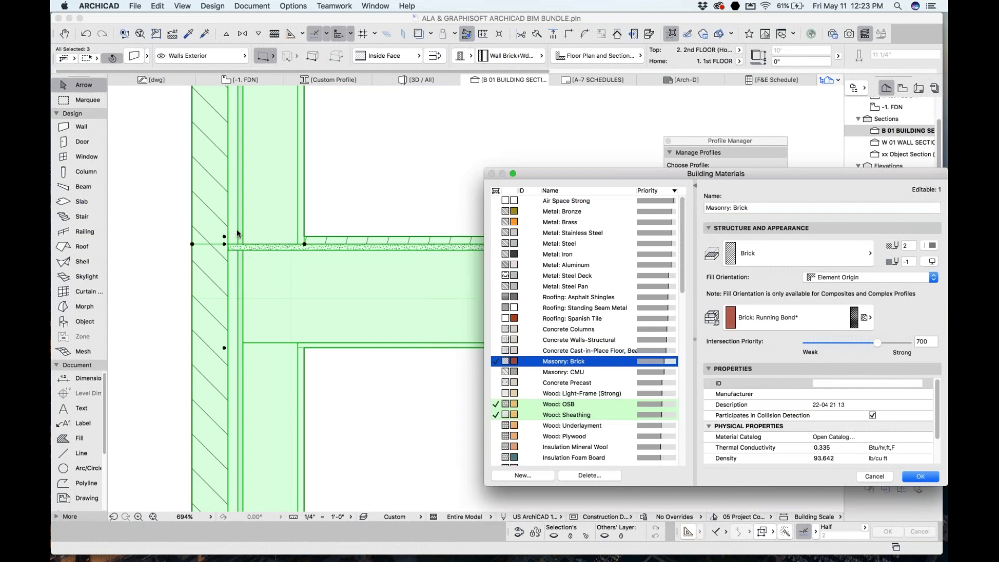
click(529, 416)
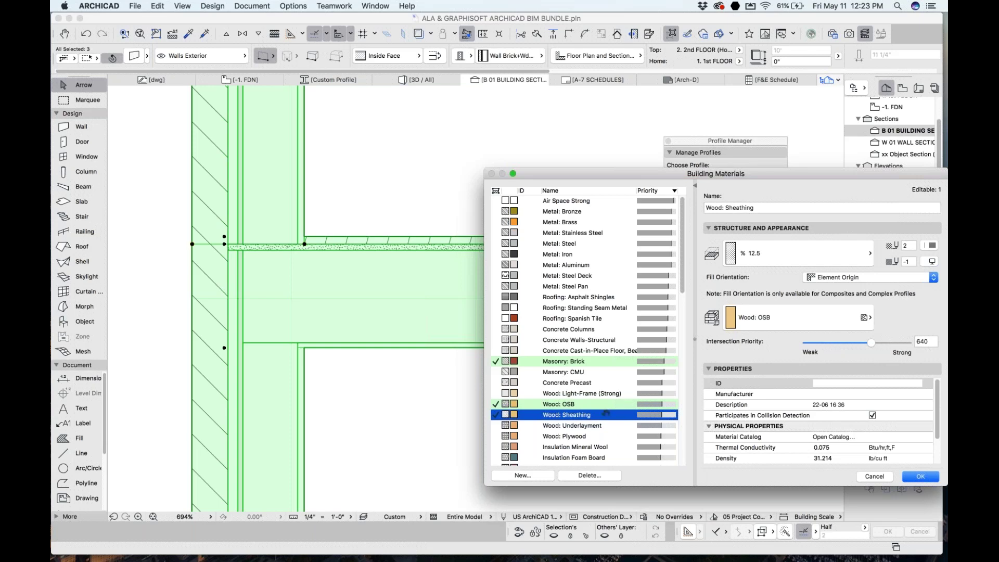
drag(605, 413, 605, 398)
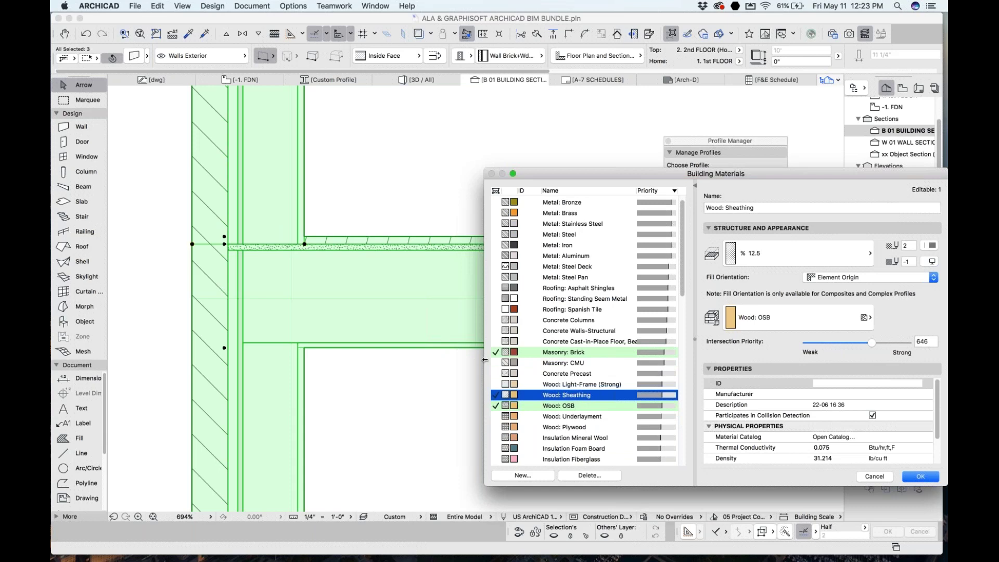
click(920, 475)
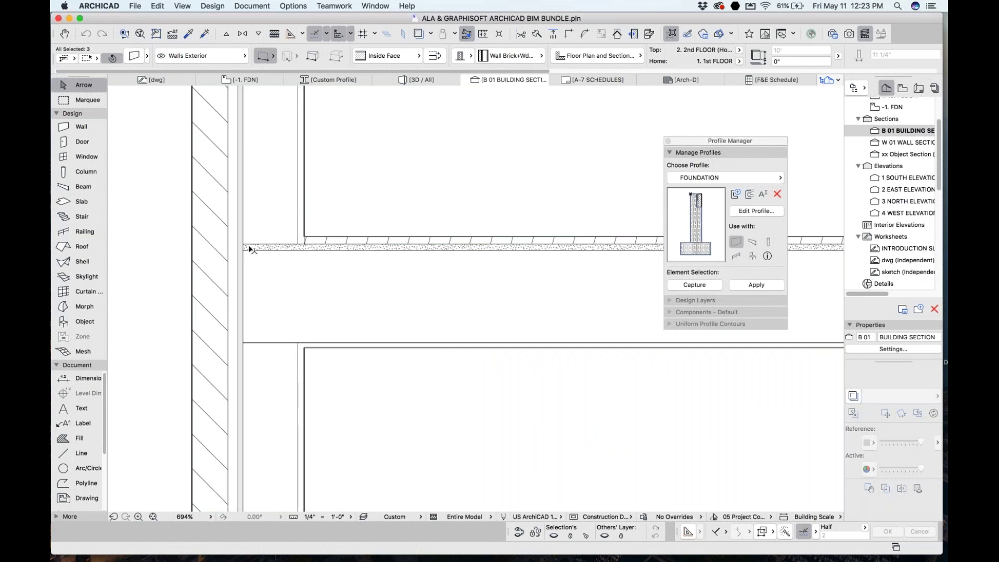
- Clear the selection and place a rectangular detail marker around the exterior wall from above the first-floor window to the footing, with its label outside
scroll(280, 272, down, 5)
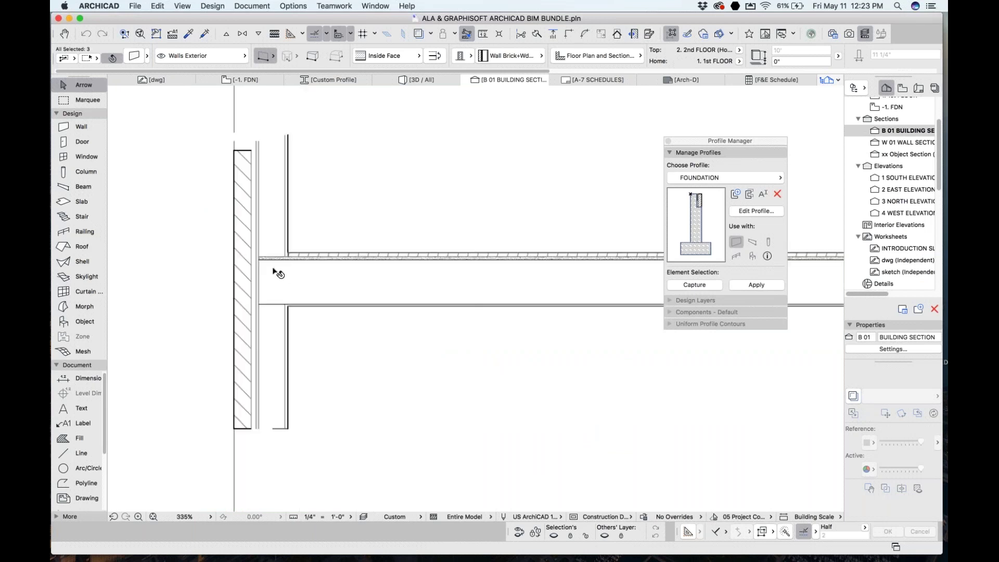
click(279, 274)
scroll(279, 275, down, 5)
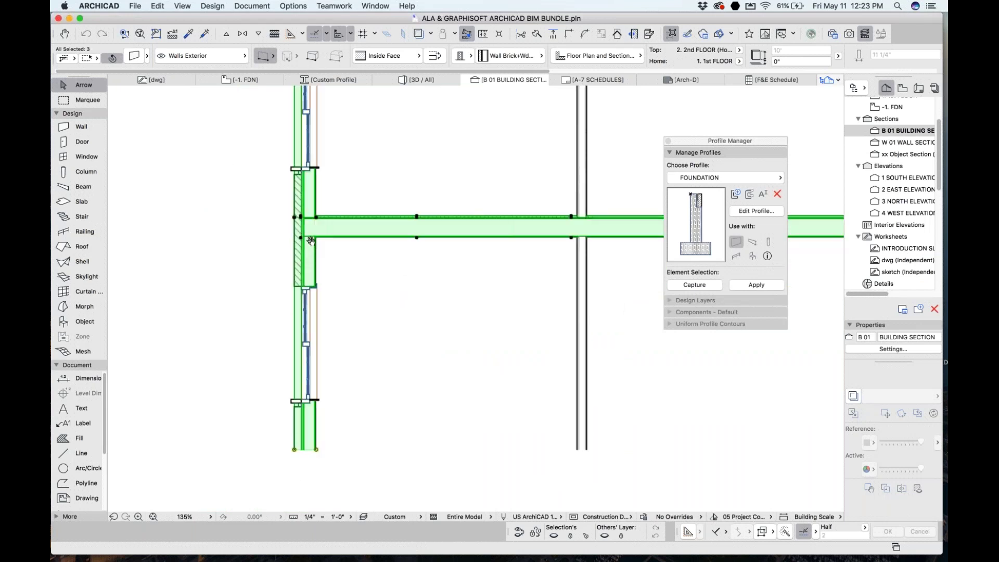
middle_drag(338, 320, 335, 313)
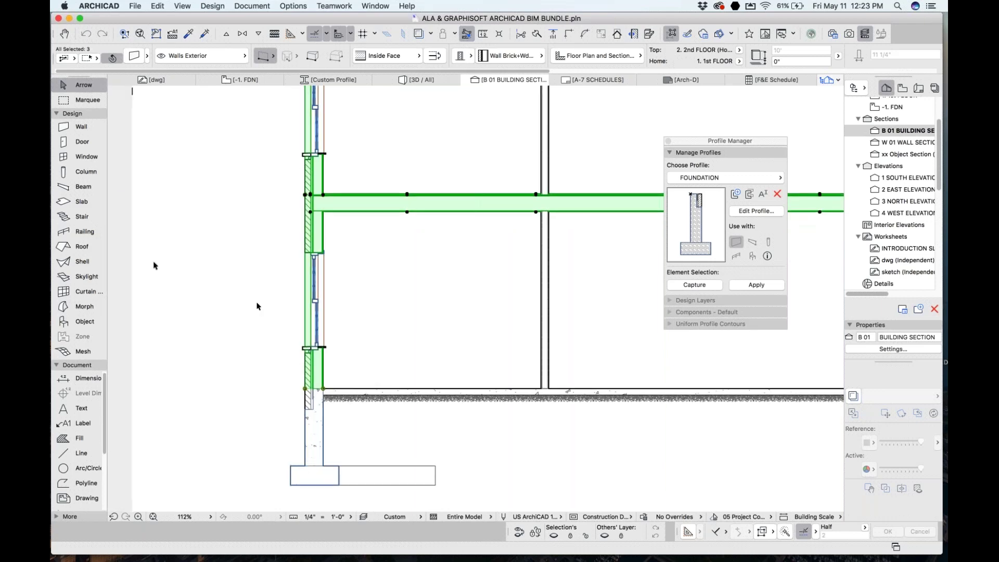
click(93, 379)
key(Escape)
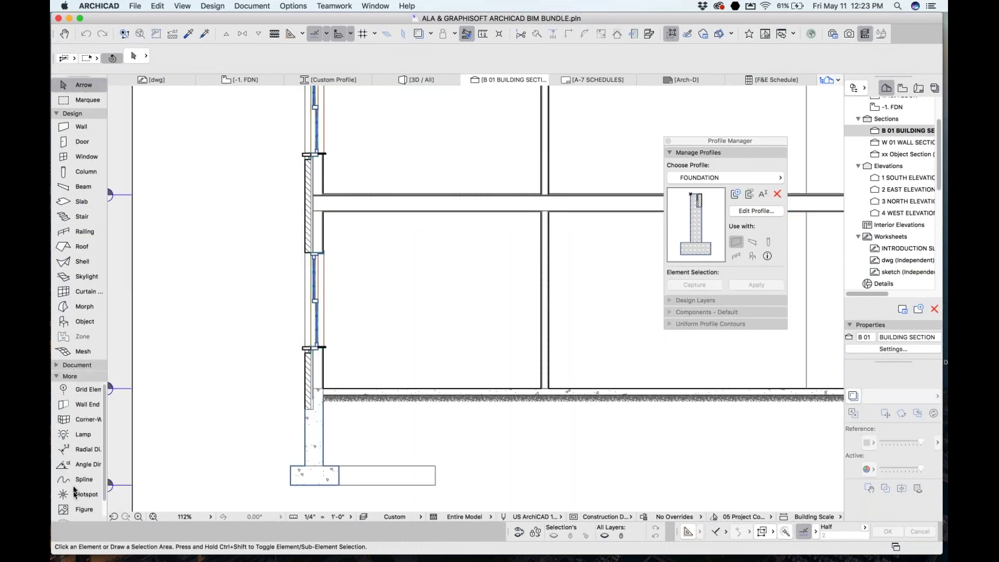
scroll(82, 463, down, 3)
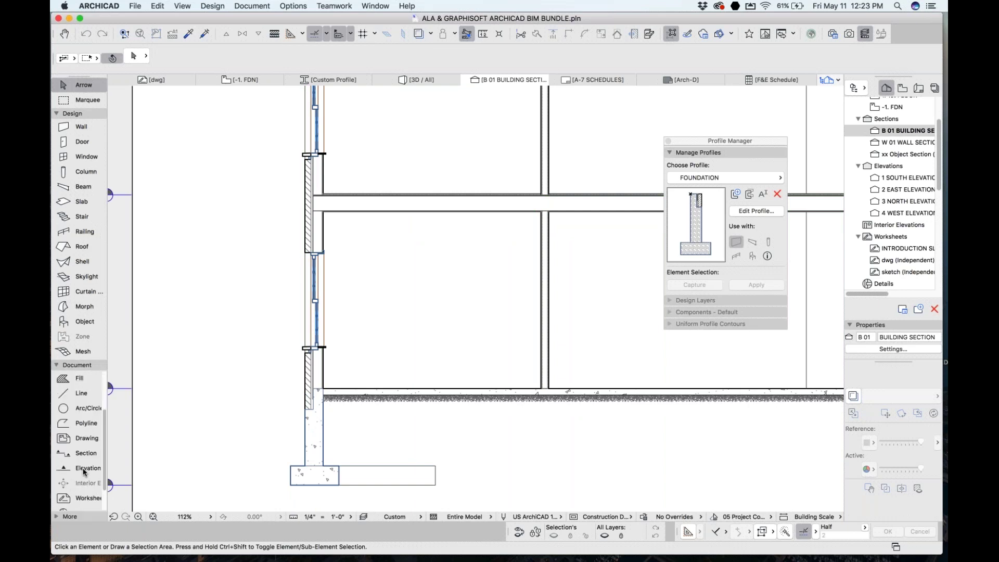
scroll(84, 466, down, 2)
click(83, 488)
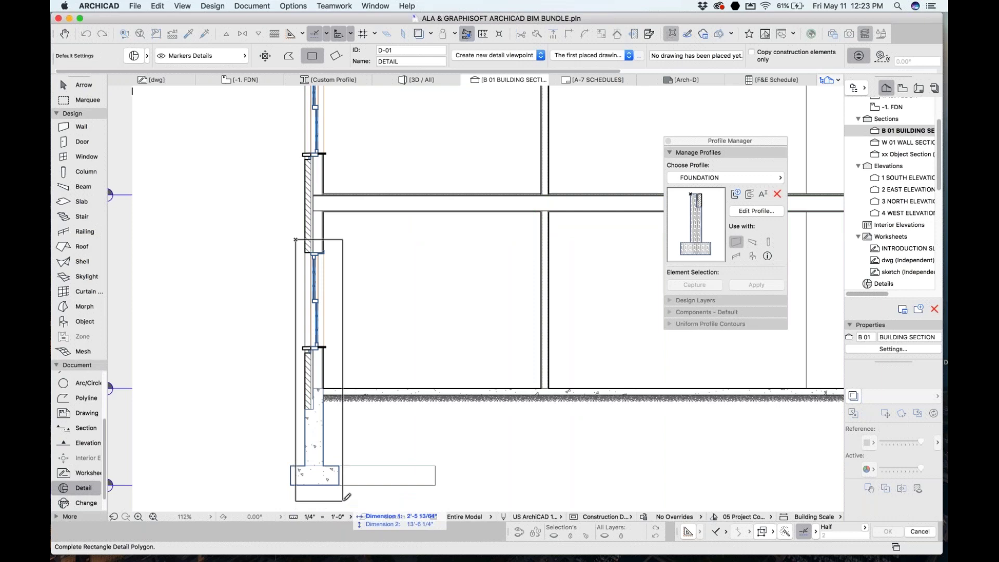
click(286, 239)
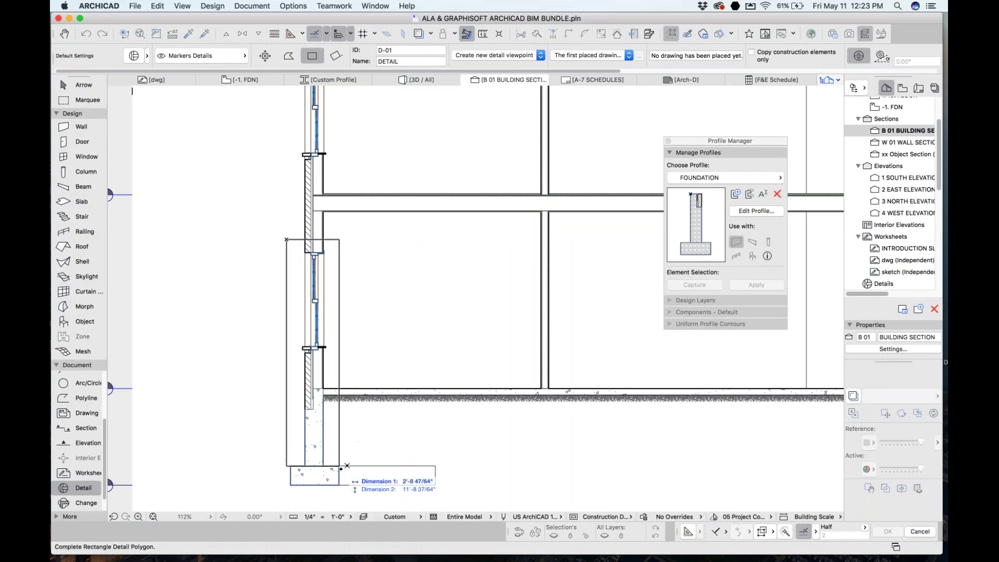
click(346, 495)
click(265, 226)
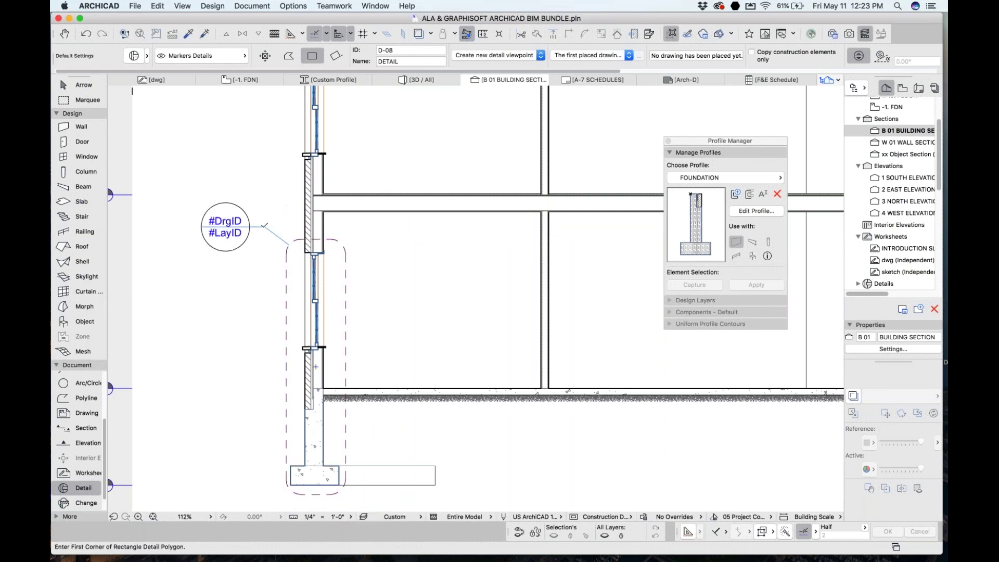
key(Escape)
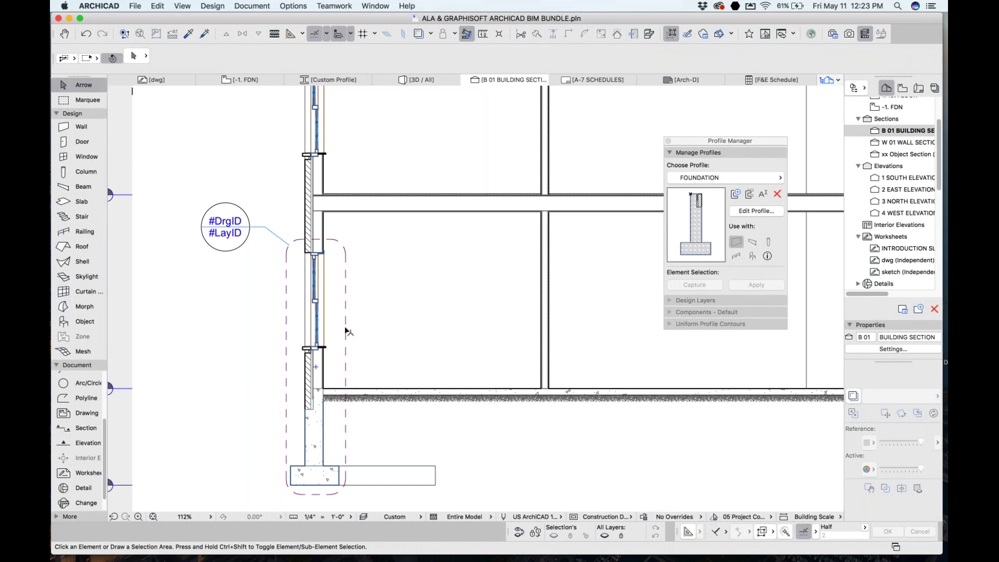
- Open the detail drawing linked to the detail marker around the exterior wall and footing
click(346, 332)
right_click(346, 332)
click(367, 379)
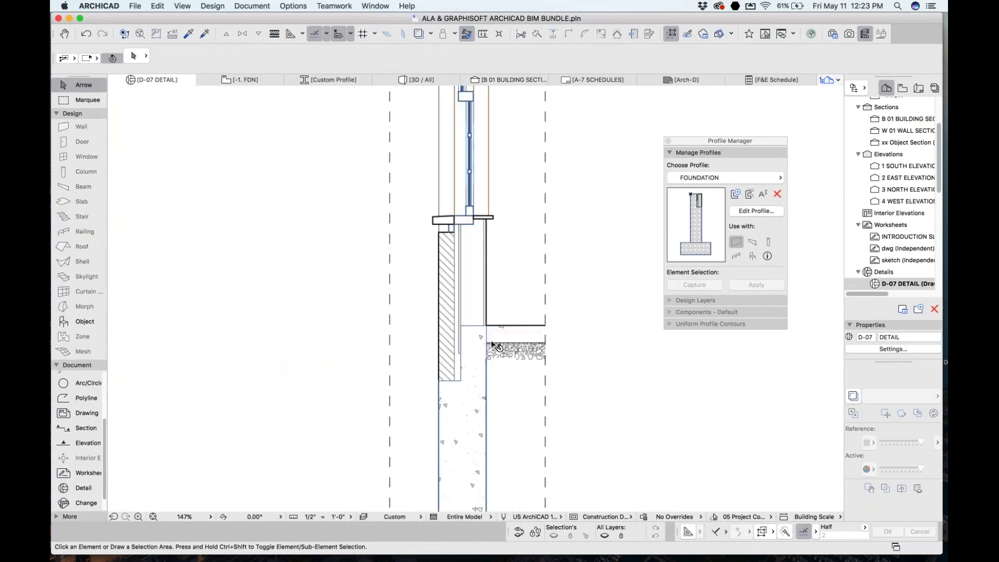
- Choose DET_Brick Coursing 21 from the Masonry 21 2D details and place it at the base of the brick veneer on the foundation ledge
scroll(480, 314, up, 3)
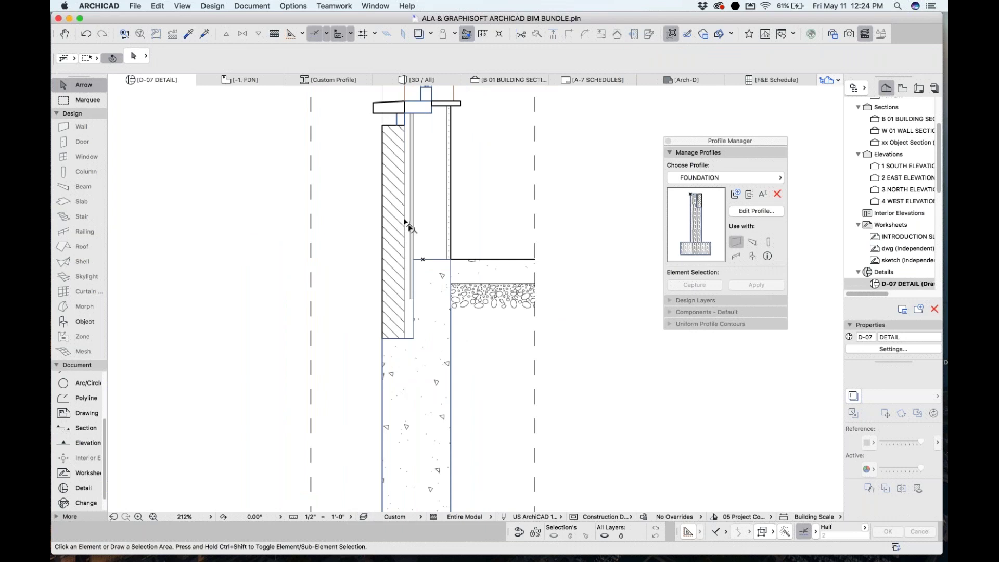
click(85, 322)
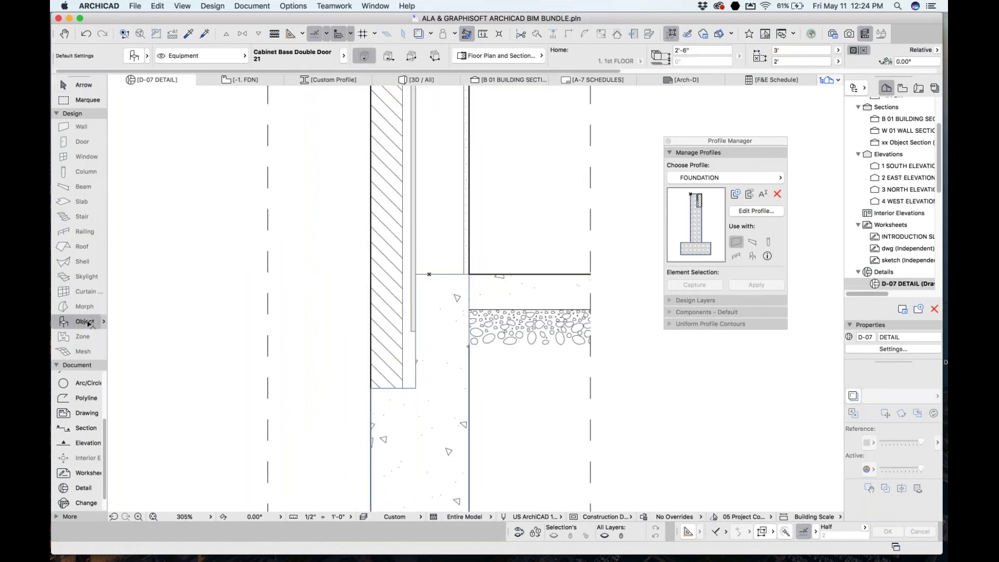
double_click(89, 322)
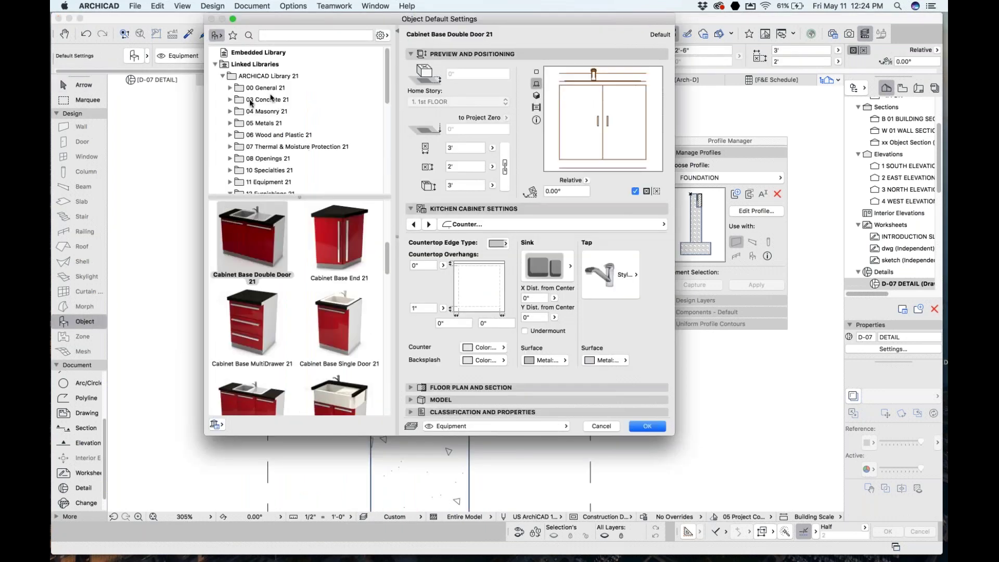
click(241, 89)
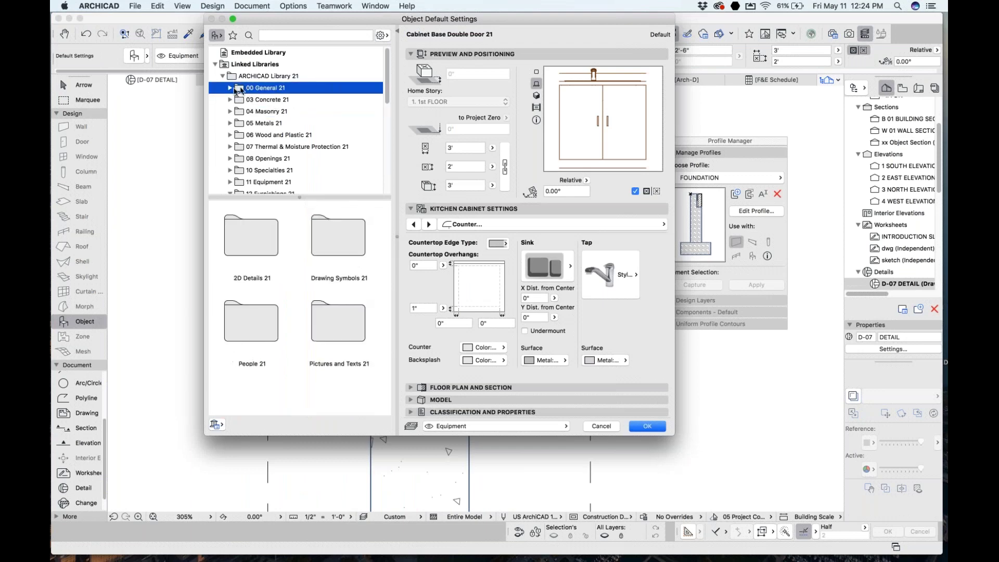
click(231, 88)
click(240, 101)
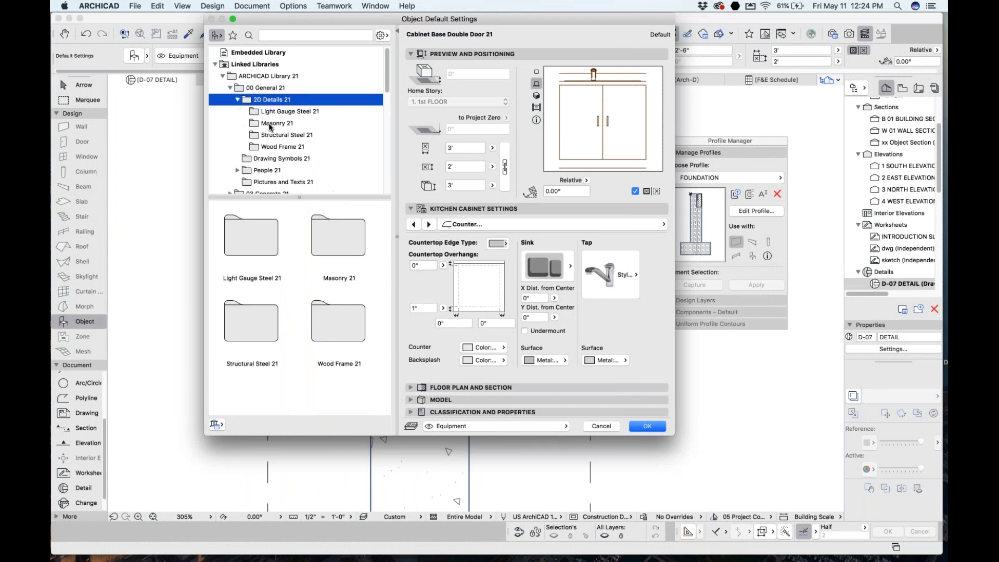
click(270, 125)
click(264, 221)
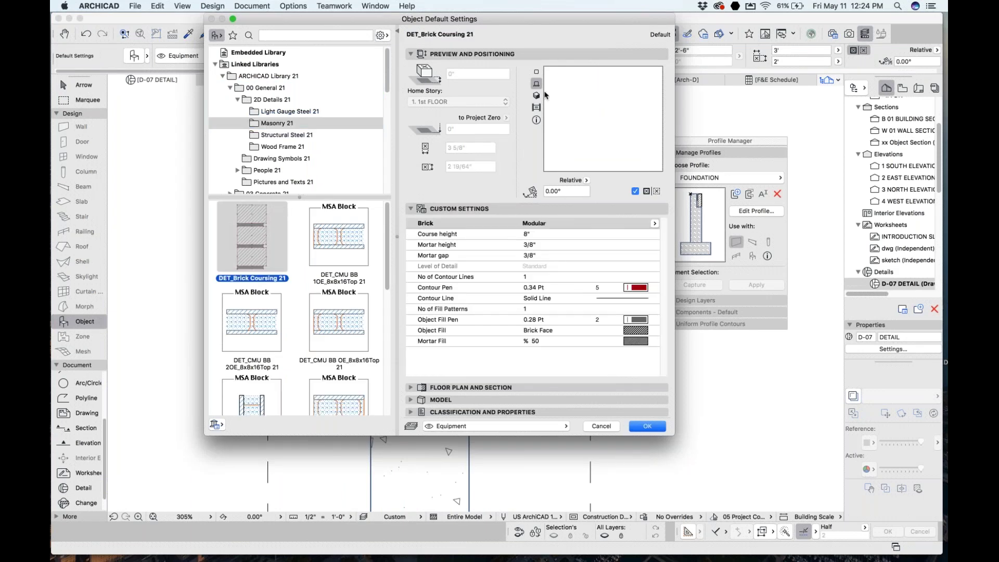
click(538, 73)
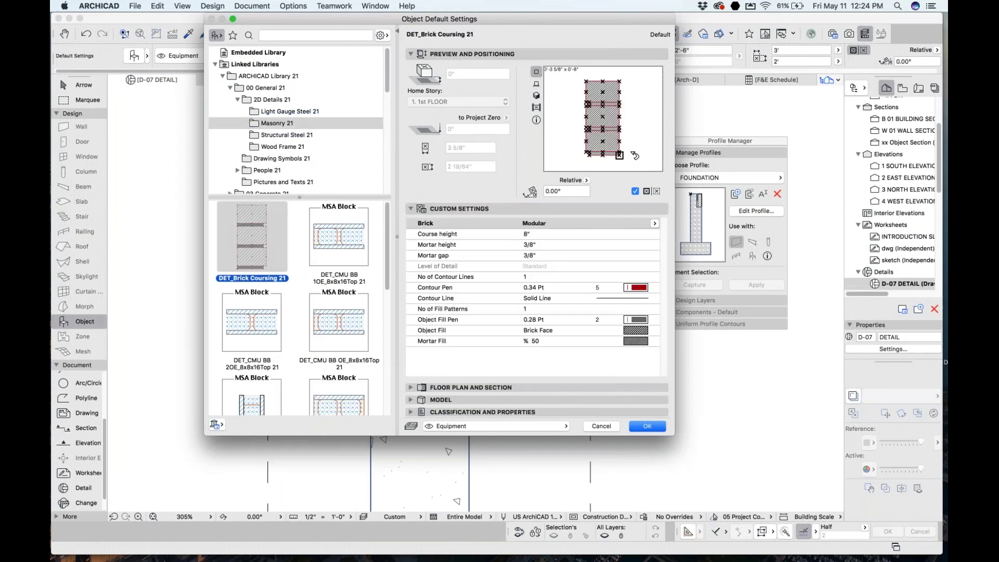
click(641, 427)
click(371, 388)
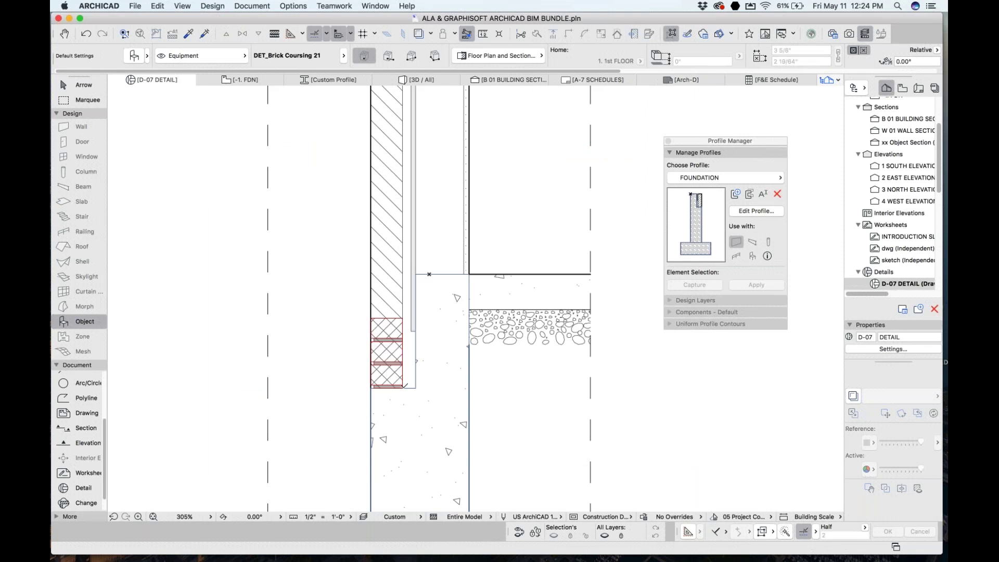
- Delete the two brick fills between the foundation ledge and the first-floor window sill
click(392, 292)
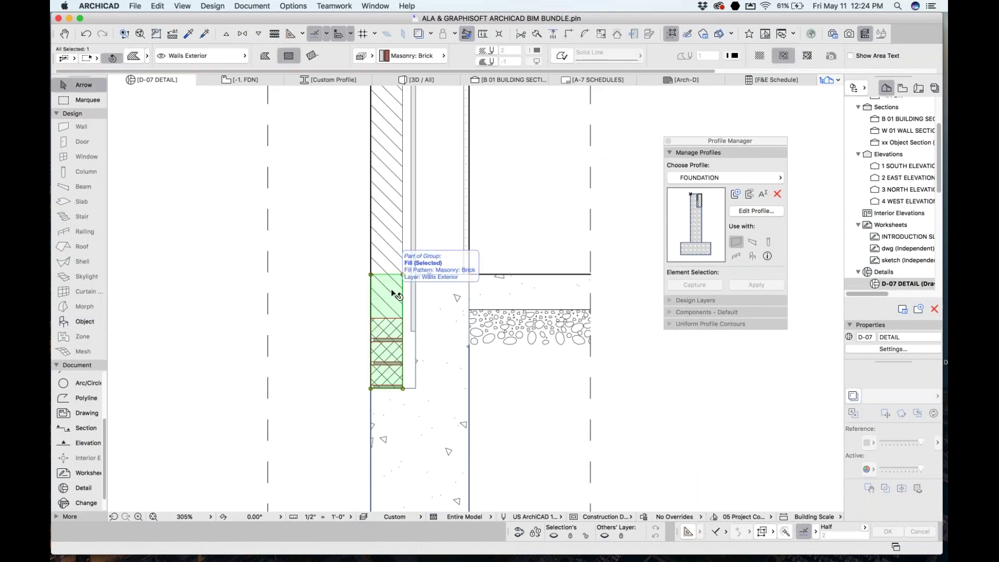
key(Delete)
click(394, 226)
scroll(394, 225, down, 2)
scroll(398, 286, up, 2)
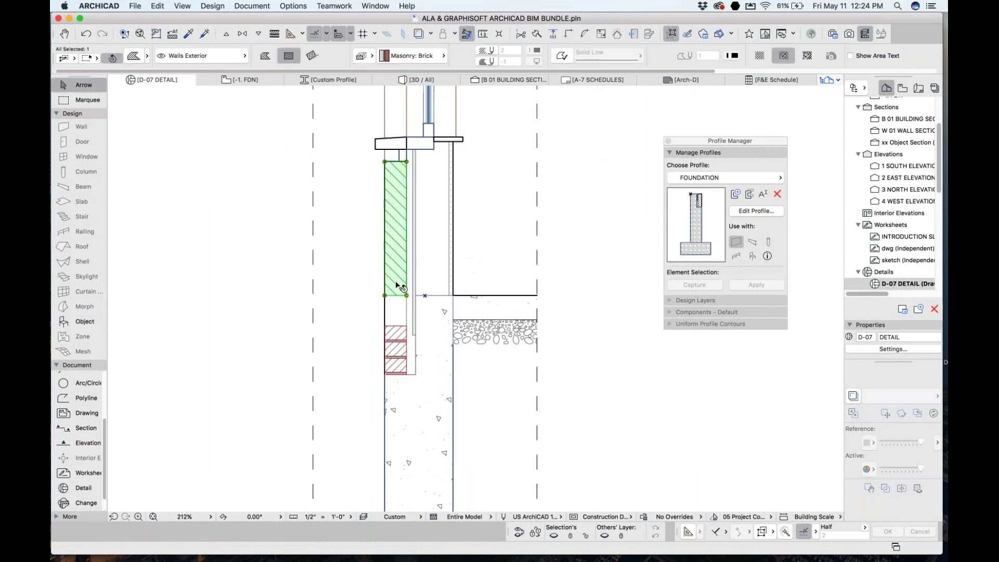
key(Delete)
- Stretch the brick coursing up to the height of the deleted fills beneath the window sill, and deselect it
click(408, 328)
drag(408, 329, 409, 163)
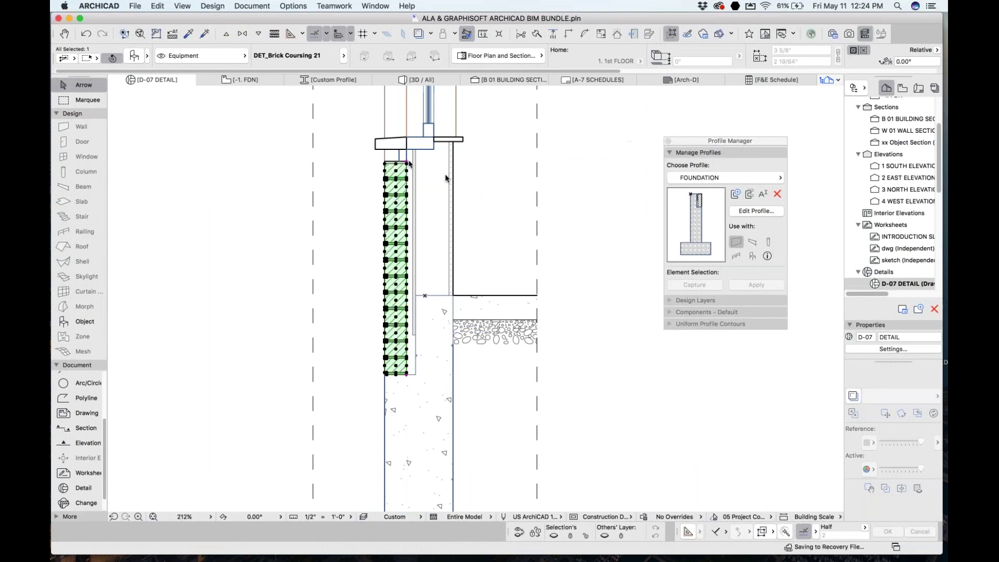
click(435, 207)
- Search the object library for INS and set Fiber Insulation 21 as the default object, rotated 270°
scroll(416, 342, up, 3)
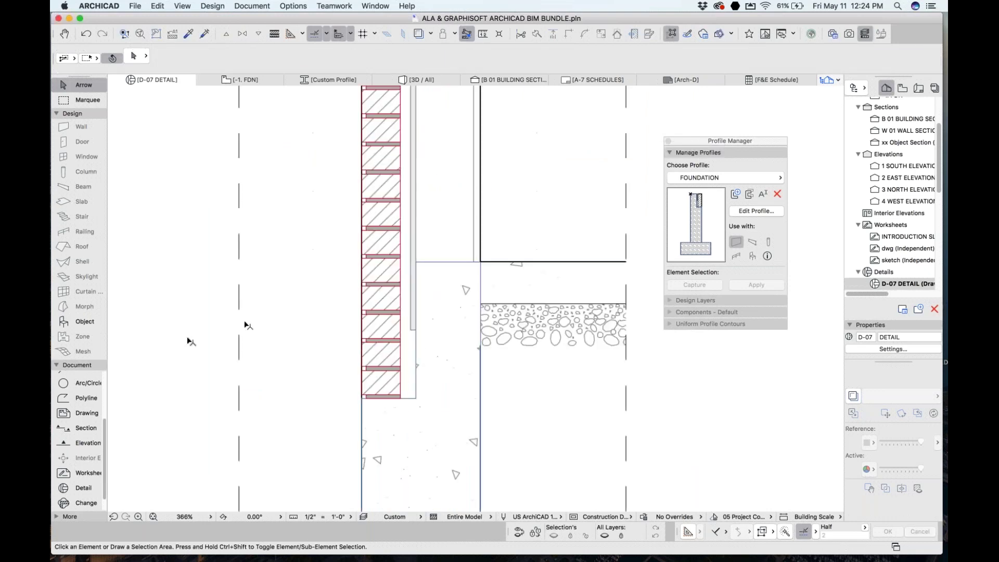
double_click(86, 323)
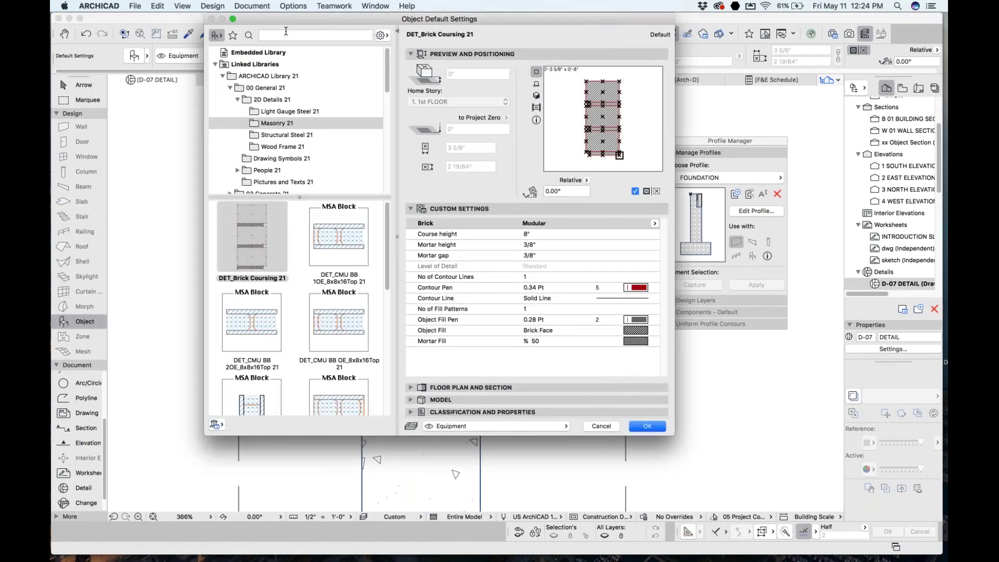
click(286, 31)
text(IN)
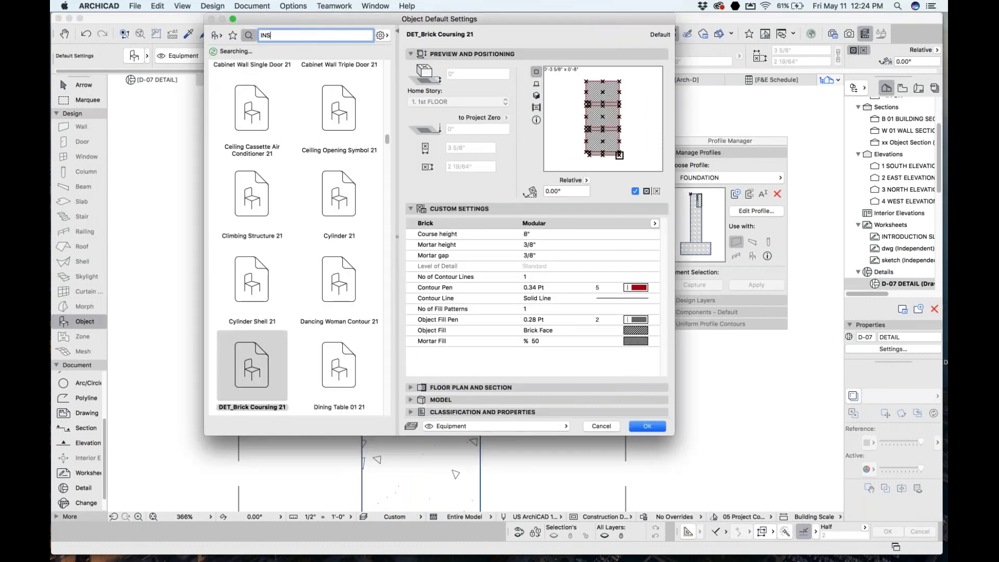
text(S)
click(276, 110)
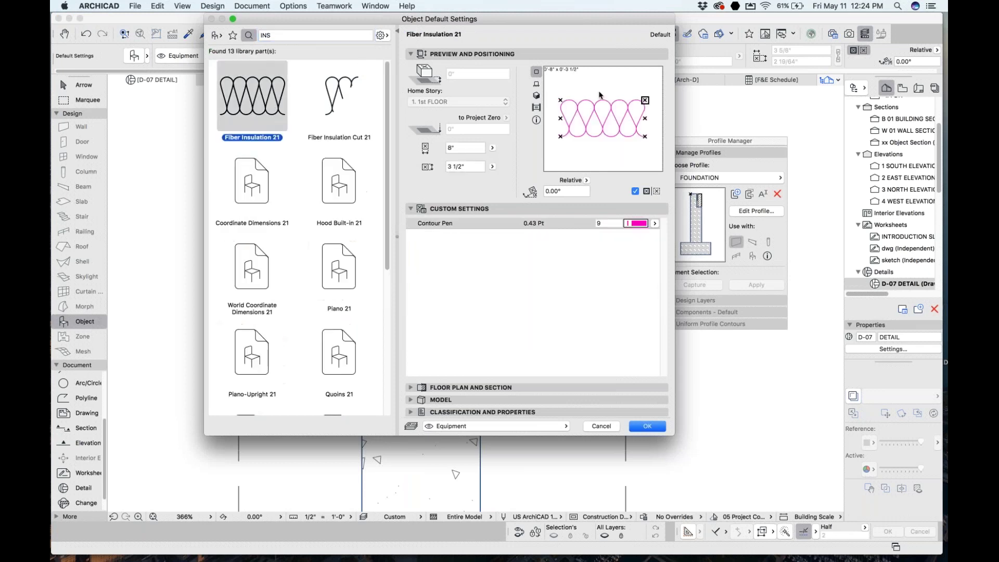
drag(617, 157, 592, 153)
click(644, 426)
- Place the insulation in the wall cavity on top of the foundation and stretch it to 2'-1 1/4" by 5 1/2", up to the interior sill
click(473, 260)
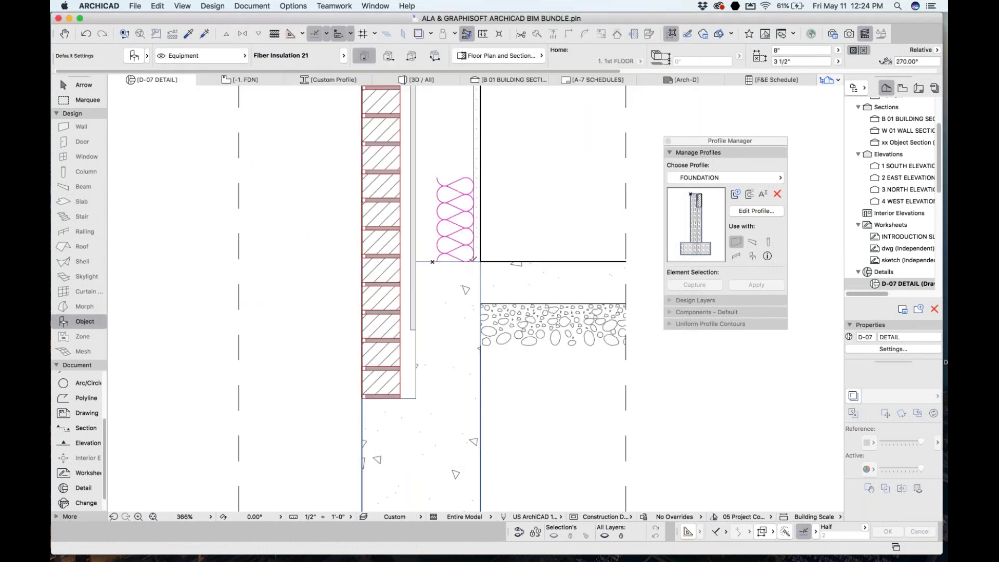
click(440, 262)
middle_drag(442, 174, 436, 303)
drag(435, 304, 414, 135)
click(472, 135)
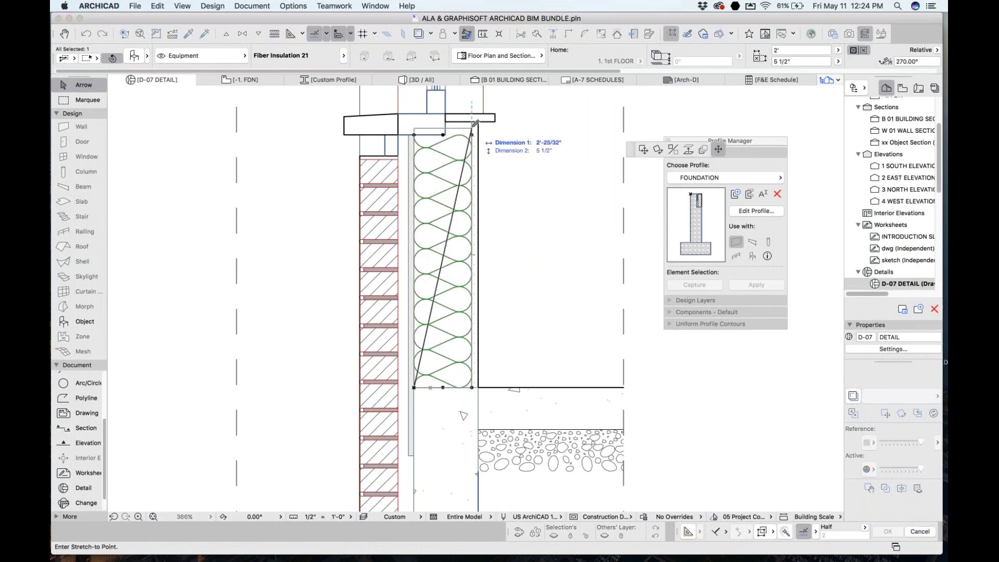
click(473, 125)
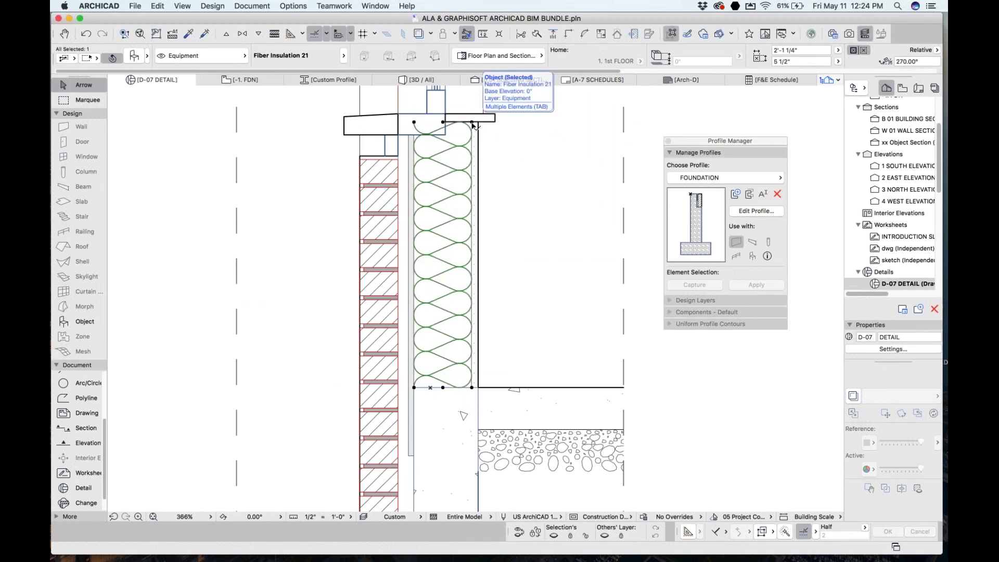
- Send the fiber insulation backward in the display order and deselect it
right_click(473, 124)
mouse_move(621, 227)
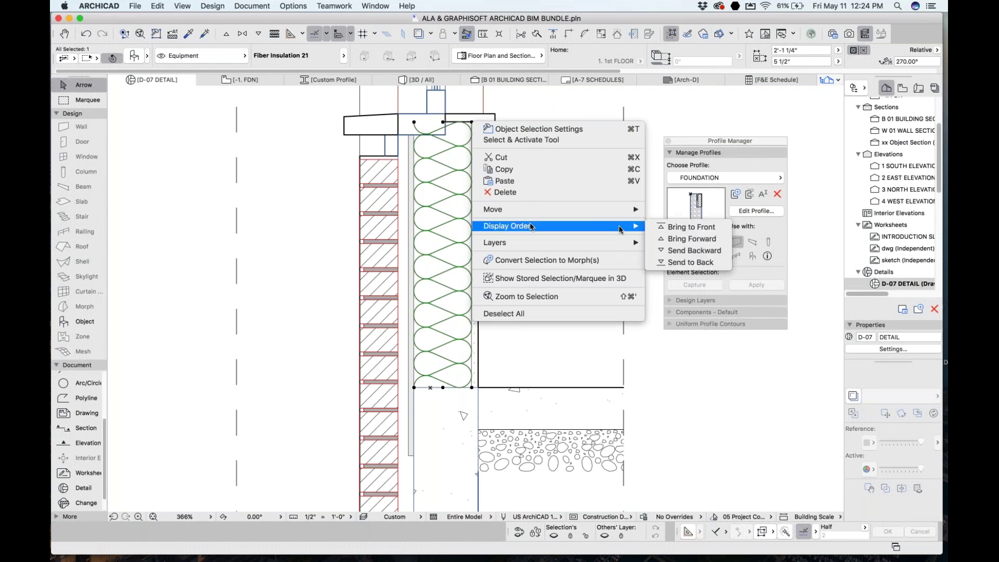
click(684, 251)
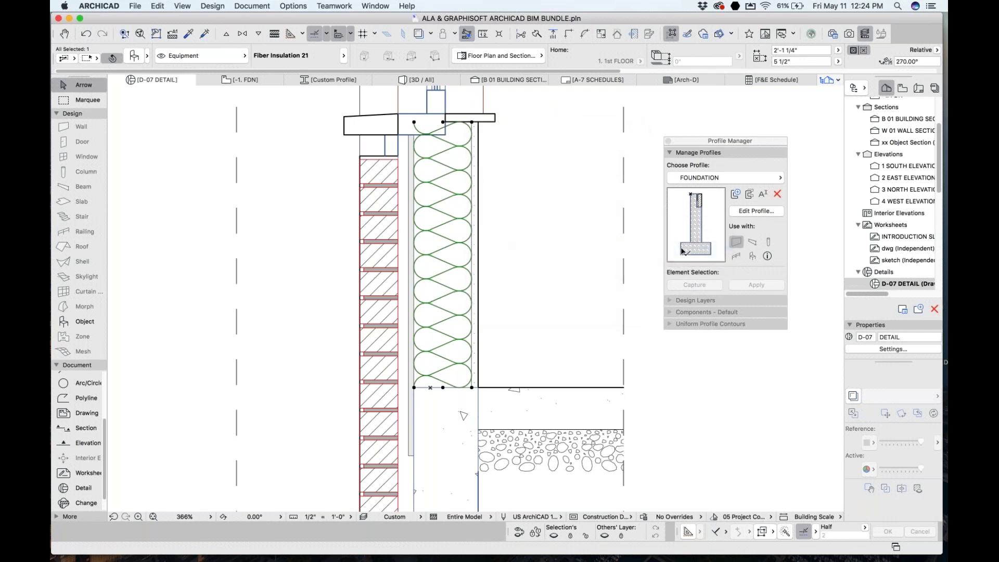
key(Escape)
scroll(461, 229, down, 3)
scroll(431, 196, down, 5)
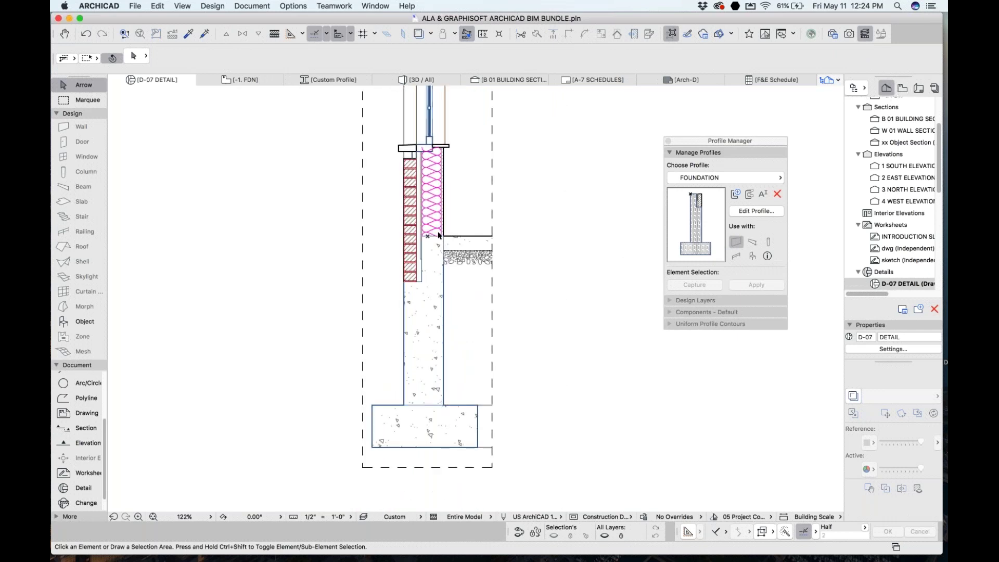
scroll(437, 236, up, 5)
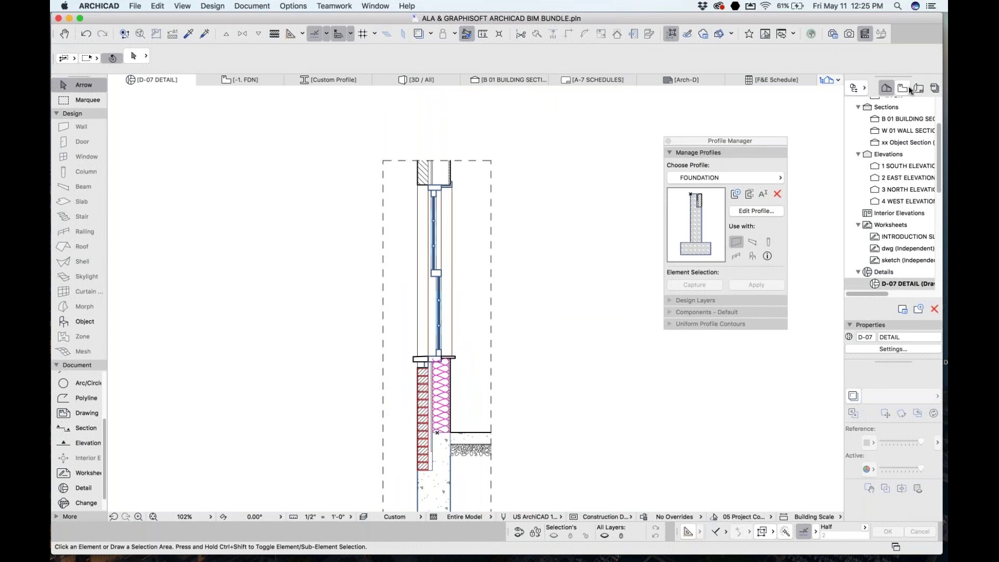
- Create an independent worksheet named WINDOW DETAIL with an empty reference ID
right_click(881, 225)
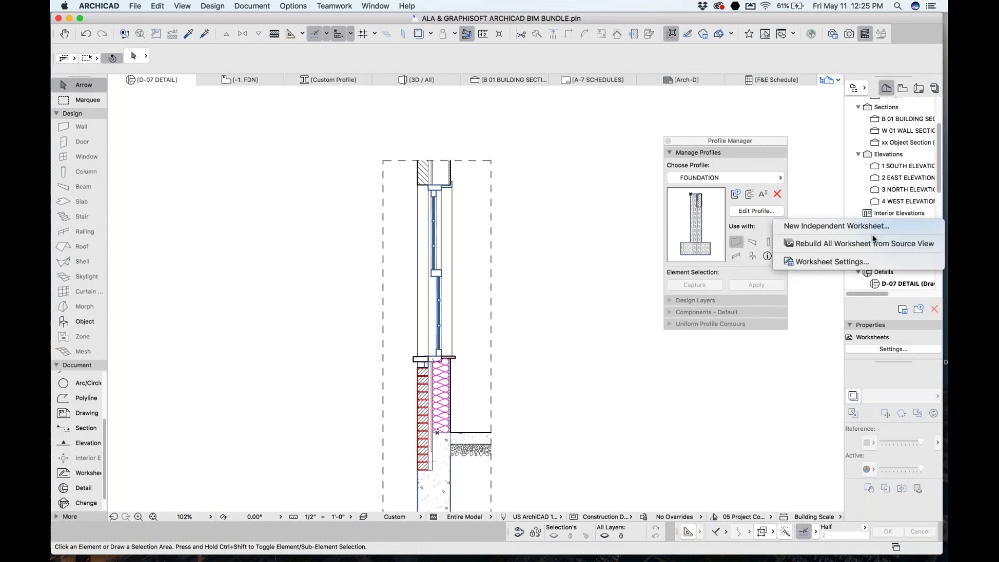
click(873, 227)
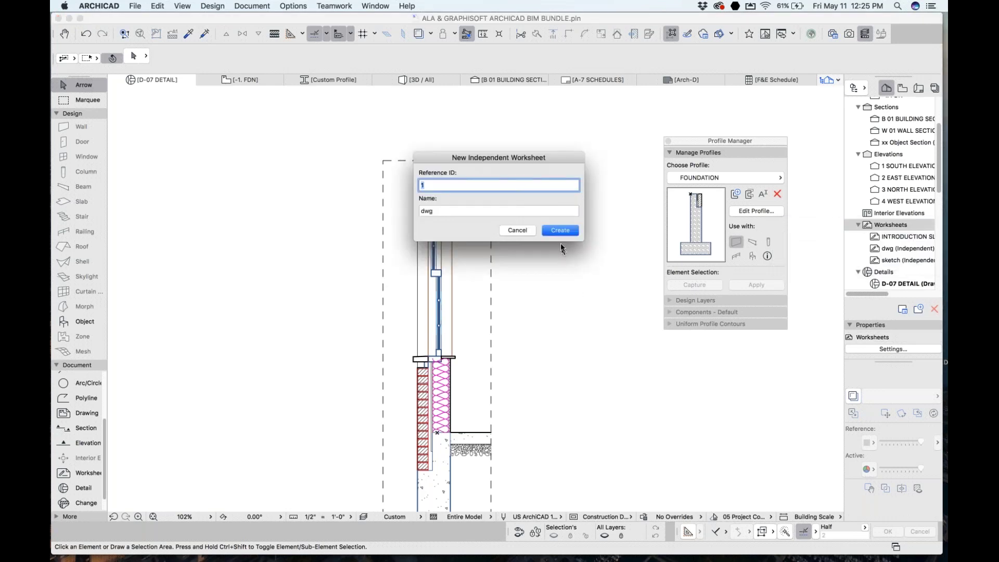
key(BackSpace)
key(Tab)
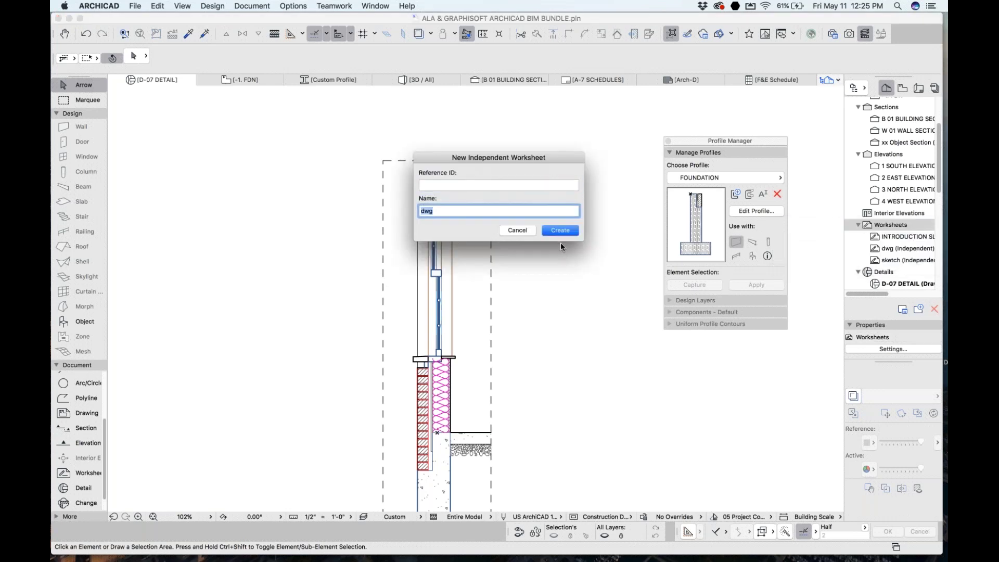
text(WINDWO)
key(BackSpace)
key(BackSpace)
text(OW DETAIL)
key(Return)
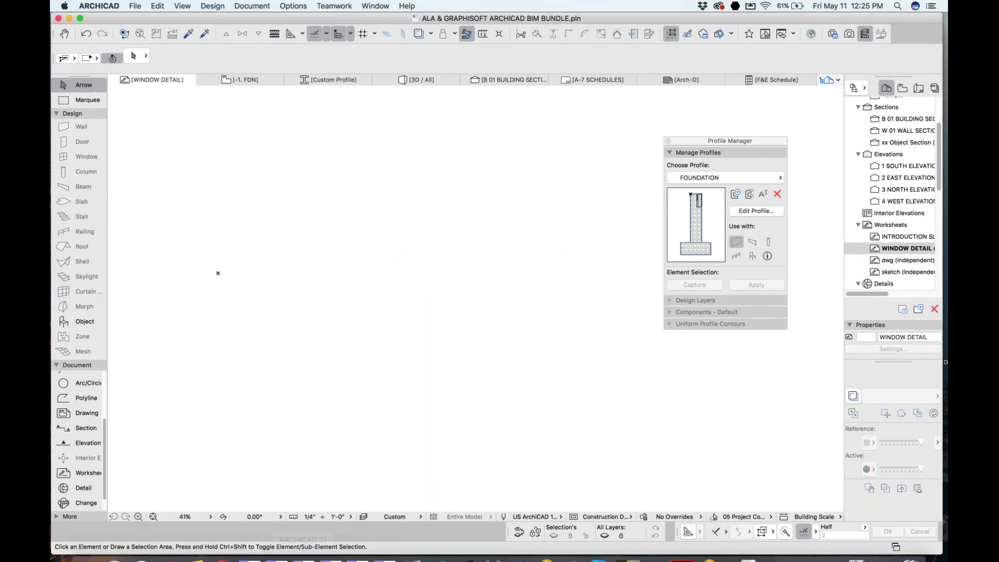
- Switch to Finder and place page 3 of PELLA WINDOWS.pdf from the PDF folder onto the empty worksheet
mouse_move(223, 546)
click(86, 545)
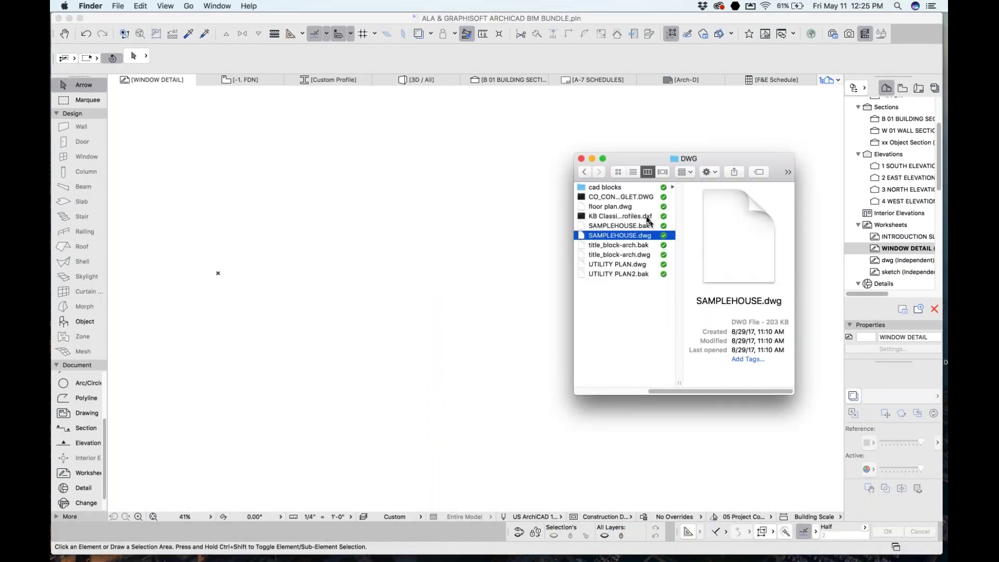
scroll(661, 364, left, 3)
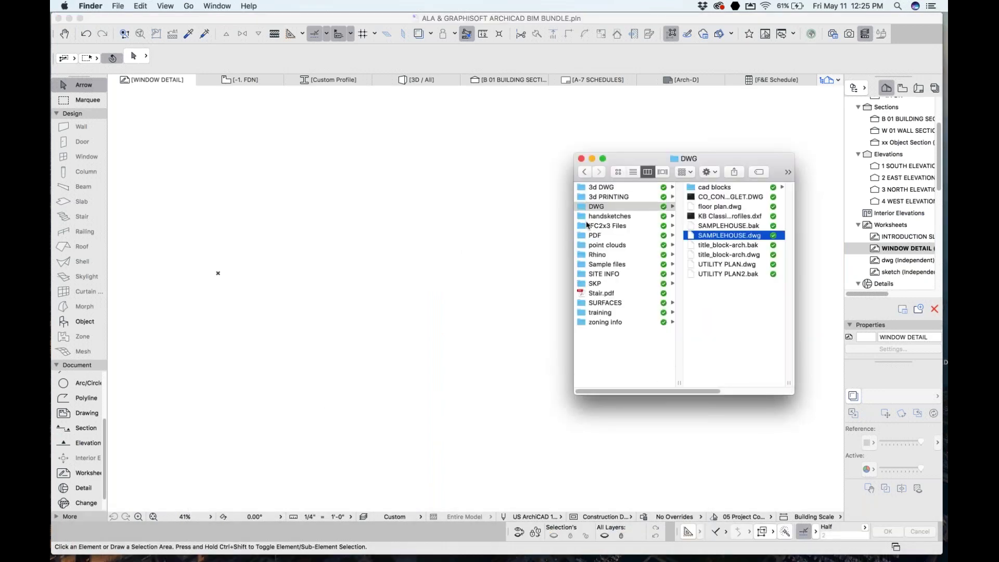
click(603, 238)
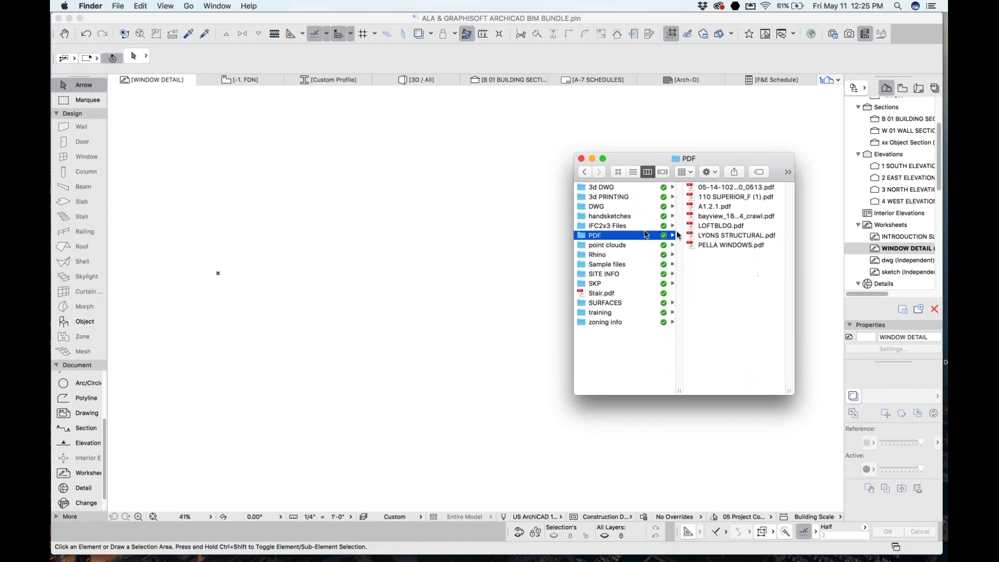
drag(718, 242, 448, 226)
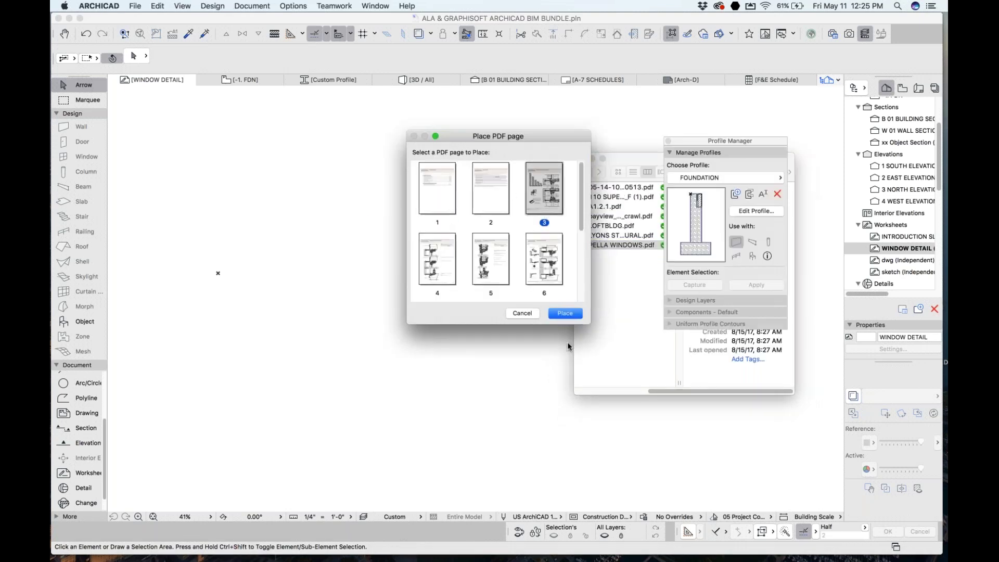
click(565, 313)
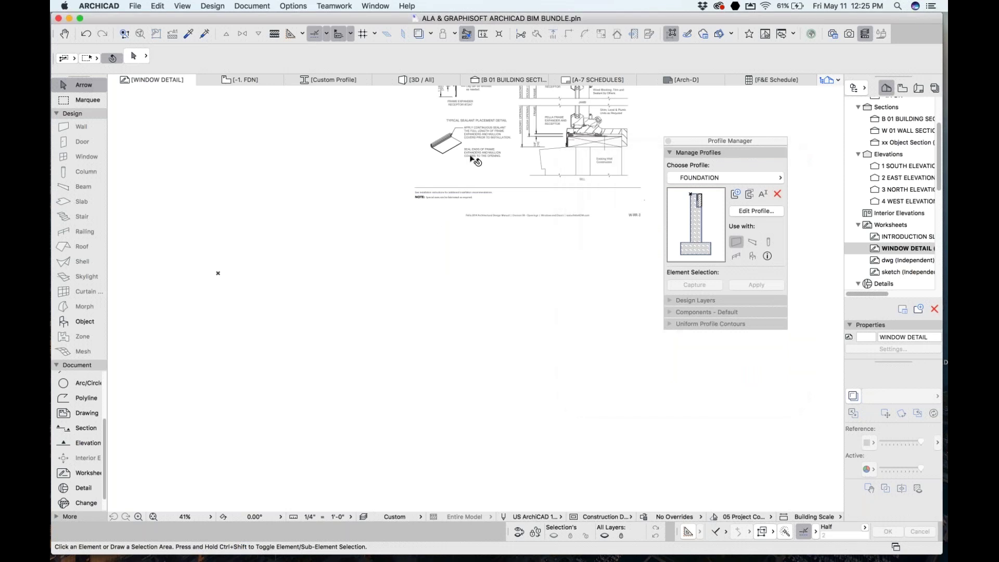
- Crop the placed PDF drawing's frame so that only the head, jamb and sill window sections remain
scroll(472, 160, up, 5)
click(376, 274)
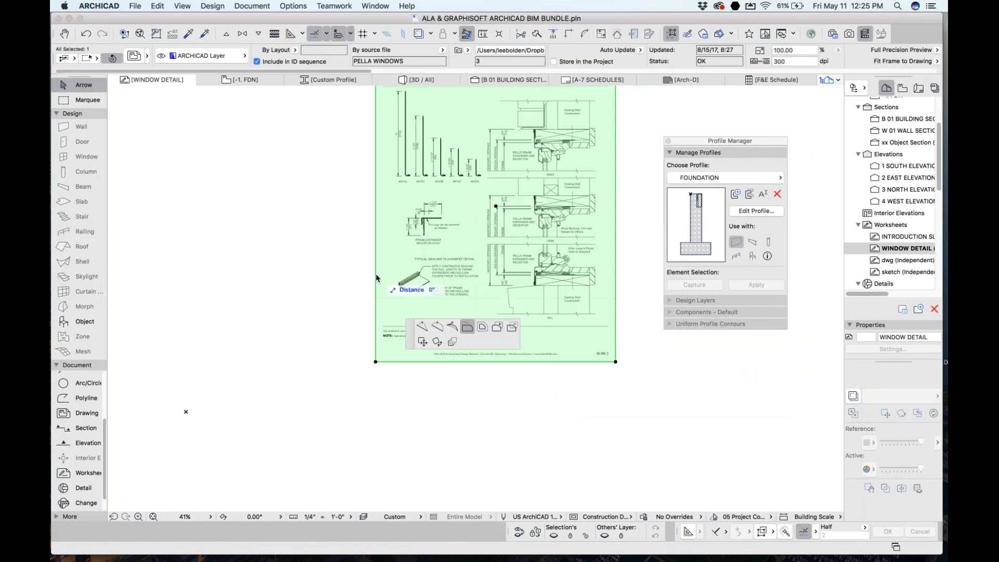
click(486, 270)
scroll(521, 156, up, 3)
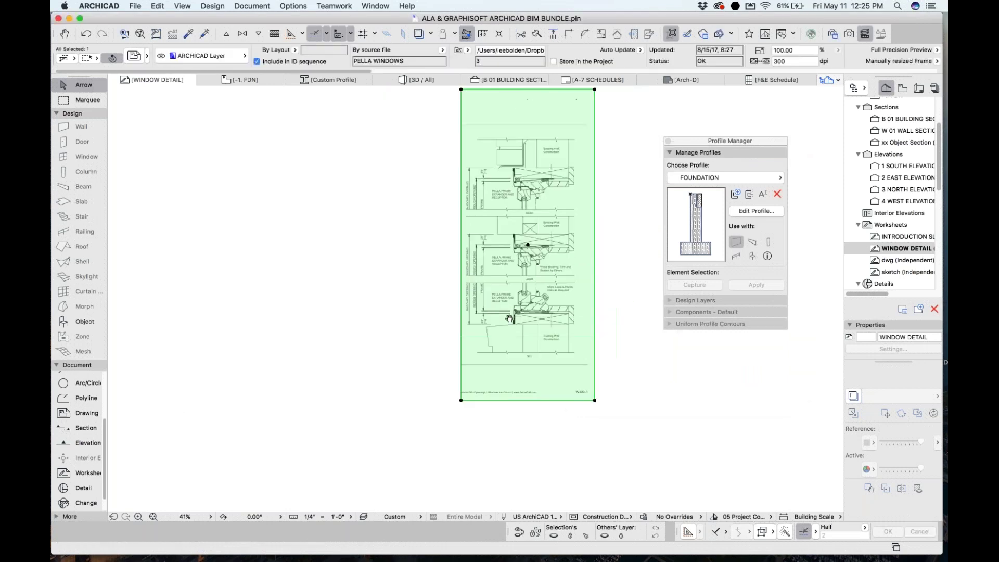
click(517, 108)
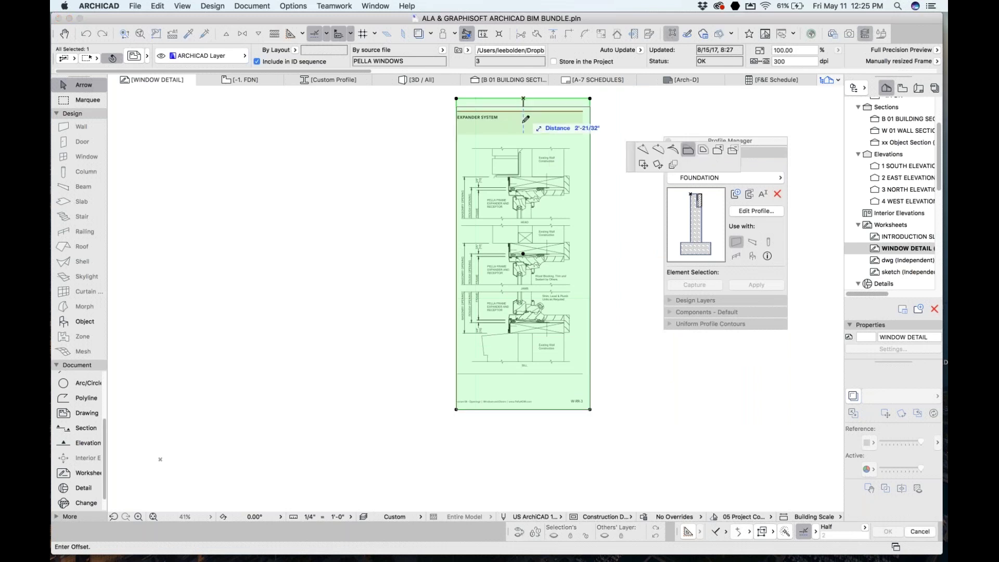
click(523, 141)
click(532, 409)
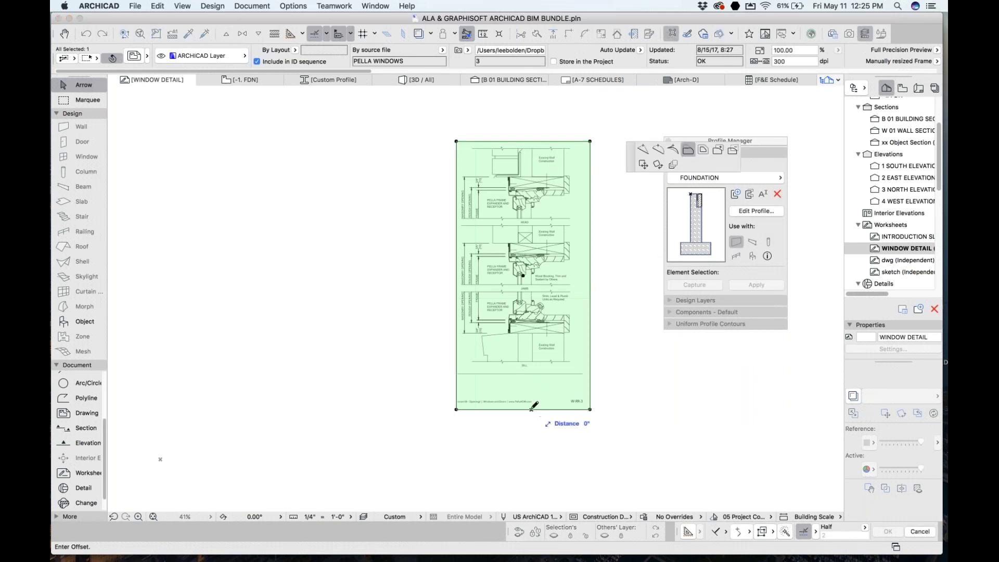
click(530, 370)
- Explode the cropped window drawing into the current view and select a diagonal blocking line in the jamb detail to check it
right_click(515, 303)
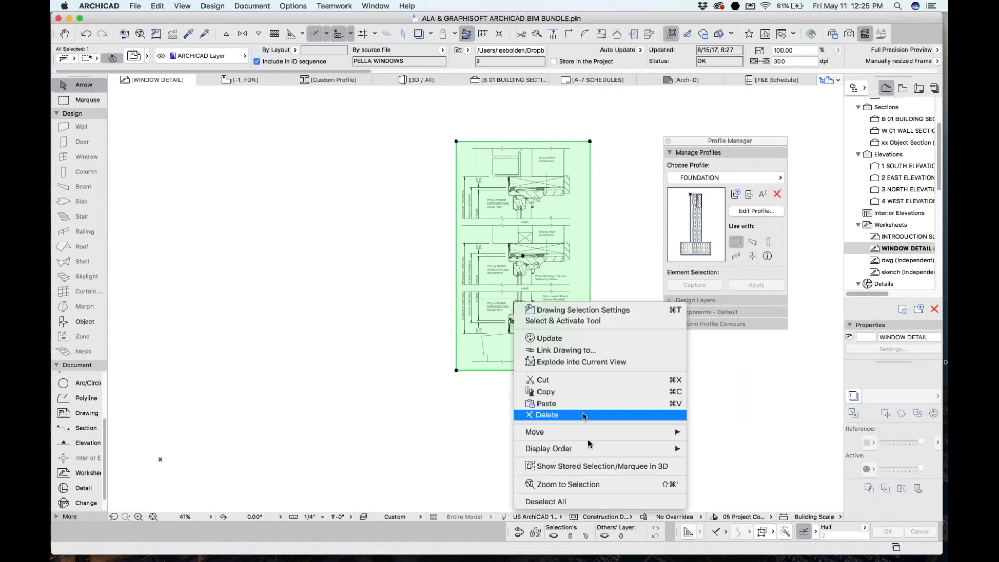
mouse_move(591, 453)
mouse_move(601, 436)
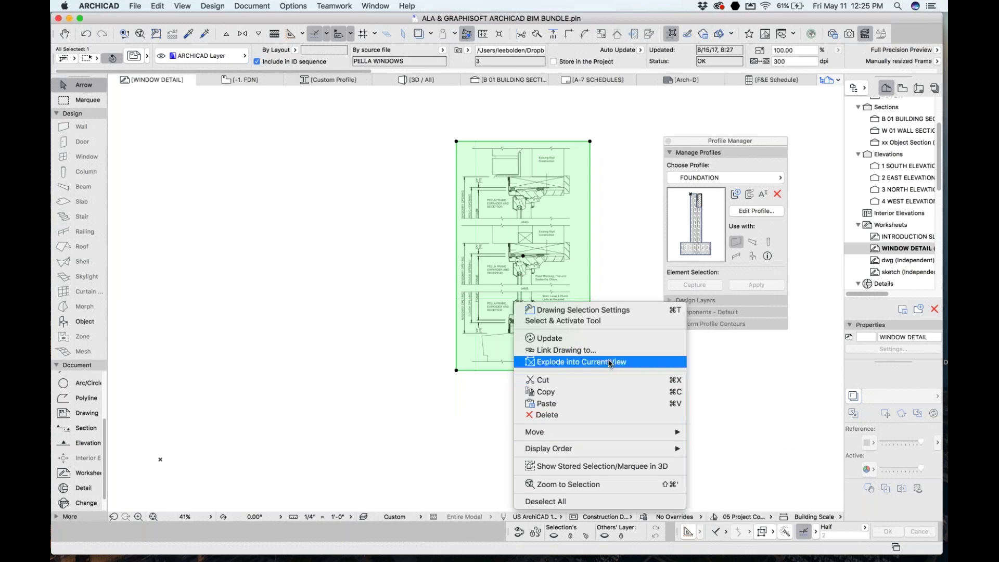
click(582, 362)
click(719, 368)
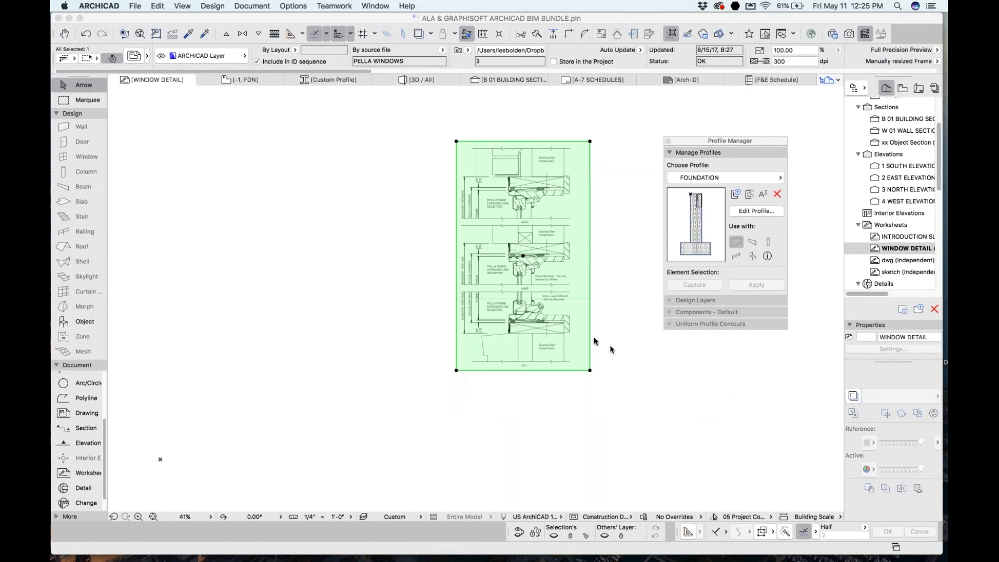
scroll(536, 268, up, 10)
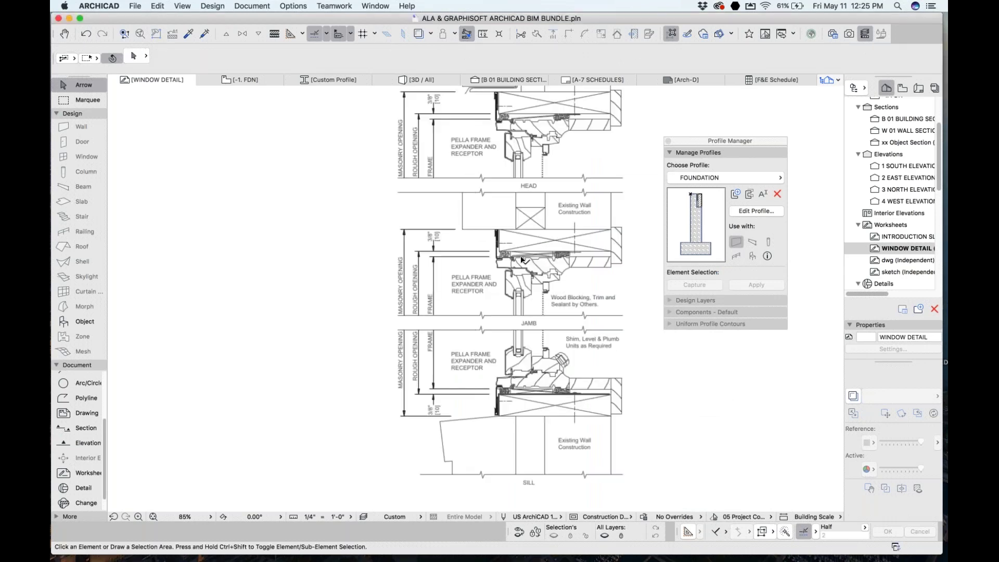
click(538, 232)
click(541, 225)
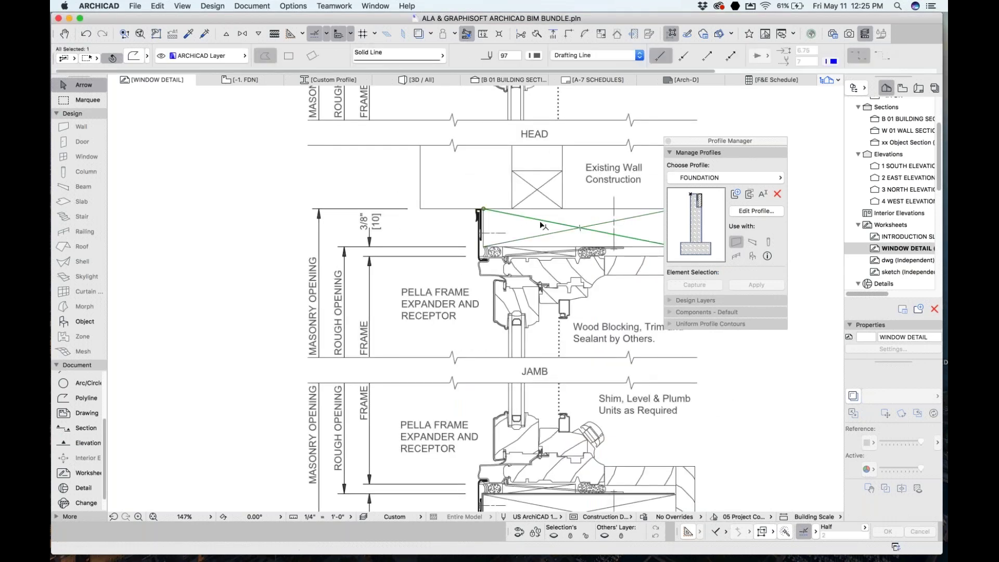
scroll(461, 274, down, 10)
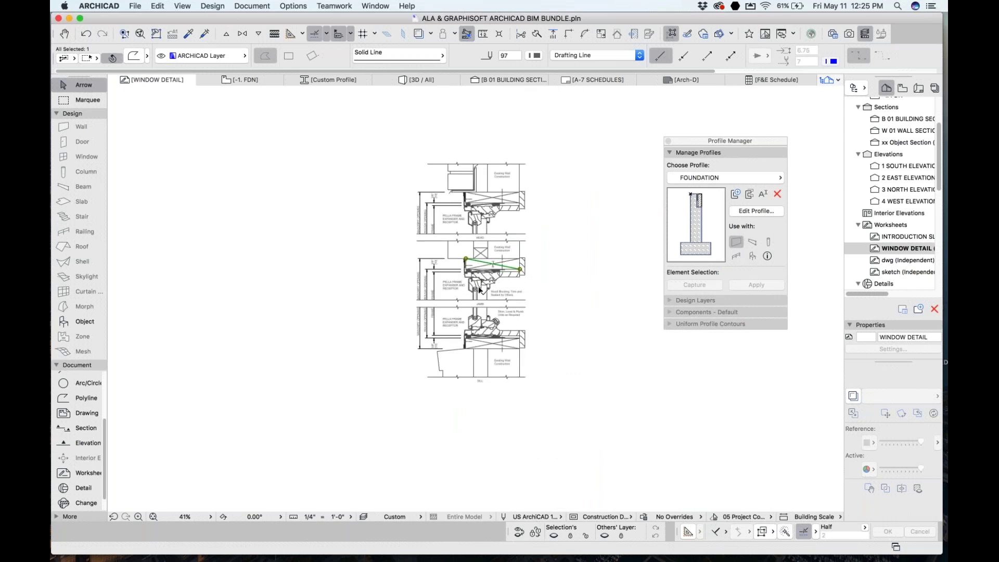
- Open the A-1 1st FLOOR PLAN layout and store the modifications to the open complex profile
click(918, 89)
scroll(895, 146, up, 3)
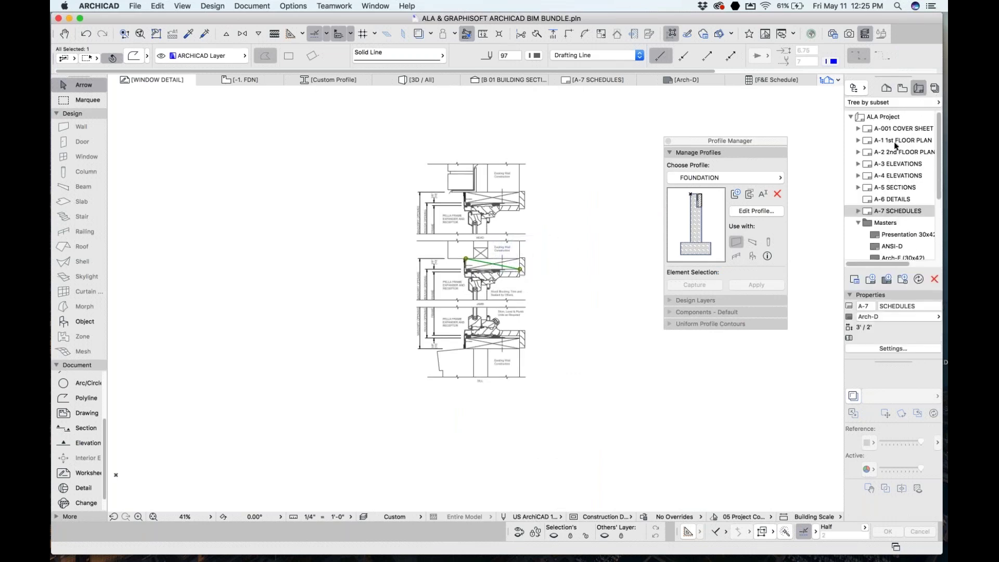
double_click(898, 142)
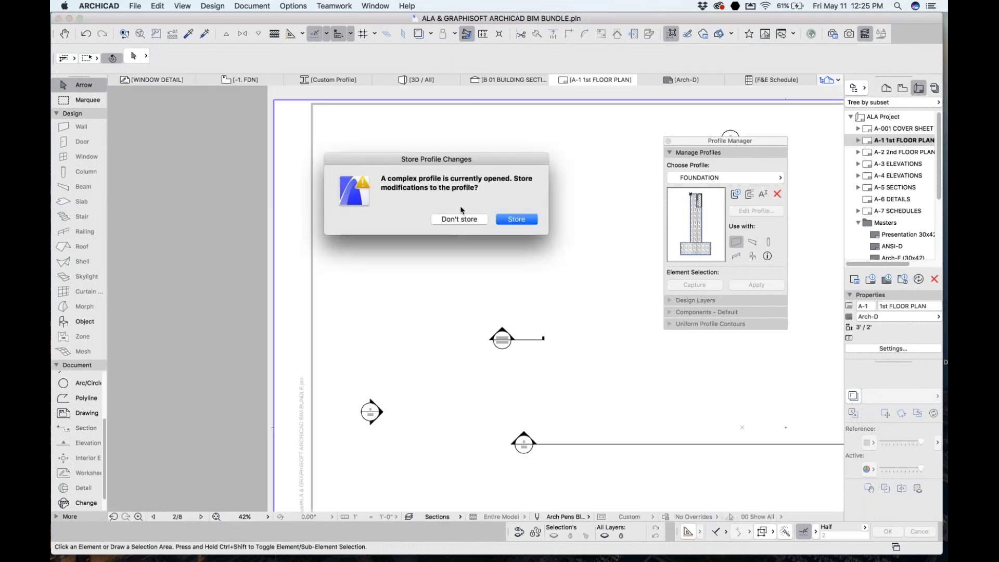
click(516, 219)
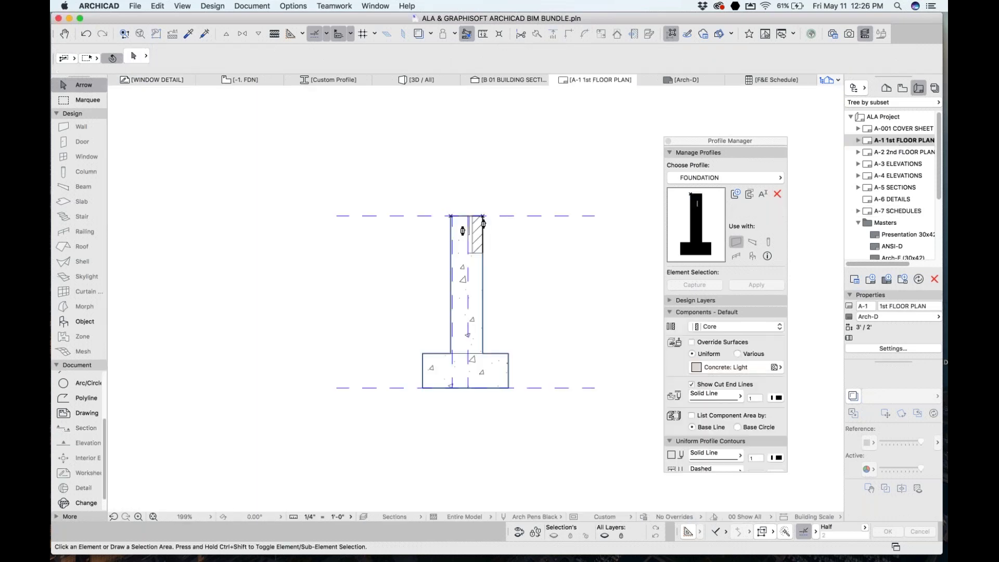
double_click(898, 142)
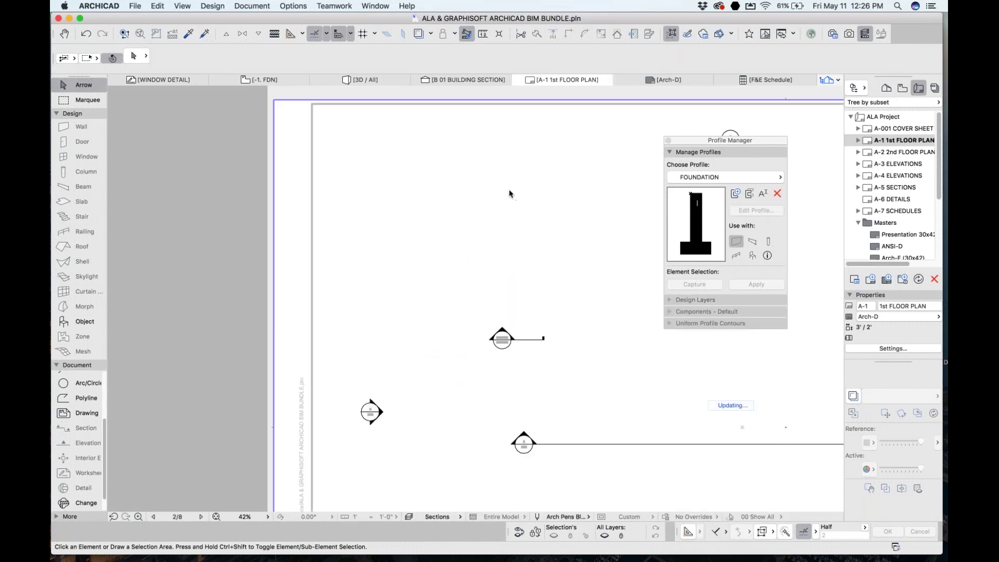
- Review the north and south elevations on the A-3 layout, the A-4 ELEVATIONS layout and the A-5 SECTIONS layout
click(892, 165)
double_click(892, 164)
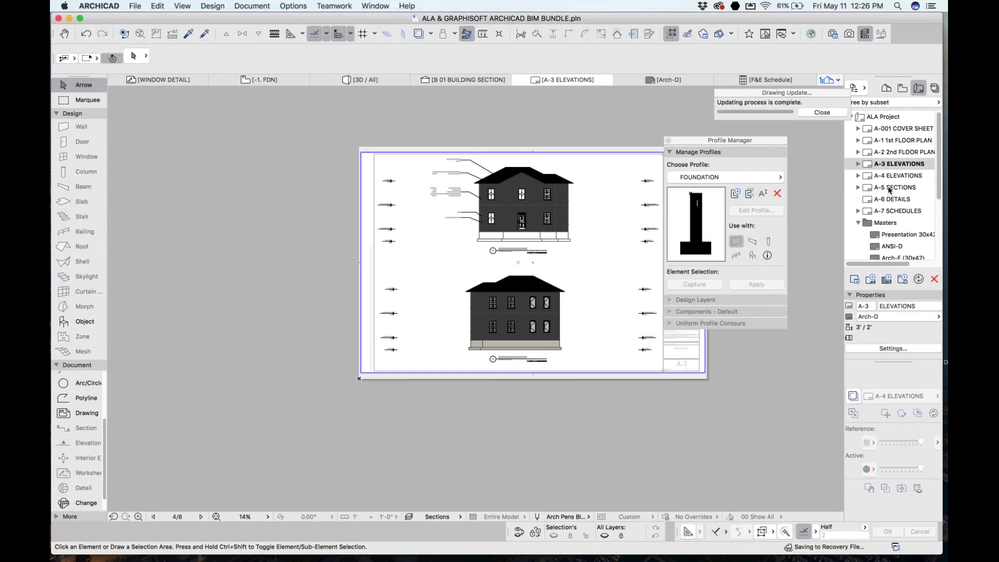
scroll(500, 336, up, 5)
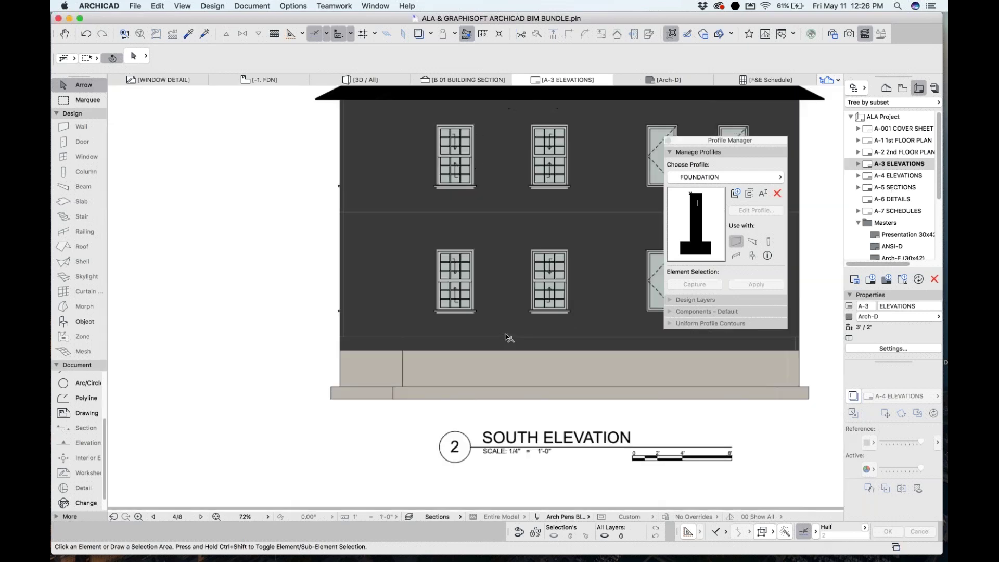
scroll(466, 236, down, 5)
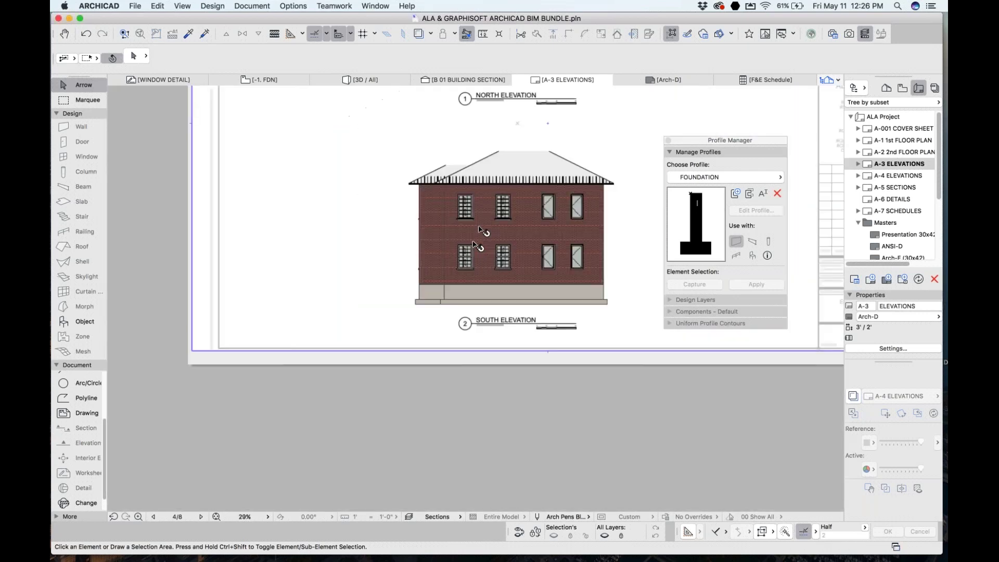
scroll(498, 139, up, 3)
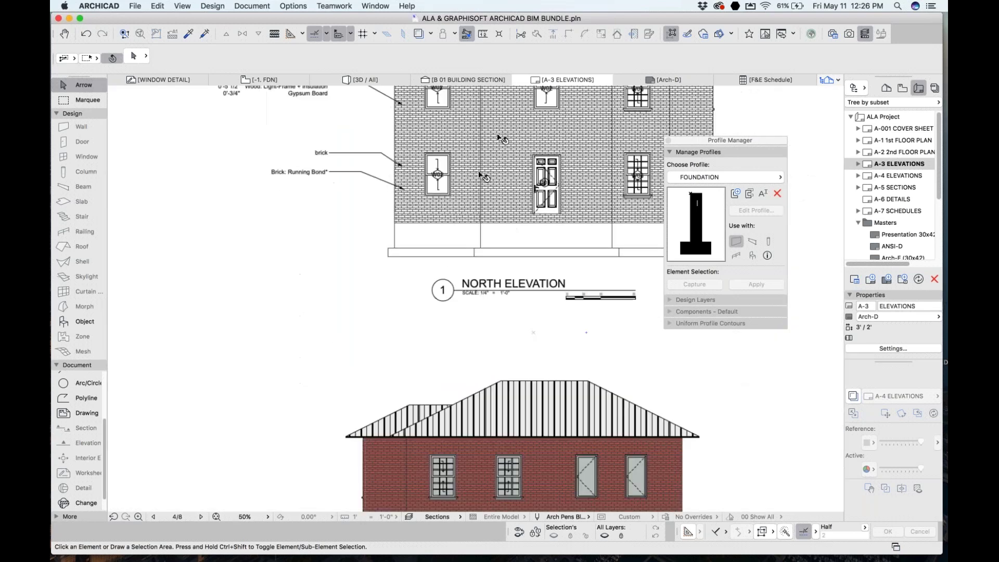
double_click(880, 179)
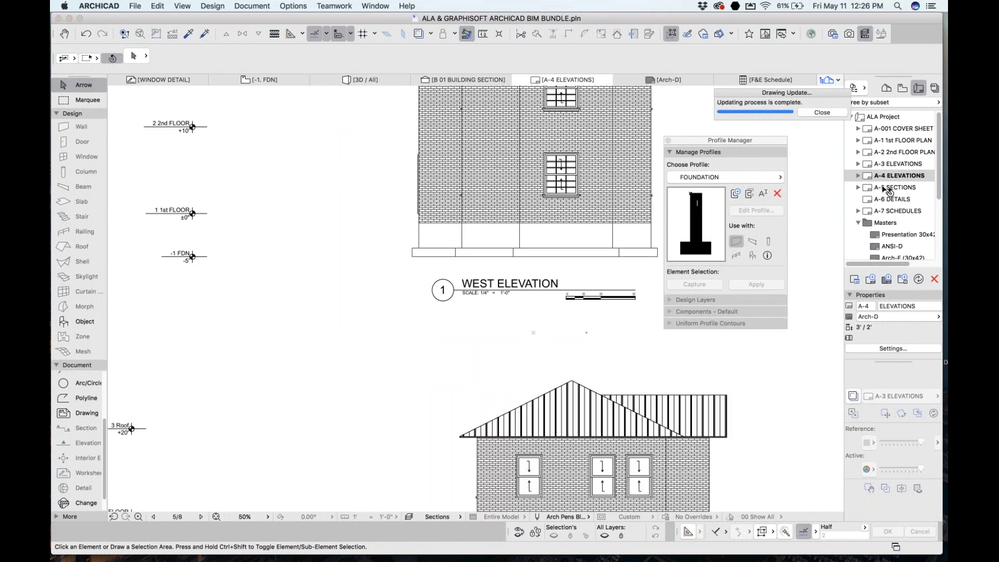
double_click(889, 189)
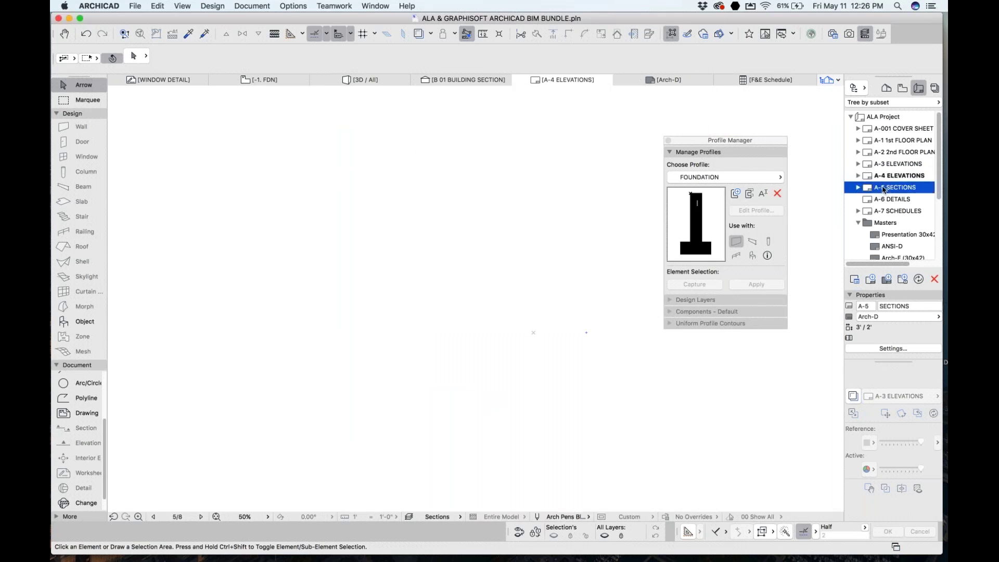
- On the A-7 SCHEDULES layout, move the Window Schedule Simple drawing to the right of the Door Types Legend
double_click(888, 211)
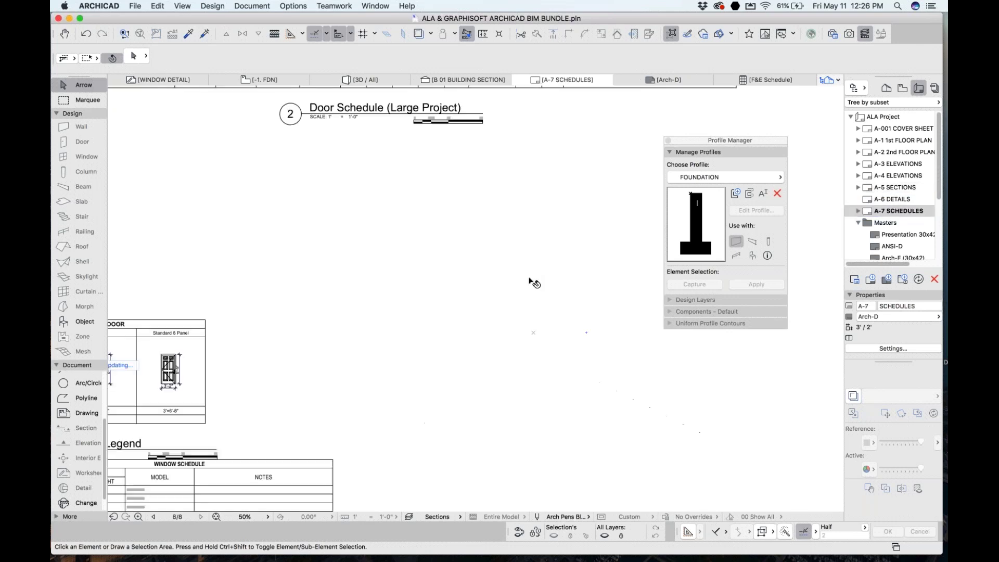
scroll(528, 279, down, 5)
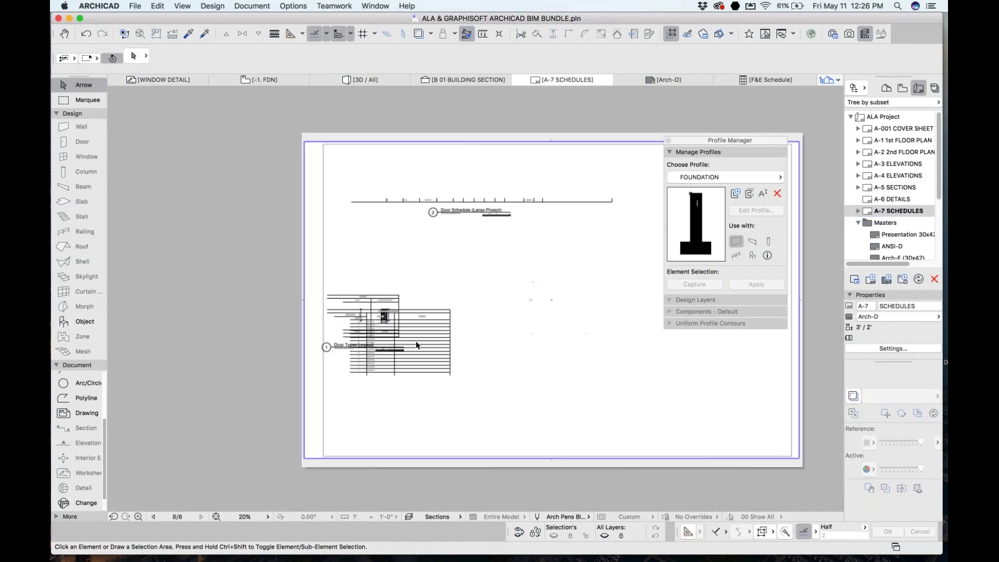
click(449, 311)
drag(451, 309, 578, 298)
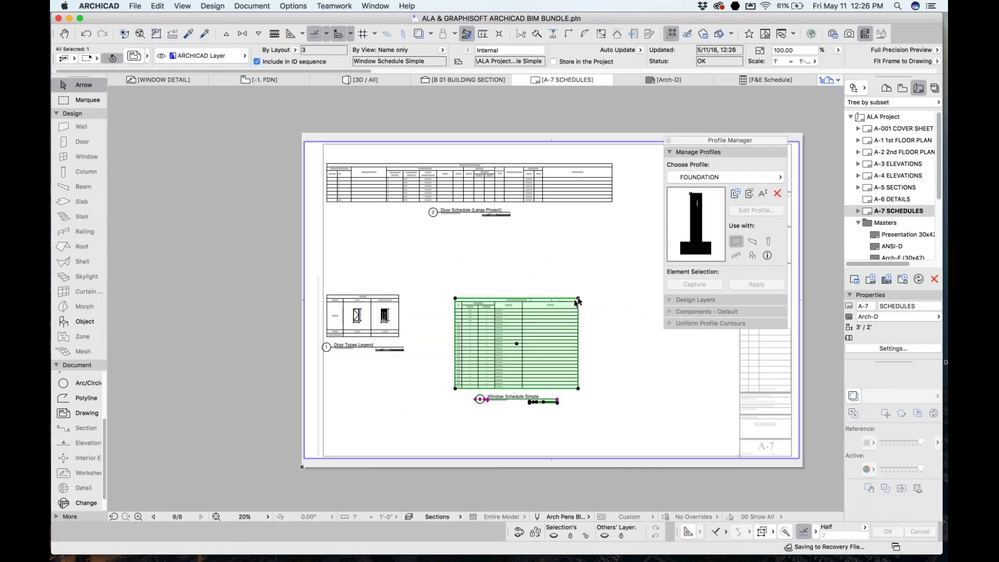
- Examine the door types legend and the door and window schedules up close, and close the Profile Manager
click(353, 358)
scroll(364, 330, up, 3)
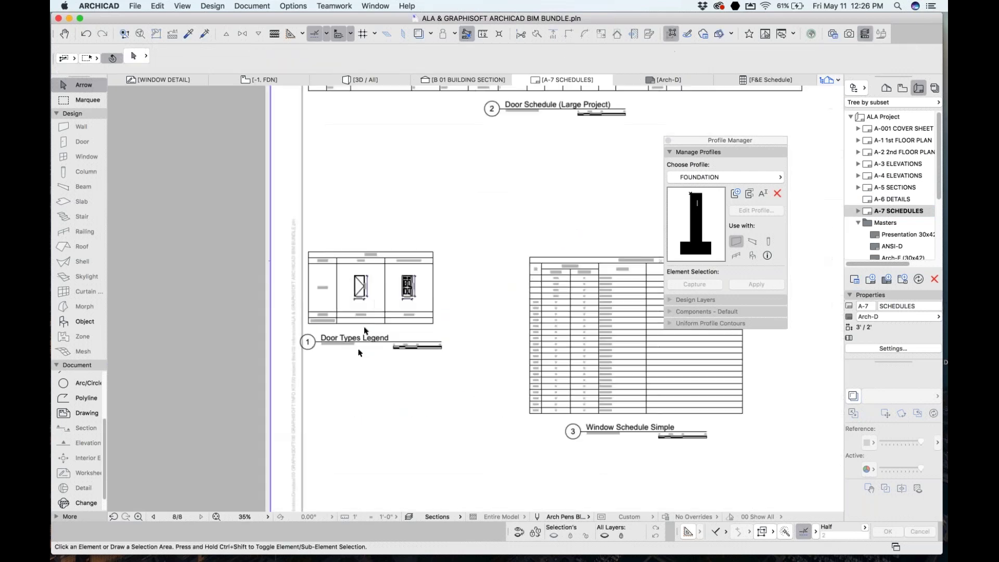
scroll(371, 307, up, 2)
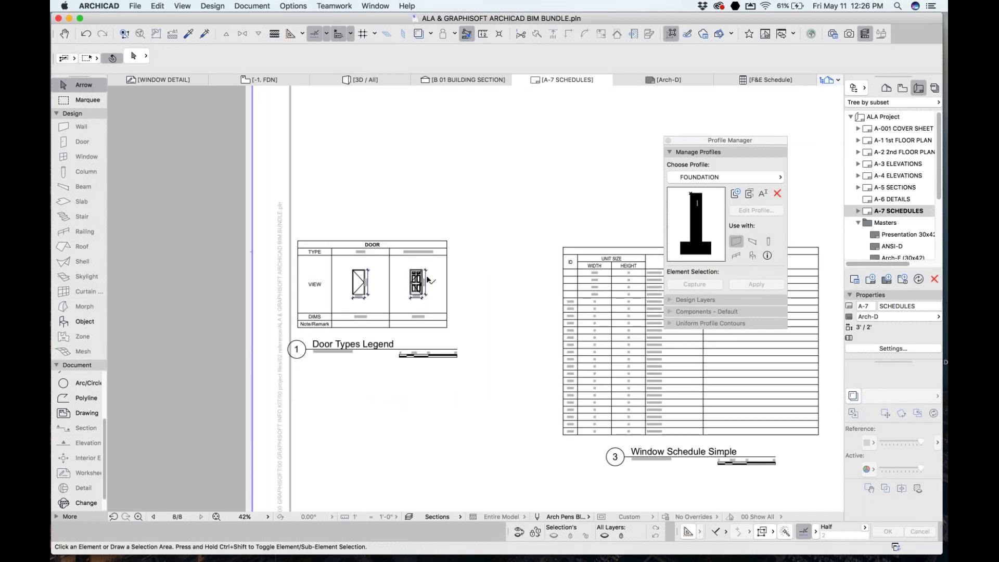
scroll(424, 312, down, 2)
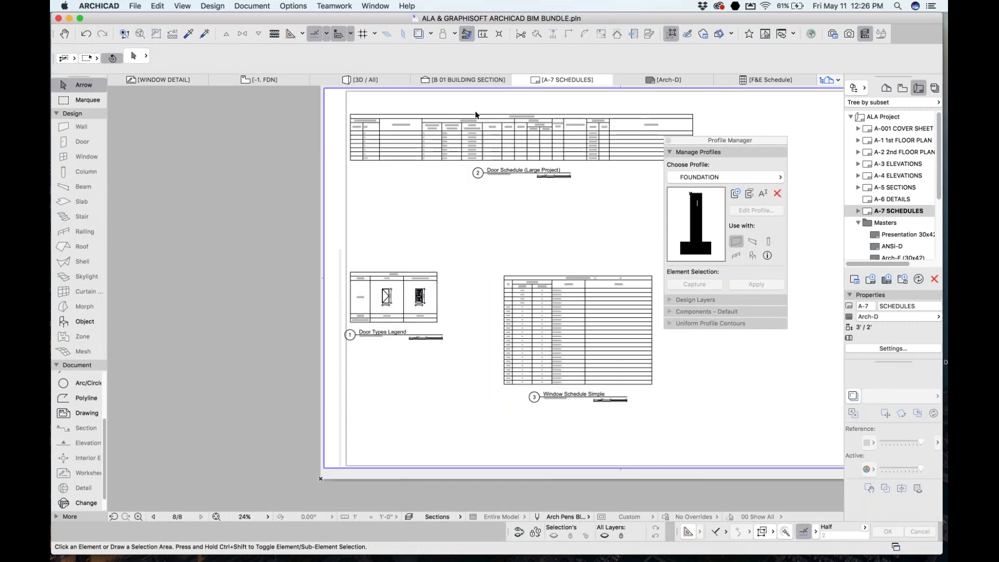
scroll(475, 116, up, 2)
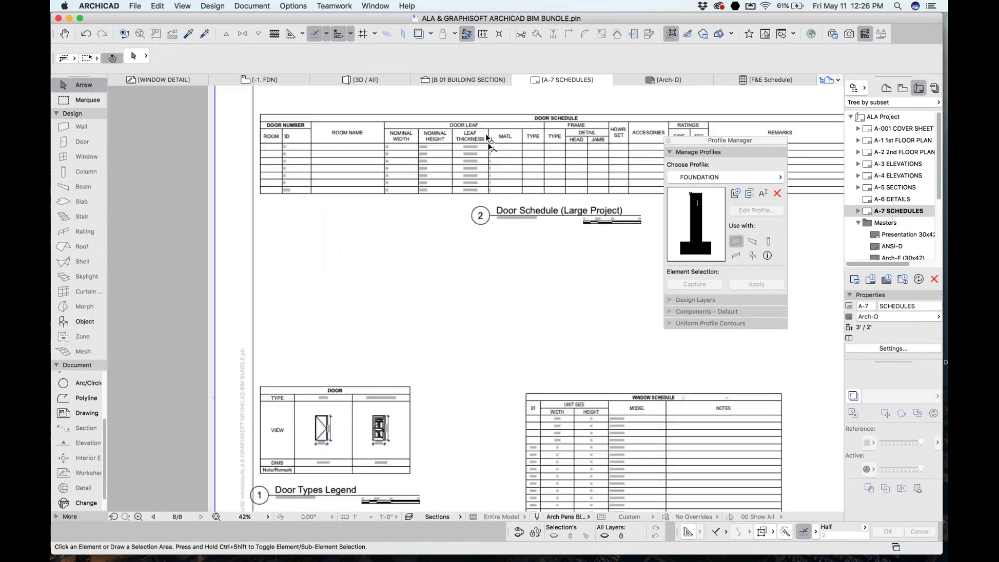
click(669, 141)
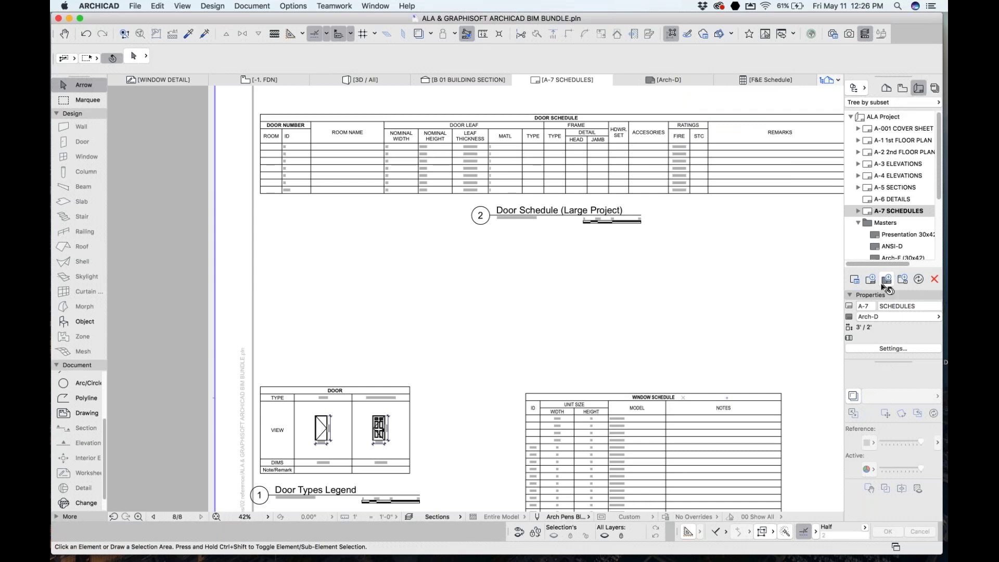
- Create a new layout in the ALA Project book and place it between the A-6 DETAILS and SCHEDULES layouts
click(884, 117)
click(877, 279)
click(607, 380)
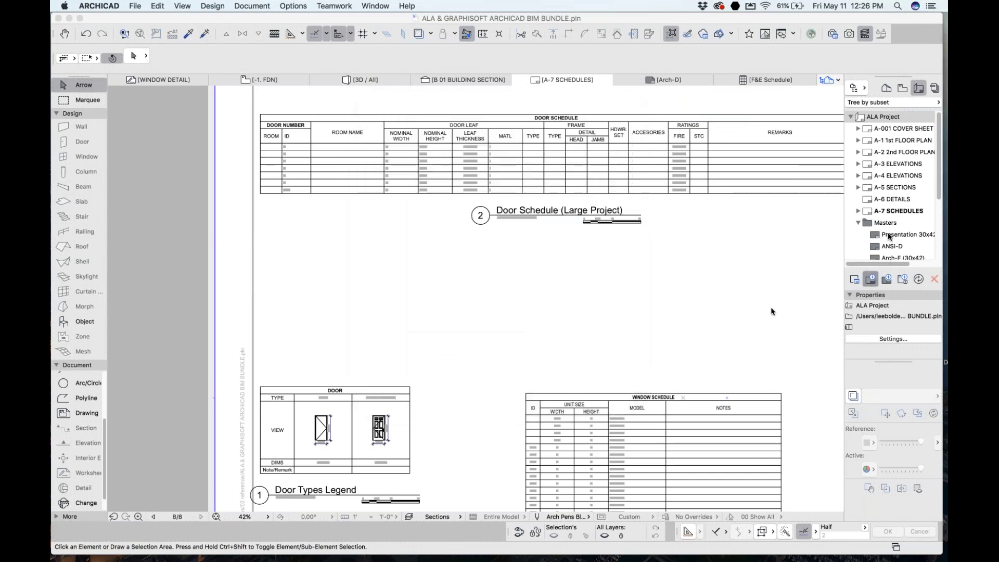
drag(873, 224, 870, 210)
- With the A-1 1st FLOOR PLAN layout open, move the SECTIONS layout ahead of both ELEVATIONS layouts and check the plan's section marker
double_click(879, 141)
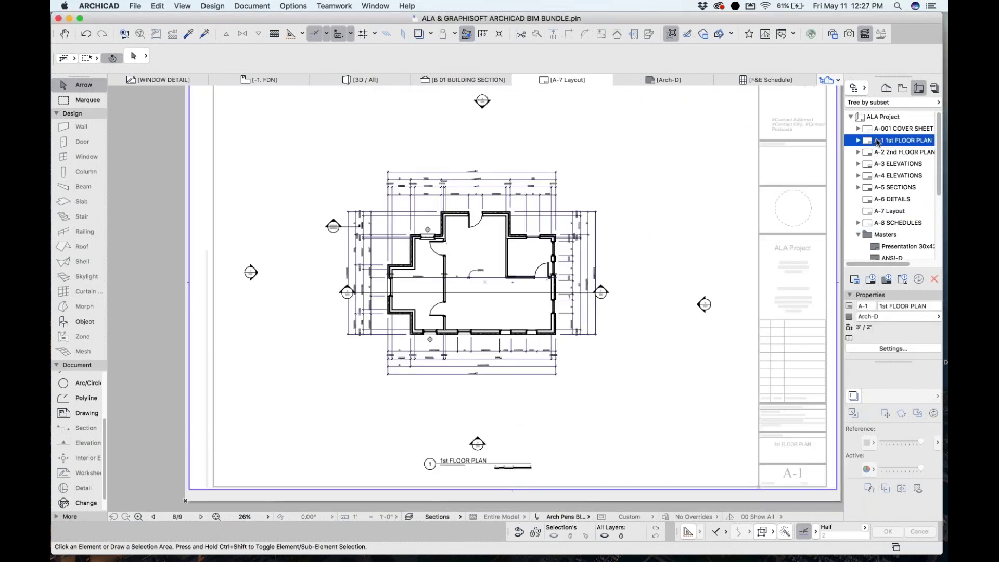
click(905, 187)
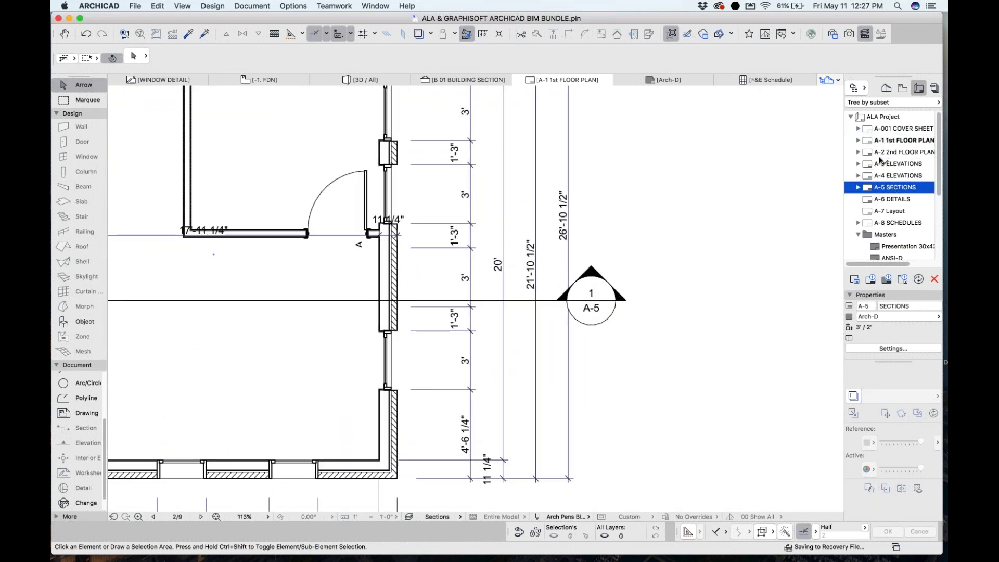
drag(879, 161, 879, 161)
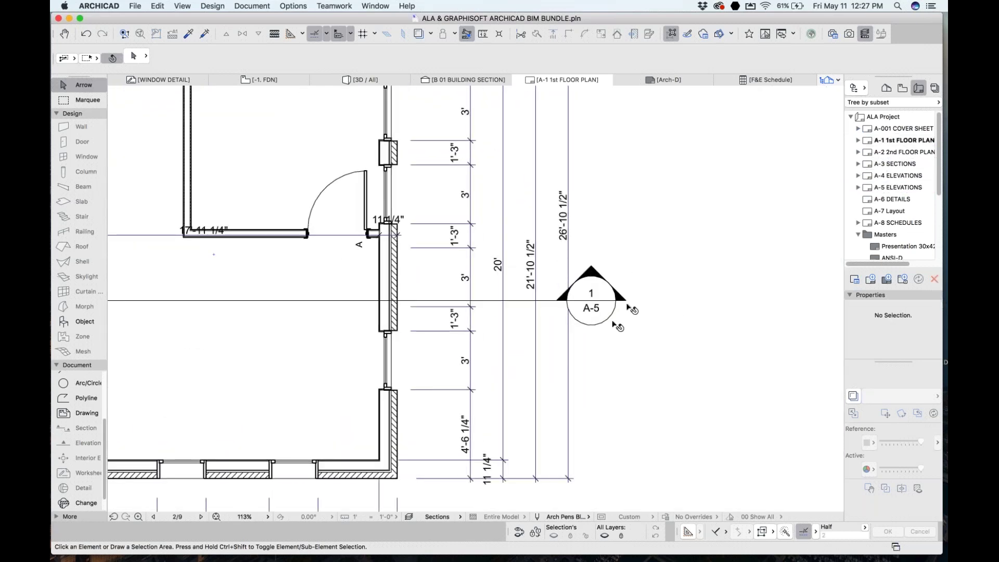
scroll(615, 270, down, 2)
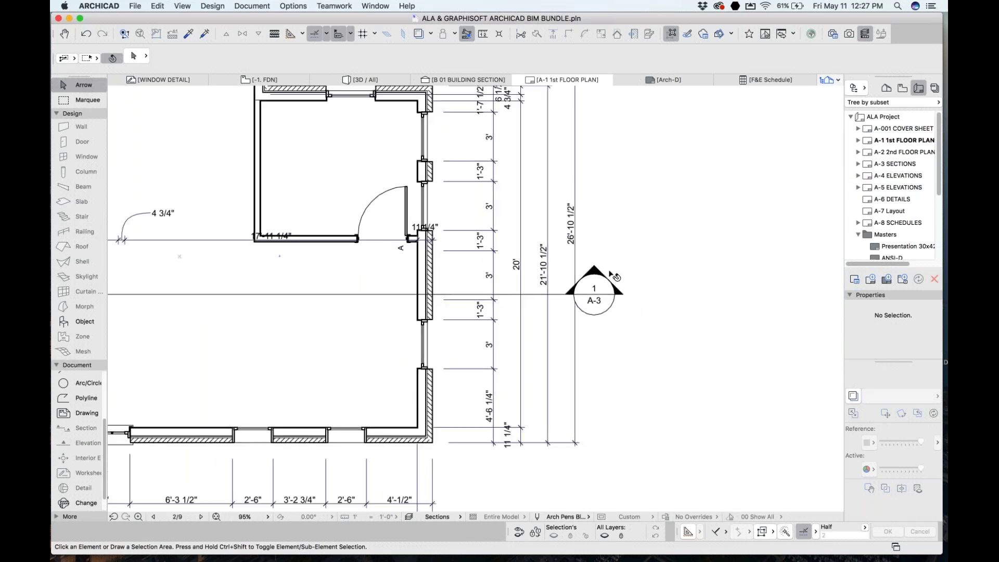
scroll(599, 312, down, 4)
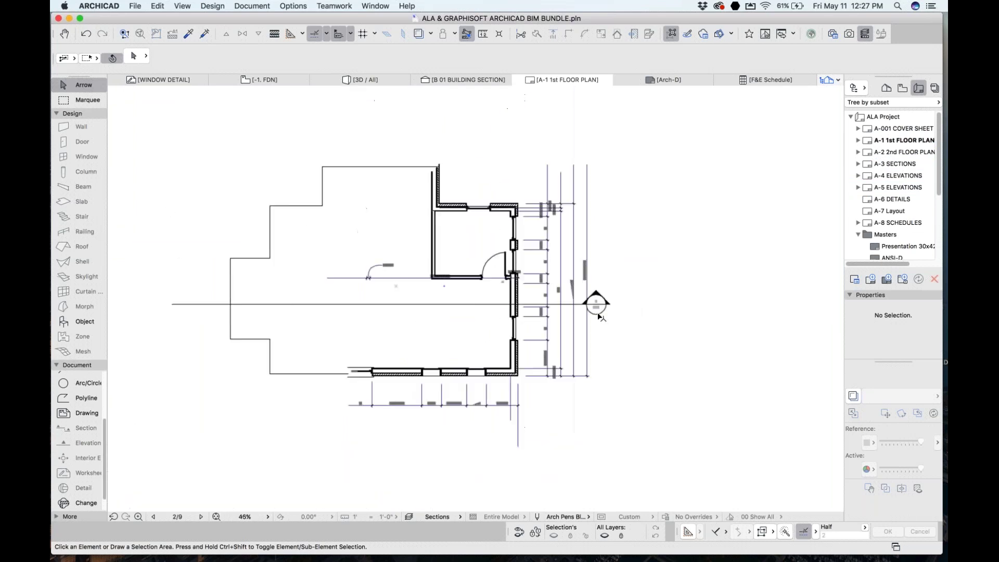
- Show the publisher sets, then switch to the mirrored iPad running BIMx PRO and open the PRIVATE RESIDENCE hyper-model
click(935, 87)
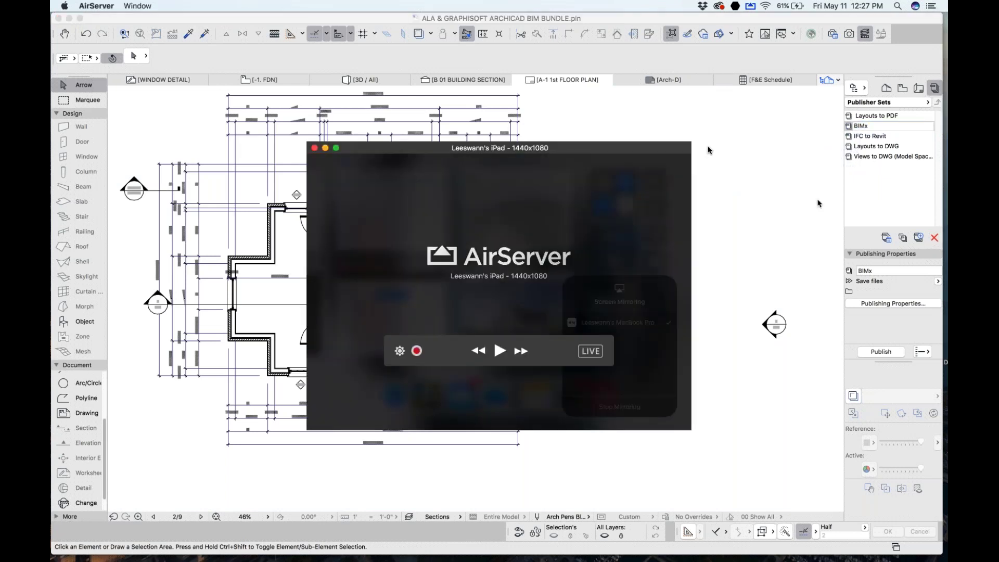
click(336, 149)
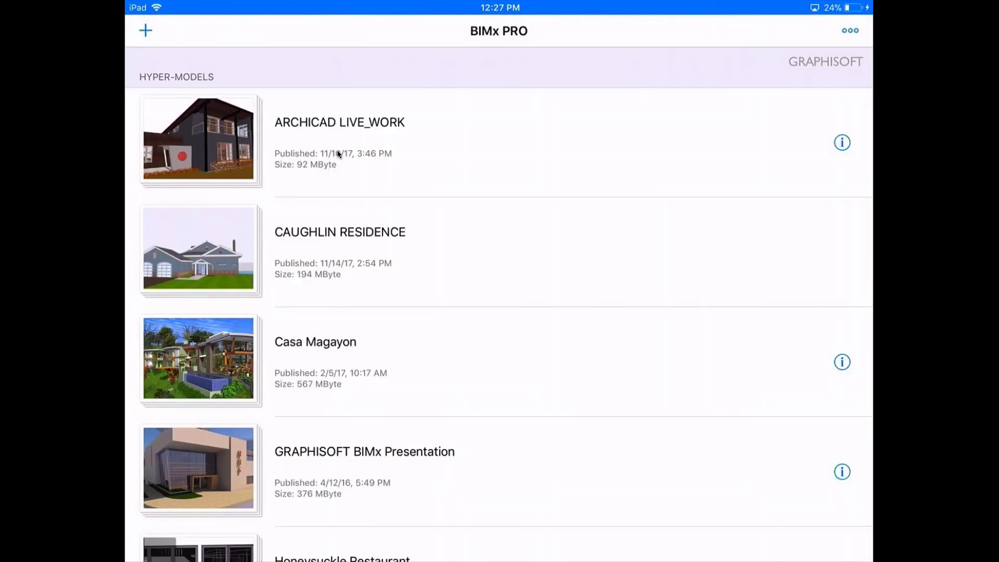
scroll(337, 153, down, 10)
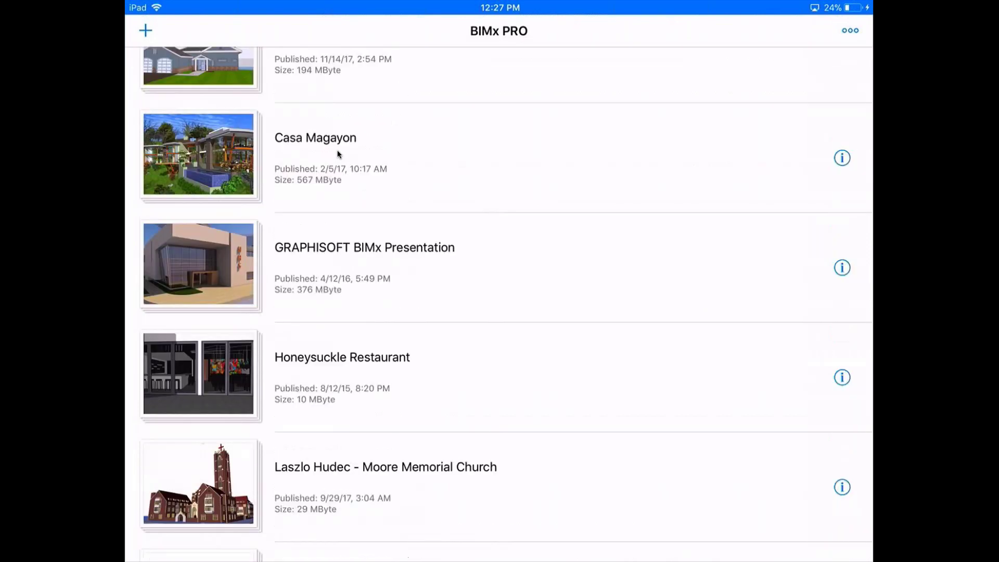
scroll(337, 154, down, 4)
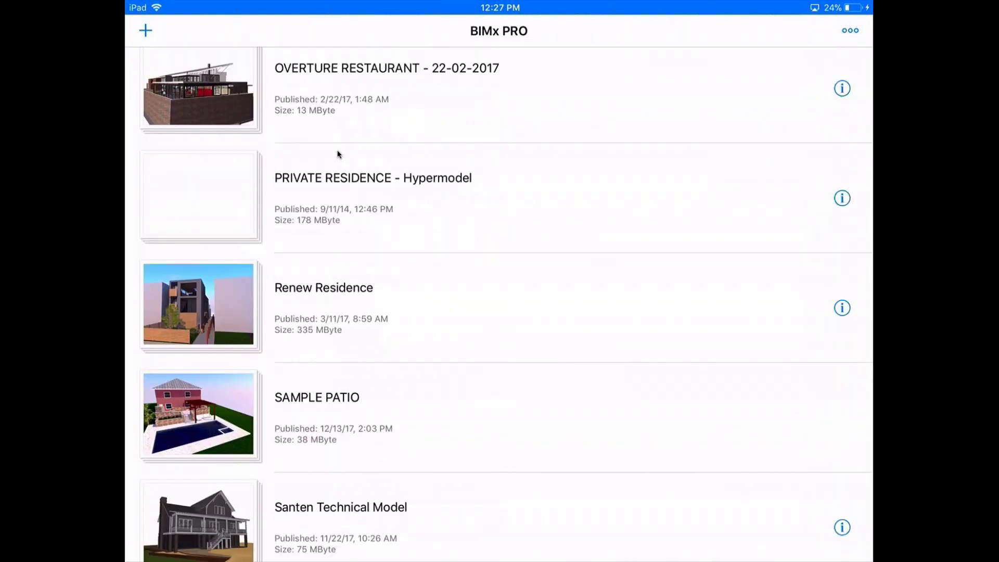
click(341, 442)
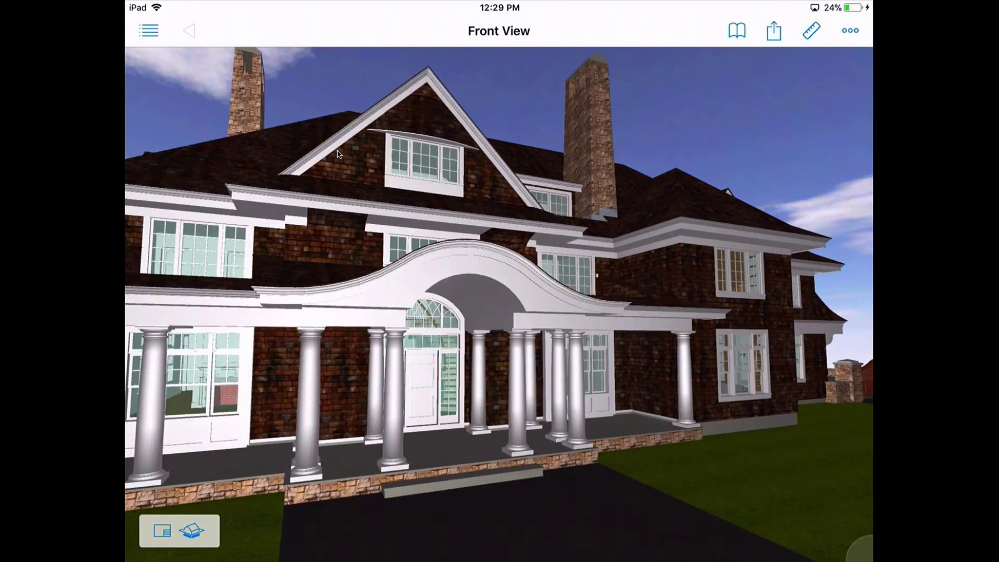
- Walk through the house model to the kitchen and check the floor slab's element information
drag(750, 437, 792, 402)
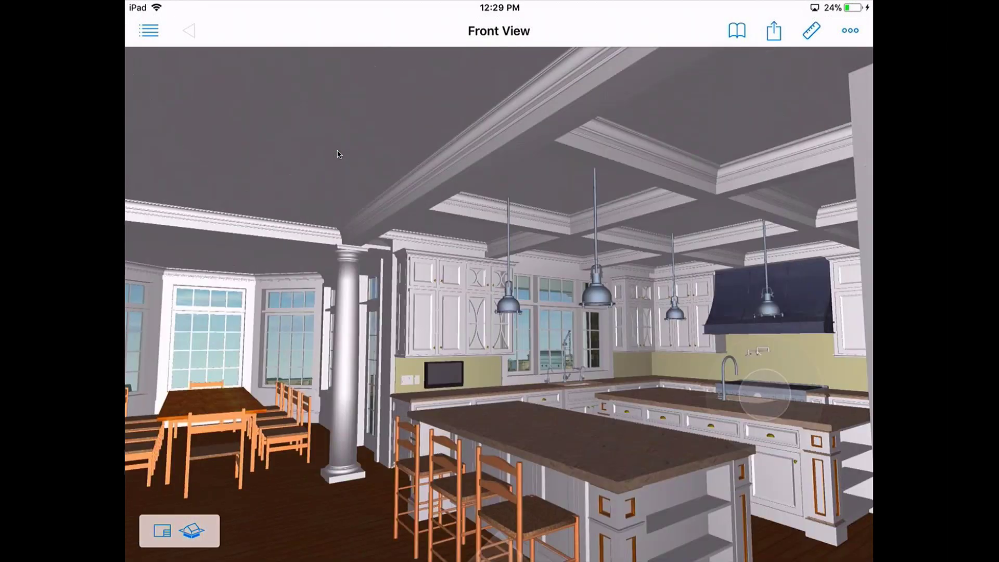
click(347, 497)
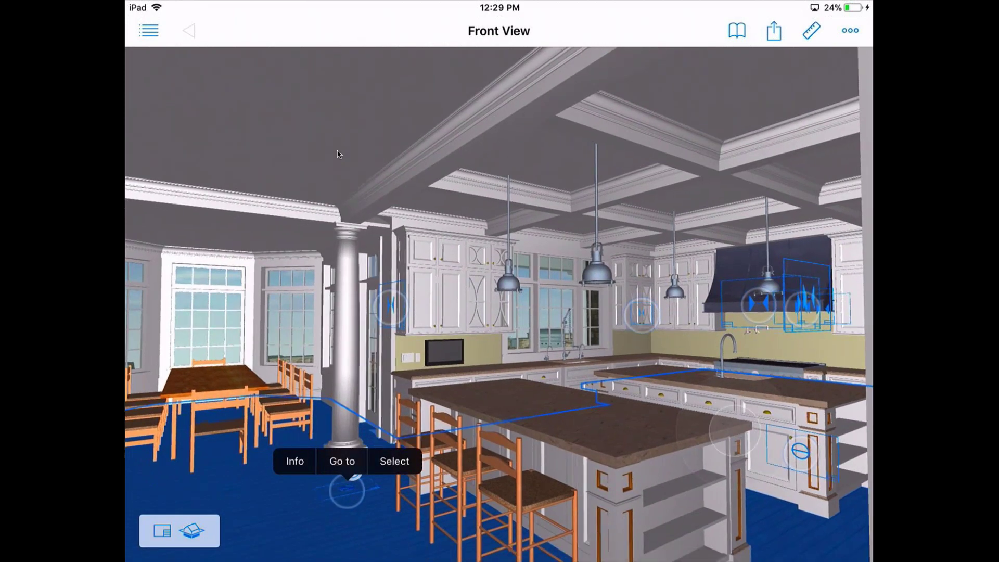
click(295, 461)
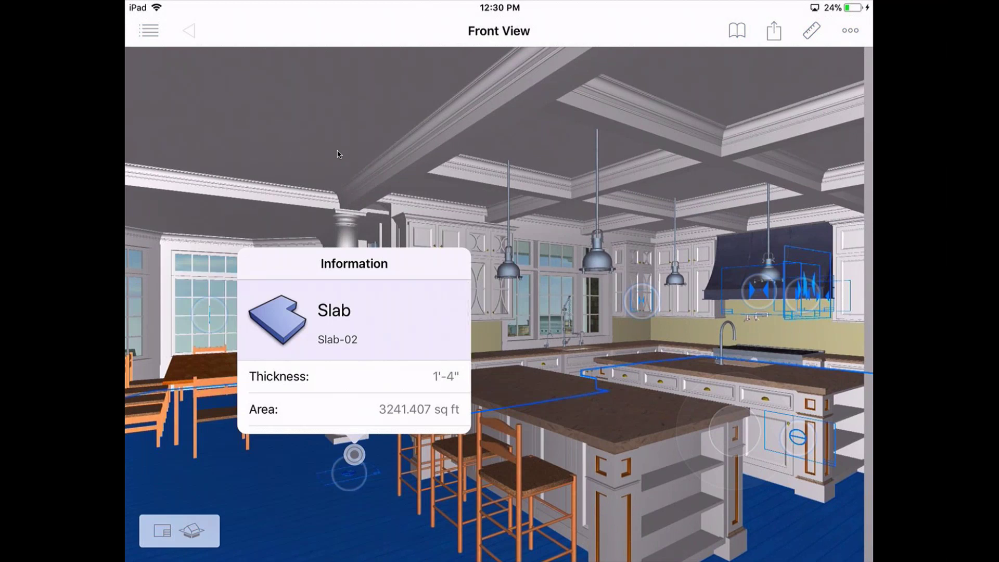
click(337, 154)
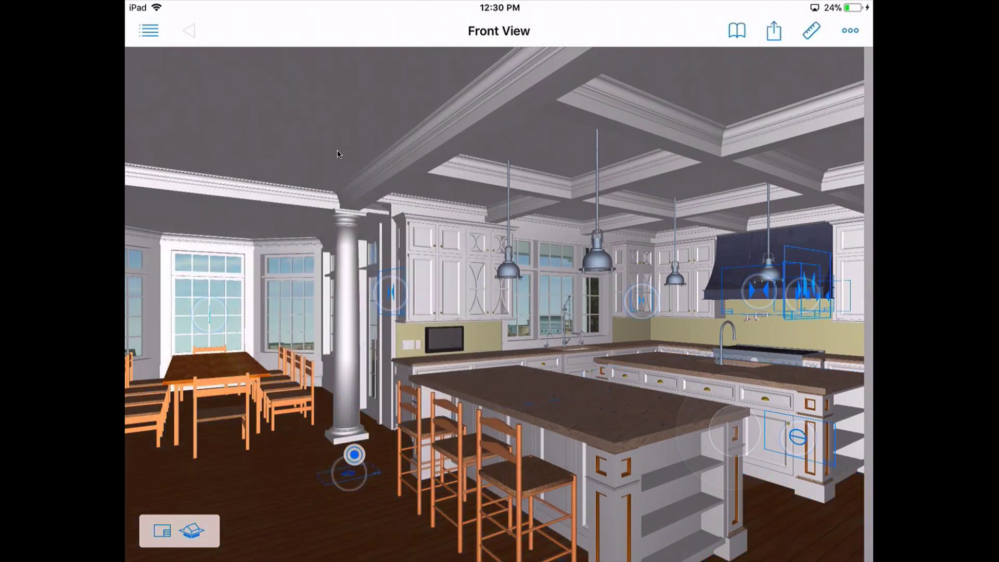
- Open the kitchen drawings from the model's marker, browse to the A 509 KITCHEN ELEVATIONS layout and return to ARCHICAD
click(355, 454)
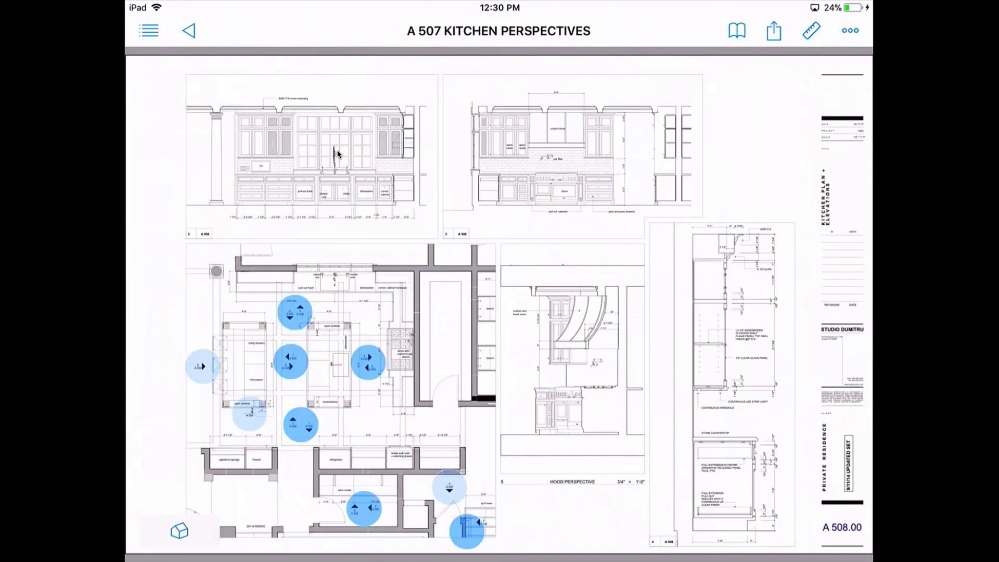
drag(780, 167, 672, 163)
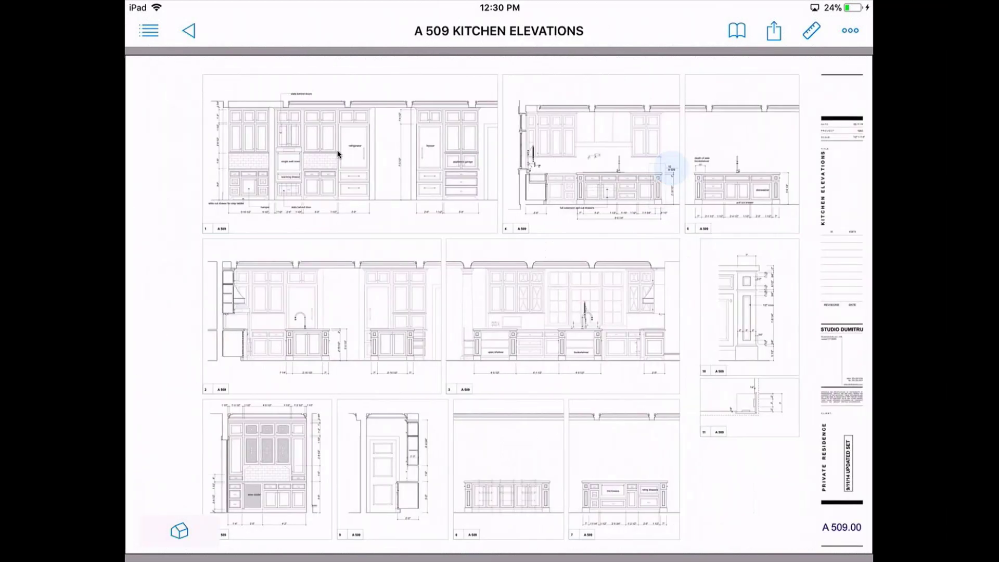
scroll(338, 154, left, 5)
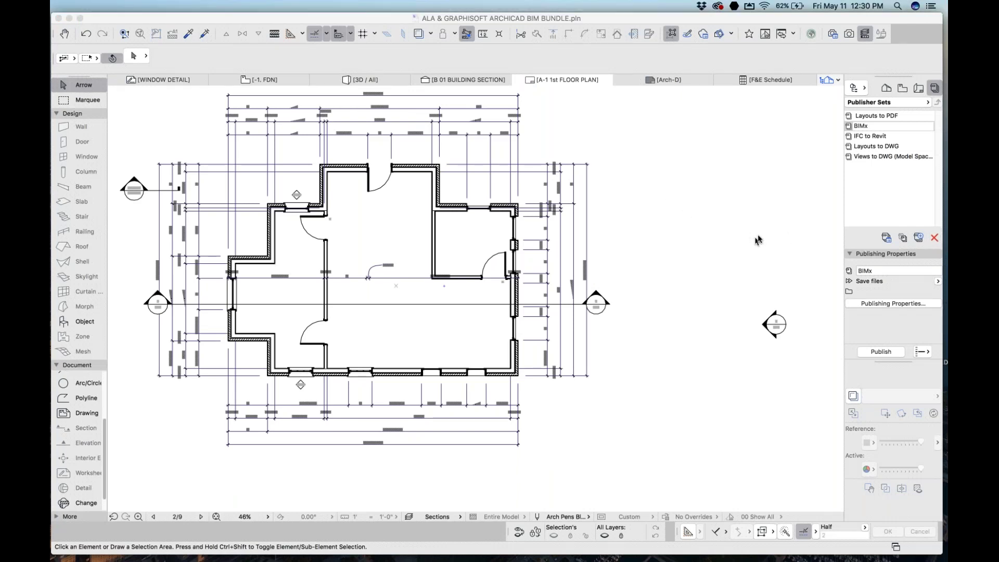
- Browse the project and view maps and open the THANK YOU view from the 00 INTRODUCTION folder
click(899, 91)
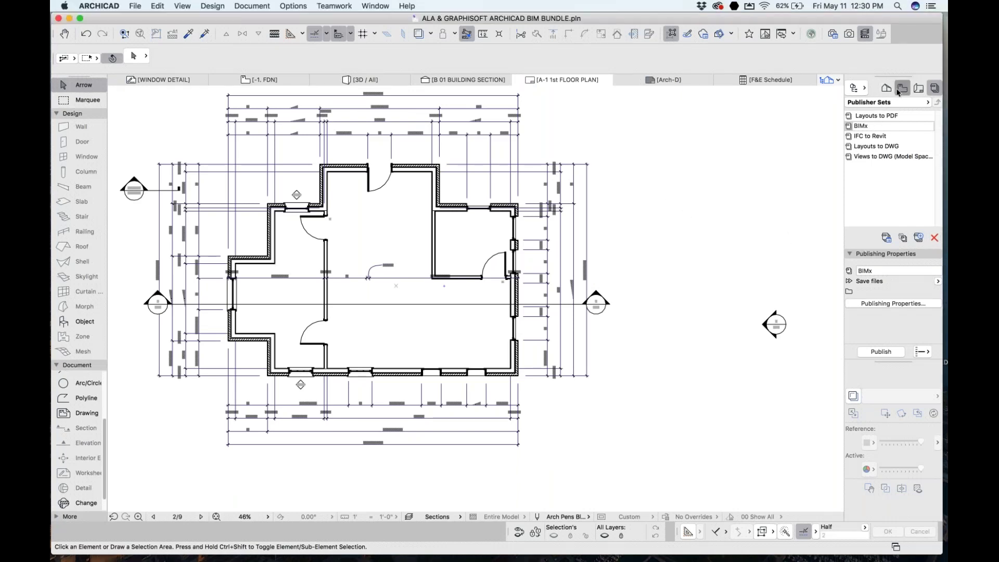
click(887, 87)
scroll(884, 138, down, 3)
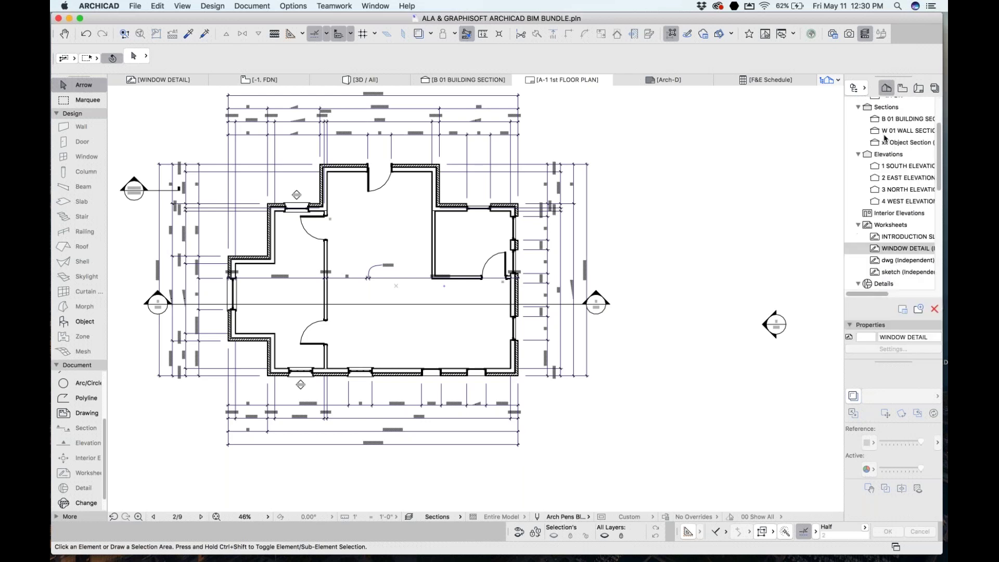
click(903, 88)
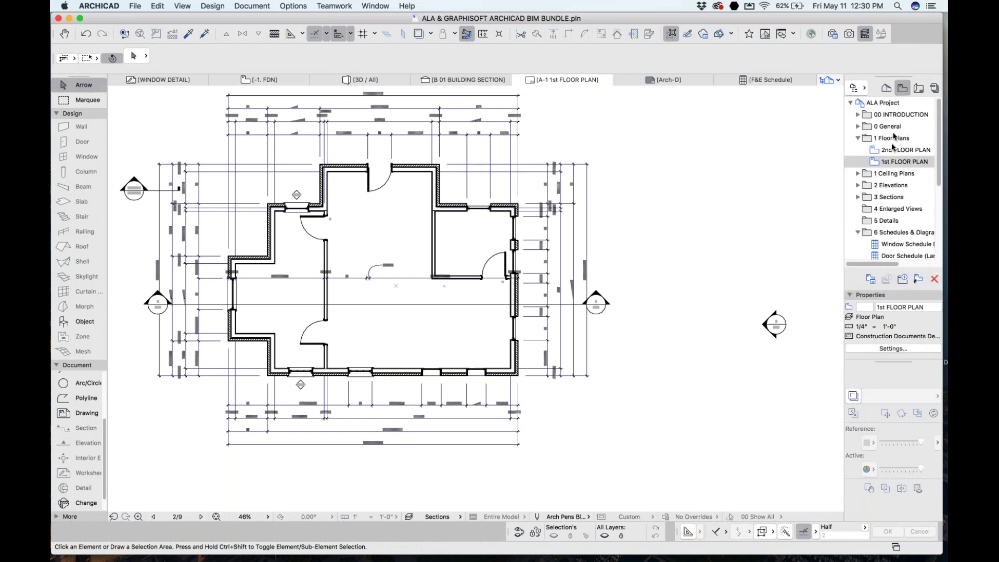
click(858, 114)
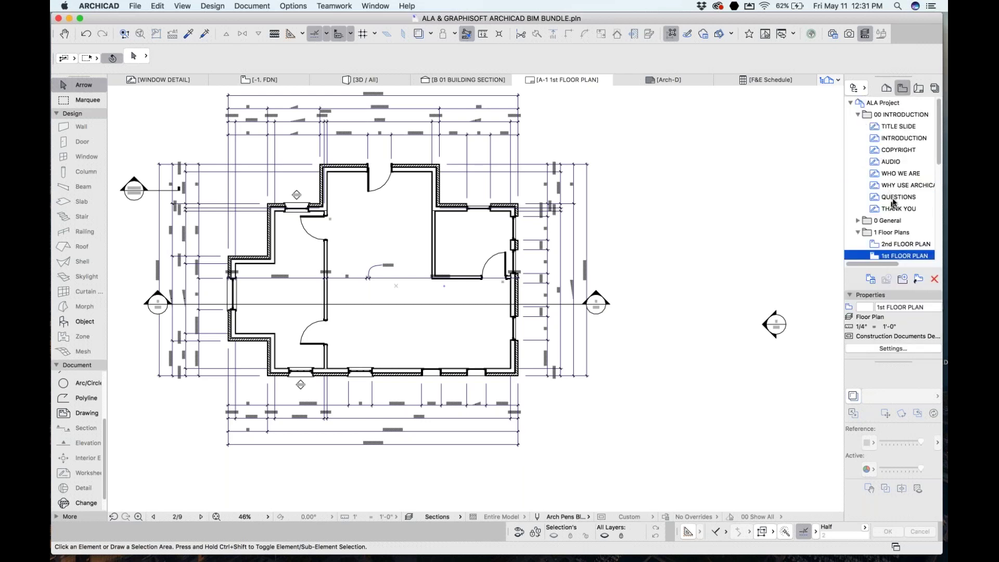
click(900, 197)
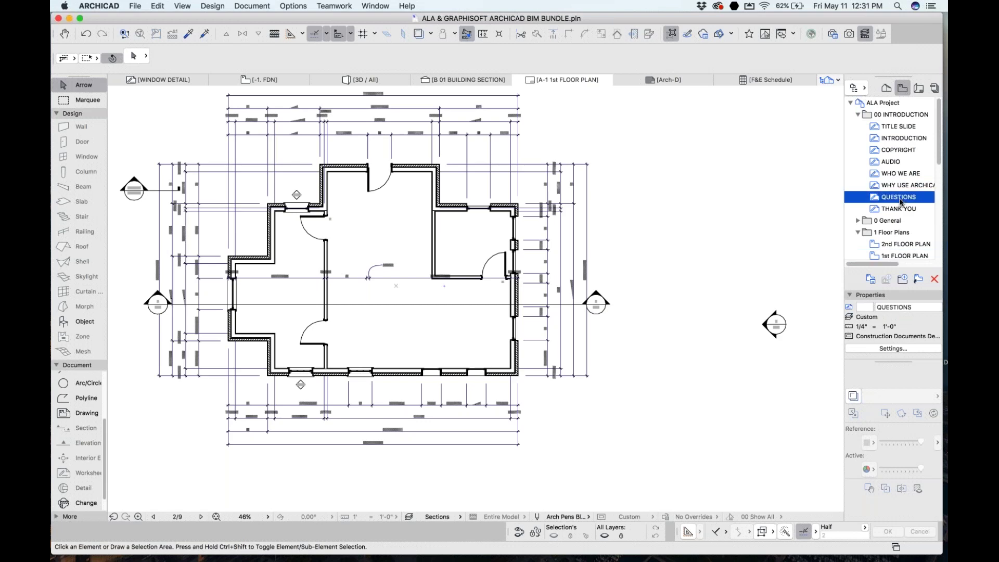
double_click(900, 209)
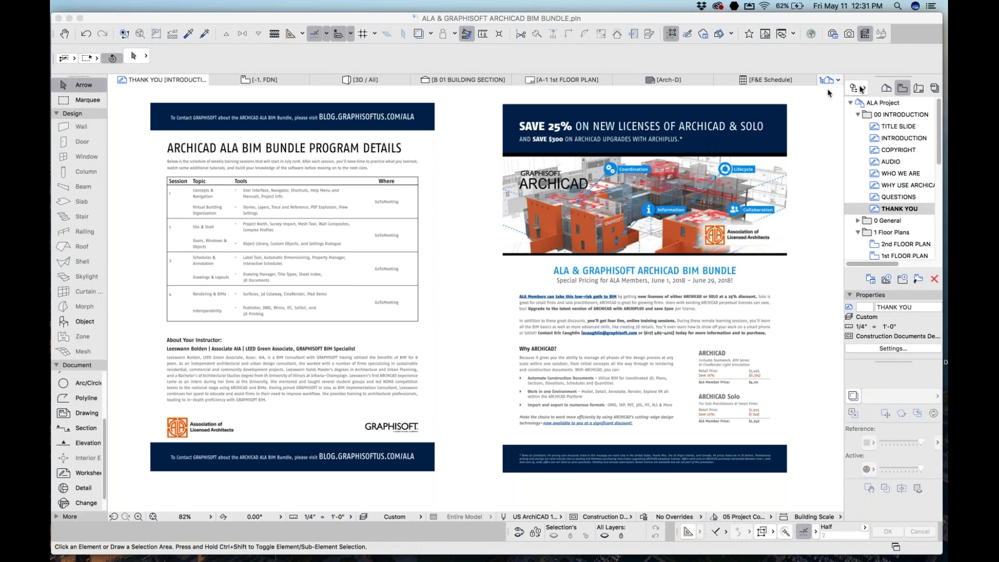
- Return to the floor plan, go up to the 3. Roof story and bring the empty area beside the house roof into view
click(324, 91)
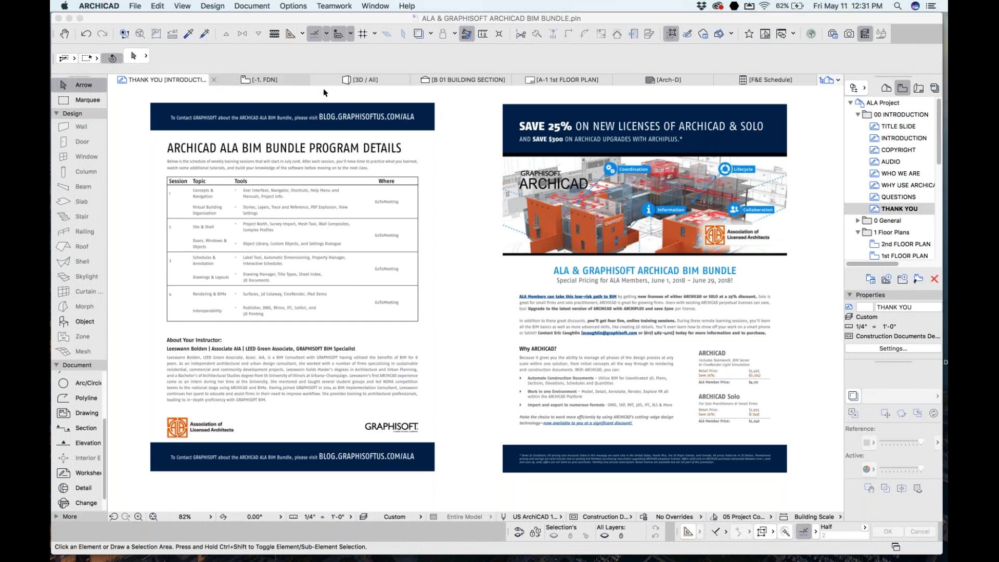
key(F2)
key(super+Up)
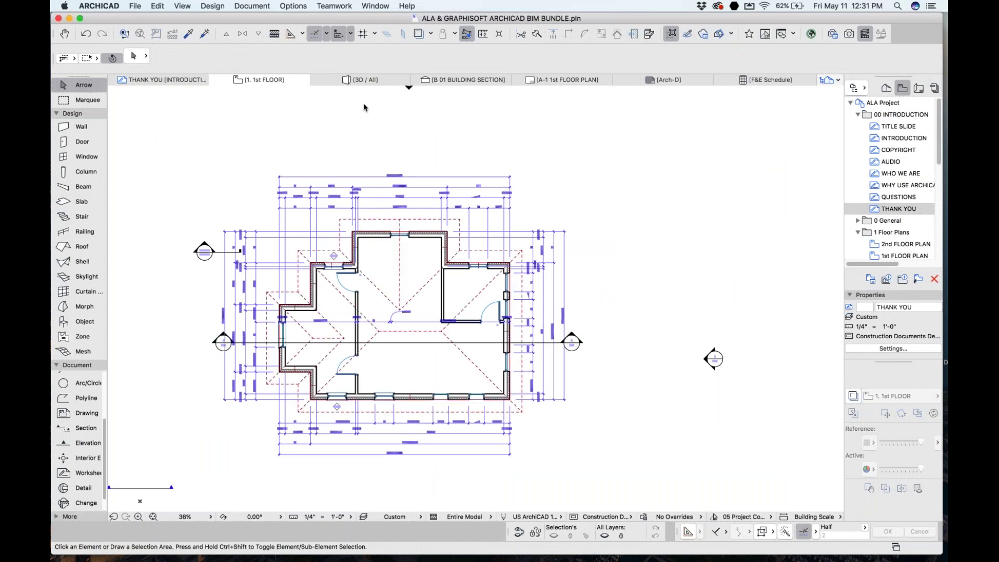
key(super+Up)
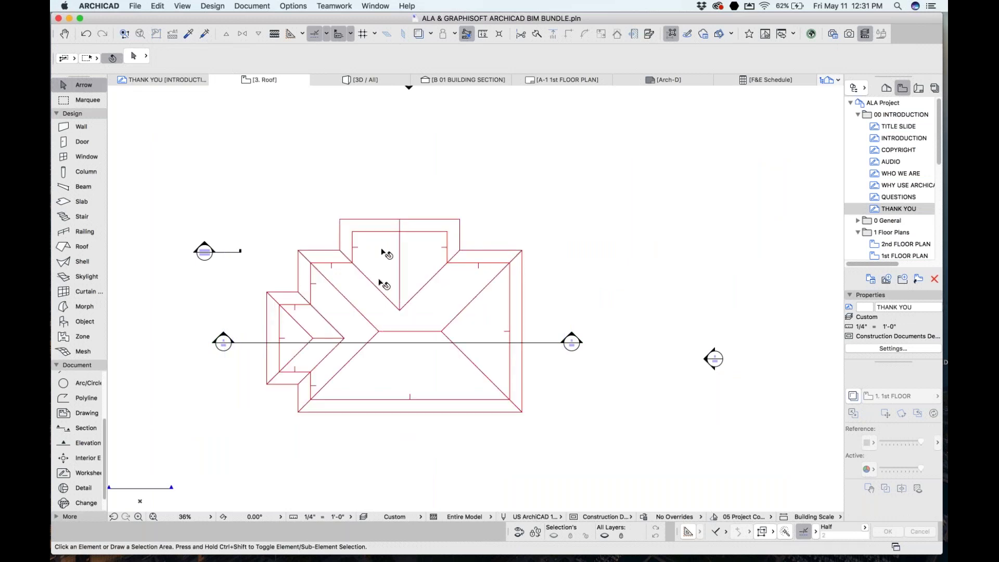
scroll(350, 268, down, 3)
middle_drag(381, 292, 189, 228)
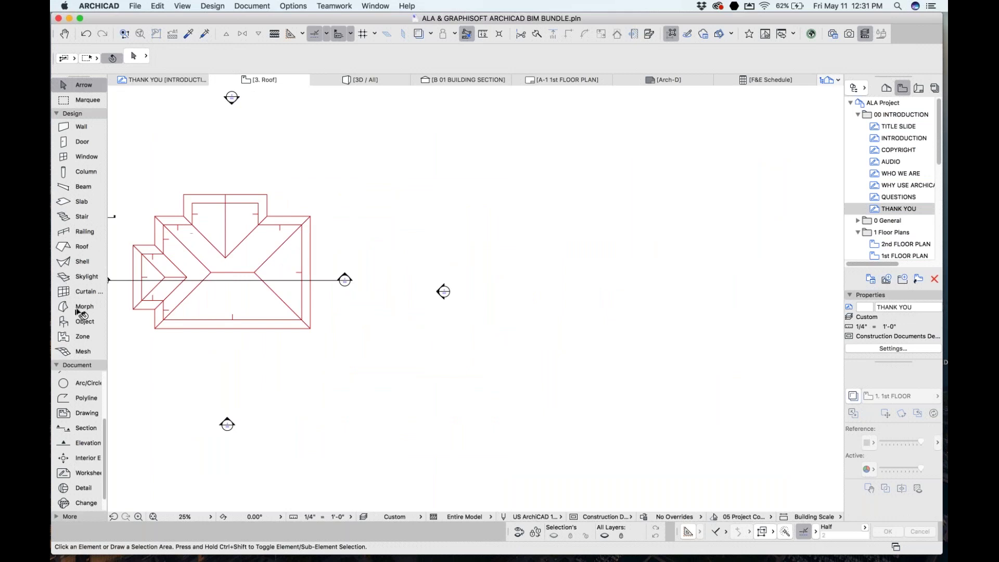
- Draw a multi-plane roof with the rectangular gable method, 15' by 30', in the empty area east of the house
click(81, 247)
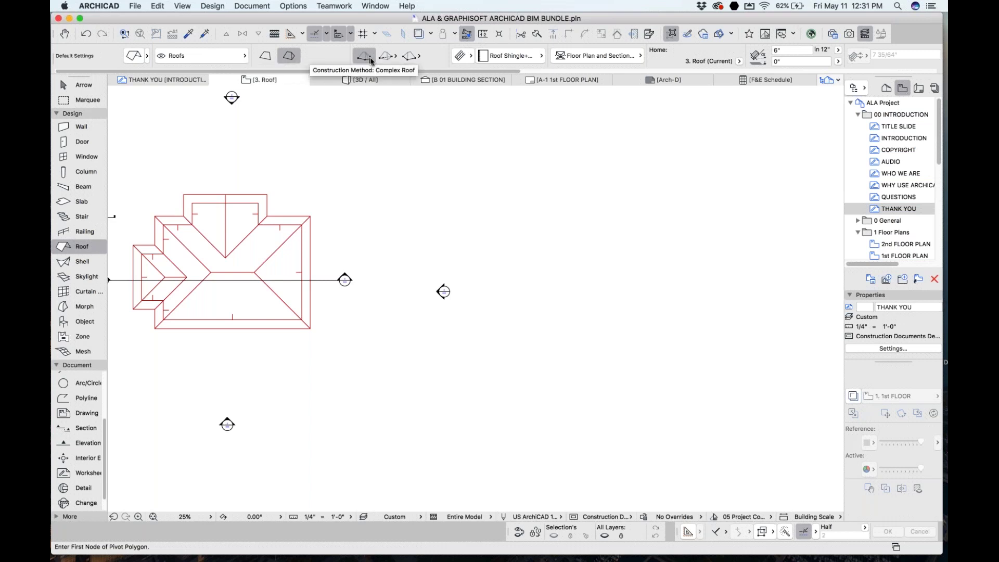
click(386, 58)
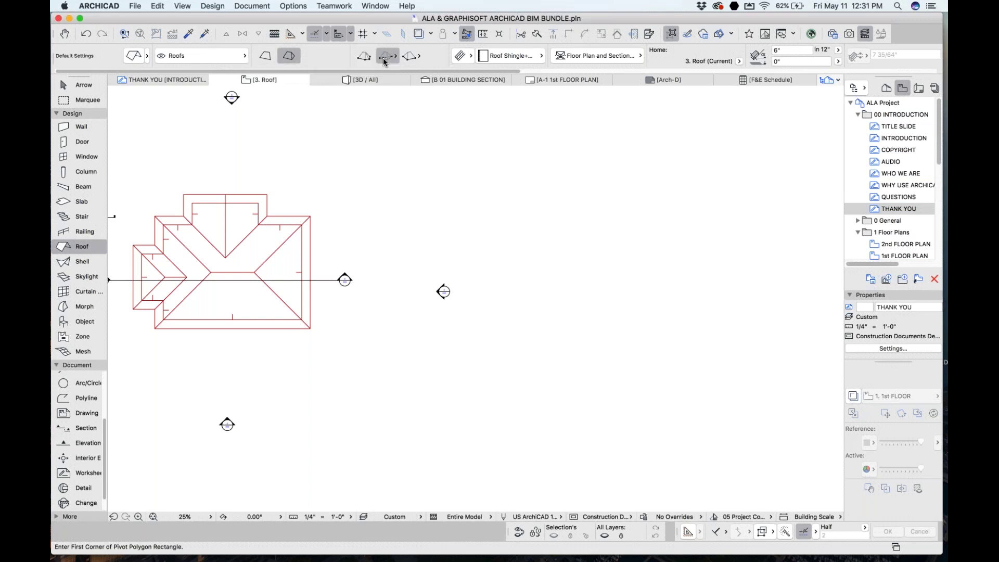
click(366, 59)
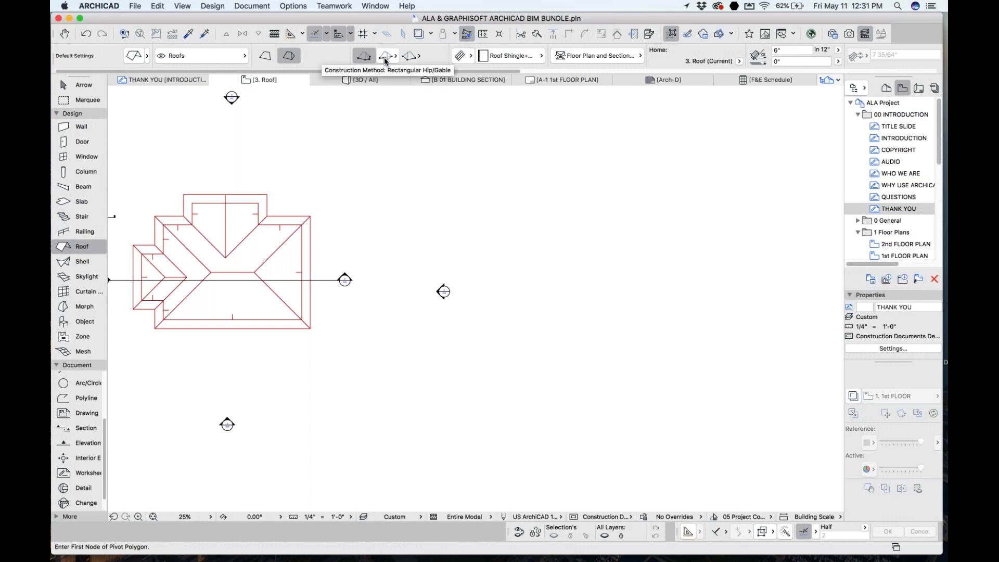
click(387, 60)
click(388, 59)
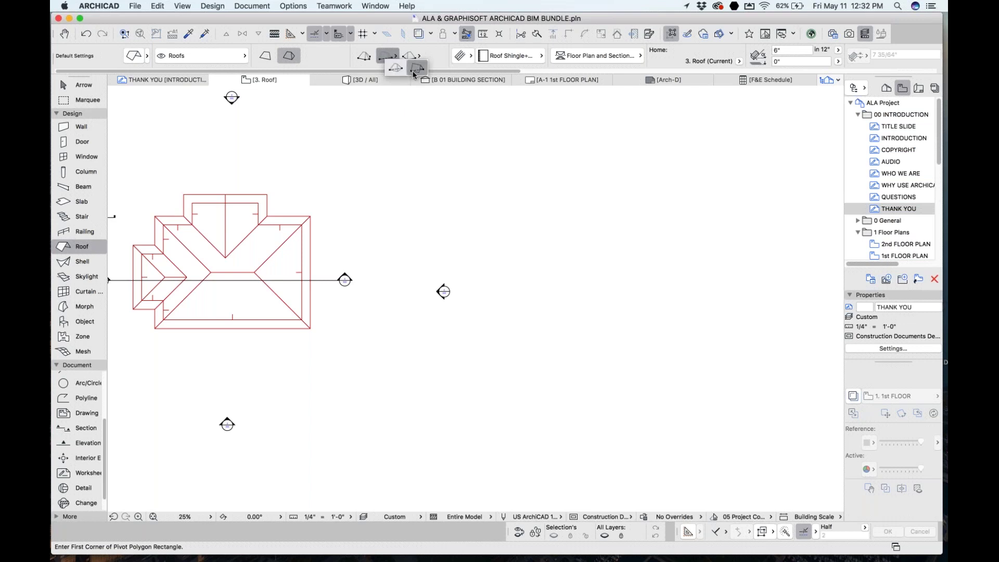
click(416, 70)
click(493, 314)
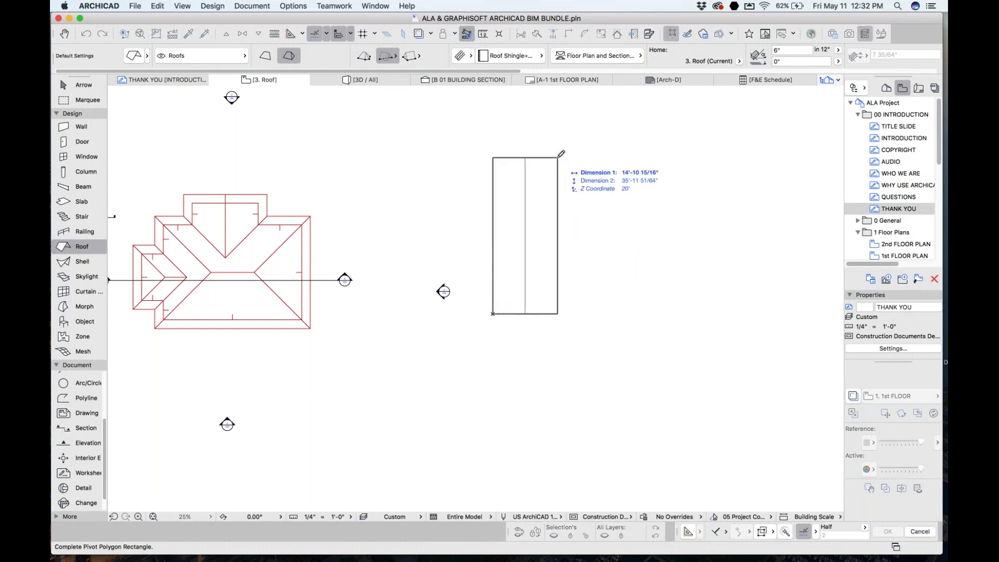
key(r)
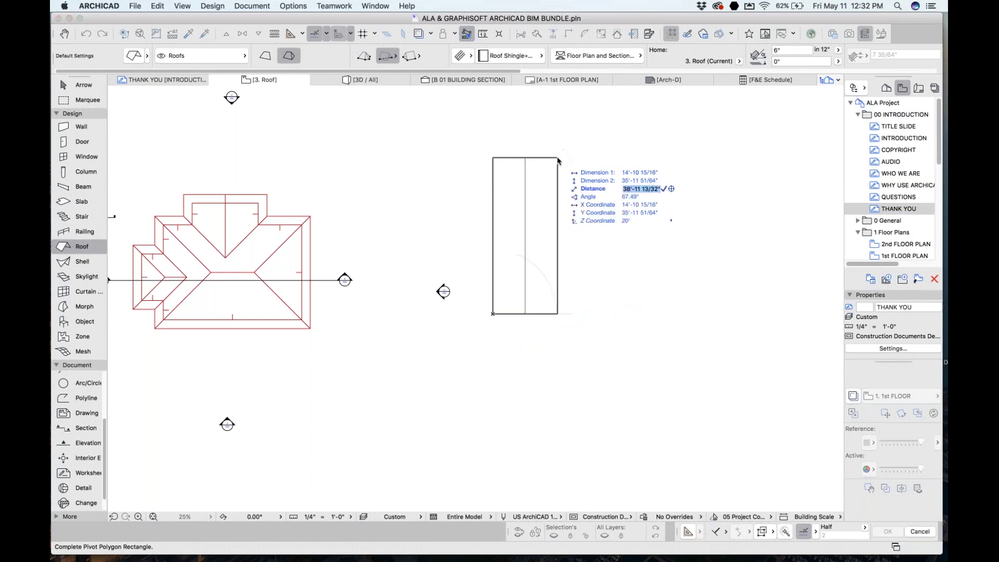
key(shift+Tab)
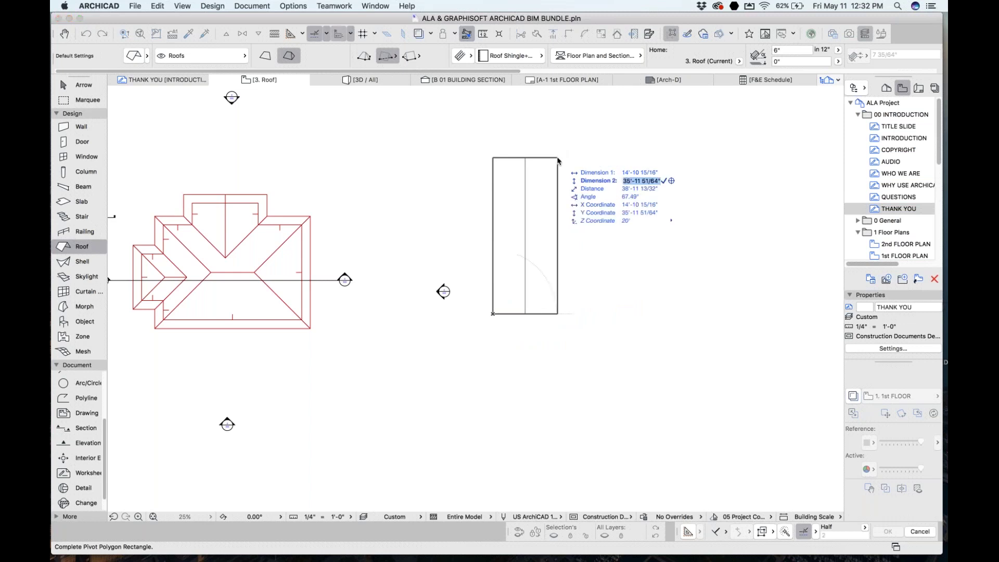
text(30)
key(shift+Tab)
text(15)
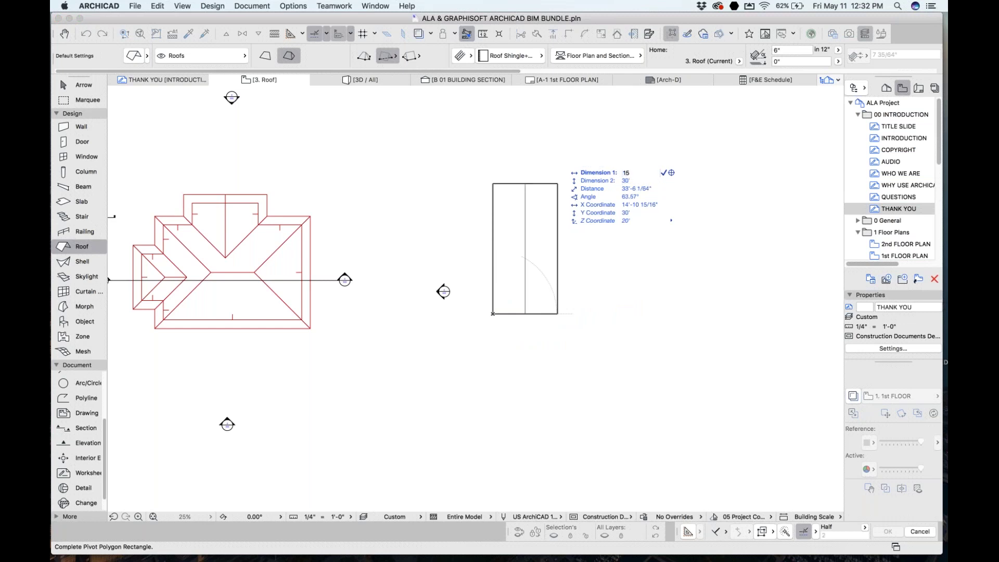
key(Return)
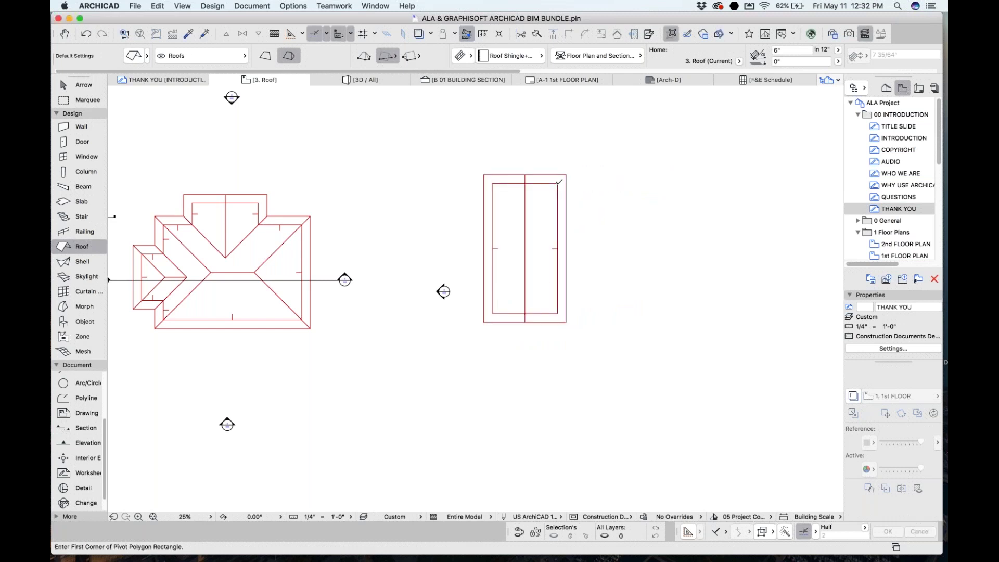
- Select the new gable roof and review its pitch and geometry settings without changing them
scroll(574, 296, up, 3)
scroll(471, 239, down, 3)
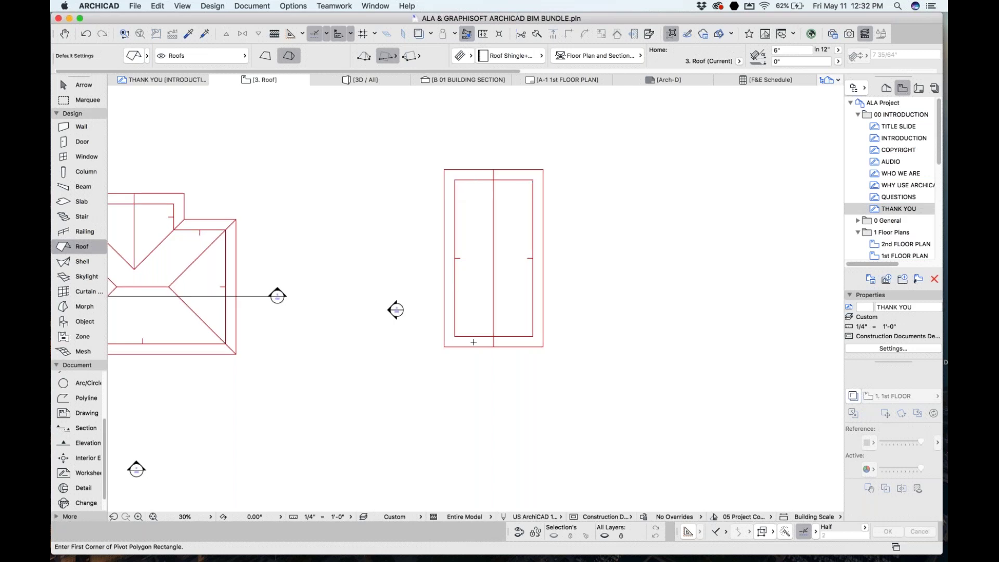
shift+click(525, 183)
key(super+t)
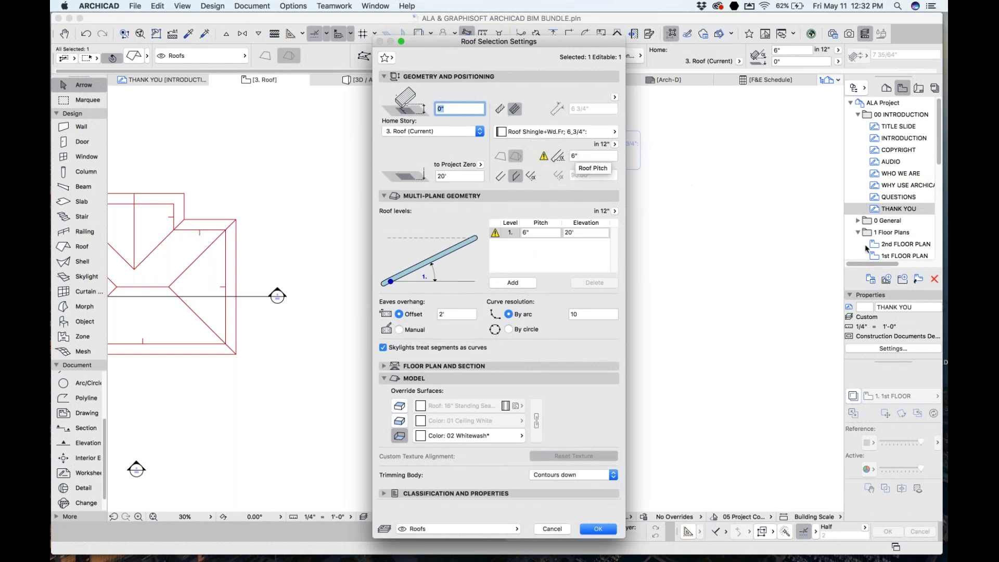
click(555, 529)
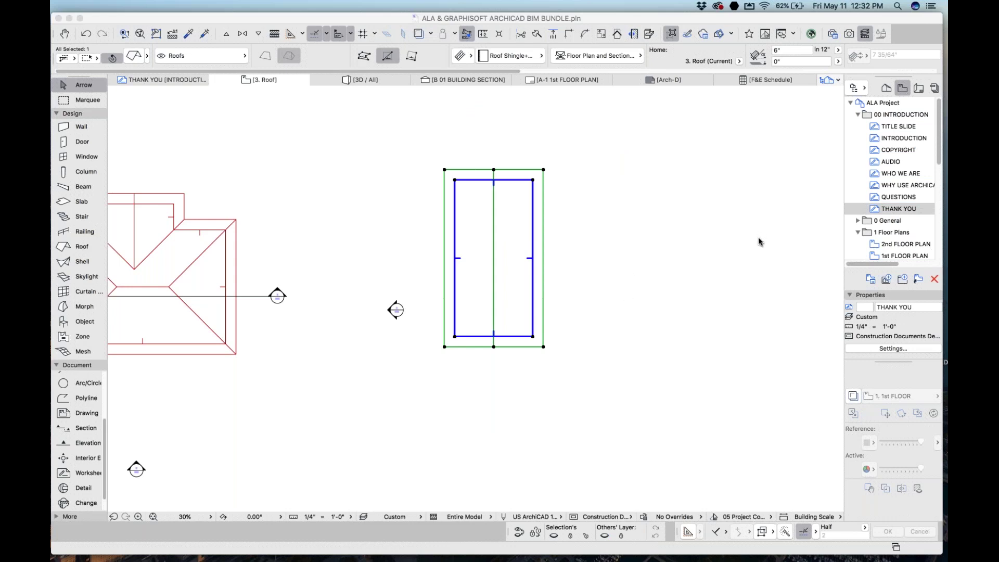
click(588, 298)
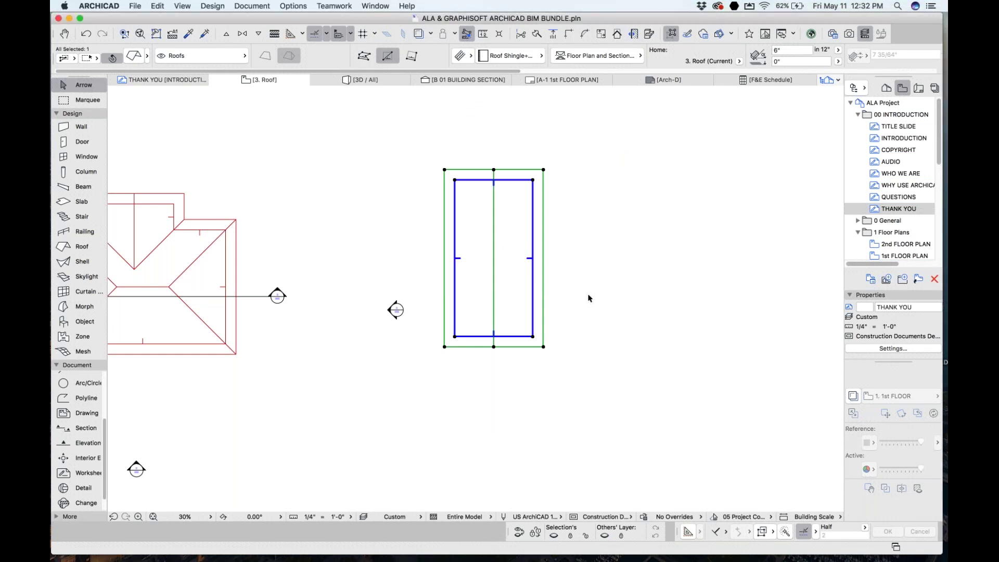
- Deselect the gable roof and return to the THANK YOU view
click(589, 297)
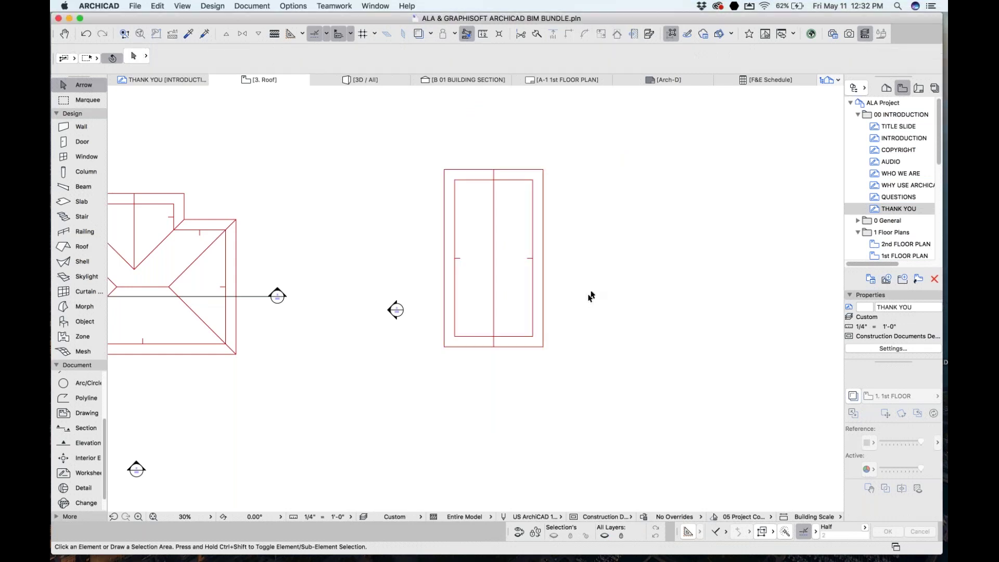
click(175, 84)
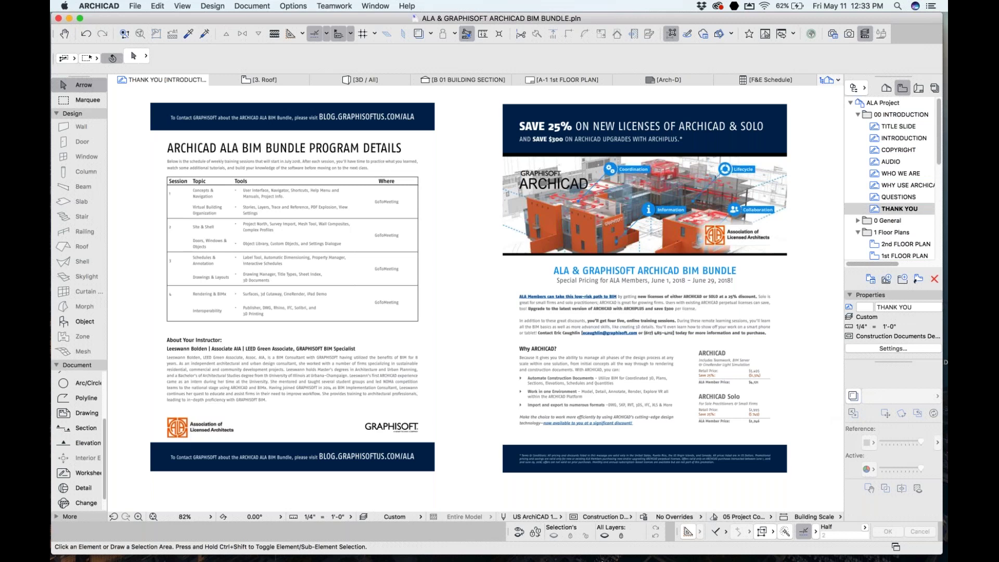
- Switch to Preview and view the house and Chicago internal-engine renderings and the koh i nooor light shadows image
mouse_move(601, 544)
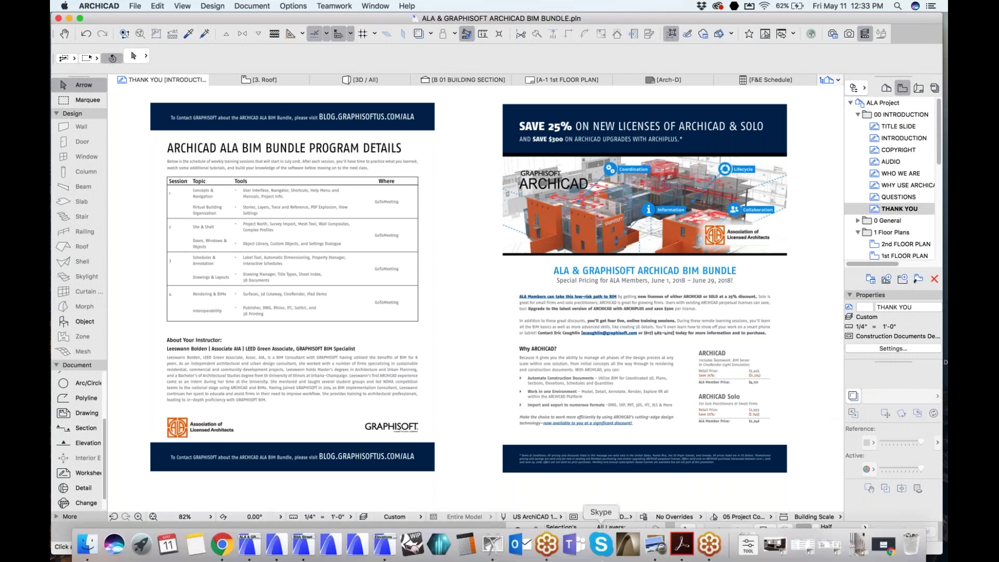
click(654, 545)
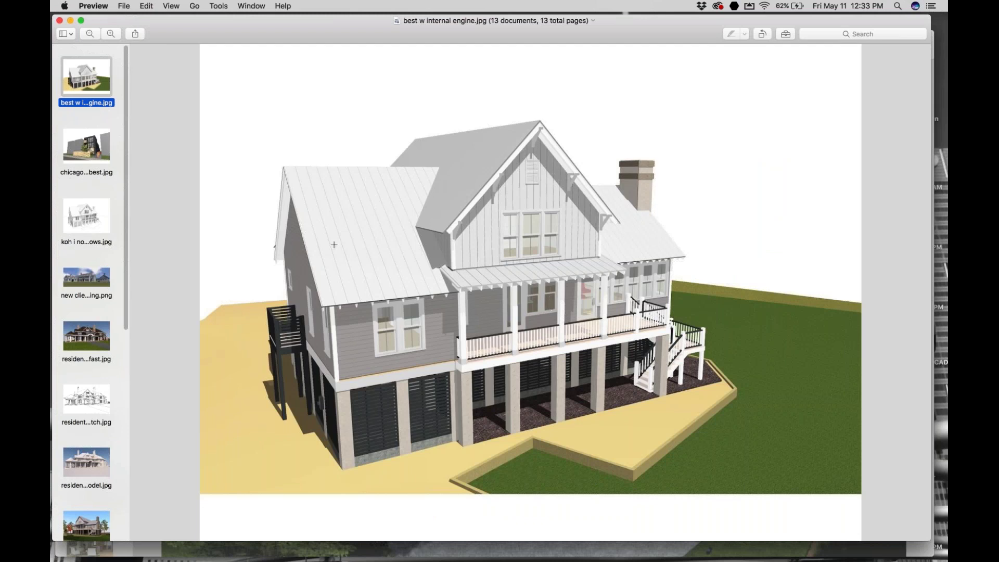
click(90, 154)
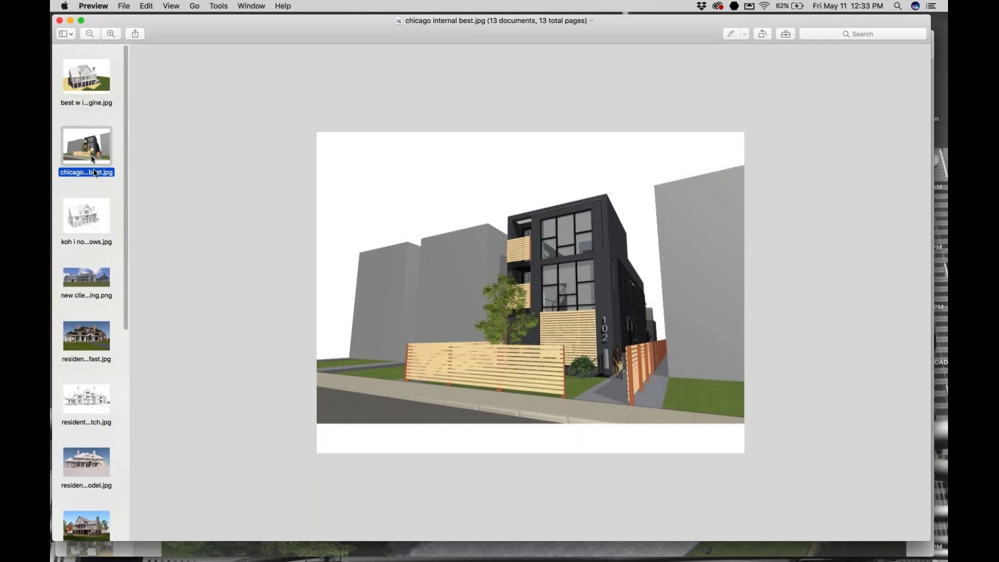
click(101, 220)
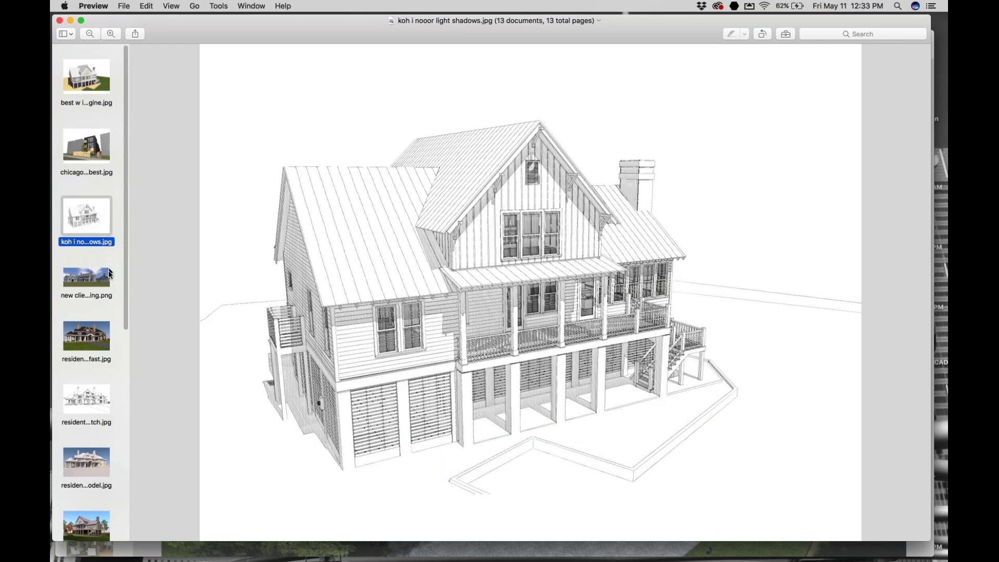
scroll(109, 271, down, 1)
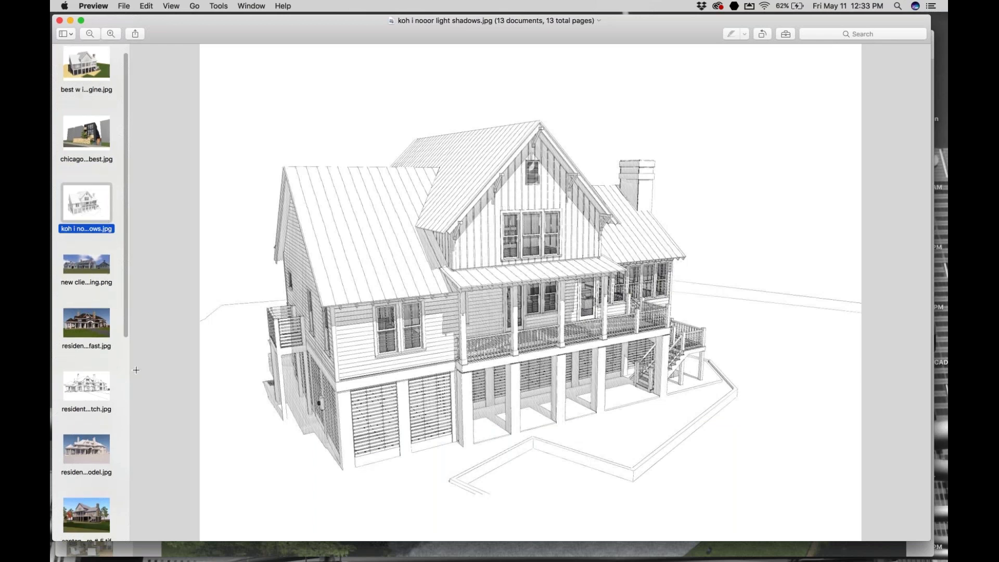
- Bring up the sketch image set and page through it from pilsen sketch1.jpg to santen sketch6.jpg
key(ctrl+Up)
click(146, 141)
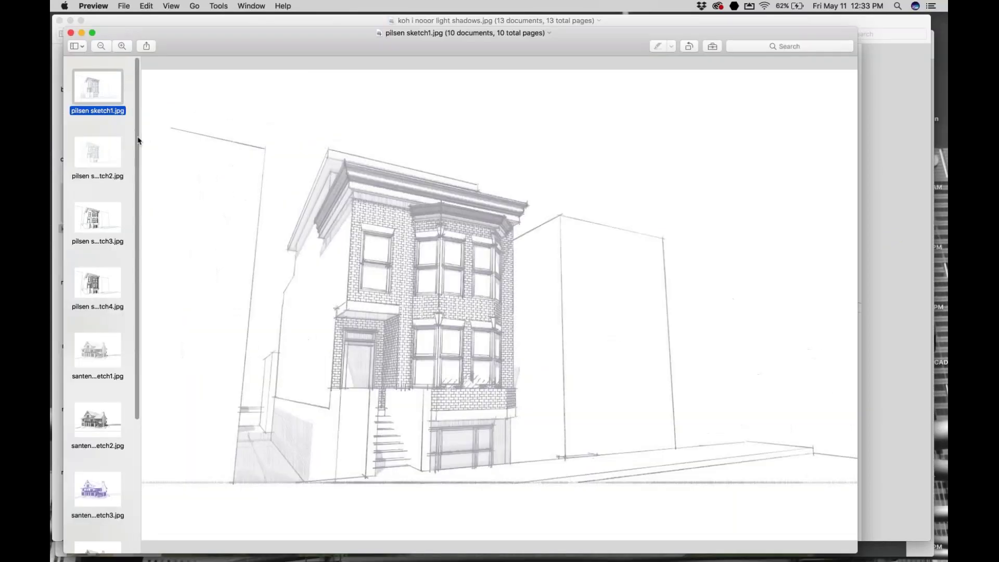
click(86, 158)
key(Down)
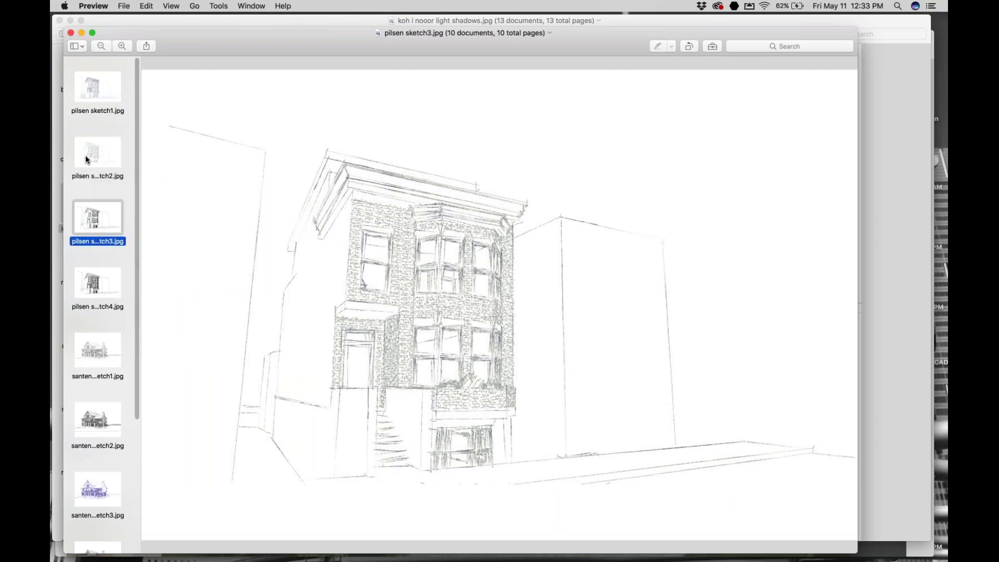
key(Down)
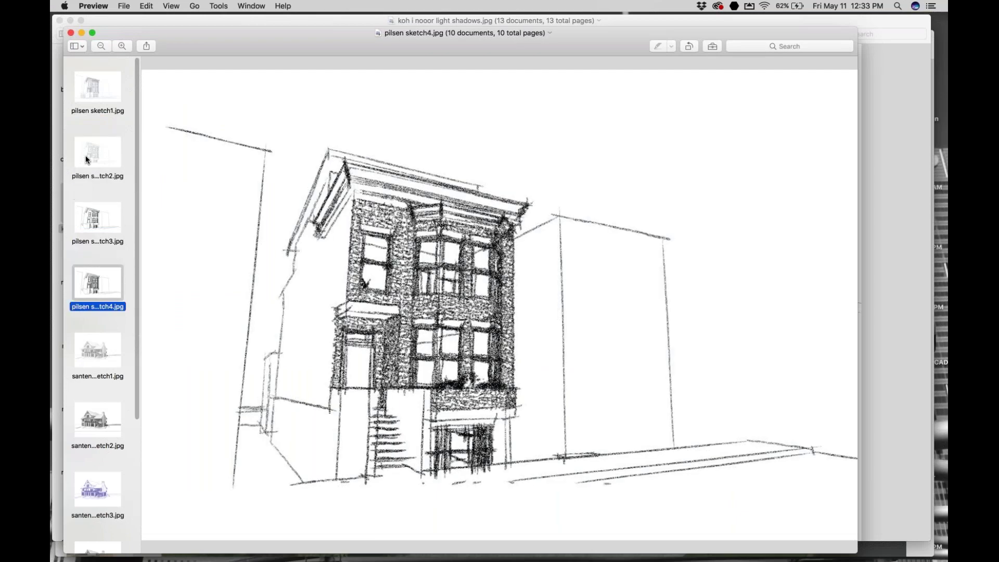
key(Down)
key(Down)
key(Down)
key(Down)
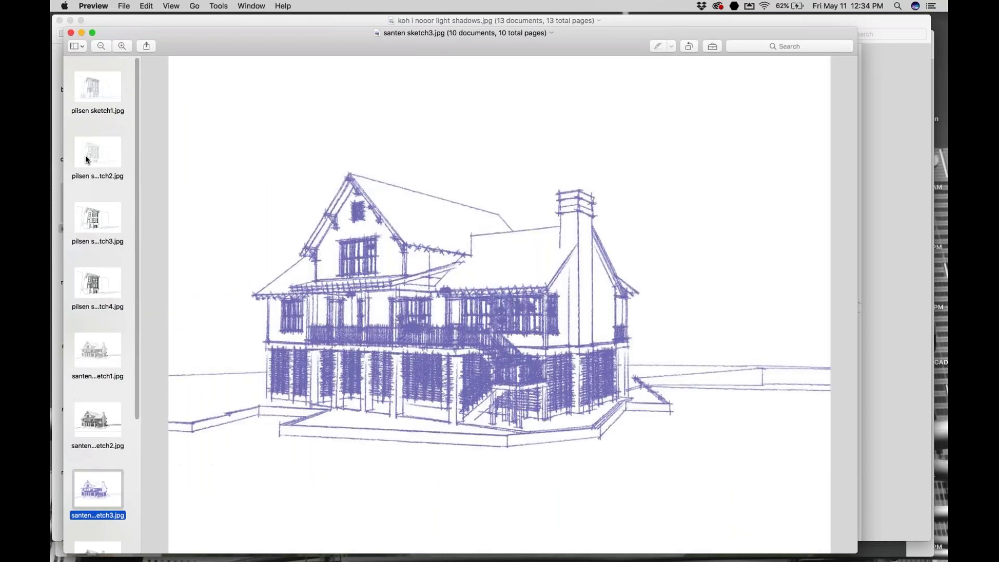
key(Down)
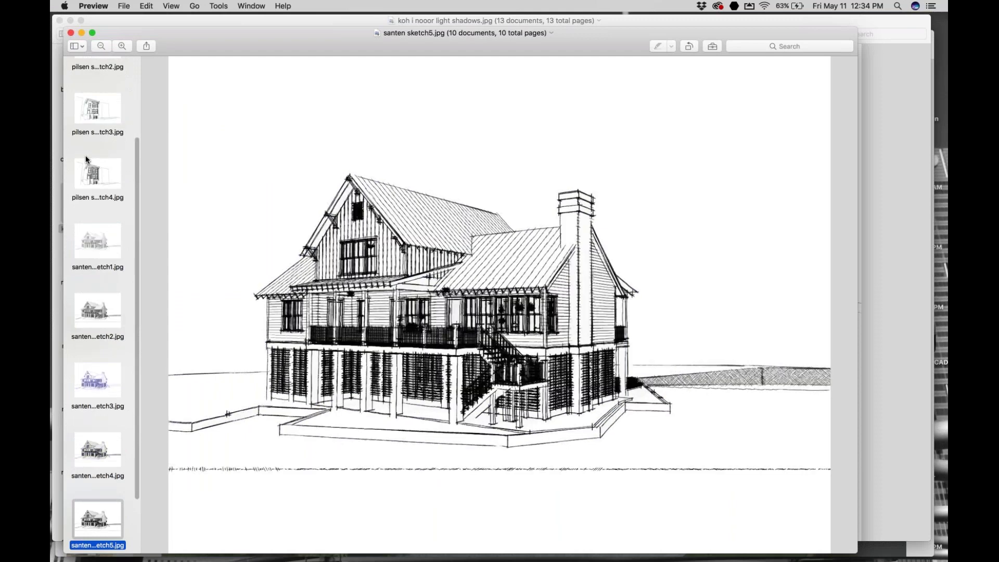
key(Down)
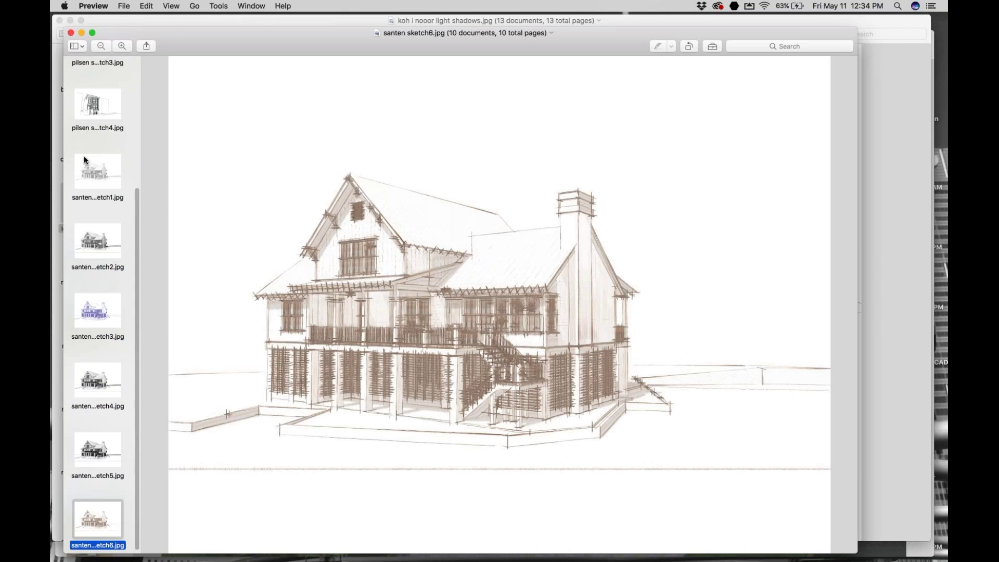
- Return to the 13-image set and compare best w internal engine, santen Picture # 5, santen2 and santenwhitemodel
key(ctrl+Up)
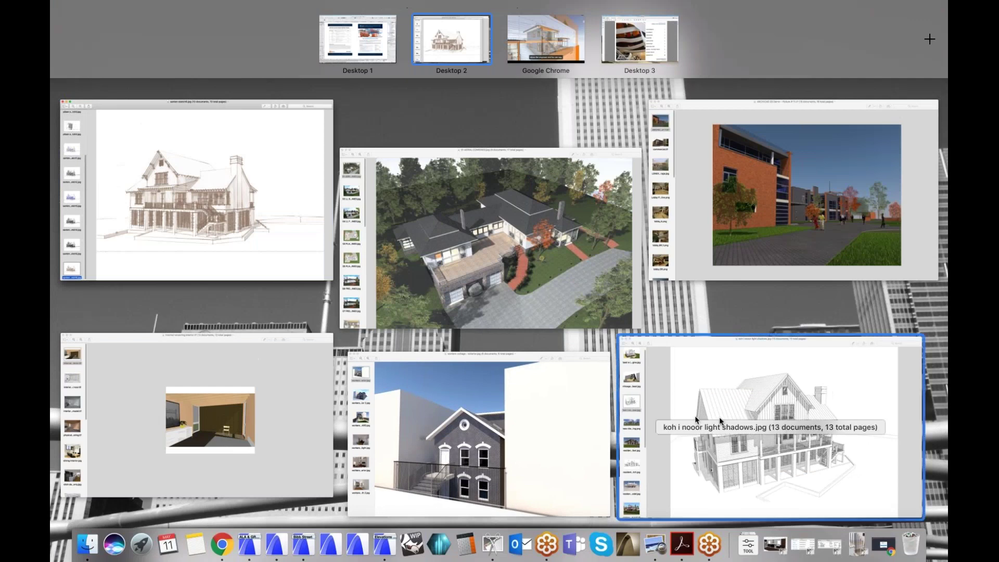
click(721, 420)
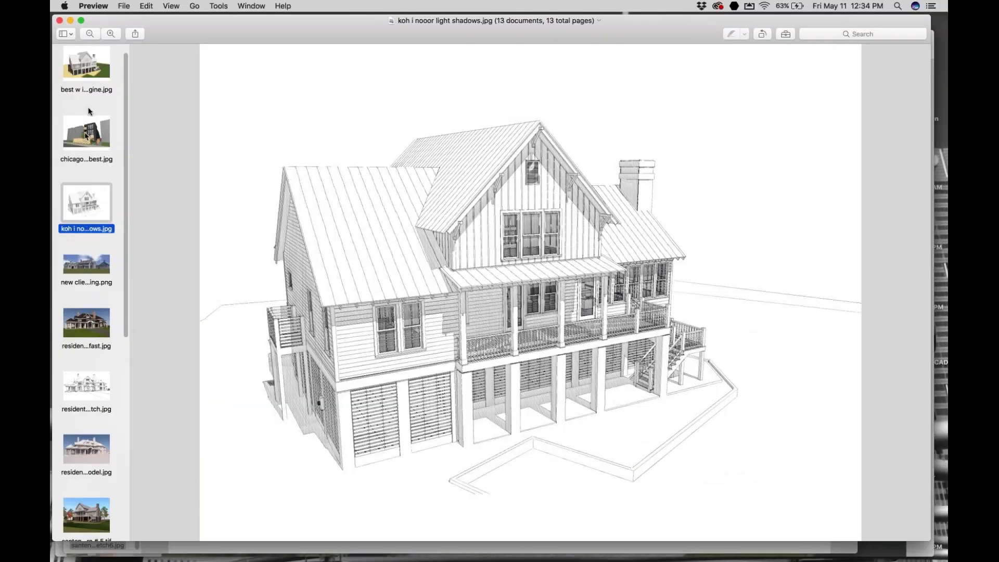
click(94, 72)
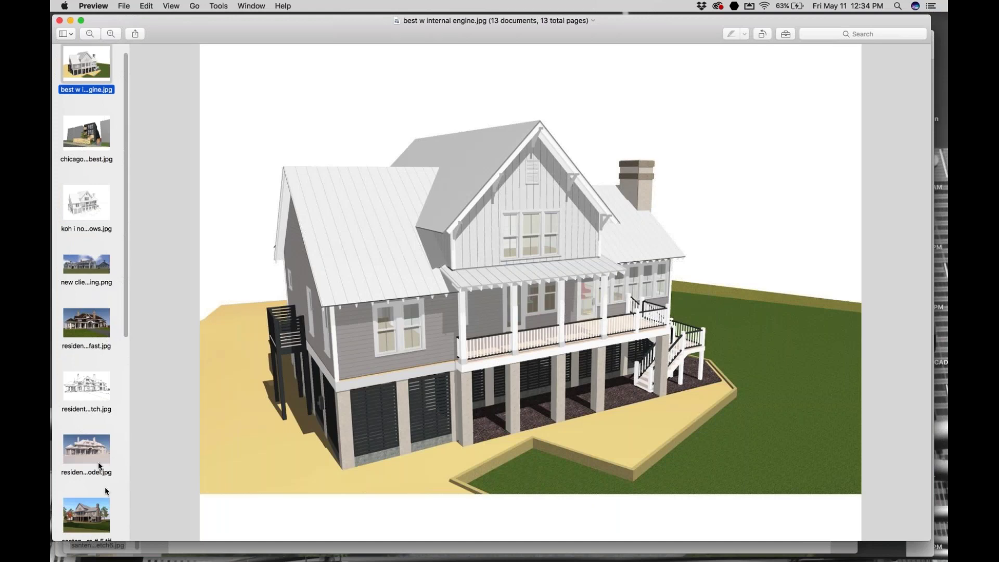
click(89, 518)
scroll(78, 481, down, 5)
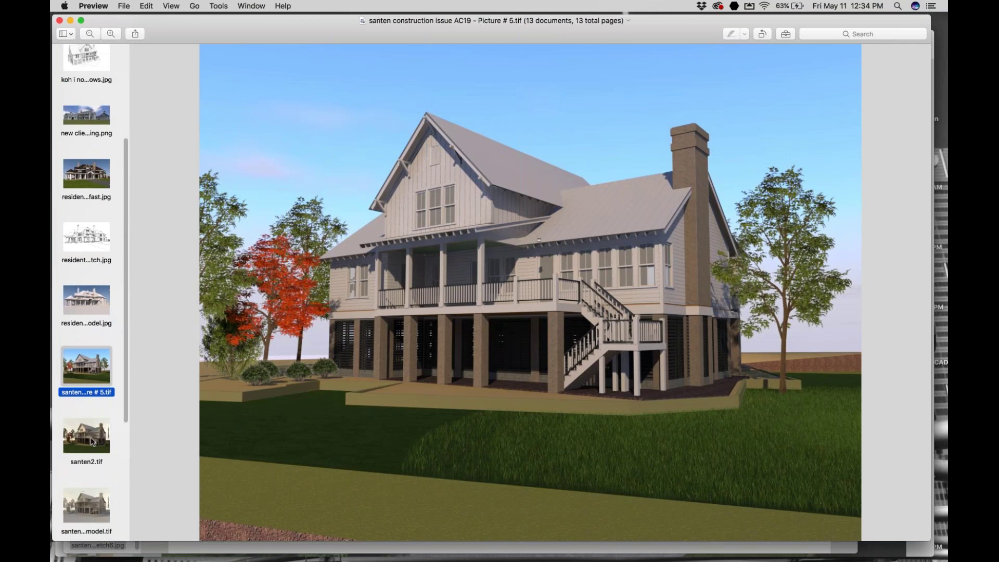
click(94, 439)
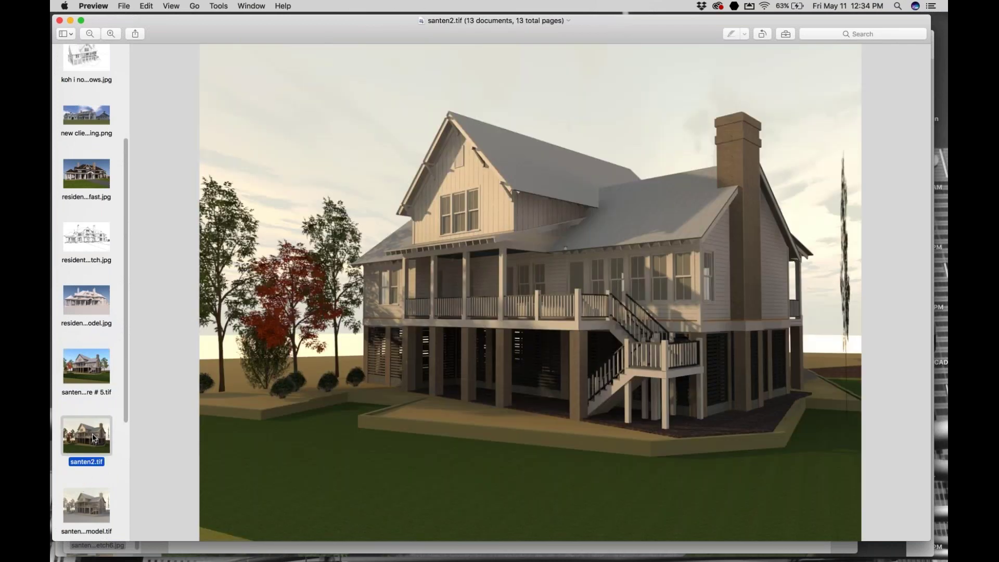
scroll(97, 436, down, 2)
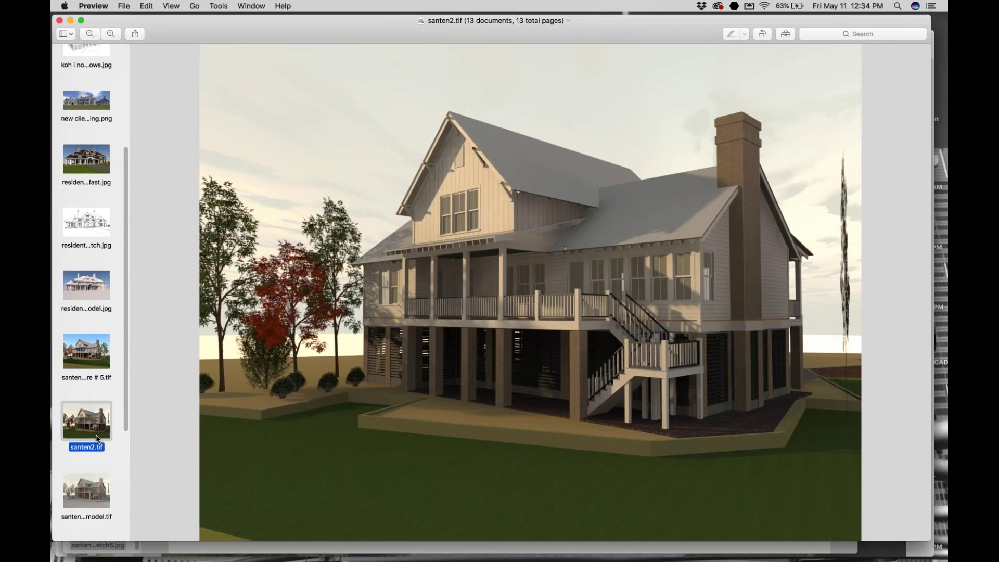
scroll(95, 458, down, 2)
click(93, 487)
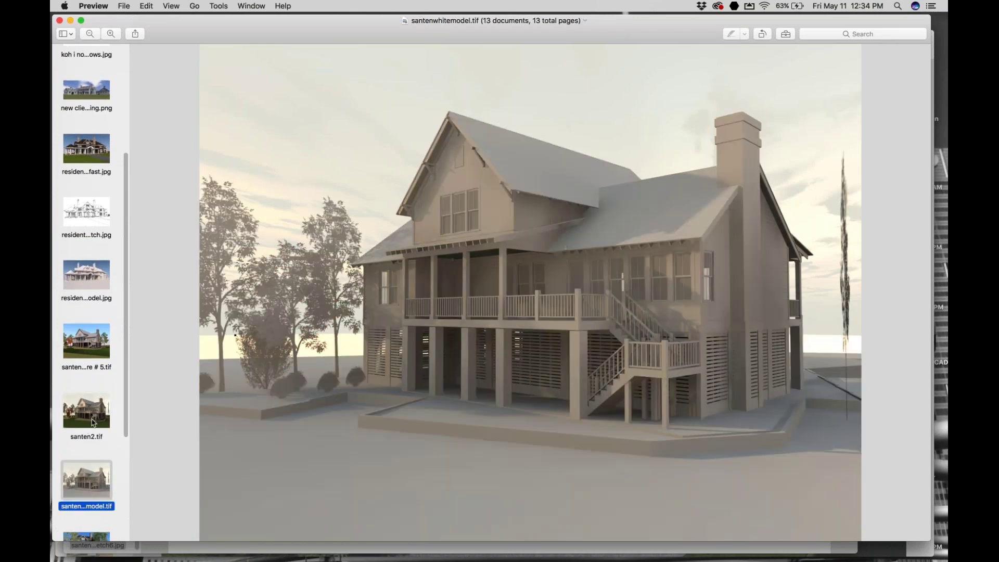
- View the residential daylight, sketch and white model renderings and look over the remaining thumbnails in the set
scroll(89, 482, down, 3)
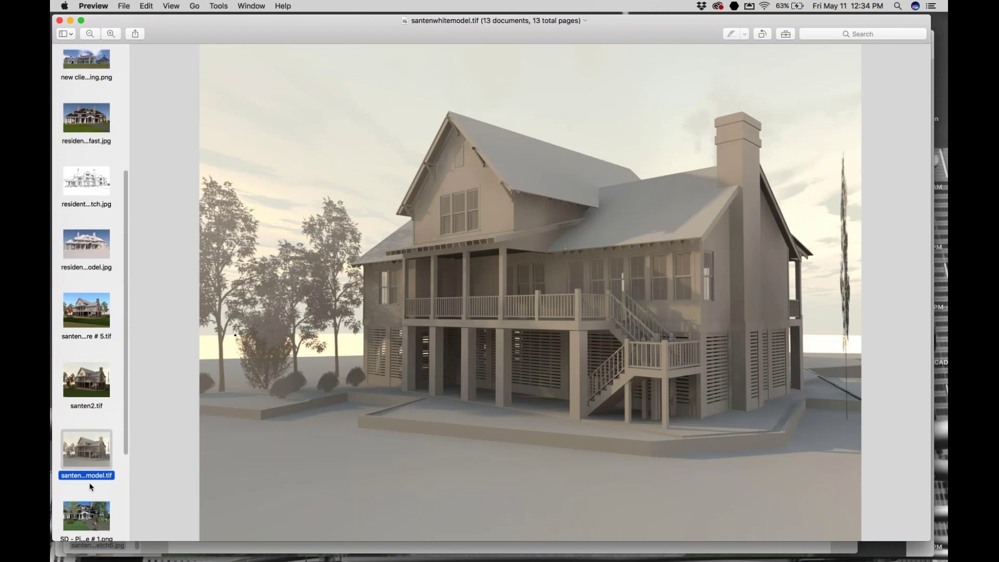
scroll(89, 482, down, 3)
scroll(90, 486, down, 3)
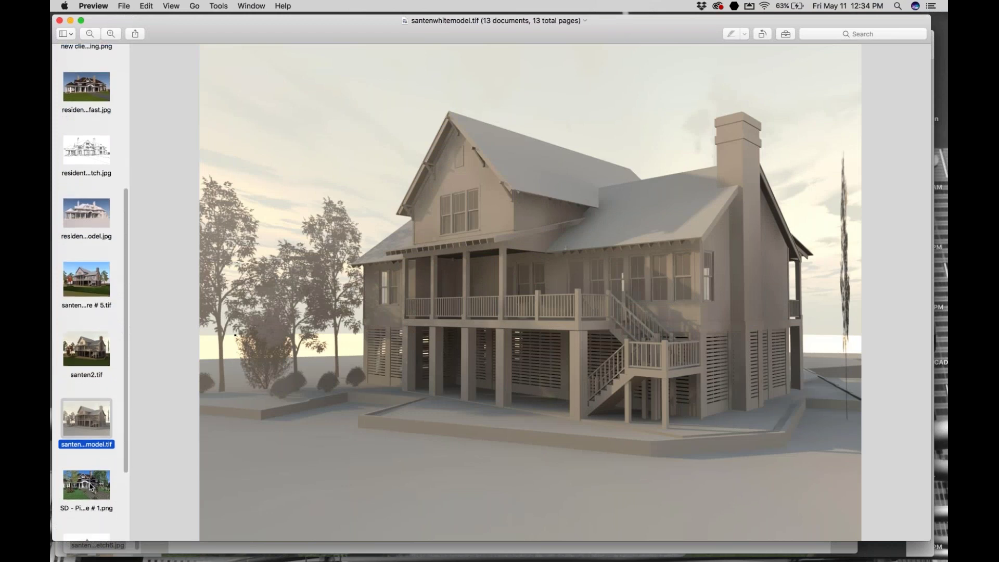
scroll(100, 370, up, 9)
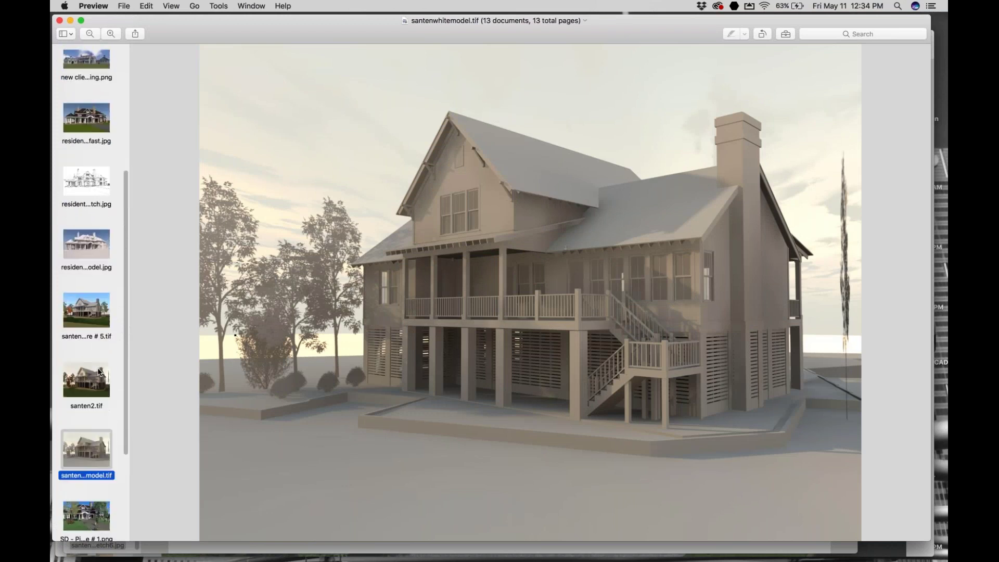
click(93, 211)
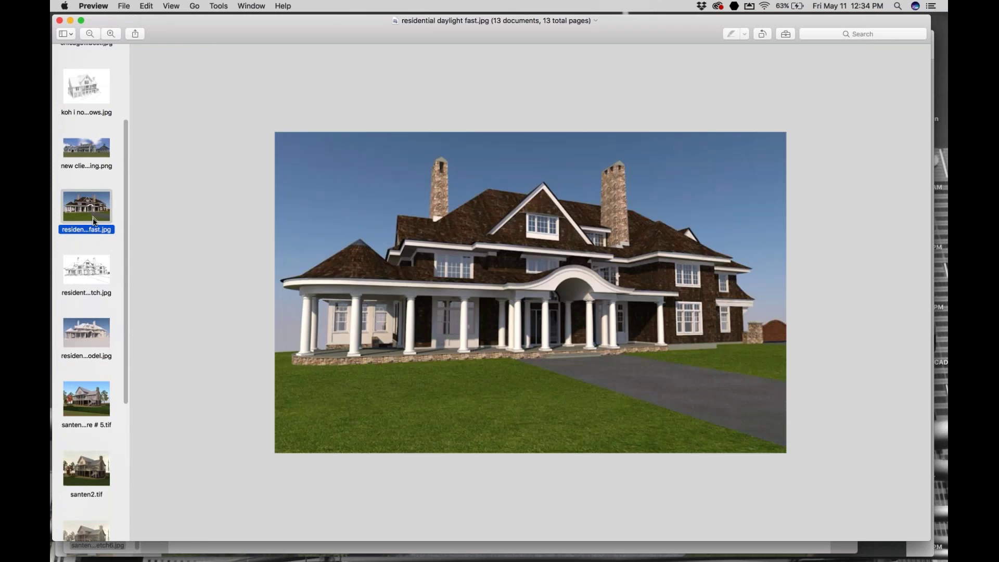
click(95, 276)
click(93, 339)
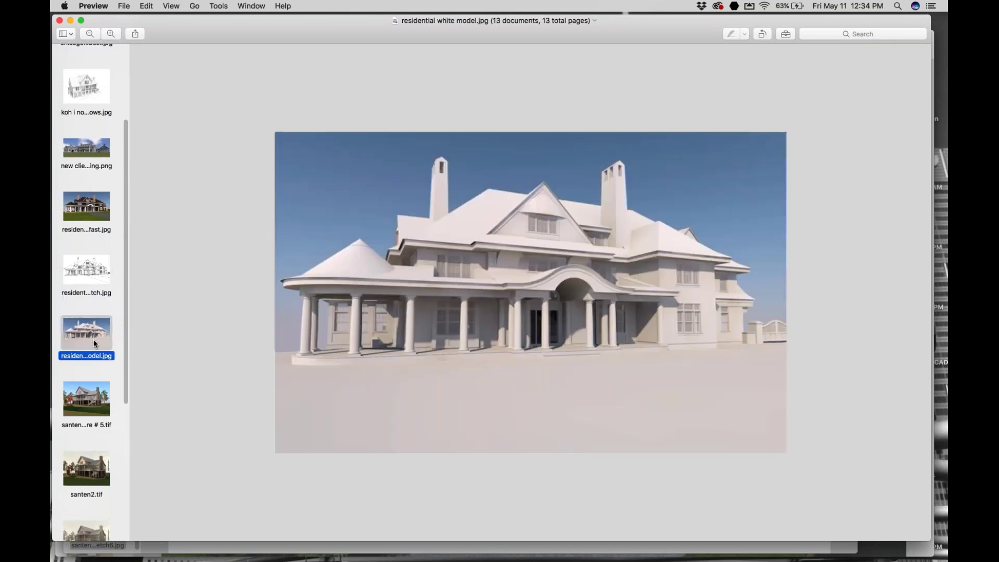
scroll(91, 393, down, 10)
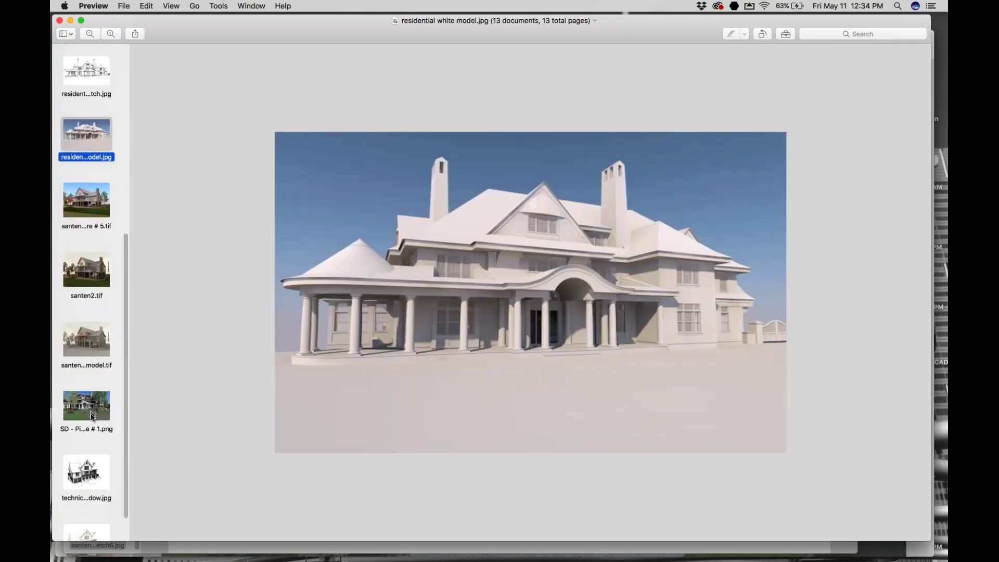
scroll(93, 417, down, 2)
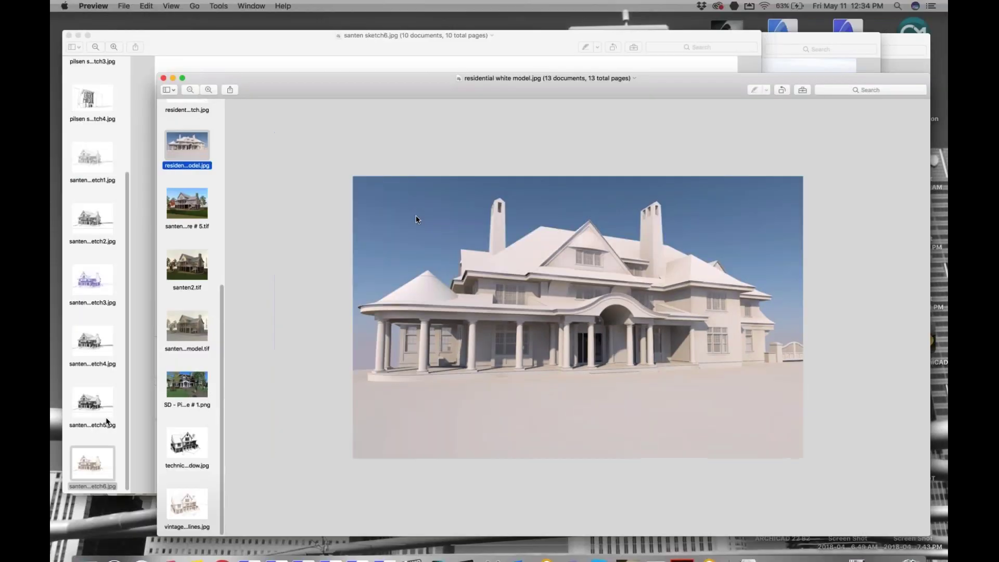
- Bring up the ARCHICAD 20 Demo image set and page through the commercial, storage and lobby renderings up to lobby_6R.png
key(ctrl+Up)
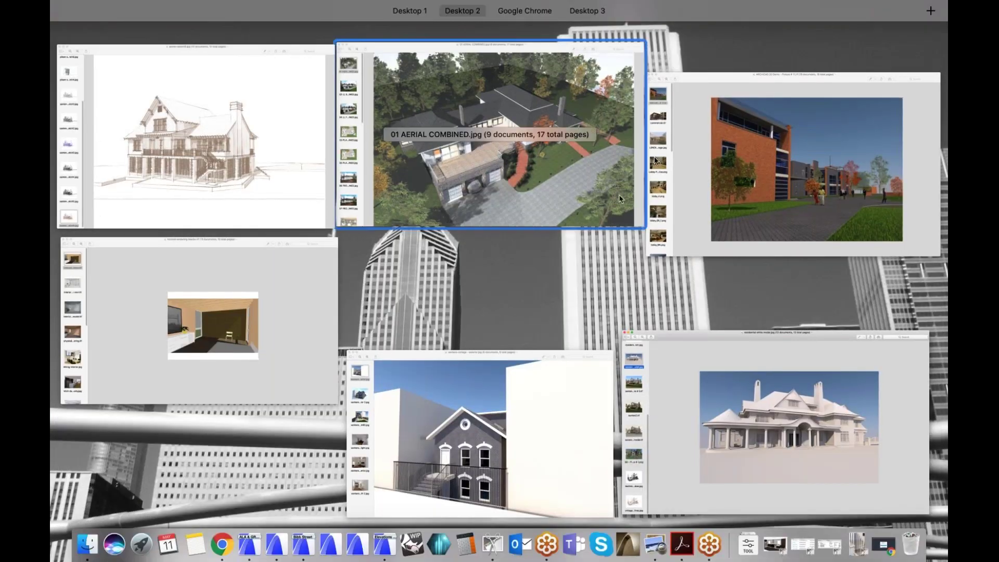
click(673, 151)
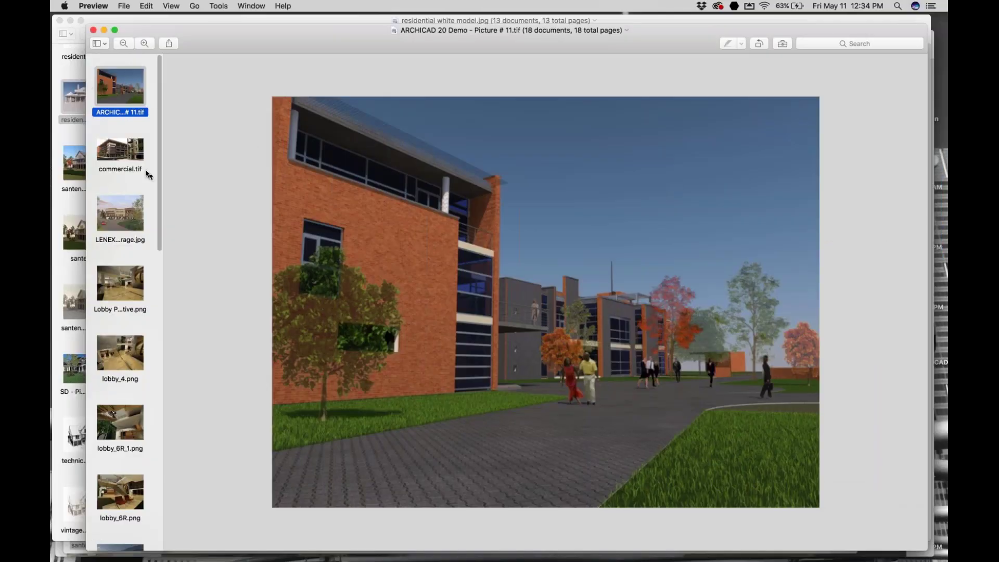
click(134, 159)
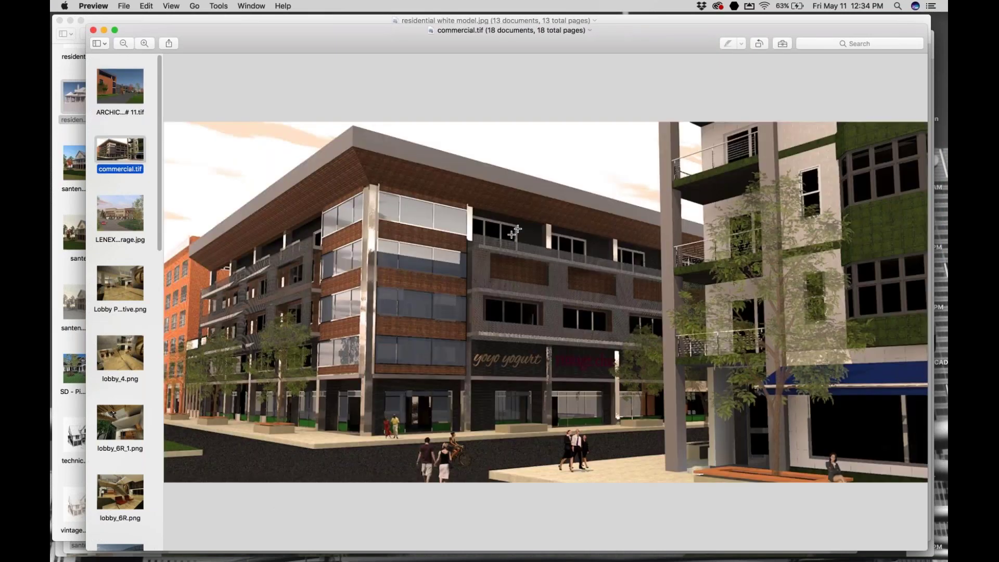
key(Down)
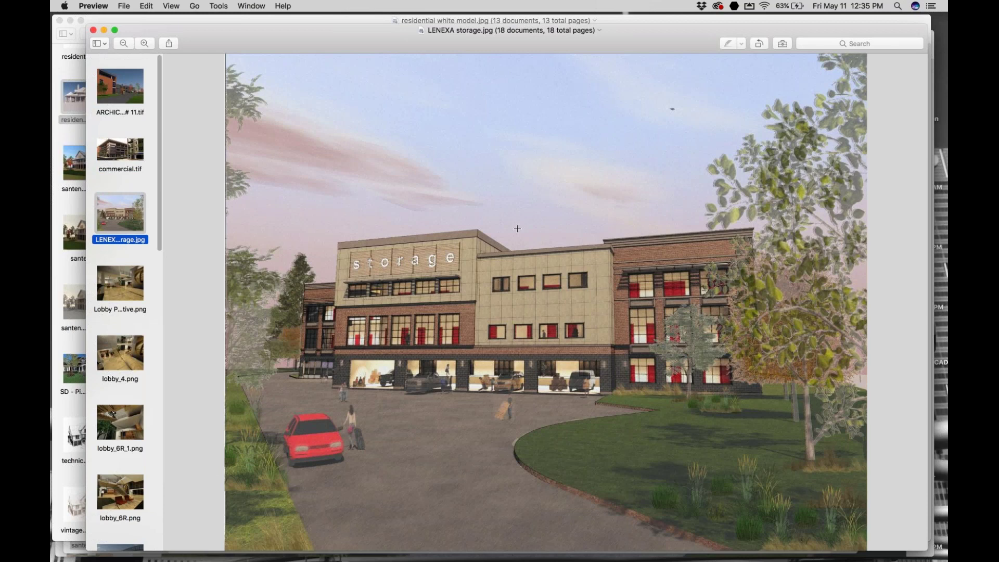
key(Down)
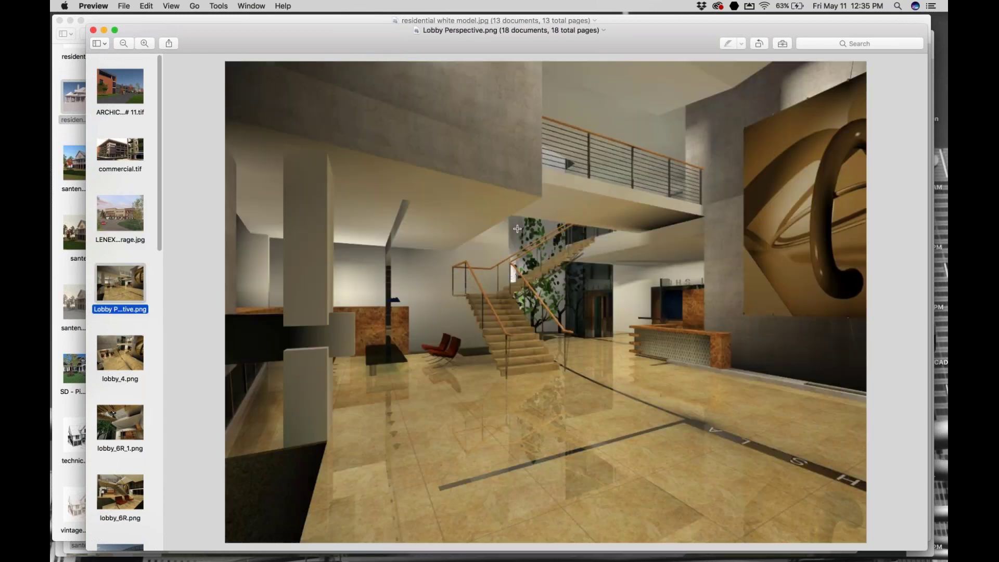
key(Down)
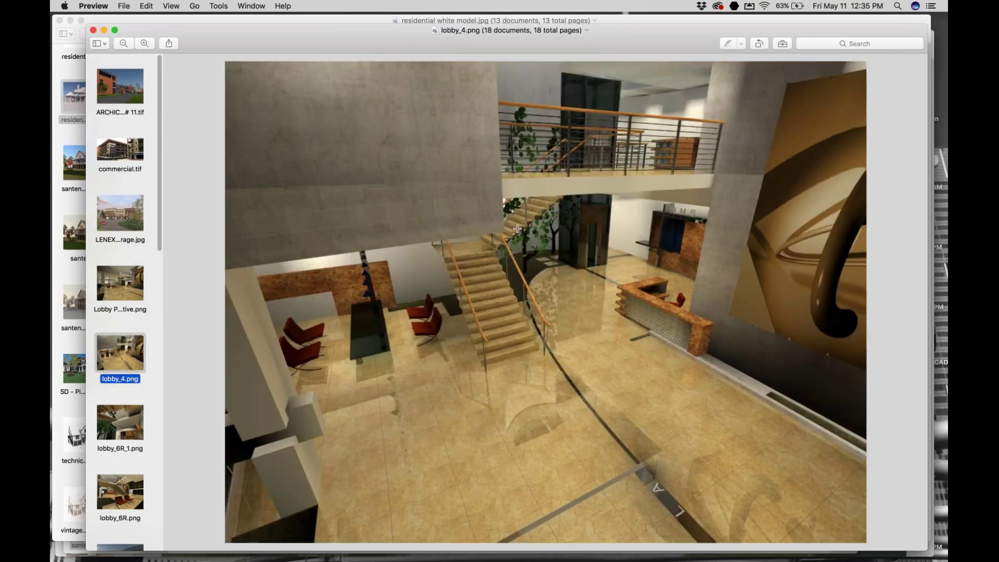
key(Down)
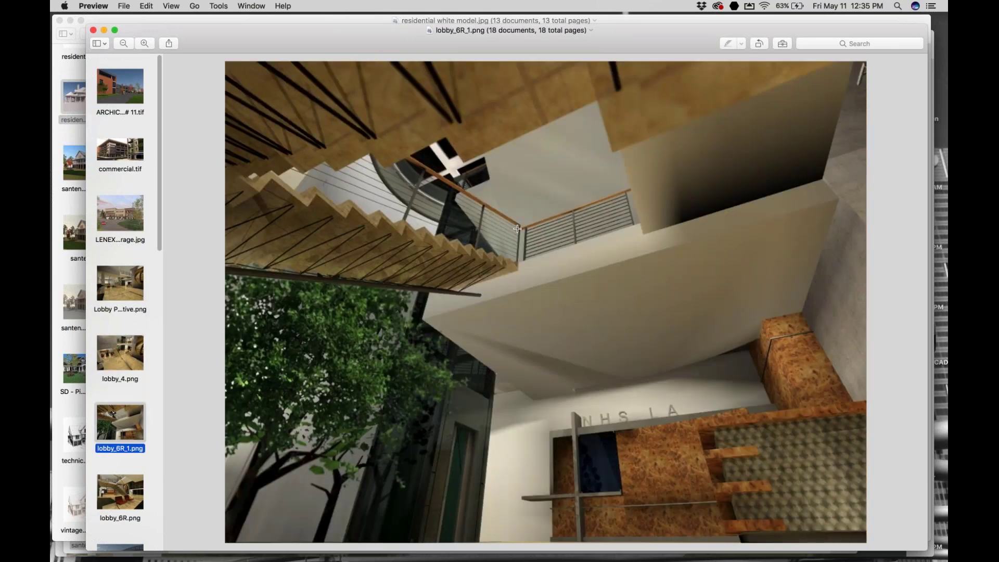
key(Down)
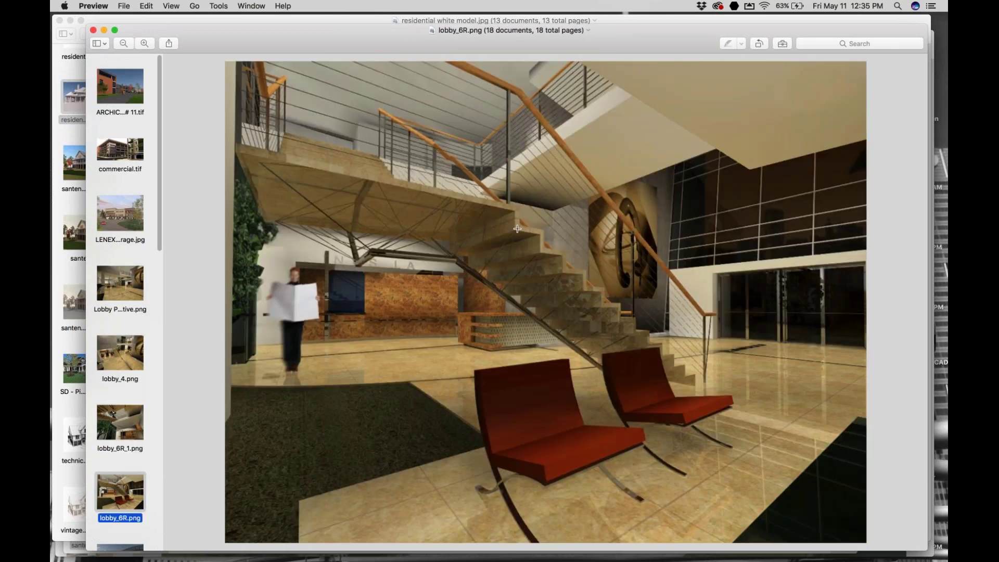
- Page through the NHS Office front renderings in the 18-image set, from the HDRI version to Sunset Gray 2 and Sunset Gray
scroll(120, 365, down, 4)
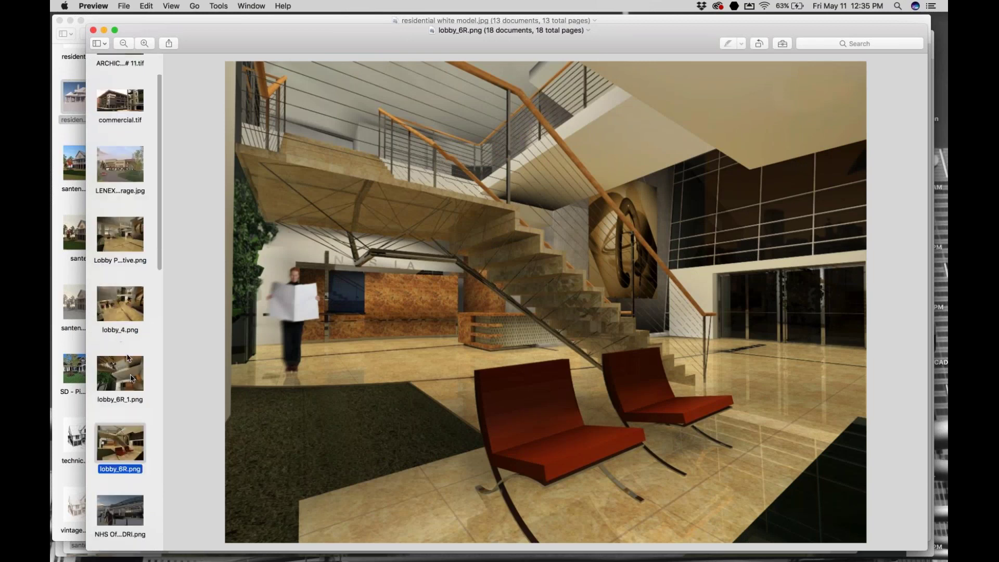
click(128, 451)
scroll(127, 458, down, 5)
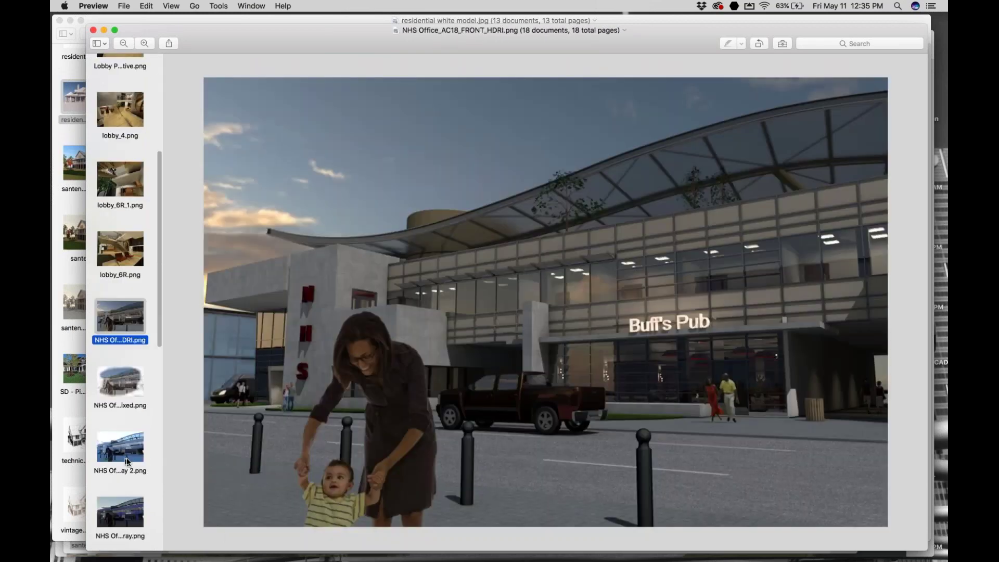
click(128, 404)
scroll(124, 432, down, 2)
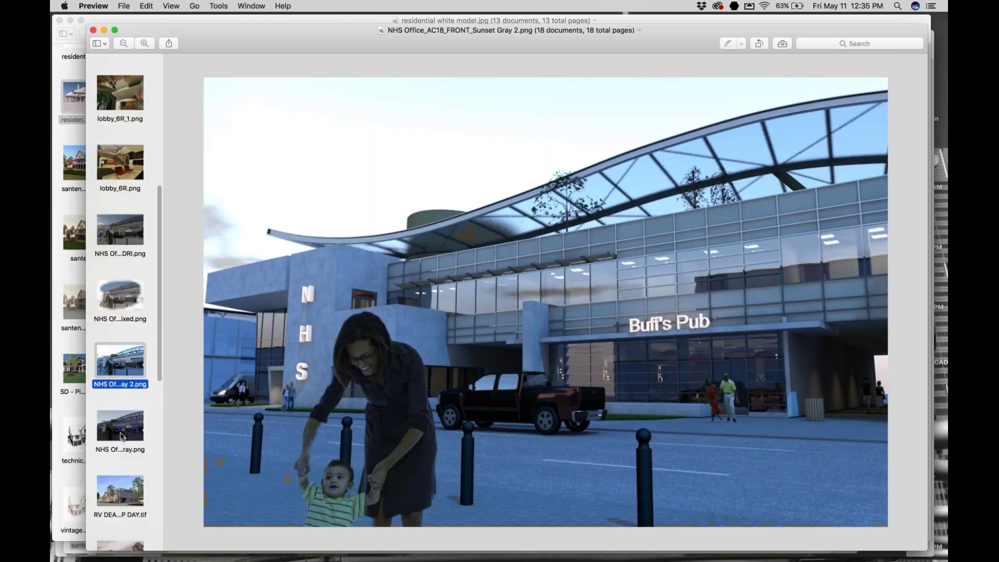
click(122, 422)
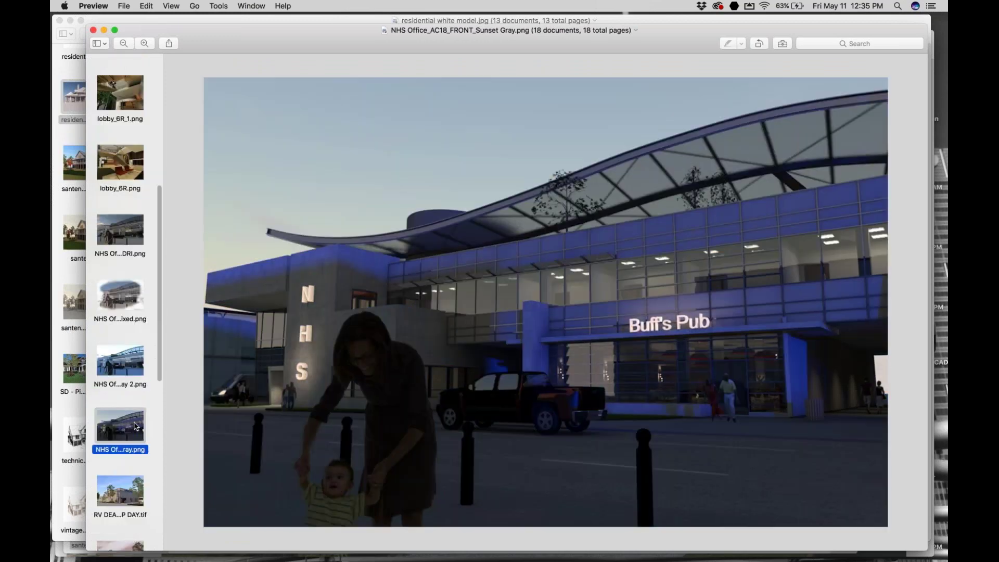
- View the RV dealership day, sunset and cloudy renderings, SKETCH&COLOR.jpg and the storage sketch, ending on the Vennesla Library image
key(Down)
key(Down)
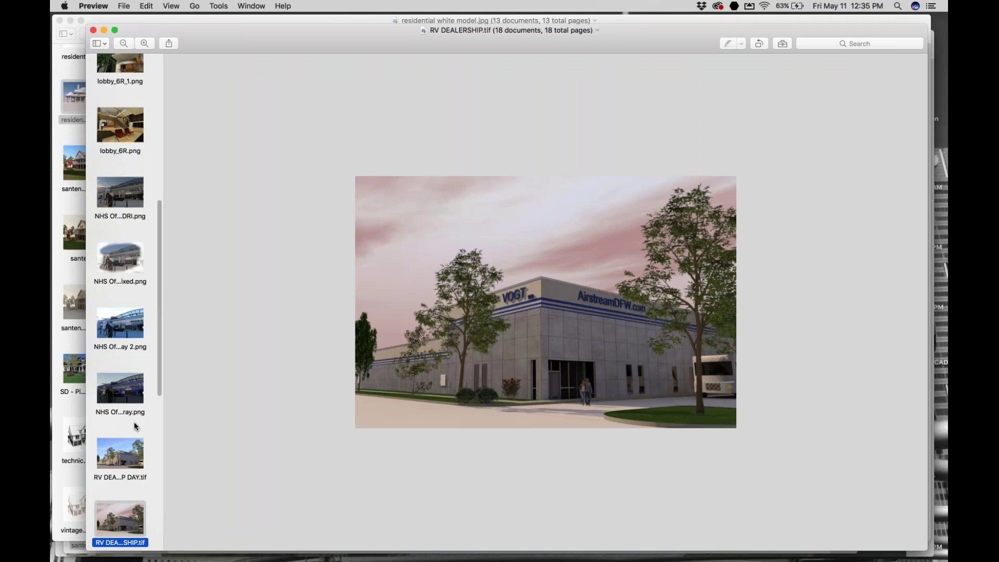
key(Down)
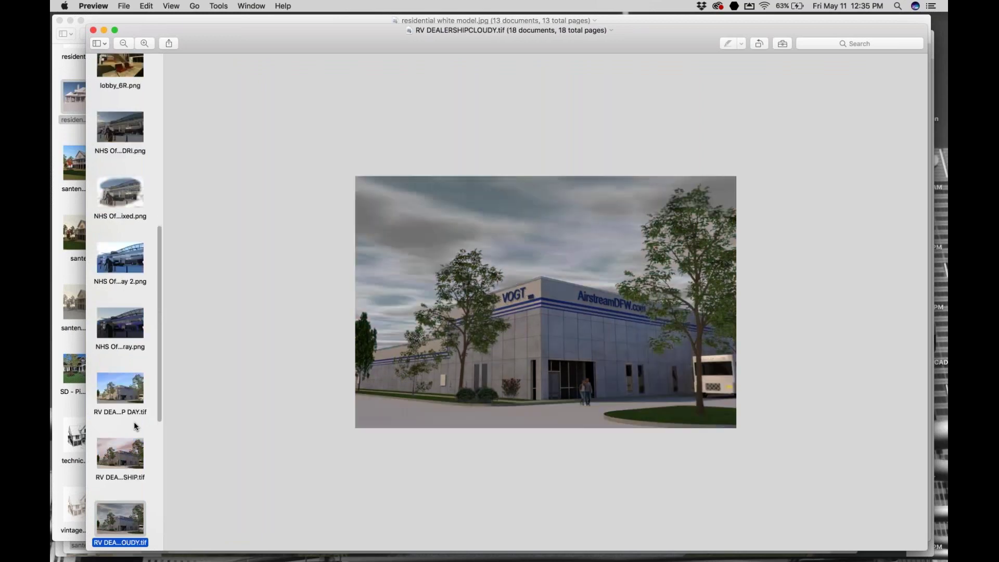
key(Down)
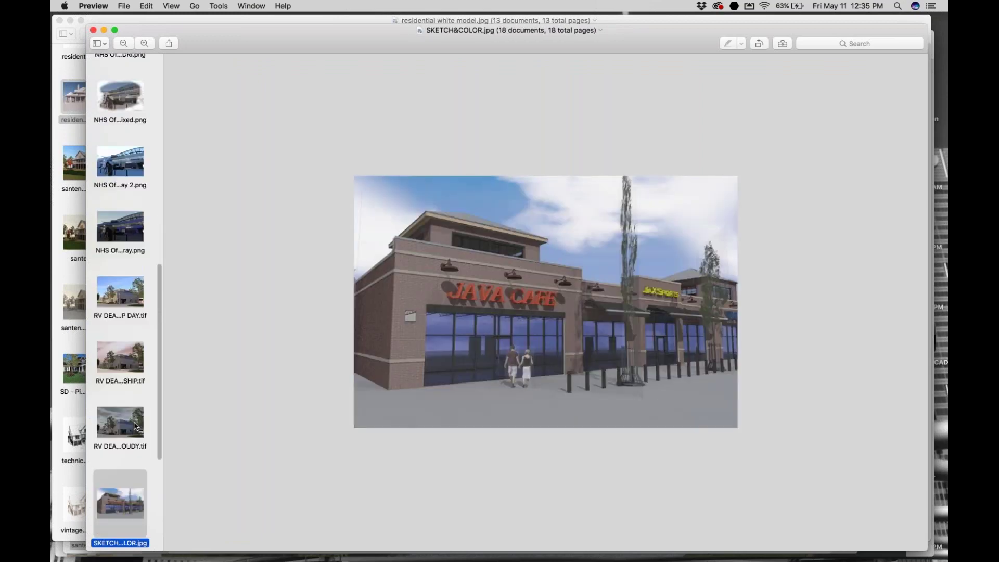
key(Down)
key(Down)
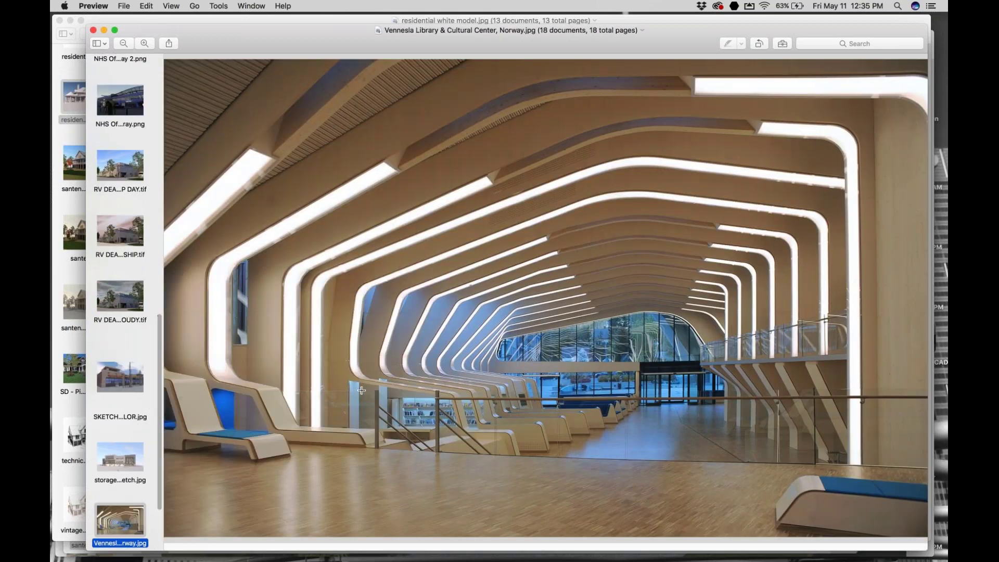
- Bring up the interior rendering image set and page from the physical rendering through the dining and kitchen images to kitchen detail.jpg
key(ctrl+Up)
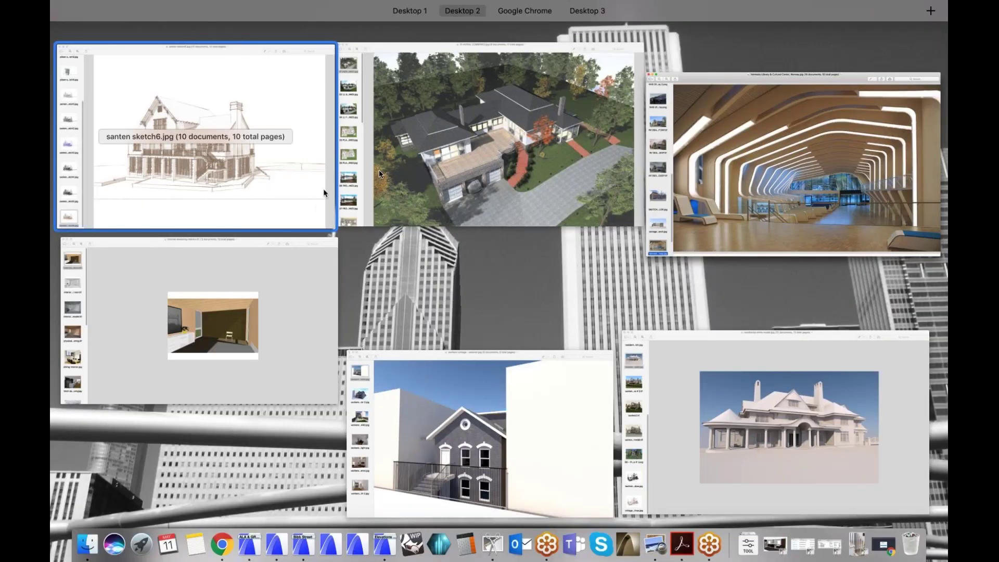
click(78, 323)
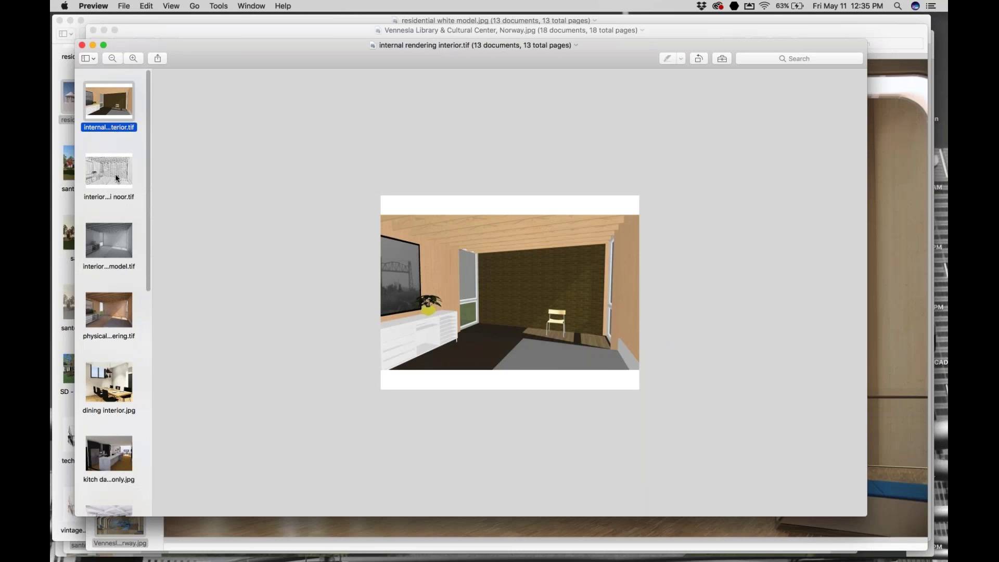
click(100, 319)
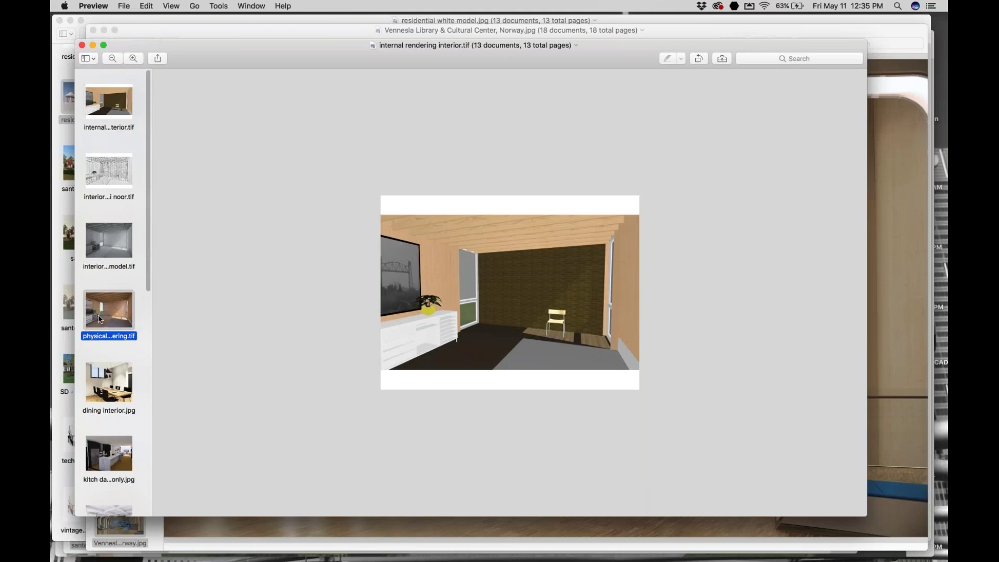
key(Down)
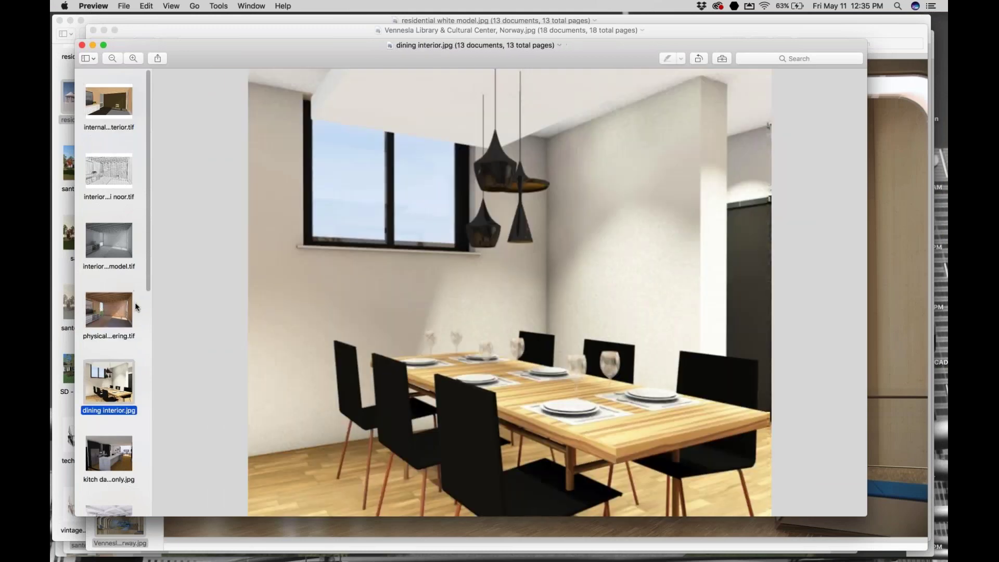
key(Down)
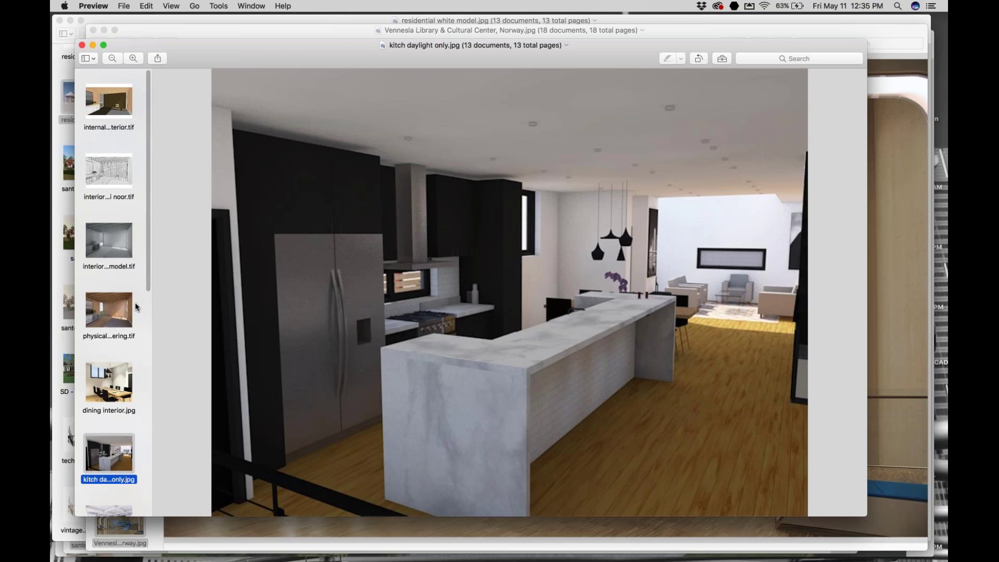
key(Down)
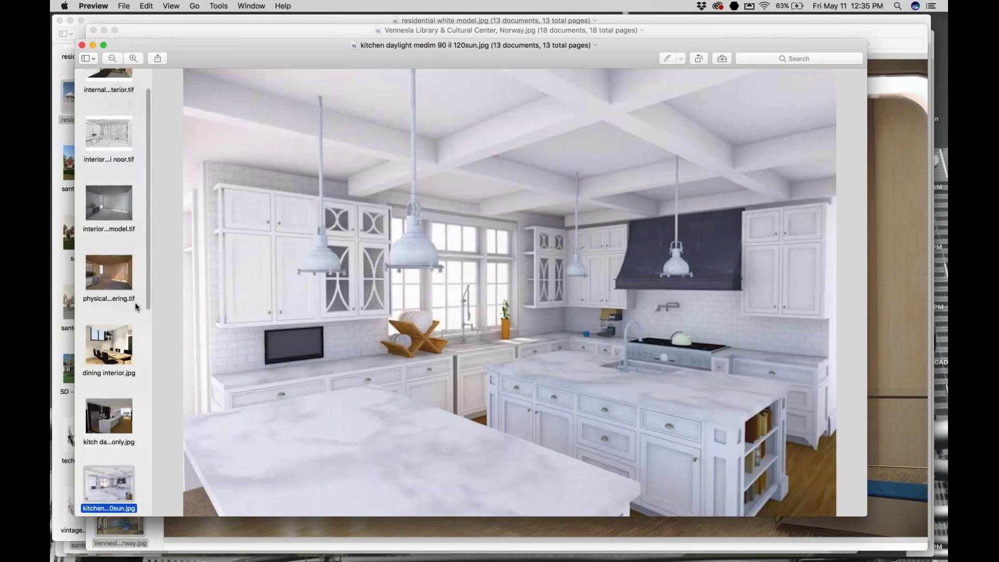
key(Down)
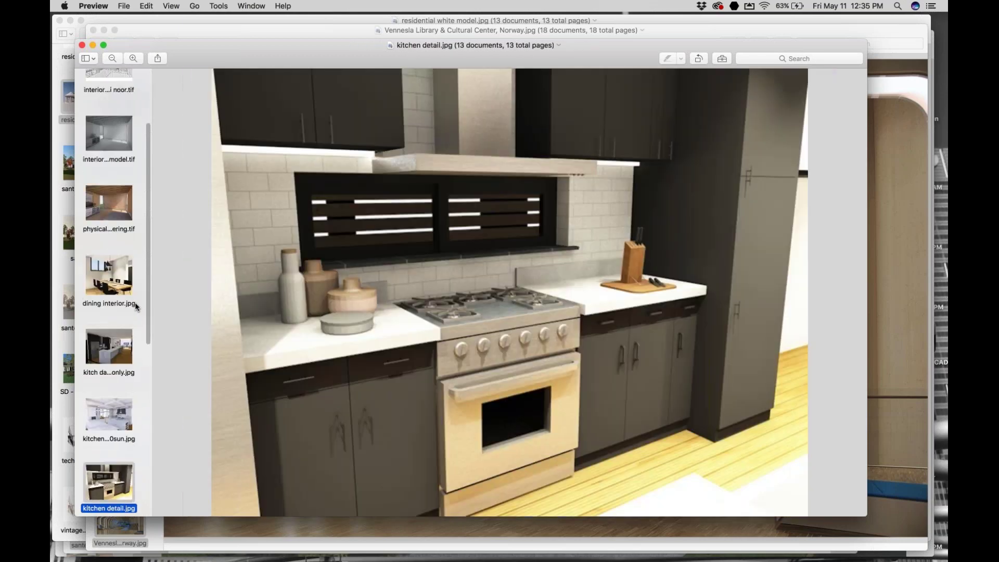
- View the remaining kitchen, bookshelf hall and sitting area renderings through the final residence kitchen image, Picture1.jpg
key(Down)
key(Down)
key(Down)
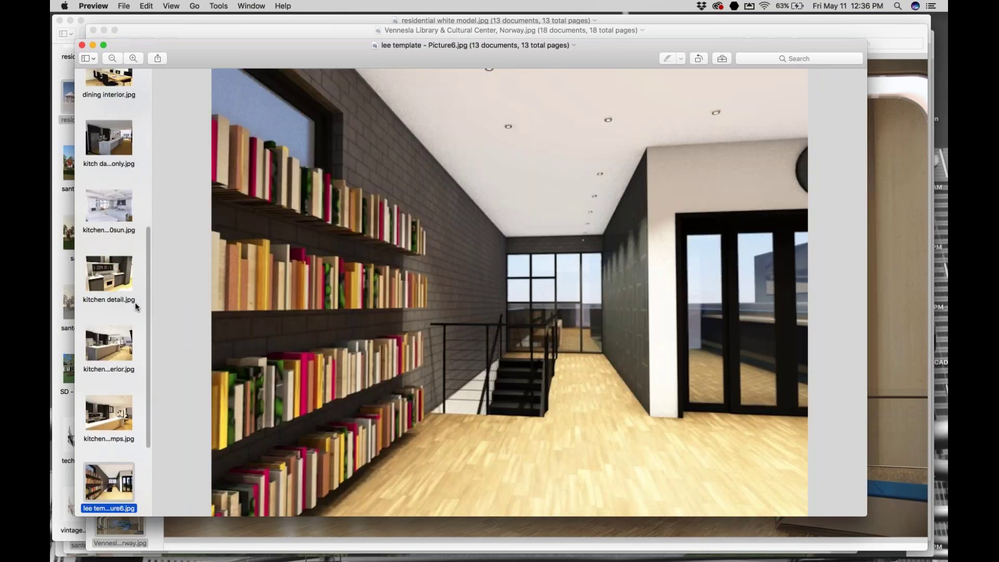
key(Down)
key(Down)
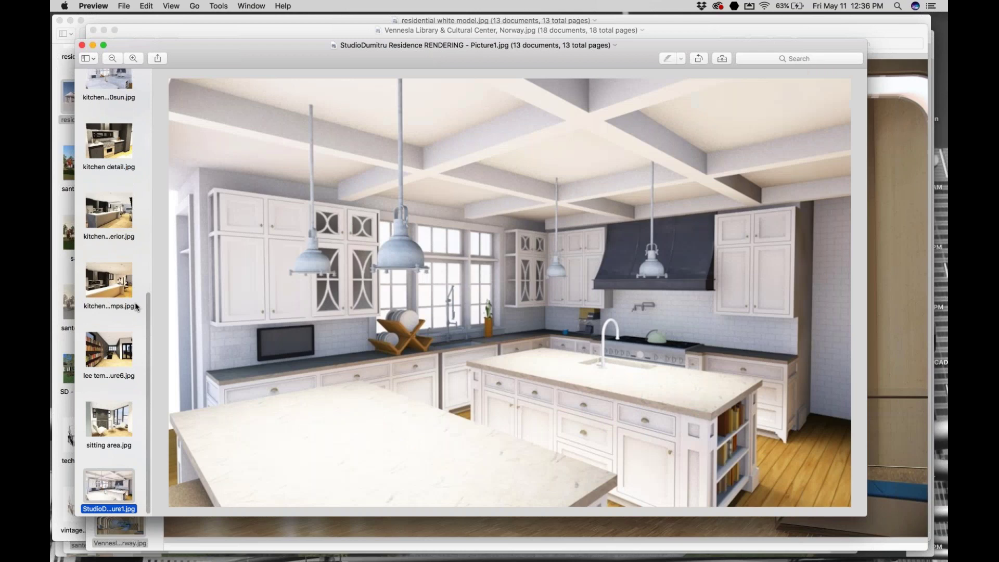
- Bring up the workers cottage image set and page through its exterior, yard, master daylight, interior and master bath 2 renderings
key(ctrl+Up)
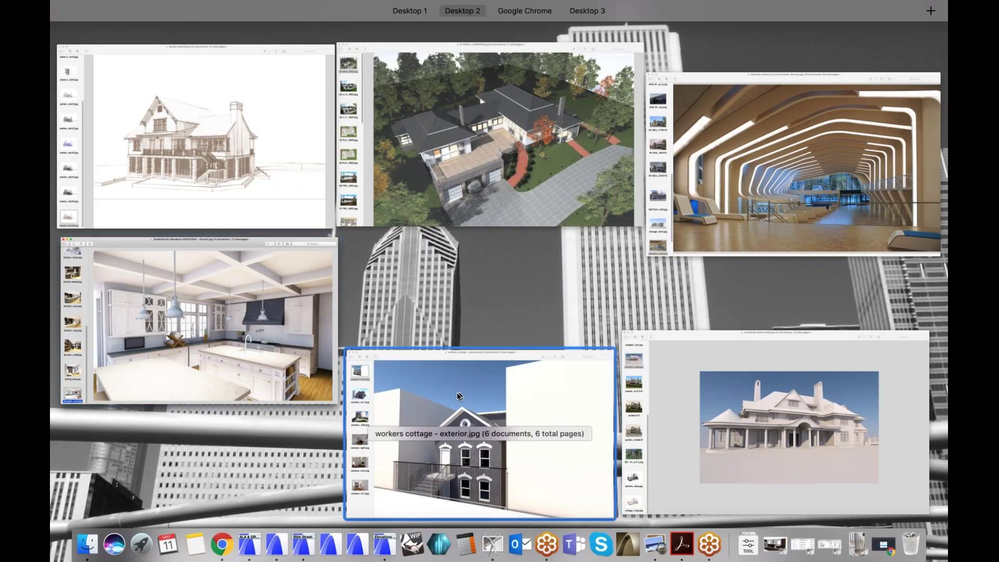
click(455, 395)
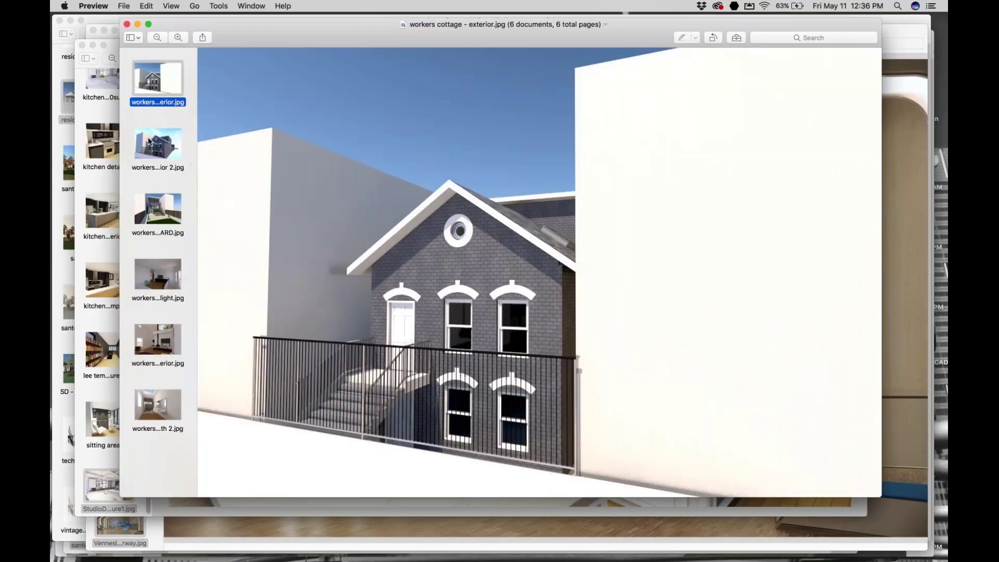
click(150, 142)
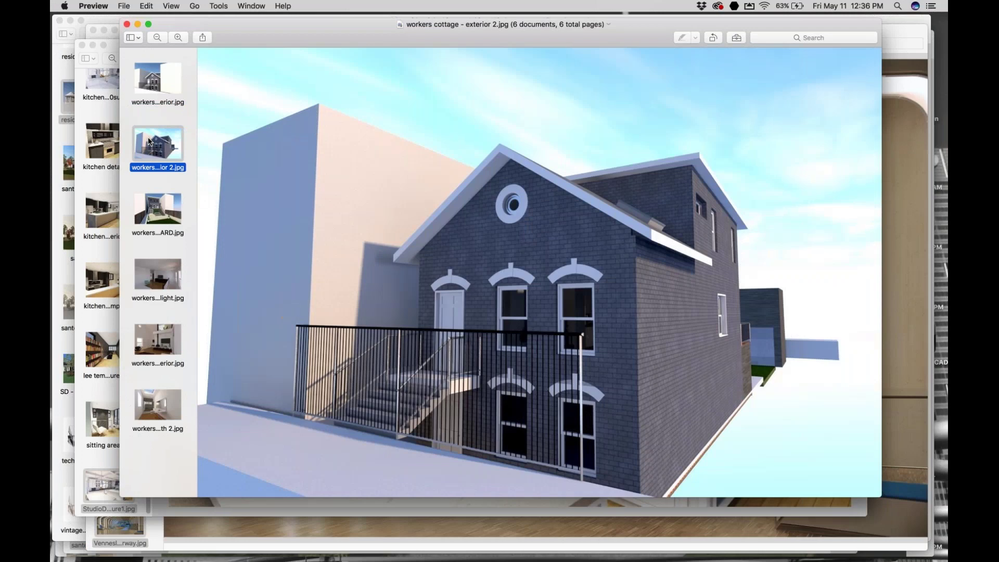
key(Down)
key(Down)
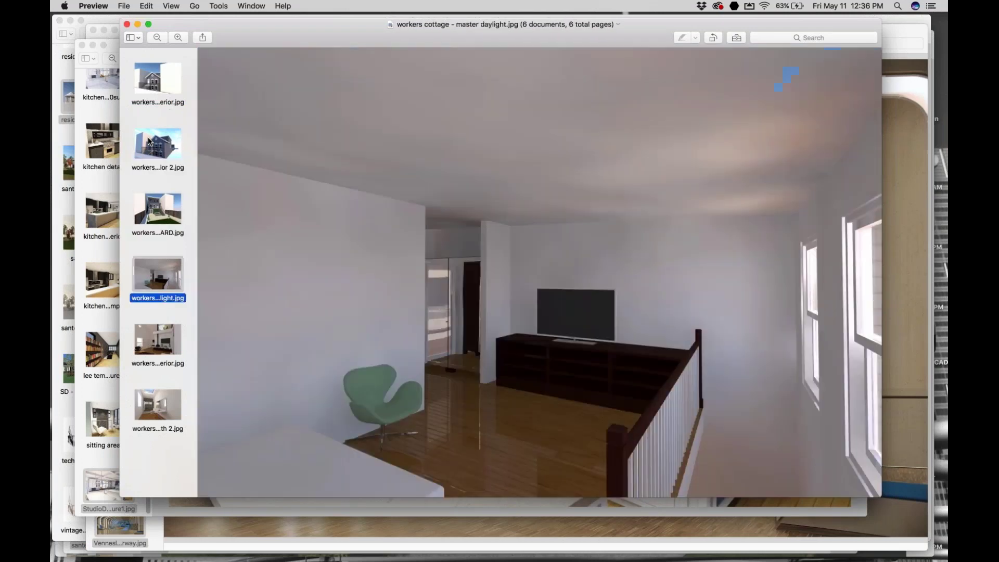
key(Down)
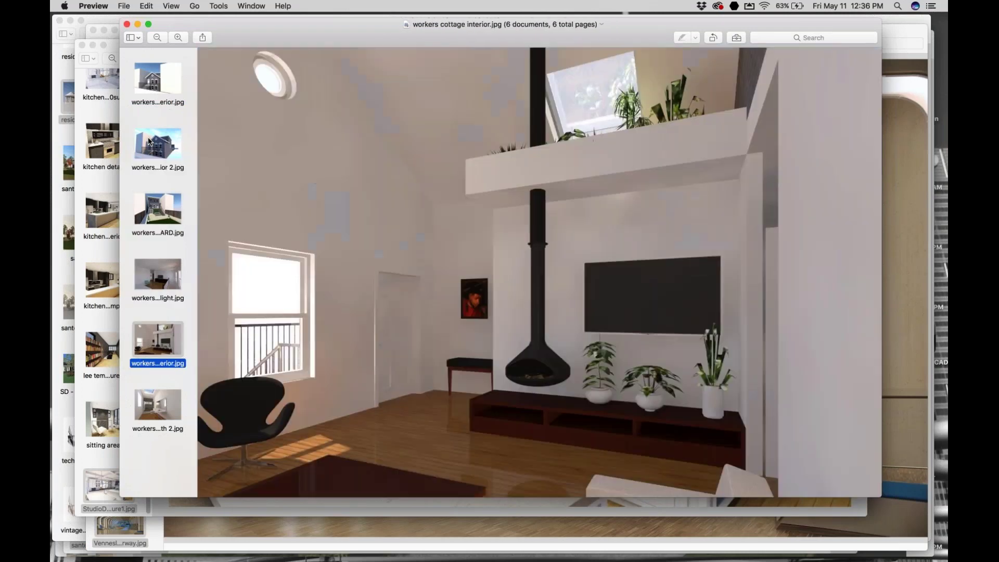
key(Down)
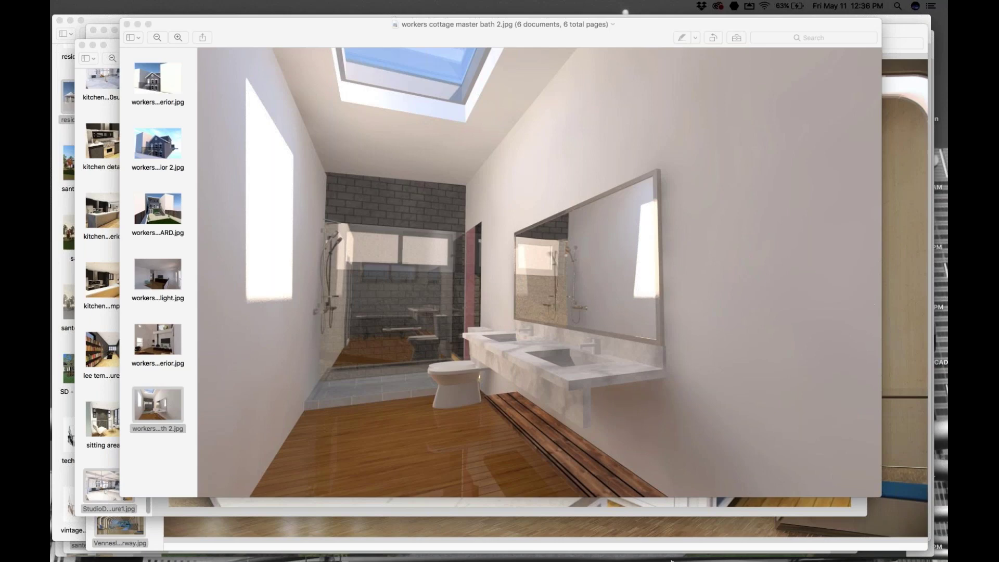
- Switch to the Bibb Street project in ARCHICAD and examine the placed drawing on the M1 First Floor Mechanical Plan layout
mouse_move(573, 549)
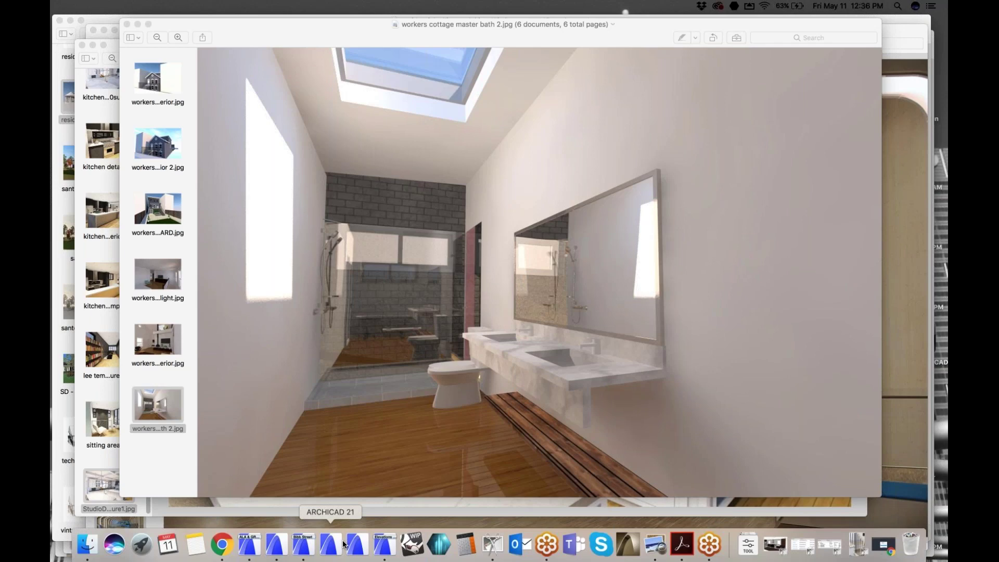
click(298, 544)
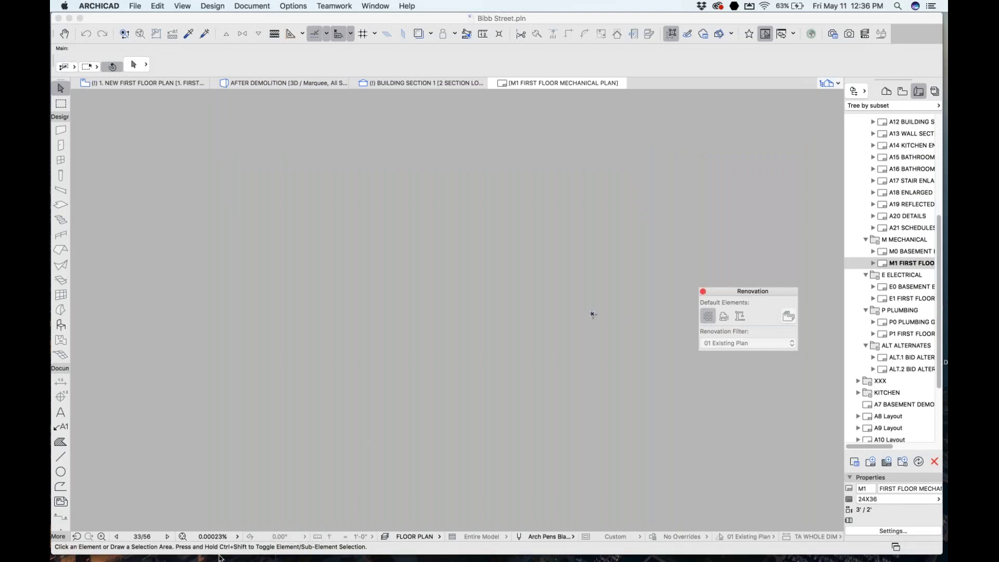
click(182, 537)
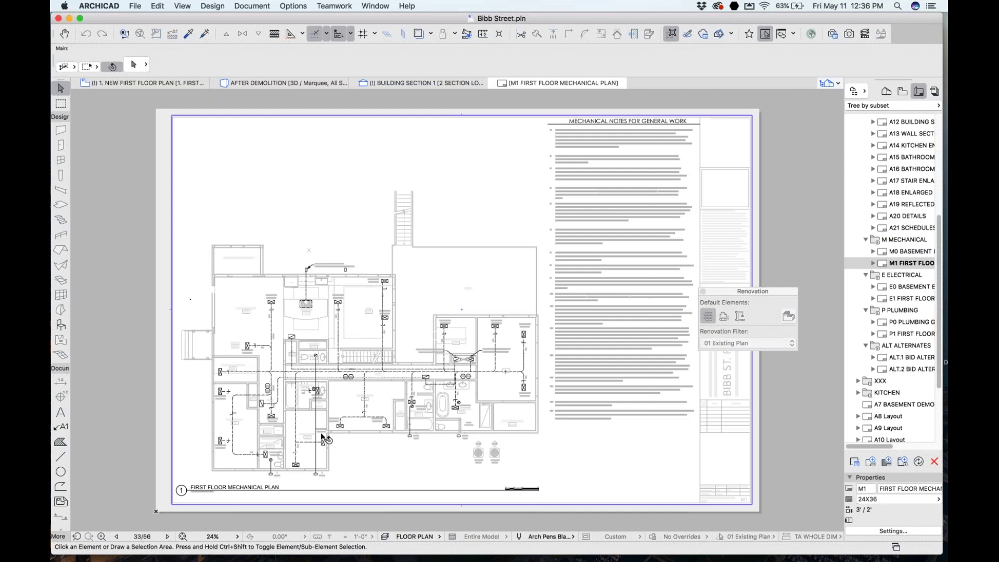
scroll(274, 462, up, 5)
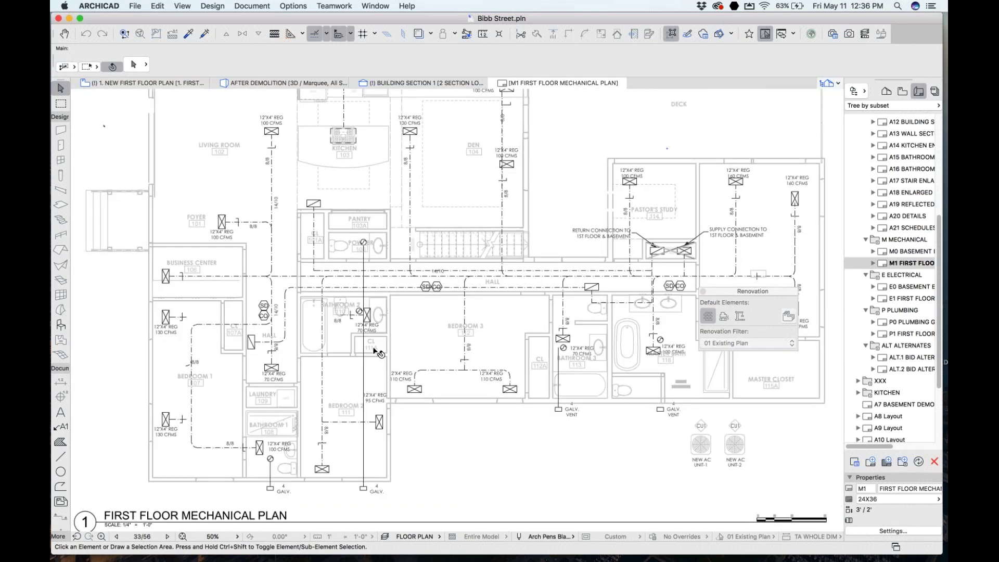
click(424, 333)
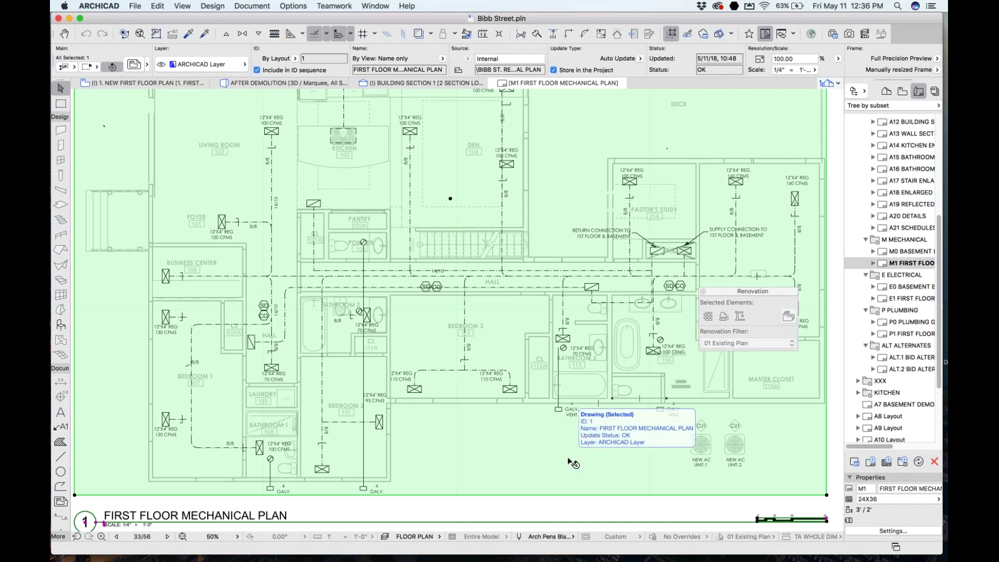
key(Escape)
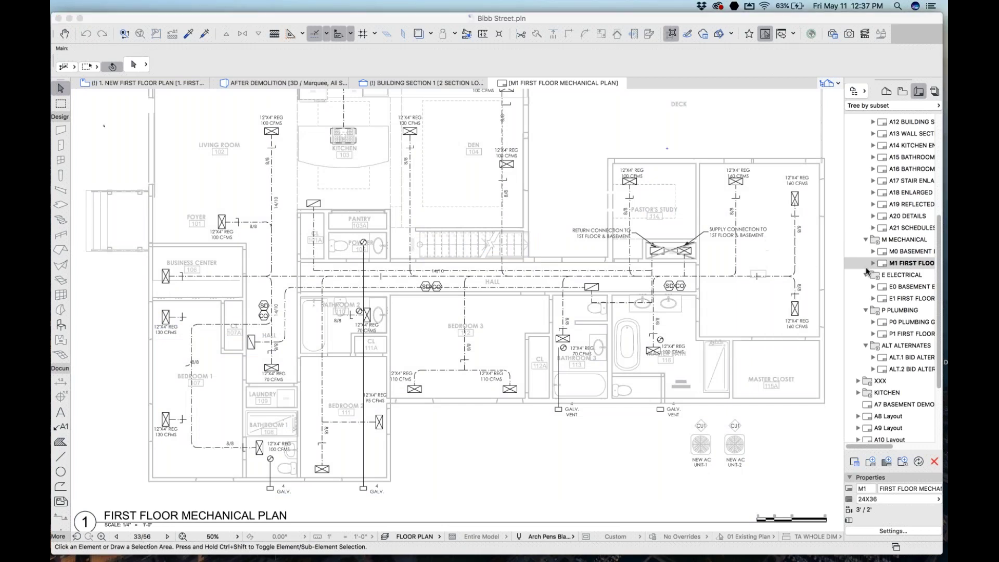
- Open the source view of the First Floor Mechanical Plan drawing from the M1 layout
click(573, 281)
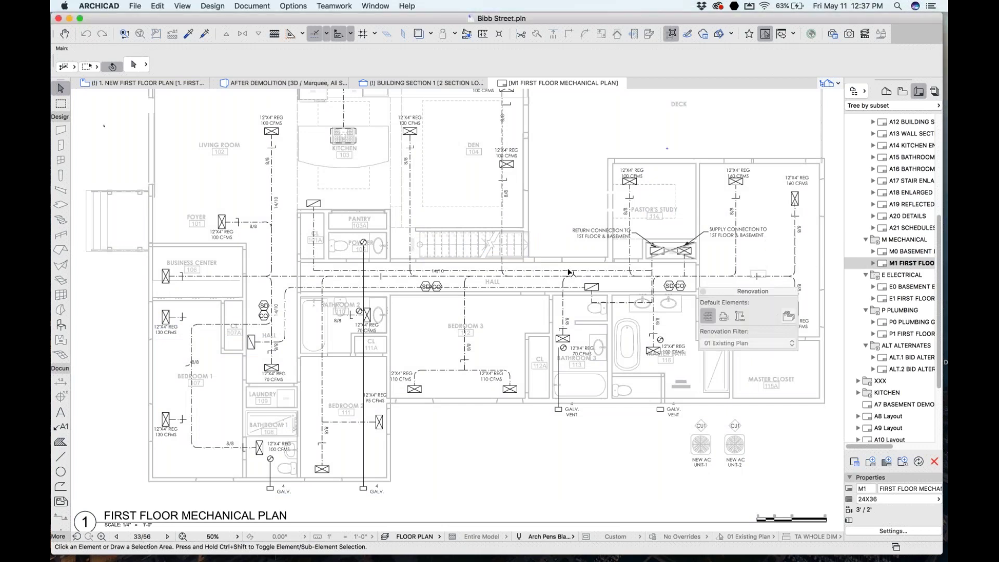
click(571, 270)
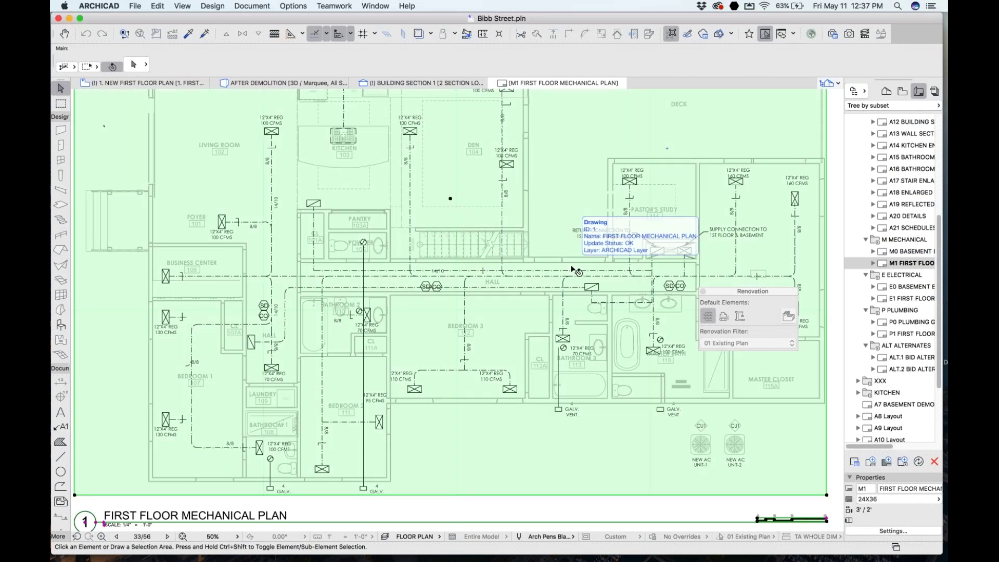
right_click(572, 270)
click(592, 302)
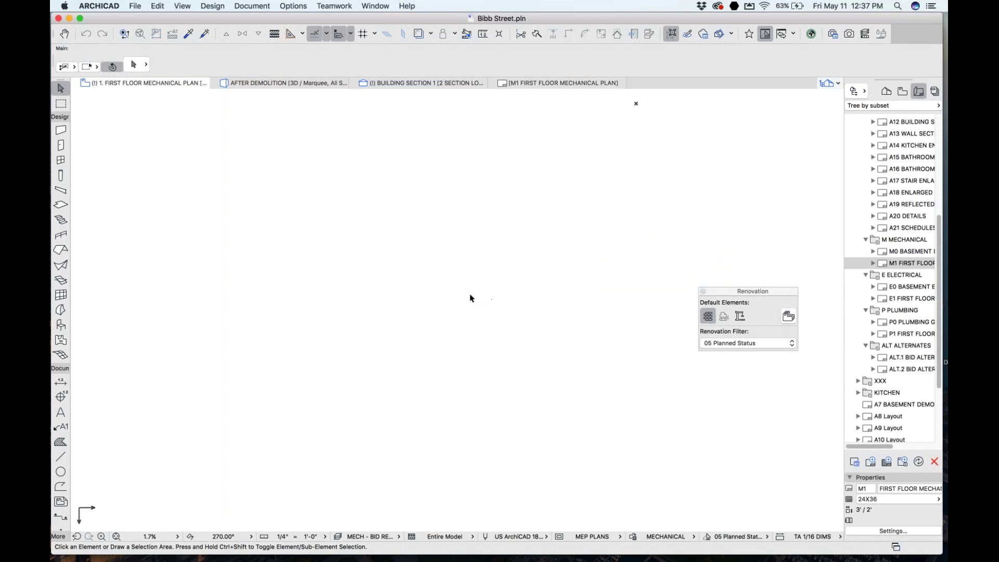
scroll(471, 297, down, 5)
- Open the E1 First Floor Electrical Plan layout and select its placed electrical drawing
click(903, 299)
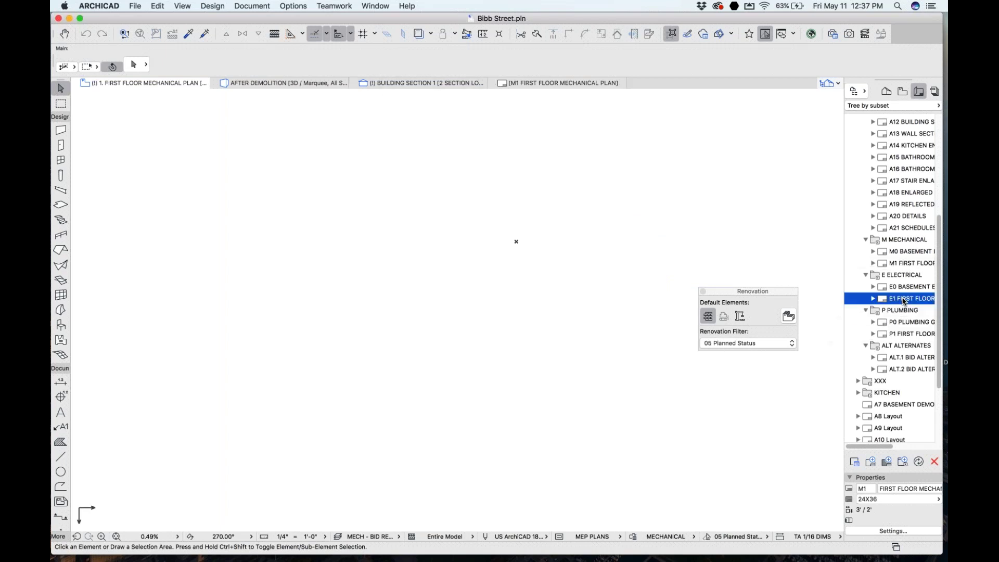
double_click(904, 299)
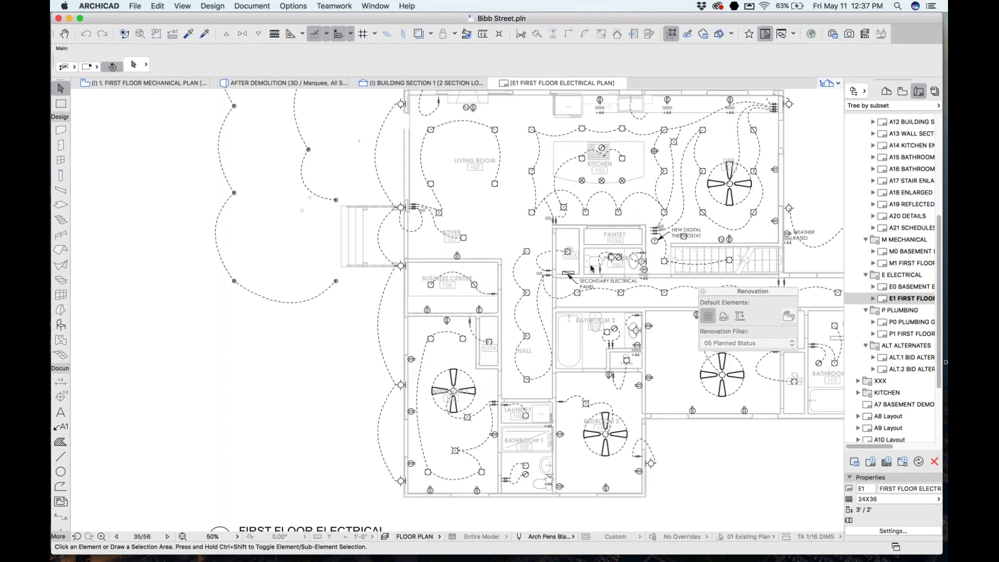
click(597, 214)
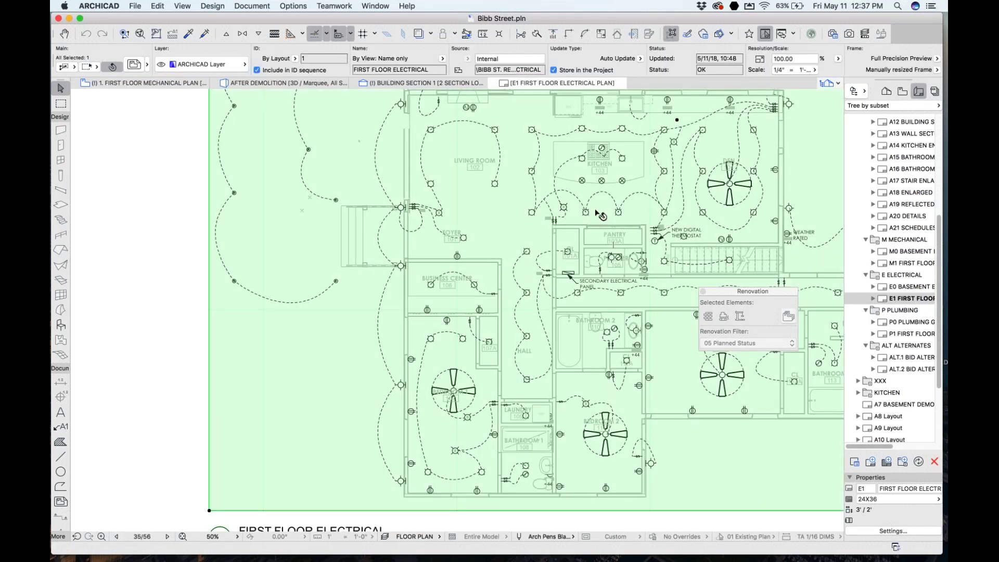
- Open the source view of the First Floor Electrical drawing and bring up its graphic override combinations
right_click(598, 214)
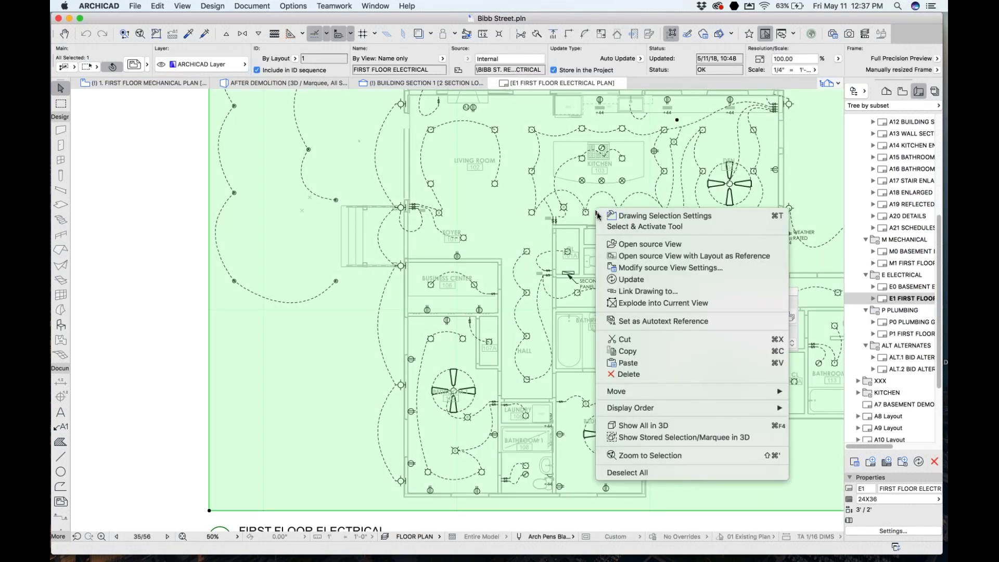
click(619, 246)
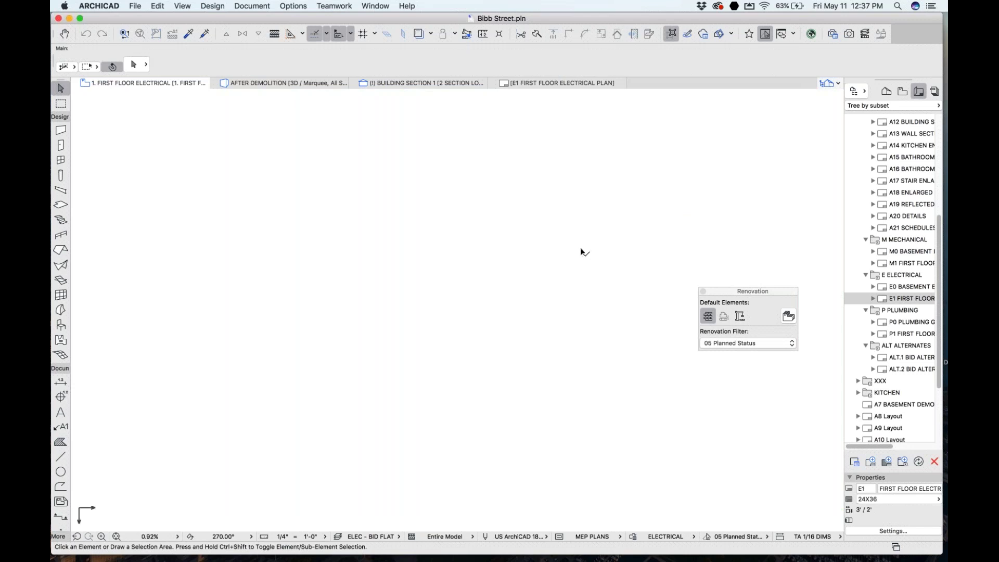
click(633, 538)
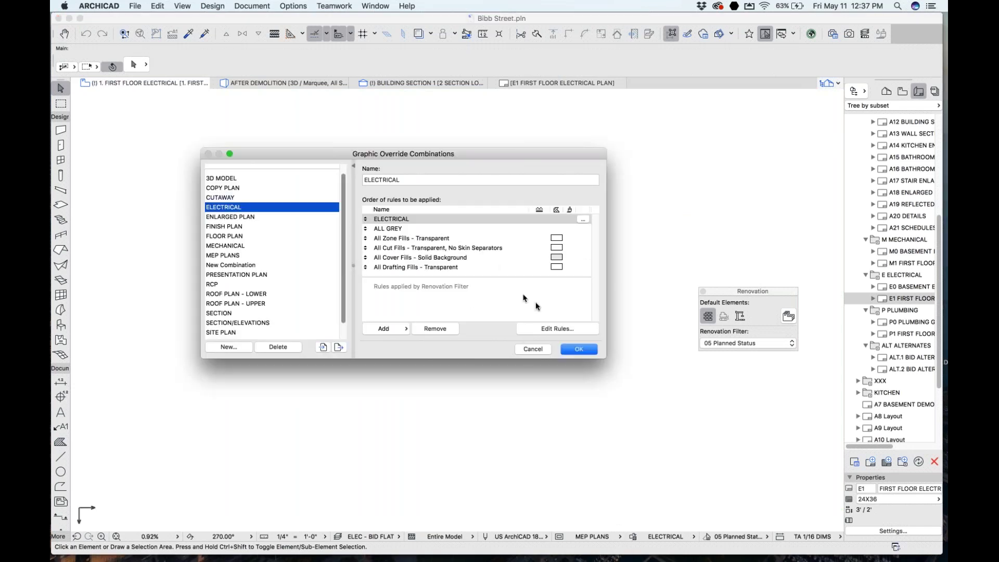
- Review the Elements to be Demolished, ELECTRICAL, GREYED FIXTURES, ALL GREY and ROOF - BOLD LOWER FRAMING override rules, then close the override settings without changes
click(545, 328)
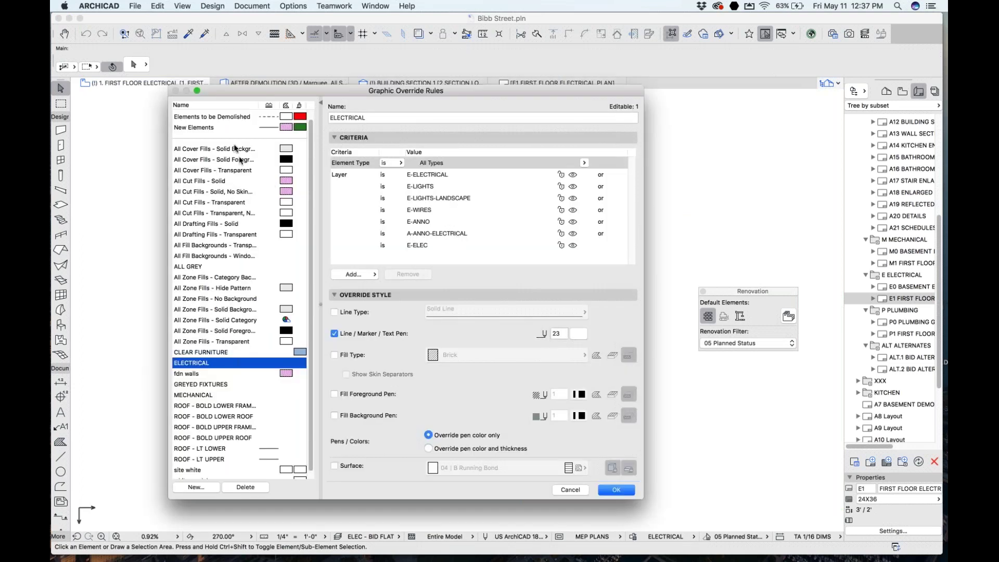
click(239, 118)
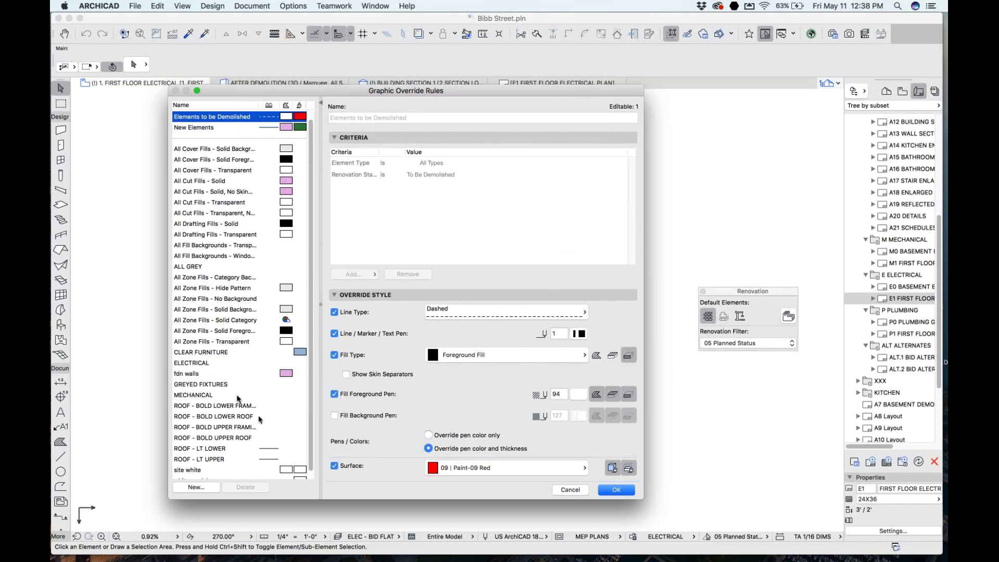
click(227, 364)
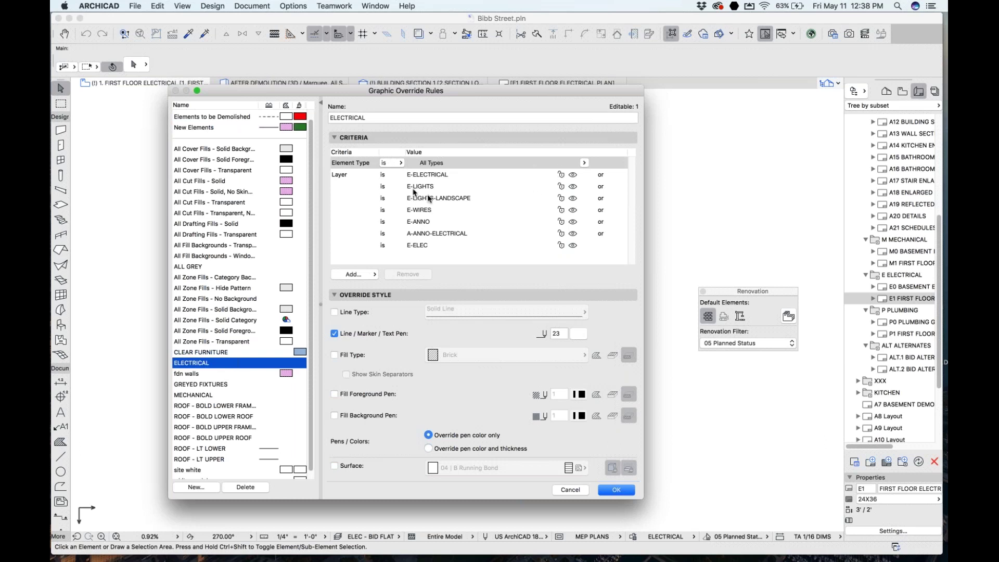
click(238, 388)
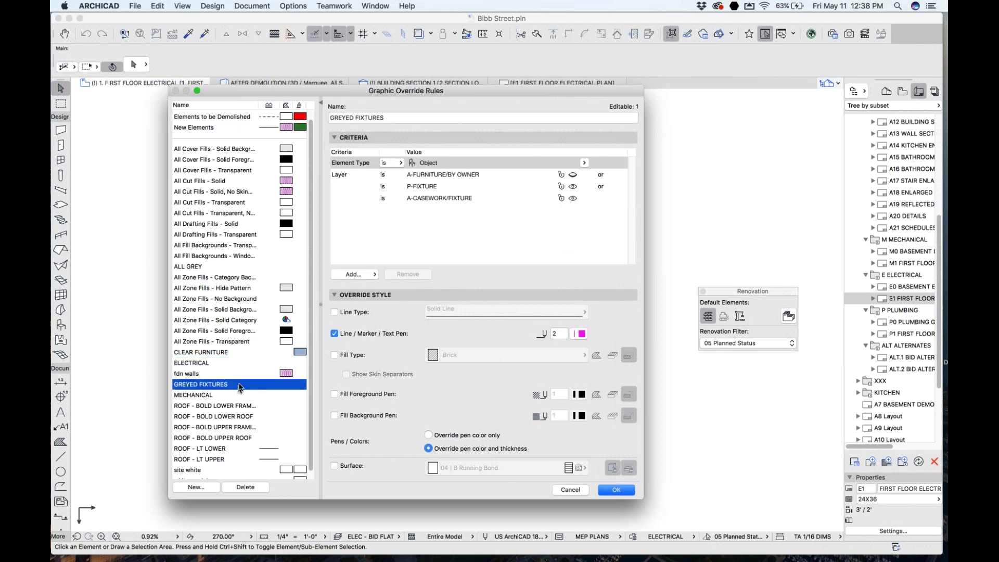
click(235, 268)
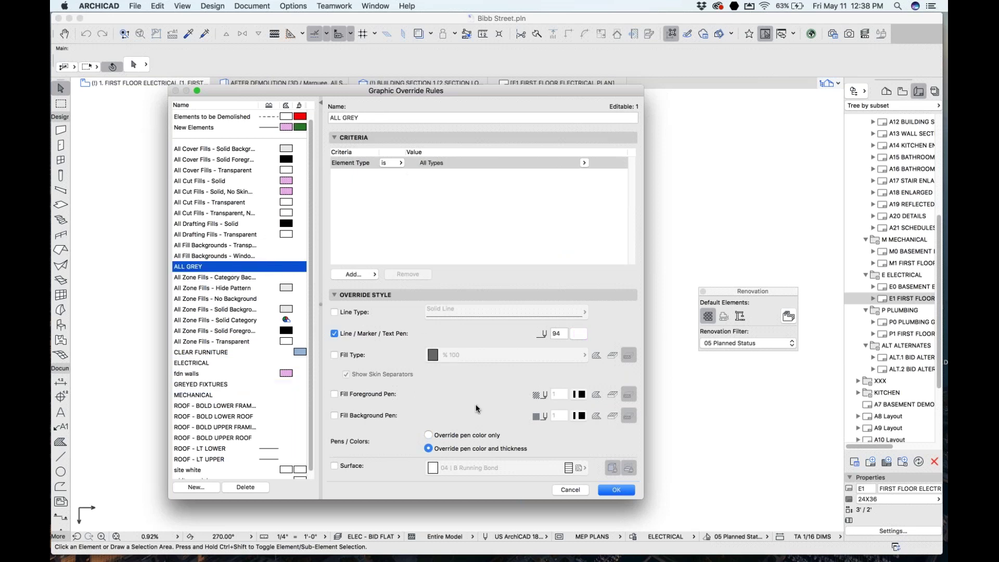
click(579, 492)
click(243, 408)
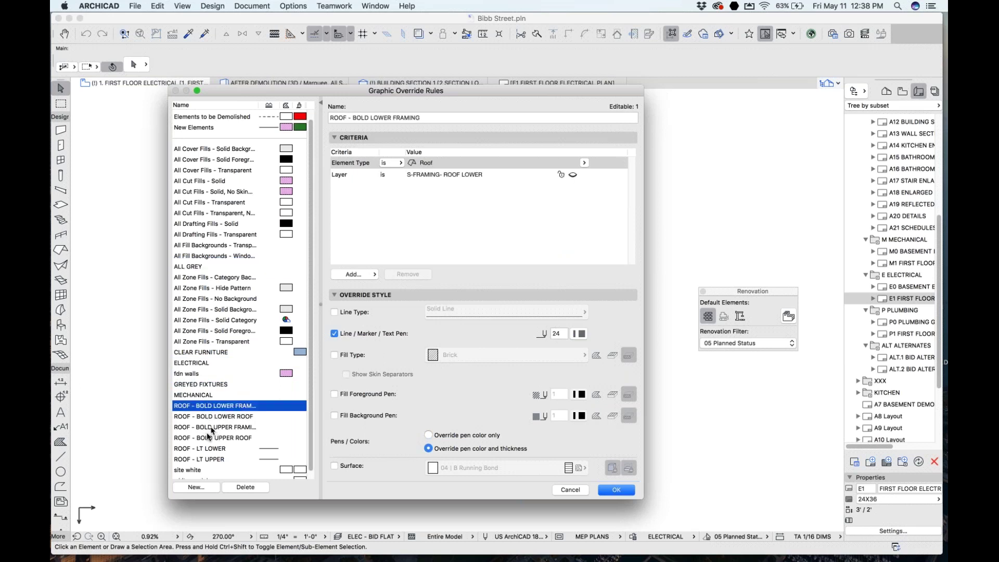
click(572, 490)
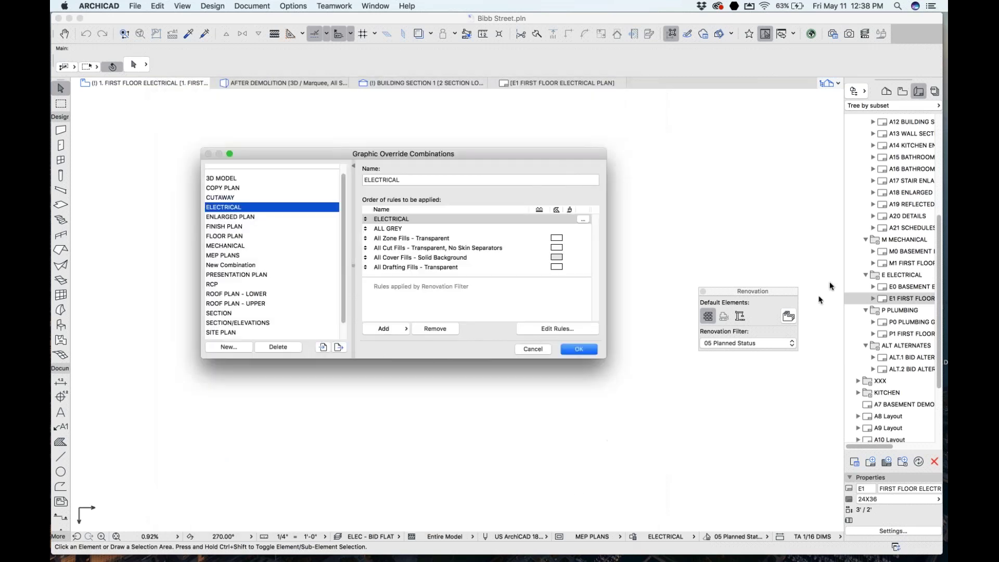
key(Escape)
- Open the A7 New Roof Plan layout and examine the roof plan drawing
scroll(908, 198, up, 4)
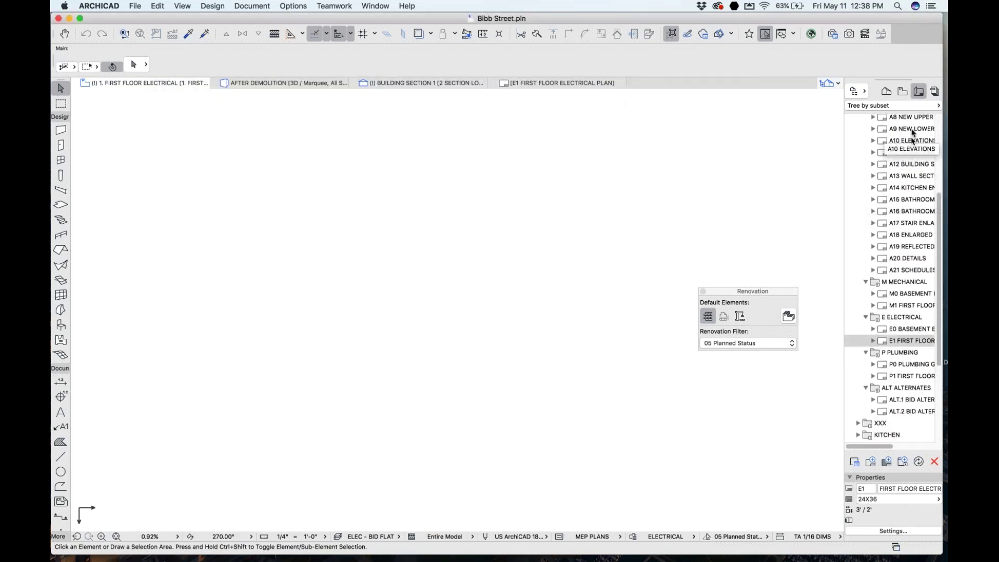
scroll(910, 130, up, 2)
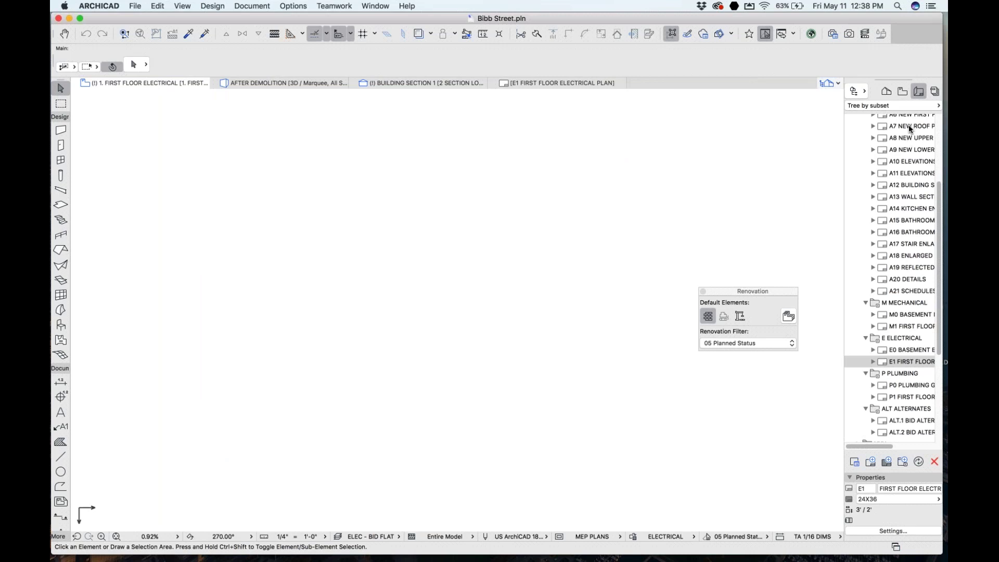
double_click(910, 127)
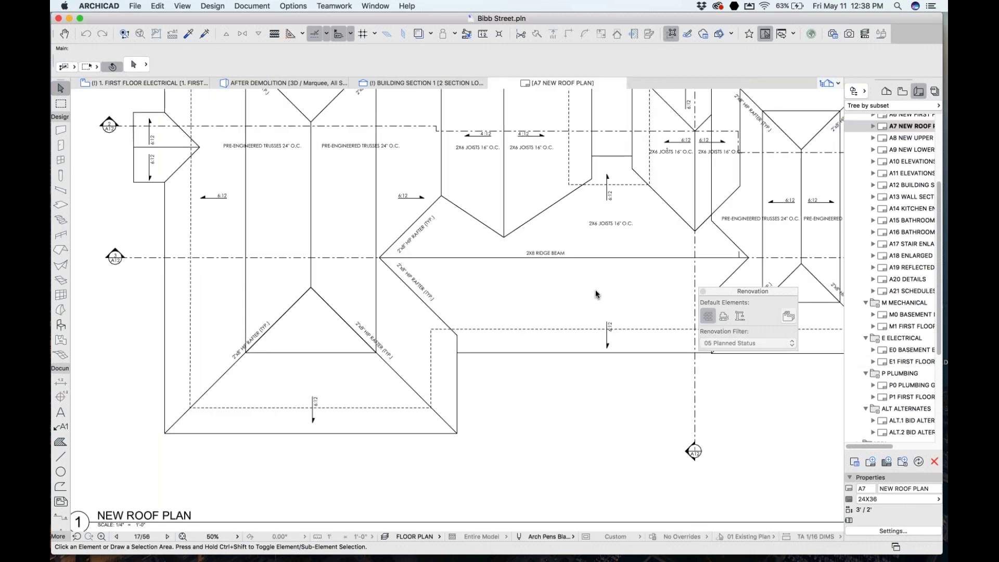
scroll(595, 297, down, 5)
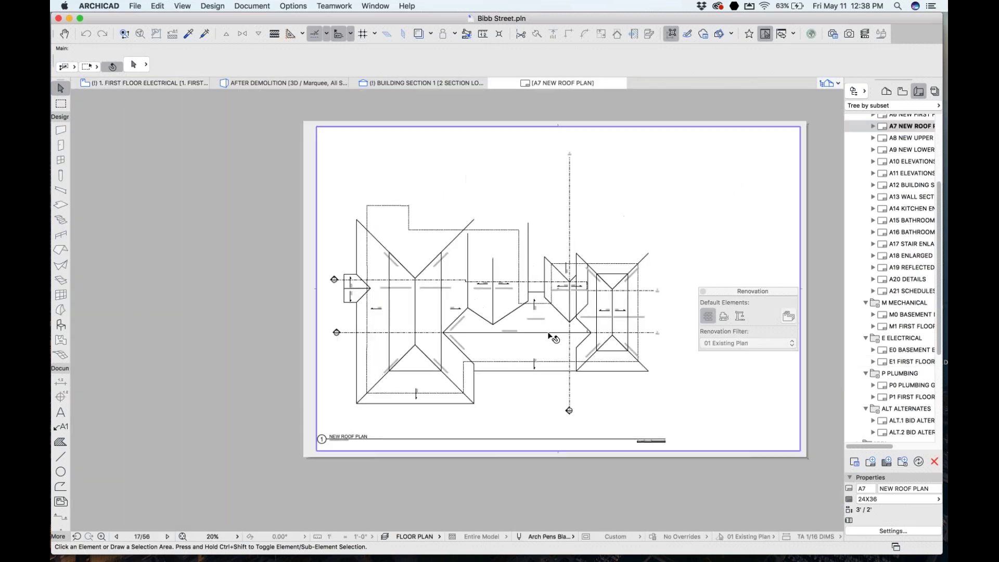
scroll(628, 351, up, 2)
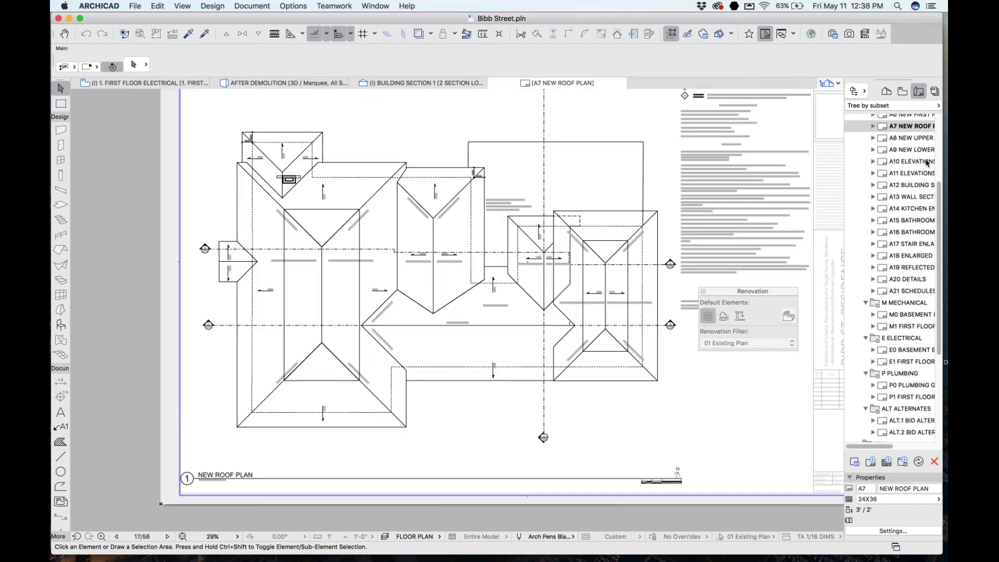
- Open the A8 New Upper and A9 New Lower Roof Framing Plan layouts and examine the lower roof framing and roof key plan
click(893, 139)
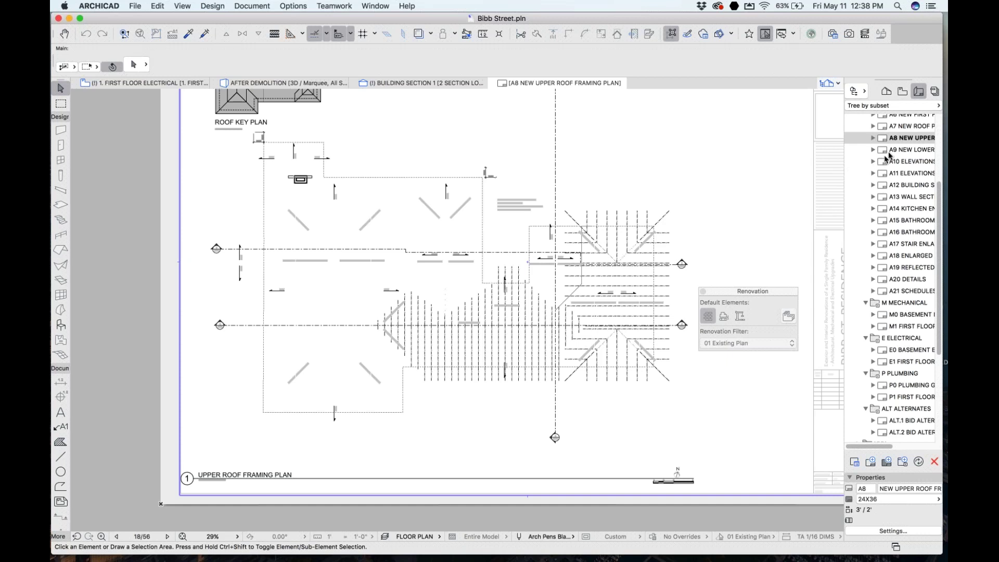
click(891, 151)
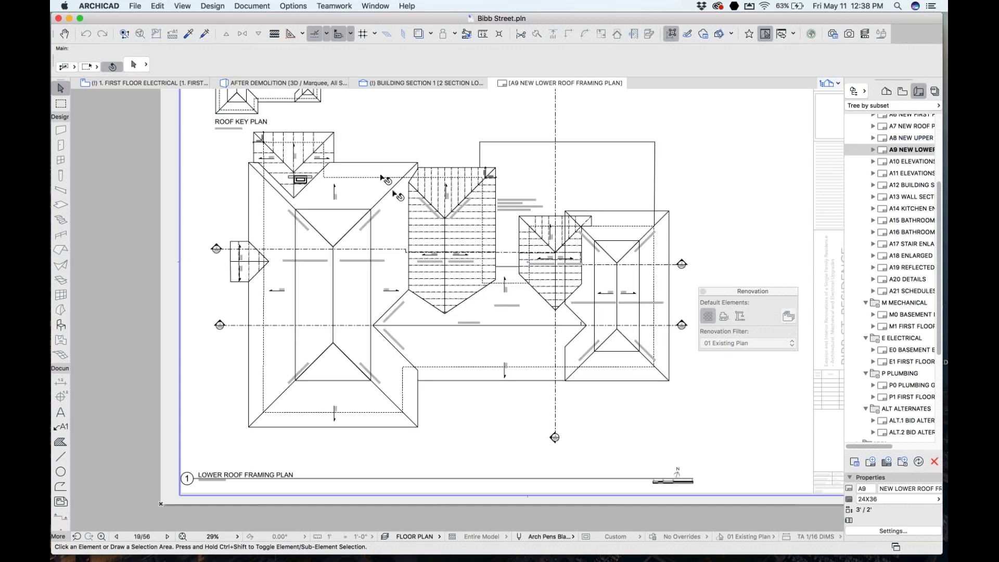
scroll(292, 166, down, 3)
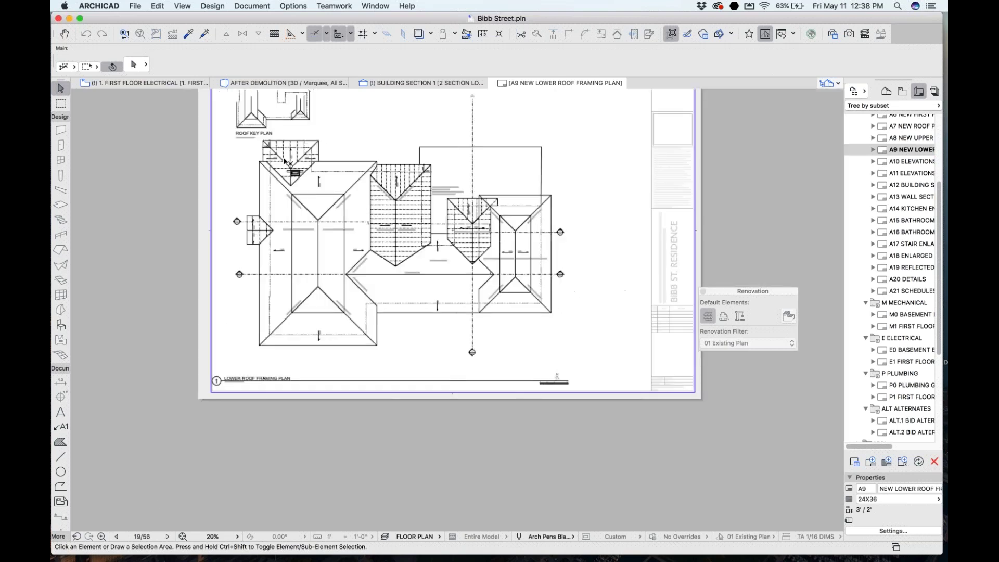
scroll(373, 305, up, 3)
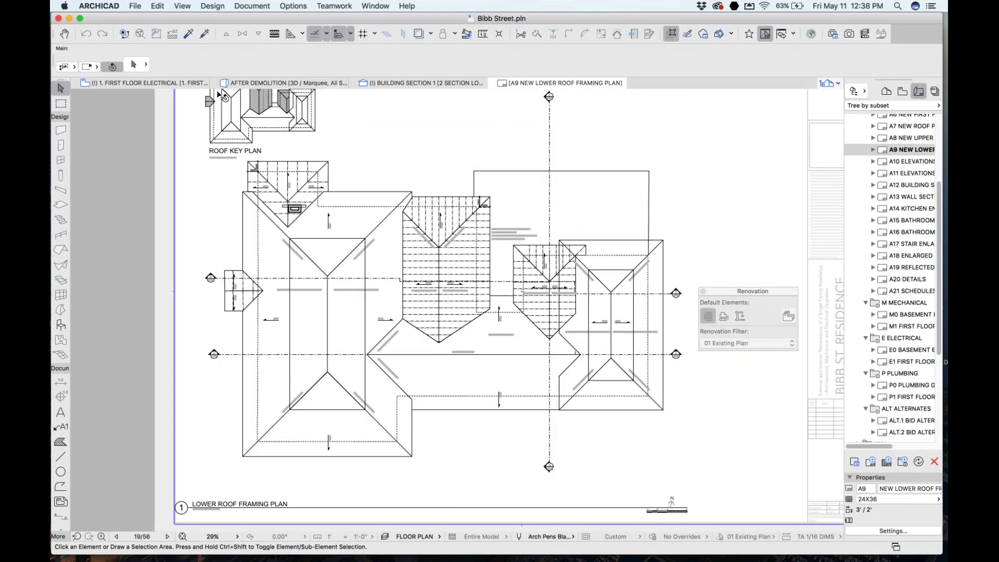
scroll(216, 104, up, 2)
scroll(216, 105, up, 2)
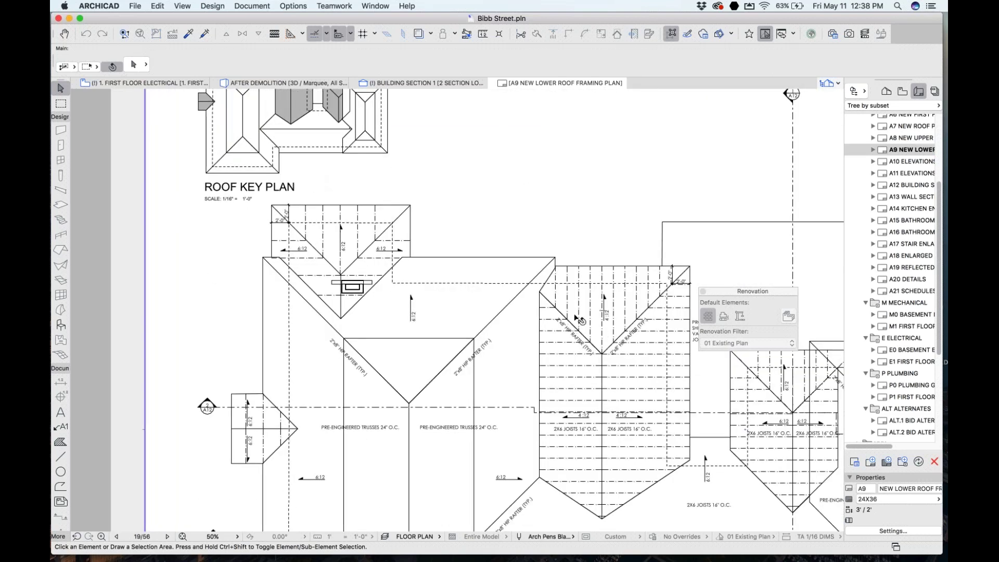
middle_drag(555, 357, 439, 224)
scroll(439, 237, down, 4)
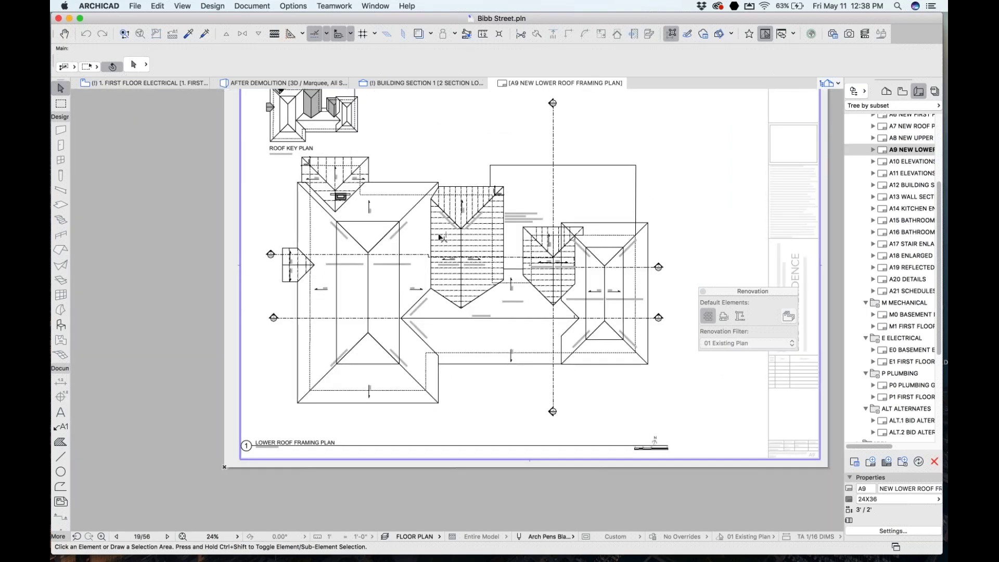
click(439, 237)
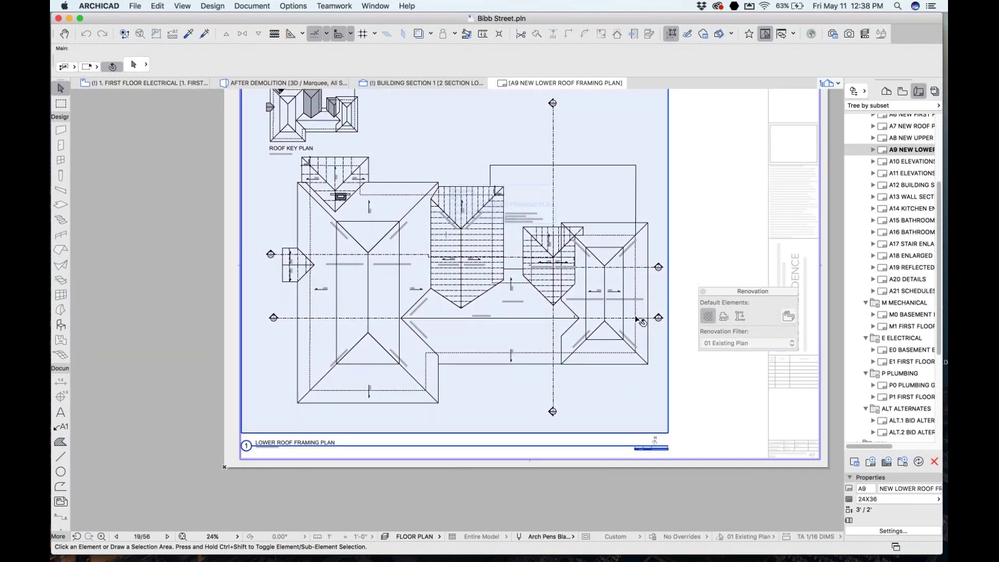
key(Escape)
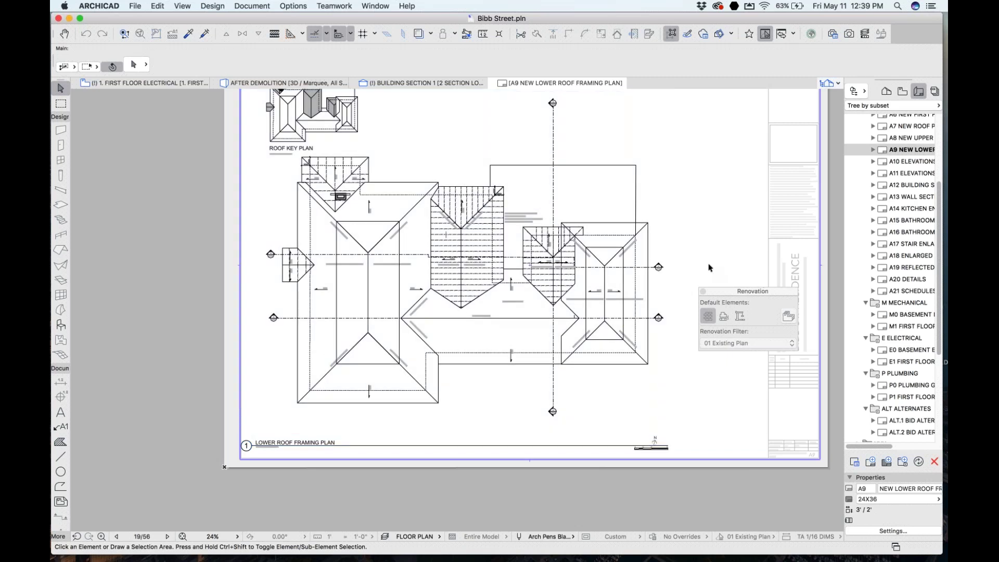
- Open the A21 Schedules layout and examine its window and door schedules up close
click(937, 239)
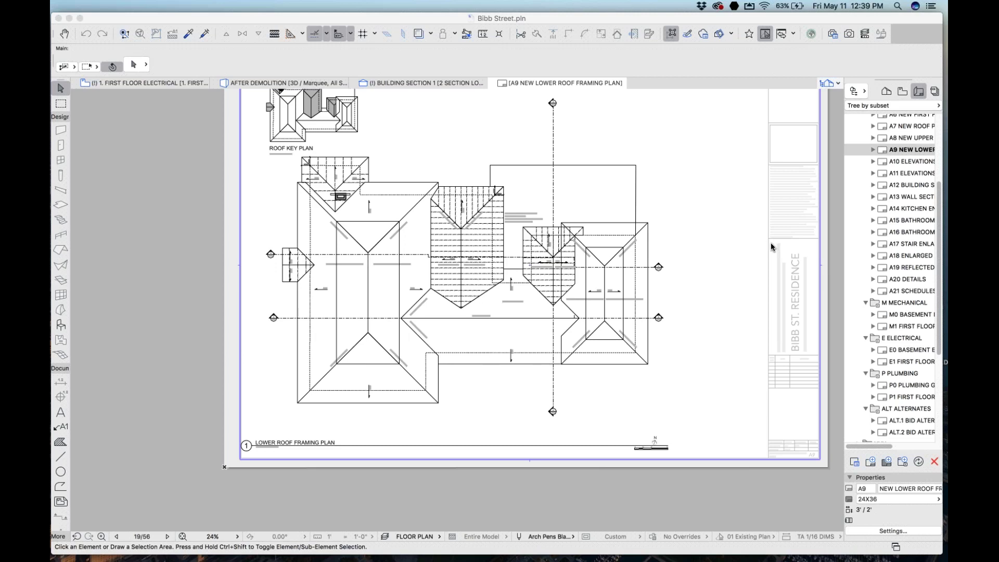
scroll(899, 396, down, 5)
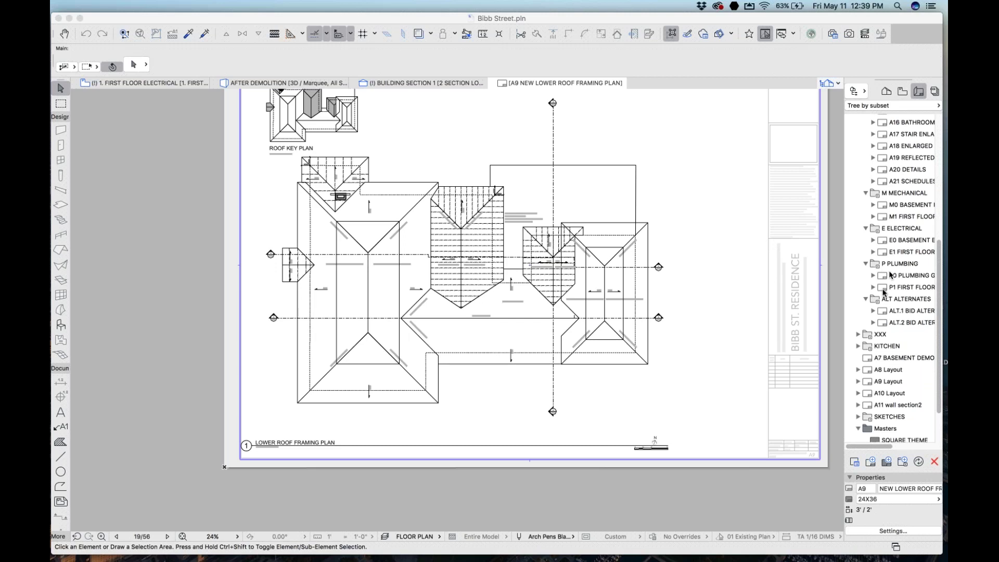
scroll(888, 420, down, 2)
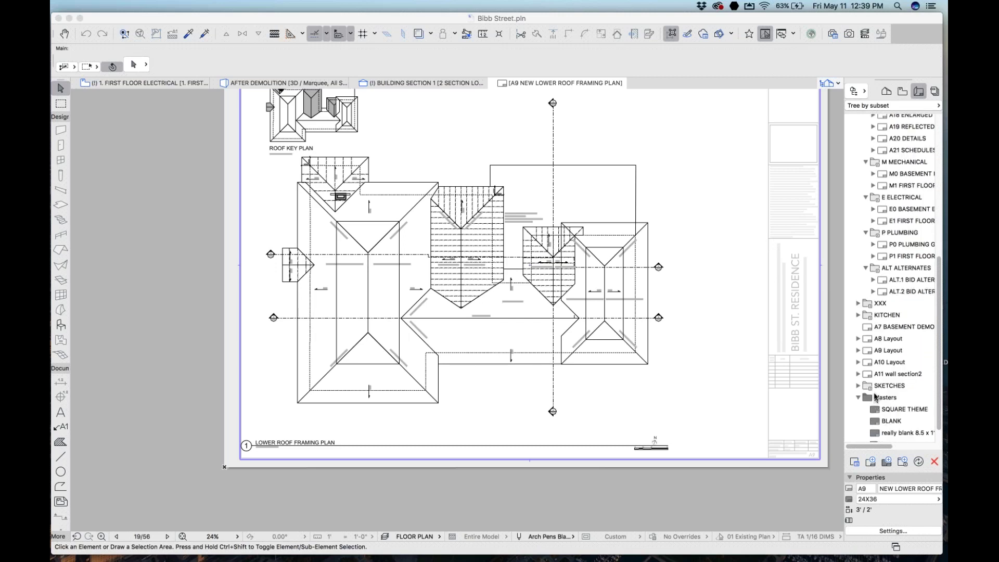
scroll(893, 186, up, 1)
scroll(893, 186, up, 7)
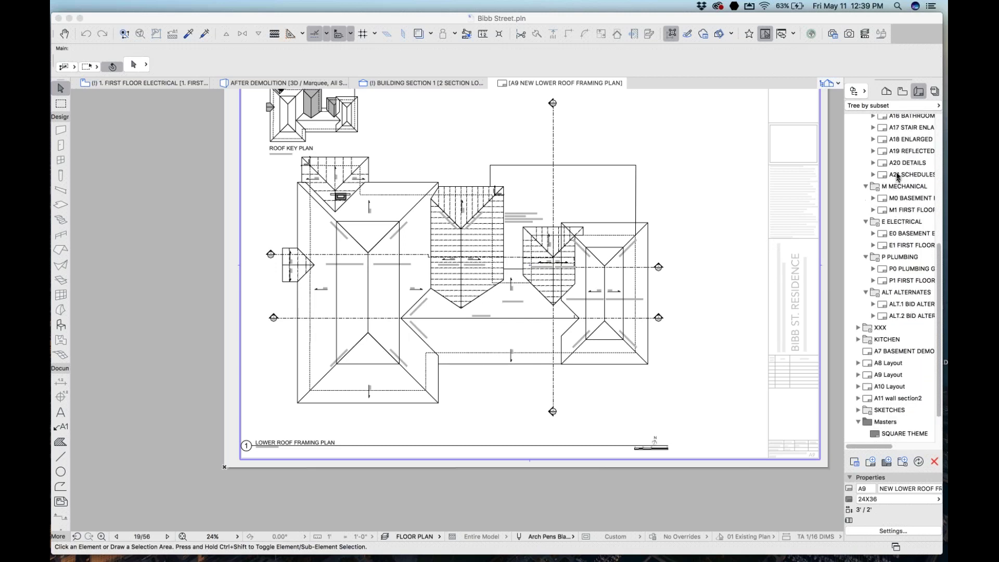
click(895, 180)
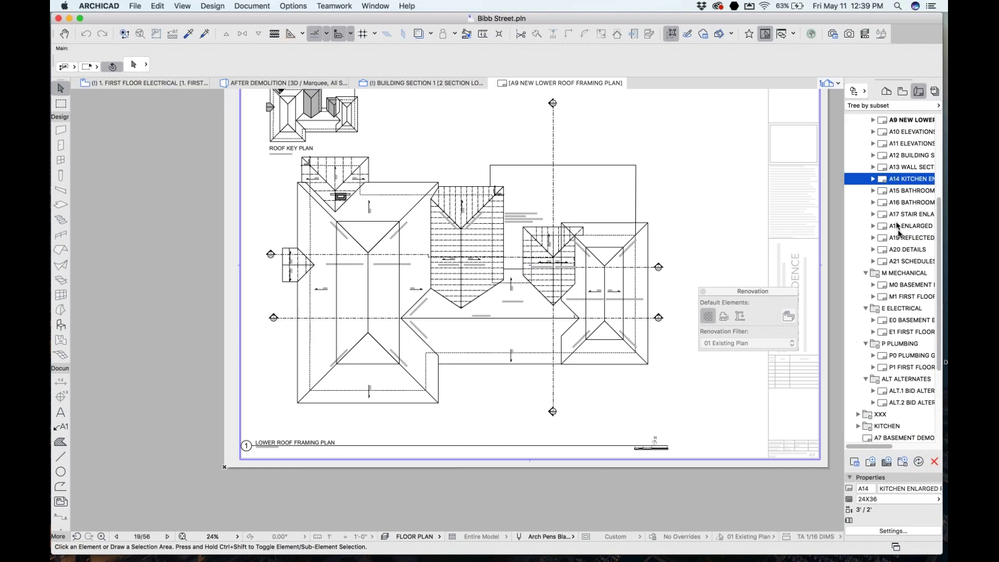
double_click(901, 261)
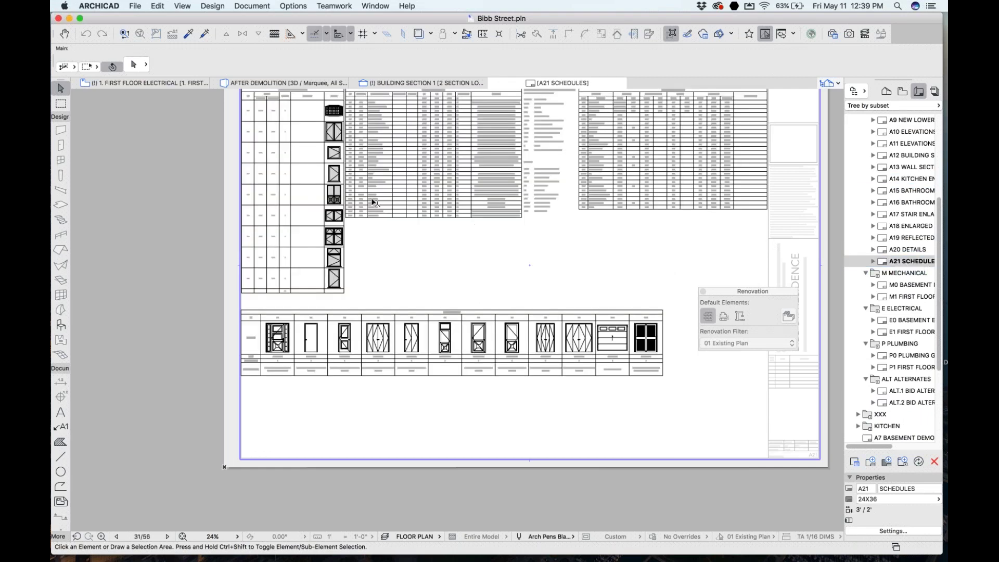
scroll(311, 223, up, 3)
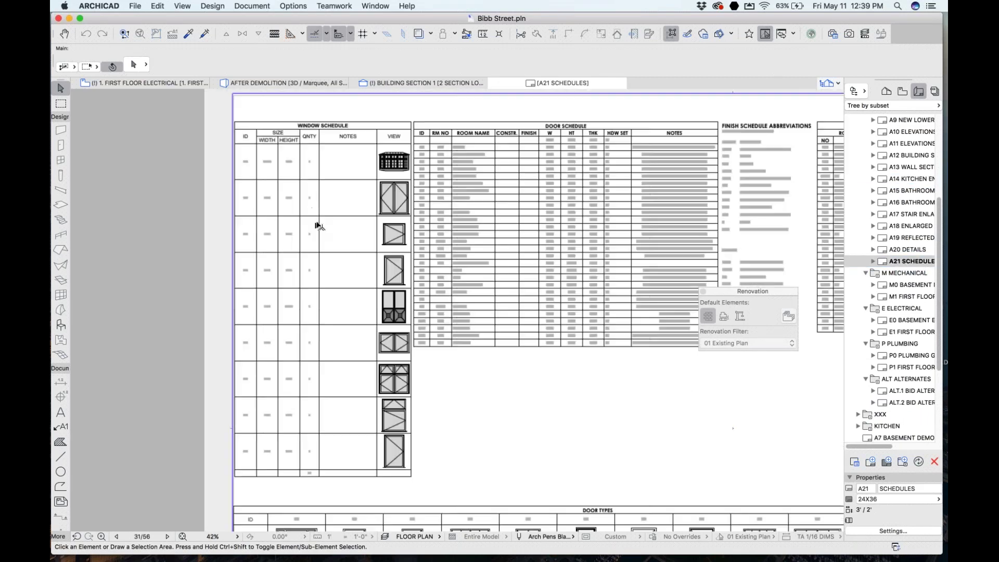
scroll(311, 242, up, 2)
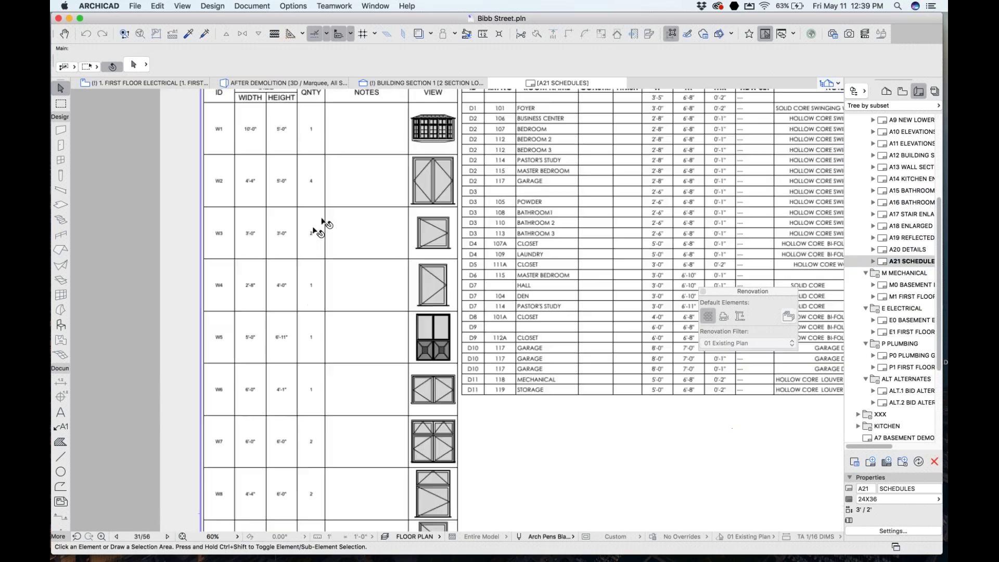
- Open the source view of the placed Window Schedule and bring up its scheme settings to examine the criteria and fields
click(345, 199)
right_click(345, 199)
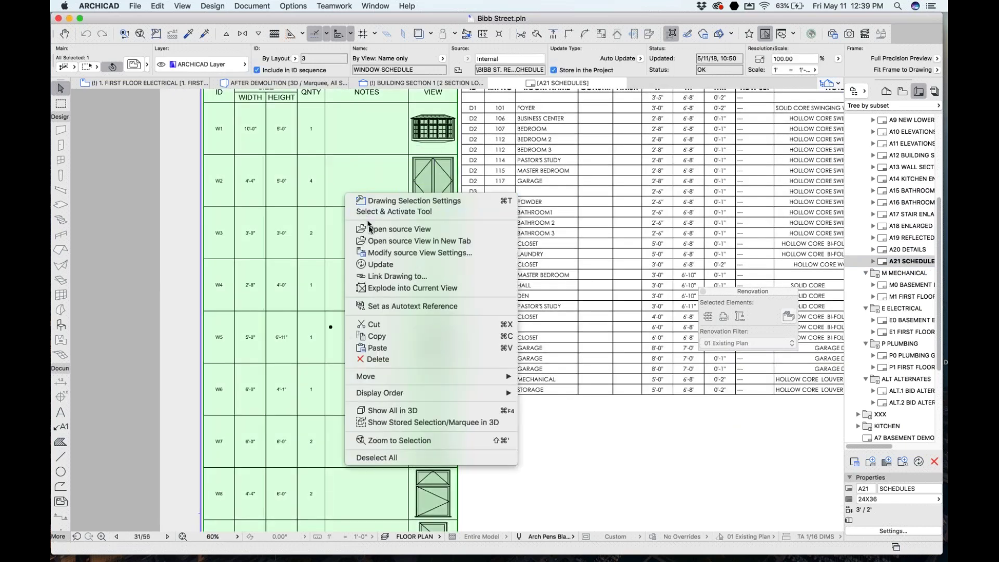
click(370, 231)
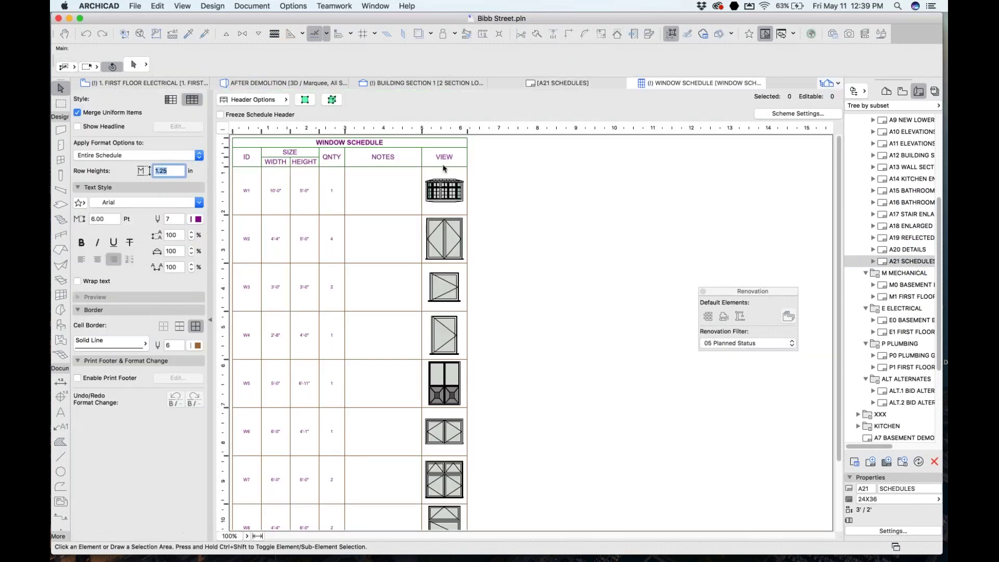
click(789, 115)
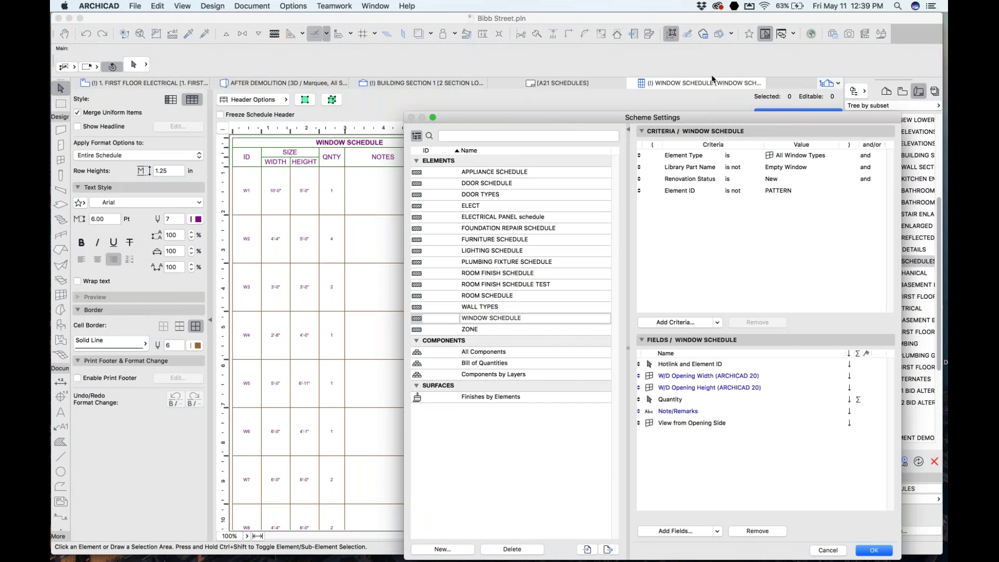
drag(695, 120, 582, 56)
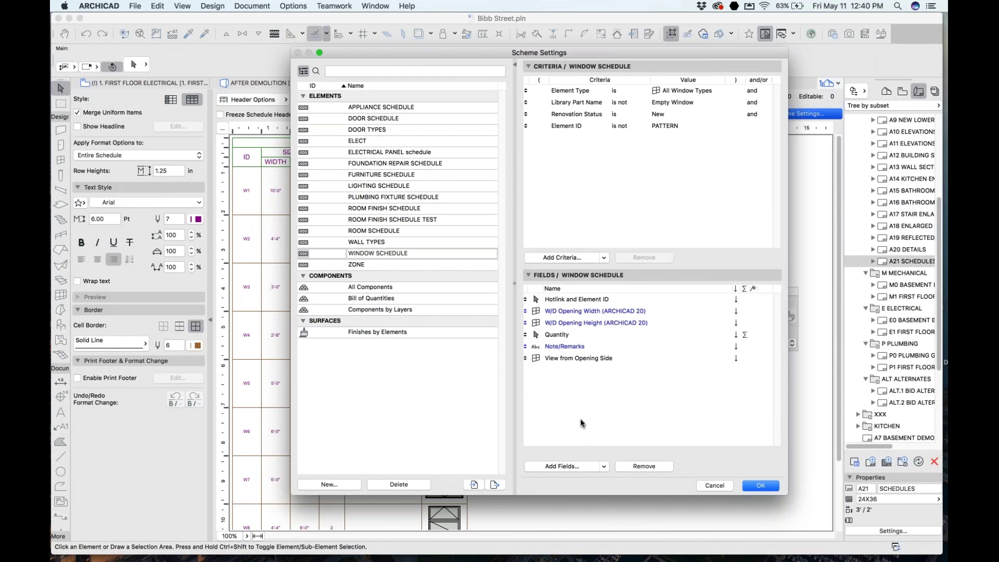
- Add the general 3D Axonometry field to the Window Schedule scheme
click(573, 467)
click(336, 306)
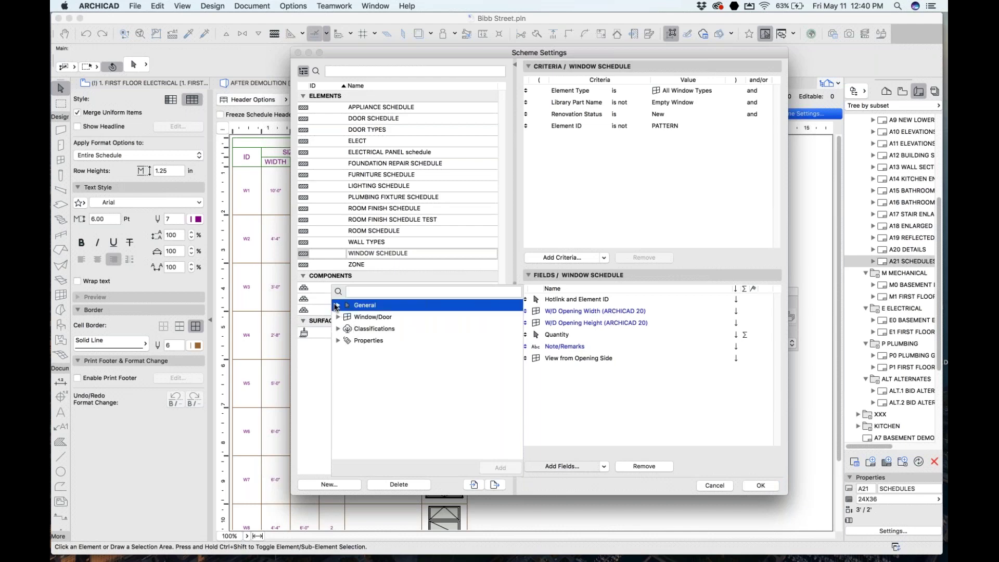
click(336, 305)
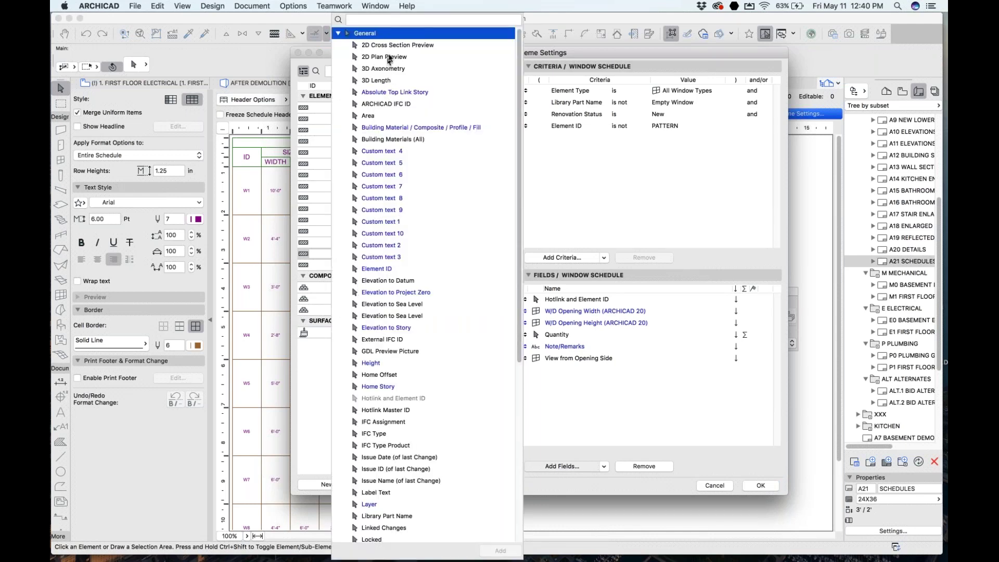
double_click(390, 69)
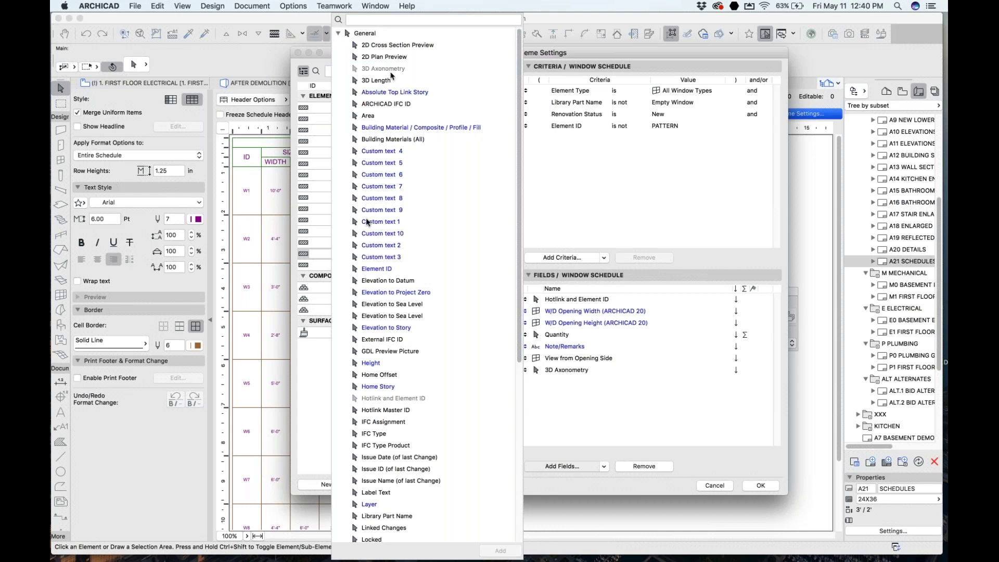
- Examine the available OPENINGS and PRODUCT INFO - FACILITIES MANAGEMENT property fields and apply the Window Schedule scheme changes
click(337, 36)
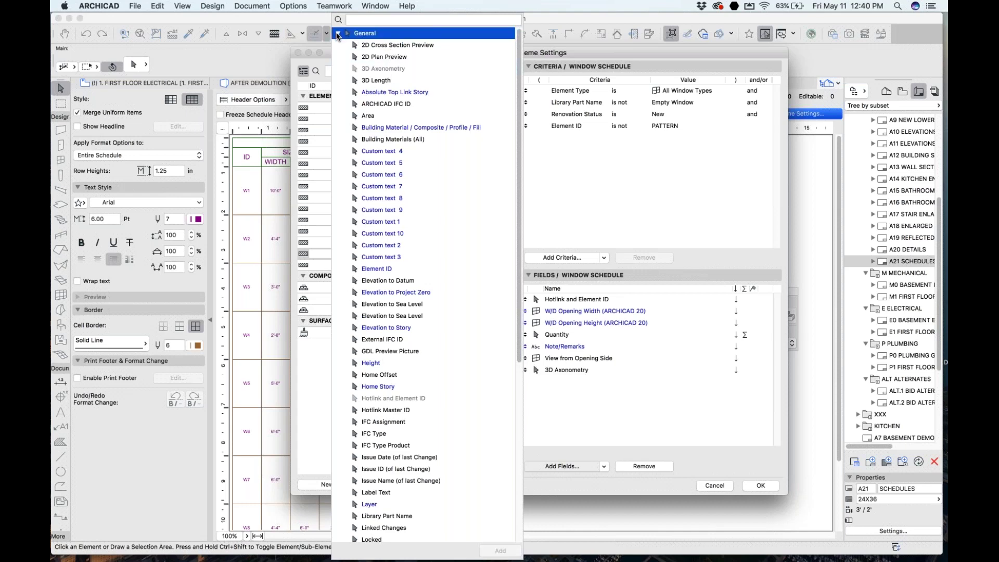
click(338, 33)
click(339, 69)
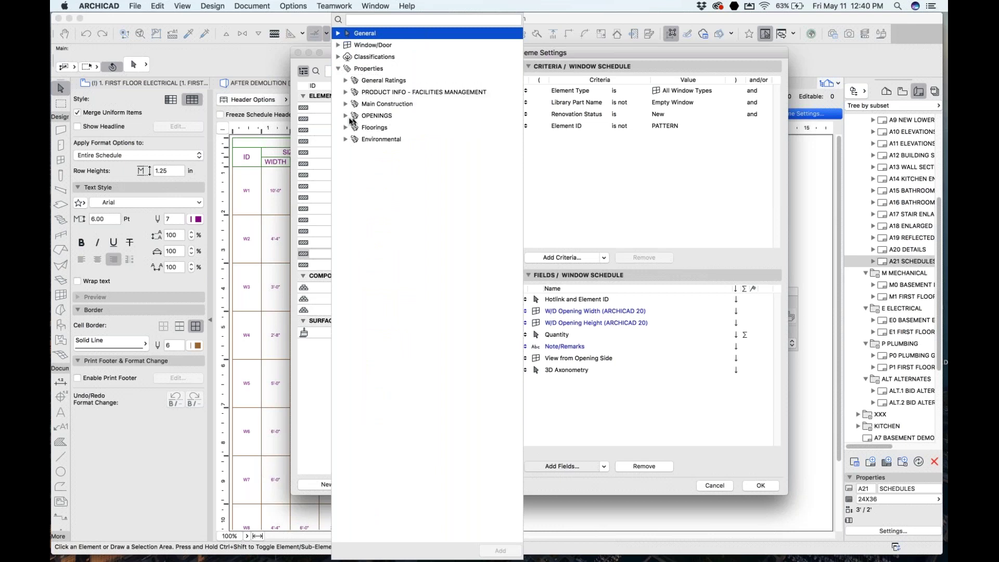
click(346, 116)
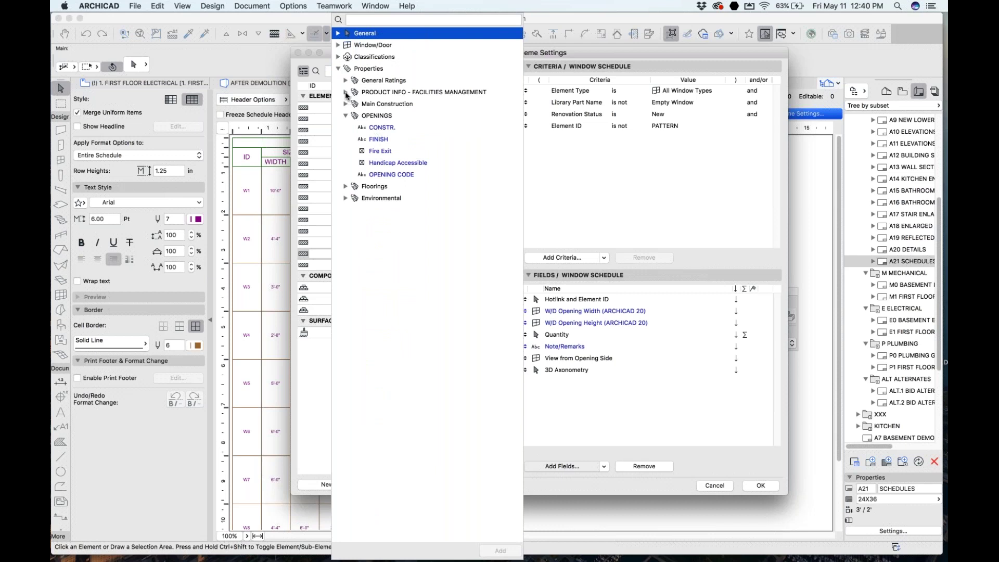
click(346, 92)
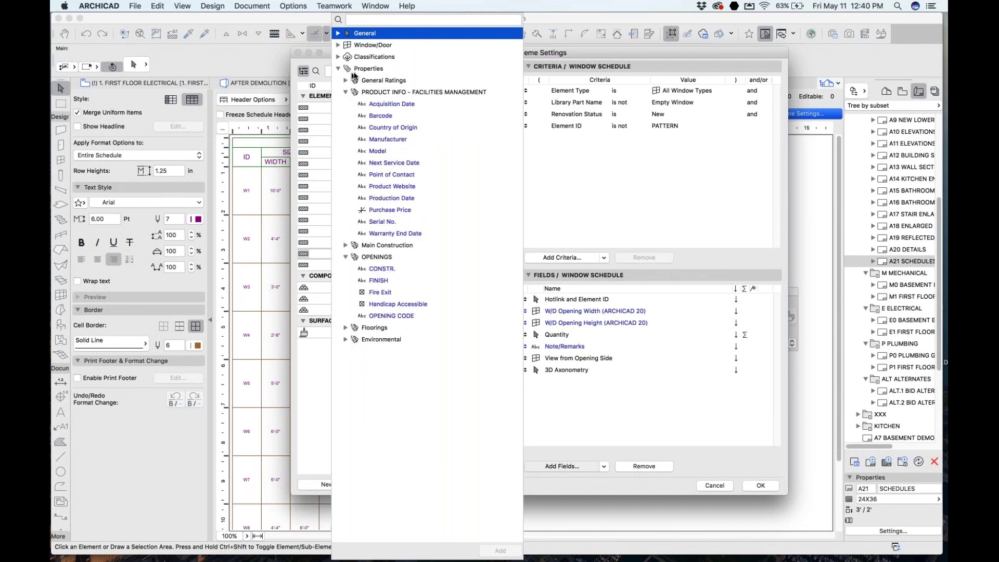
click(564, 386)
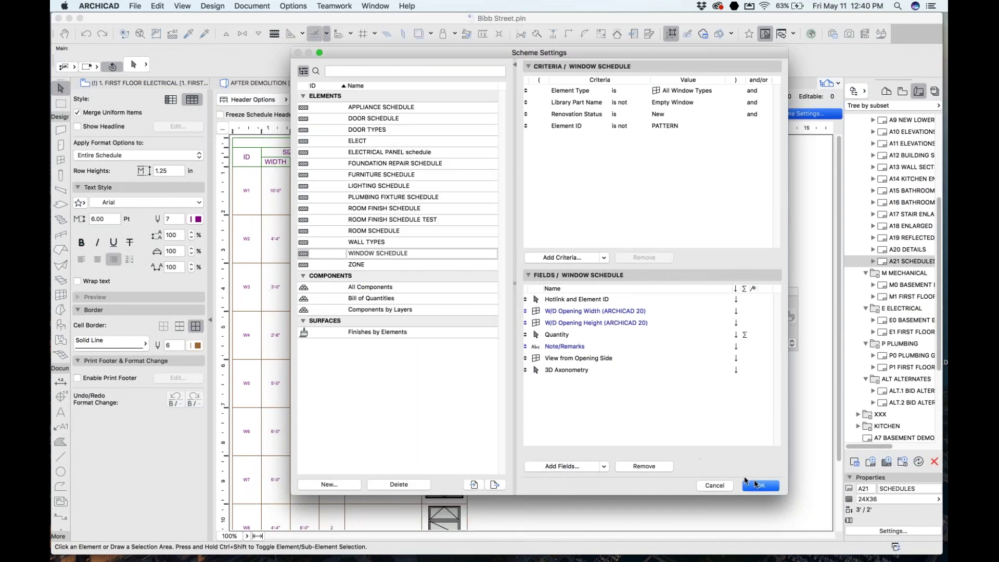
click(759, 487)
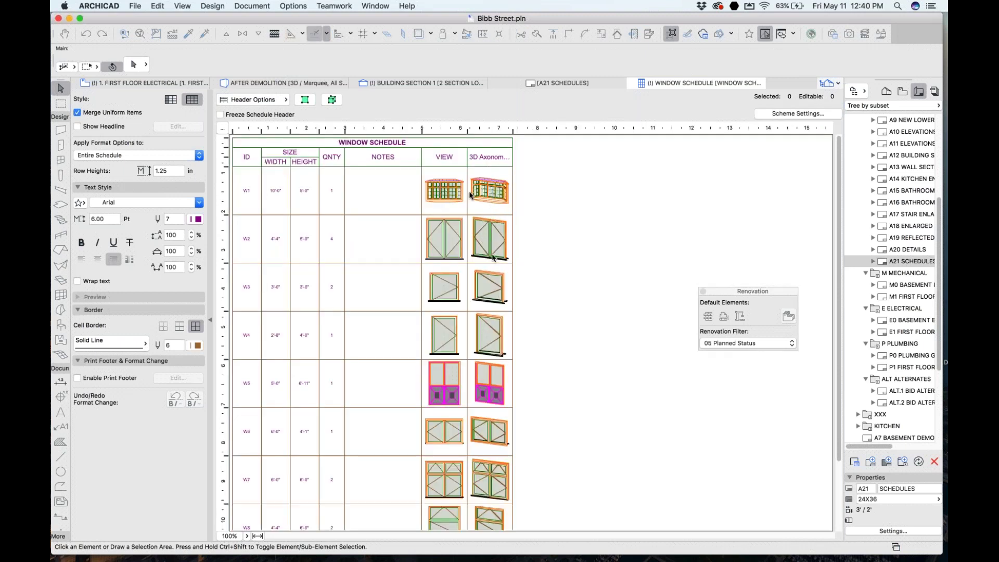
- Set the View previews' automatic dimensions to Nominal Size and try them on and off in the window schedule
click(457, 195)
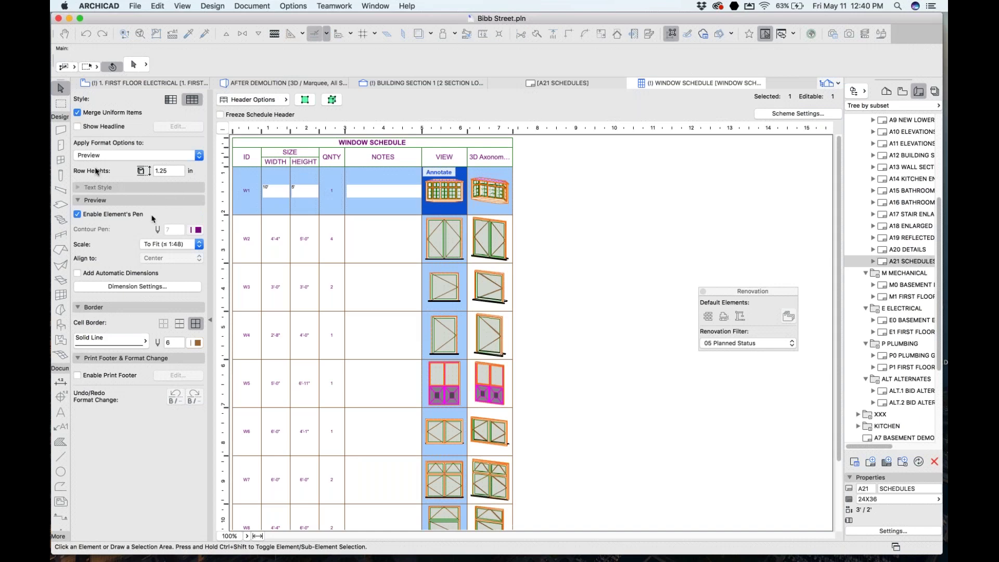
click(142, 287)
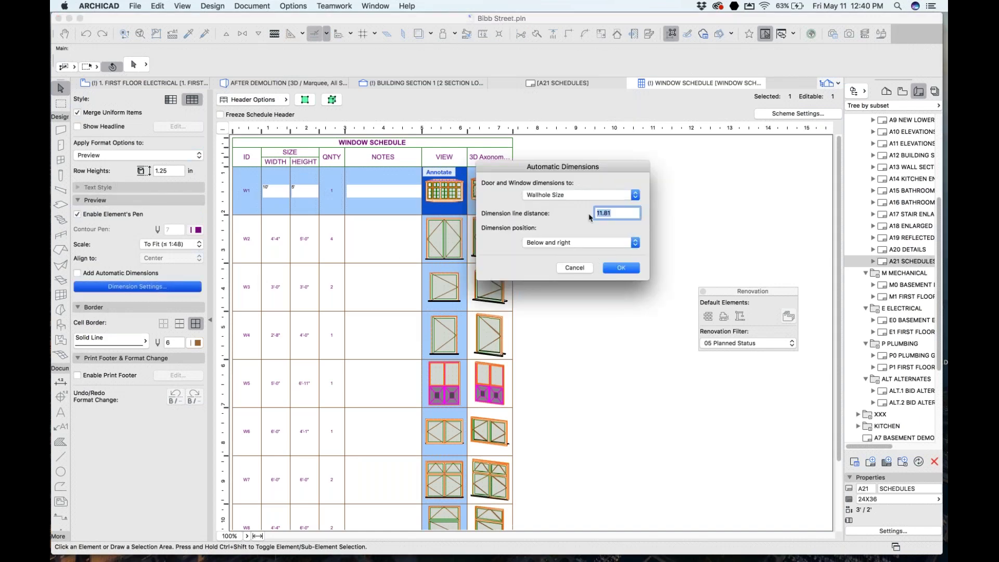
click(581, 195)
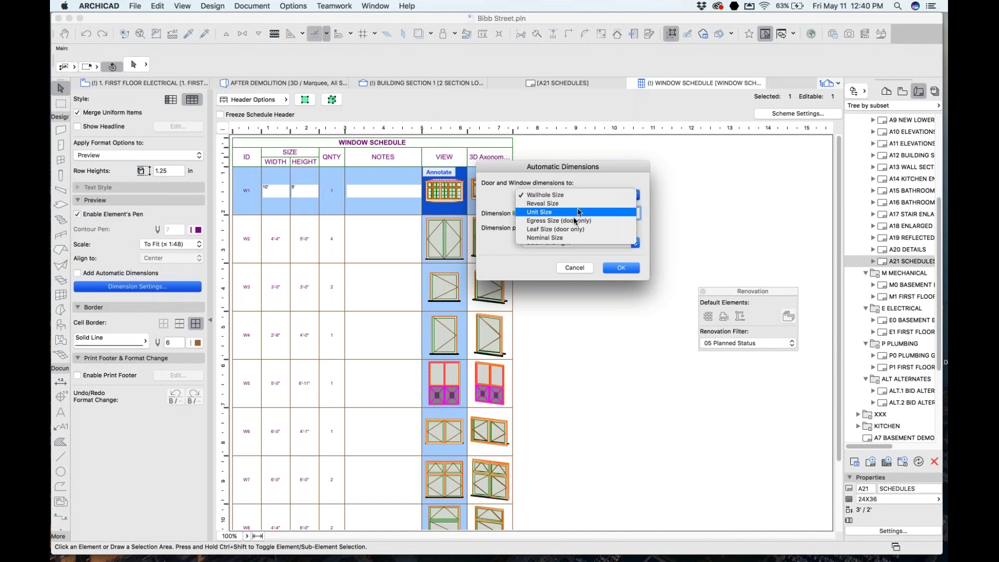
click(566, 238)
click(621, 267)
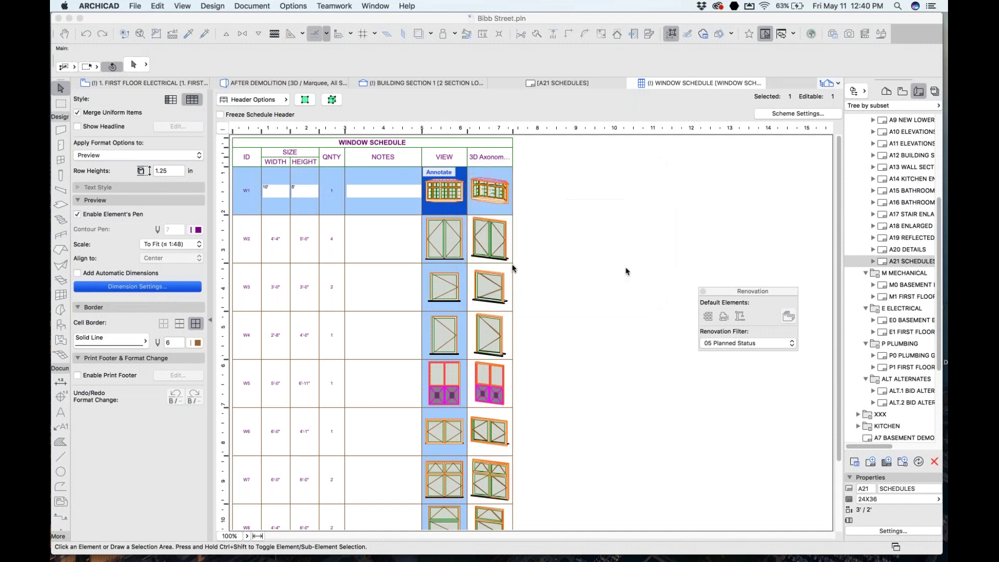
click(78, 274)
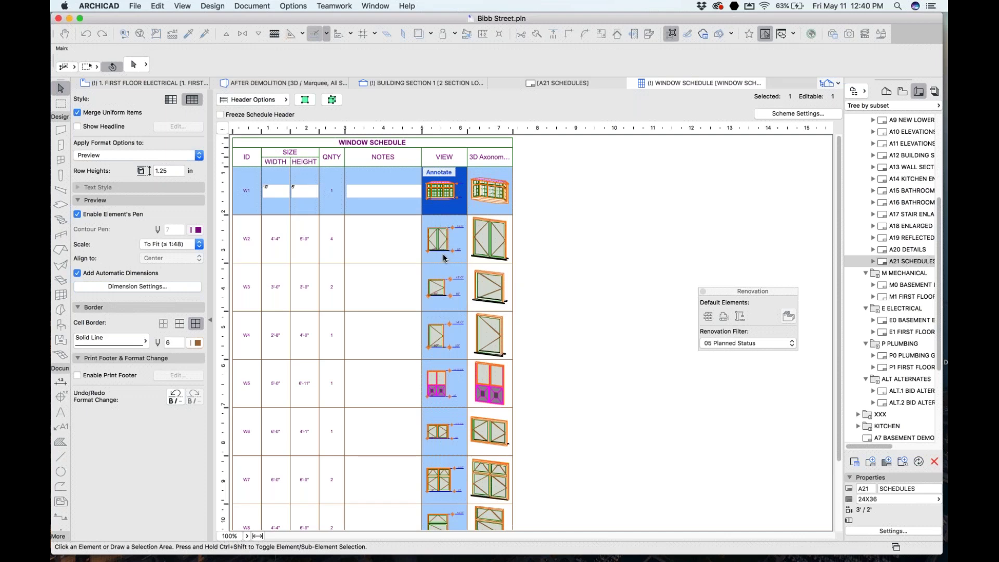
click(78, 273)
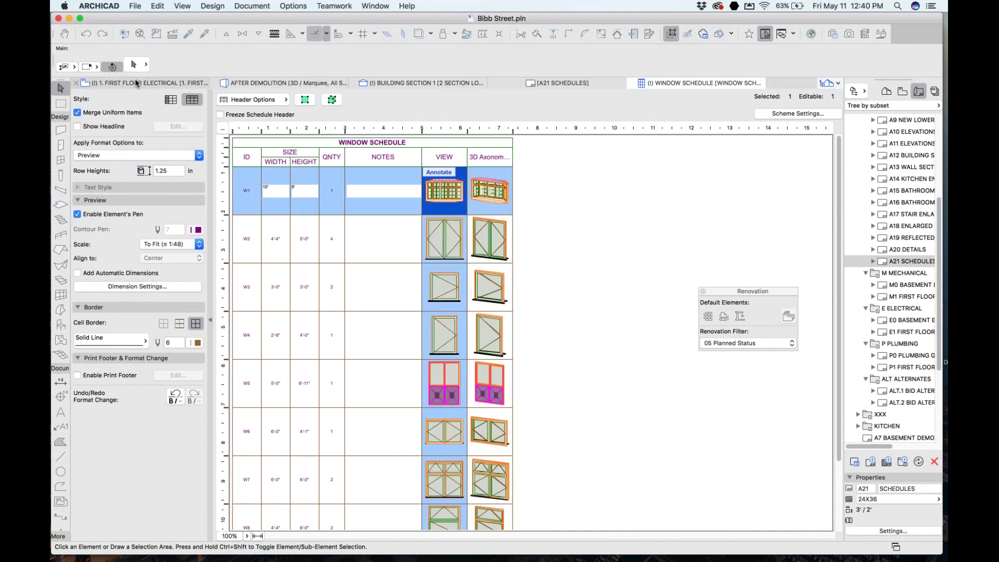
- Change the default dimension type to linear chain dimensions in the First Floor Electrical view
click(137, 82)
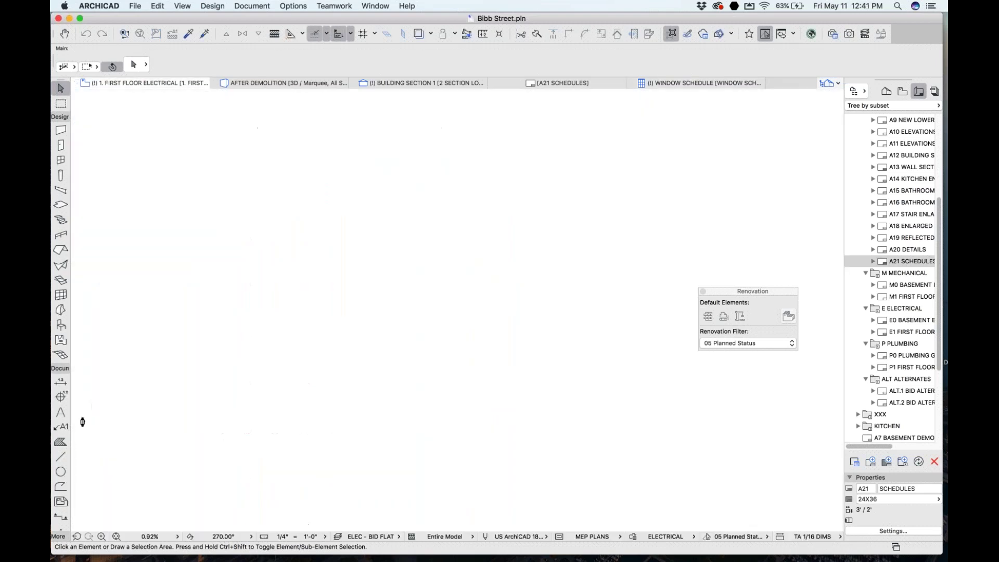
double_click(61, 382)
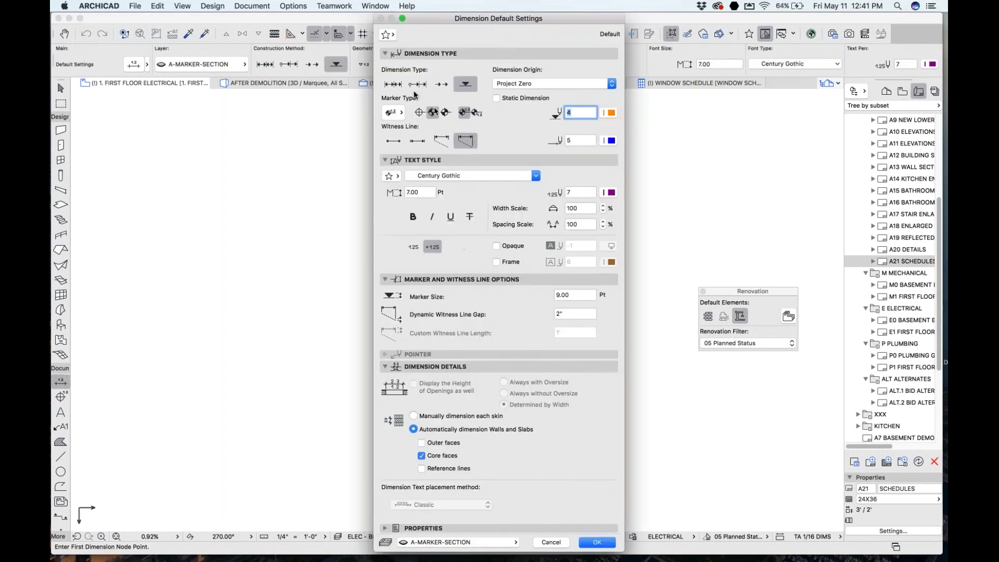
click(394, 84)
click(614, 541)
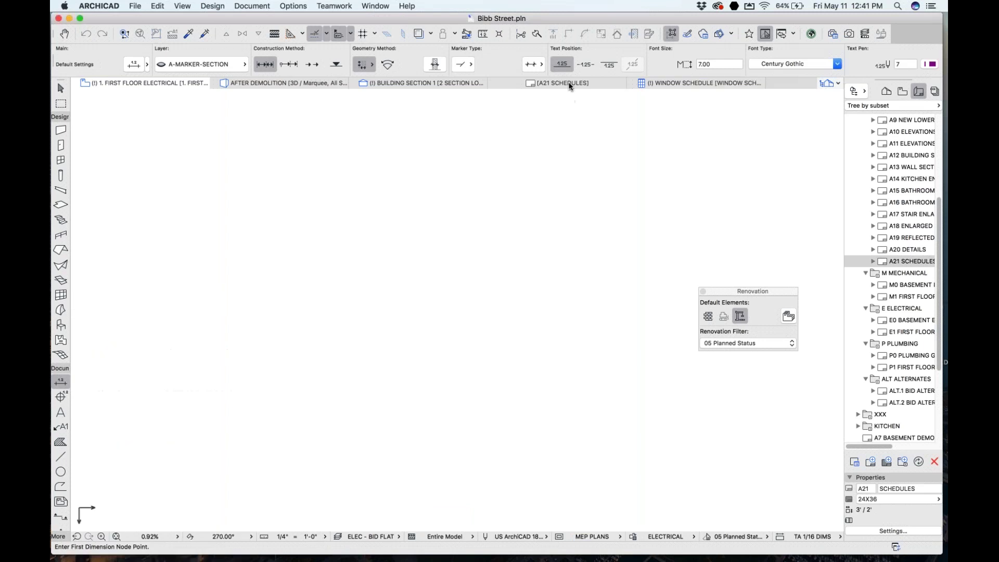
- Check the A21 Schedules layout and turn on automatic dimensions for the View previews in the Window Schedule
click(536, 85)
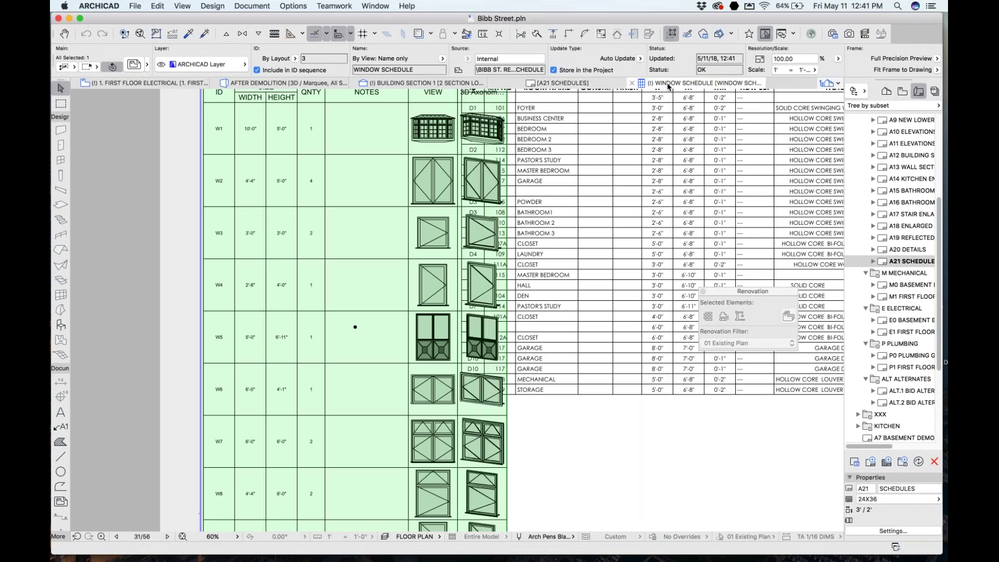
click(669, 86)
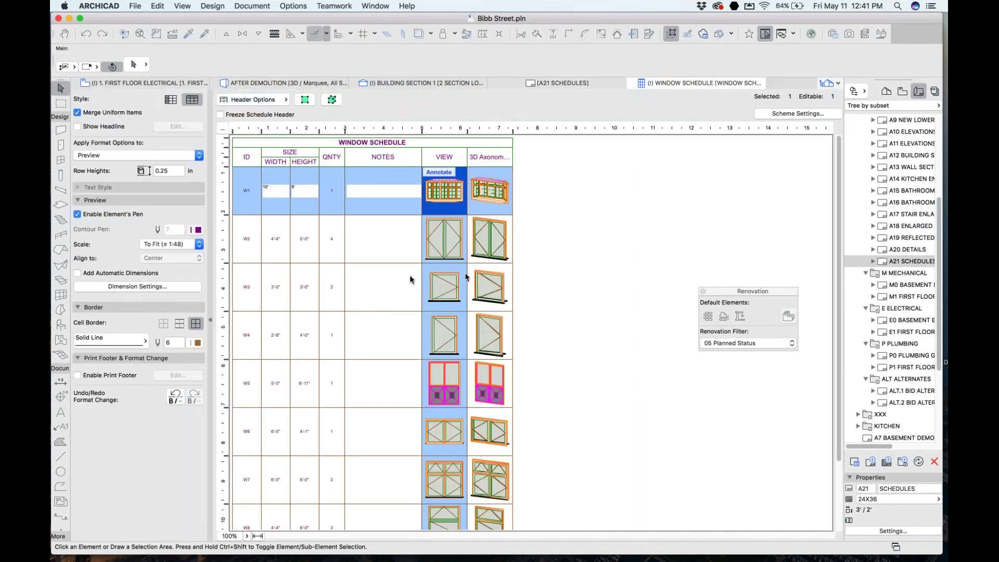
click(77, 273)
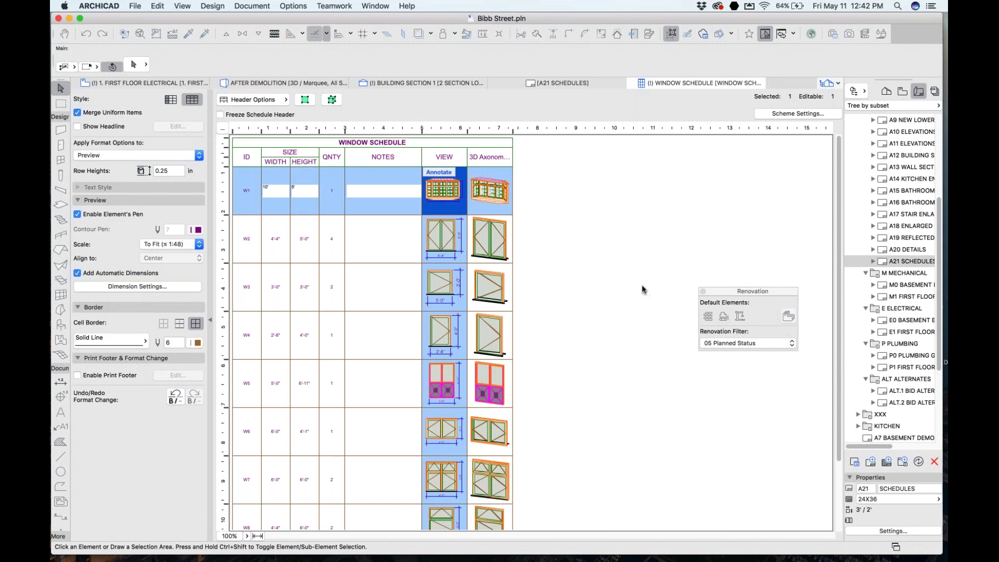
- Return to the First Floor Electrical view and look through the project's saved views as far as the Schedules folder
click(149, 81)
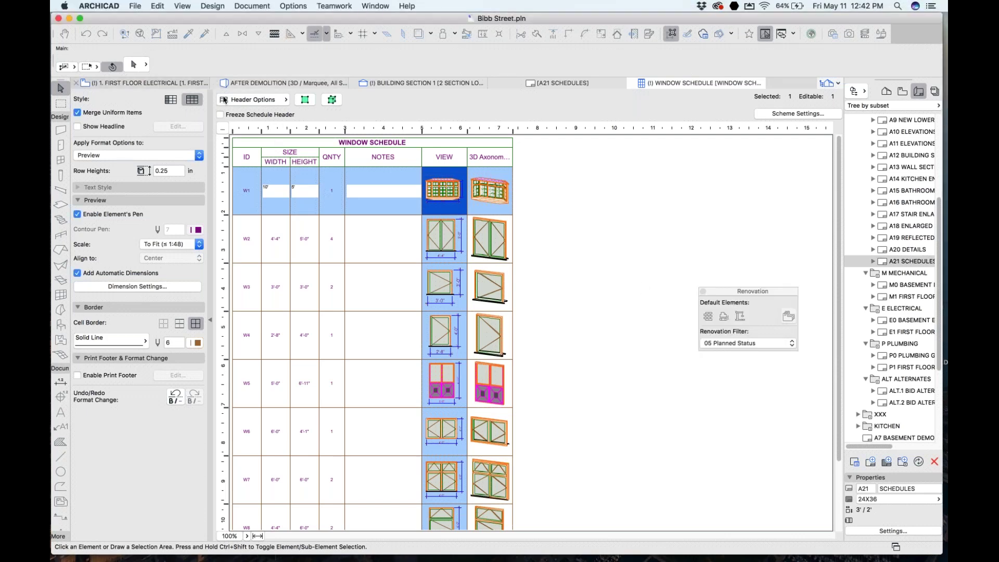
click(167, 82)
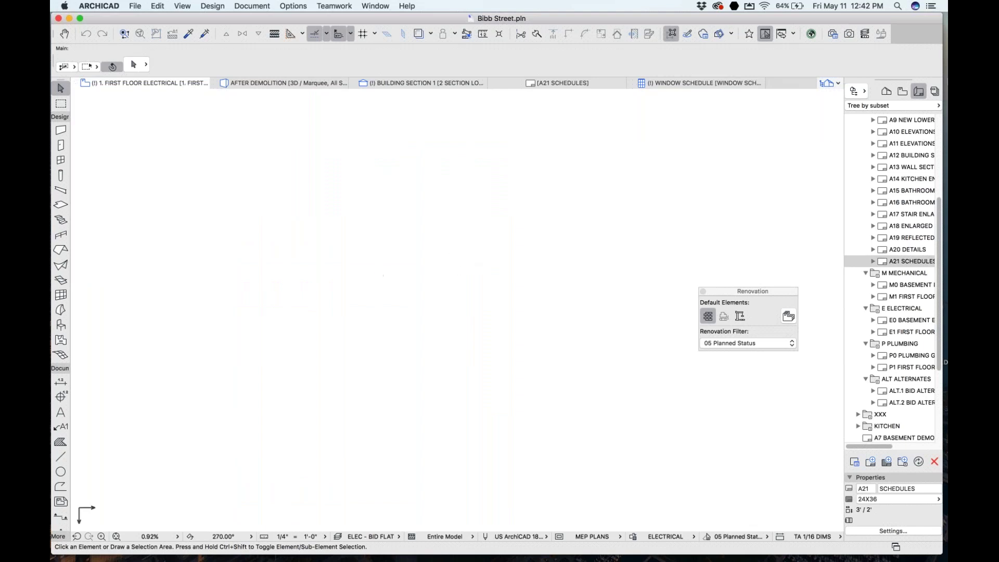
scroll(899, 161, up, 10)
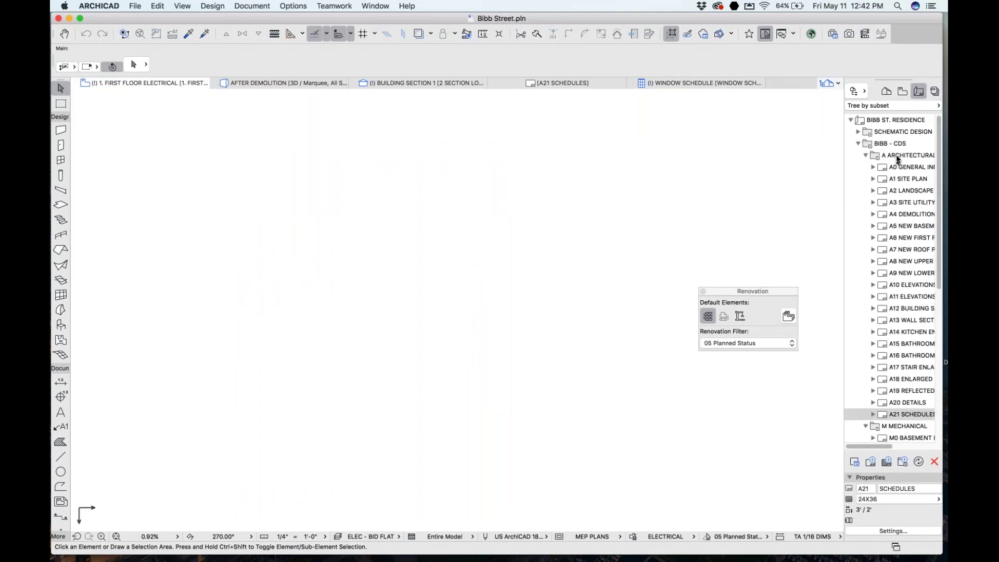
click(903, 91)
scroll(905, 208, up, 5)
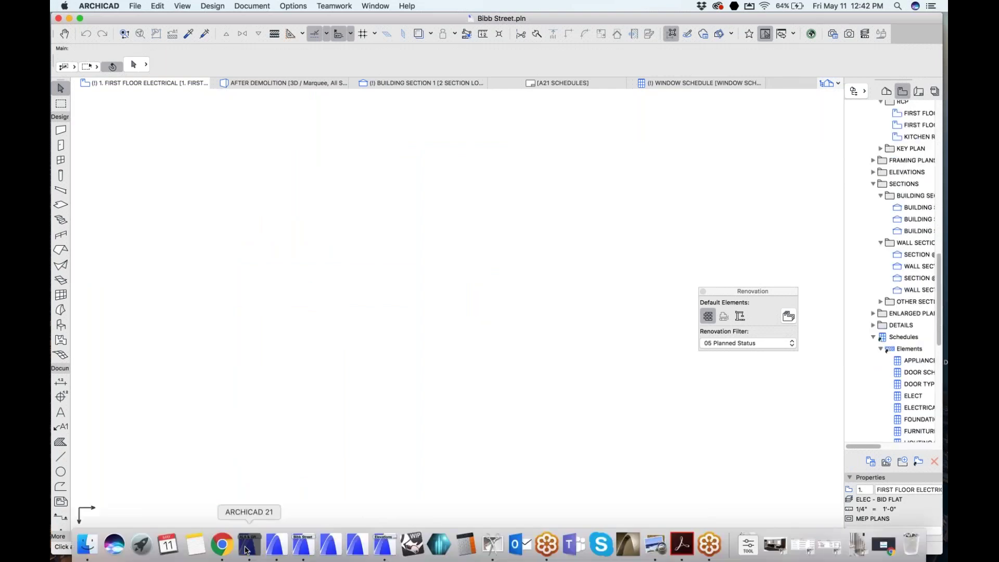
- Switch to the ALA & GRAPHISOFT ARCHICAD BIM BUNDLE project and examine the 12 30 00 Casework 21 objects, picking Cabinet Belfast Double Door with Sink 21
click(247, 546)
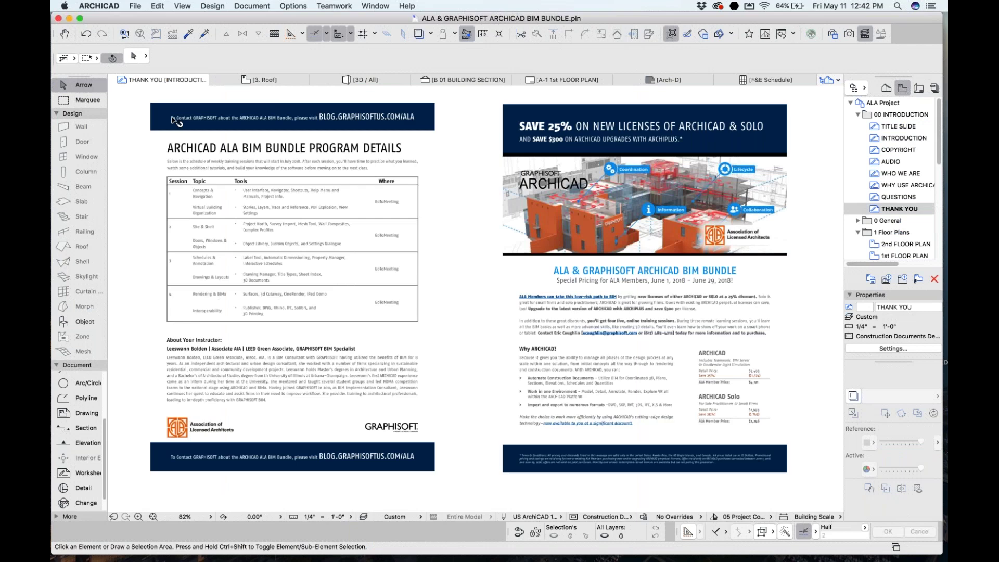
double_click(99, 321)
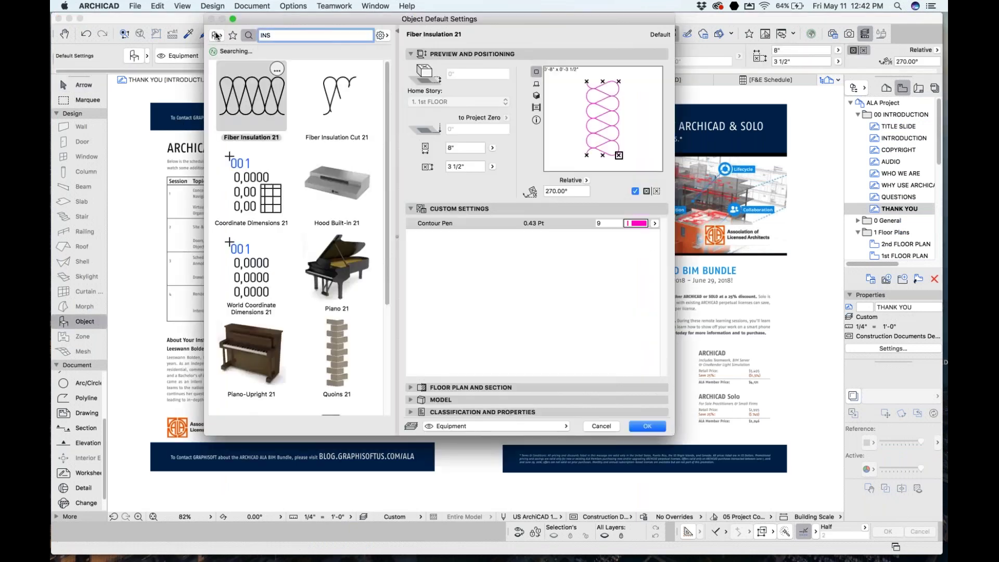
scroll(273, 116, down, 5)
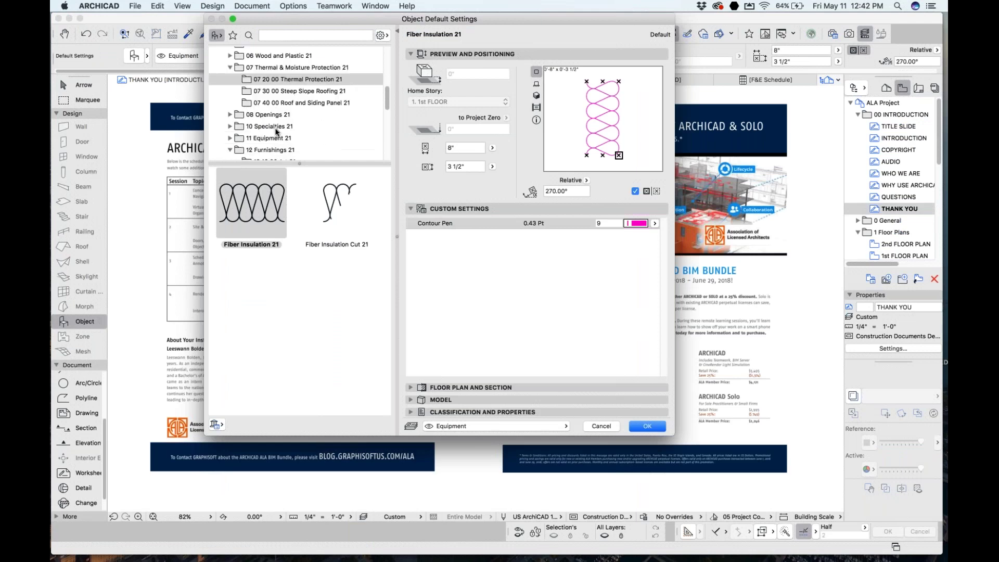
scroll(277, 133, down, 3)
click(287, 121)
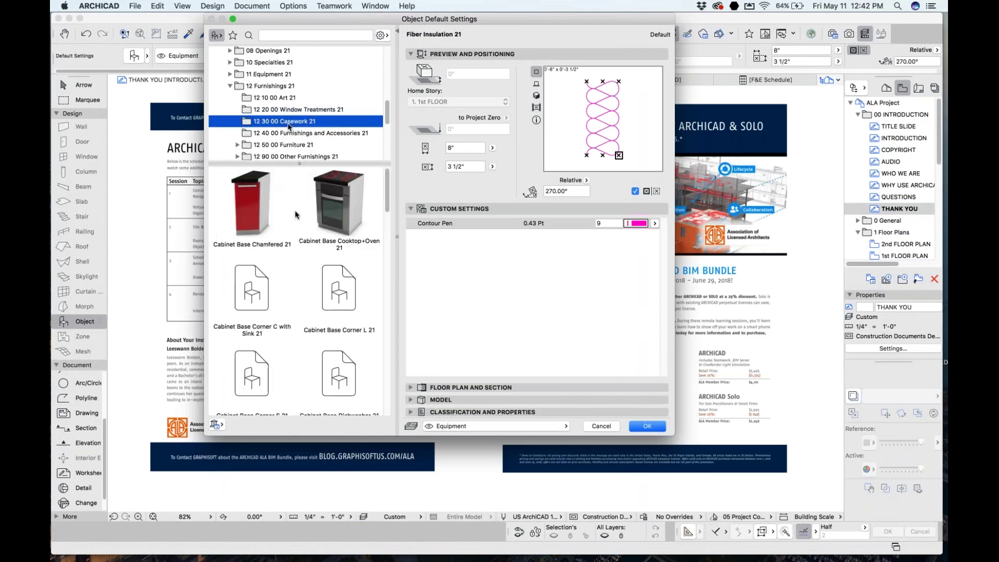
scroll(322, 312, down, 5)
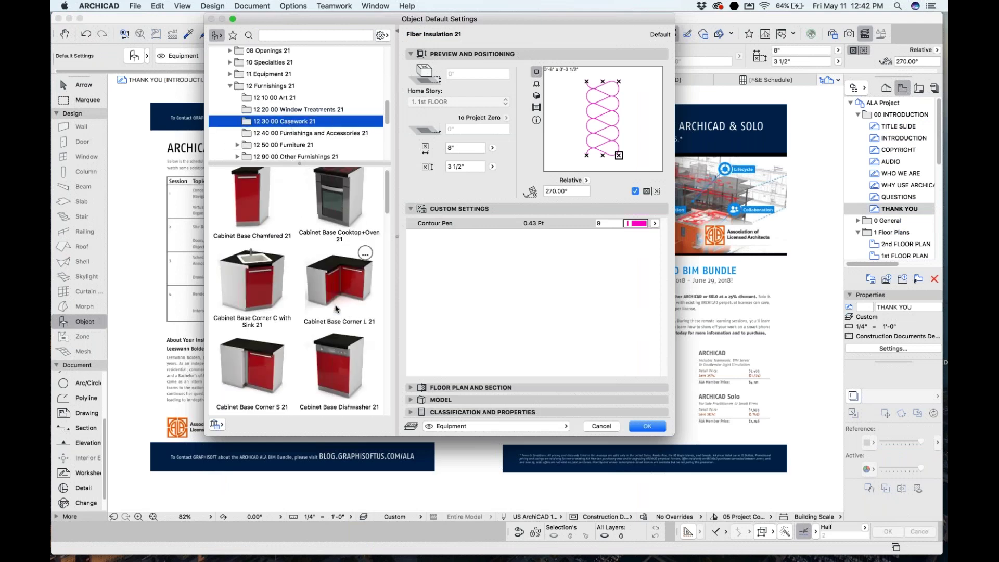
click(339, 315)
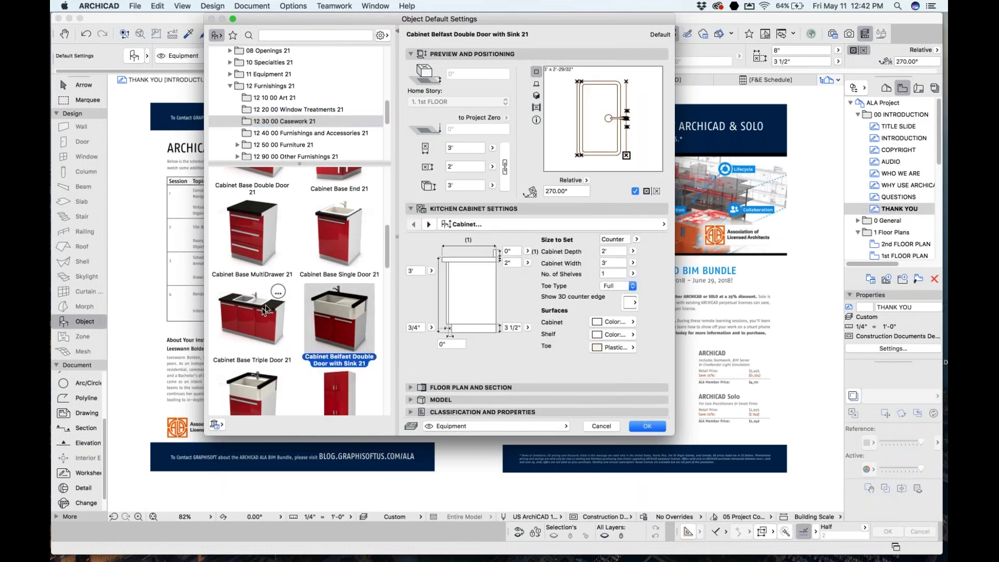
scroll(278, 290, up, 4)
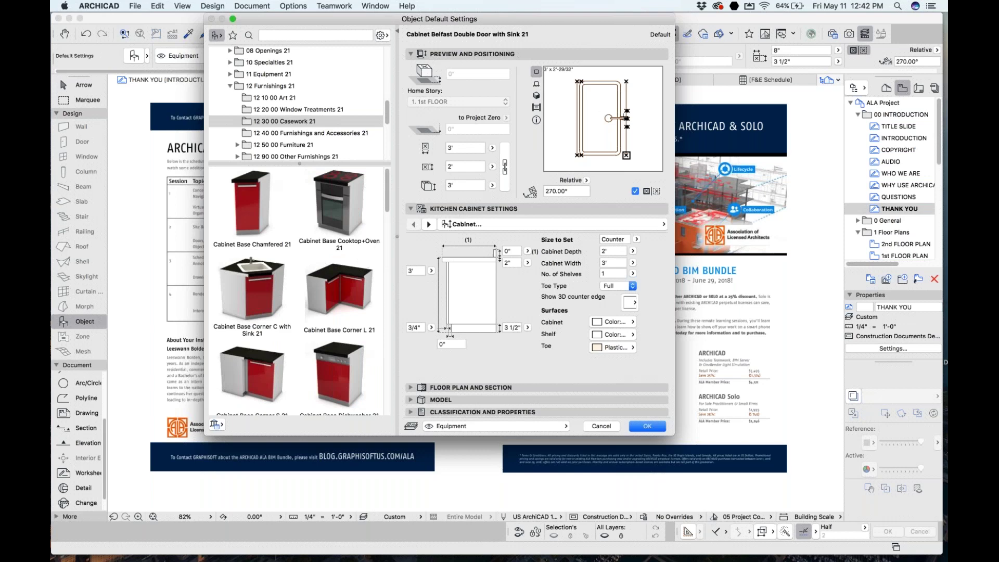
- Examine the sink cabinet's Connections settings and leave the object defaults without applying them
click(484, 223)
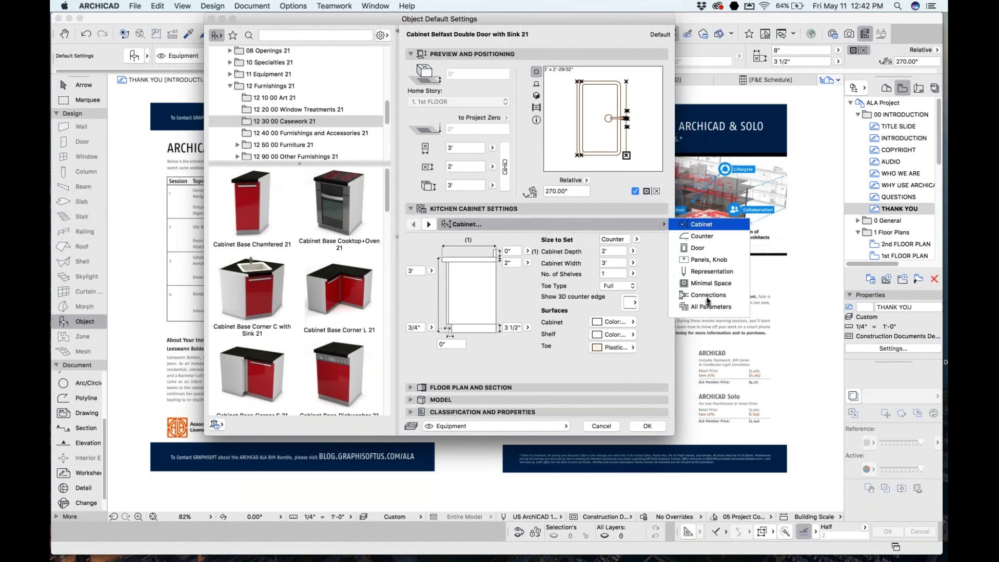
click(708, 297)
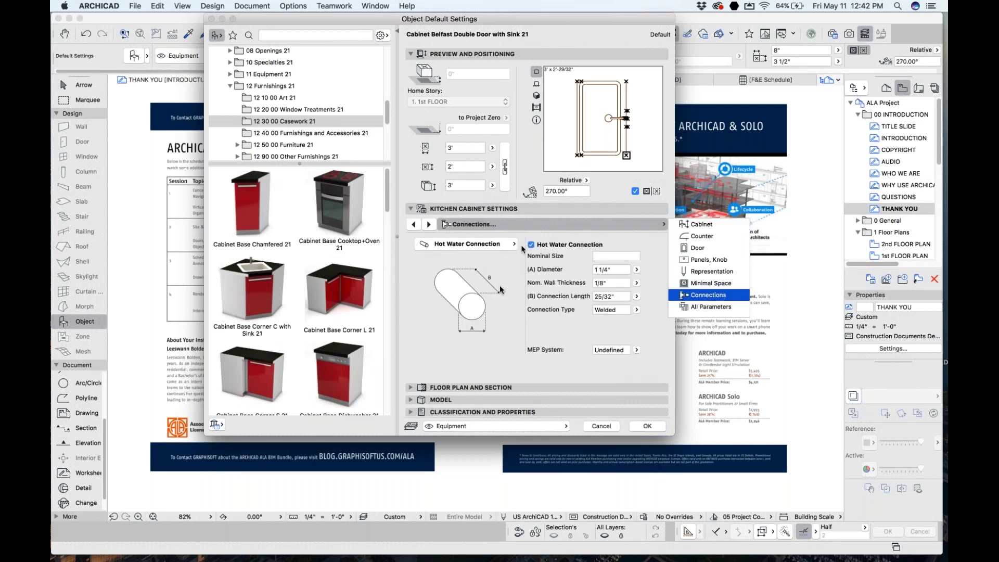
click(625, 147)
key(Escape)
mouse_move(364, 549)
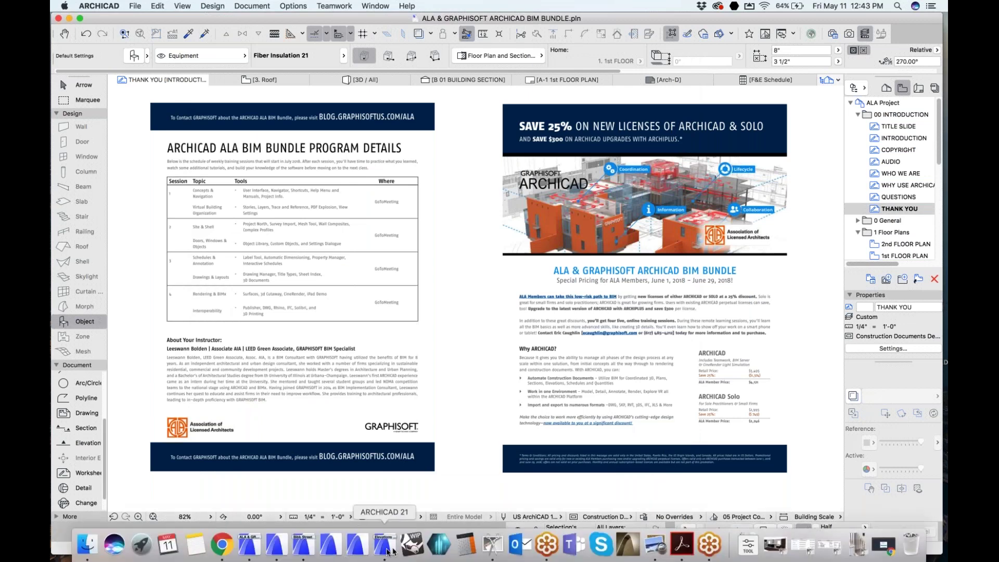
- Switch to the Bibb Street project and open the P0 Plumbing General Information layout from its layout book
click(306, 553)
scroll(883, 400, down, 1)
scroll(882, 399, down, 2)
click(919, 91)
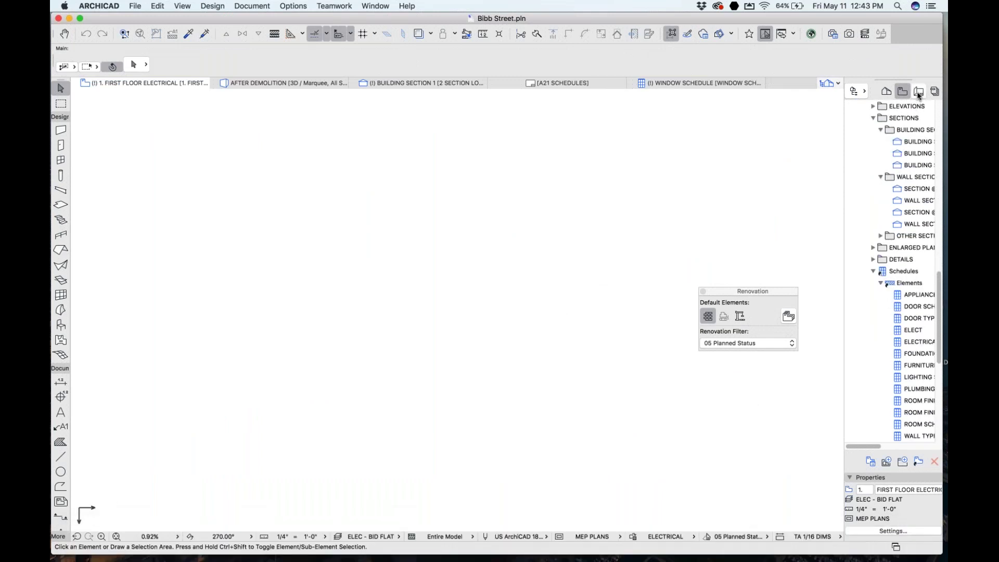
scroll(891, 291, down, 3)
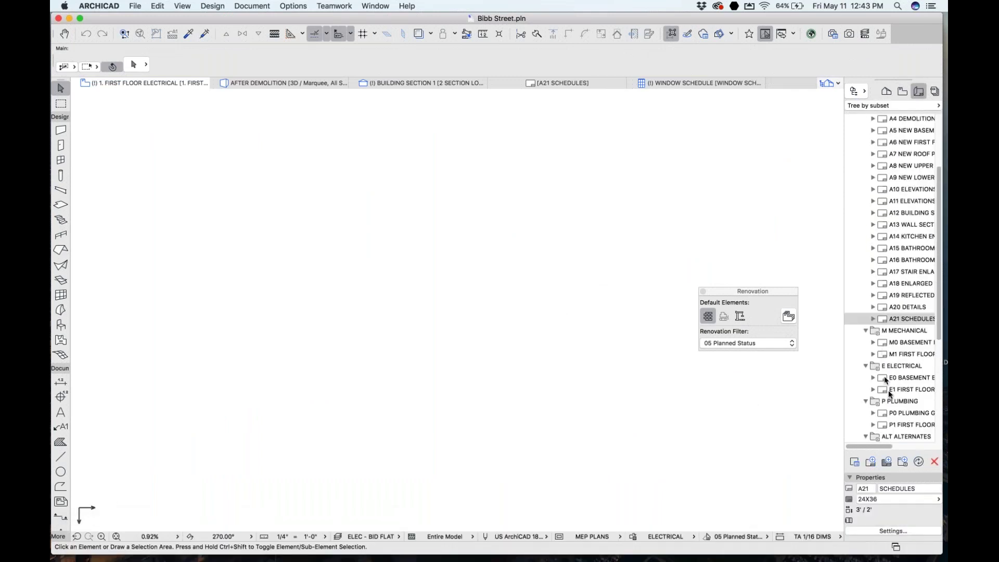
double_click(913, 415)
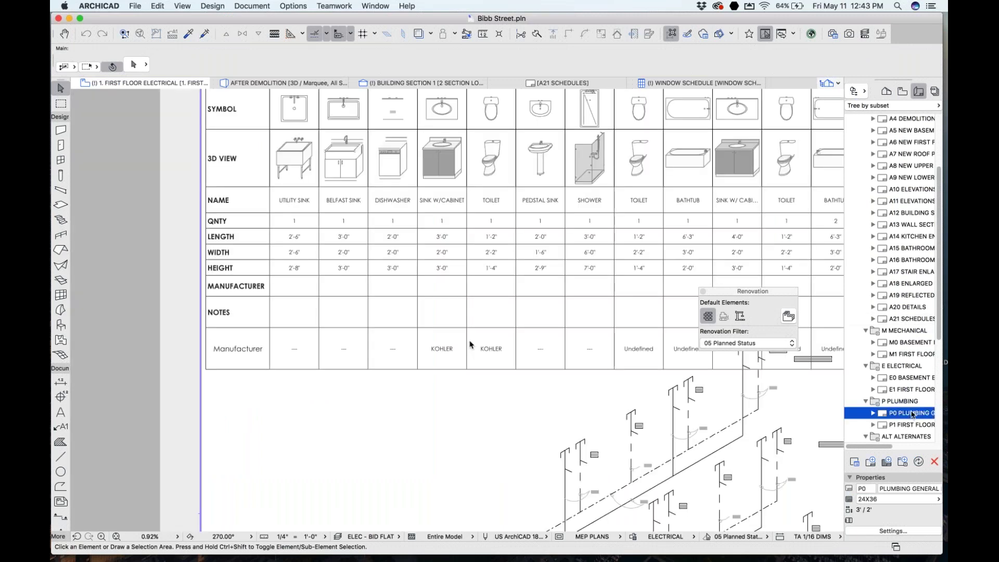
- Examine the plumbing fixture schedule and the riser diagram on the P0 layout
scroll(423, 293, down, 5)
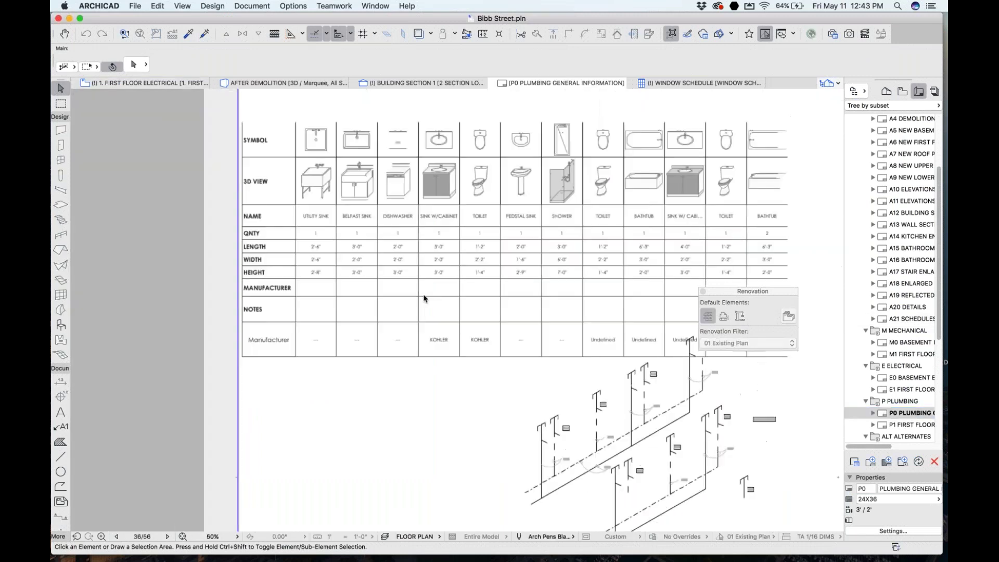
scroll(557, 403, up, 5)
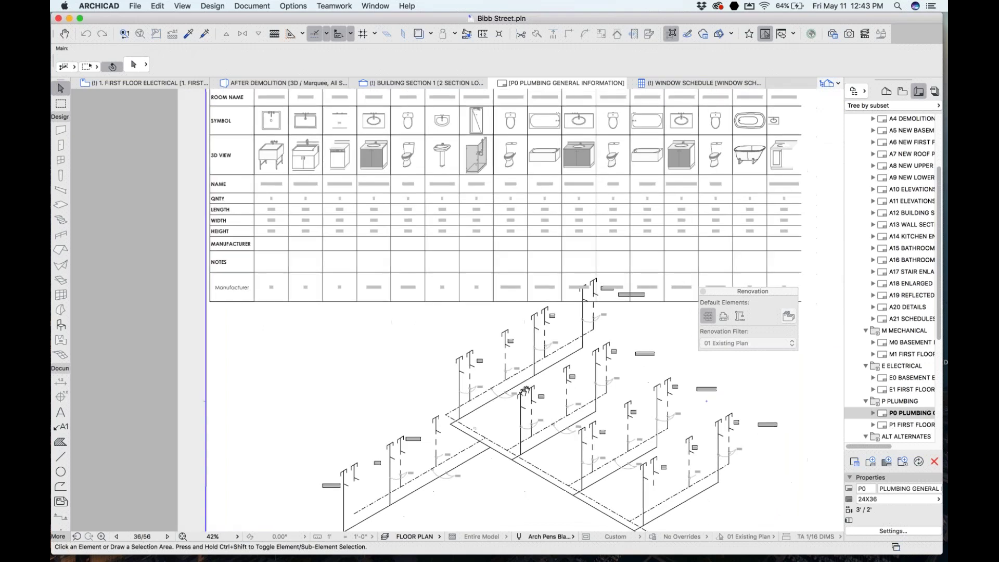
scroll(501, 429, up, 5)
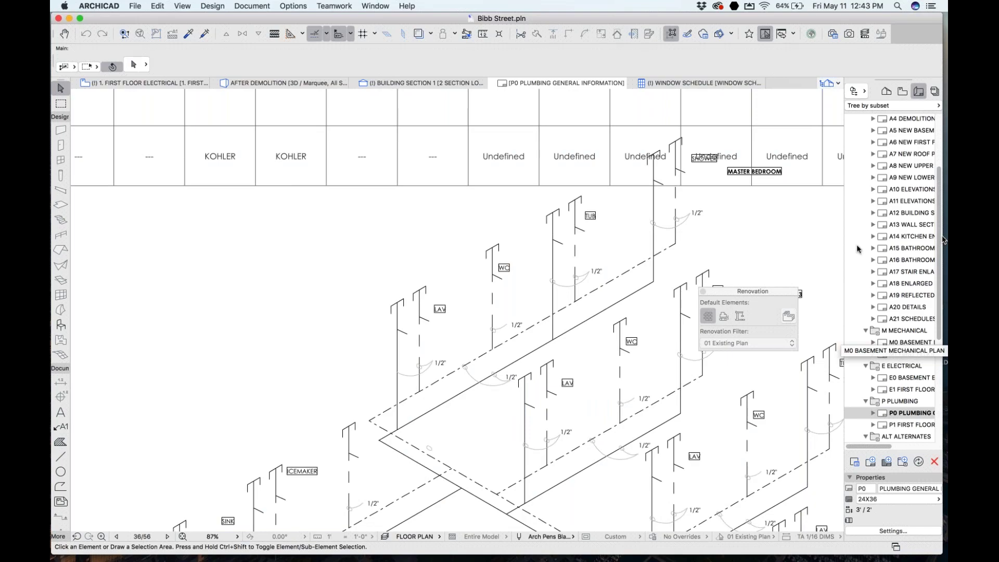
- Return to the ALA & GRAPHISOFT ARCHICAD BIM BUNDLE project and show the Help Center and purchase contact section of the THANK YOU worksheet
key(ctrl+Up)
key(ctrl+Up)
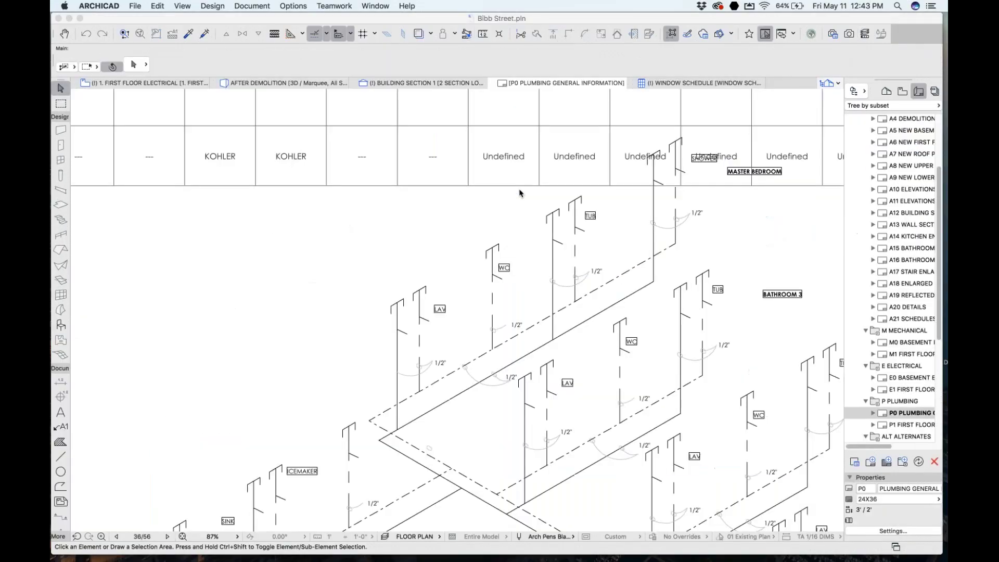
key(ctrl+Up)
click(514, 222)
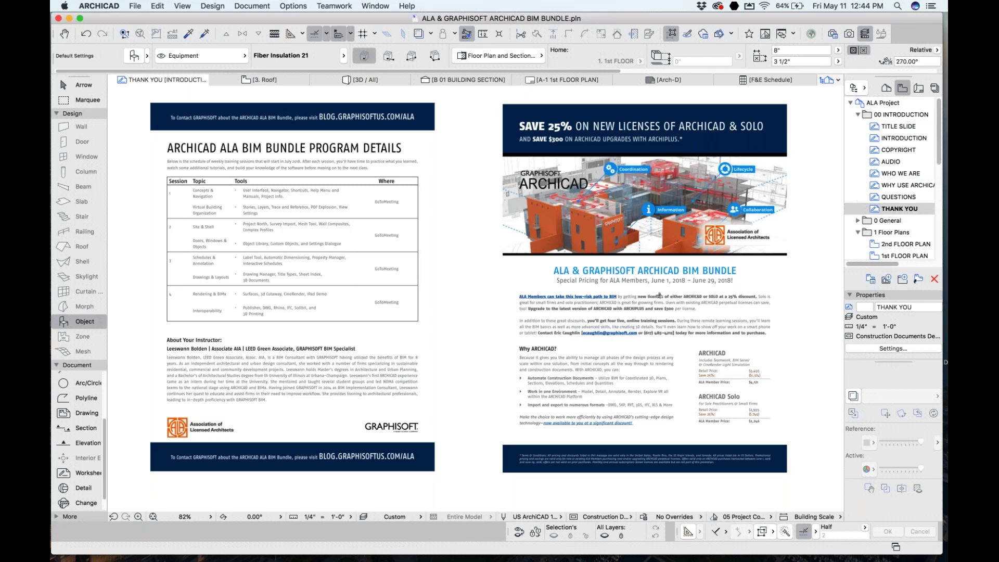
scroll(660, 297, up, 3)
middle_drag(660, 297, 277, 252)
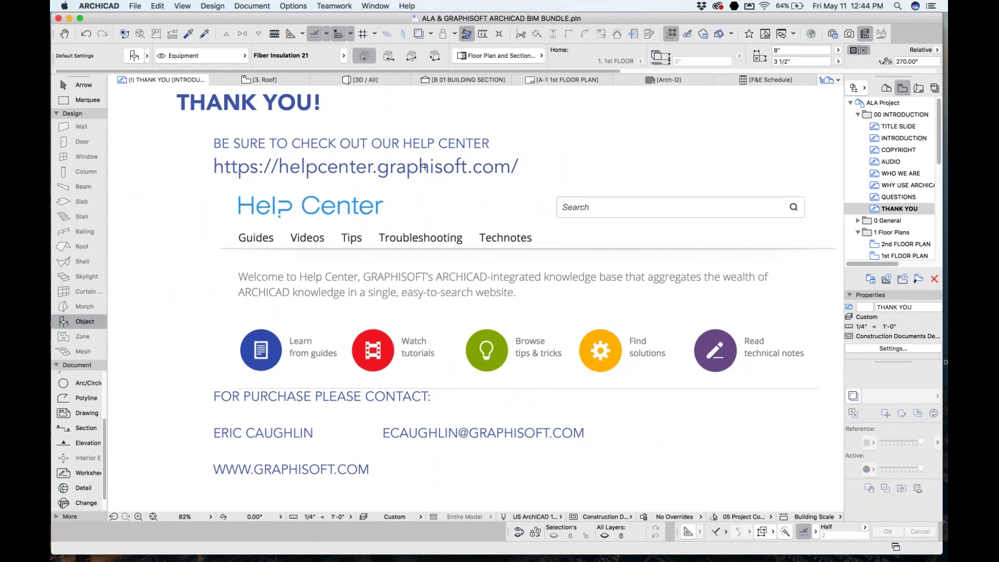
- Switch to Chrome, exit the full-screen video, close its player and show the beginning of the Pacific Rising episode page
mouse_move(418, 561)
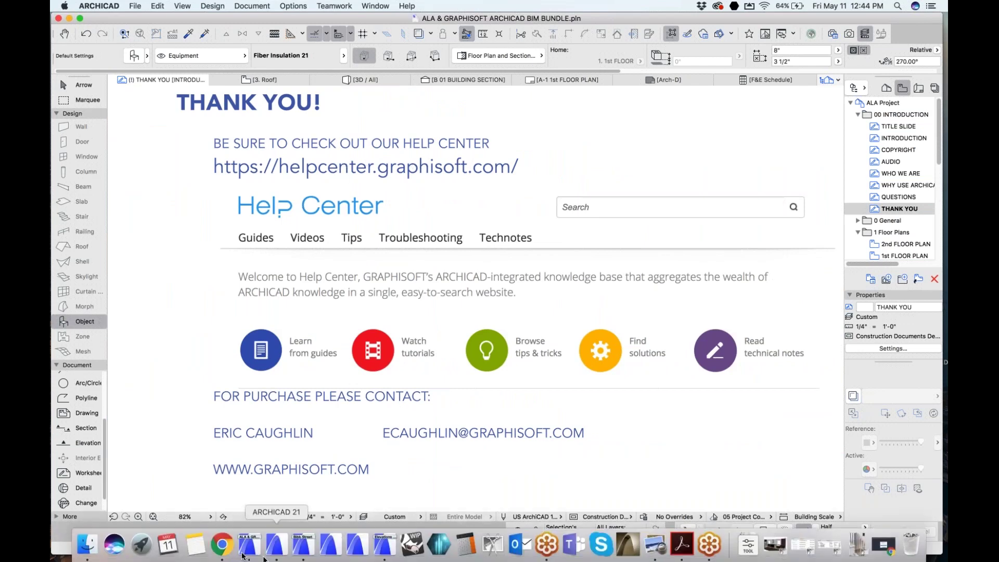
click(232, 553)
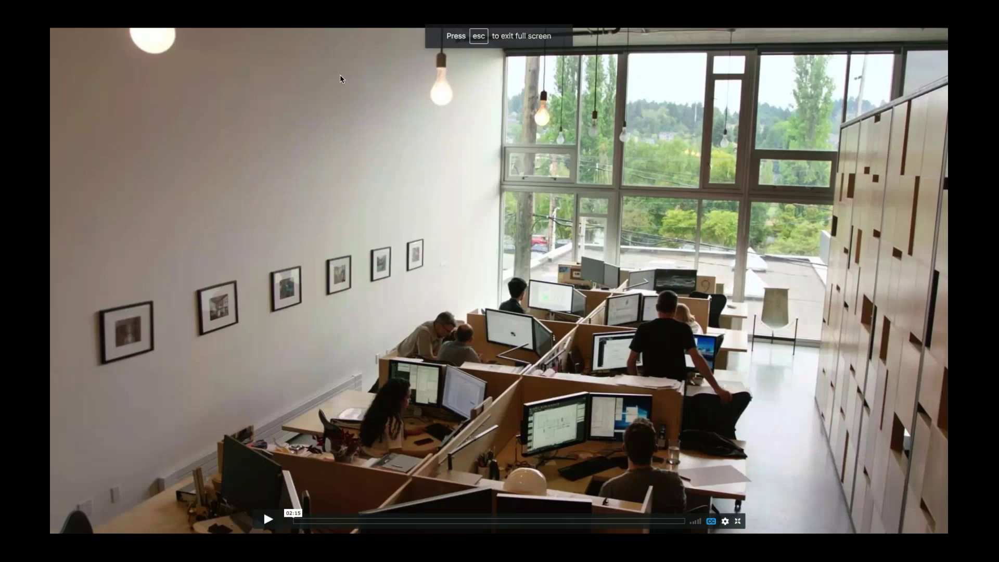
key(Escape)
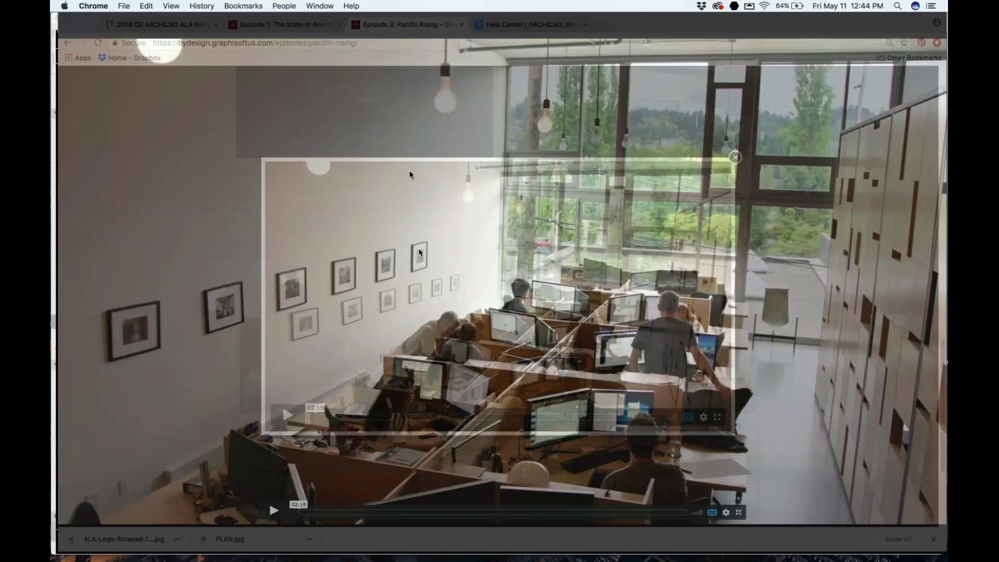
click(736, 163)
scroll(551, 235, up, 10)
scroll(551, 235, up, 5)
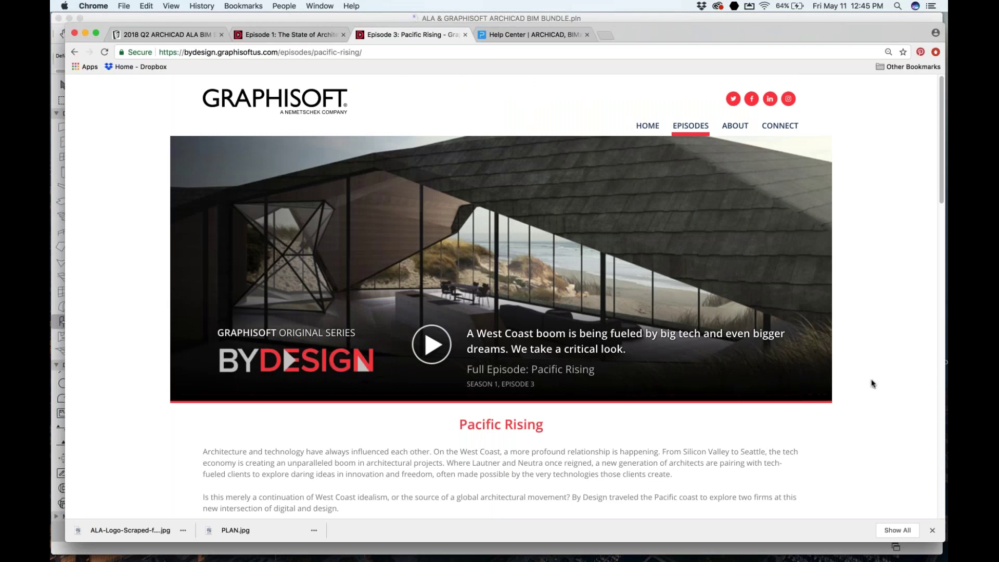
click(946, 240)
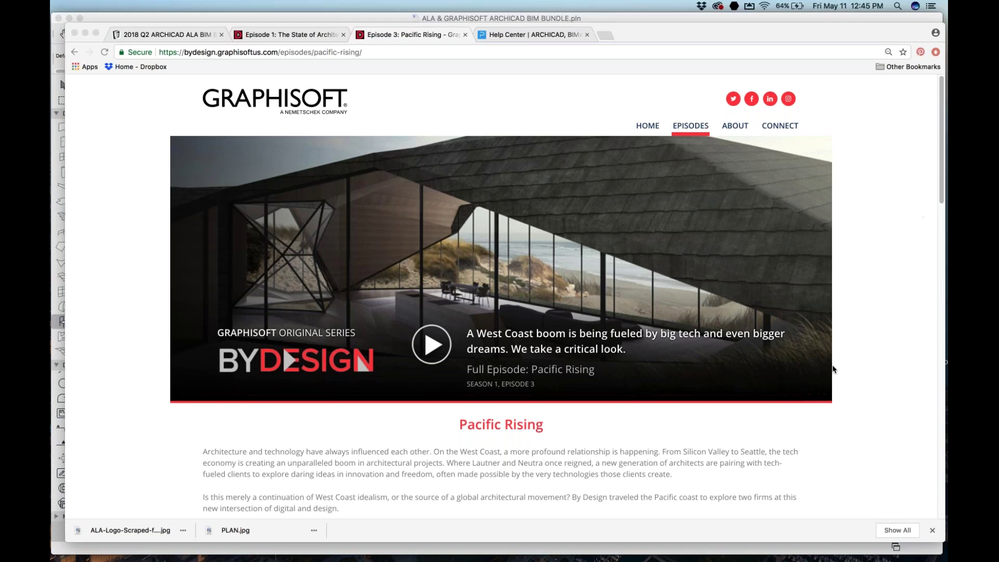